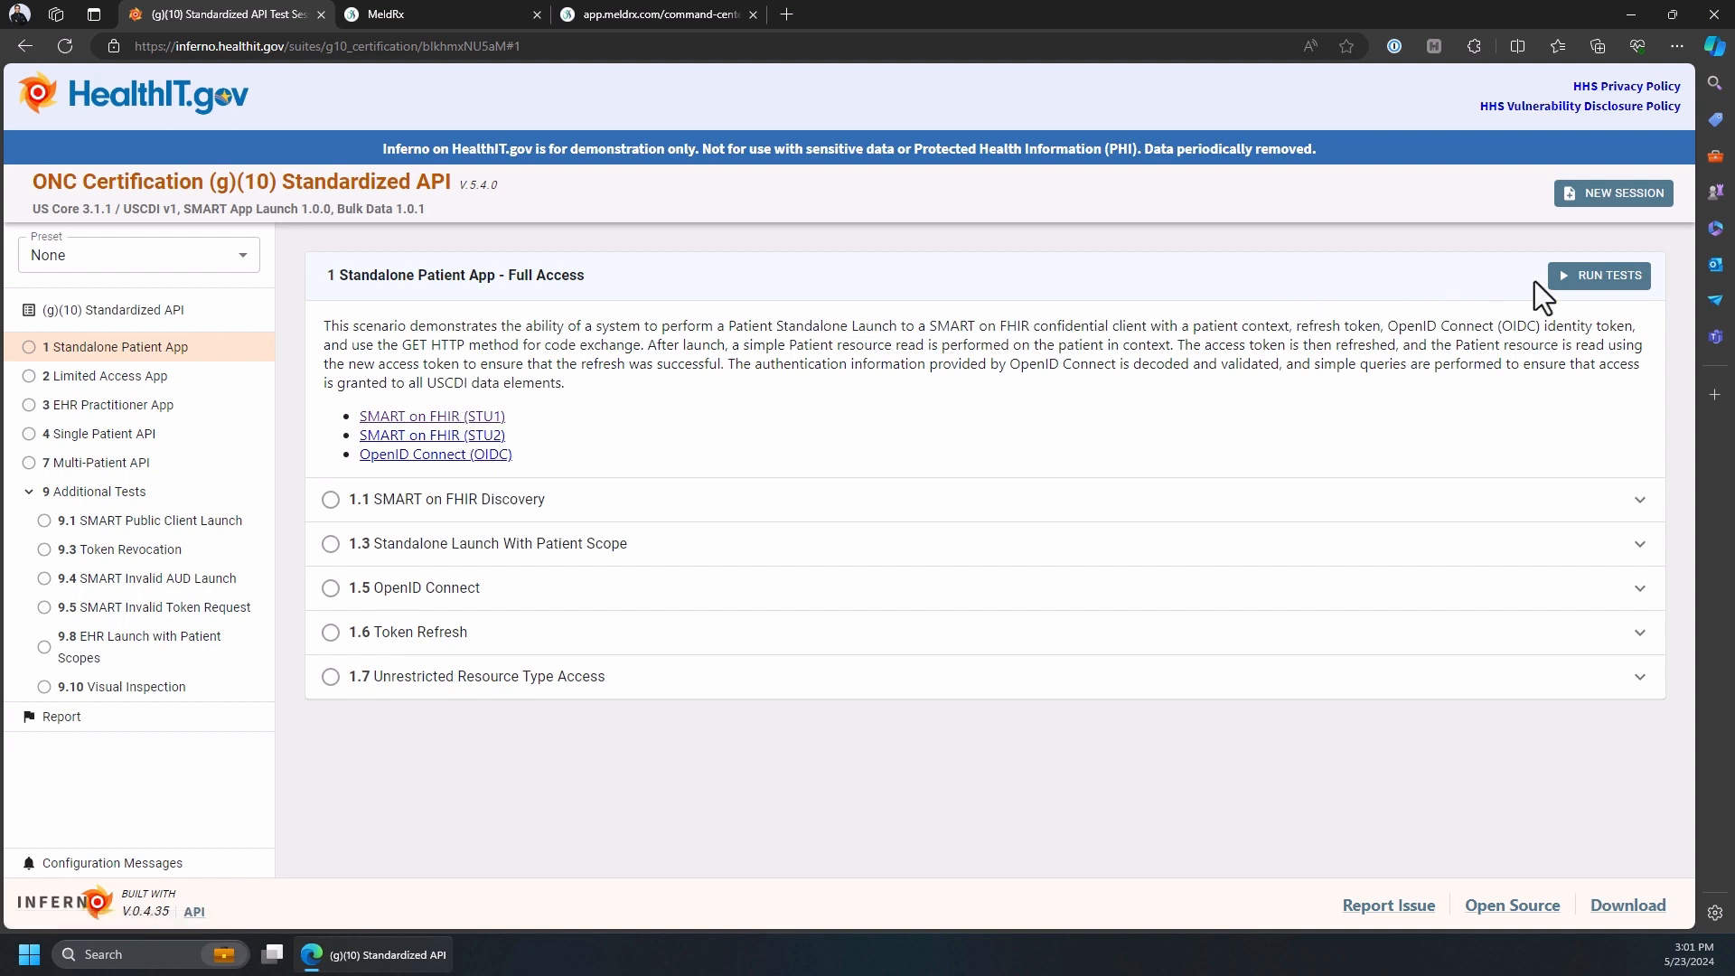
- Start the Standalone Patient App test run and replace the individual resource scopes in its Standalone Scope with patient/*.read
click(1609, 282)
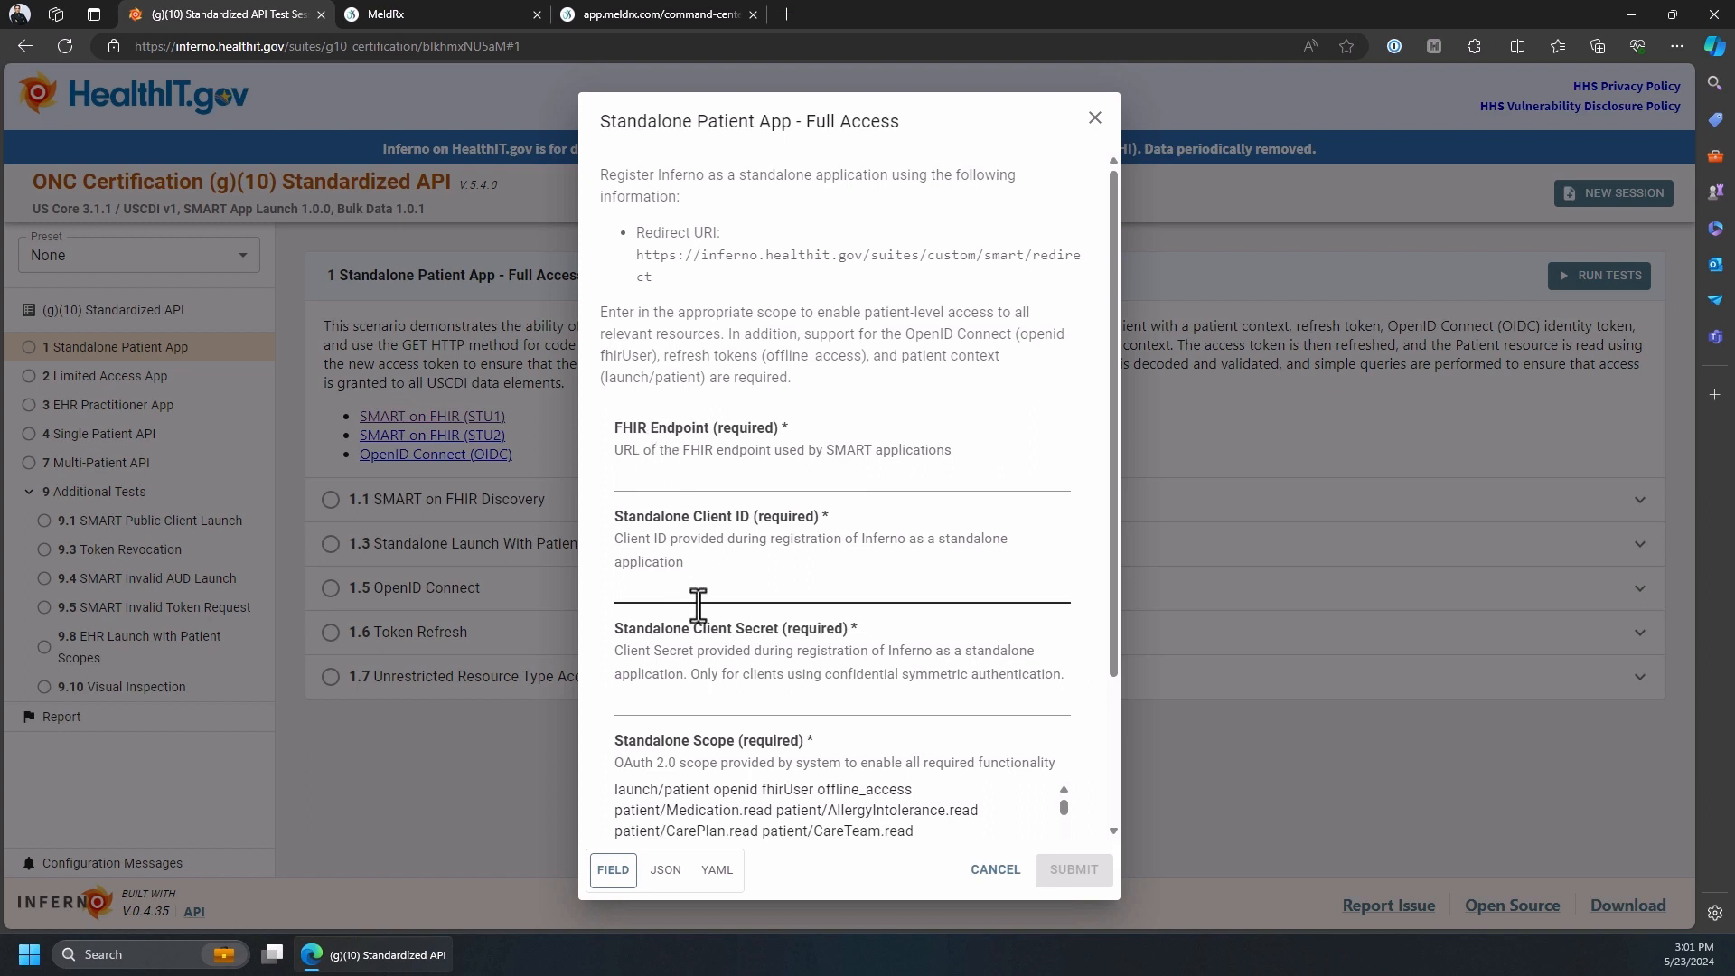
scroll(750, 638, down, 1)
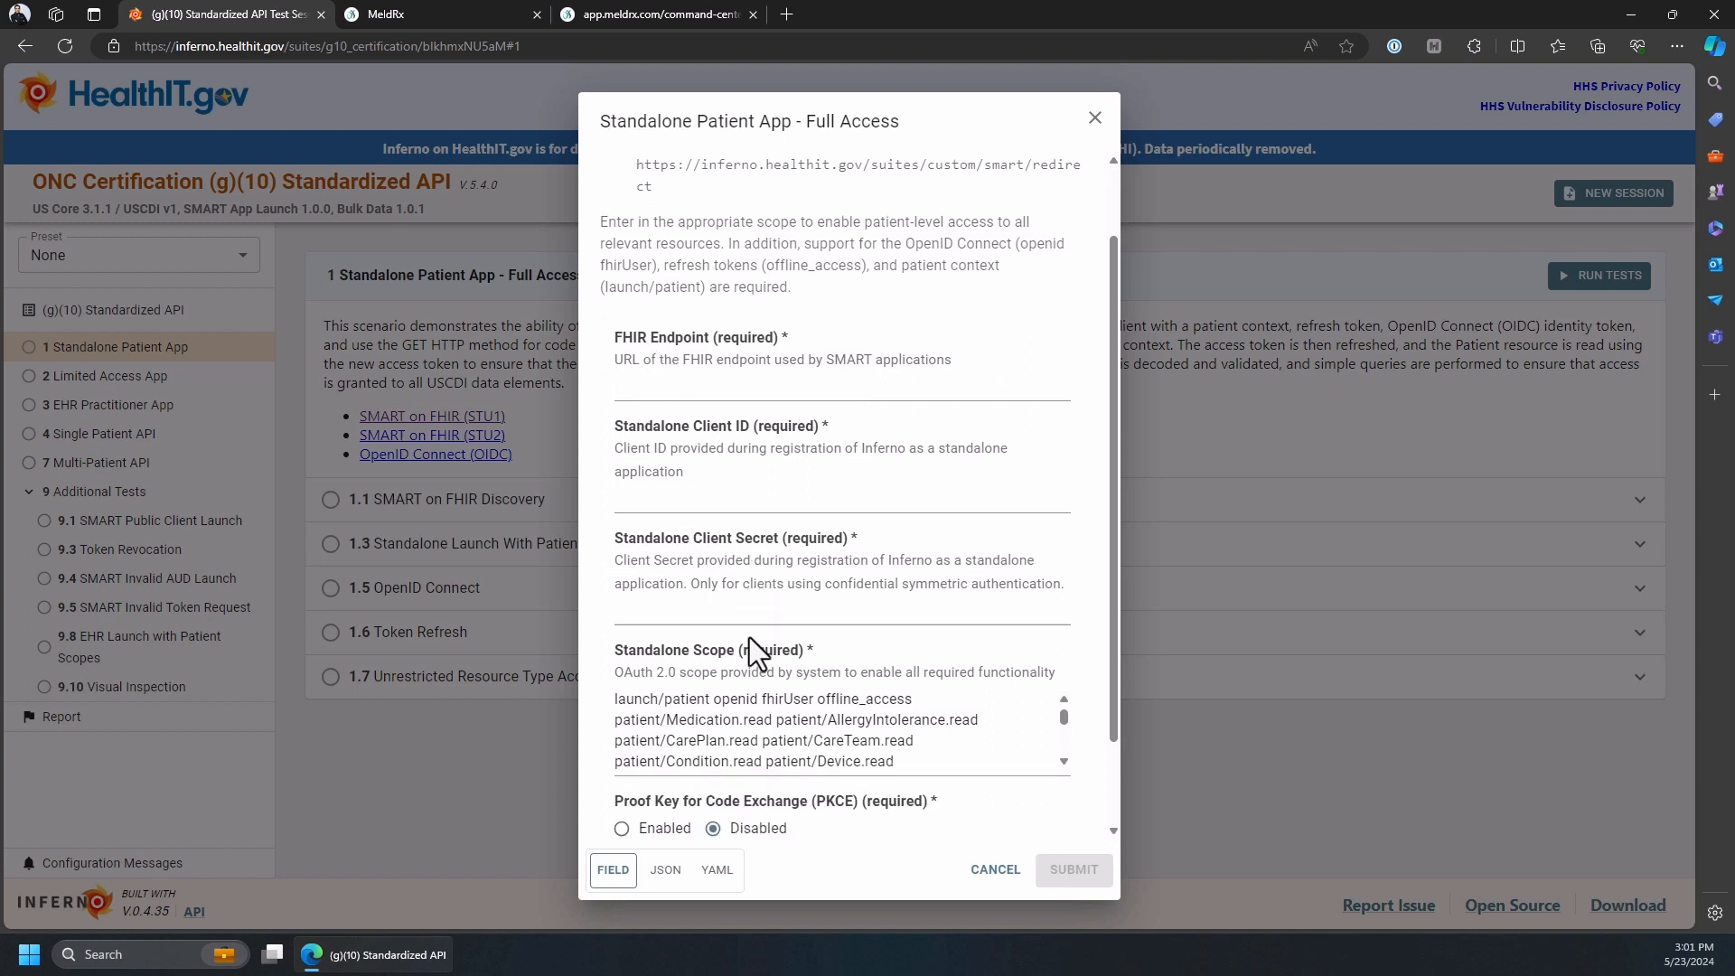
scroll(723, 651, down, 1)
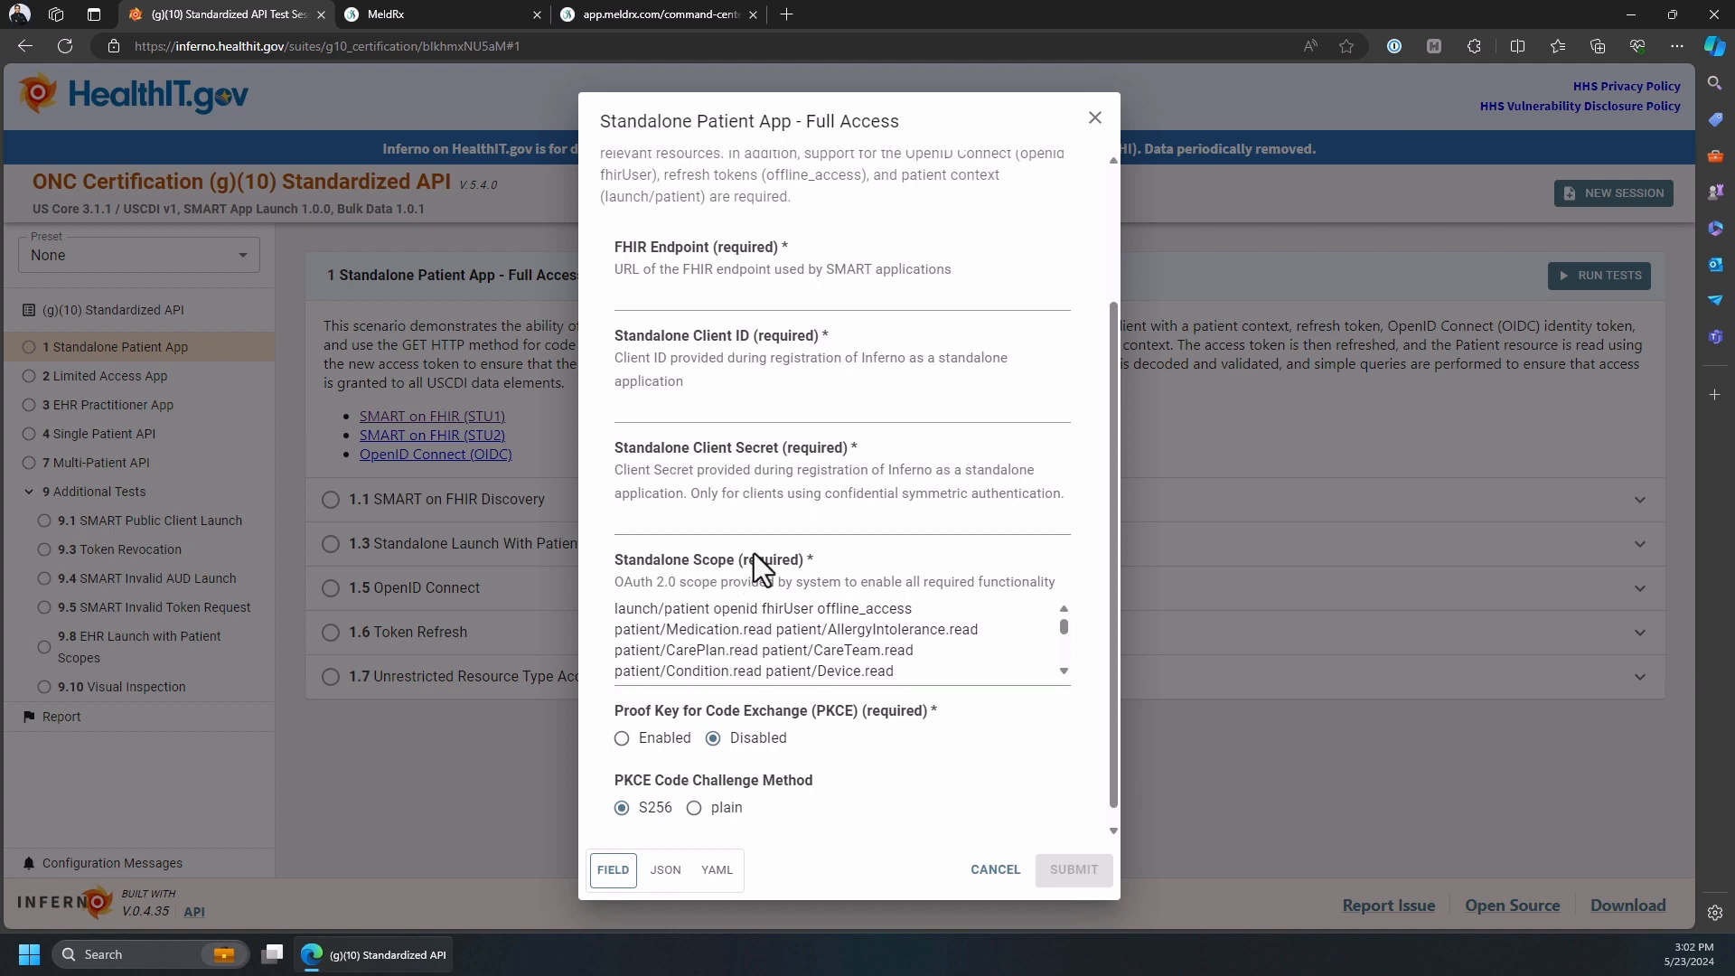
scroll(753, 553, down, 1)
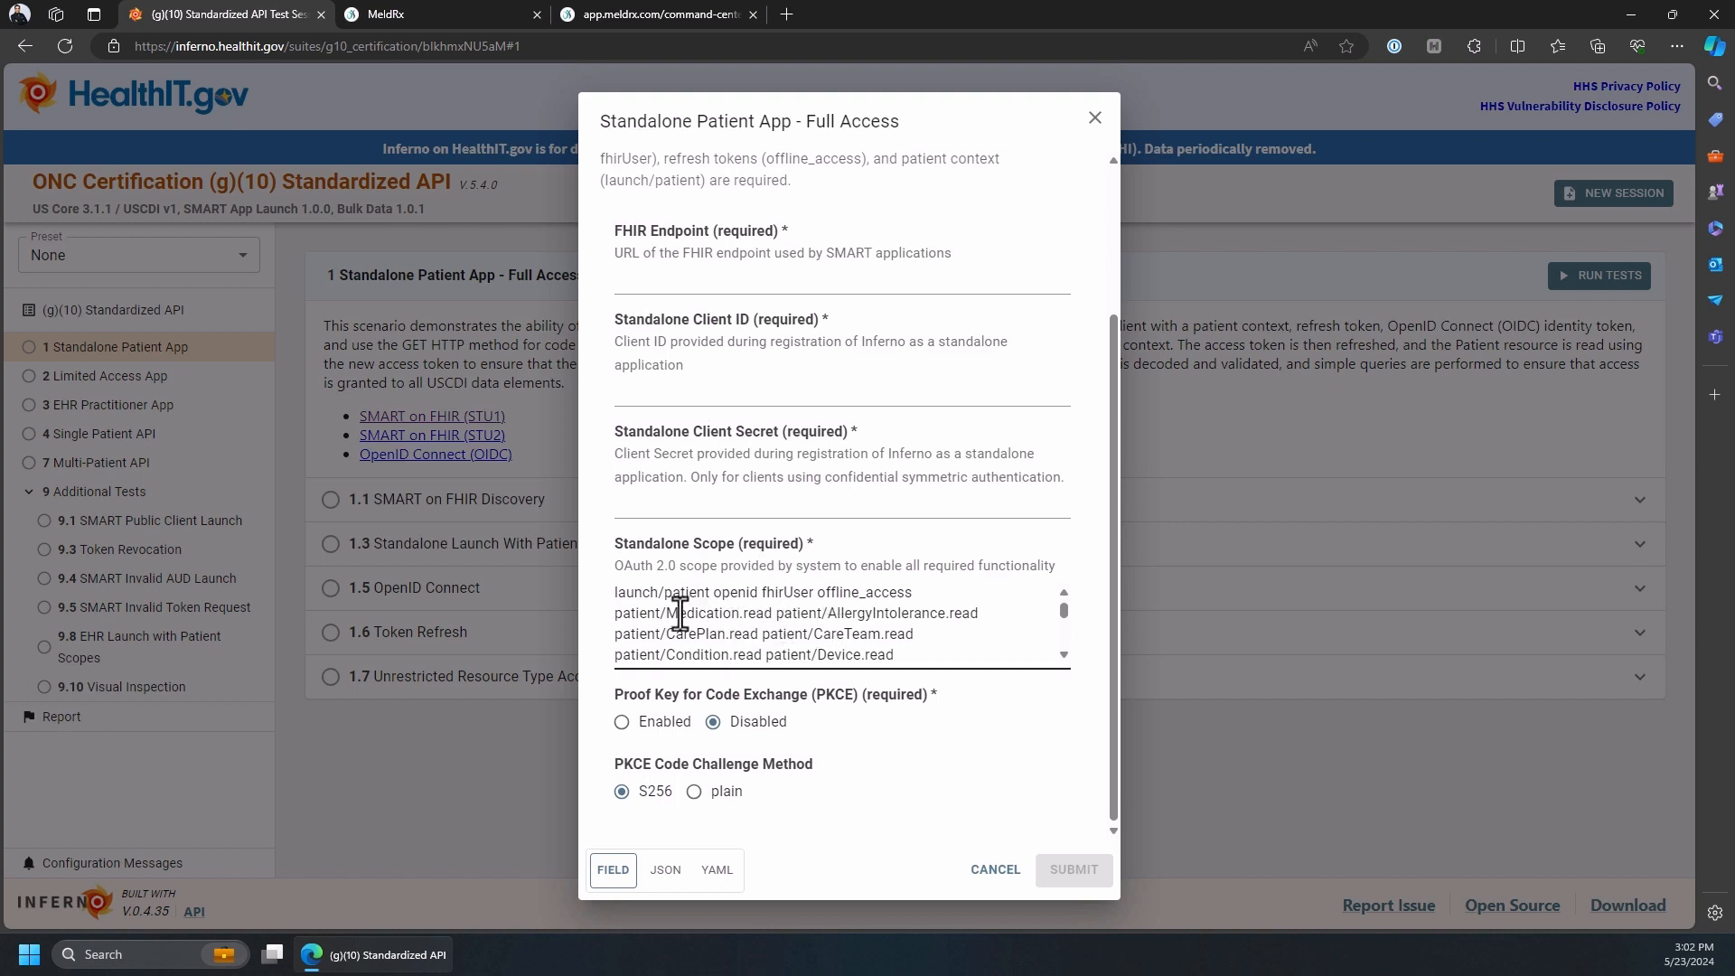
drag(667, 613, 970, 657)
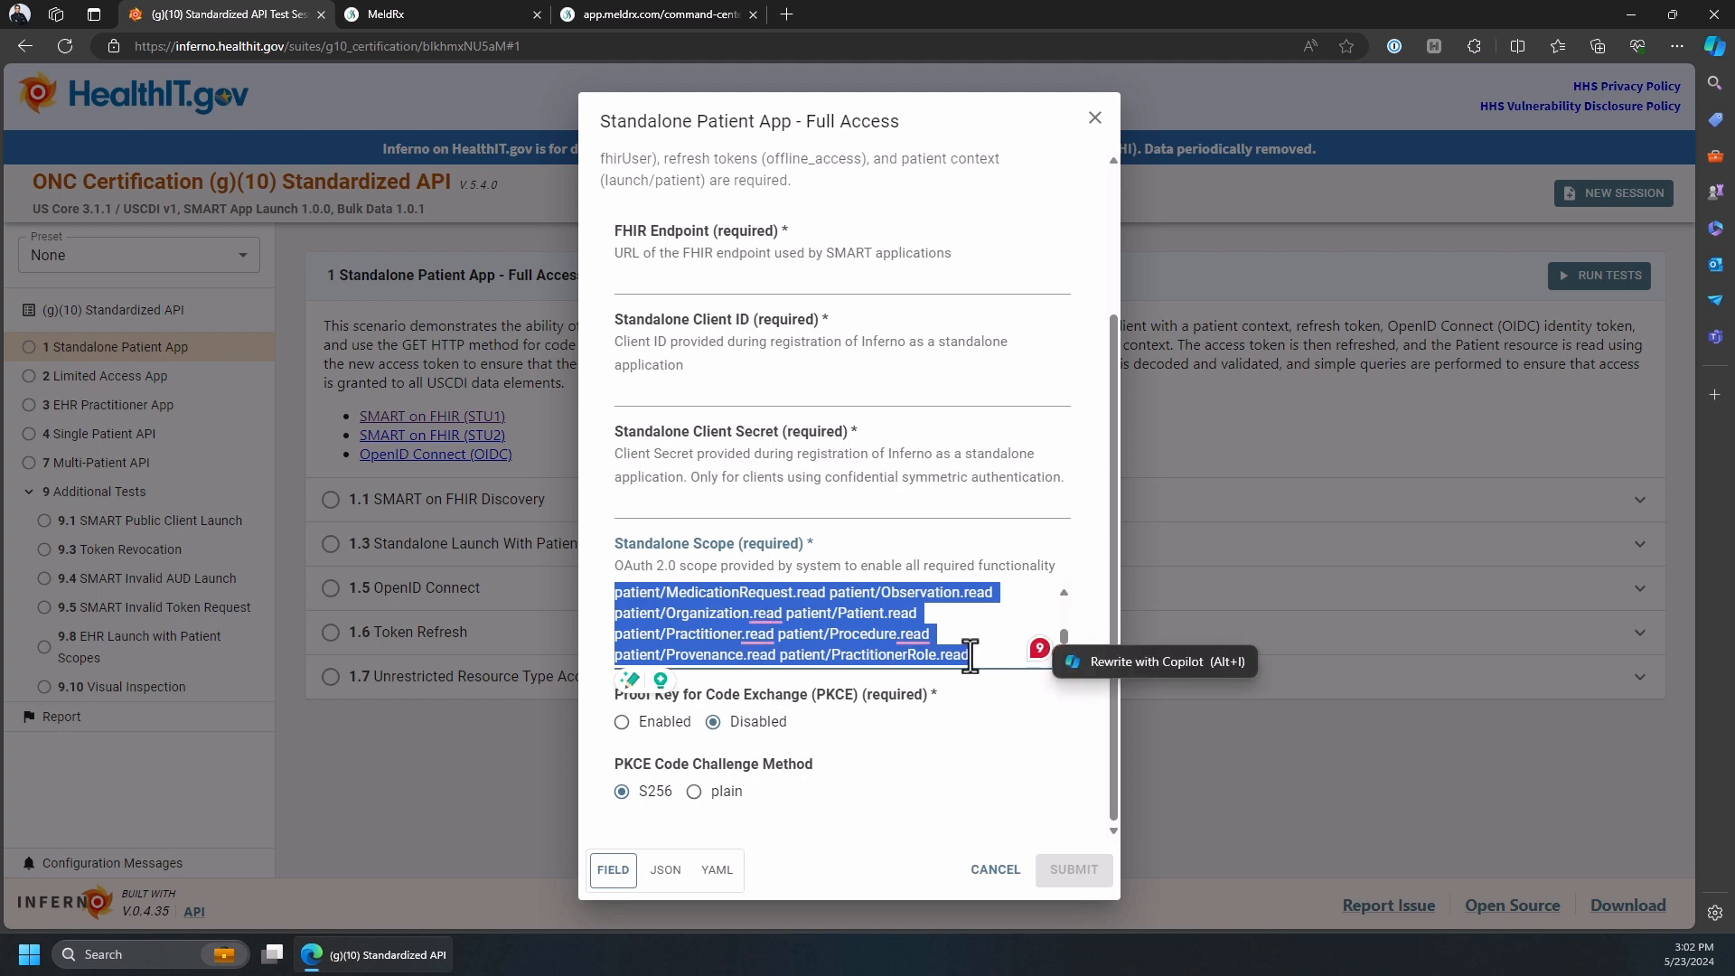
key(BackSpace)
text(*.read)
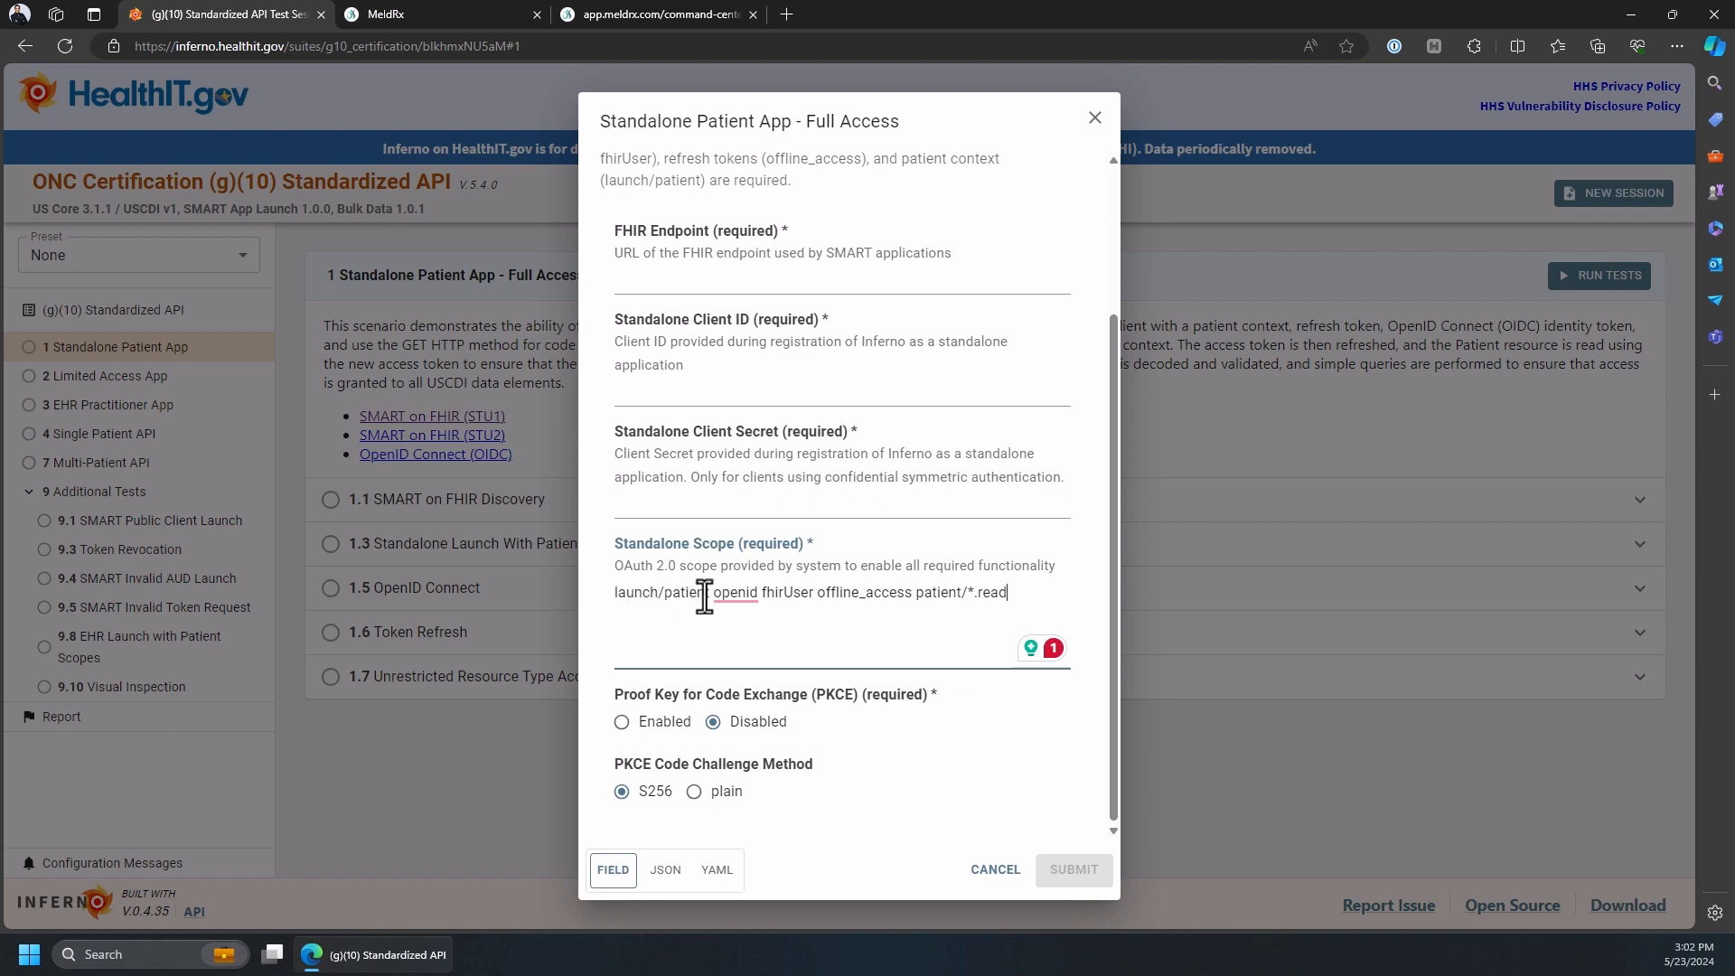
- Enable Proof Key for Code Exchange (PKCE) for the Standalone Patient App test
drag(707, 595, 619, 594)
click(742, 639)
click(624, 724)
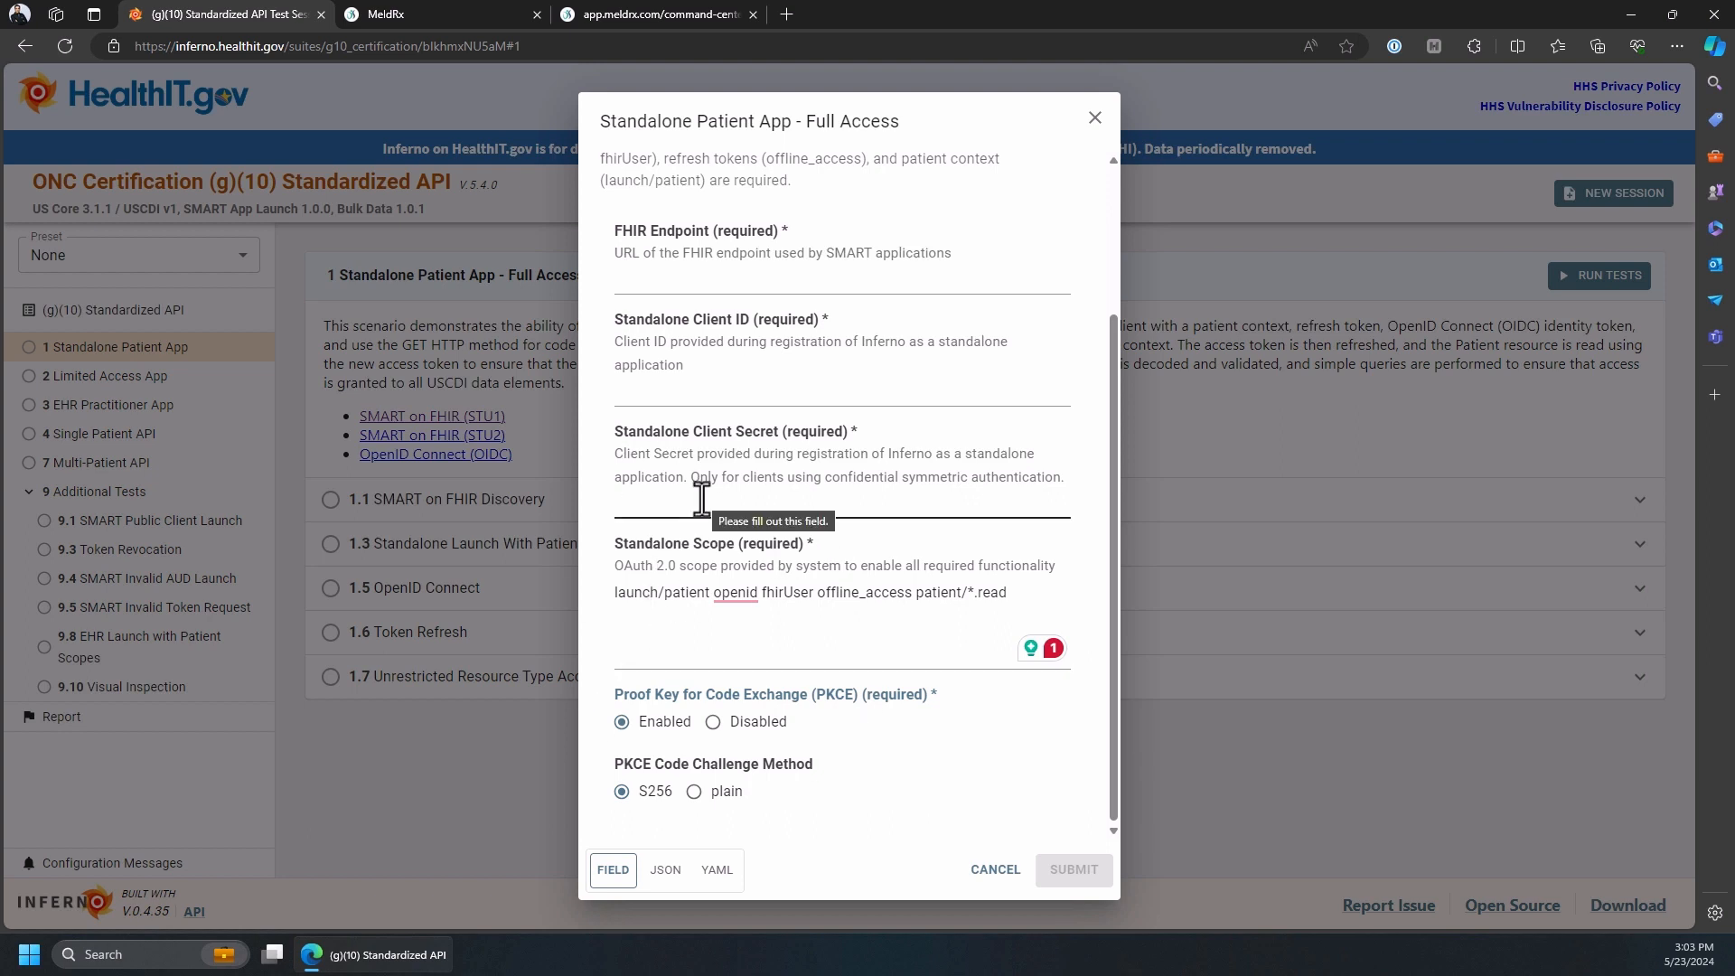
scroll(701, 499, up, 3)
- Switch to MeldRx, view the Command Center's developer account registration form, and close that page
click(418, 16)
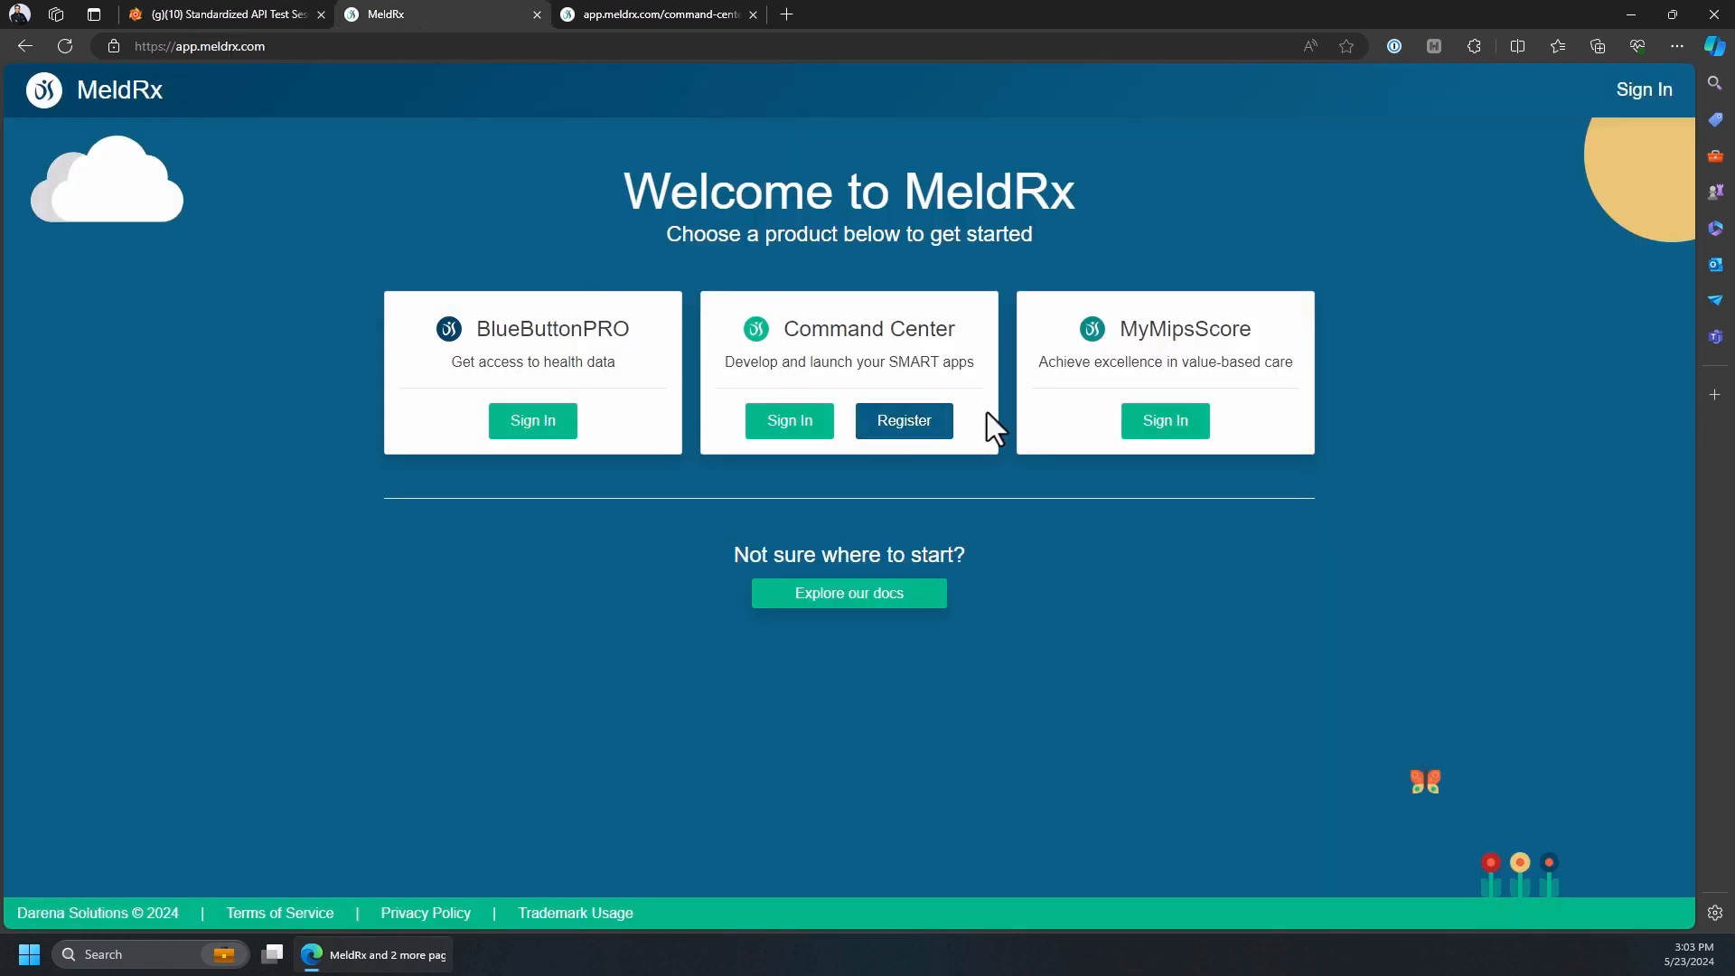
click(902, 428)
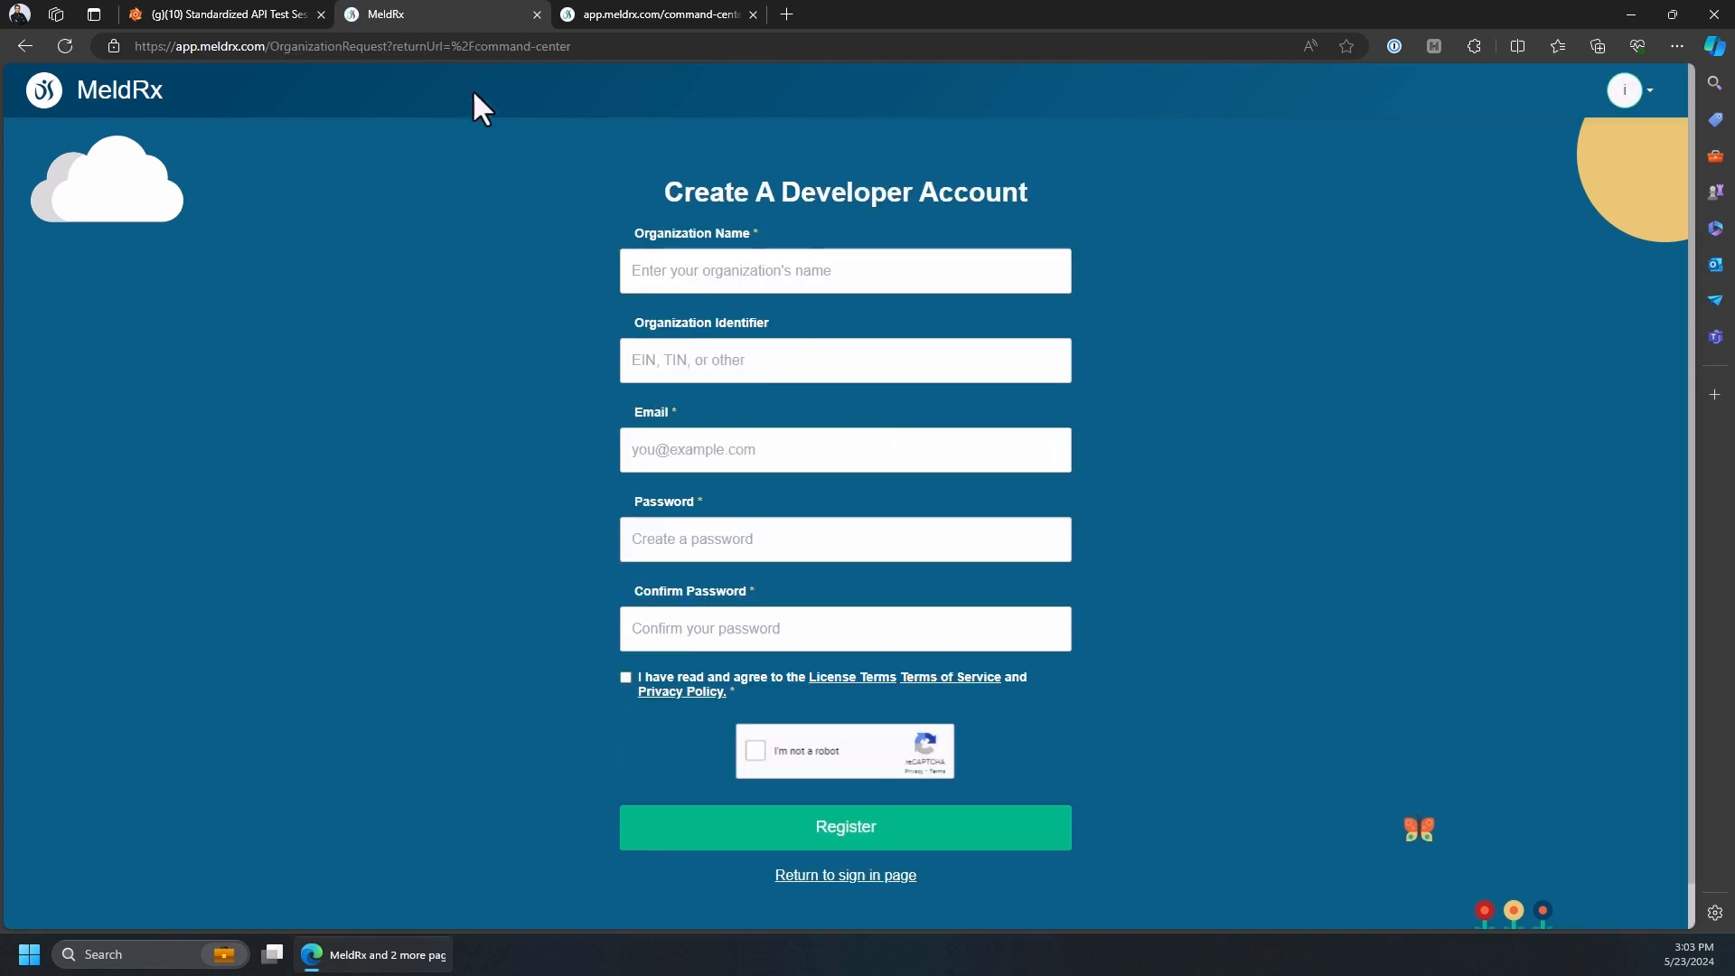
click(535, 14)
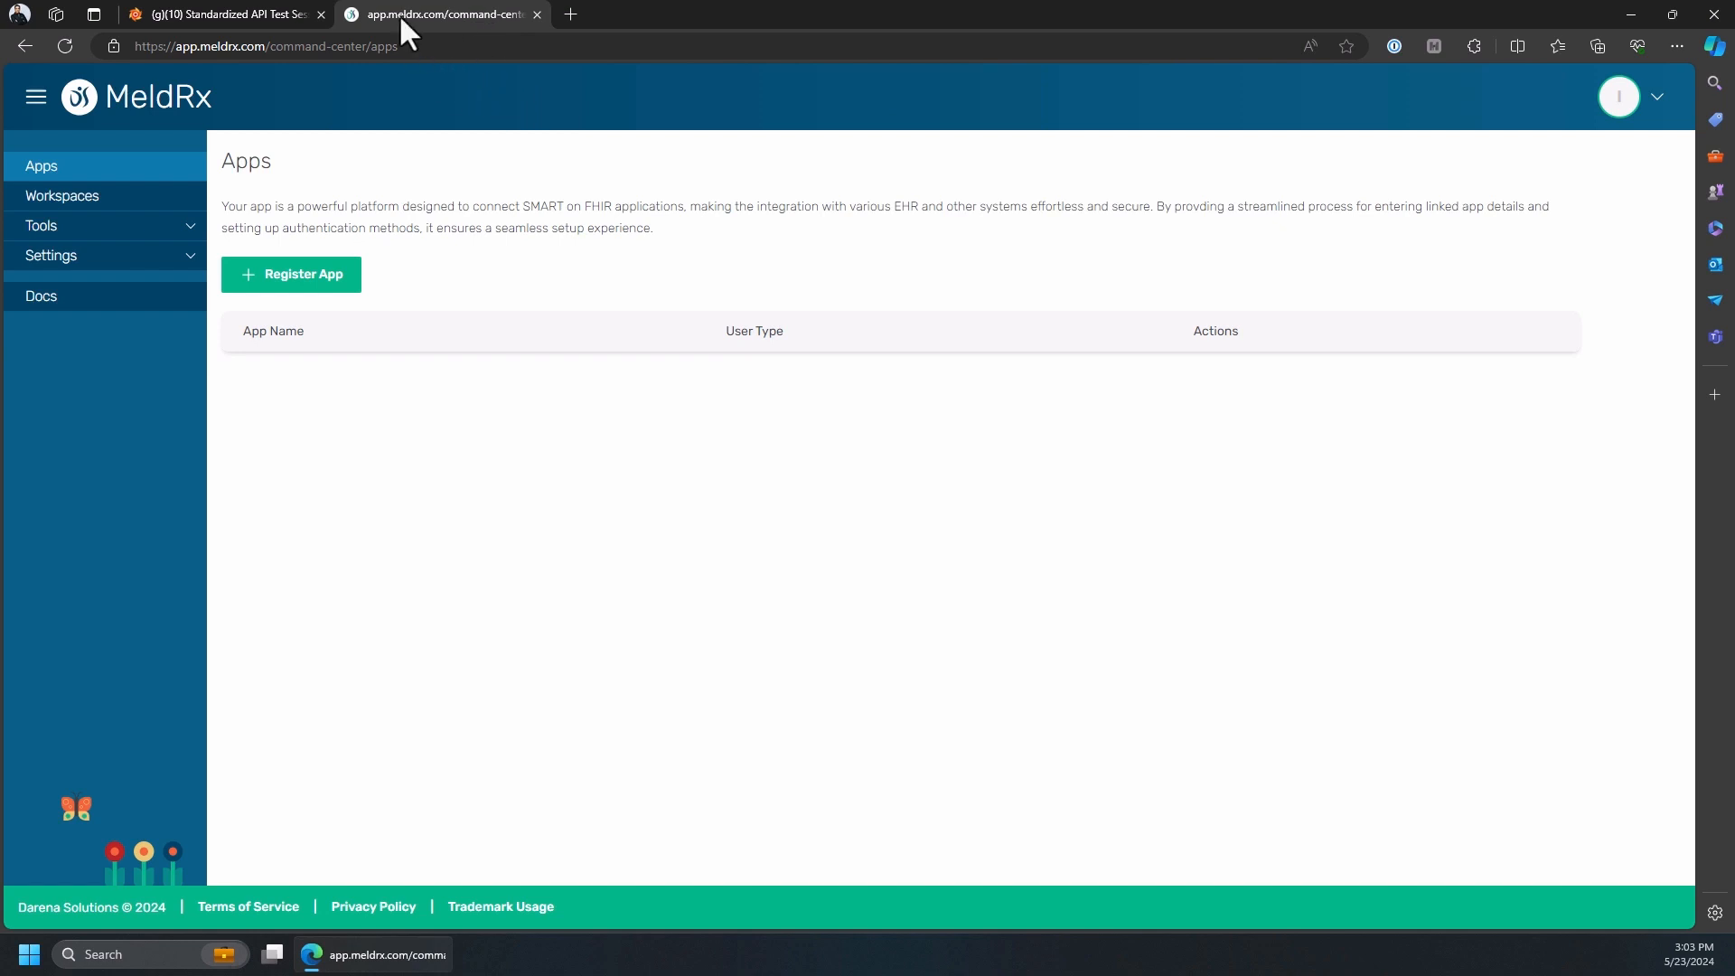
- Create a standalone workspace named inferno in the MeldRx Command Center
click(103, 209)
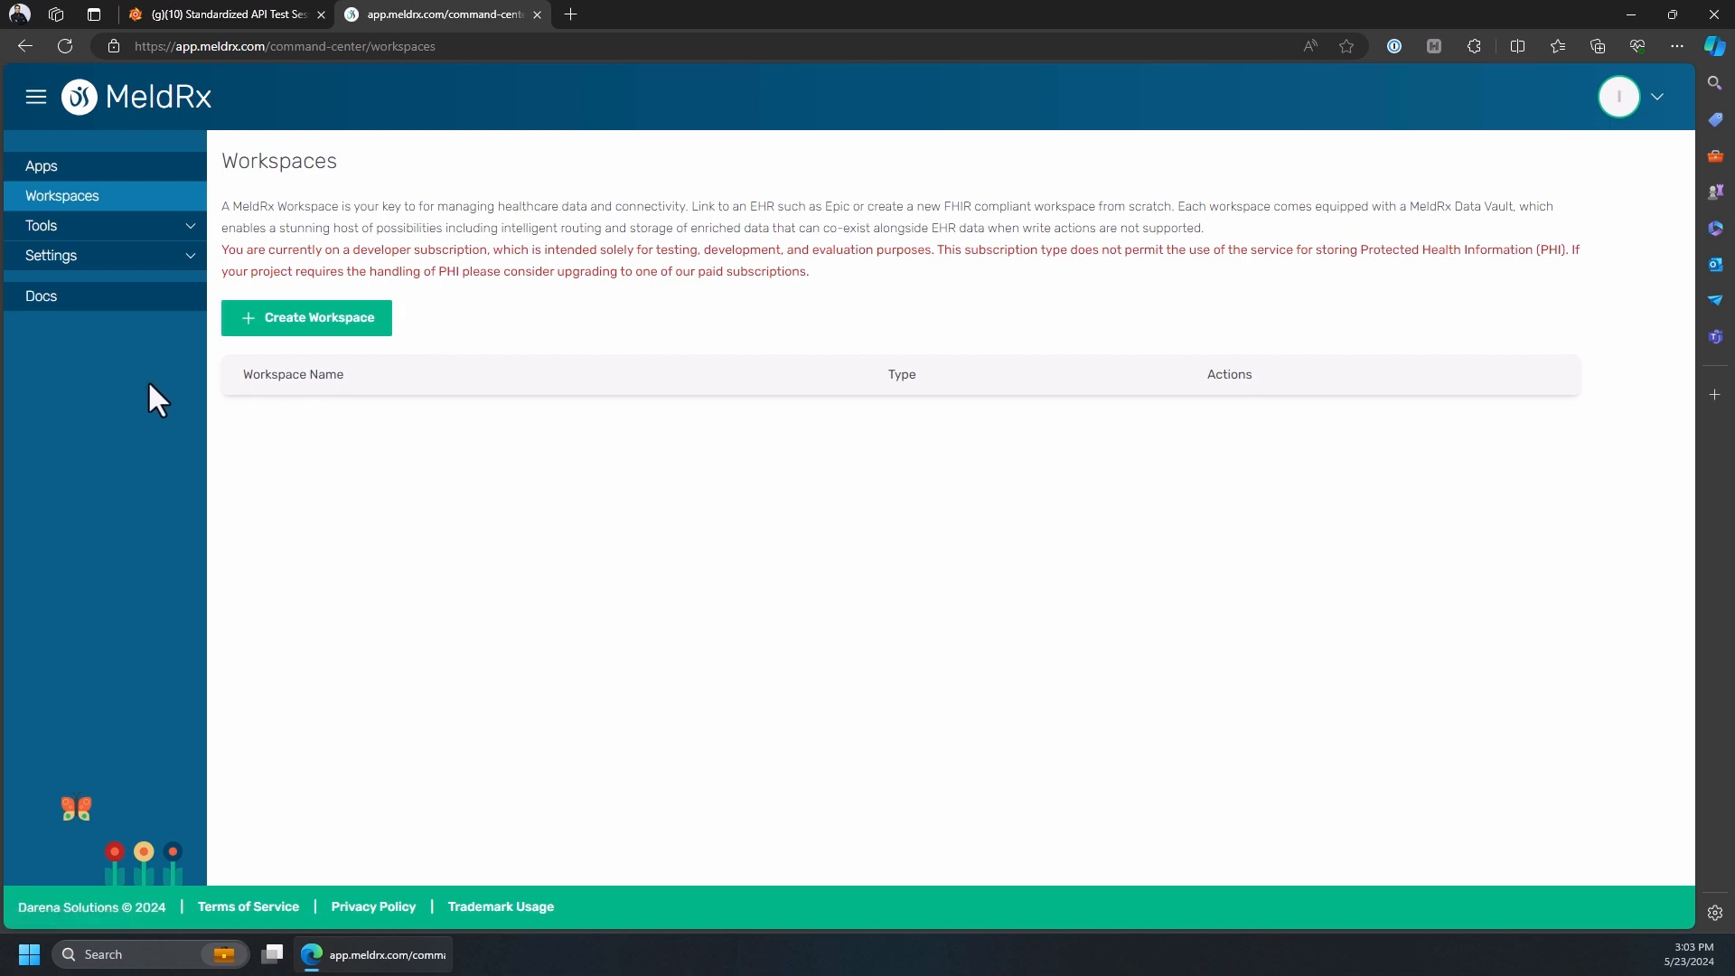
click(310, 327)
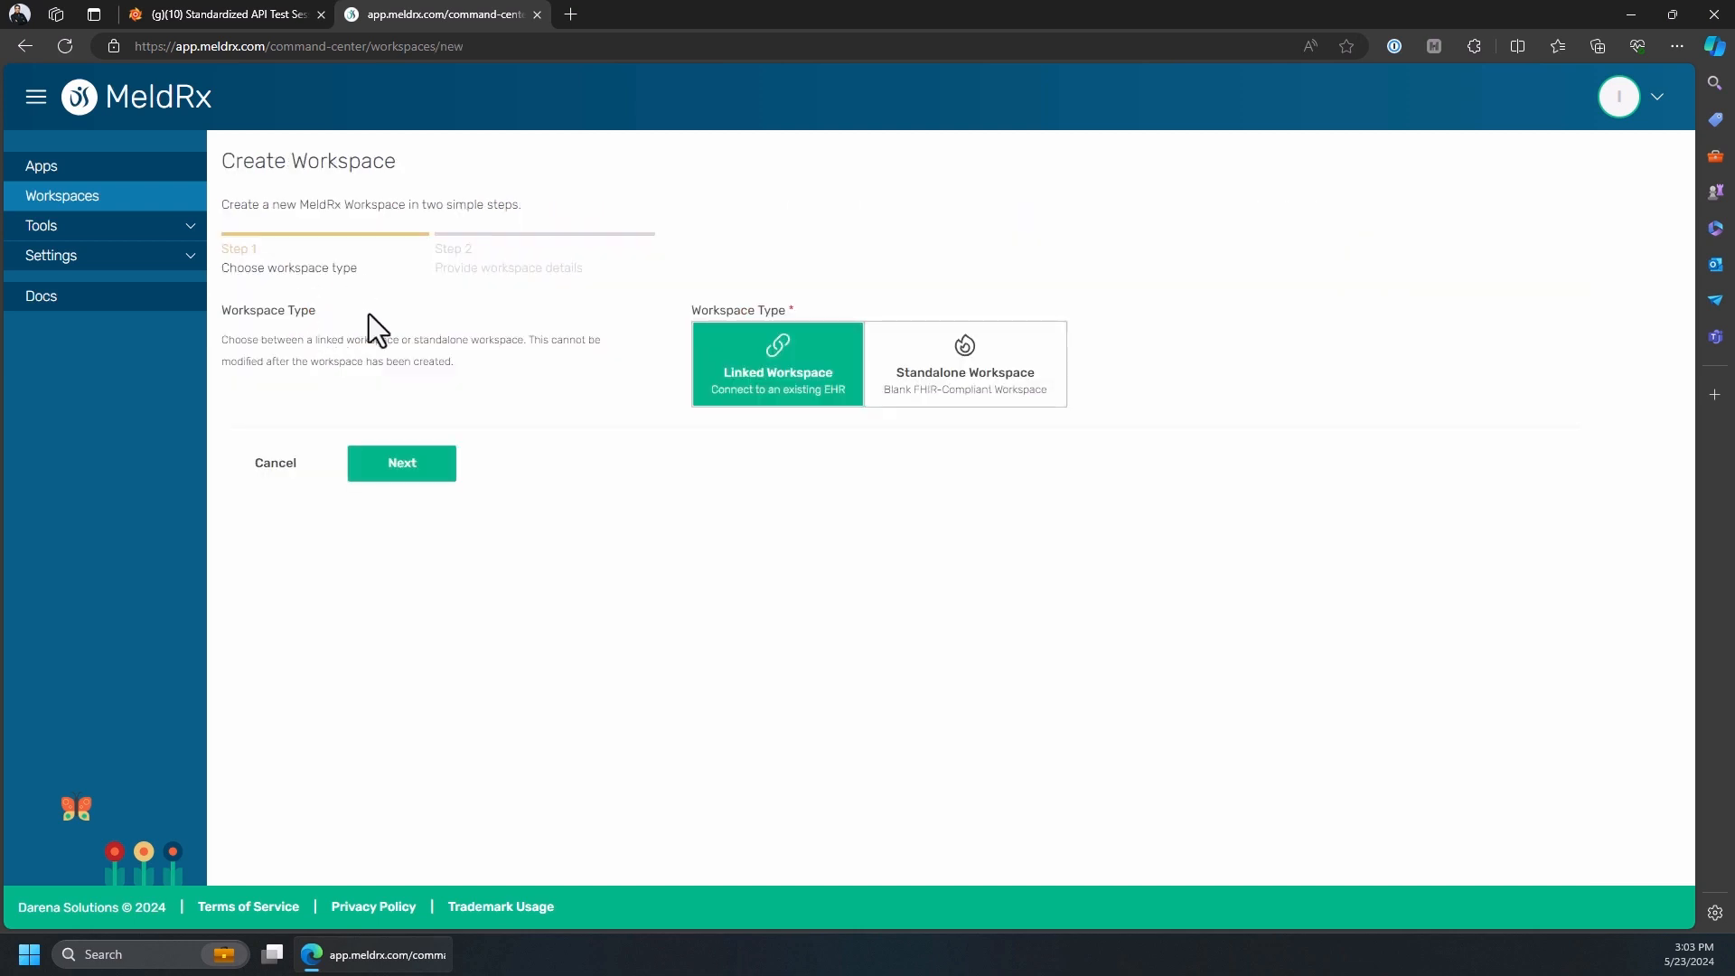
click(1001, 379)
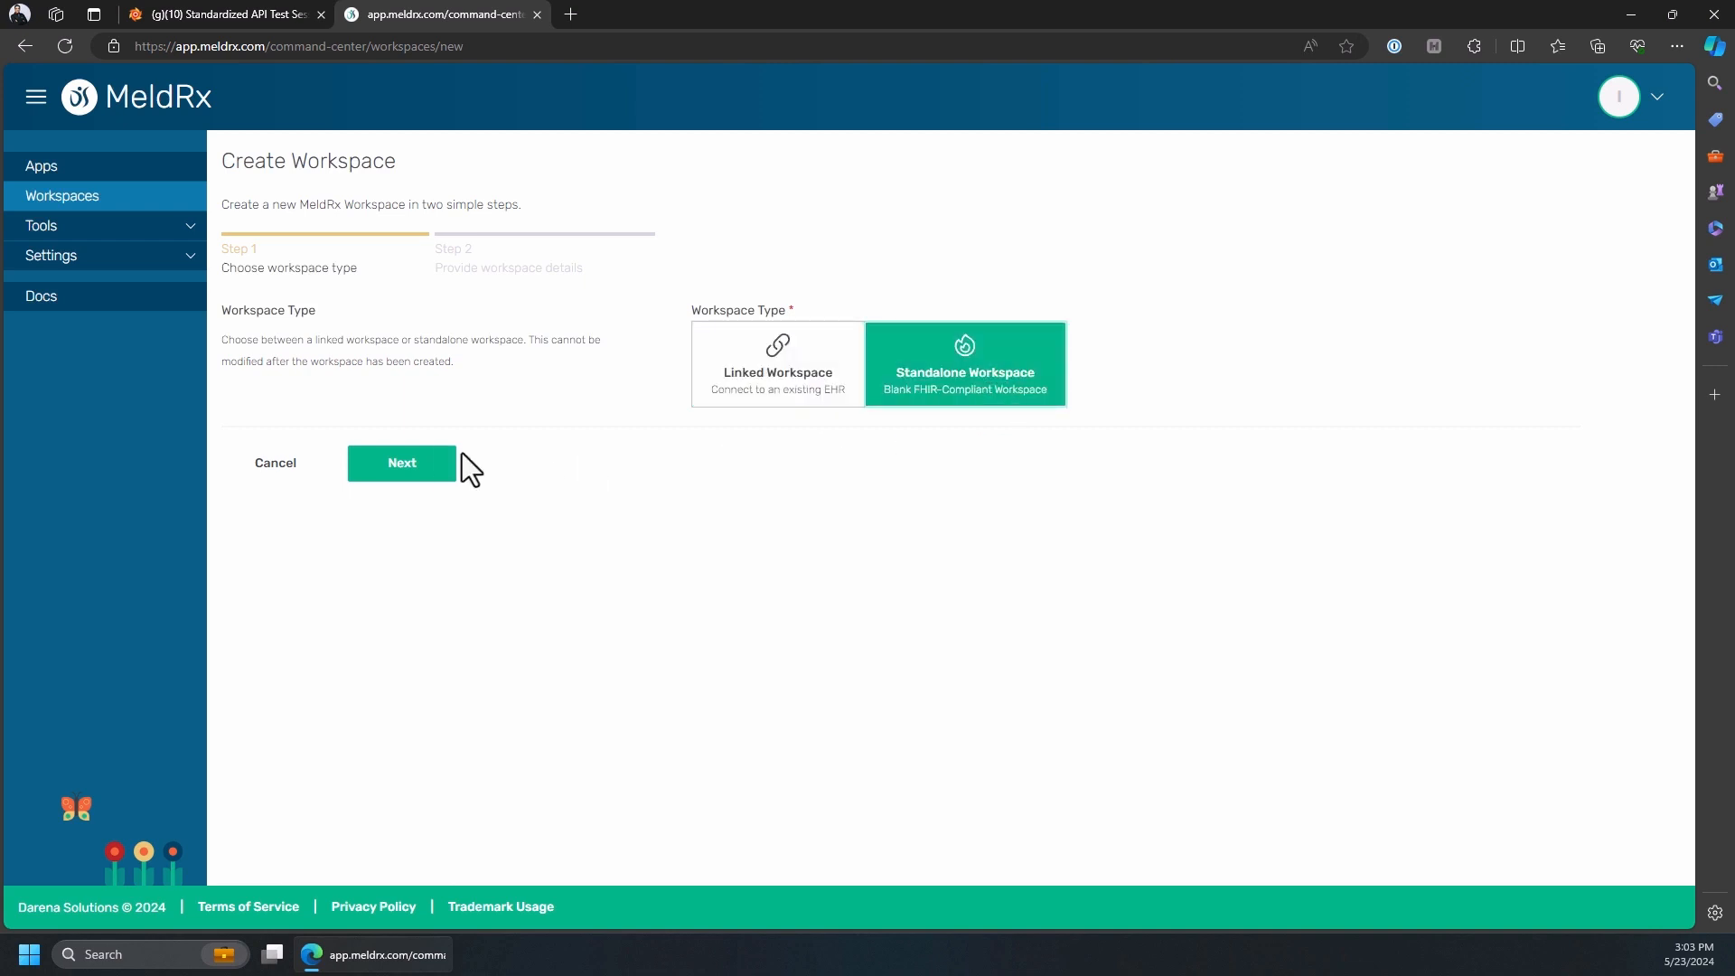
click(414, 465)
click(705, 415)
text(interno)
click(526, 488)
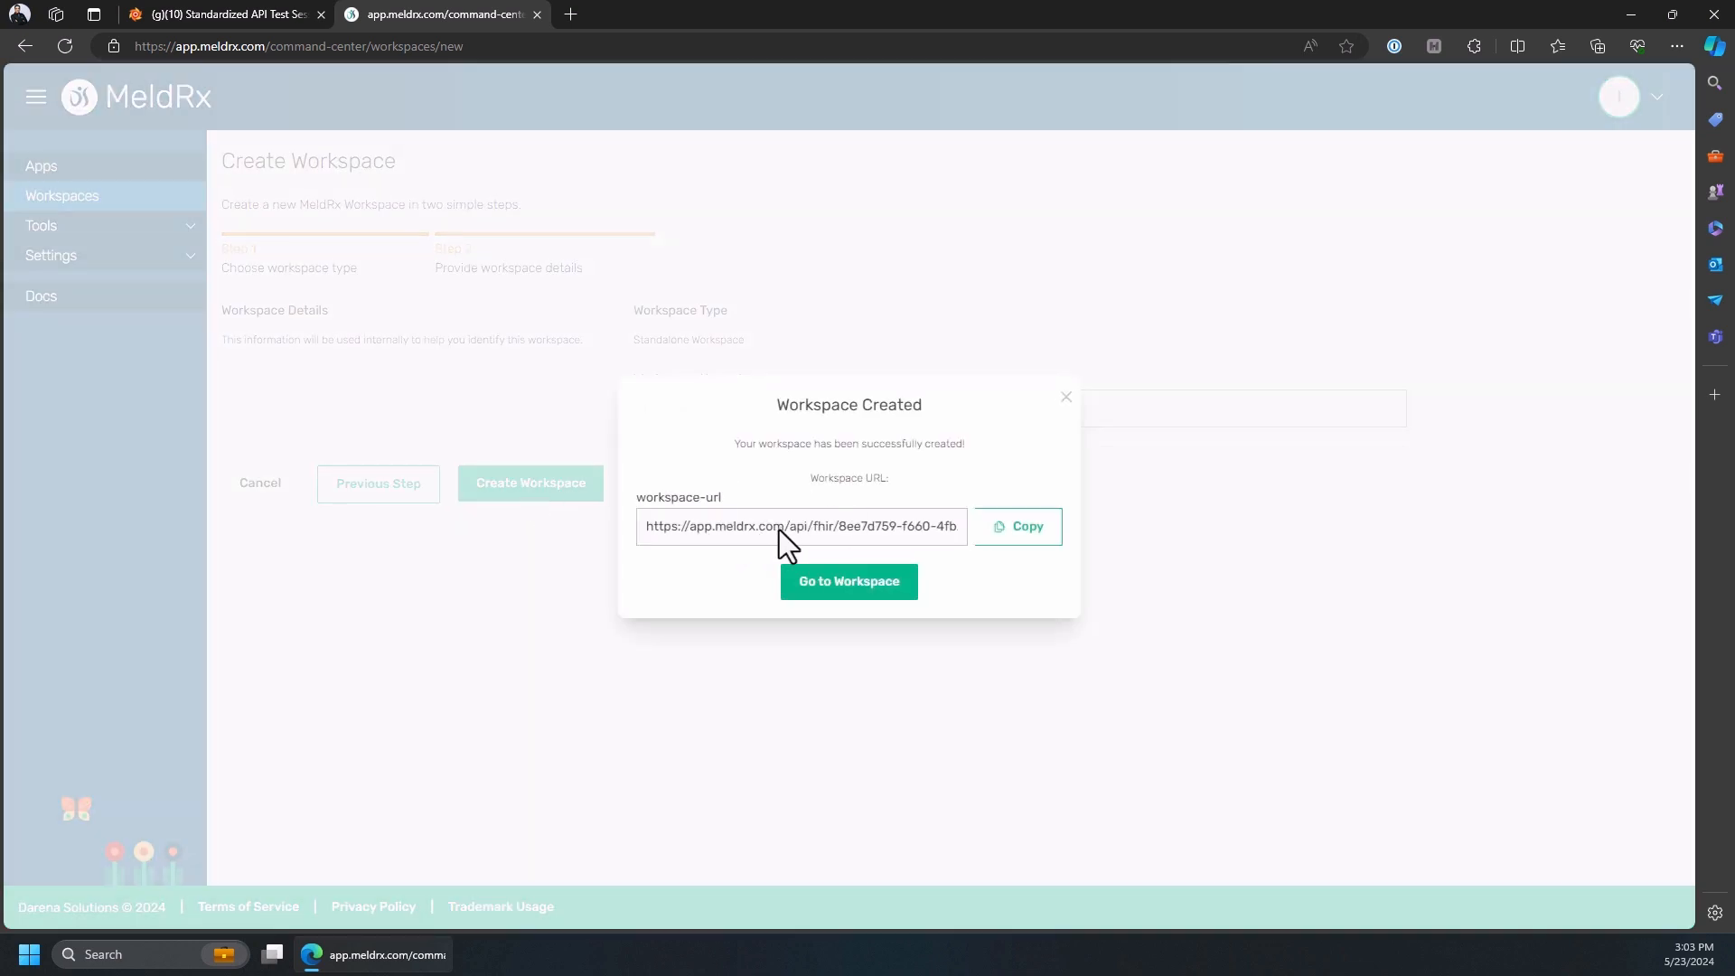
- Copy the new workspace URL into the FHIR Endpoint of the Inferno test inputs
click(1014, 533)
click(184, 16)
click(650, 470)
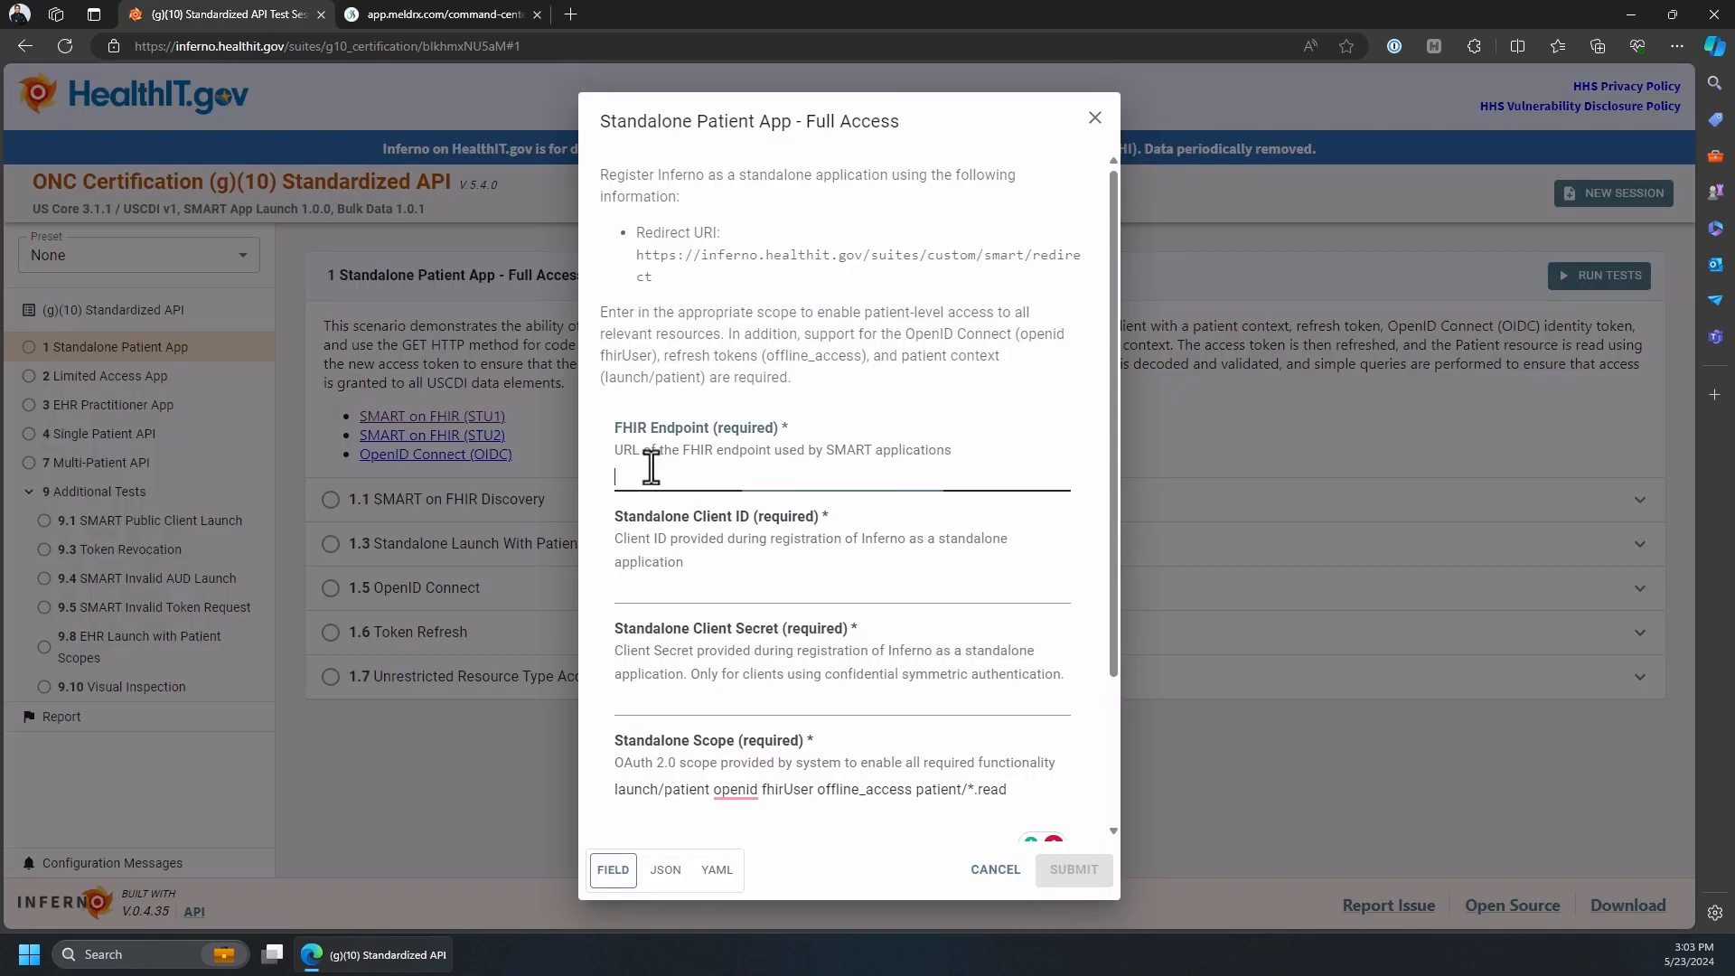
key(ctrl+v)
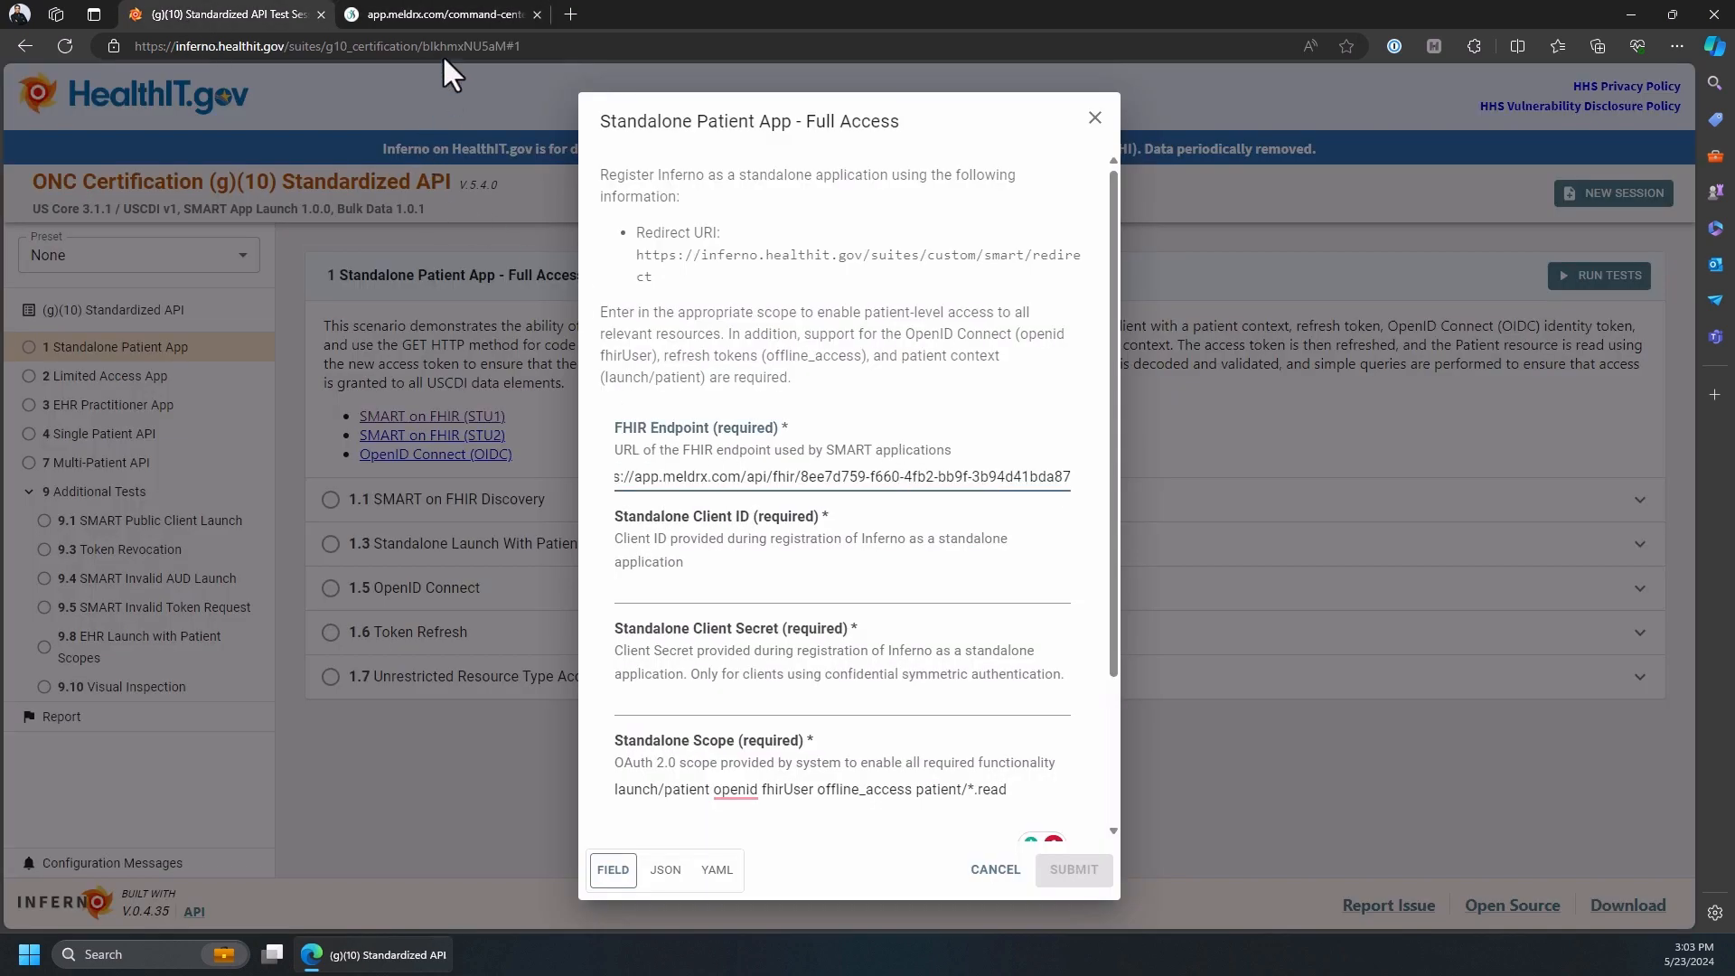
- Return to MeldRx, go to the new workspace and import the CompletePatientBundle JSON file
click(425, 11)
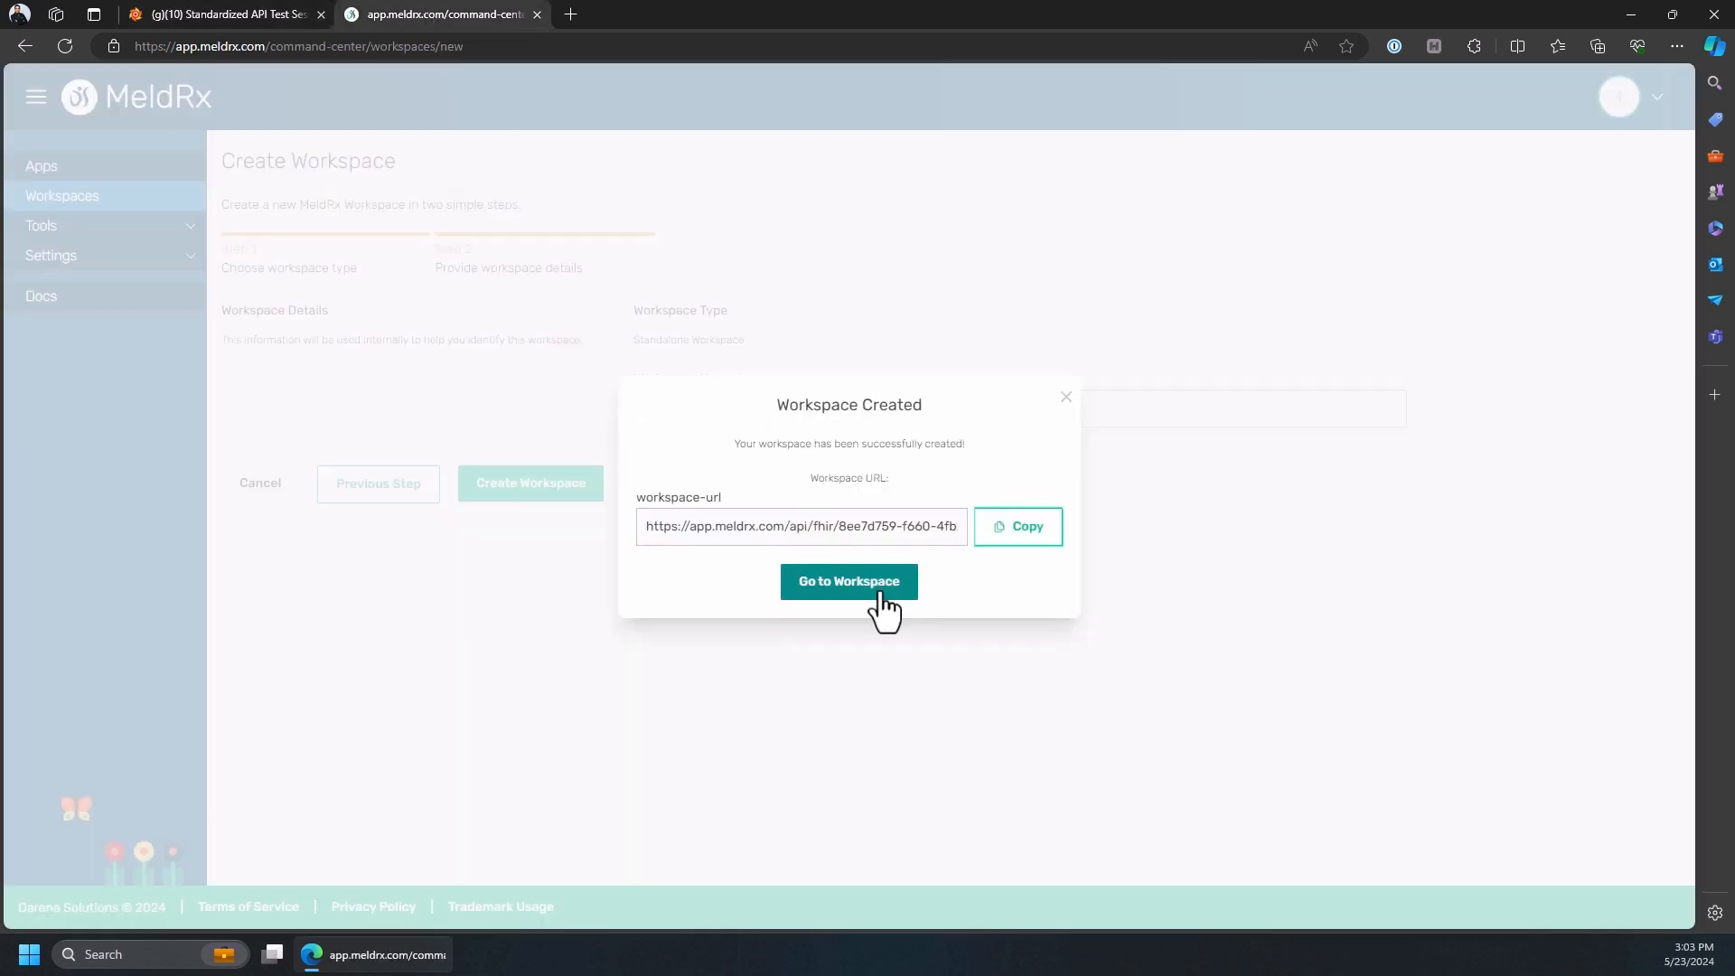
click(849, 583)
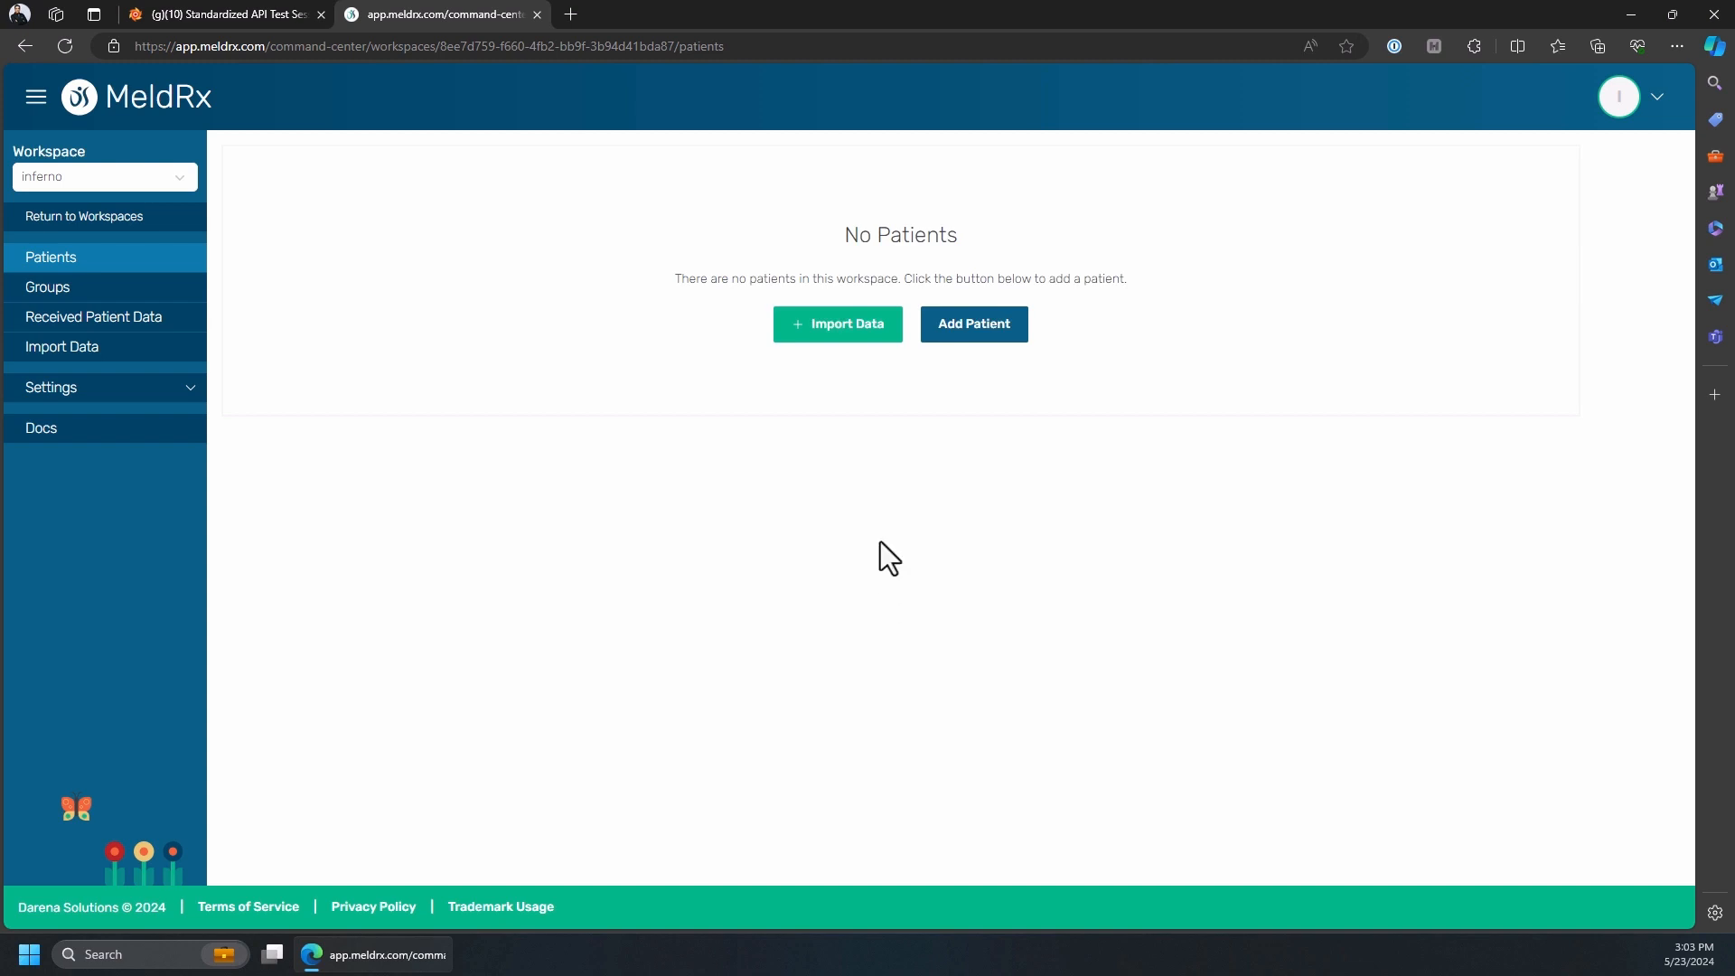
click(841, 348)
click(834, 613)
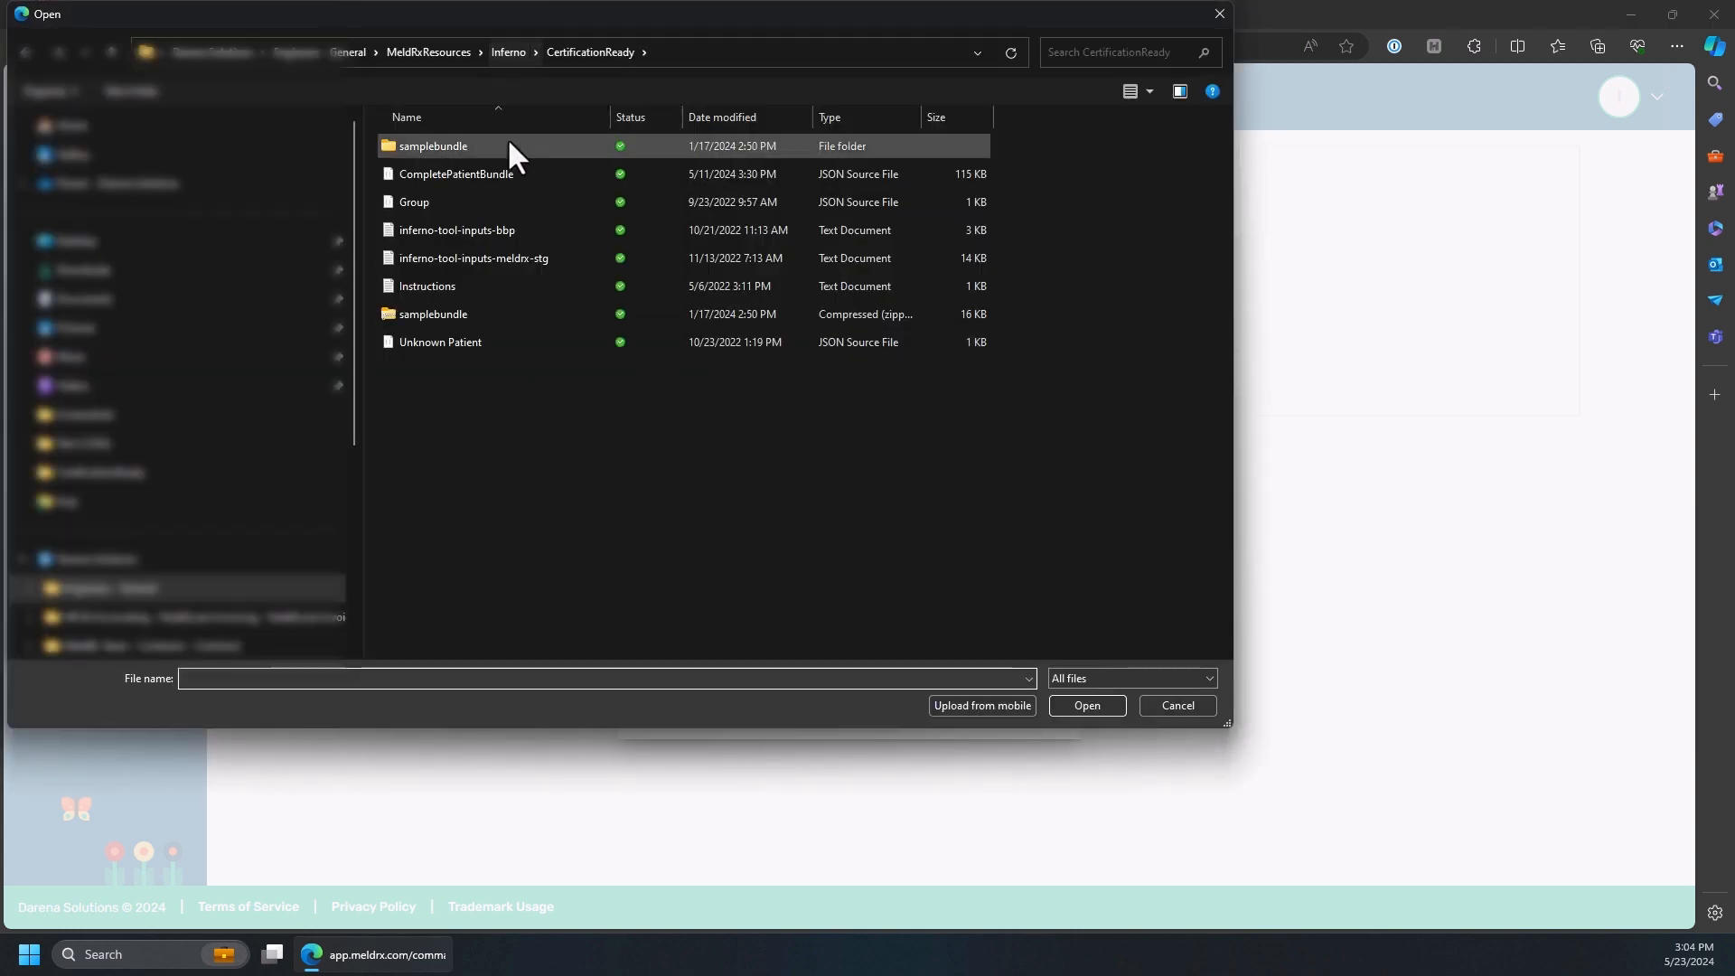
double_click(479, 174)
click(916, 749)
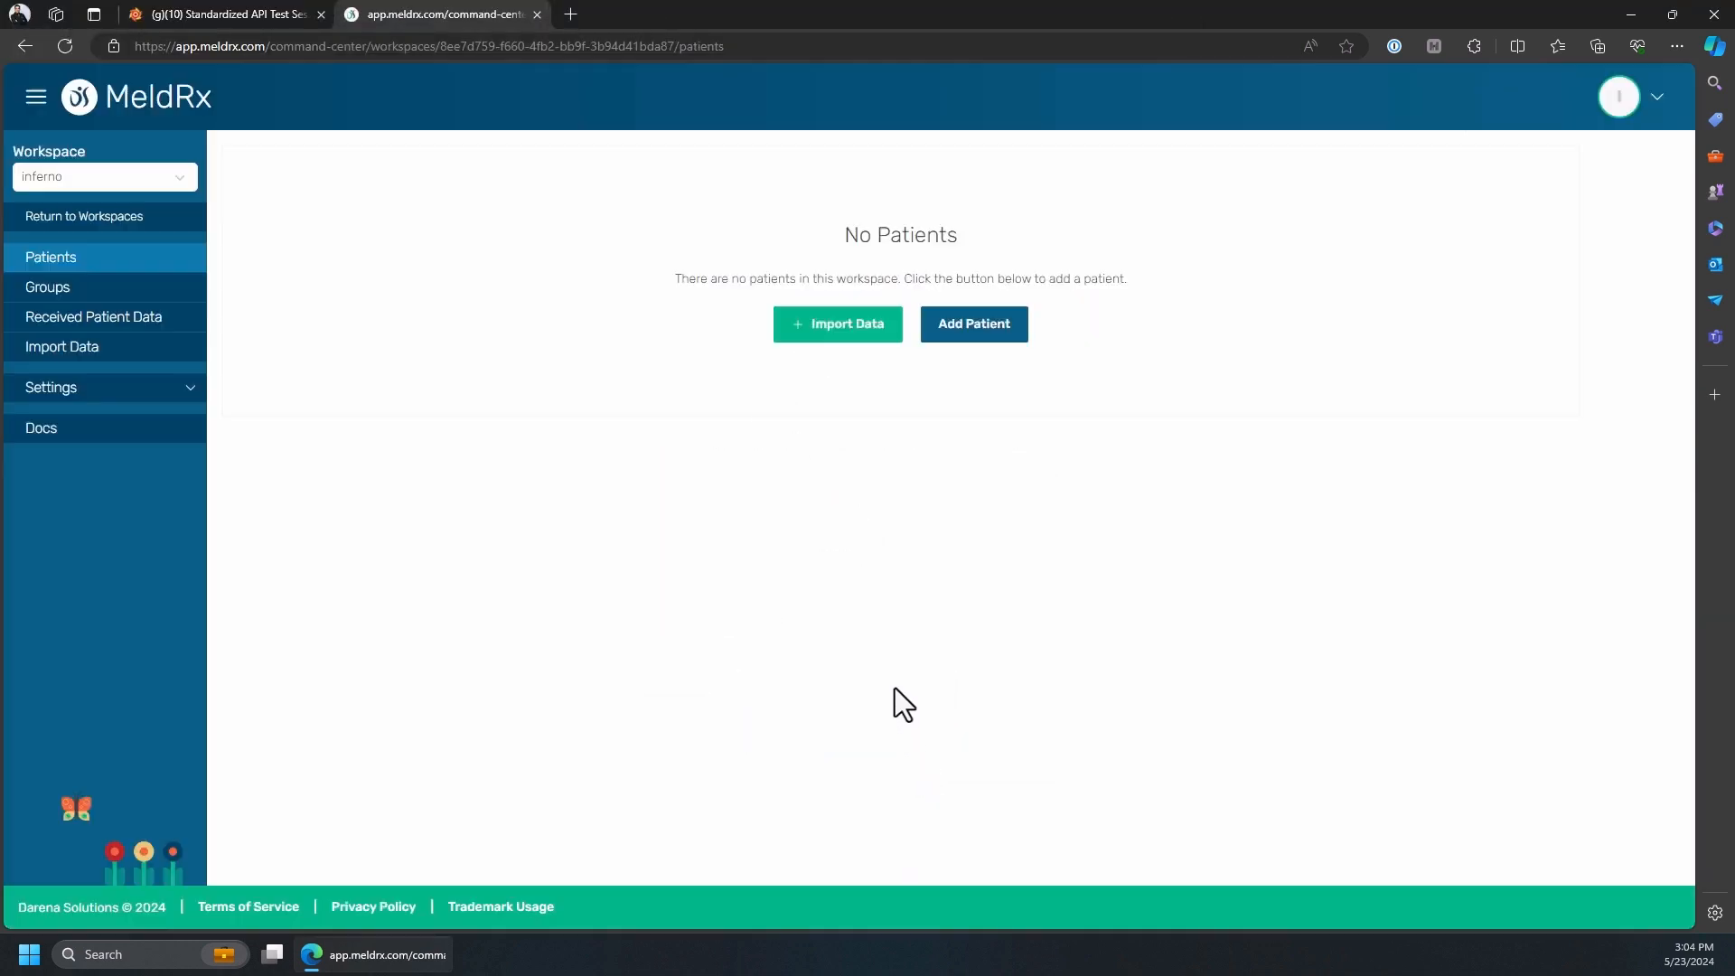
- Import a sample patient's CCDA .xml file into the inferno workspace and reload the patient list
click(841, 337)
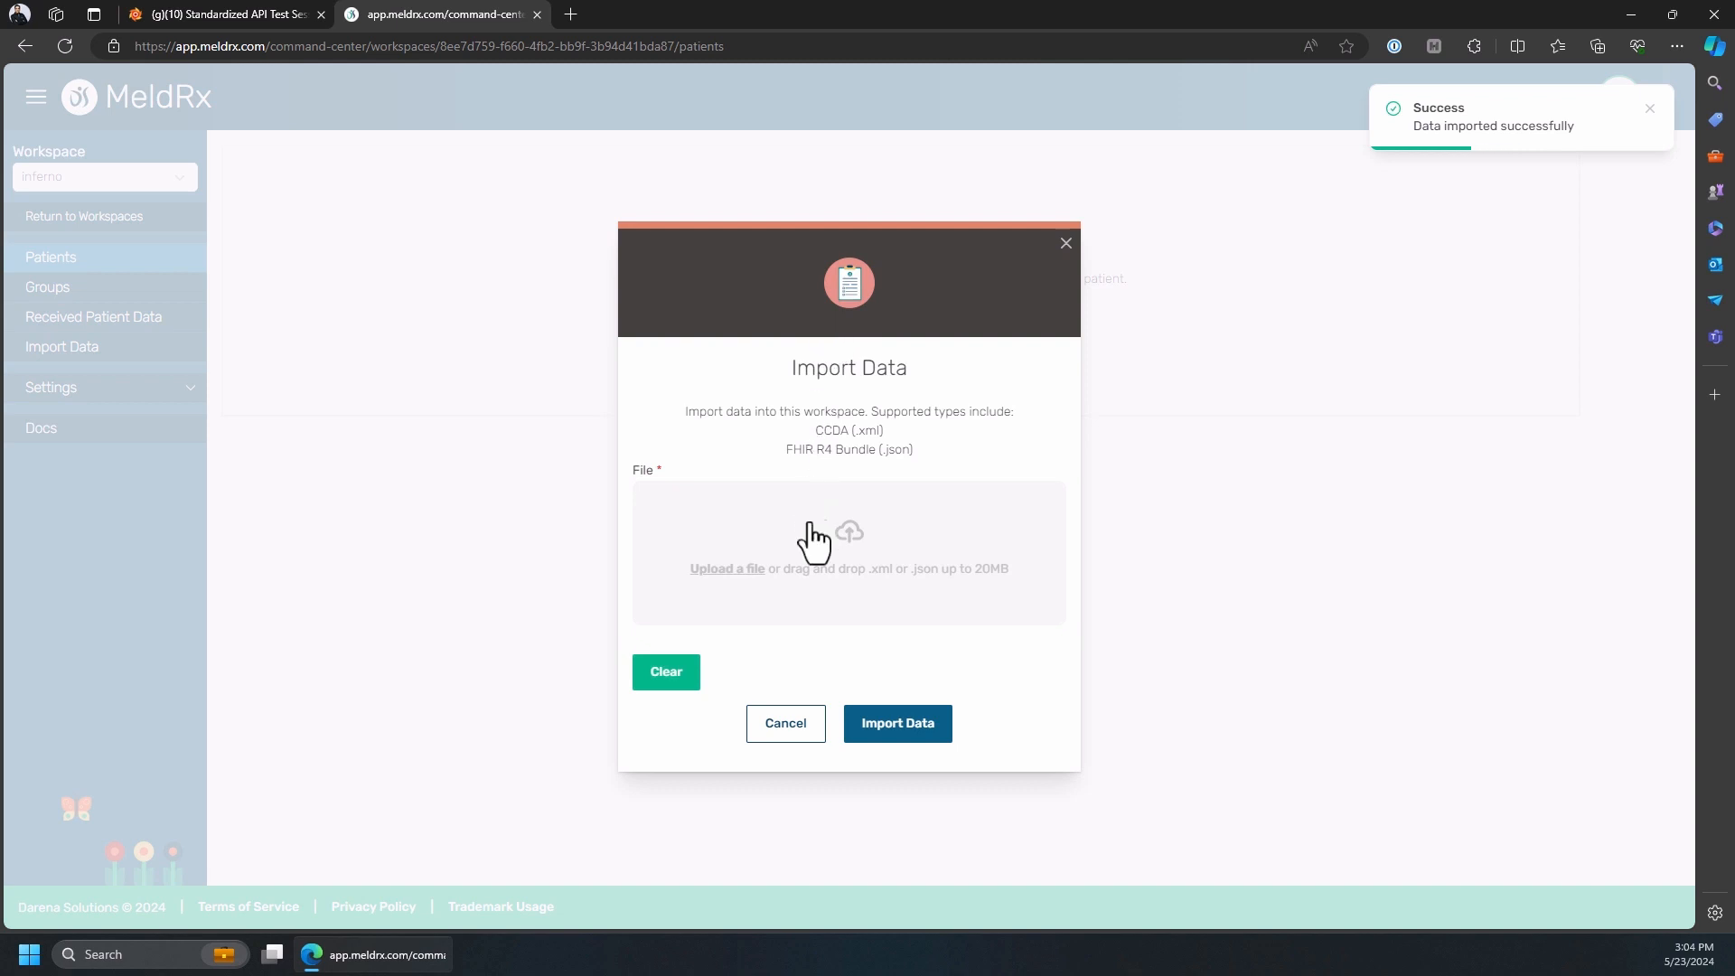
click(813, 561)
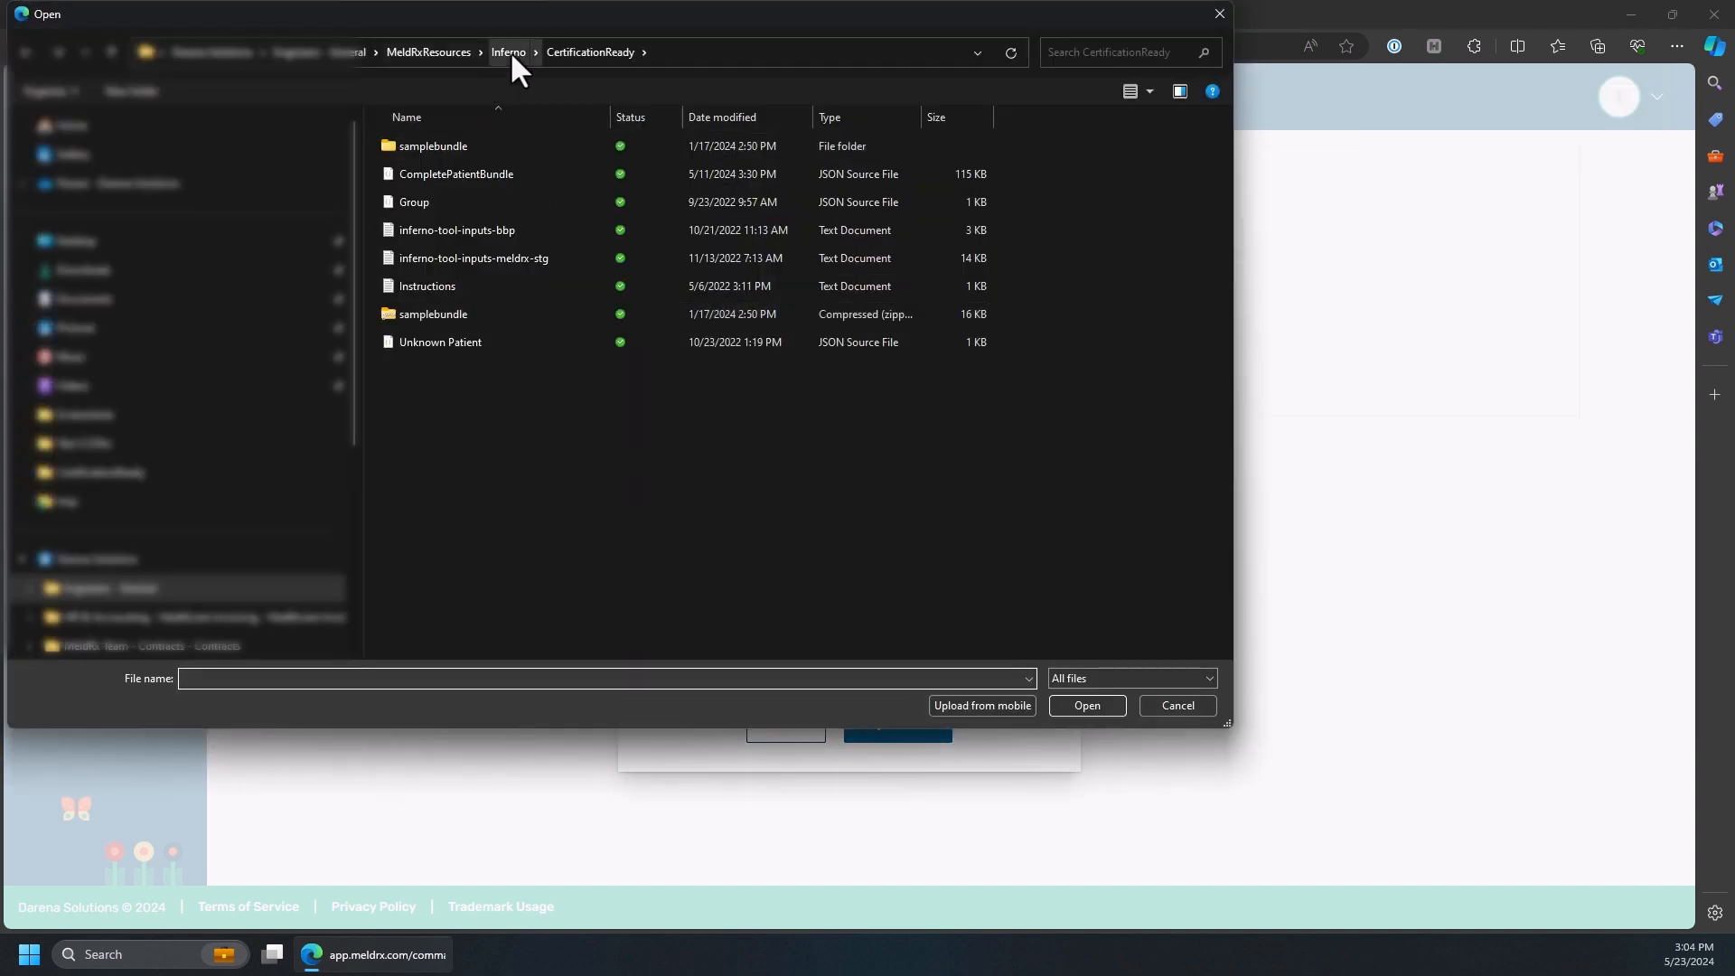
click(459, 51)
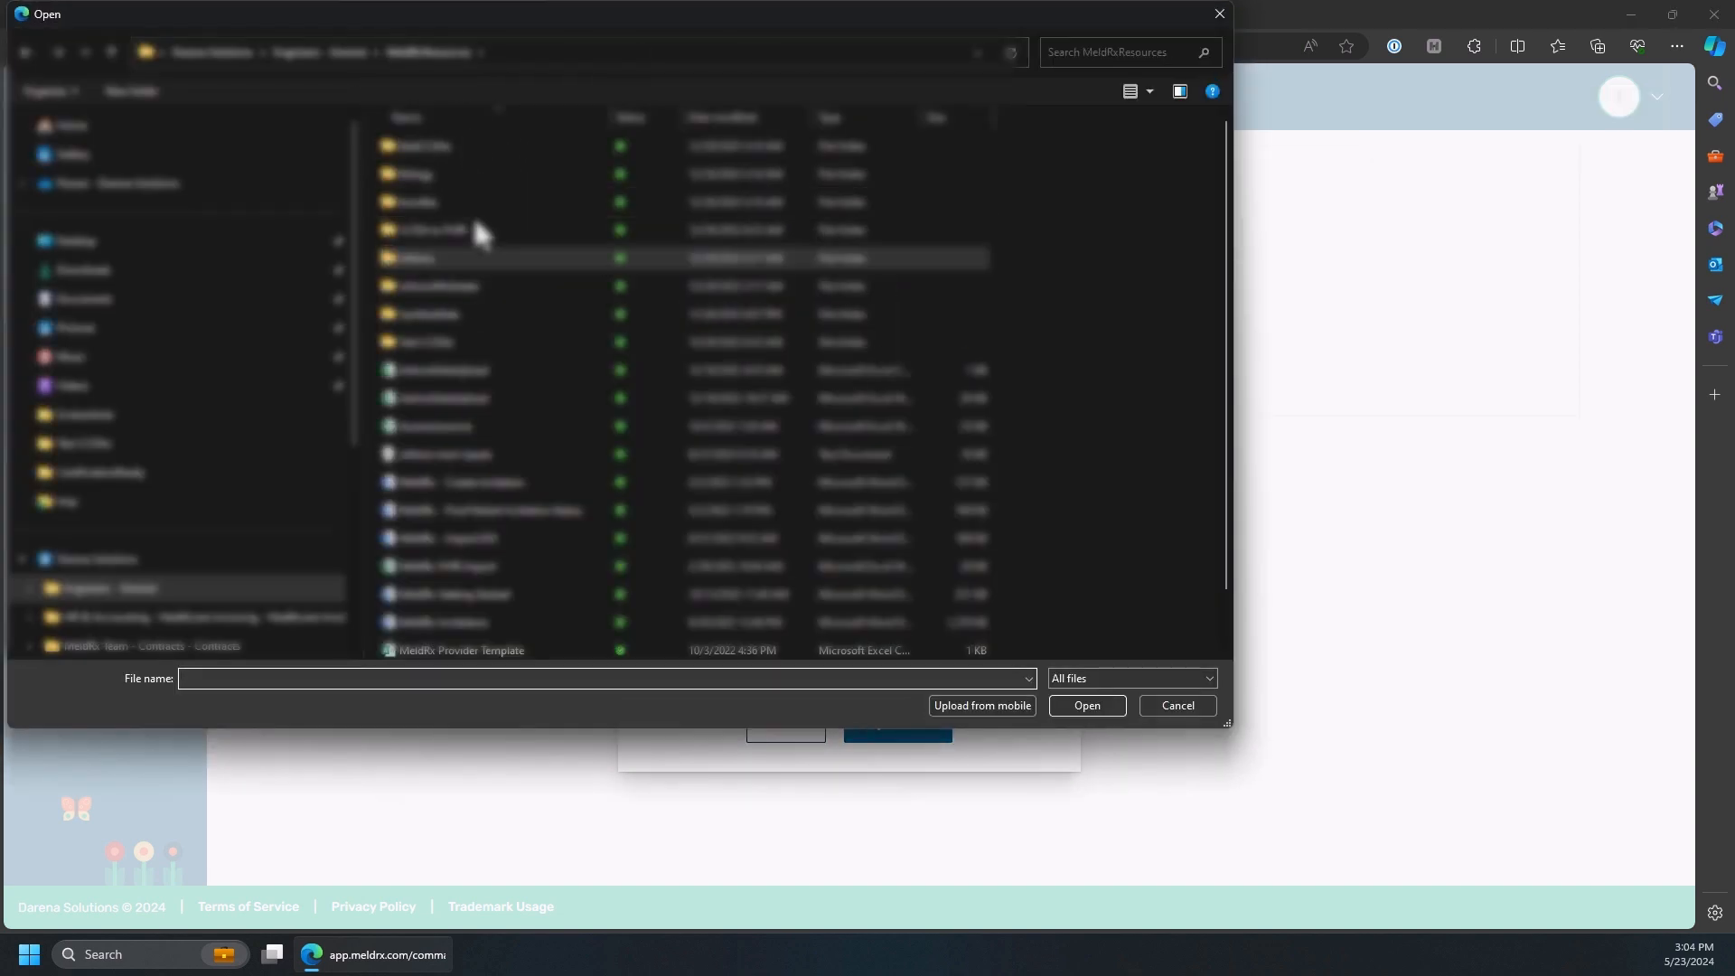
double_click(429, 351)
double_click(471, 203)
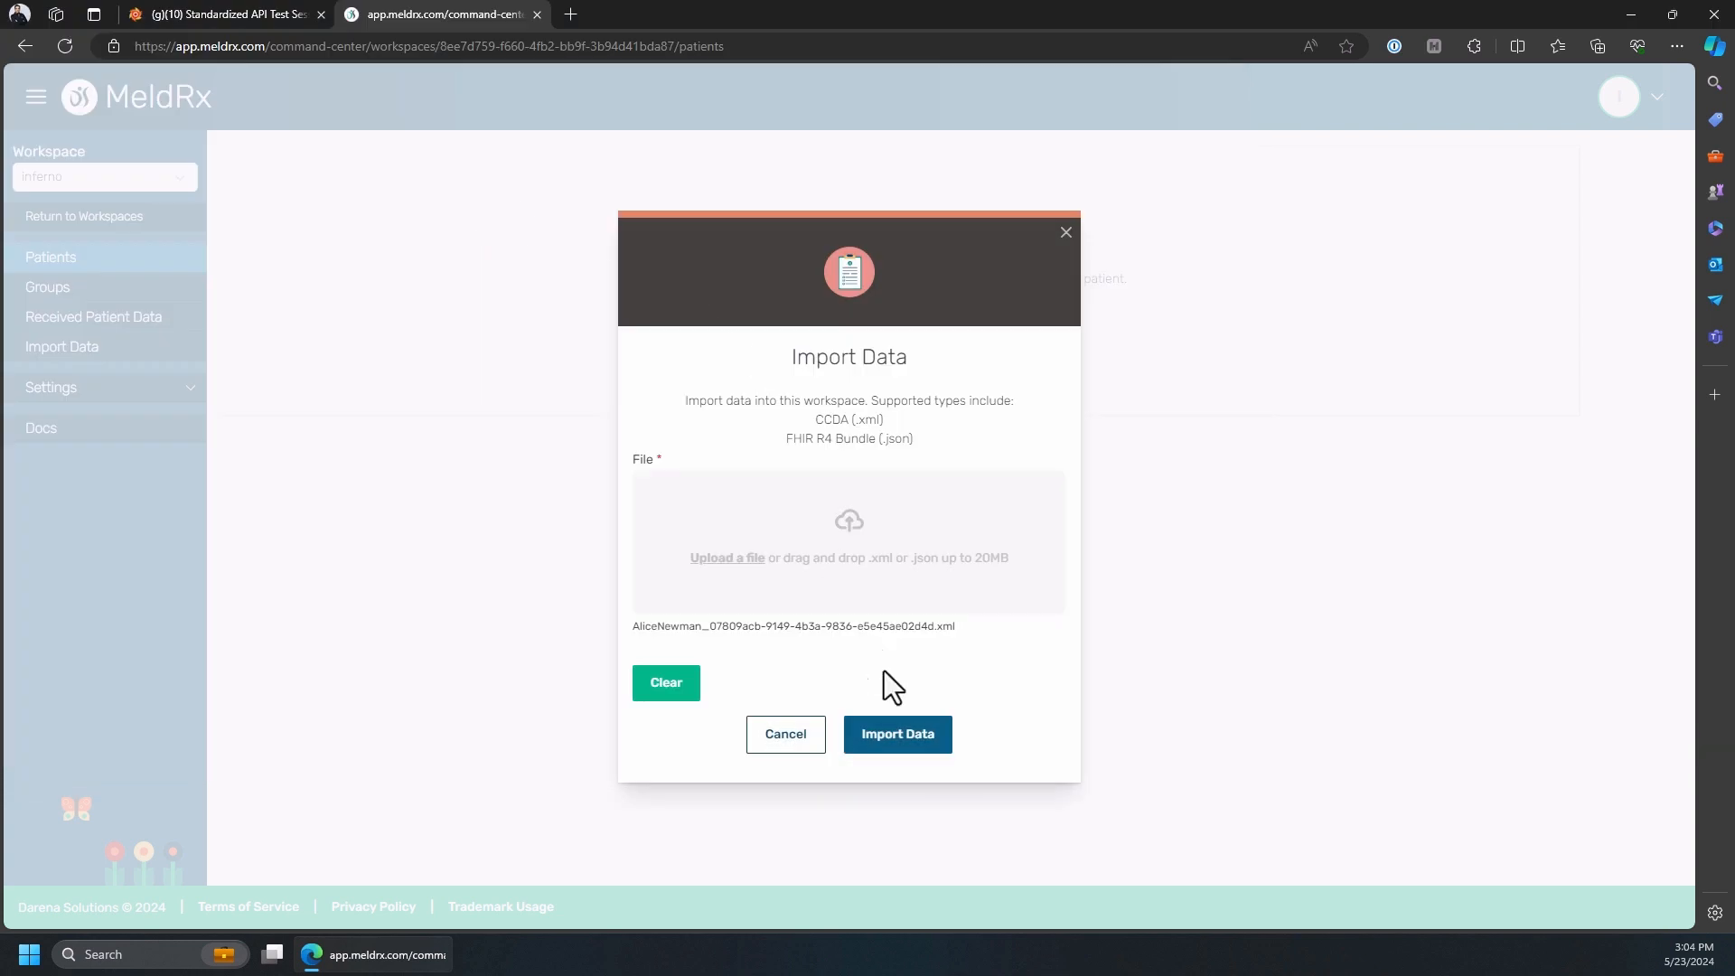
click(917, 746)
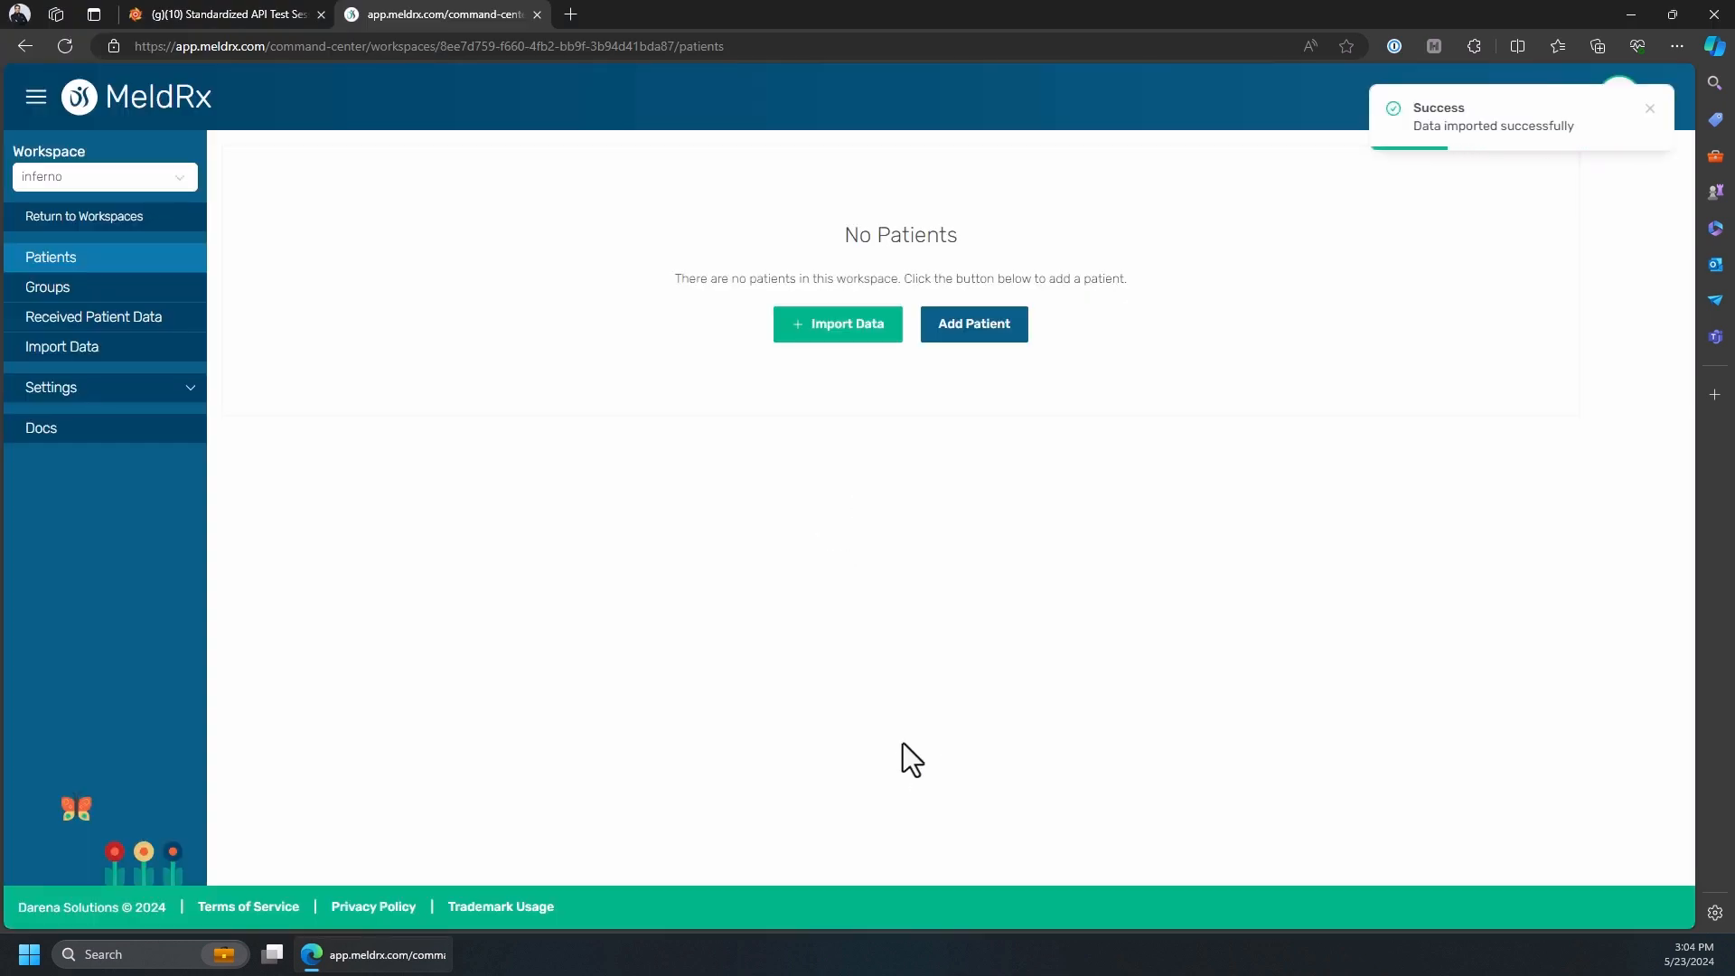
click(66, 47)
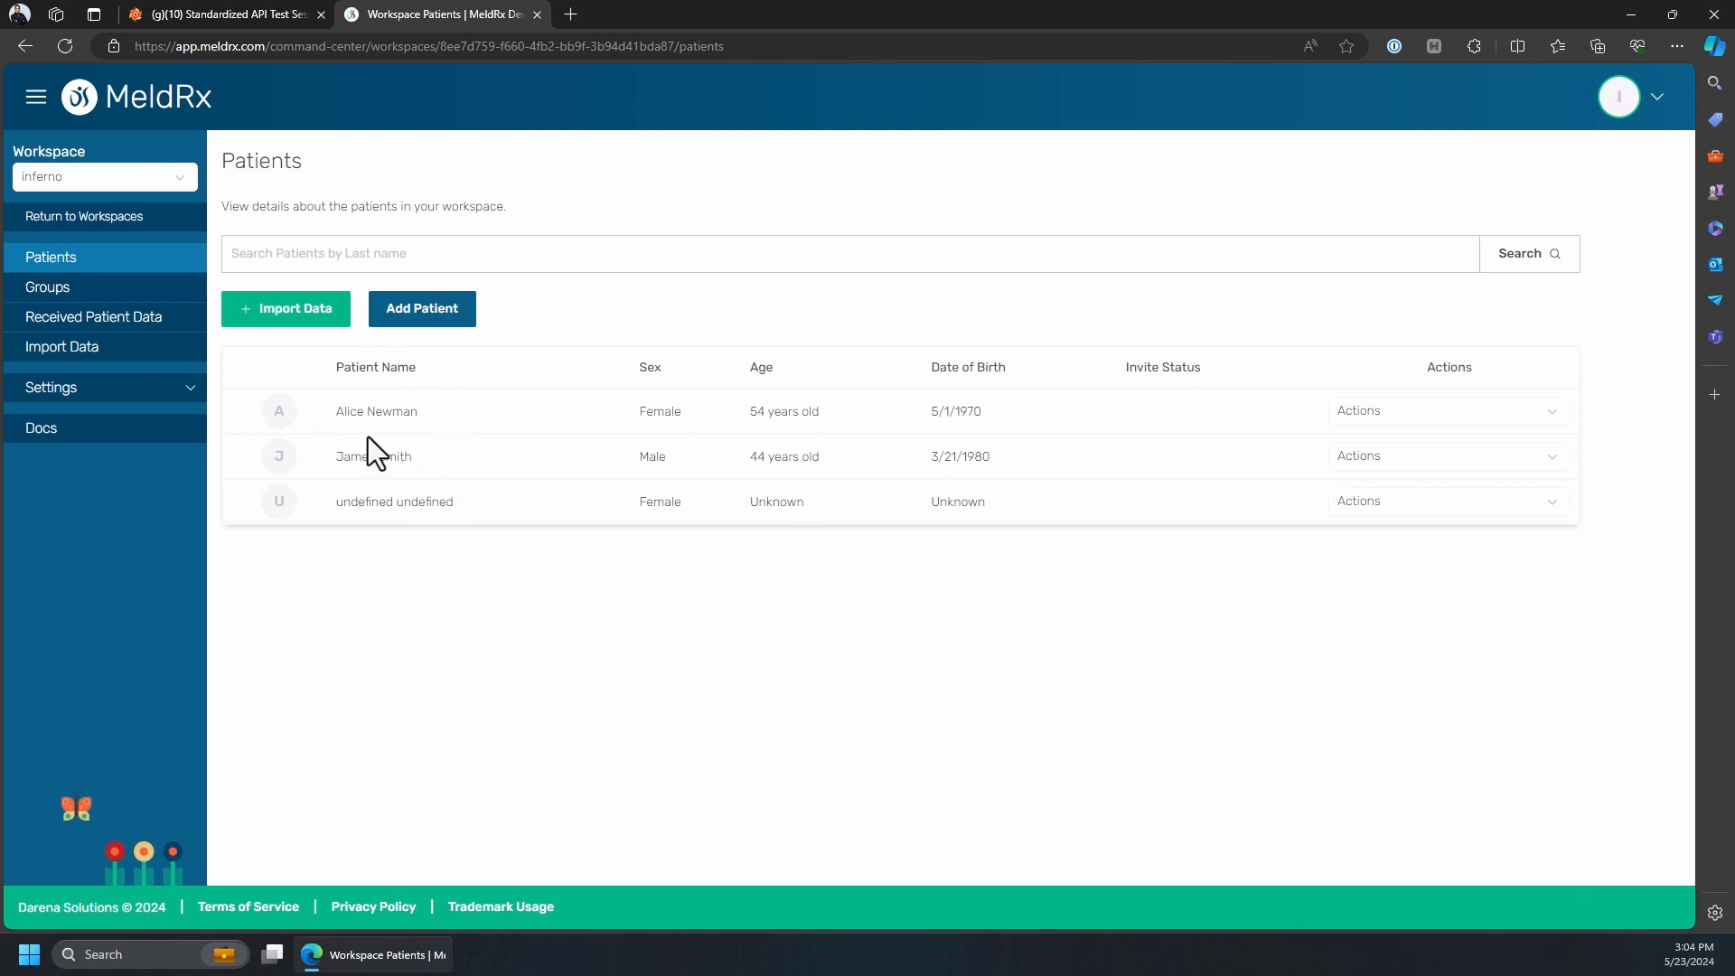
- Open the first listed patient in the BlueButtonPRO app, view the clinical document's CCDA information, and return to the patient list
click(1395, 415)
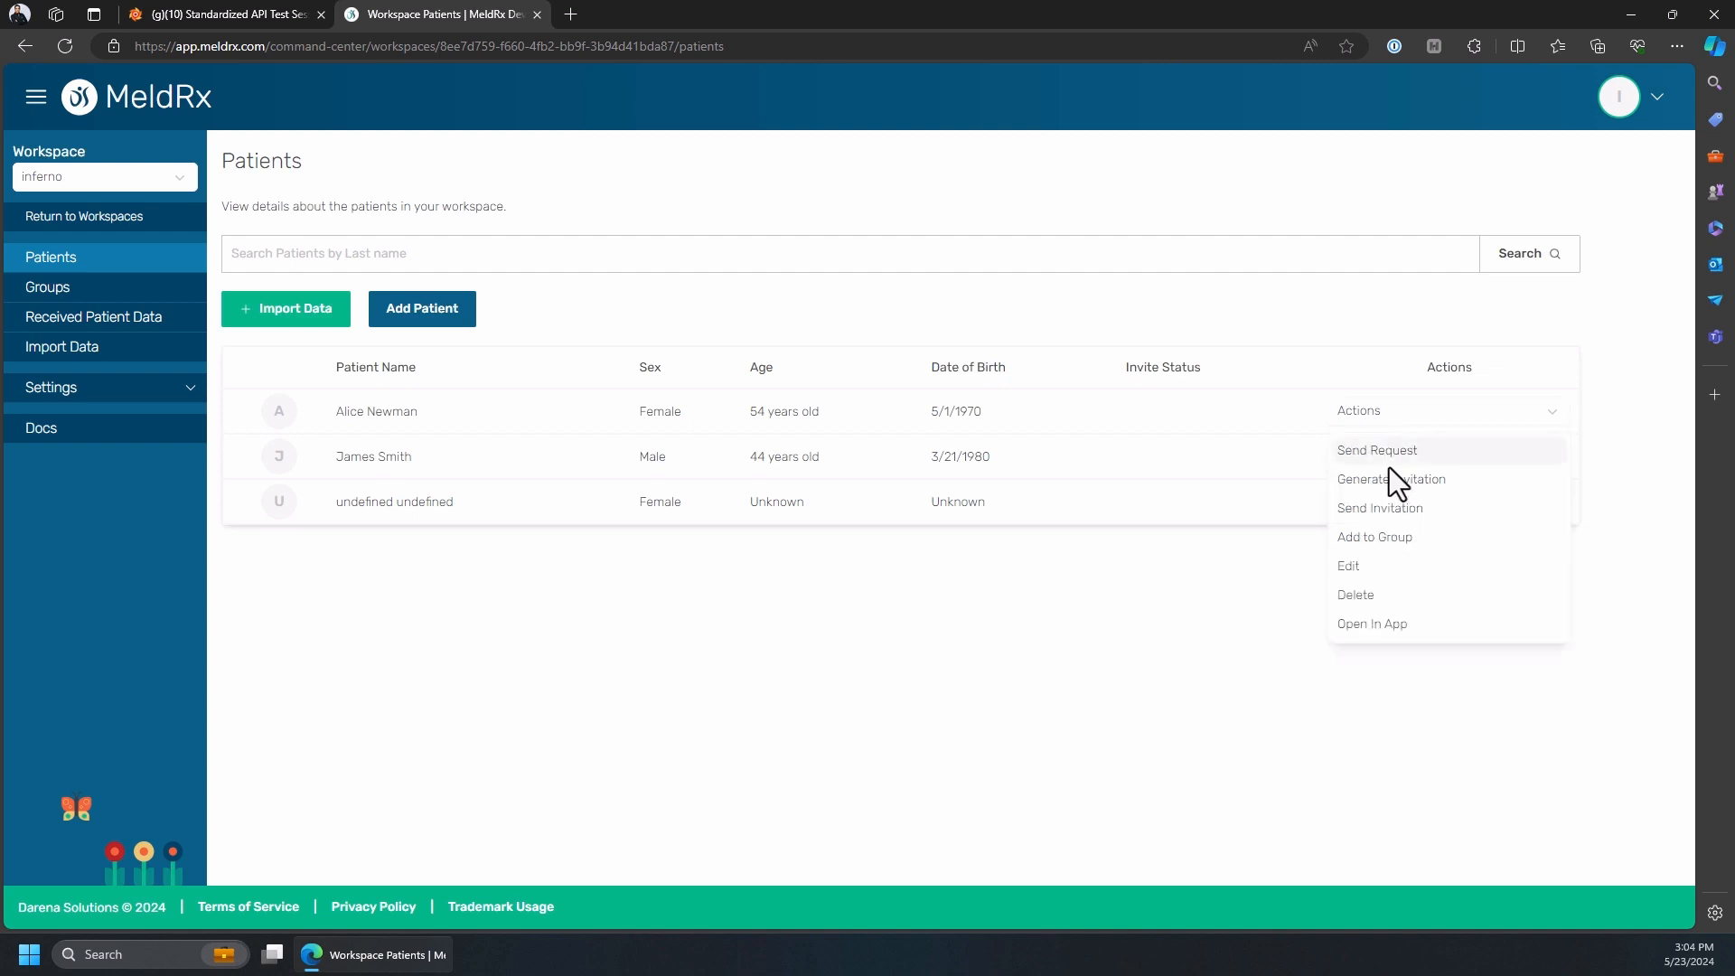
click(1389, 627)
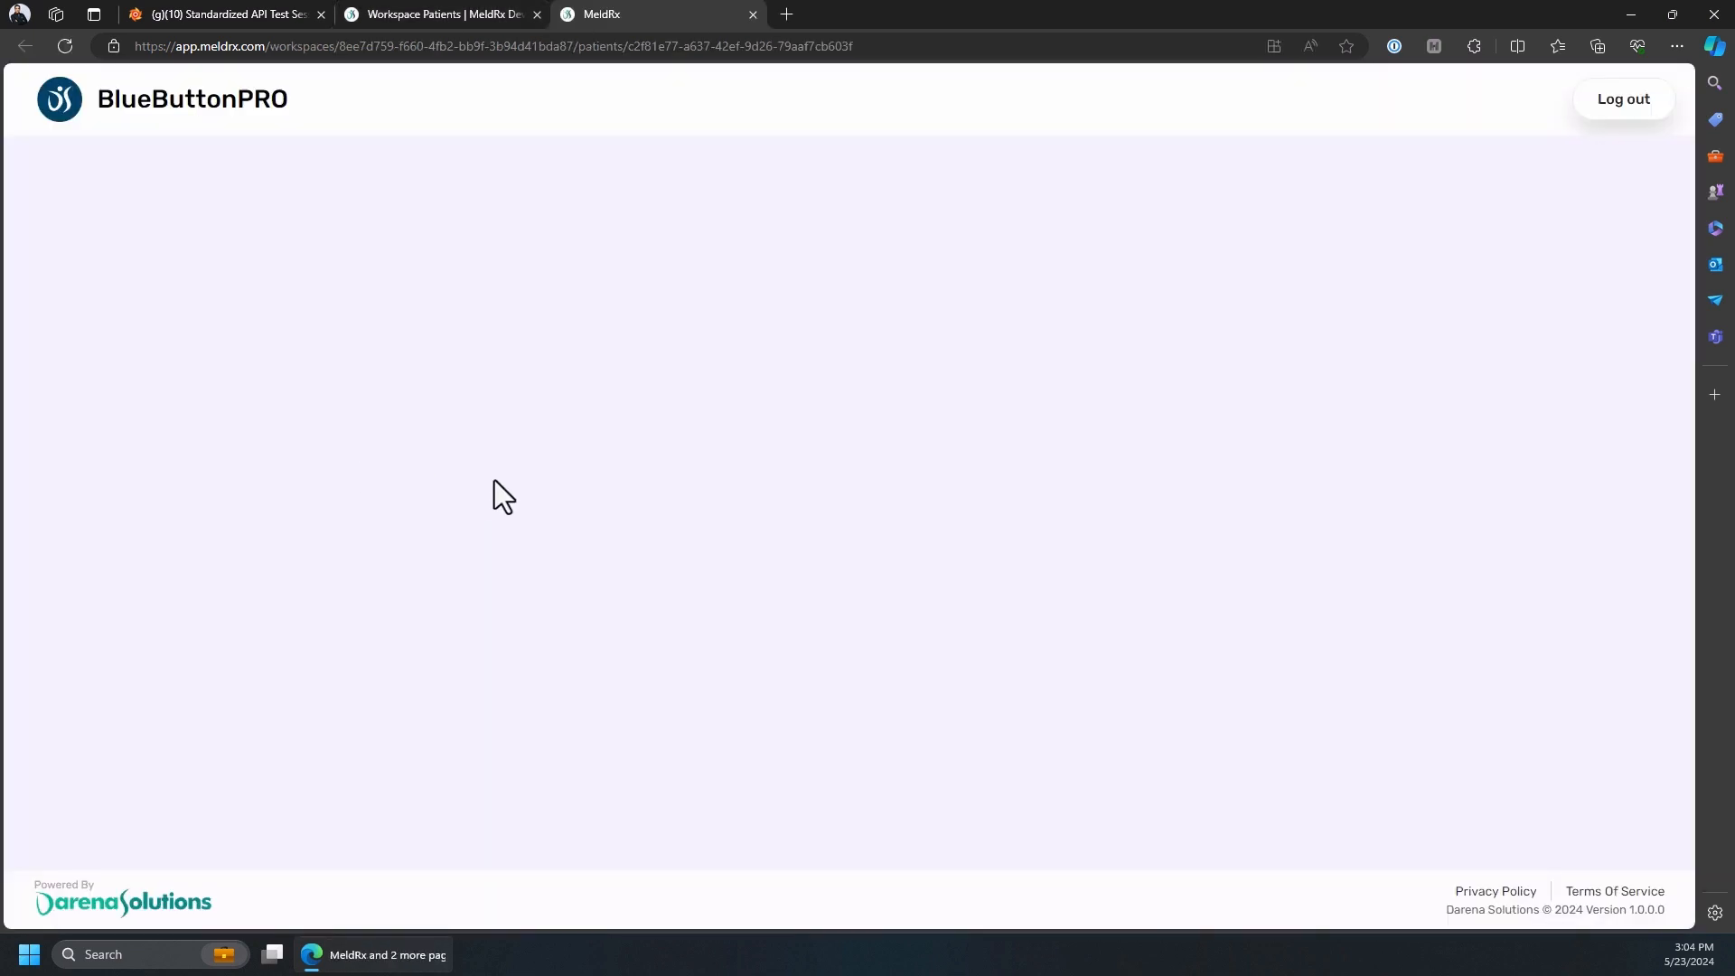
click(107, 423)
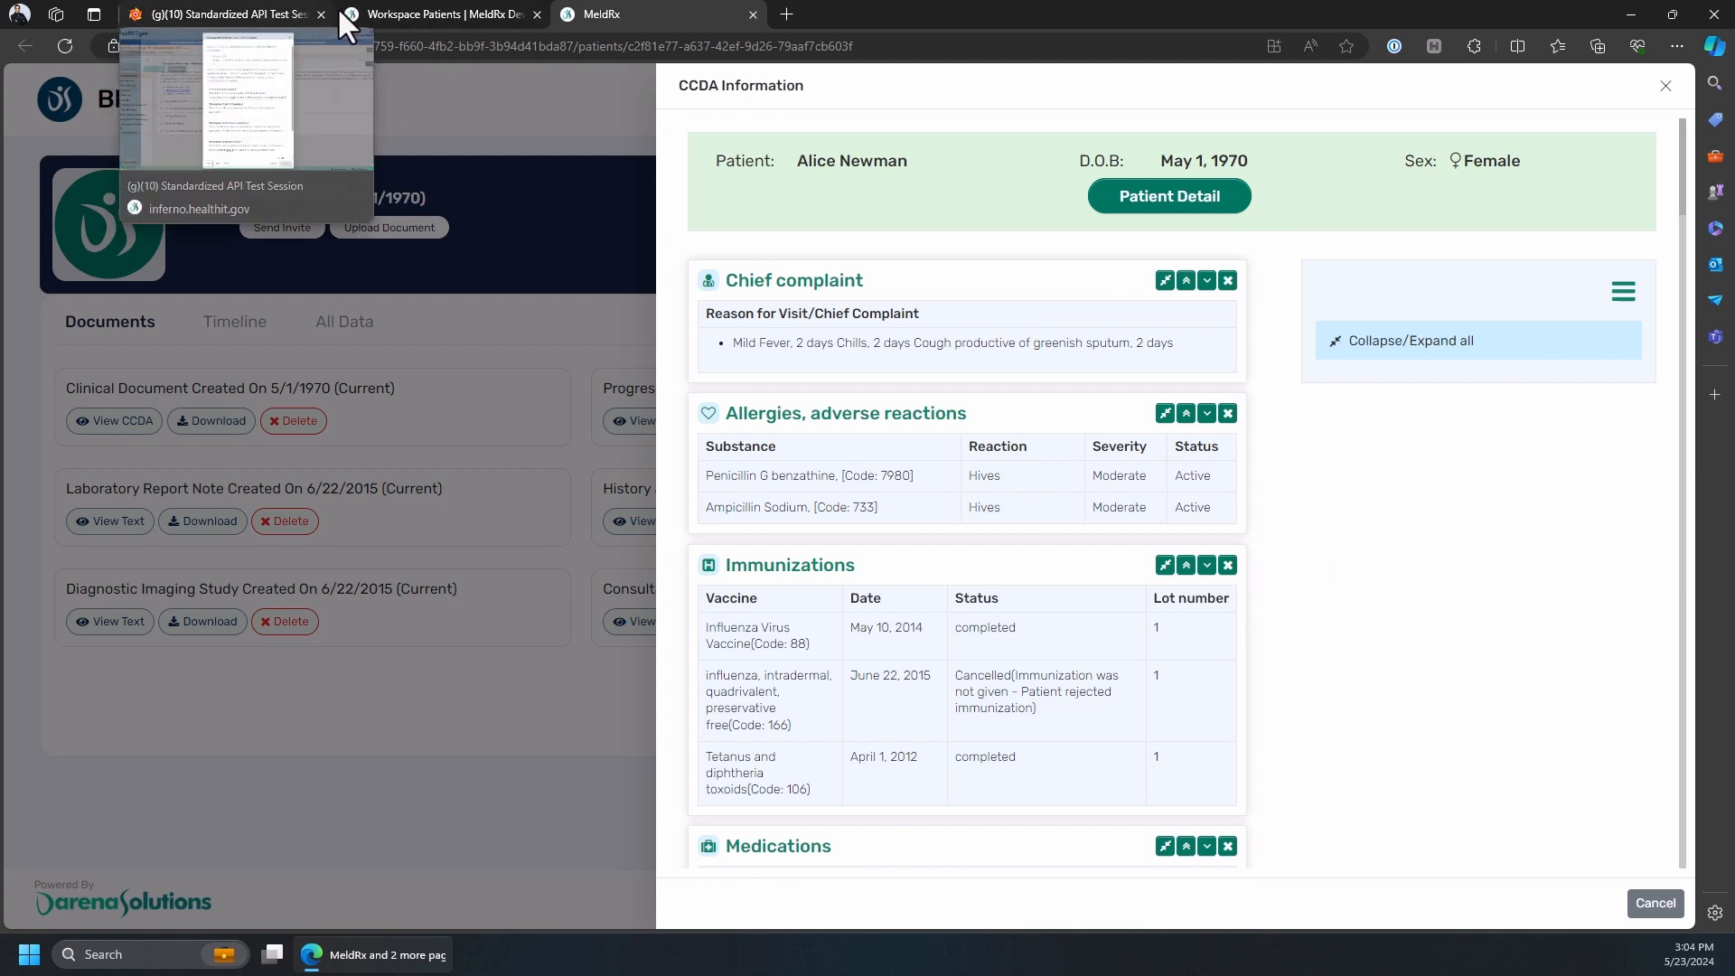
click(549, 22)
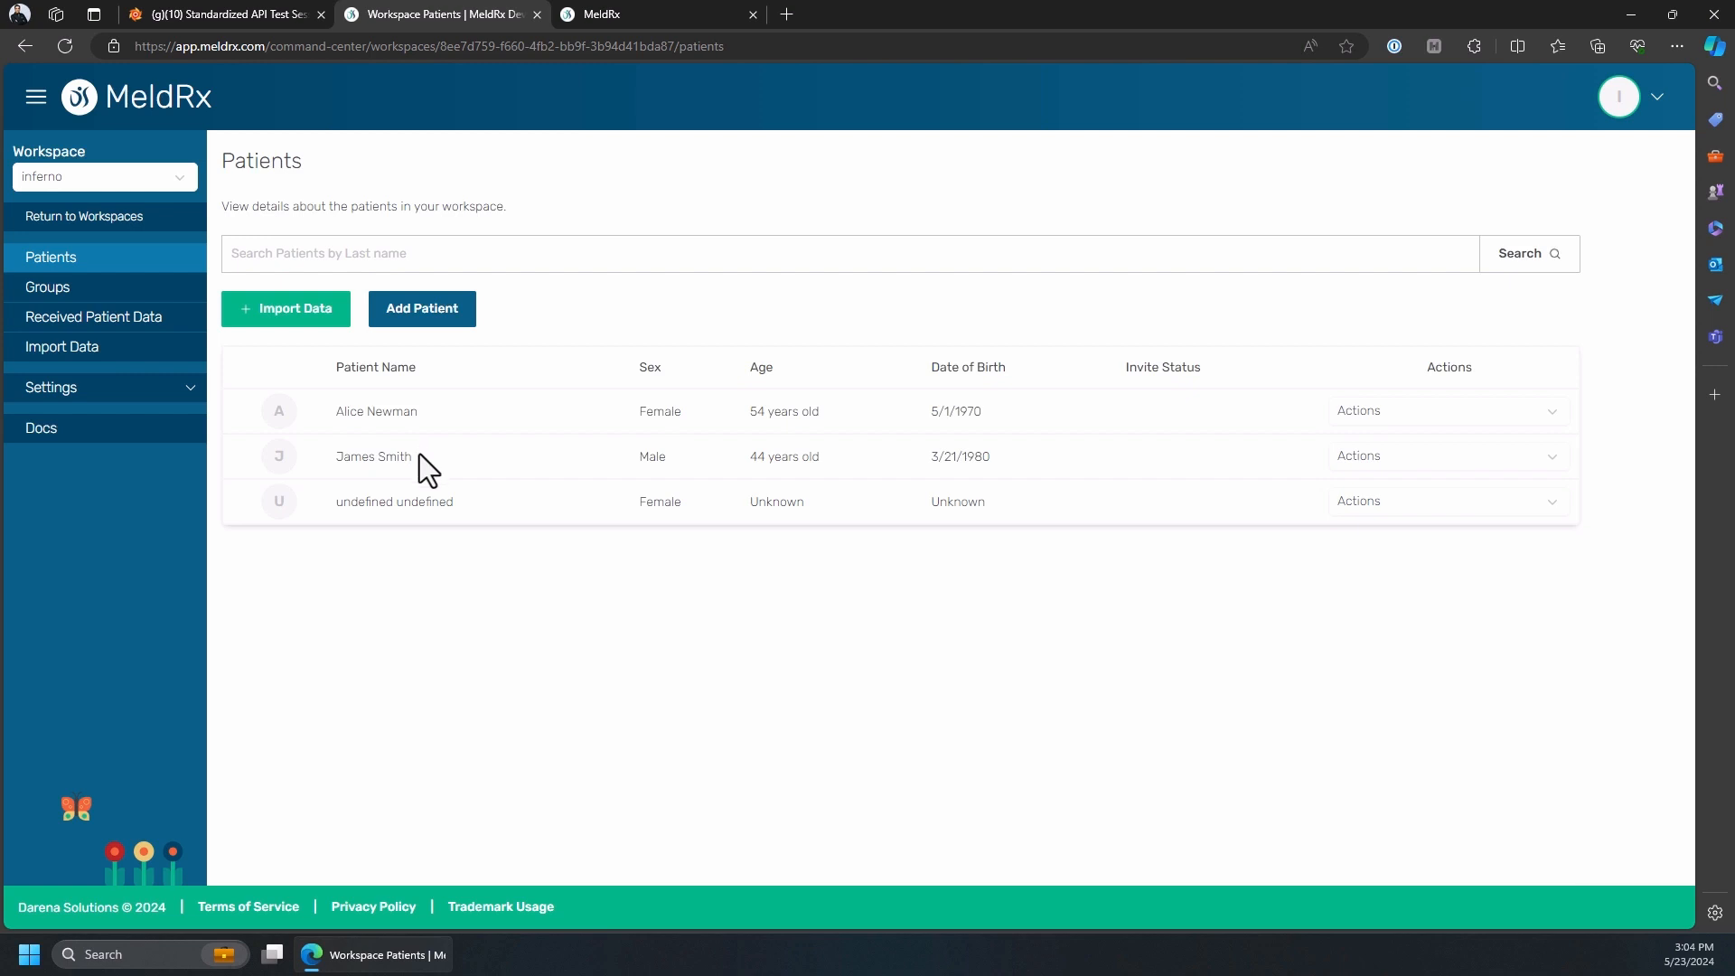
- Compare with the Inferno test inputs, then start registering a new app in MeldRx named "inferno confidential"
click(241, 18)
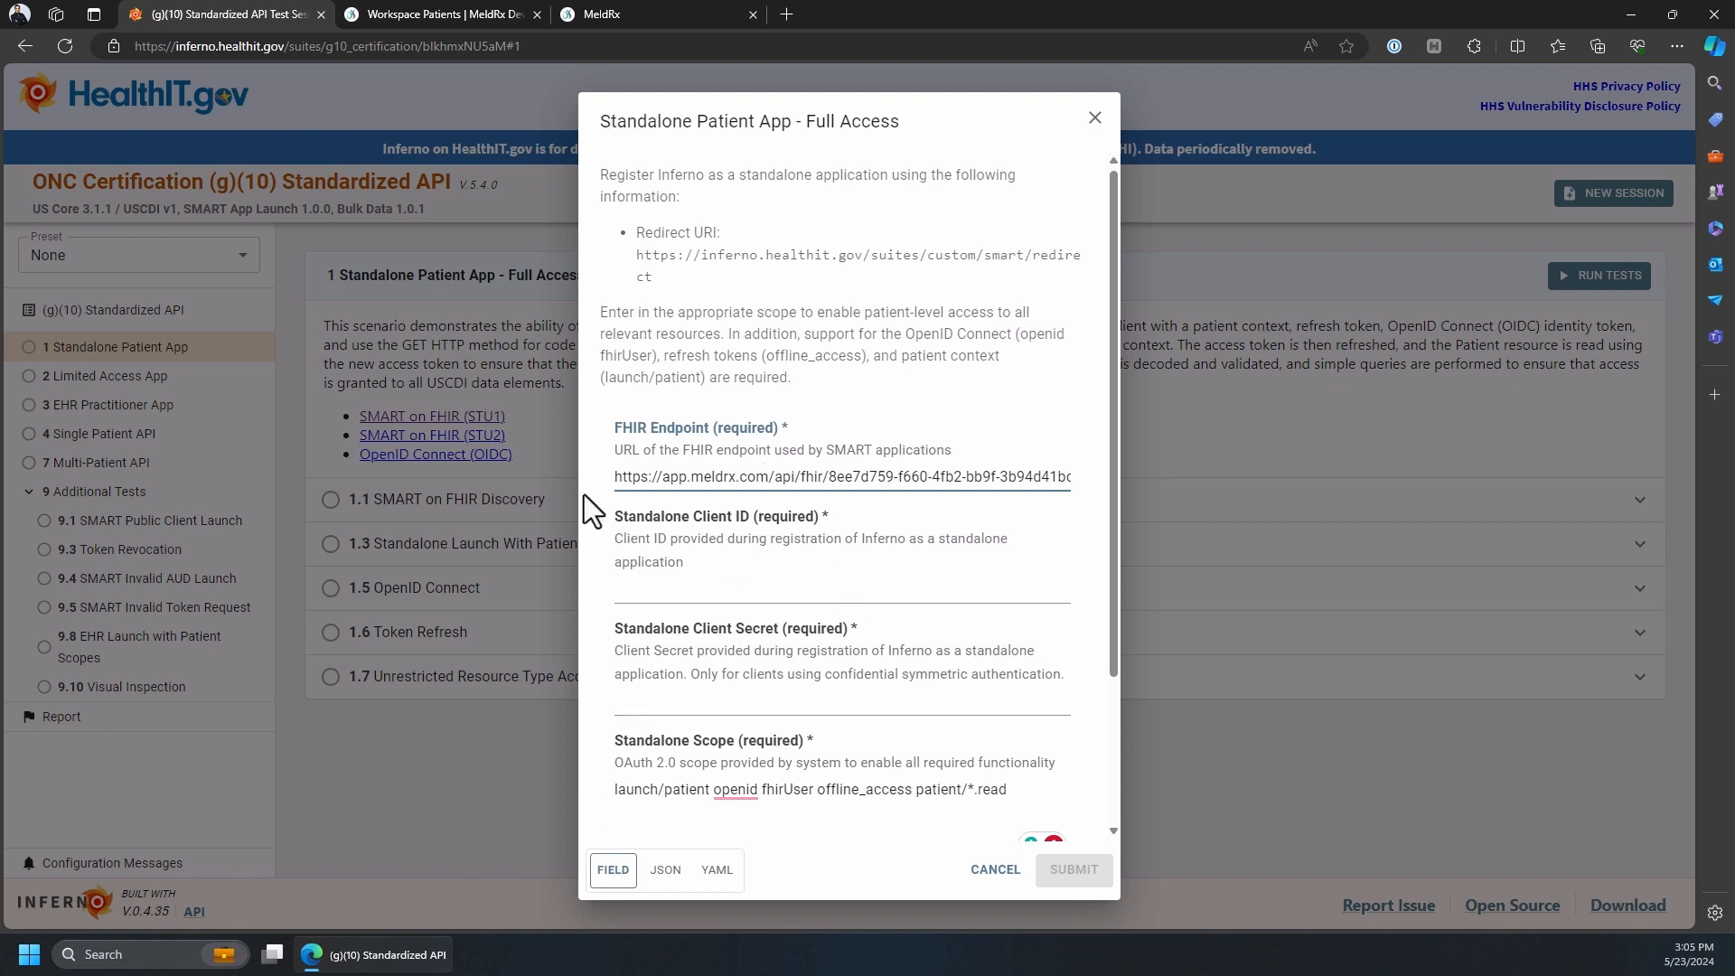
click(416, 12)
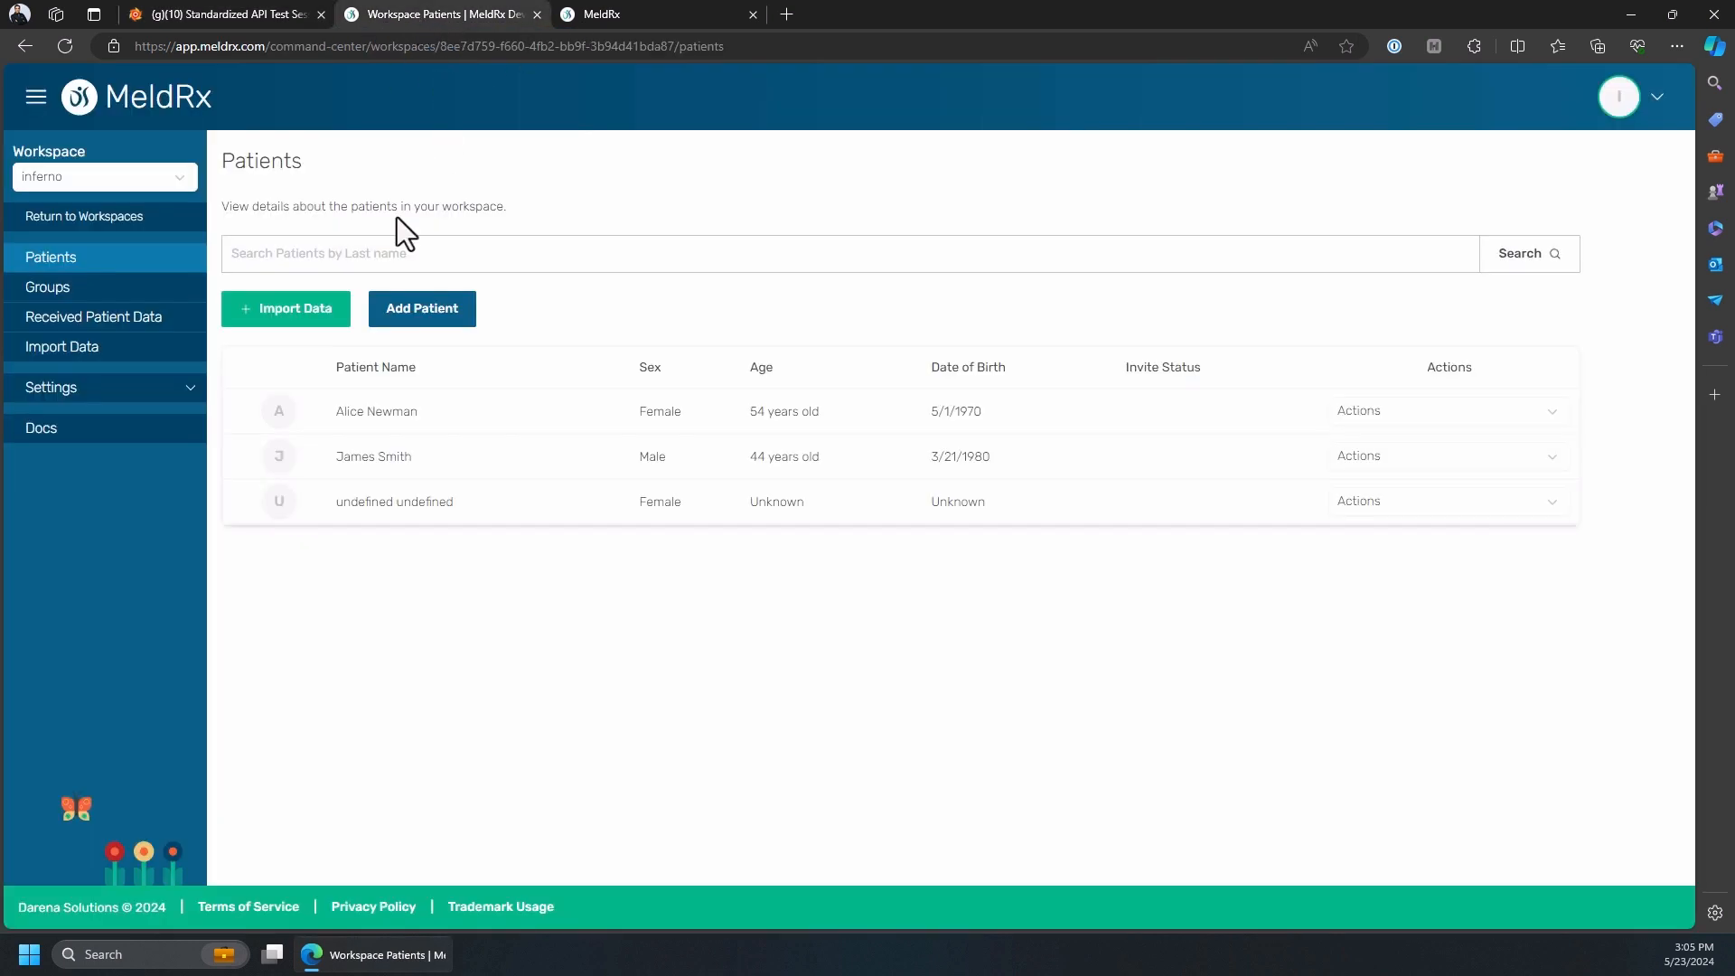
click(103, 221)
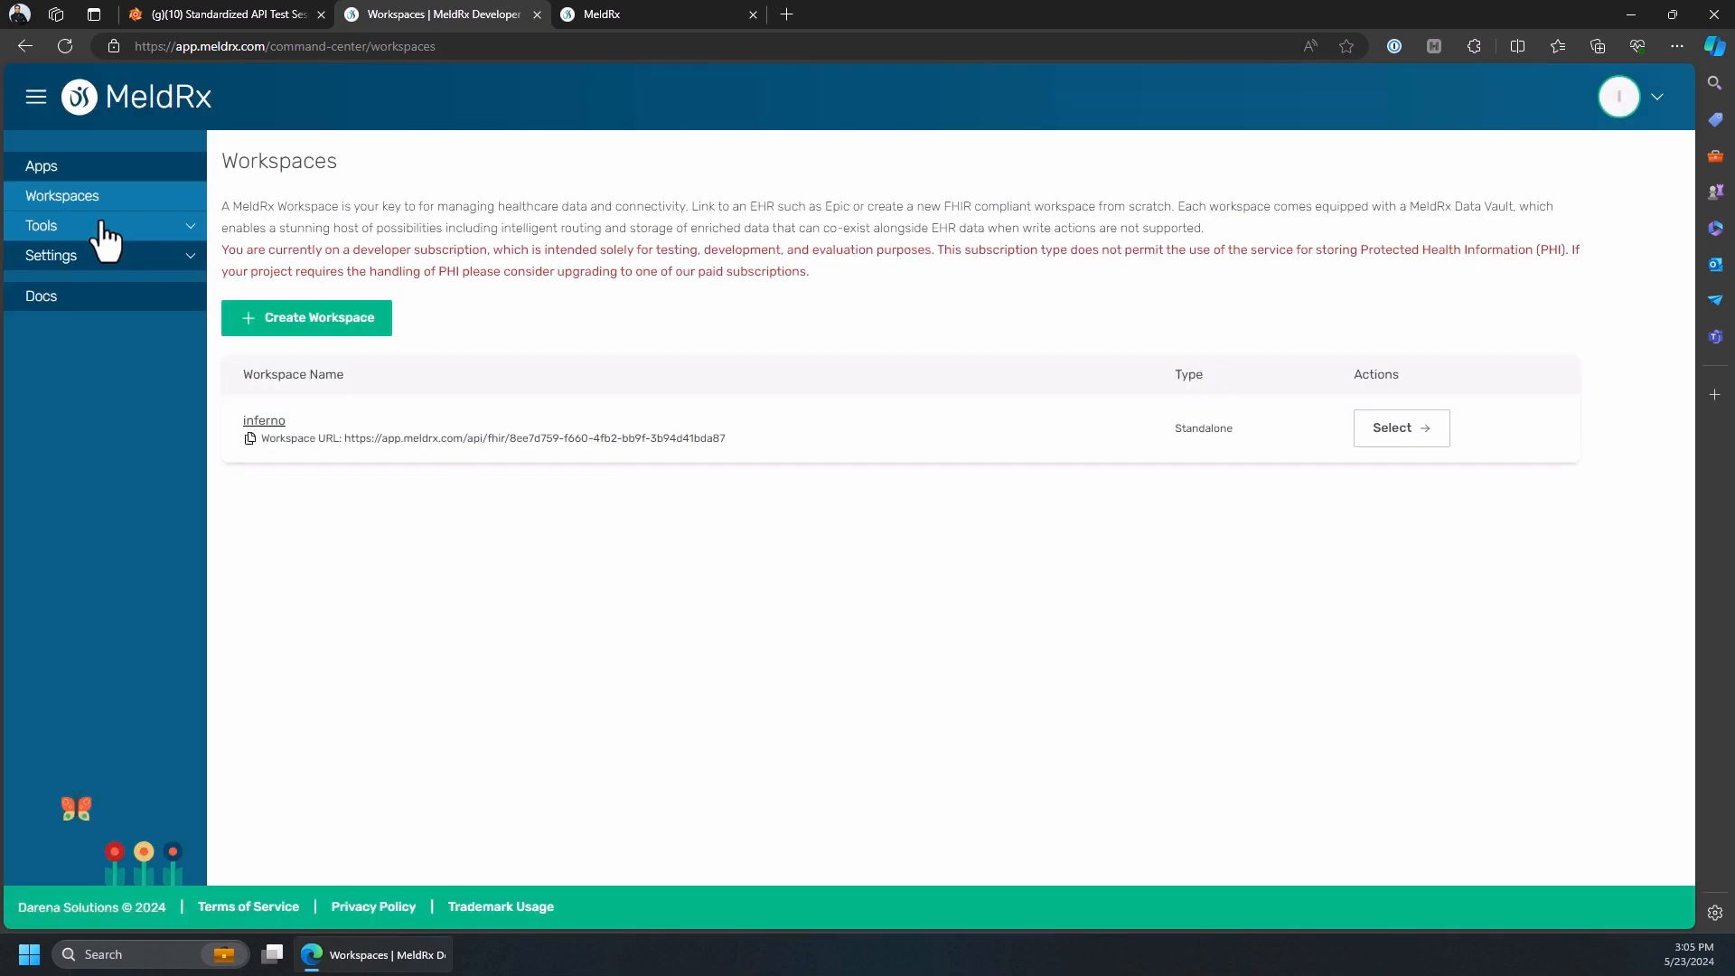
click(44, 170)
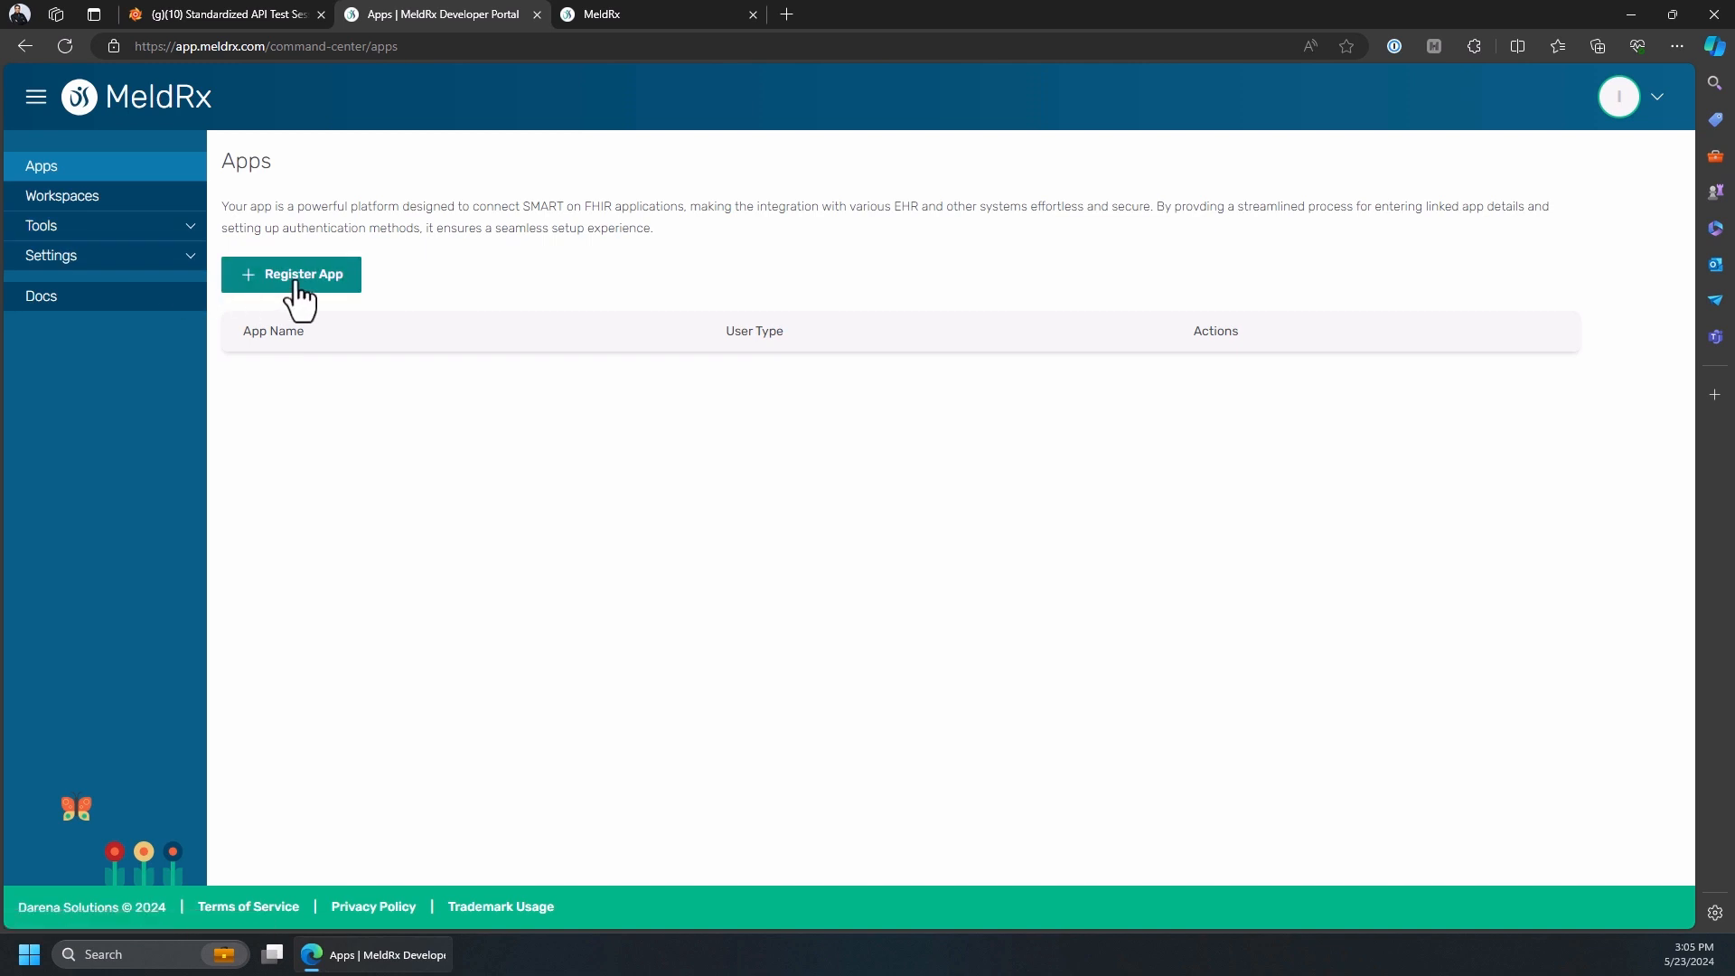
click(298, 280)
click(728, 346)
text(infer)
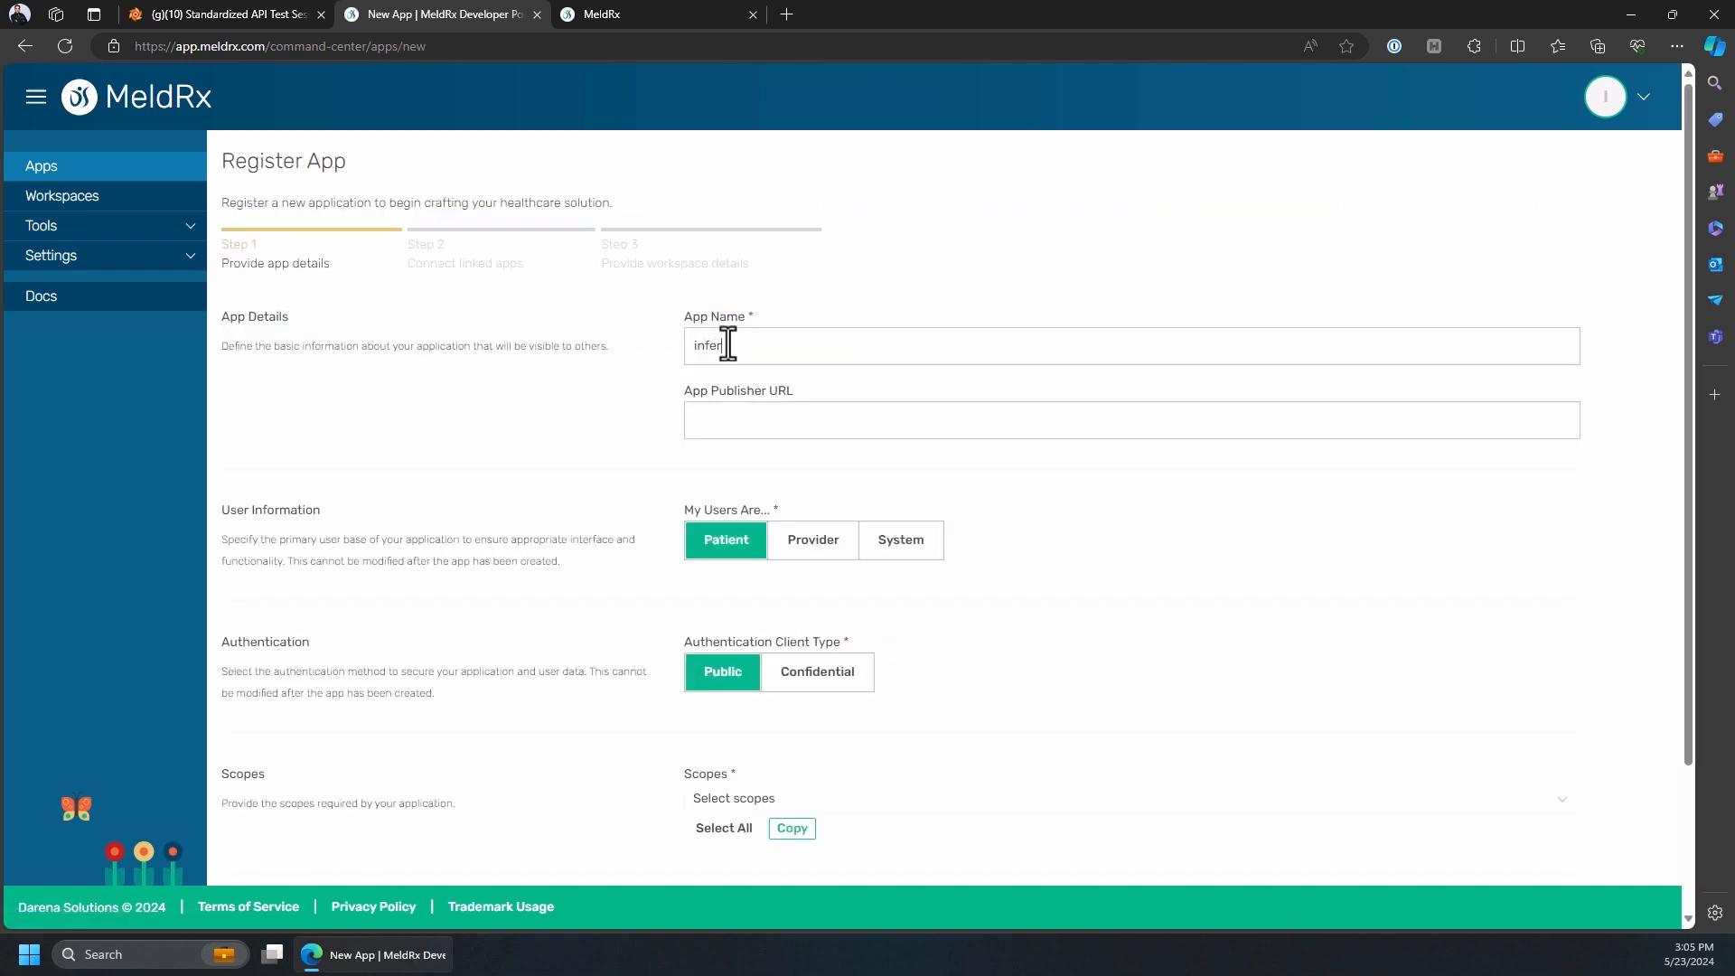
text(no confidential)
key(BackSpace)
key(BackSpace)
text(al)
- Set the app's user type to Provider and its authentication client type to Confidential
click(799, 547)
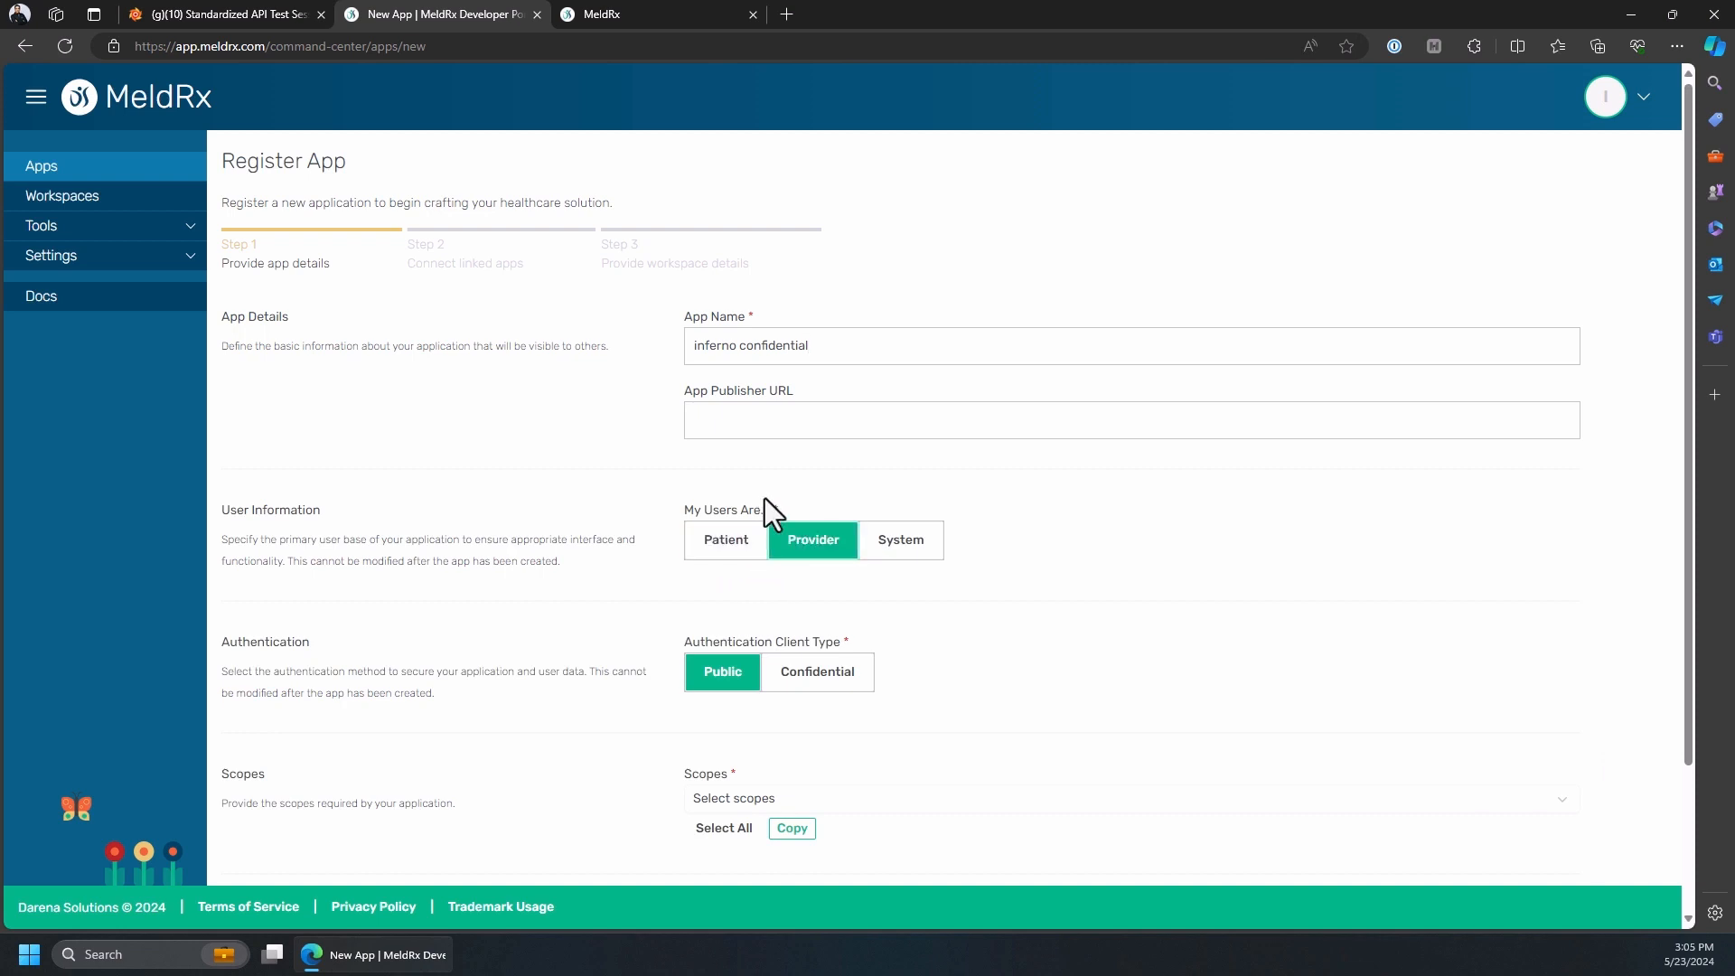
scroll(748, 479, down, 2)
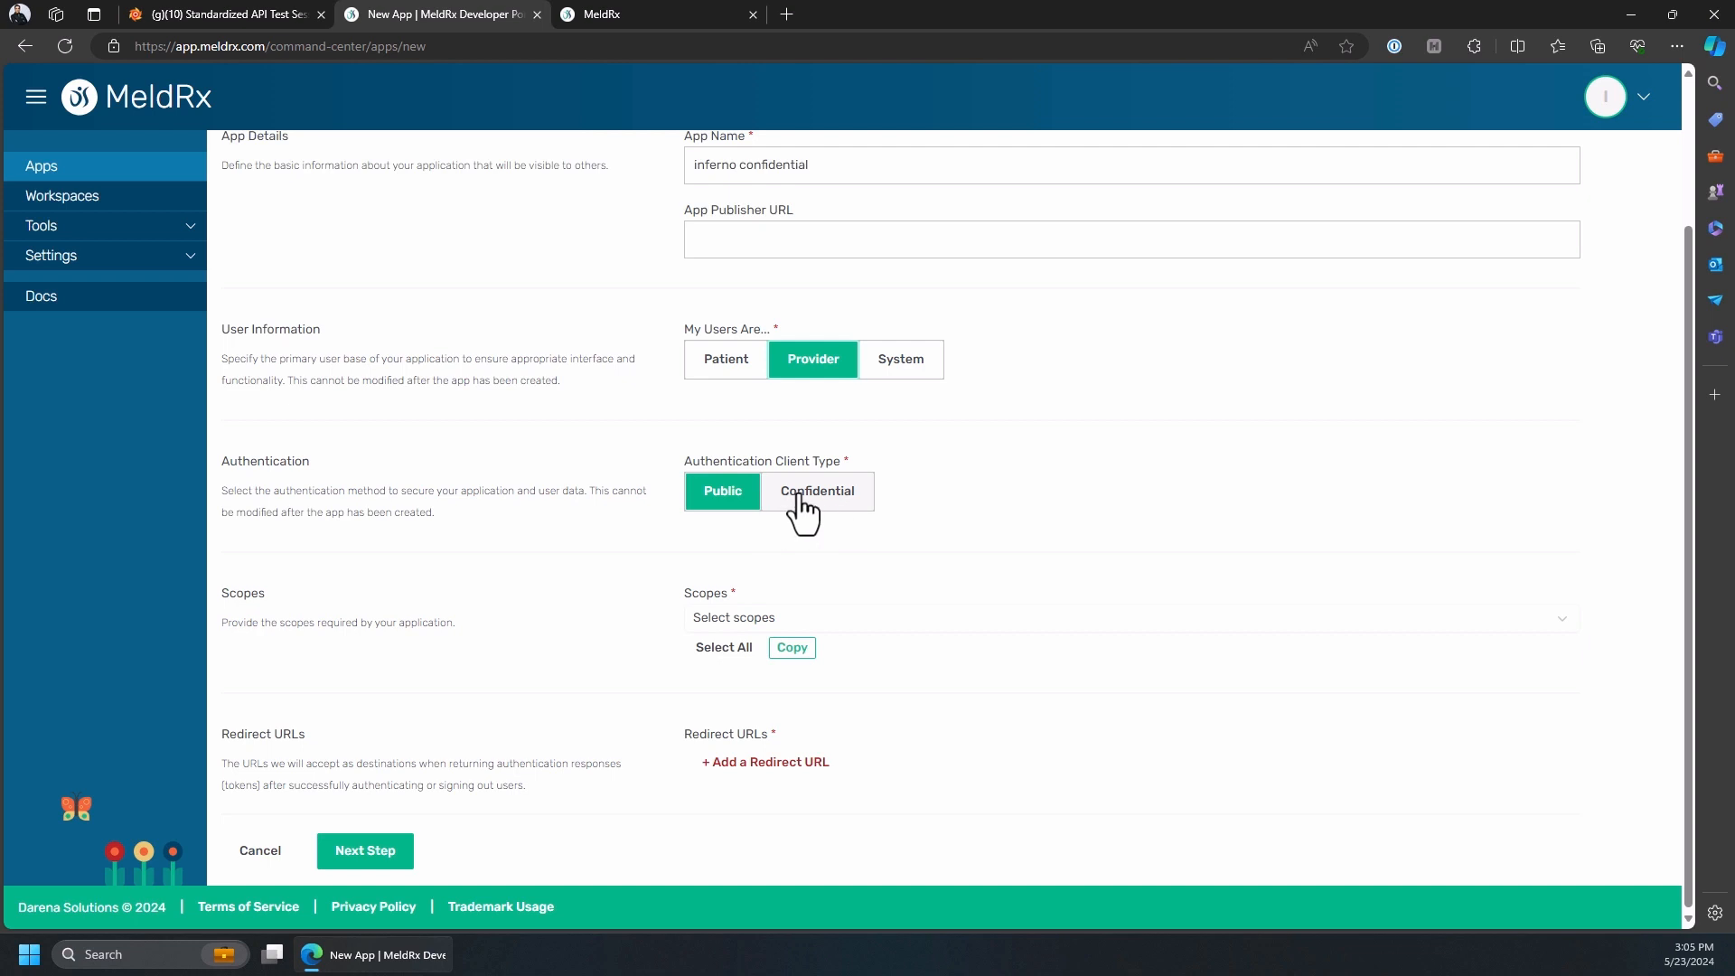
click(792, 495)
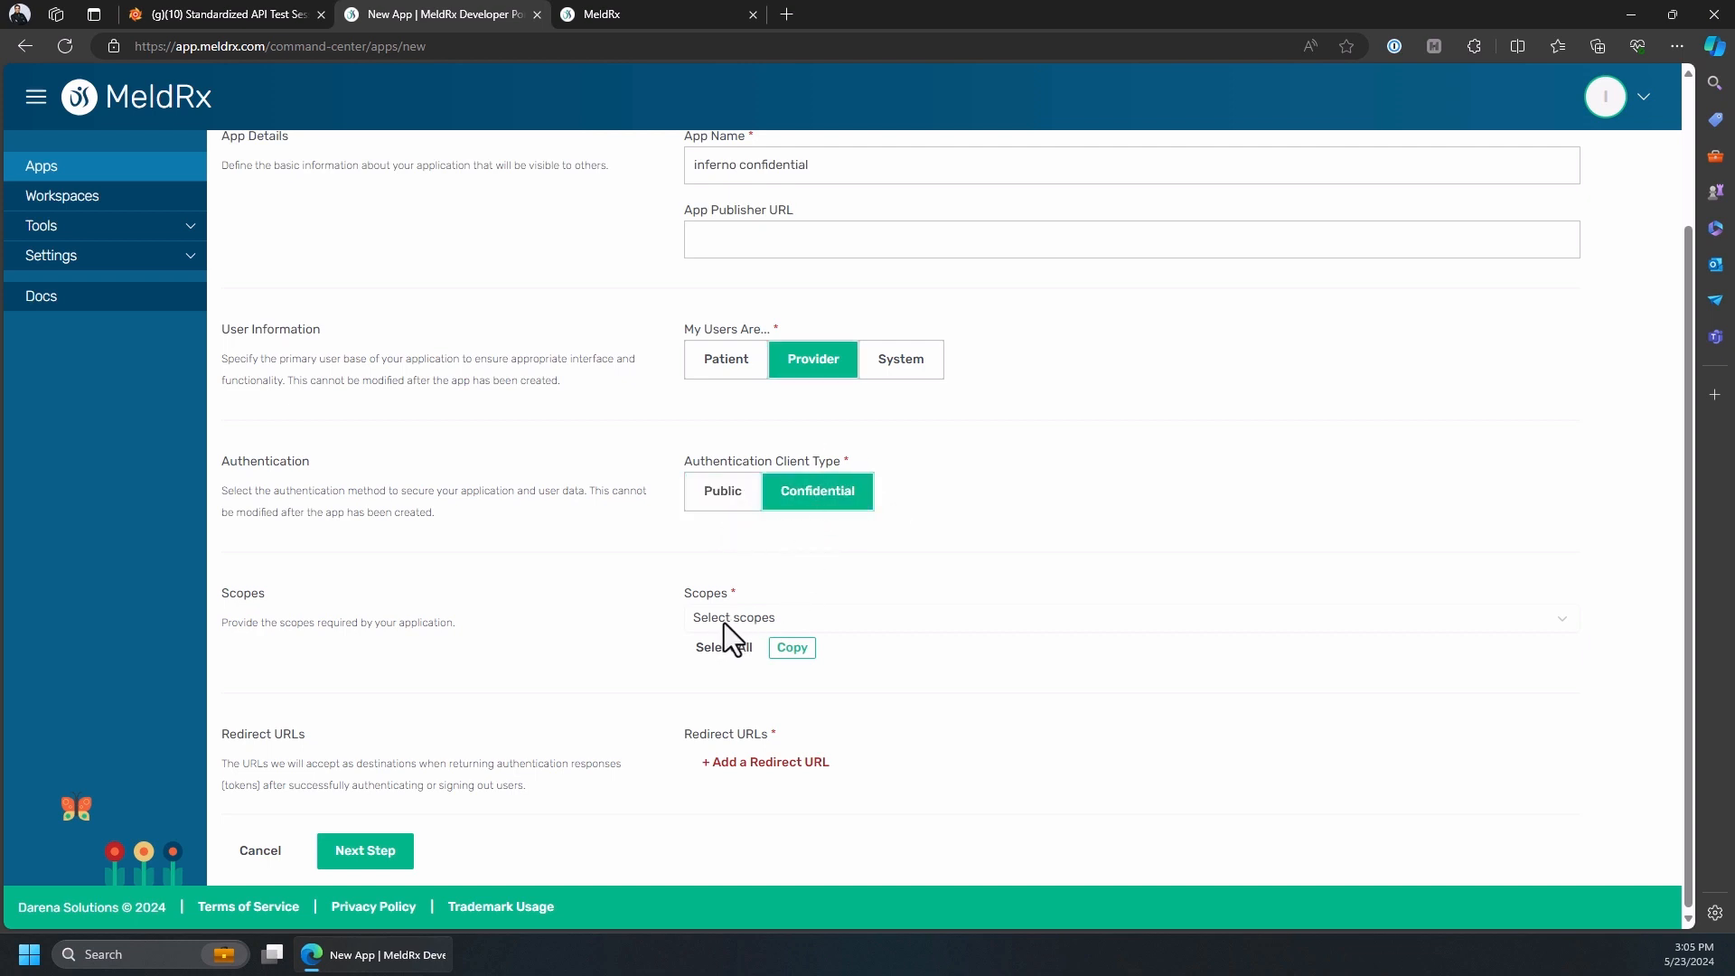
- Check the Standalone Scope in Inferno and add offline_access, profile, openid, fhirUser and launch/patient to the MeldRx app's scopes
click(192, 15)
scroll(696, 641, down, 2)
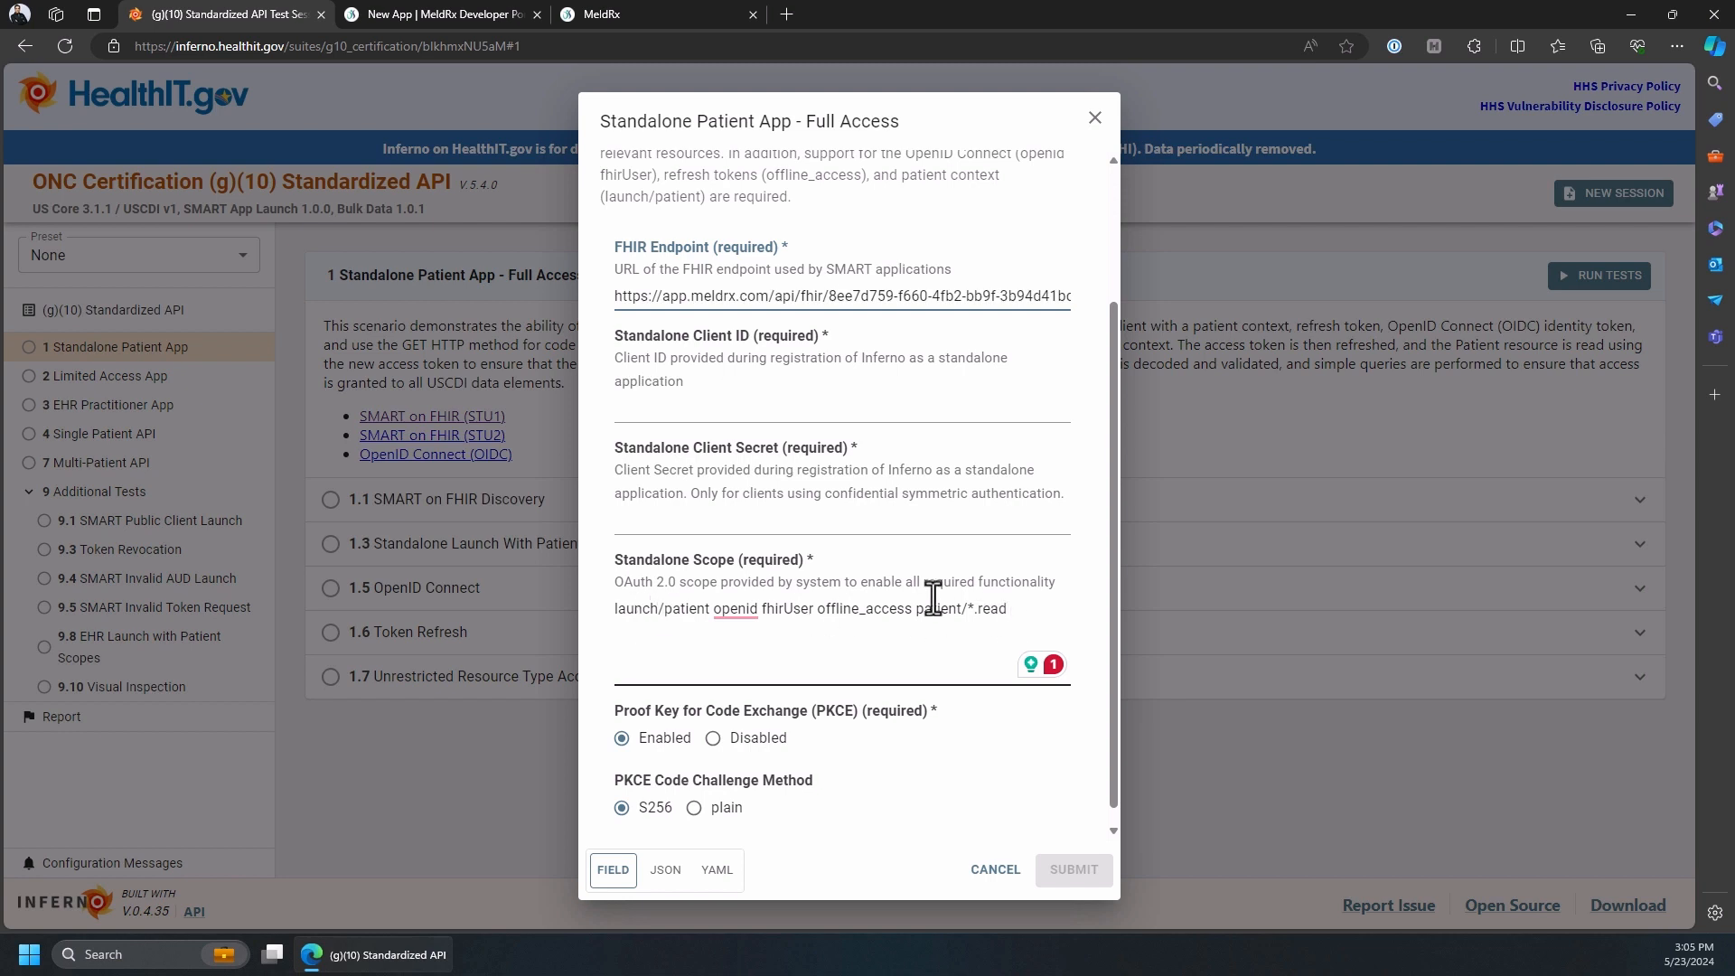
click(405, 9)
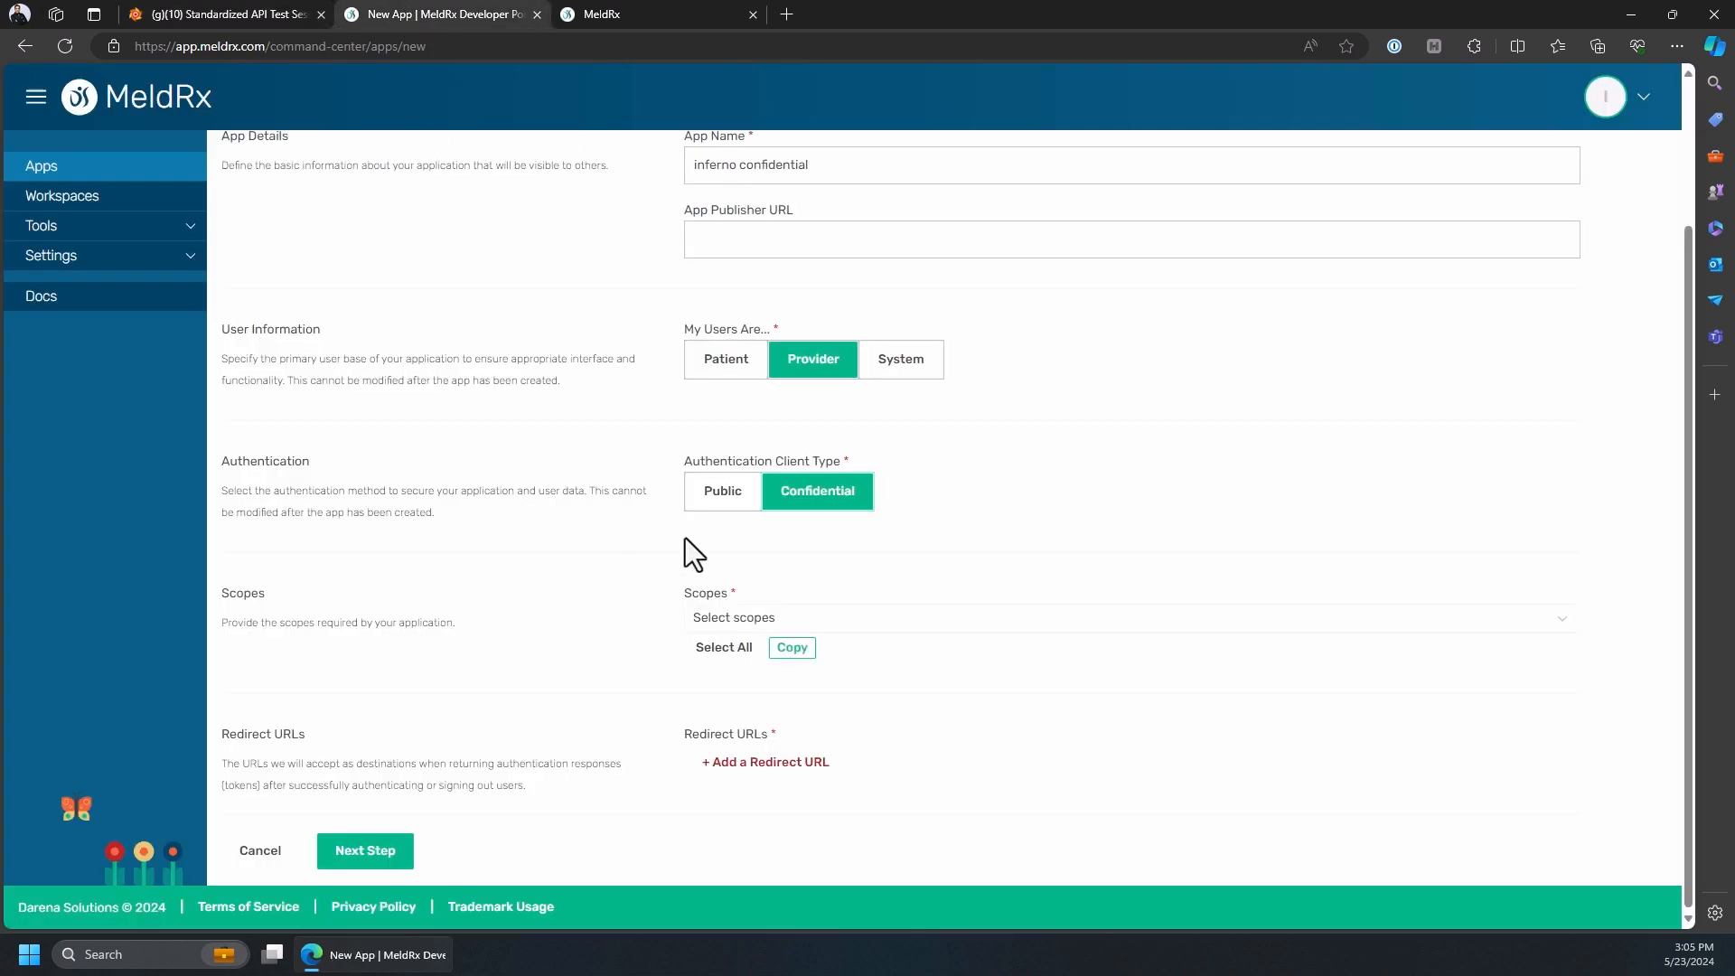
click(756, 620)
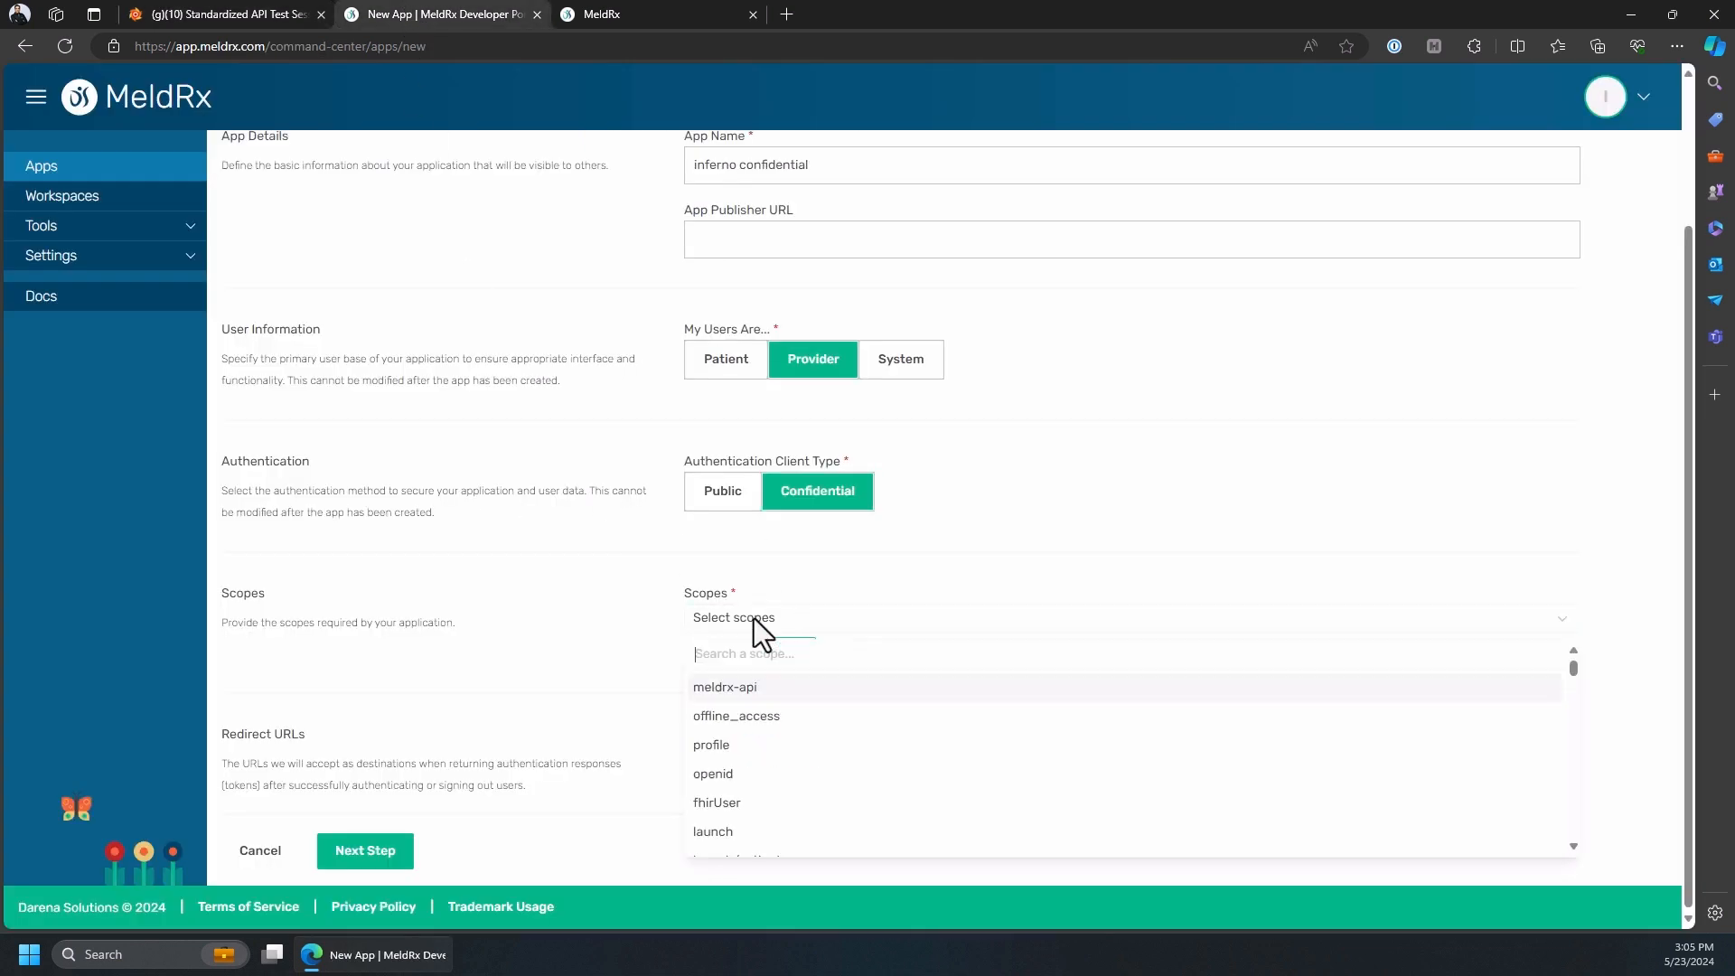
click(748, 722)
click(740, 747)
click(741, 774)
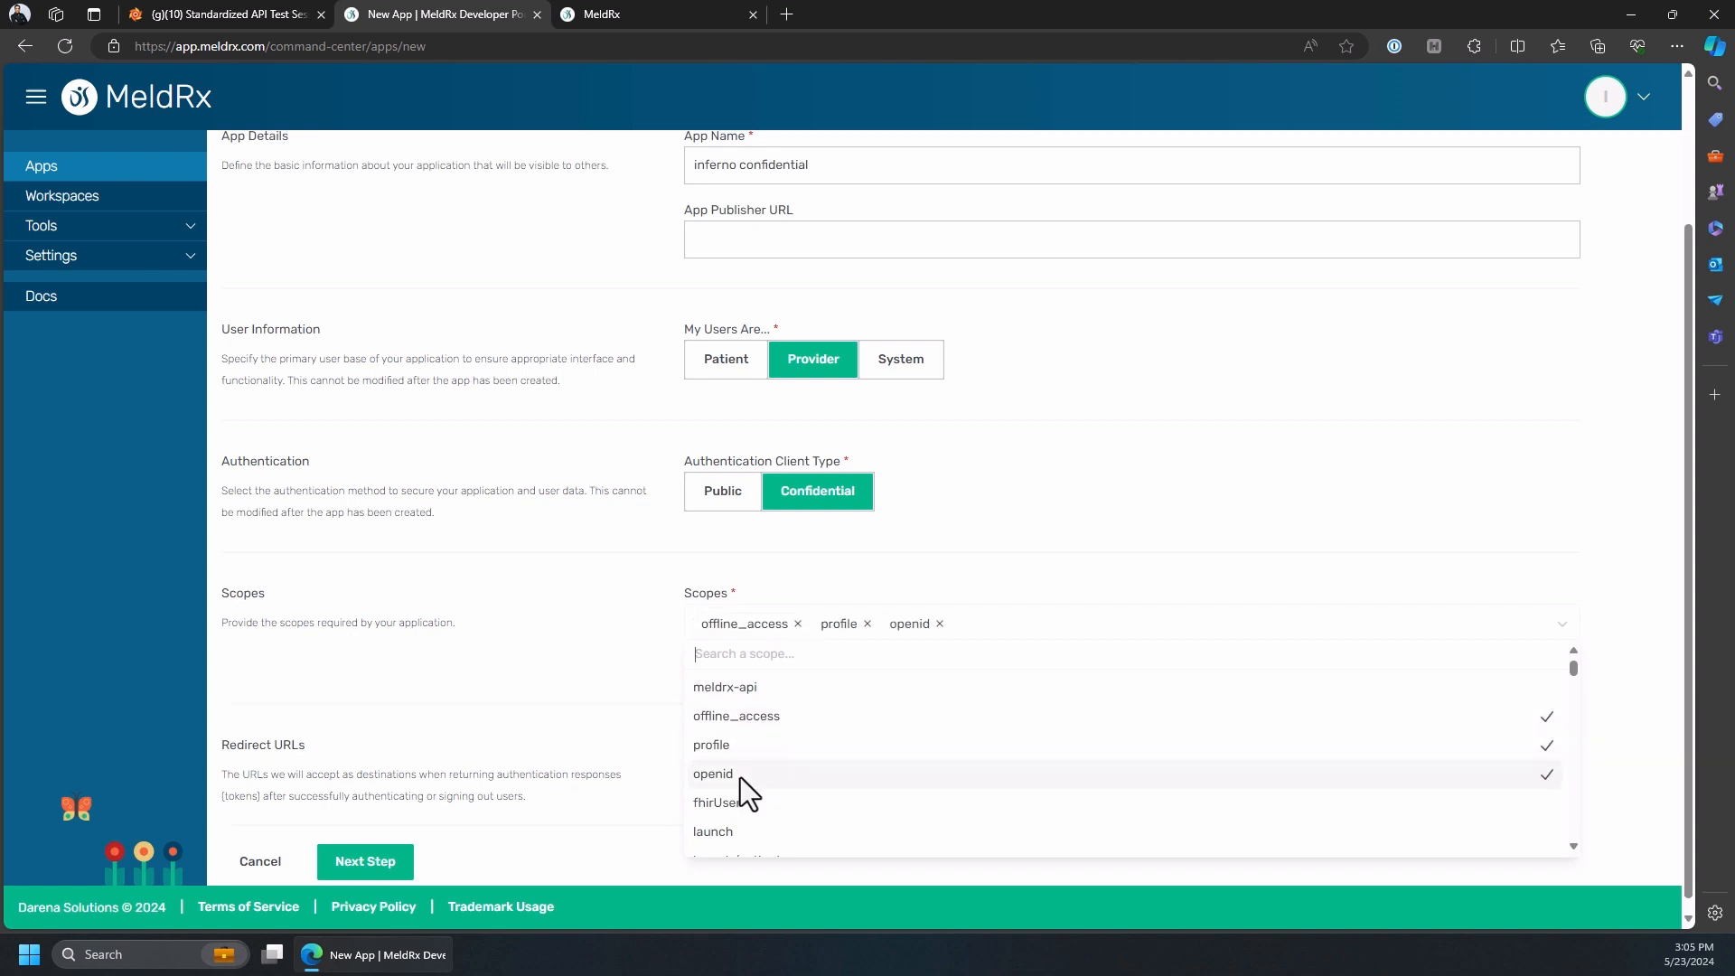
click(740, 804)
scroll(746, 787, down, 1)
click(751, 772)
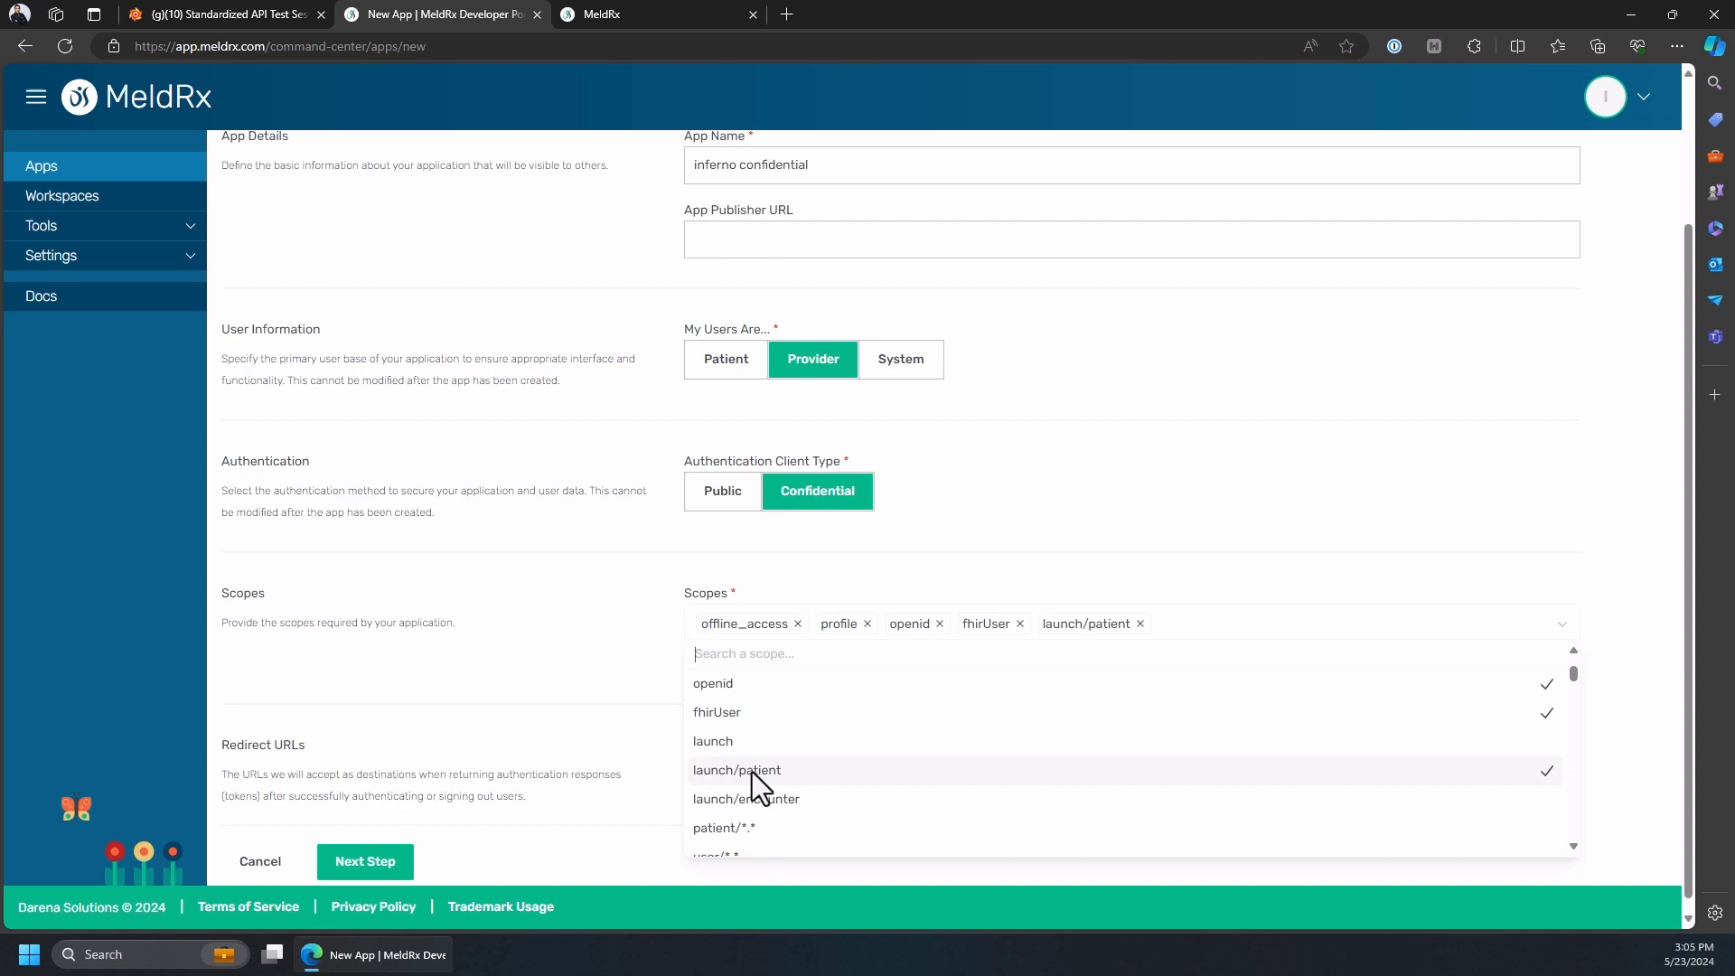
- Recheck the scope list in Inferno and add the patient/*.read scope to the MeldRx app
click(209, 14)
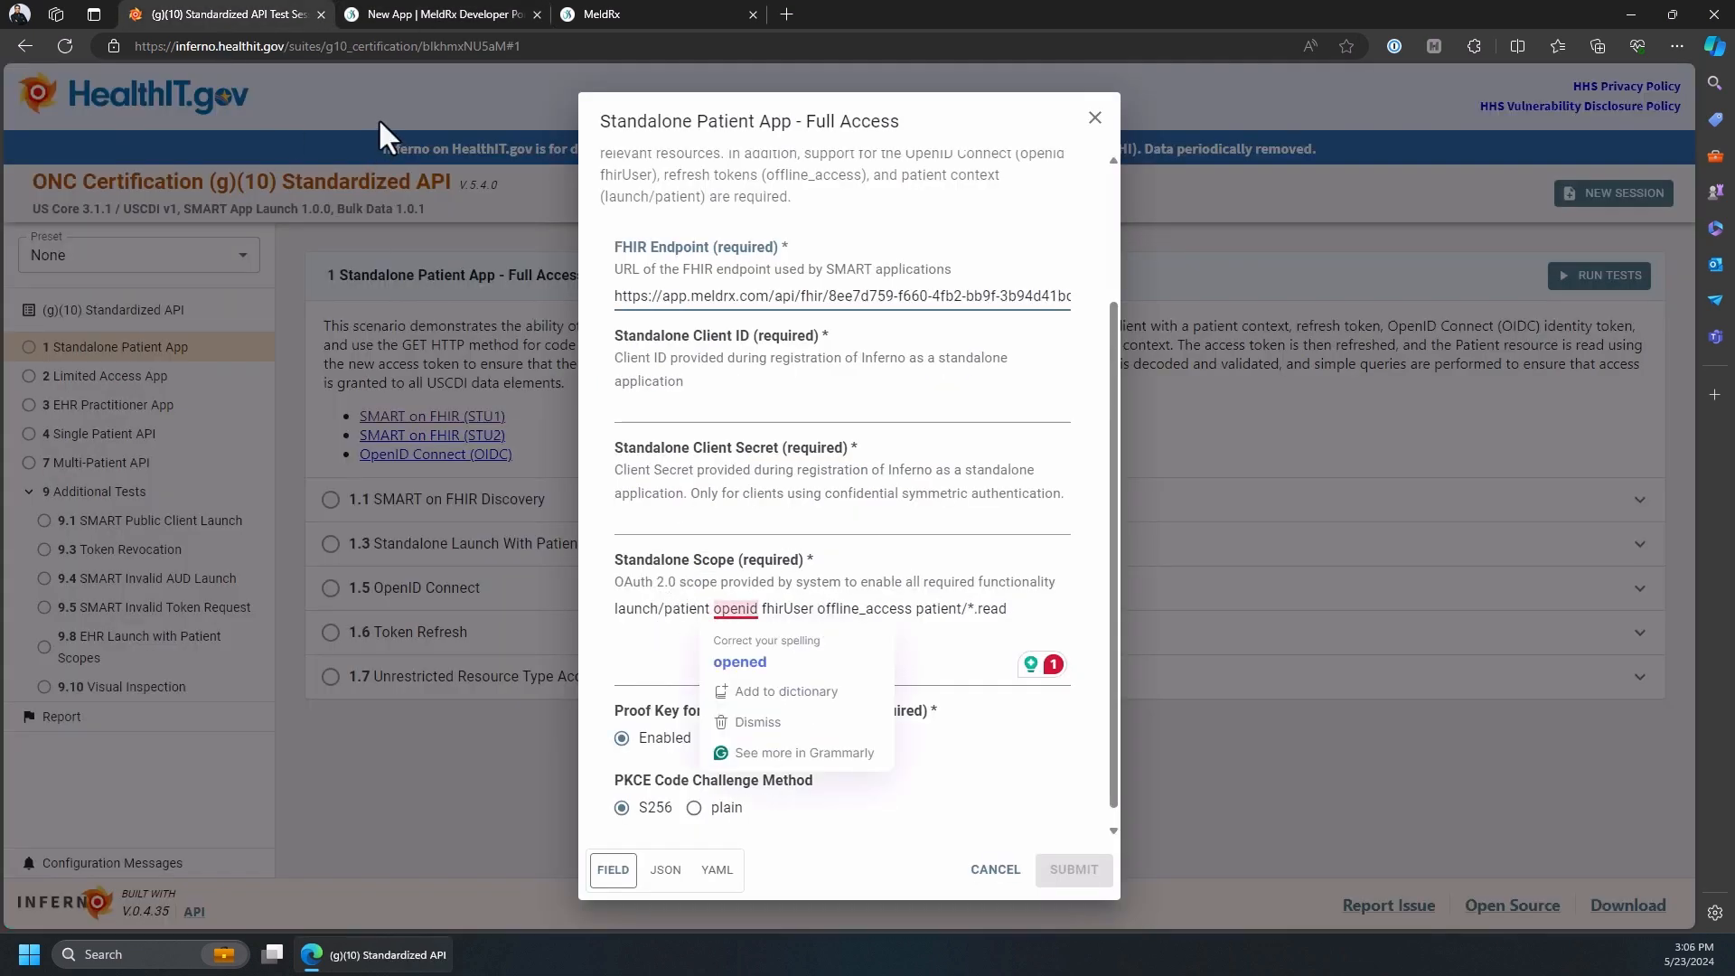
click(436, 12)
scroll(844, 758, down, 1)
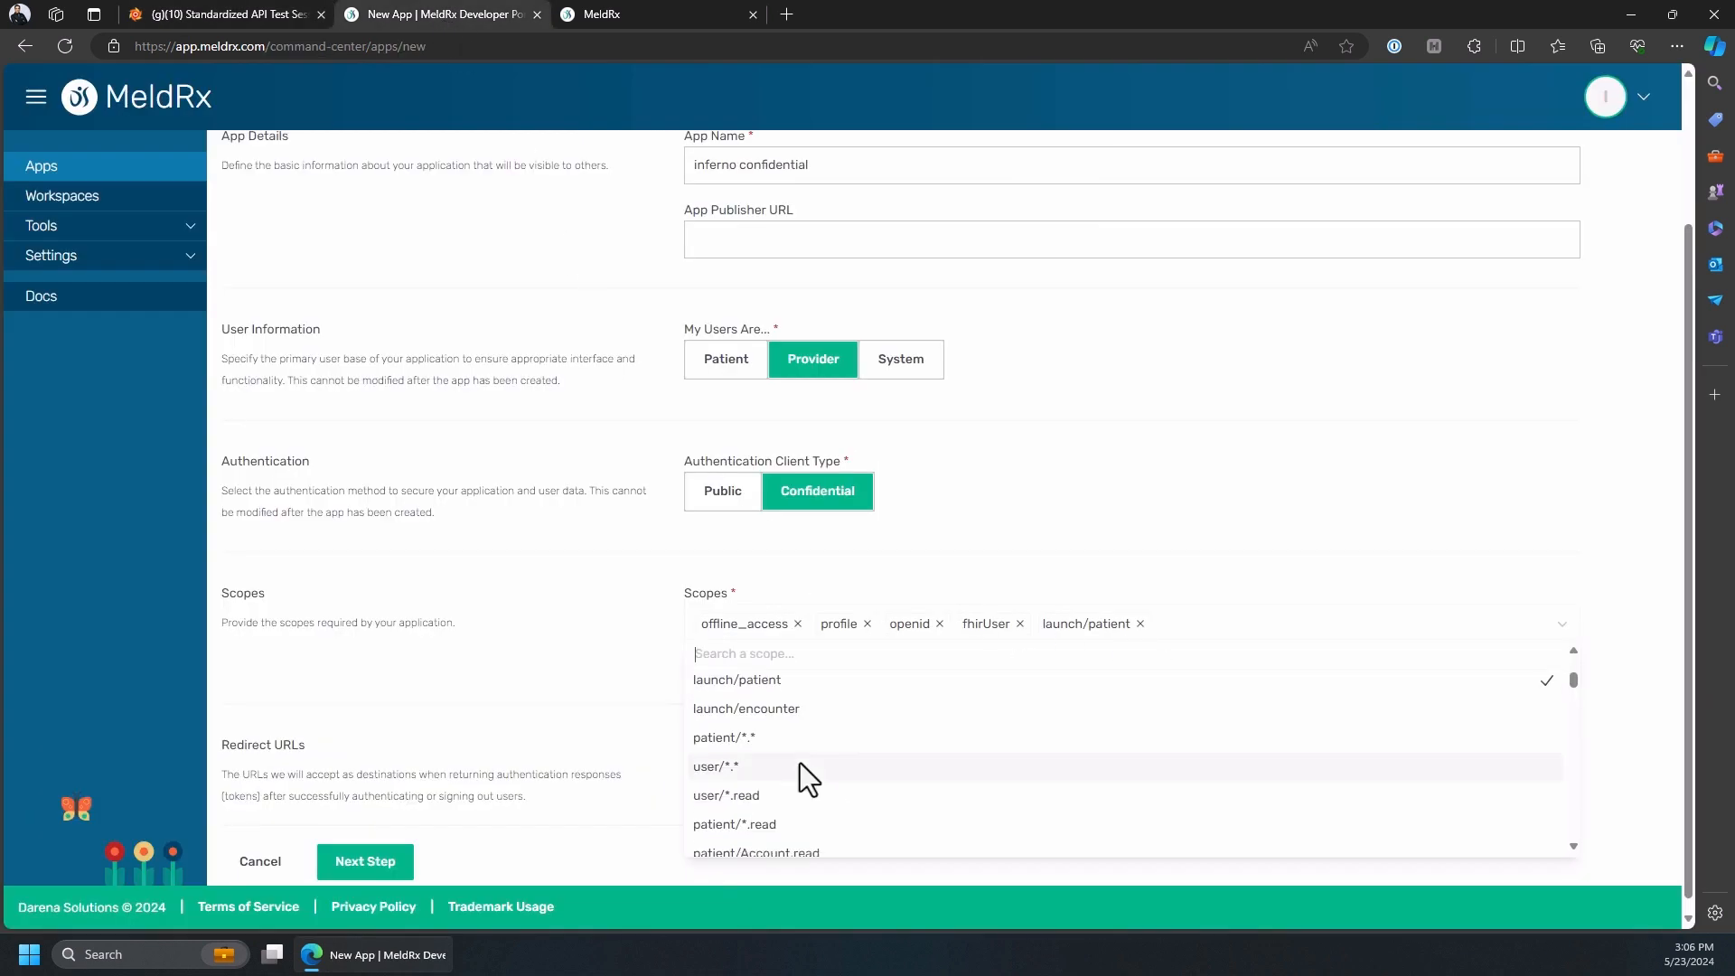
click(745, 821)
click(1206, 587)
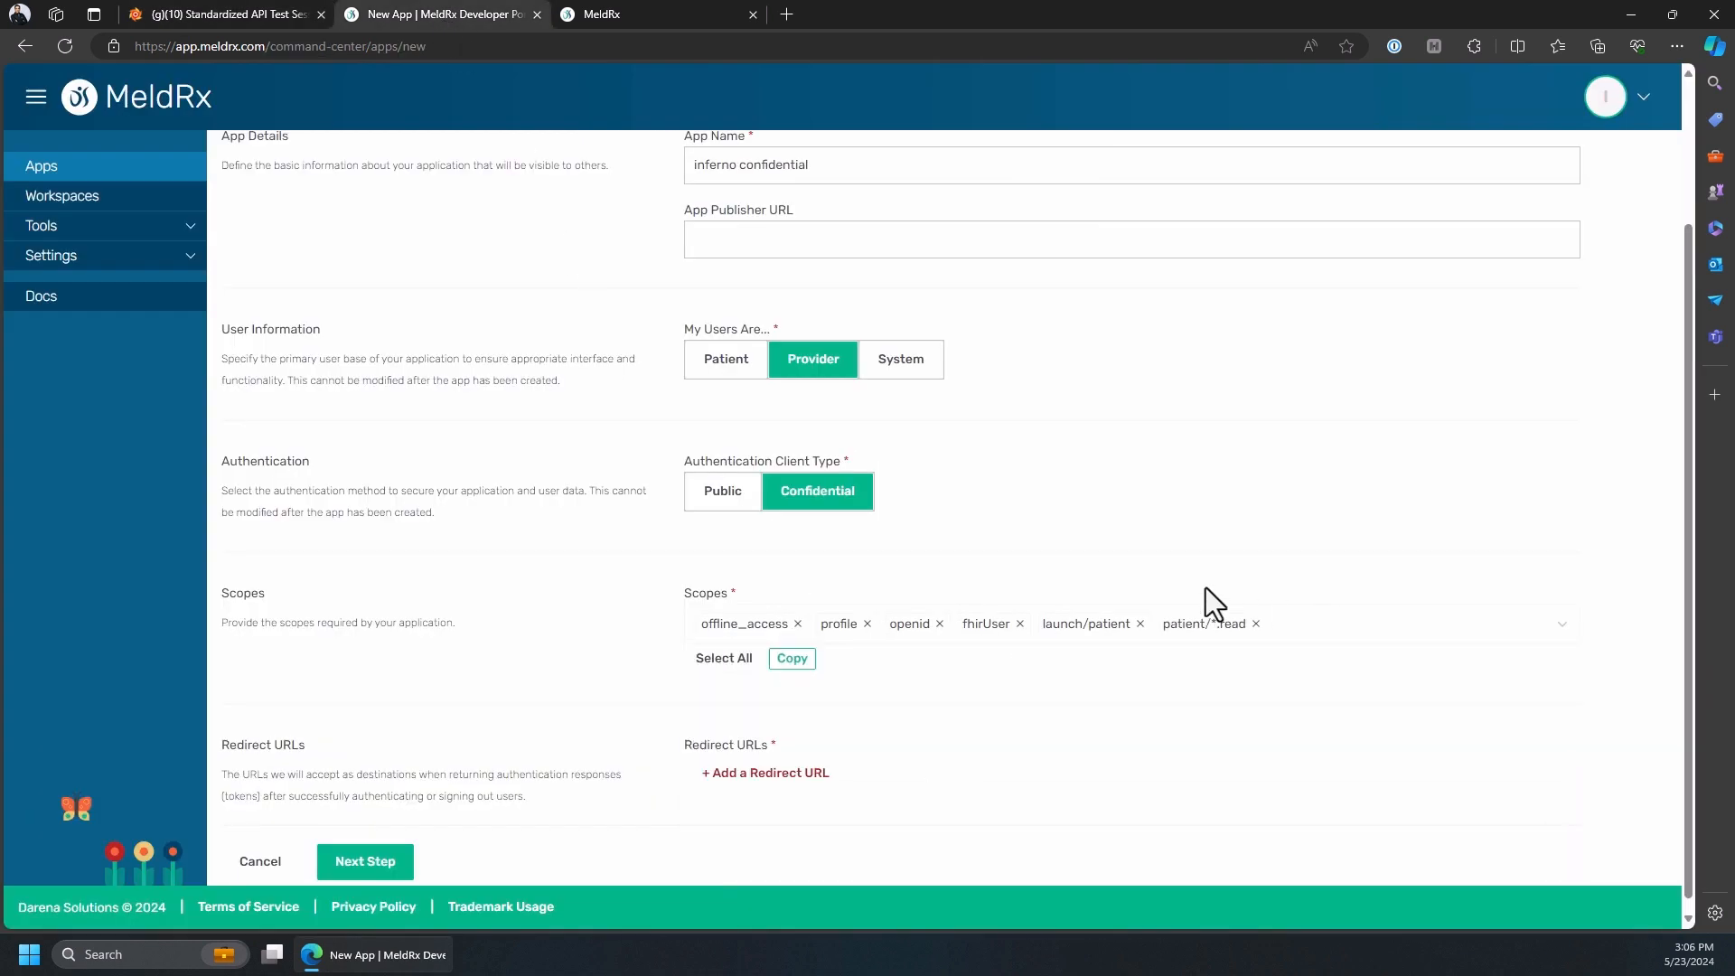
click(732, 773)
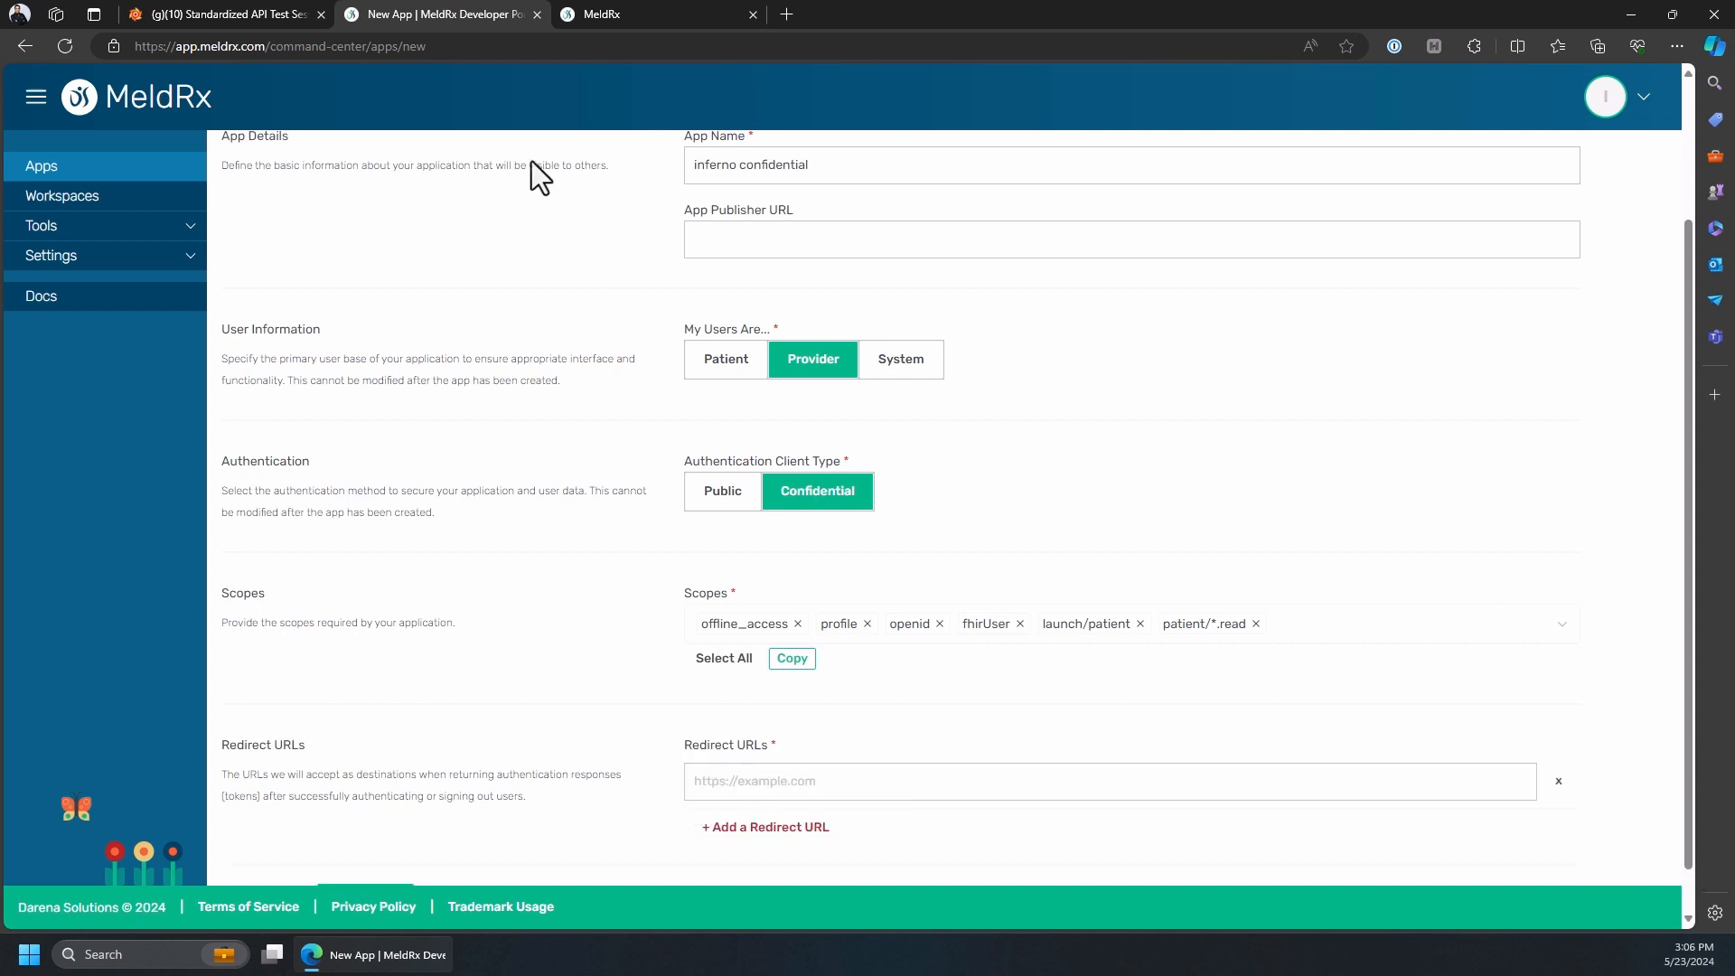
click(223, 15)
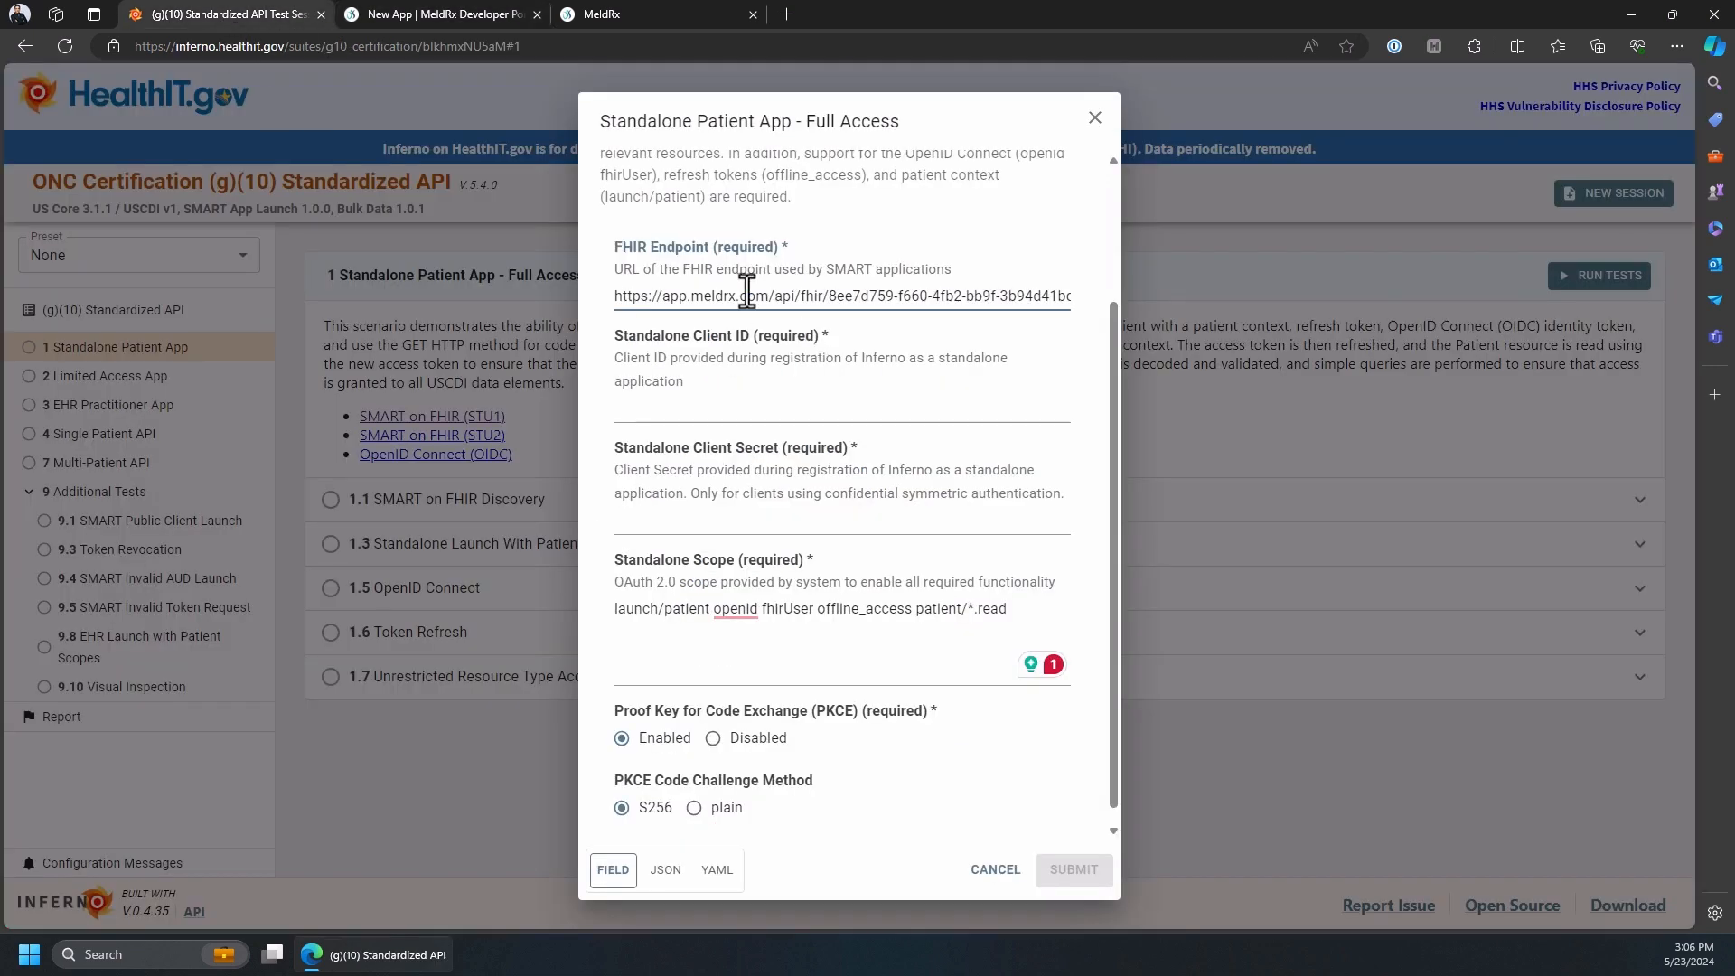
scroll(756, 242, up, 2)
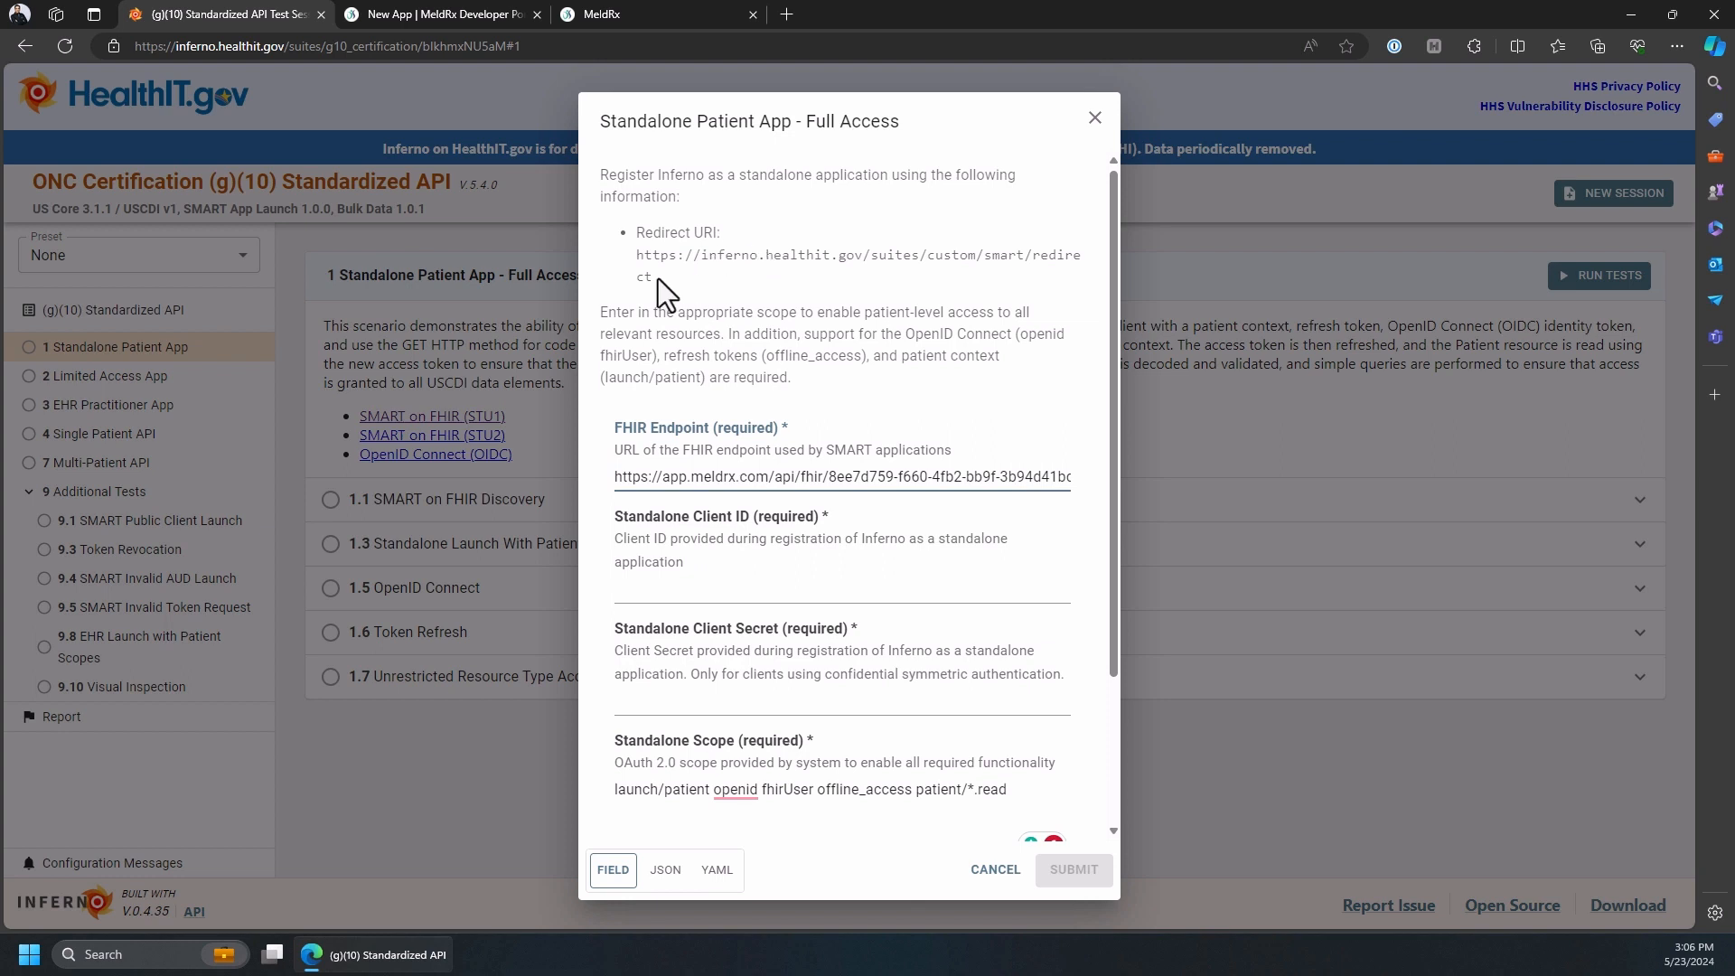
drag(653, 278, 637, 262)
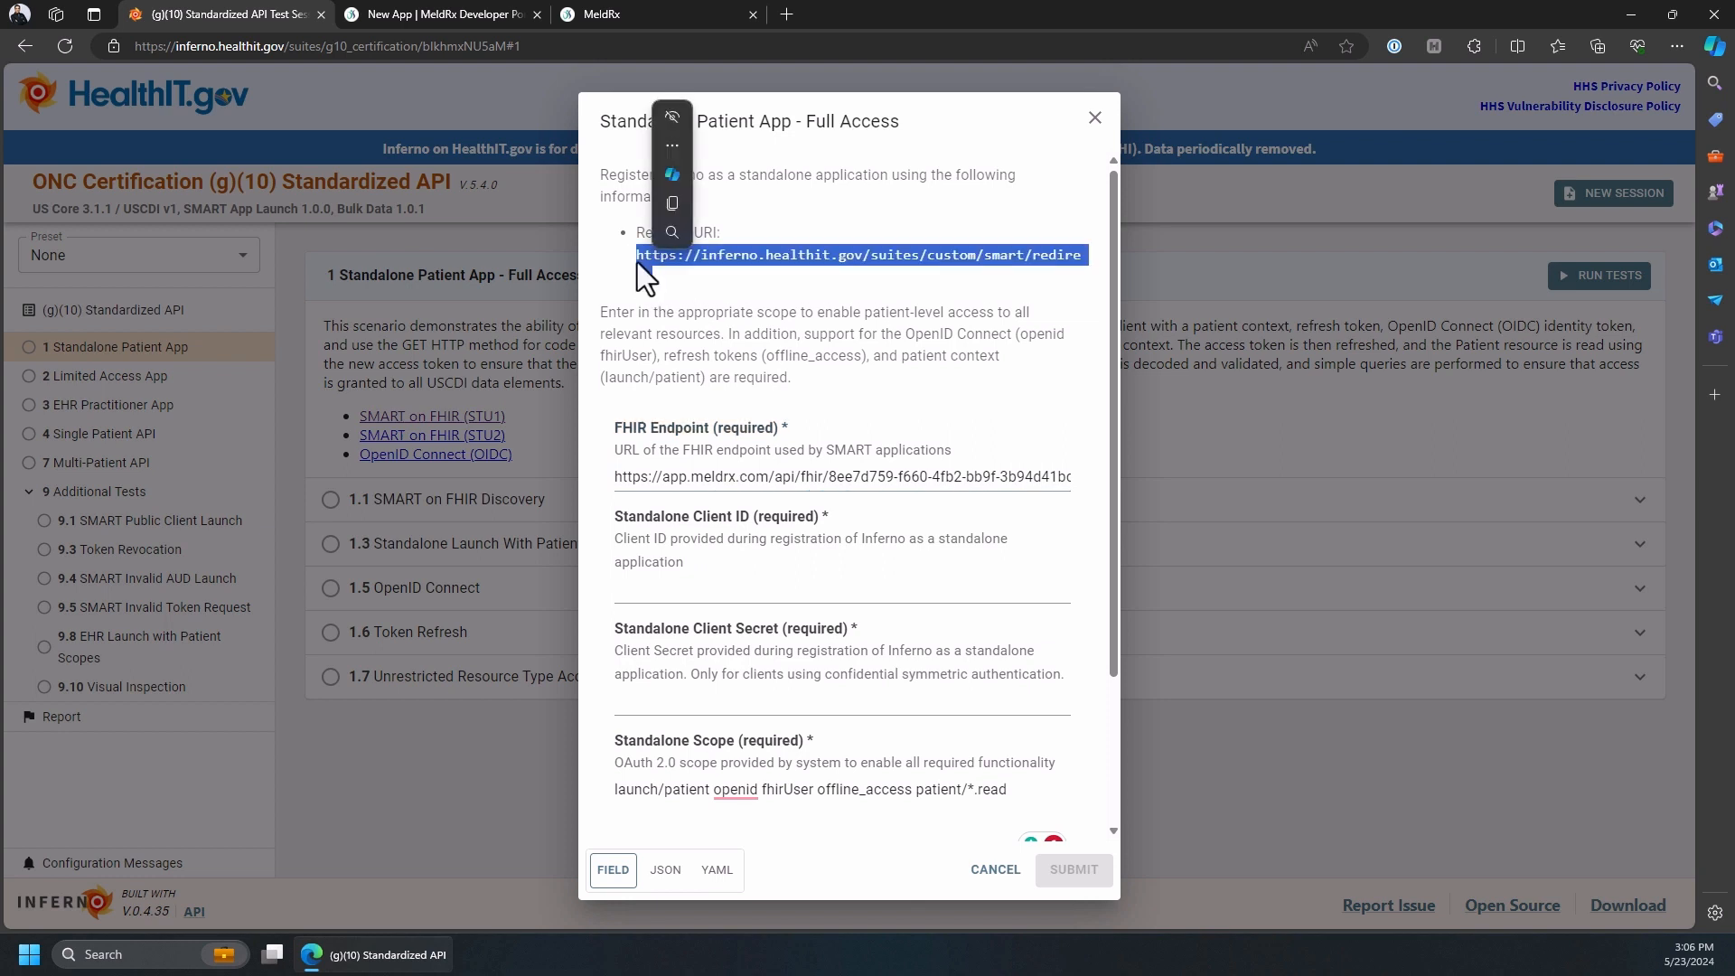
key(ctrl+c)
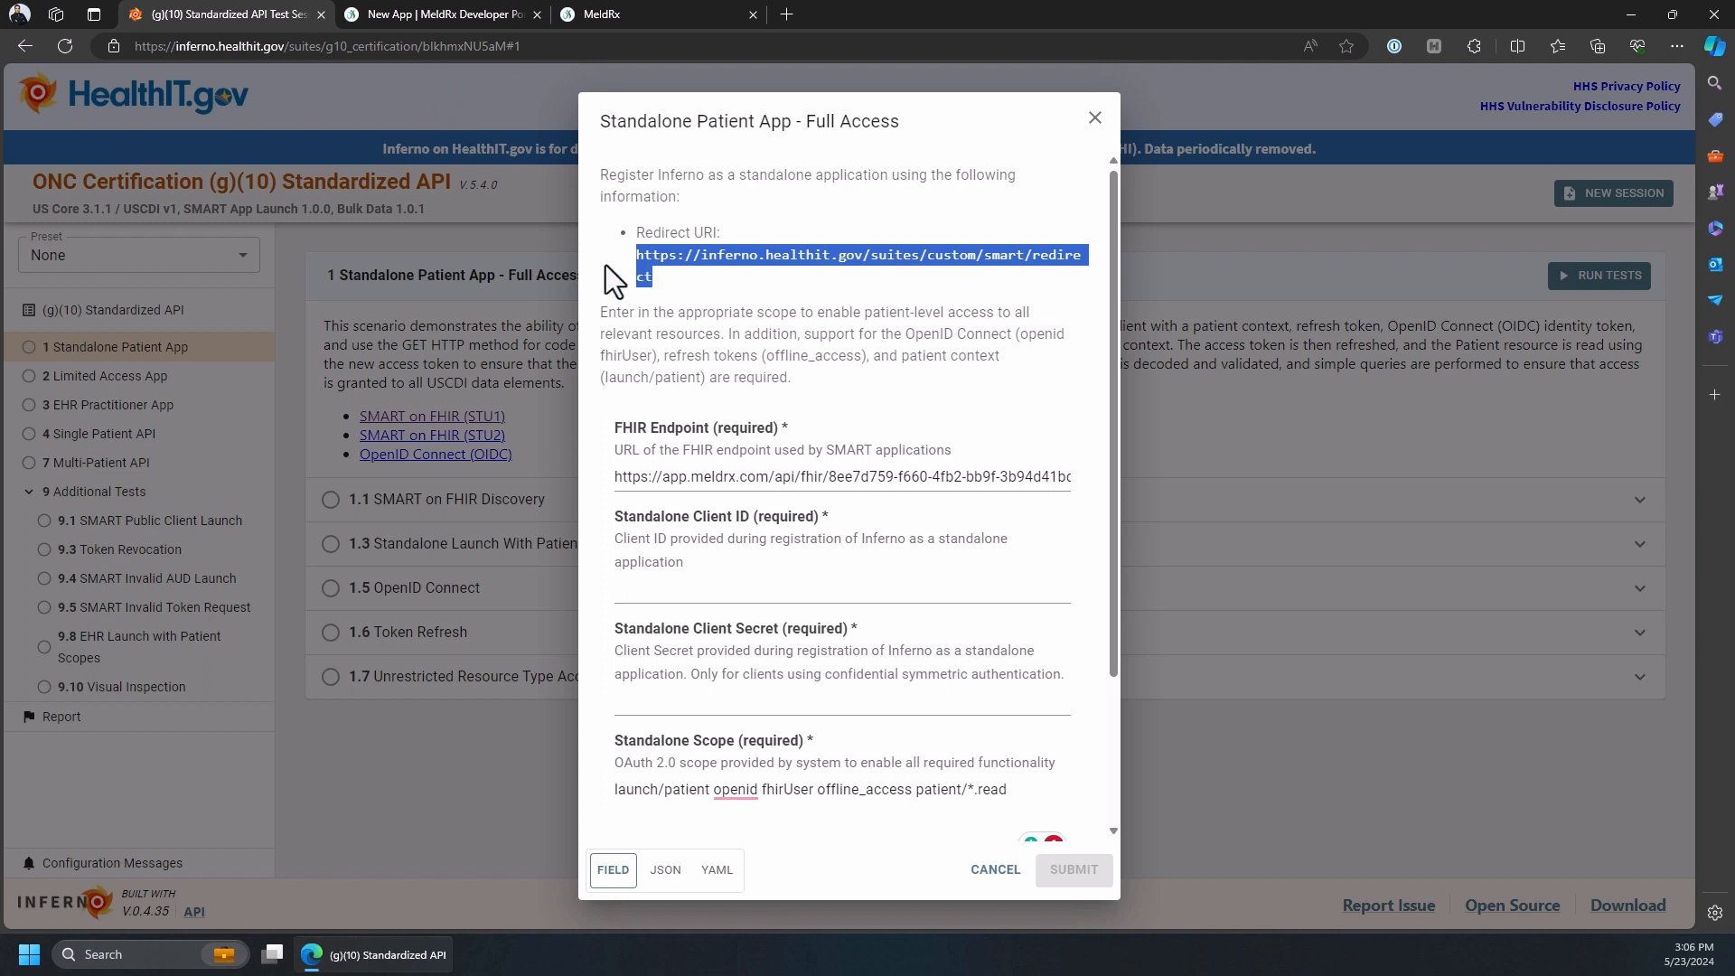
click(408, 11)
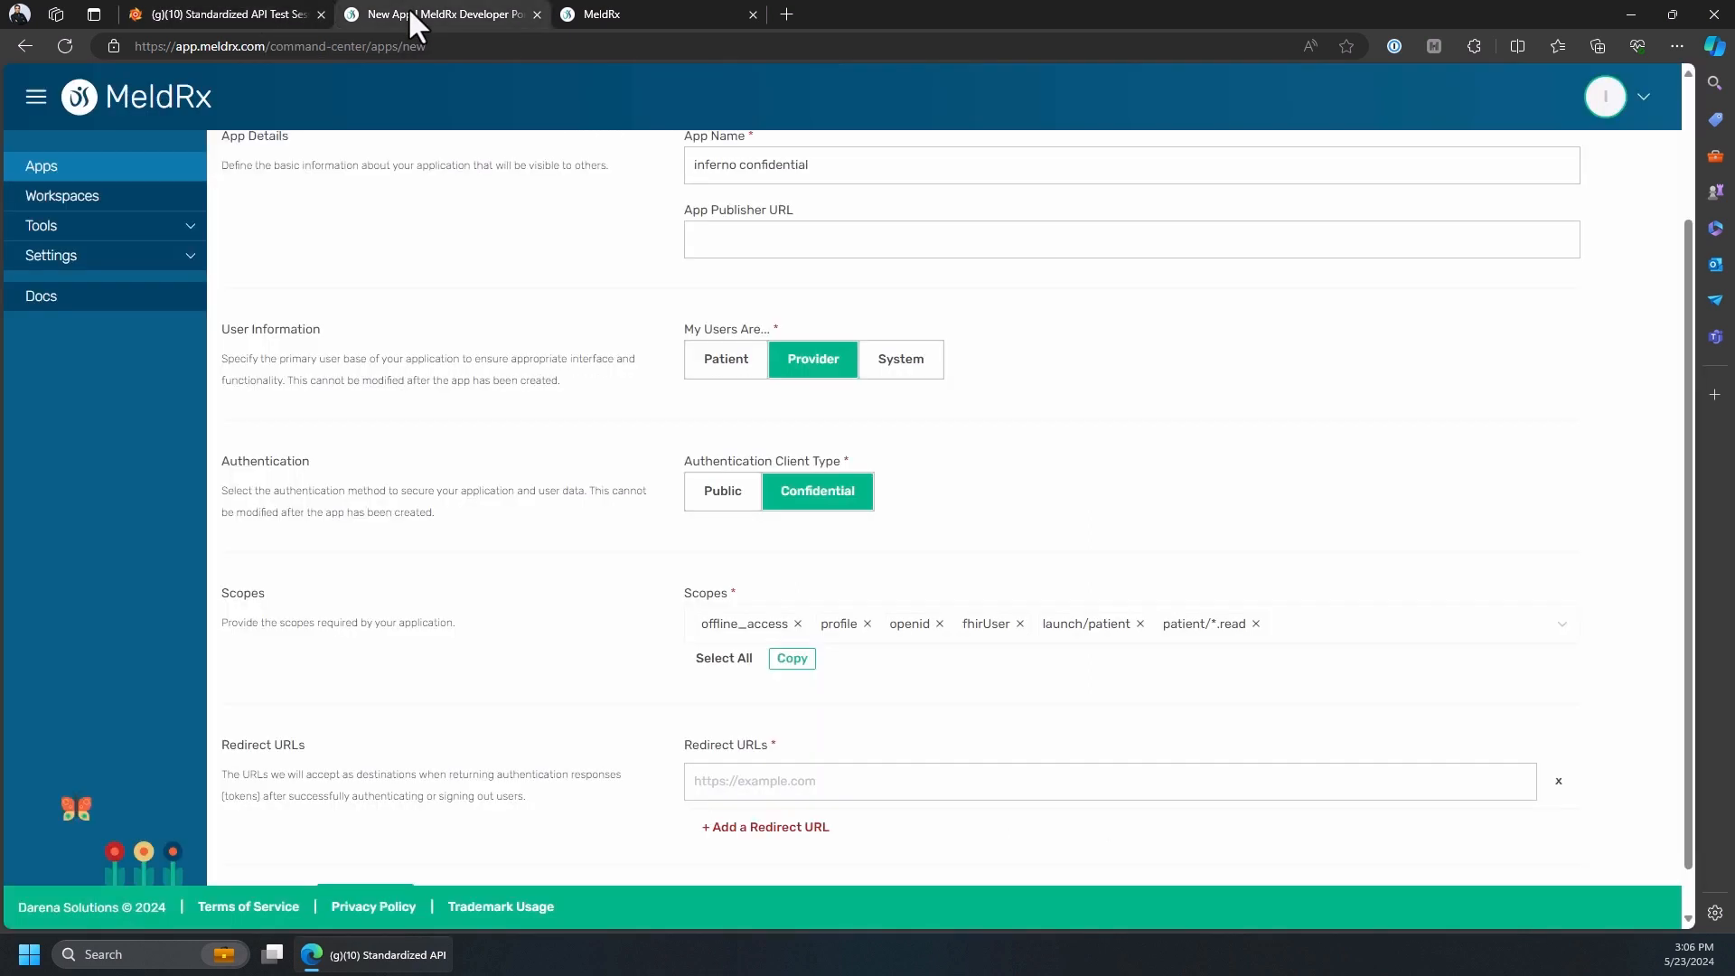
click(775, 780)
key(ctrl+v)
scroll(815, 727, down, 2)
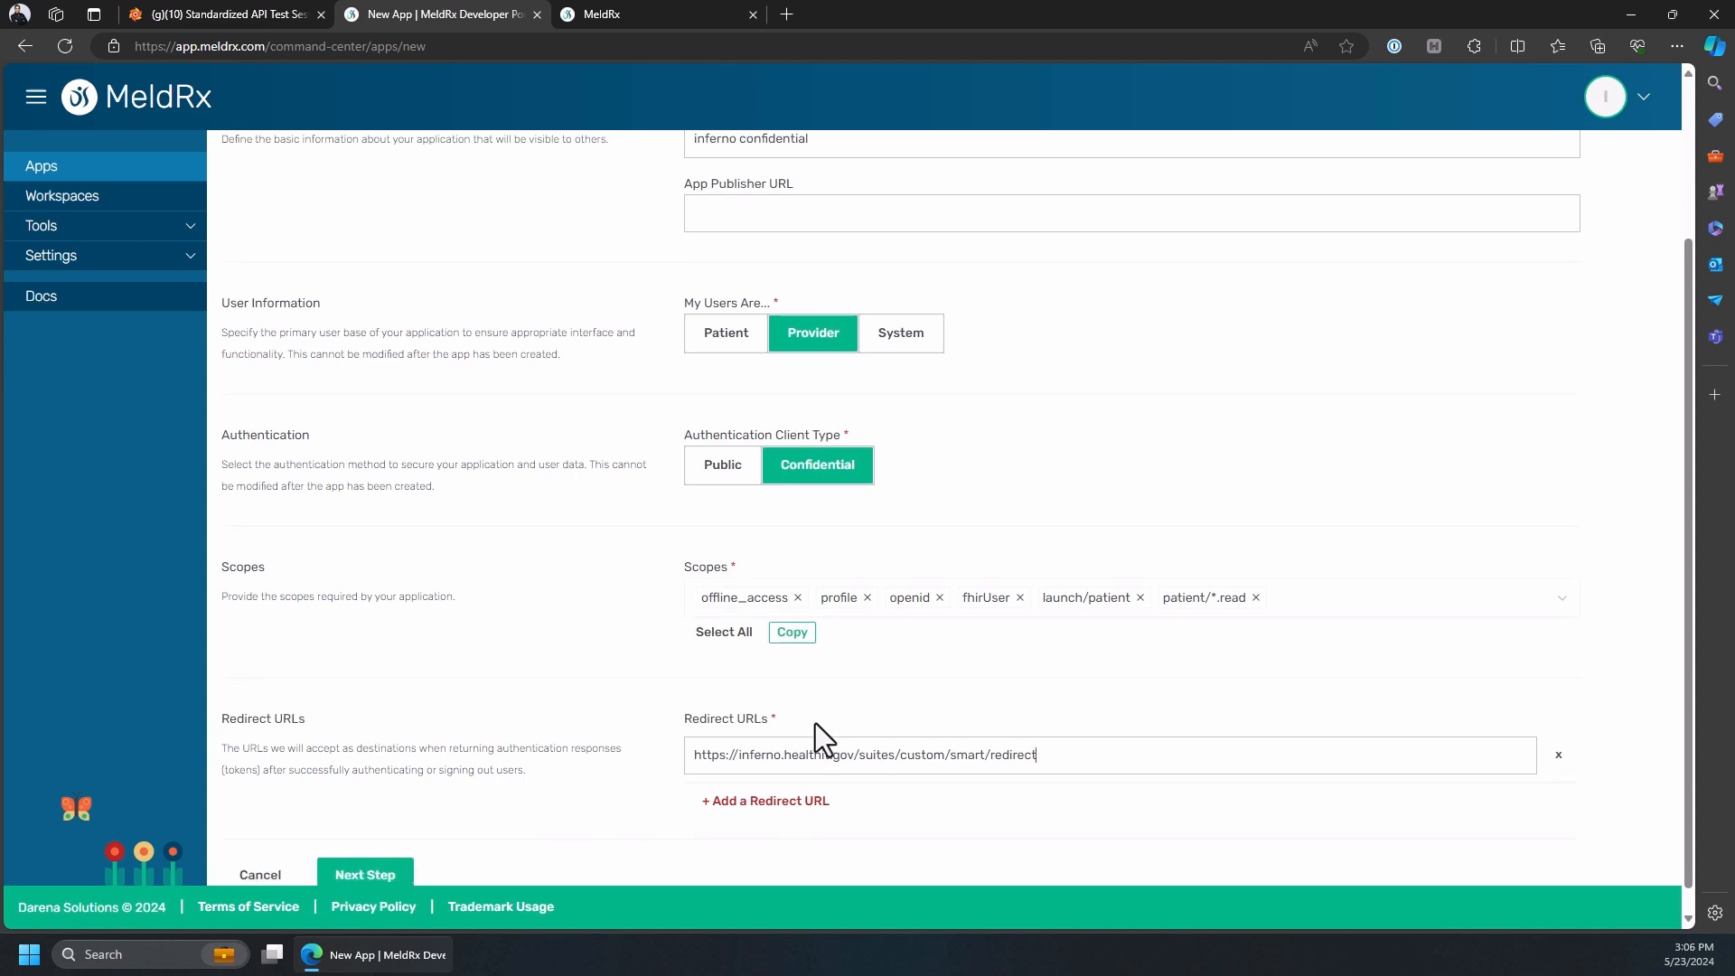
- Finish registering the app with no linked EHR apps and workspace creation set to Not now
click(362, 851)
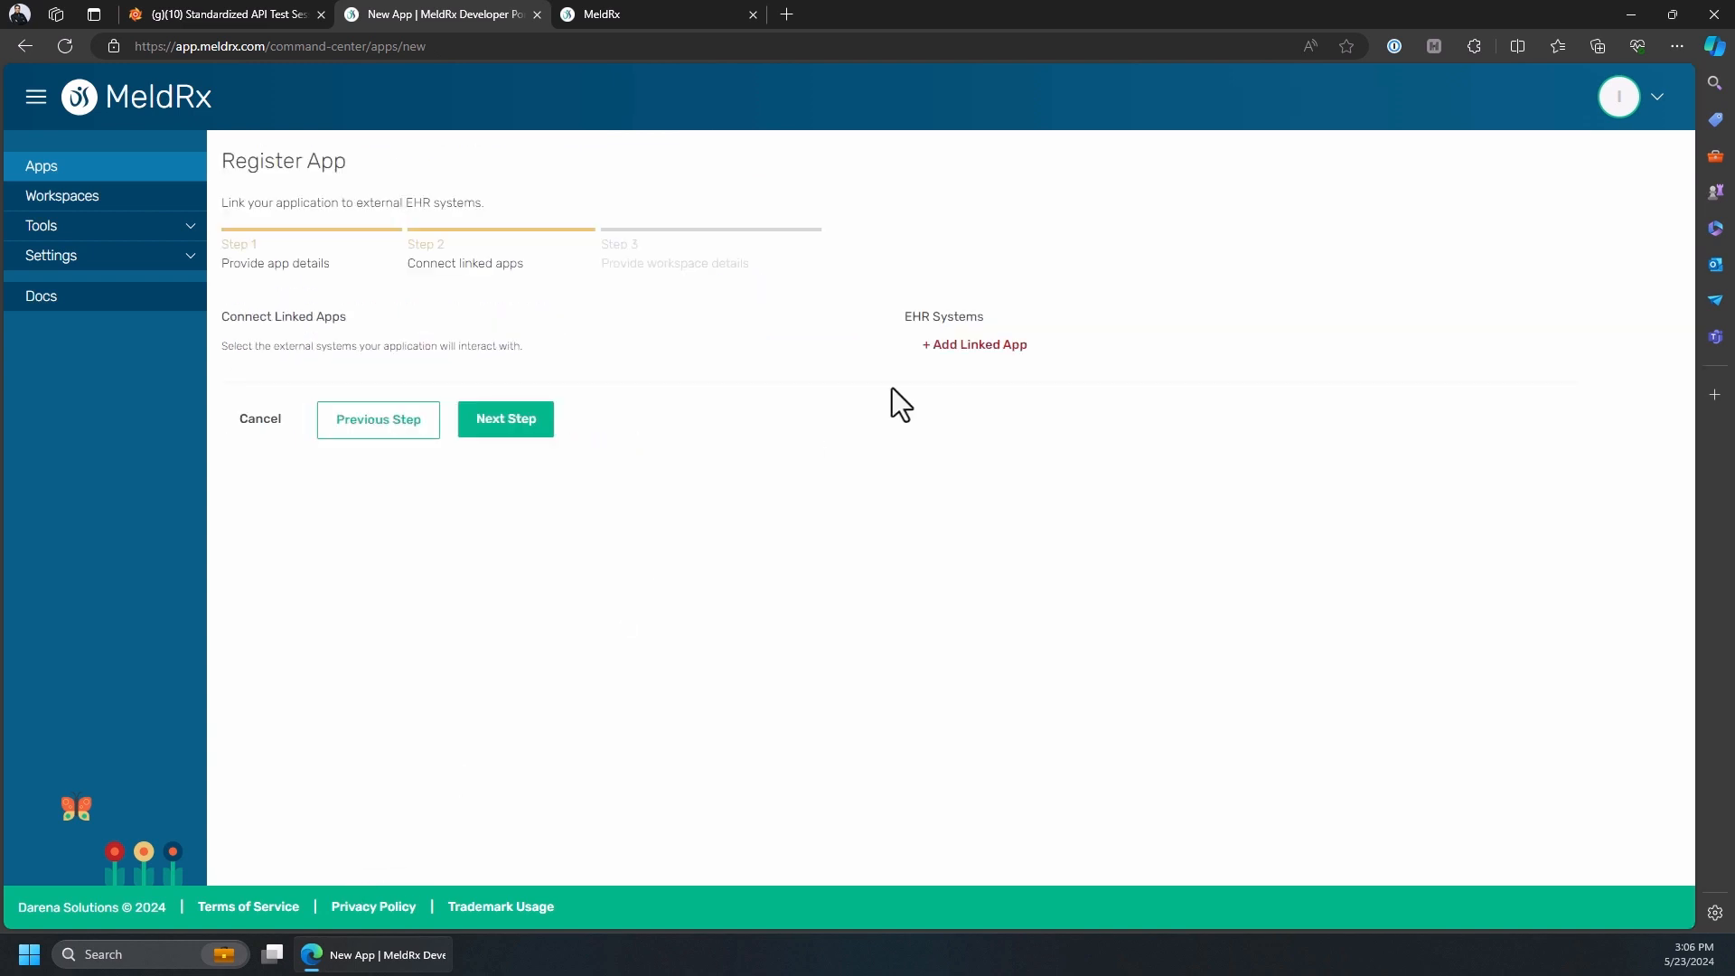
click(503, 428)
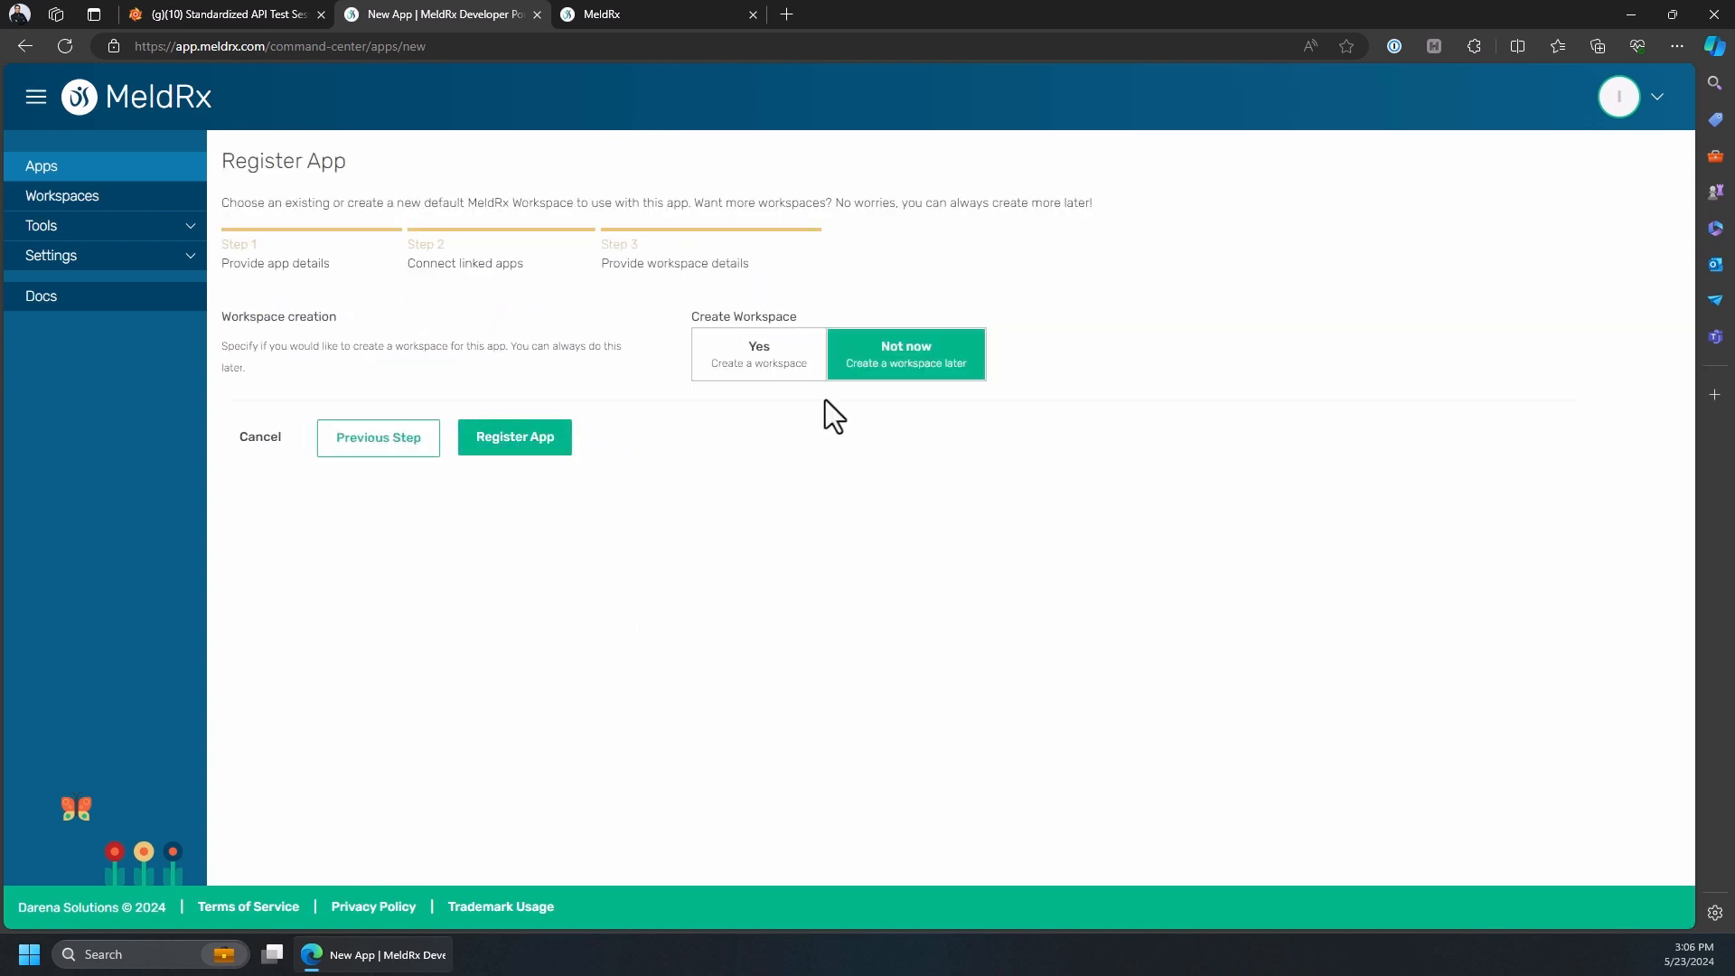
click(514, 440)
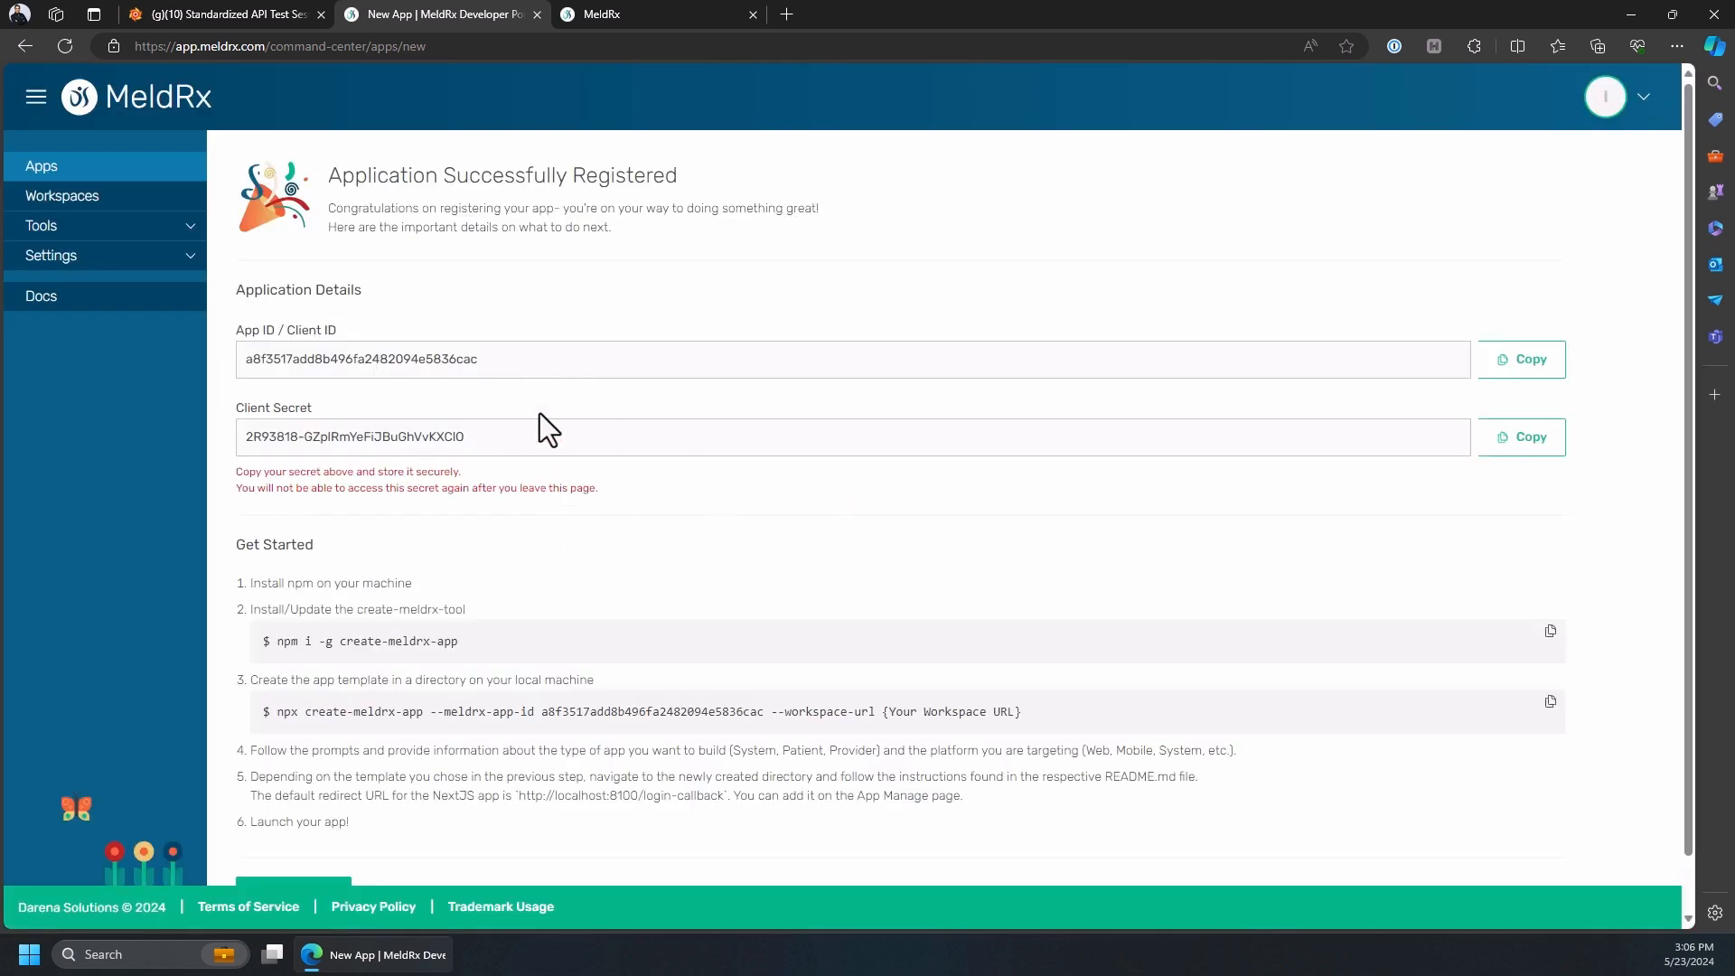
- Copy the registered app's client ID into the Standalone Client ID of the Inferno test inputs
click(1519, 370)
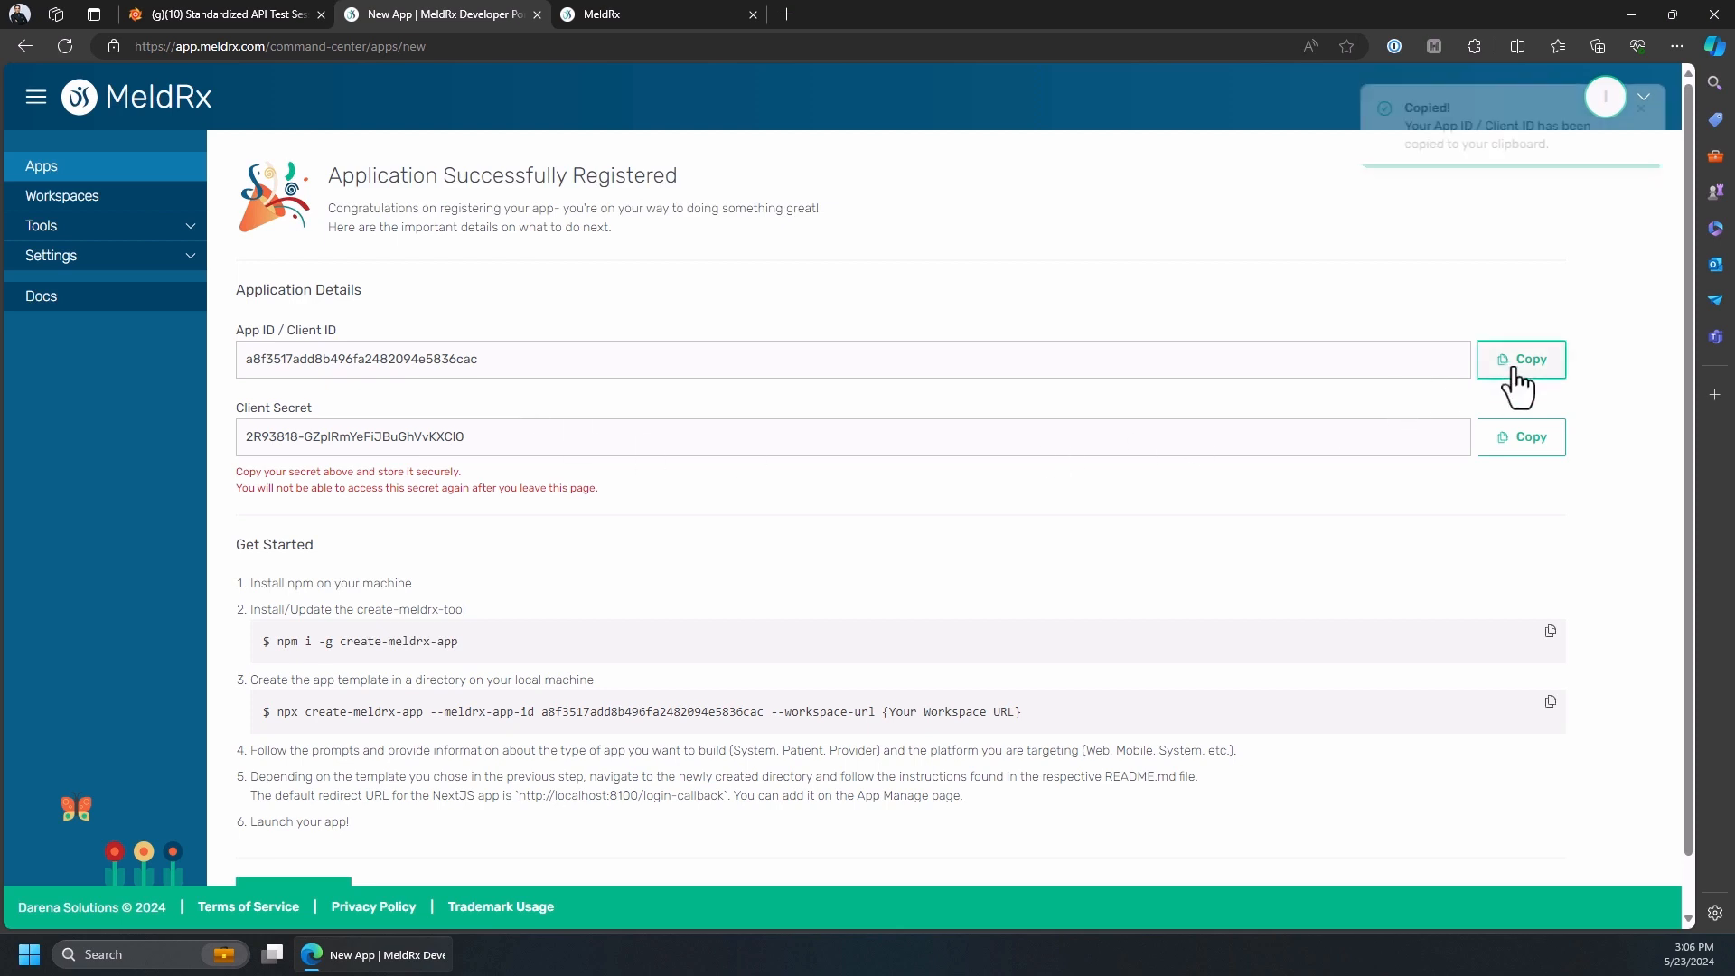
click(246, 14)
click(759, 592)
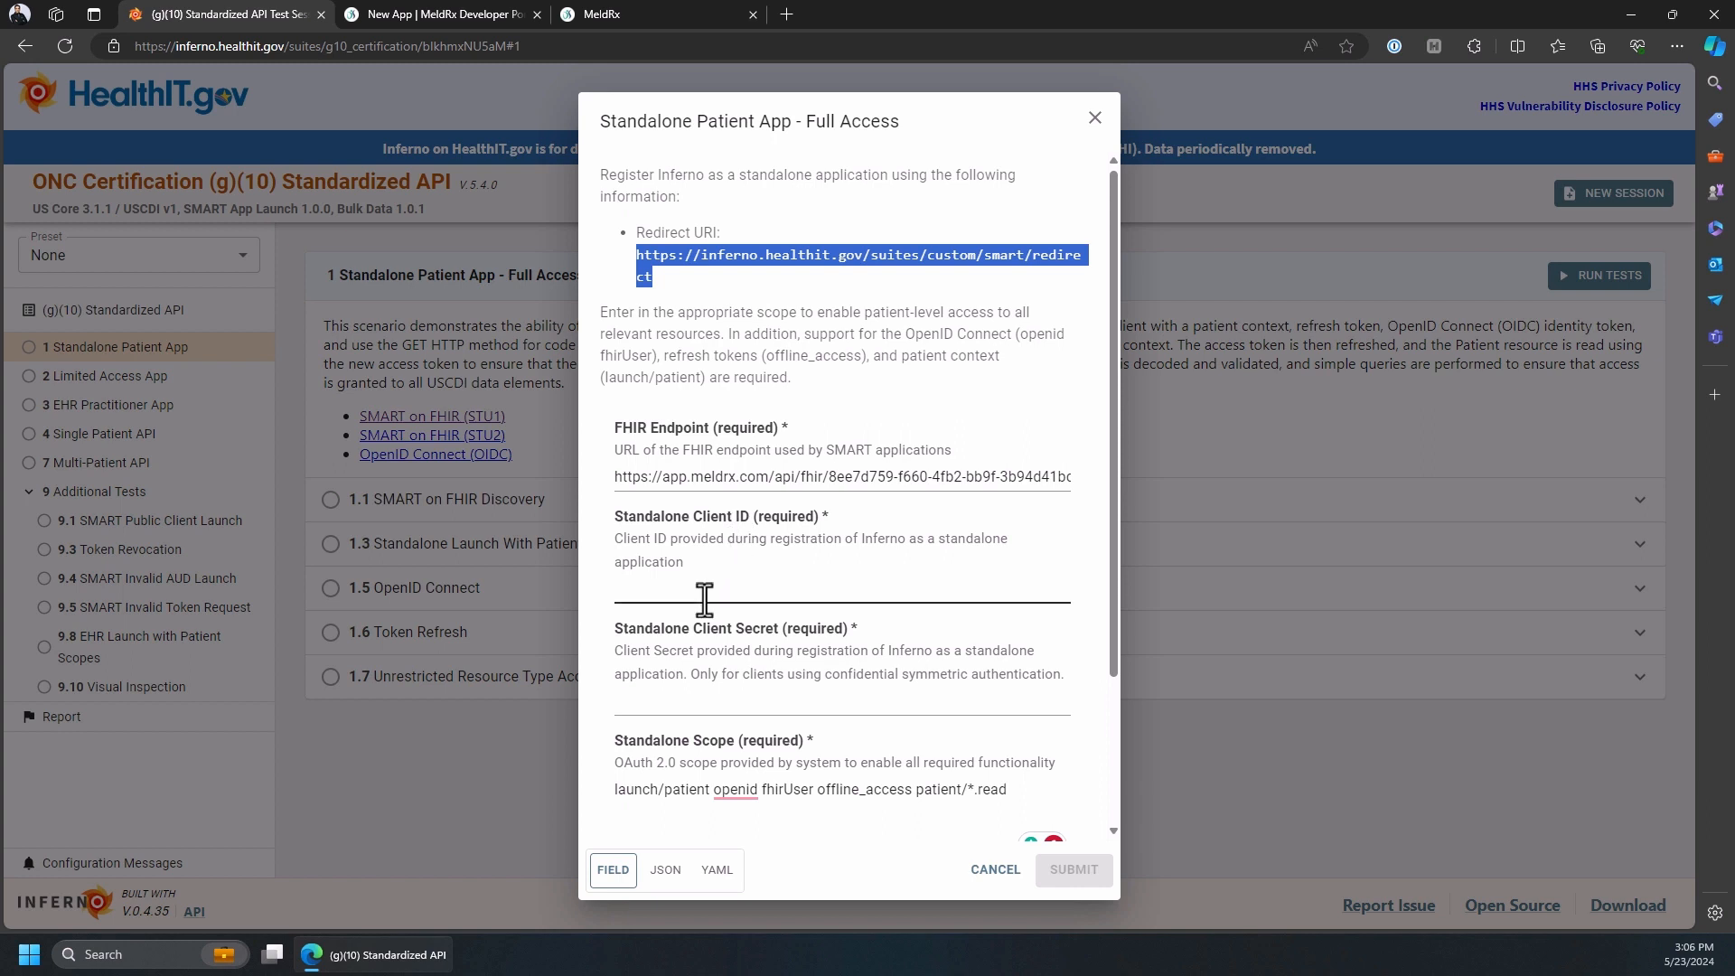
key(ctrl+v)
- Copy the client secret from MeldRx into the Standalone Client Secret of the Inferno test inputs
click(434, 14)
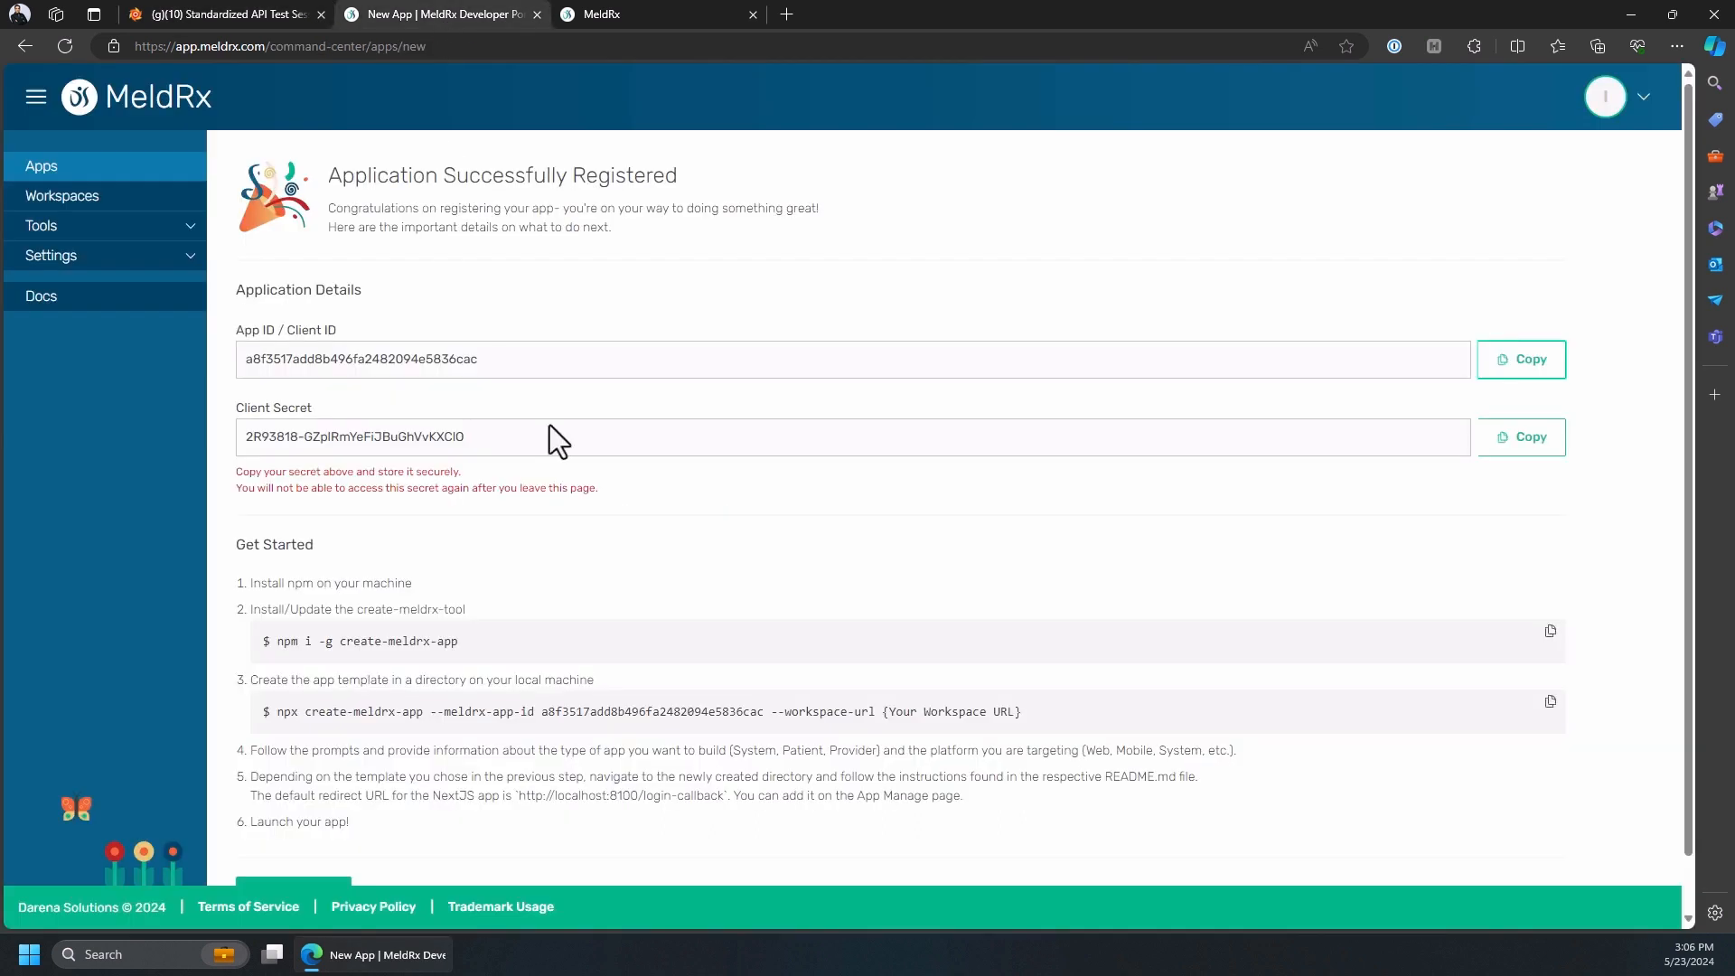
click(1532, 448)
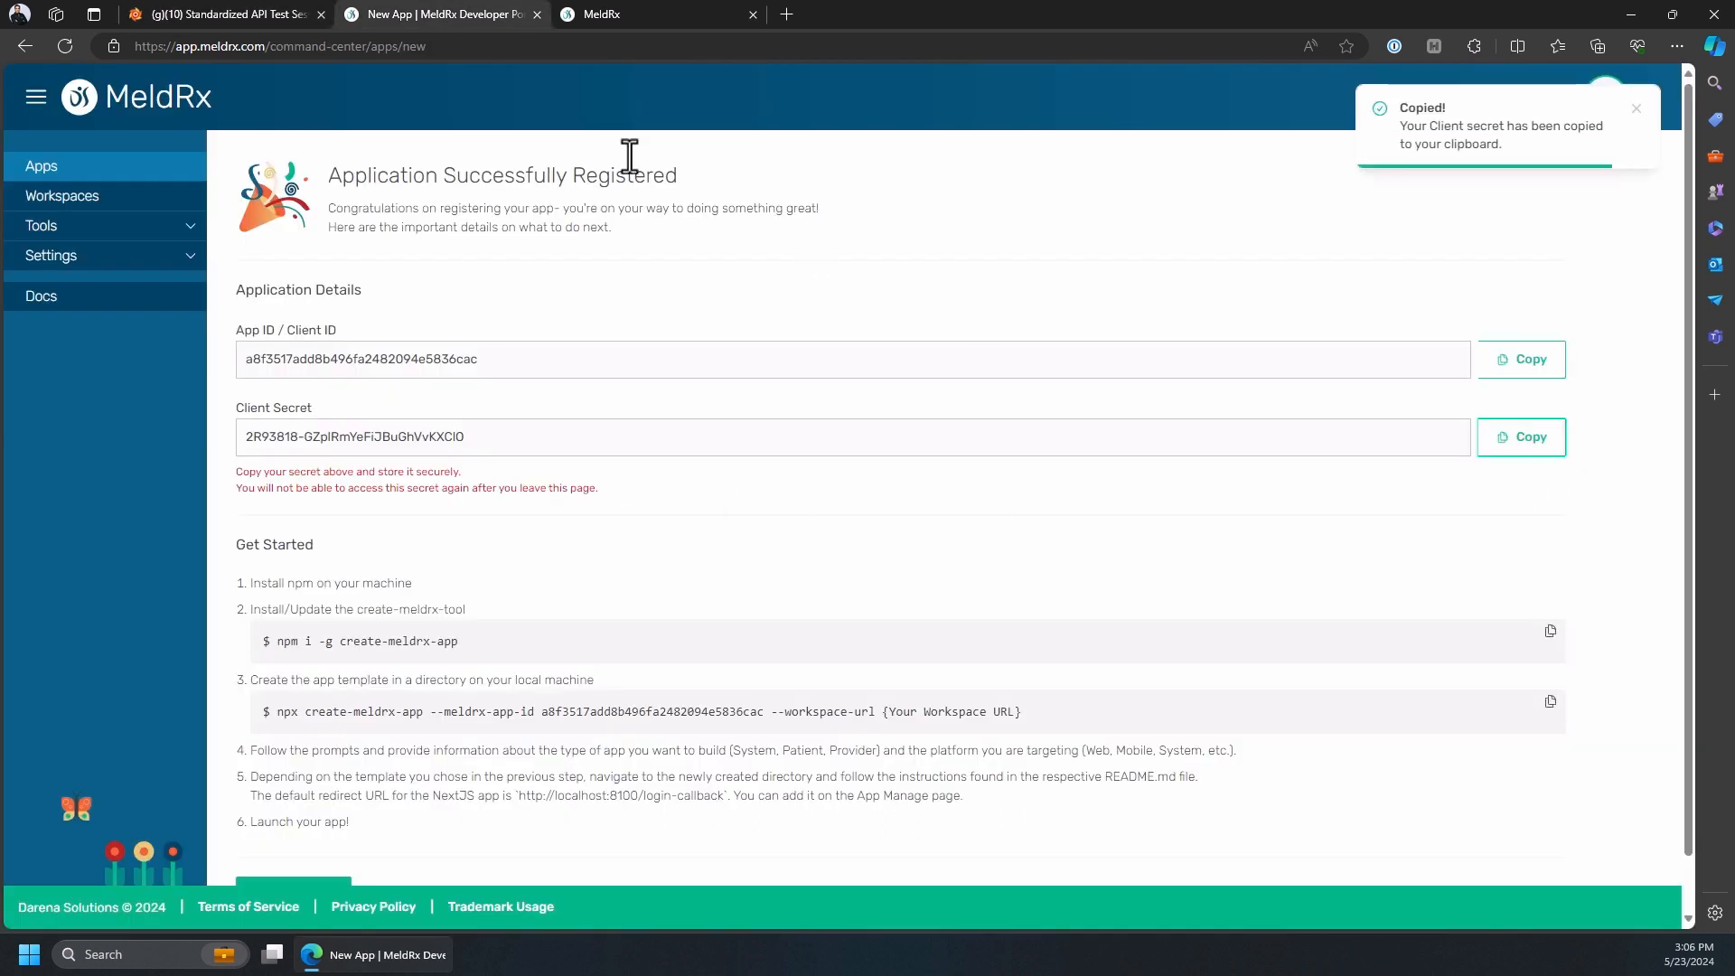
click(275, 14)
click(719, 699)
key(ctrl+v)
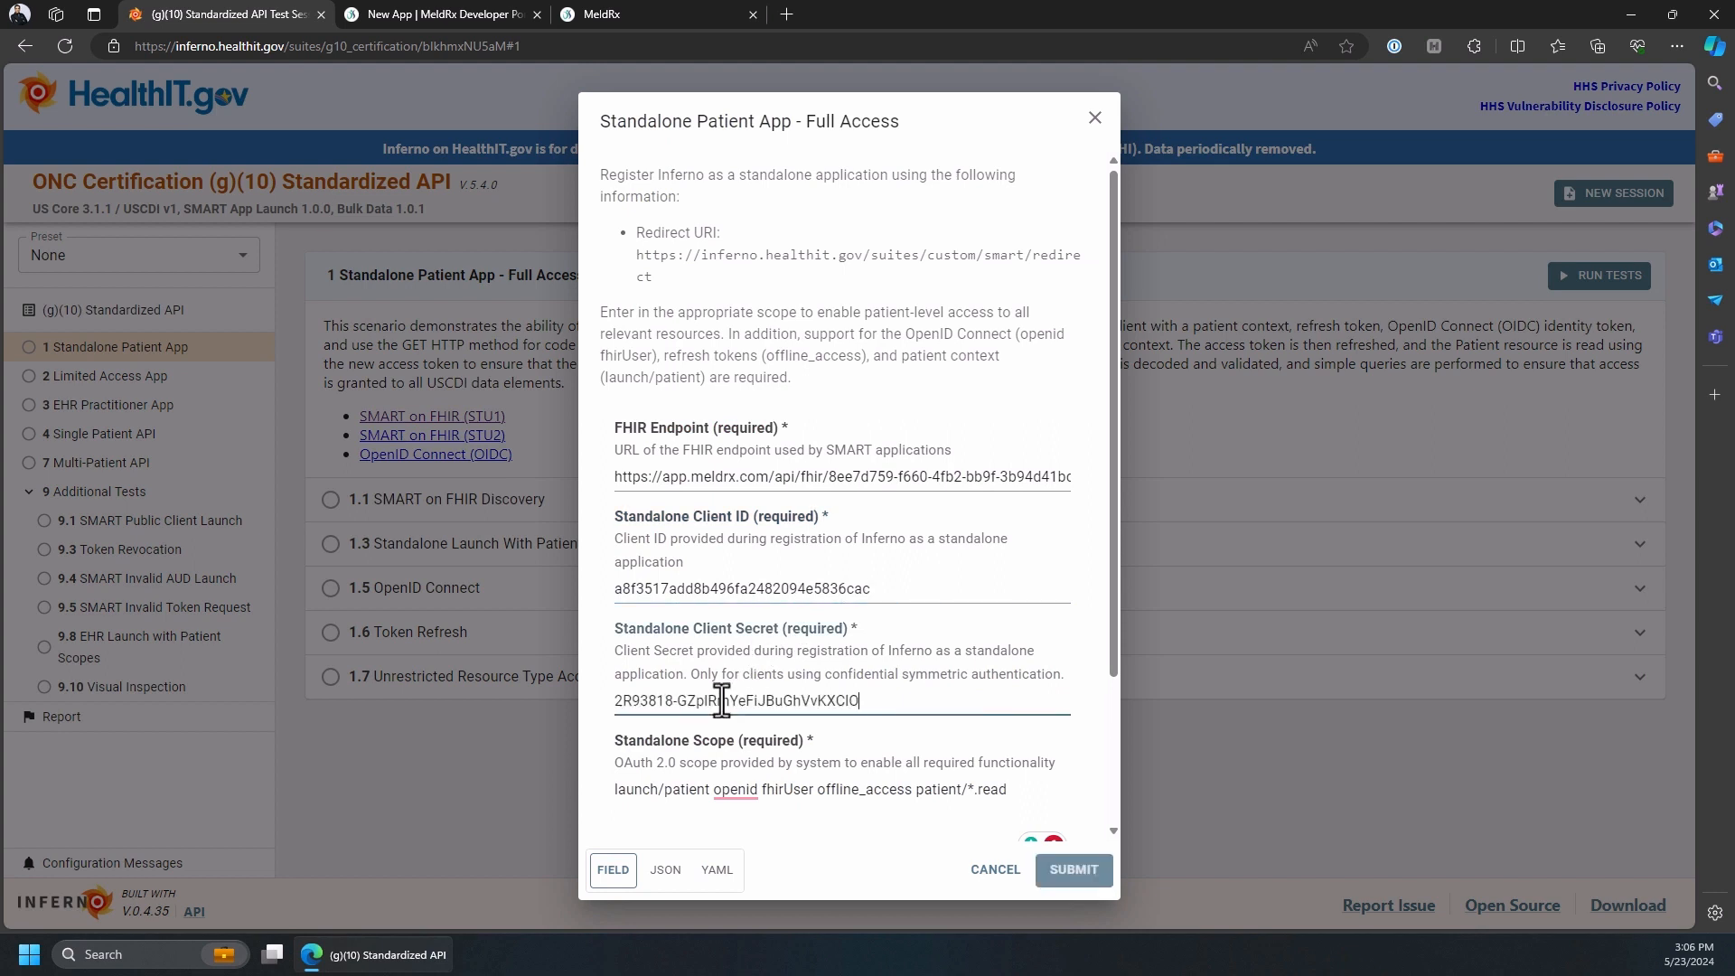
- Review the Standalone Patient App inputs with PKCE enabled and the S256 method, and submit them to run the tests
scroll(816, 568, down, 2)
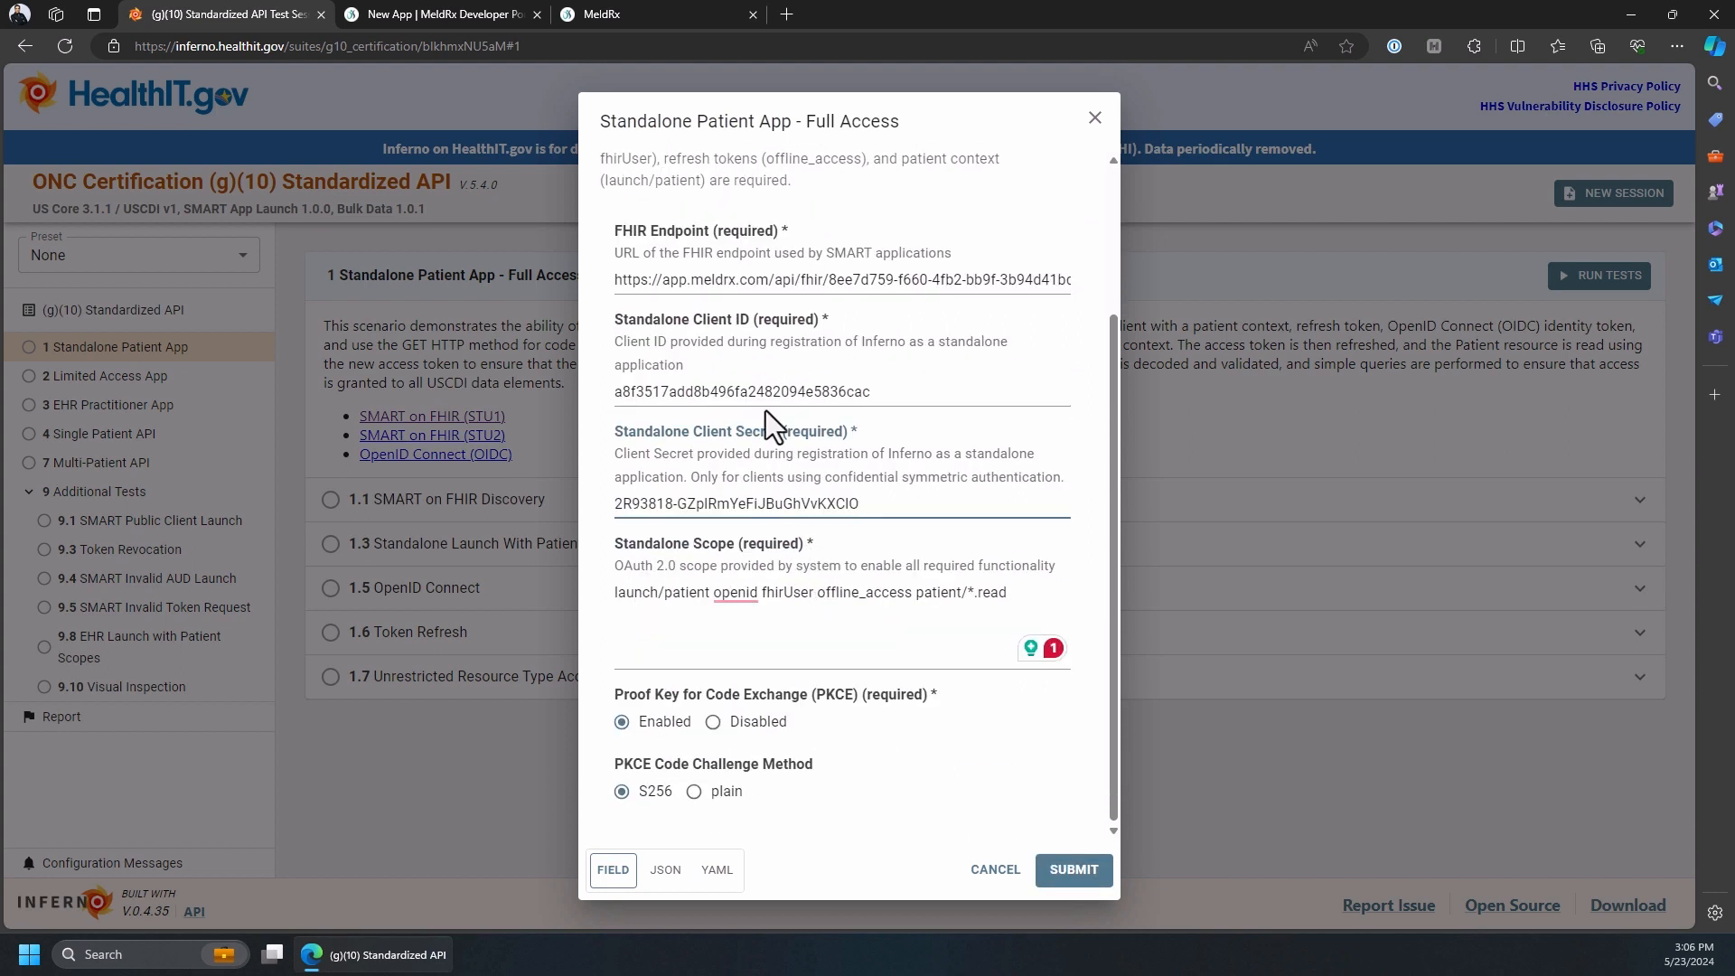
scroll(724, 398, up, 2)
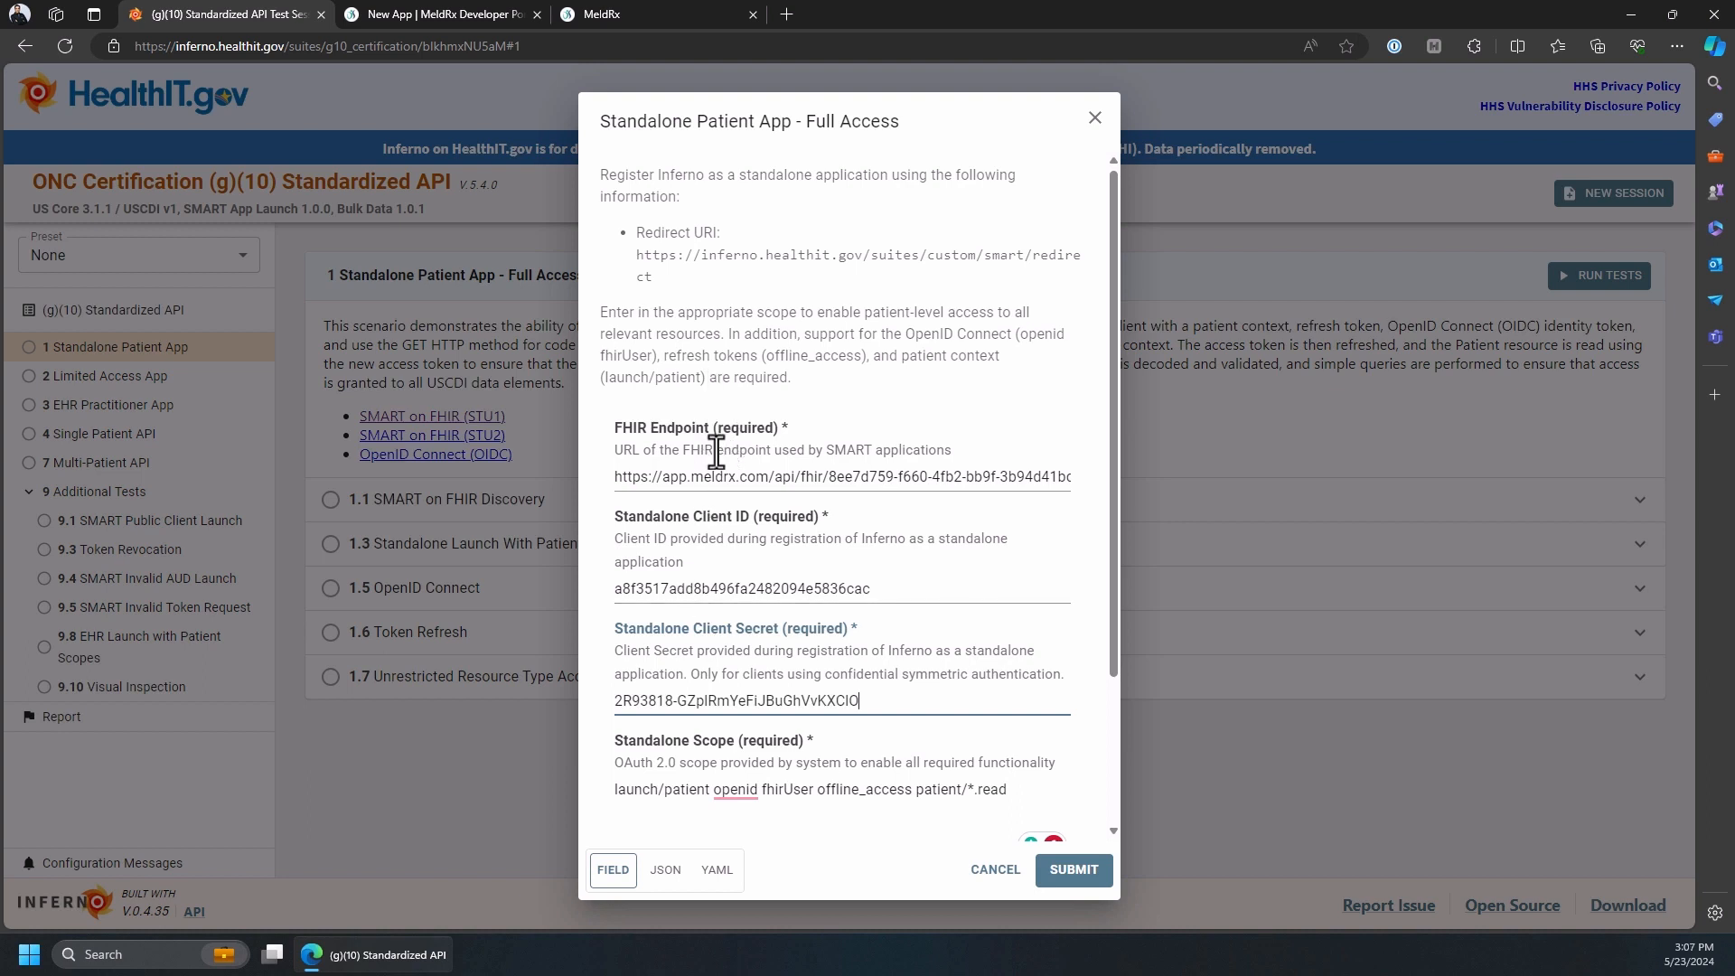
scroll(769, 515, down, 2)
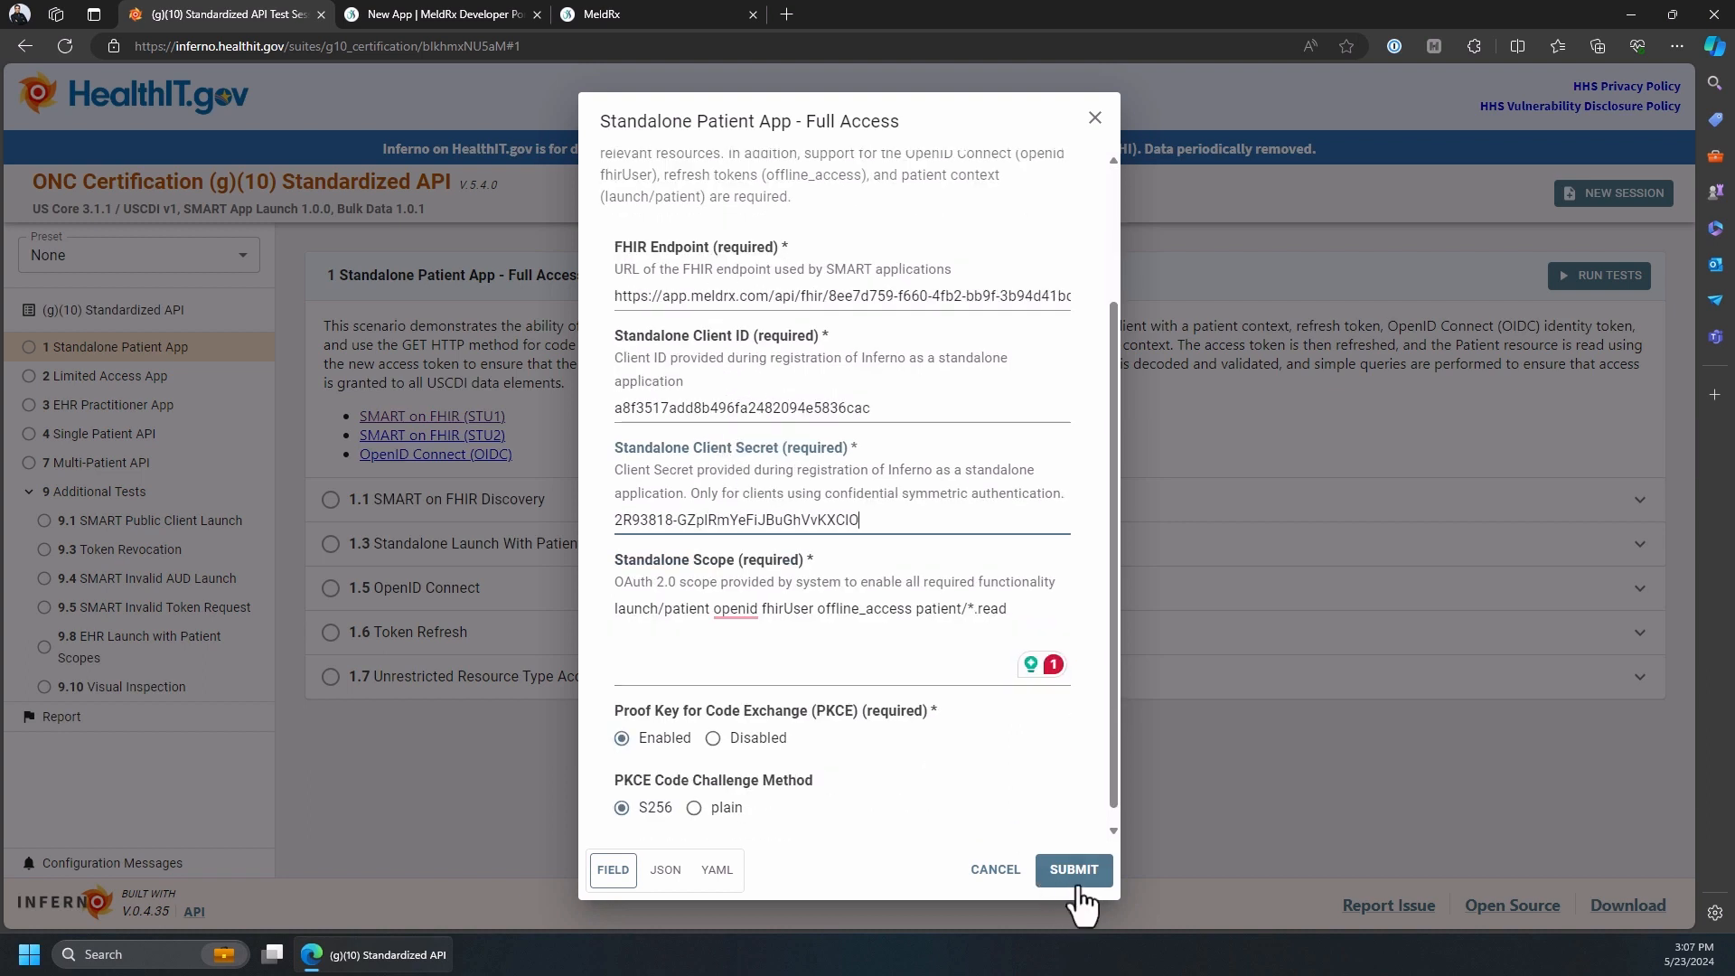
click(1073, 869)
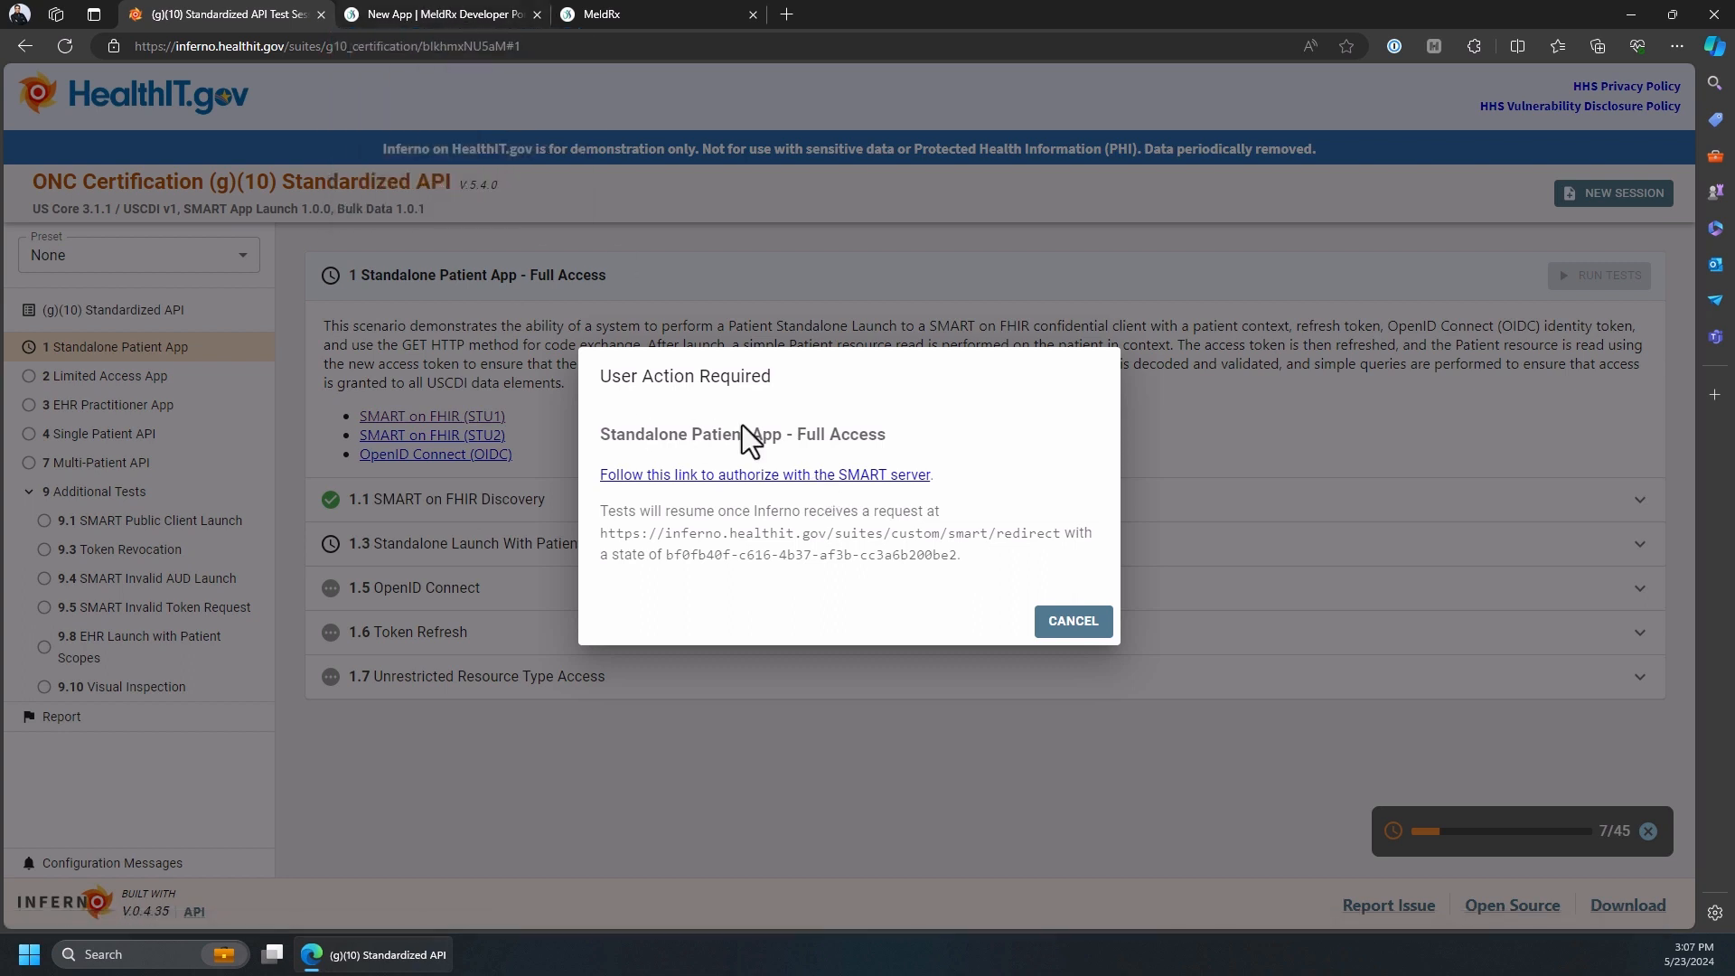
- Authorize Inferno with the SMART server, choosing the male patient and allowing inferno confidential all the requested access
click(795, 476)
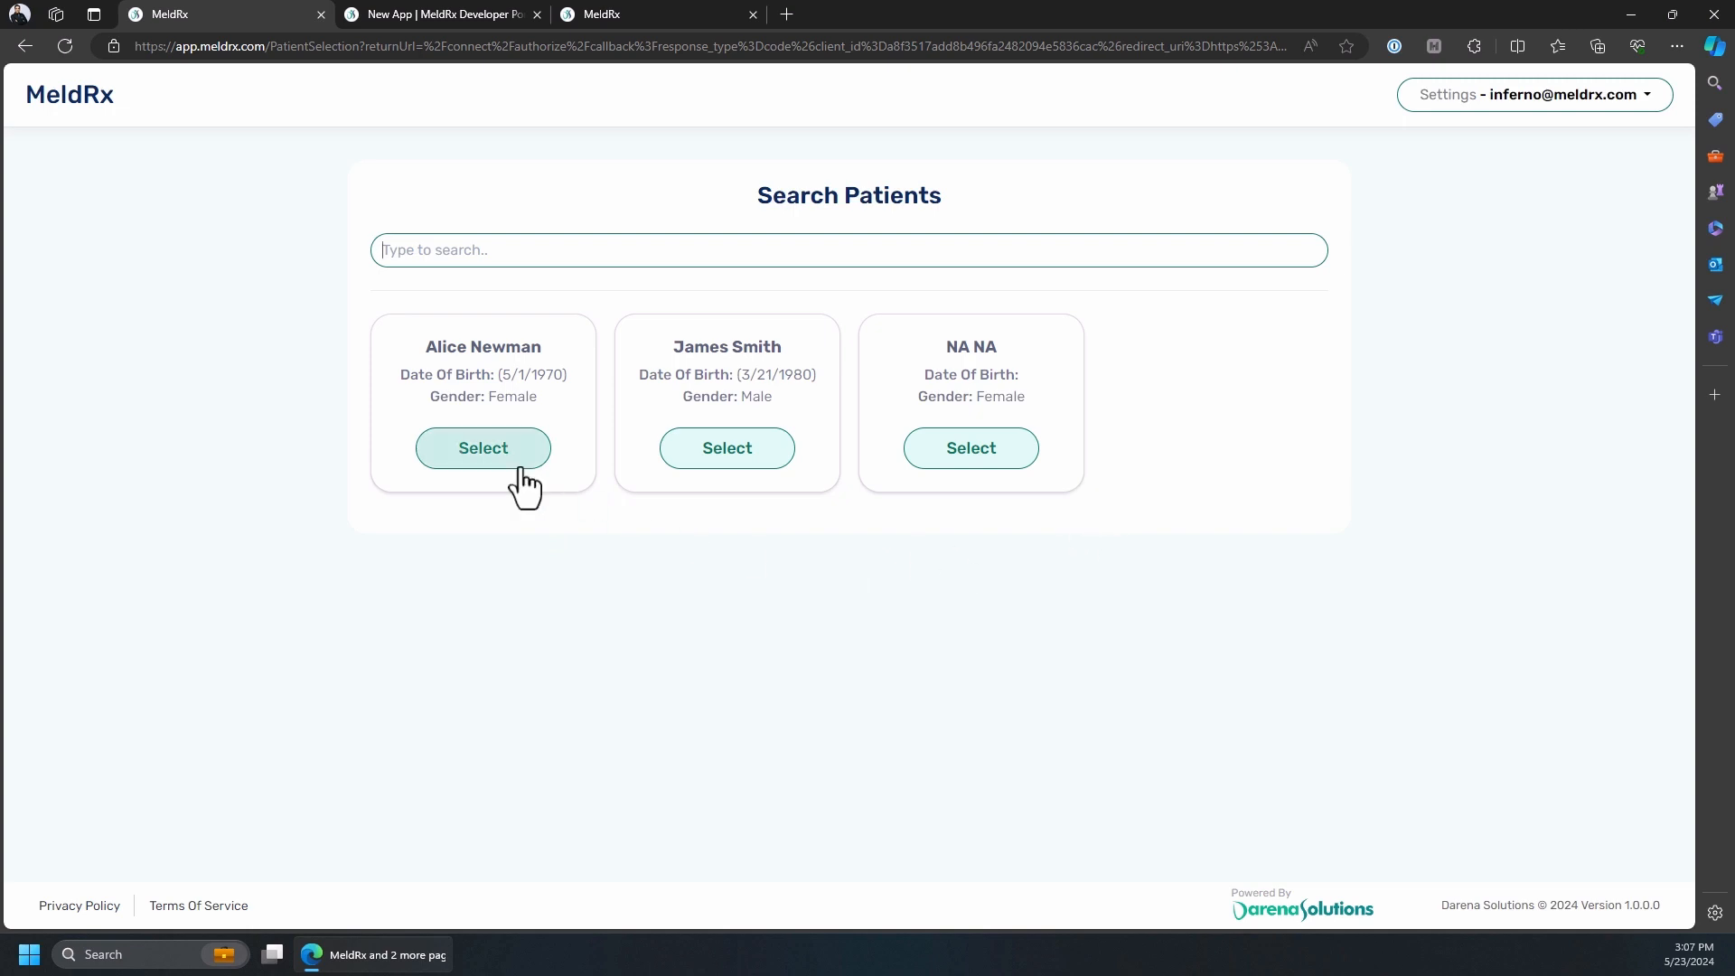
click(734, 452)
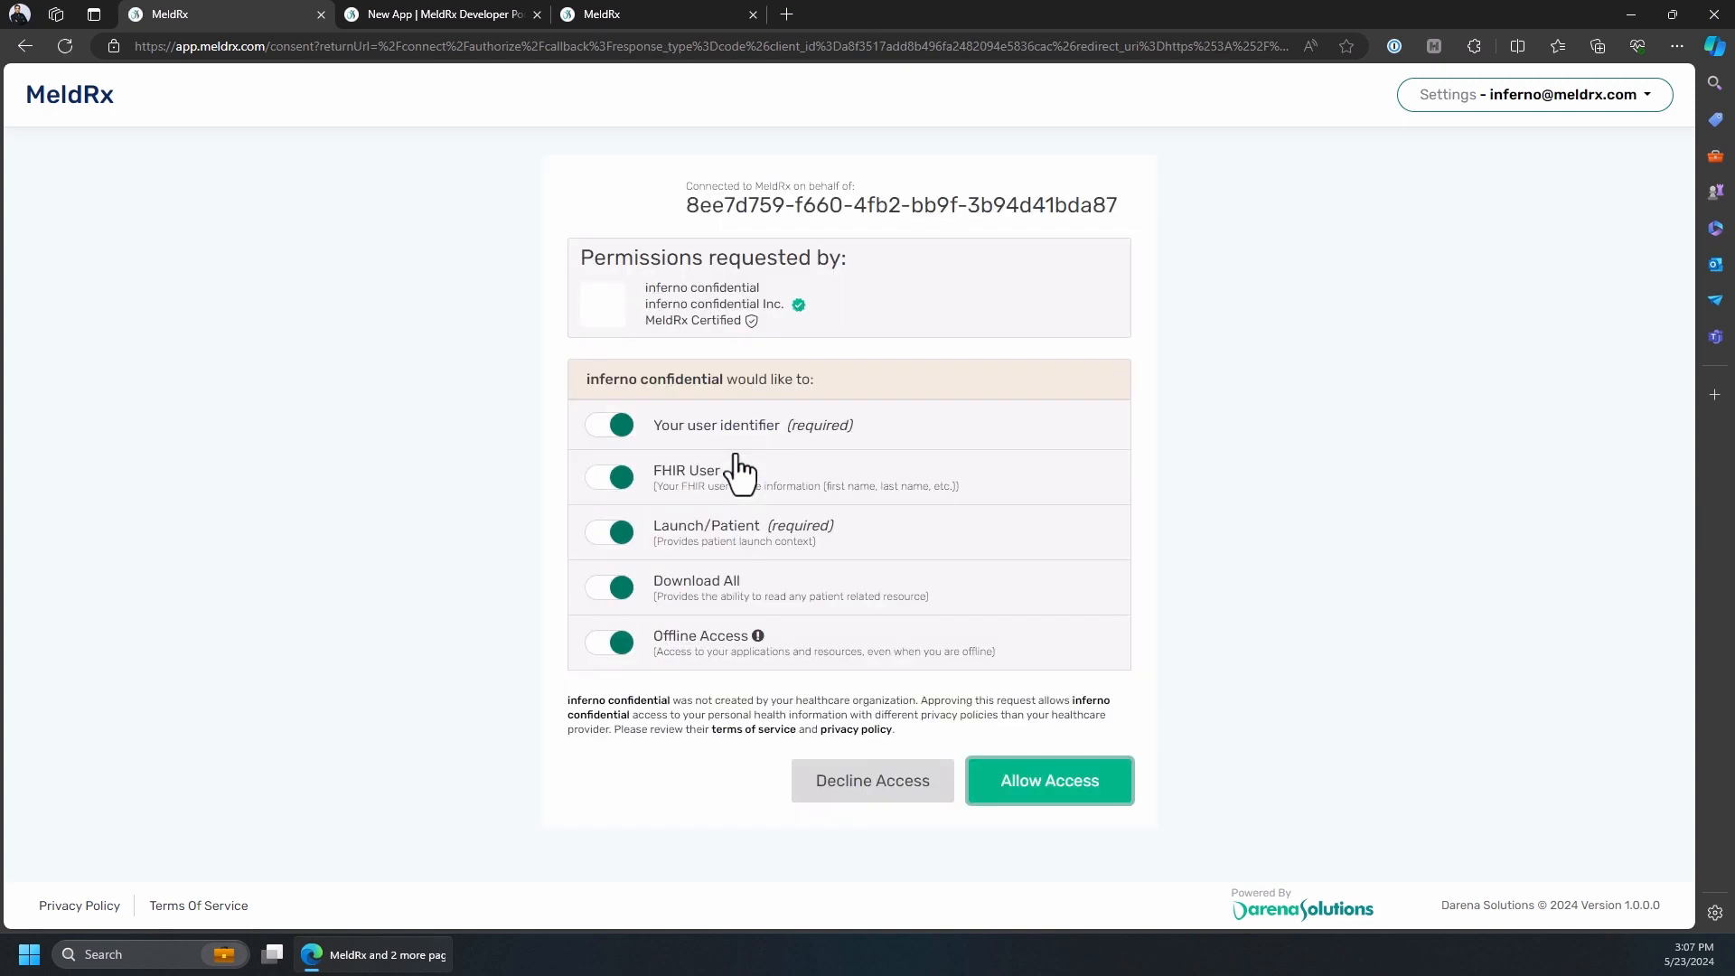
click(1052, 795)
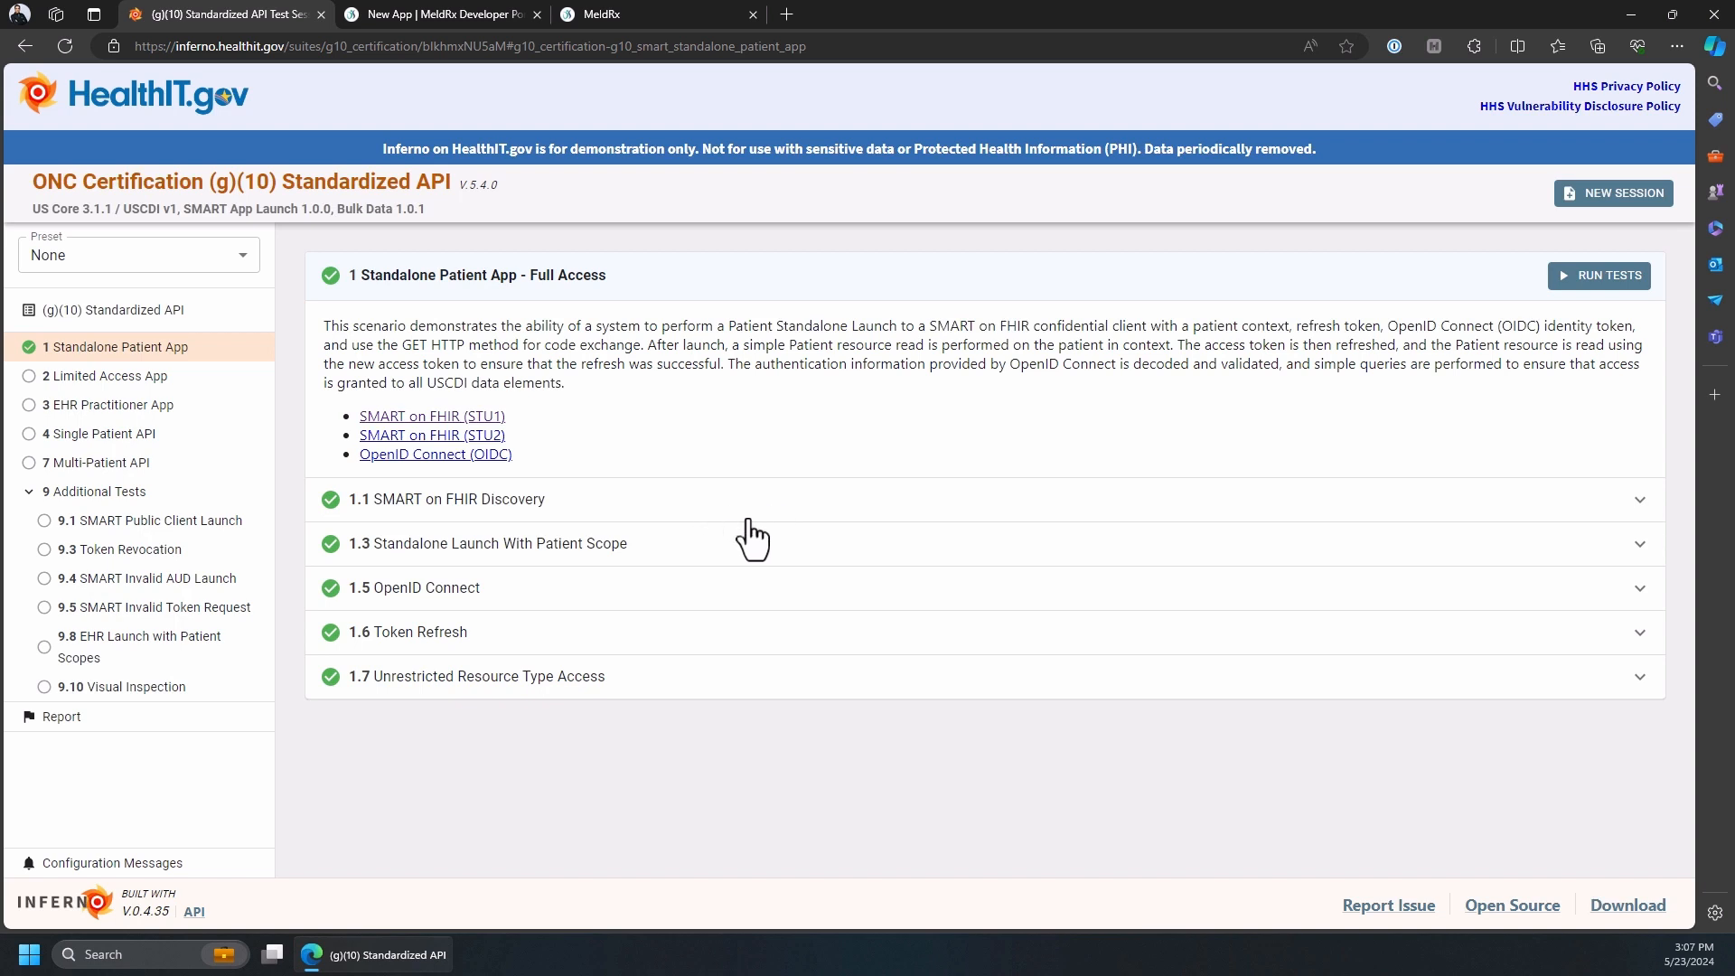
- Examine the request details and response body of test 1.1.01 on the well-known SMART configuration under SMART on FHIR Discovery
click(1638, 502)
scroll(1566, 538, down, 2)
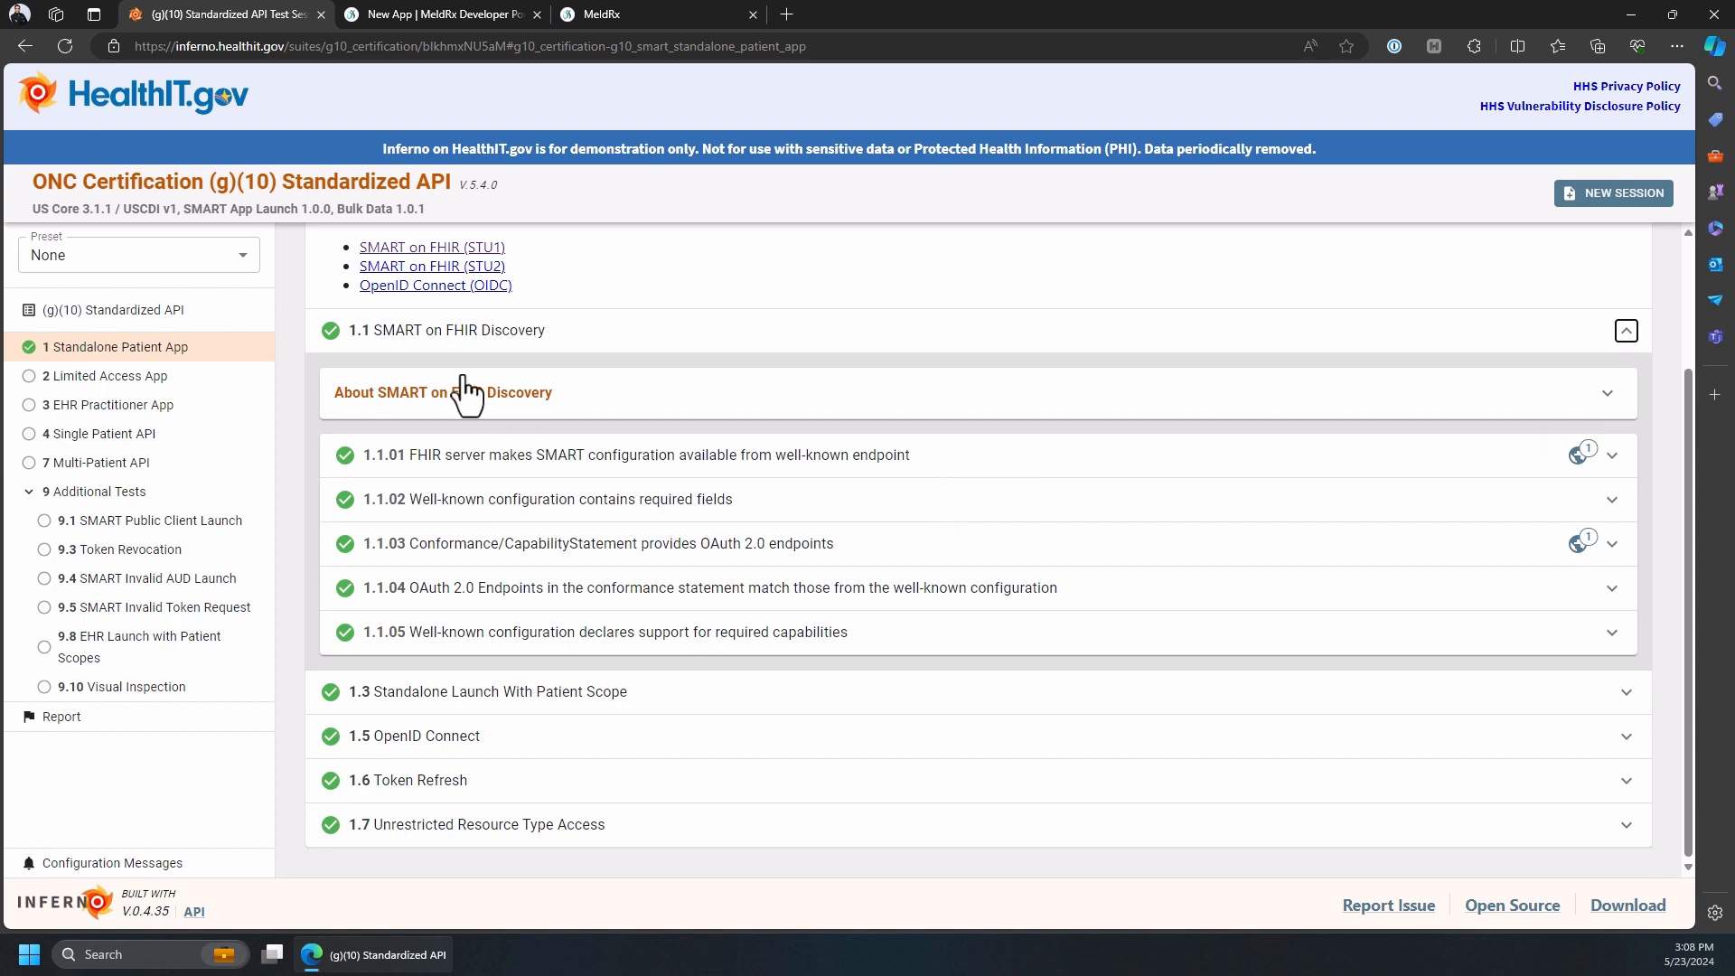
click(1582, 459)
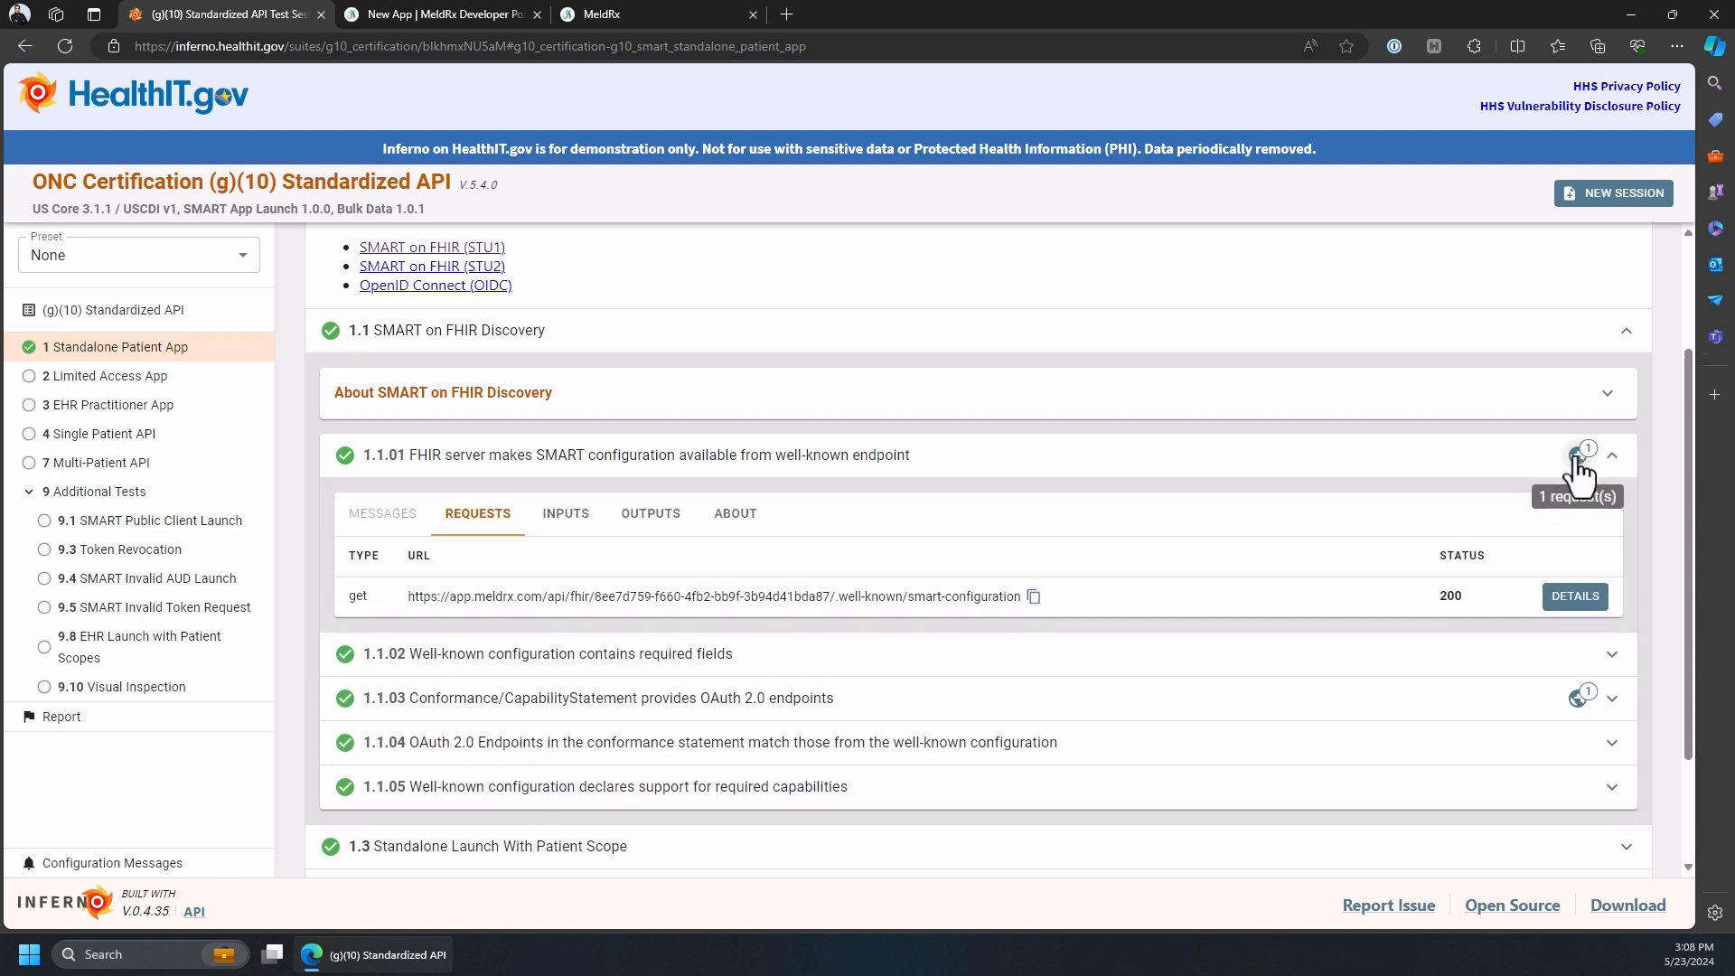
click(1577, 599)
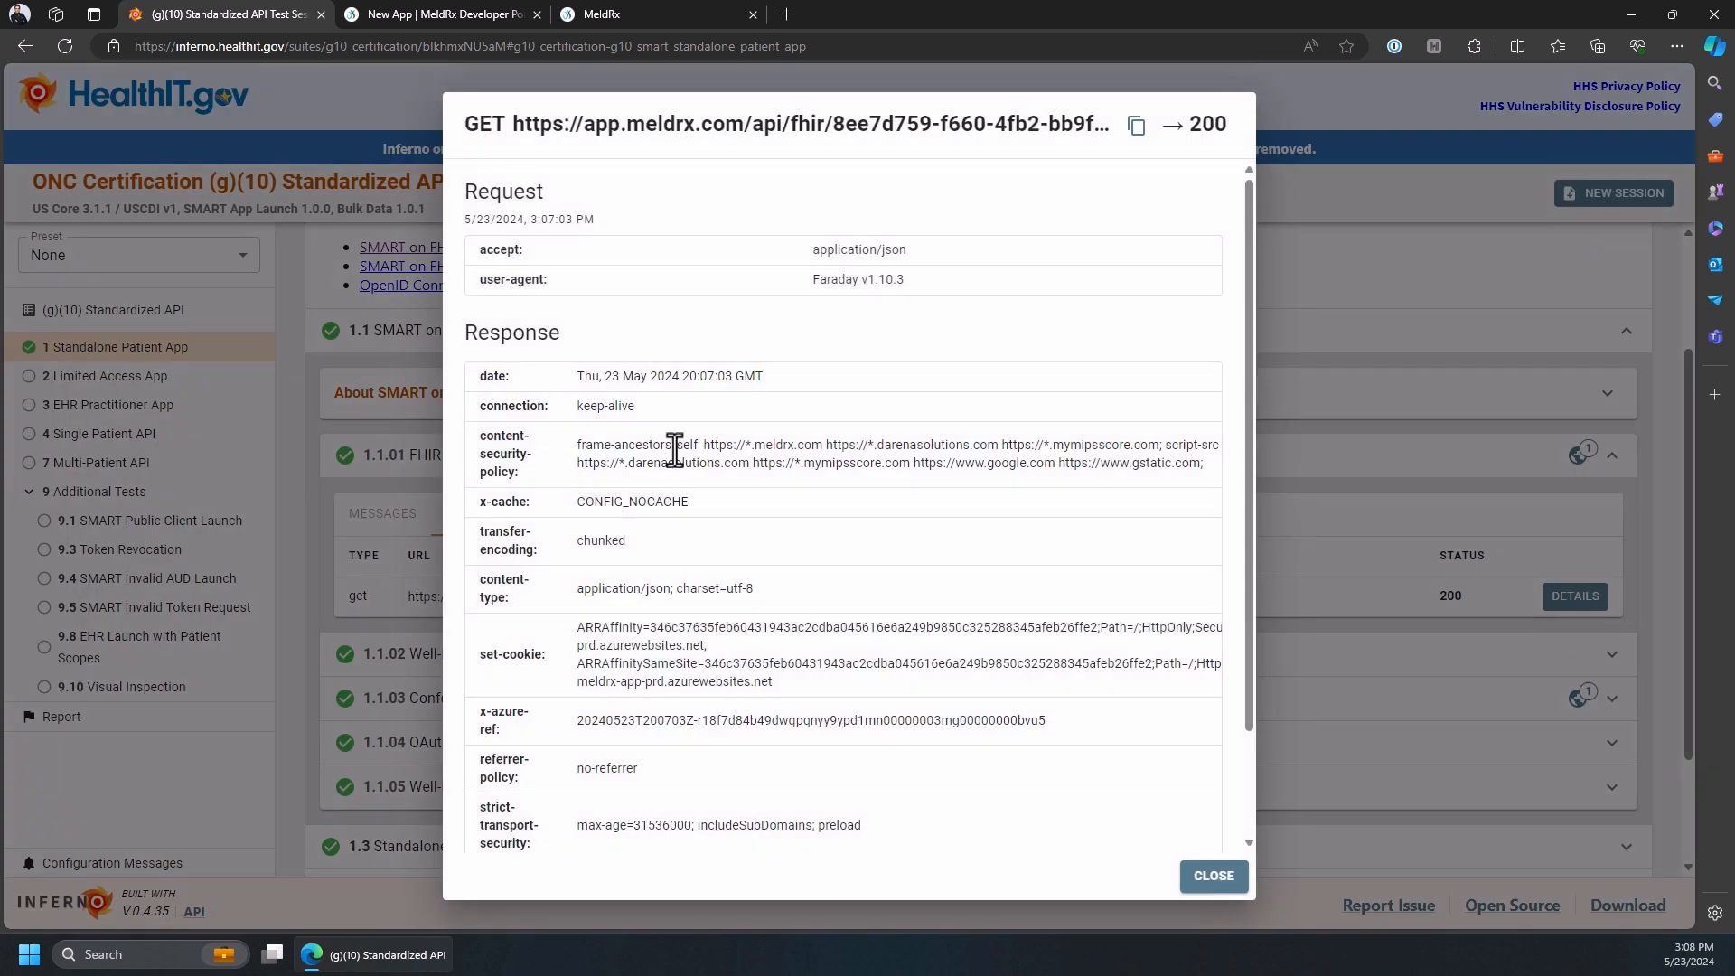
scroll(675, 449, down, 2)
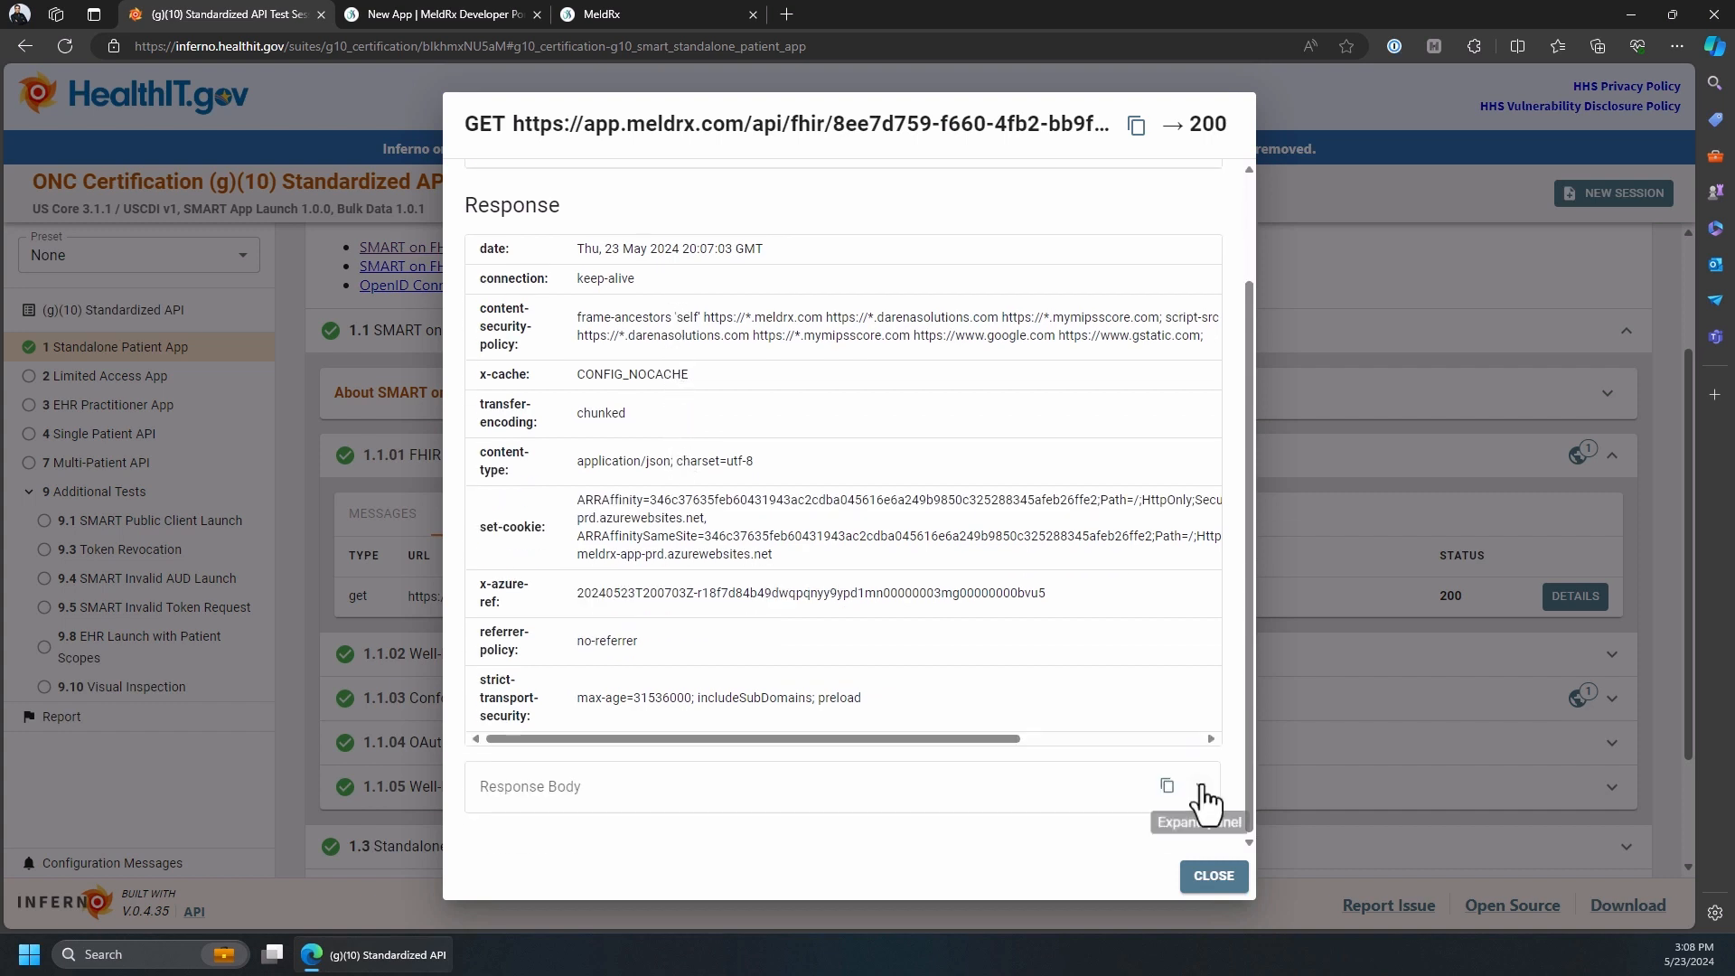
scroll(881, 637, down, 3)
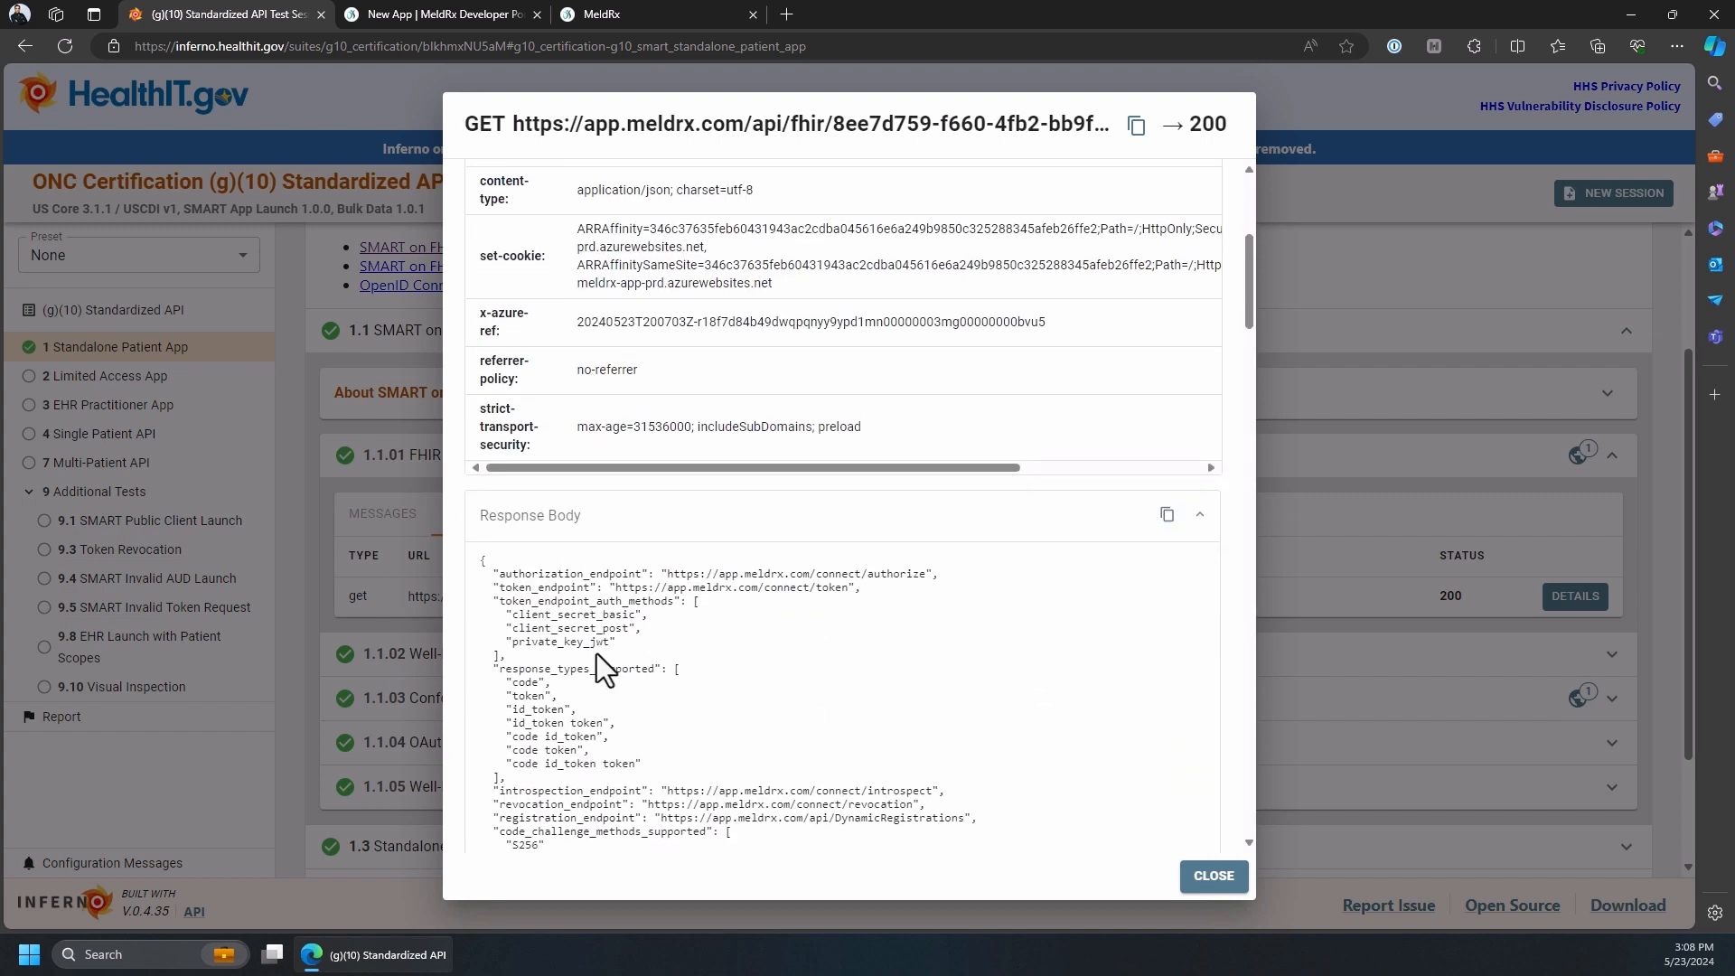
scroll(593, 648, down, 2)
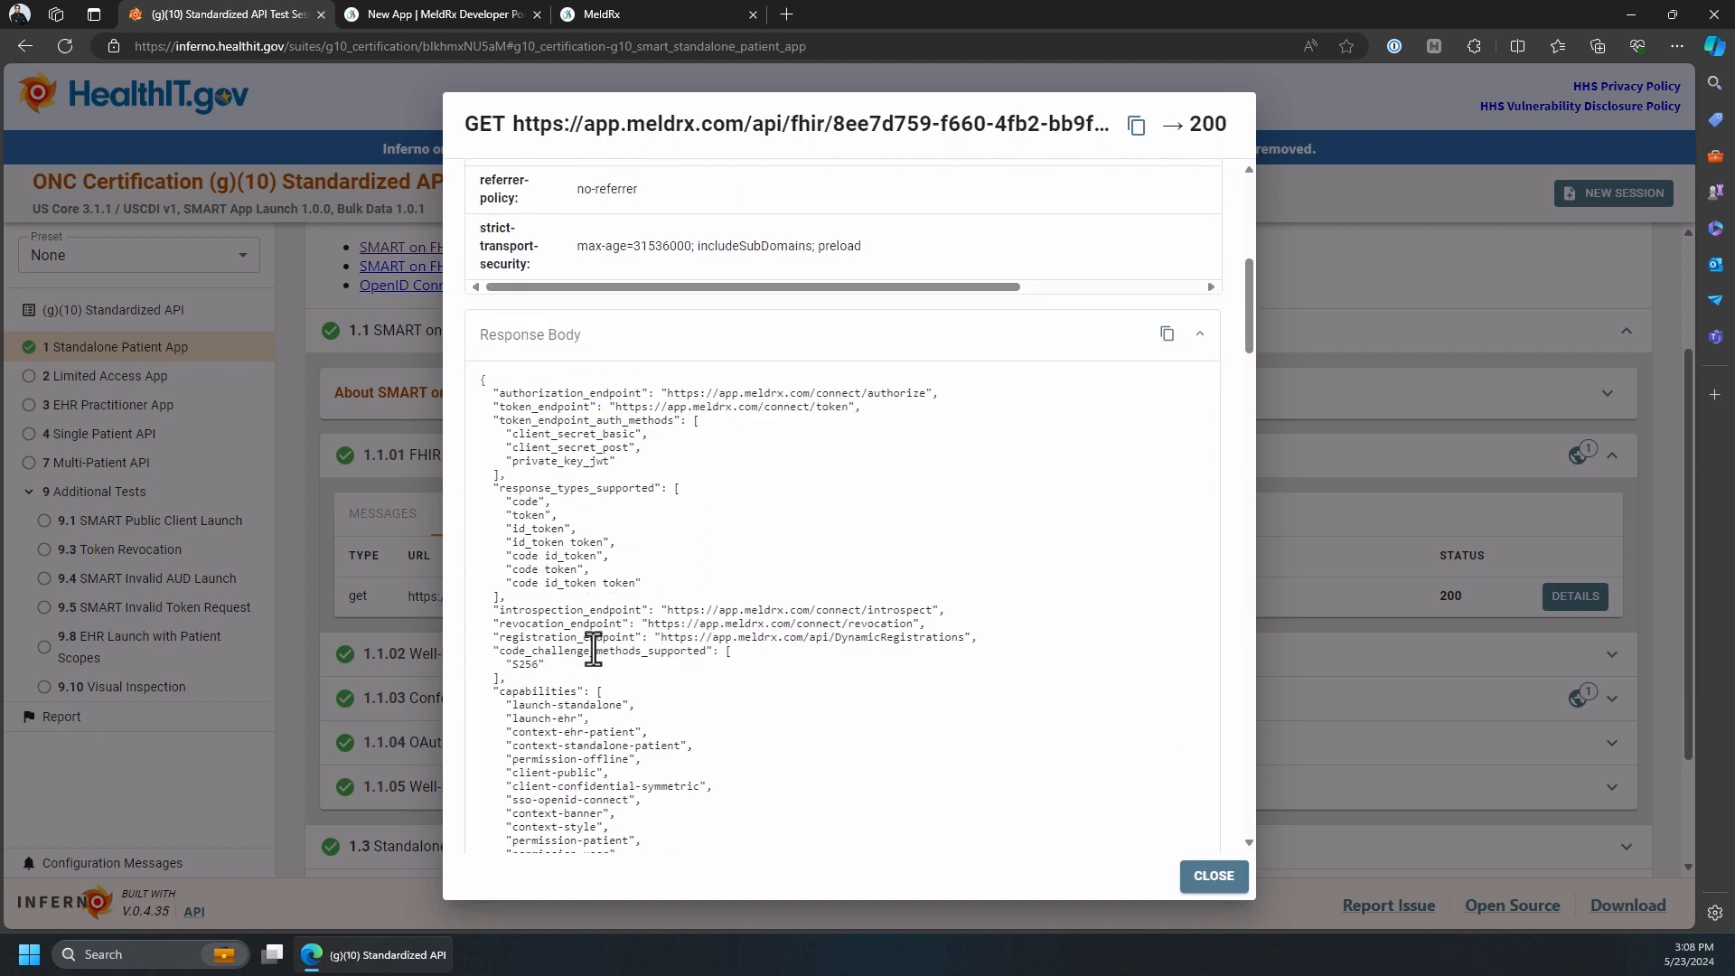
scroll(593, 648, down, 3)
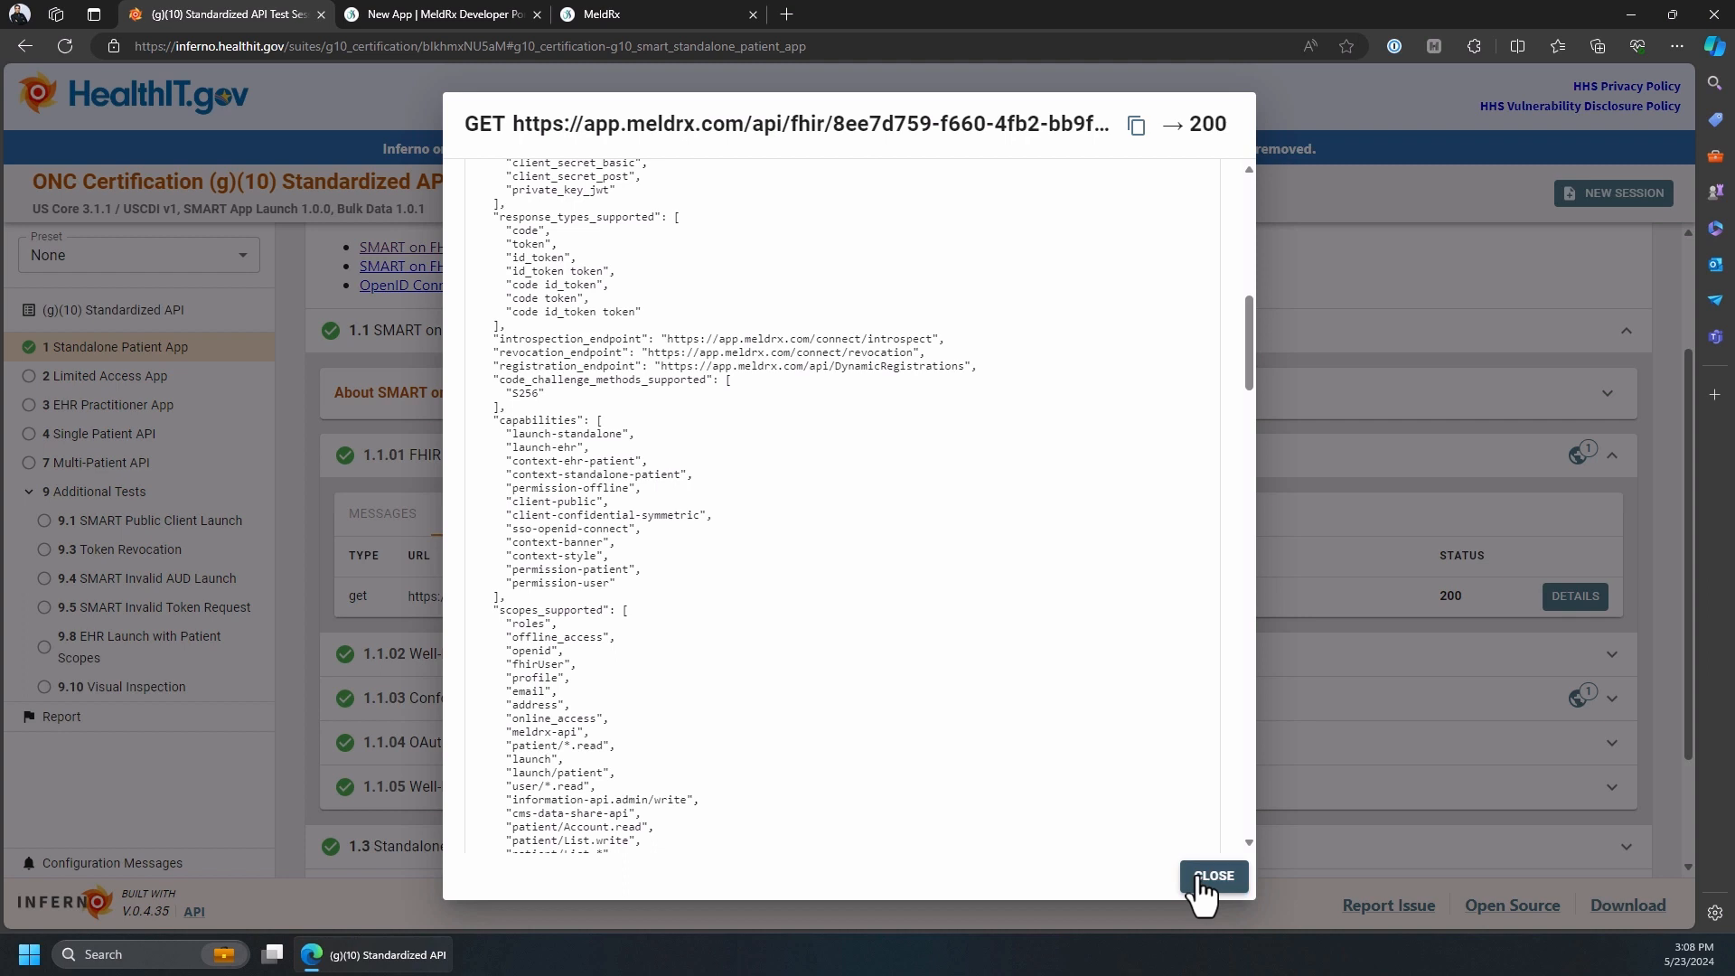
click(1201, 878)
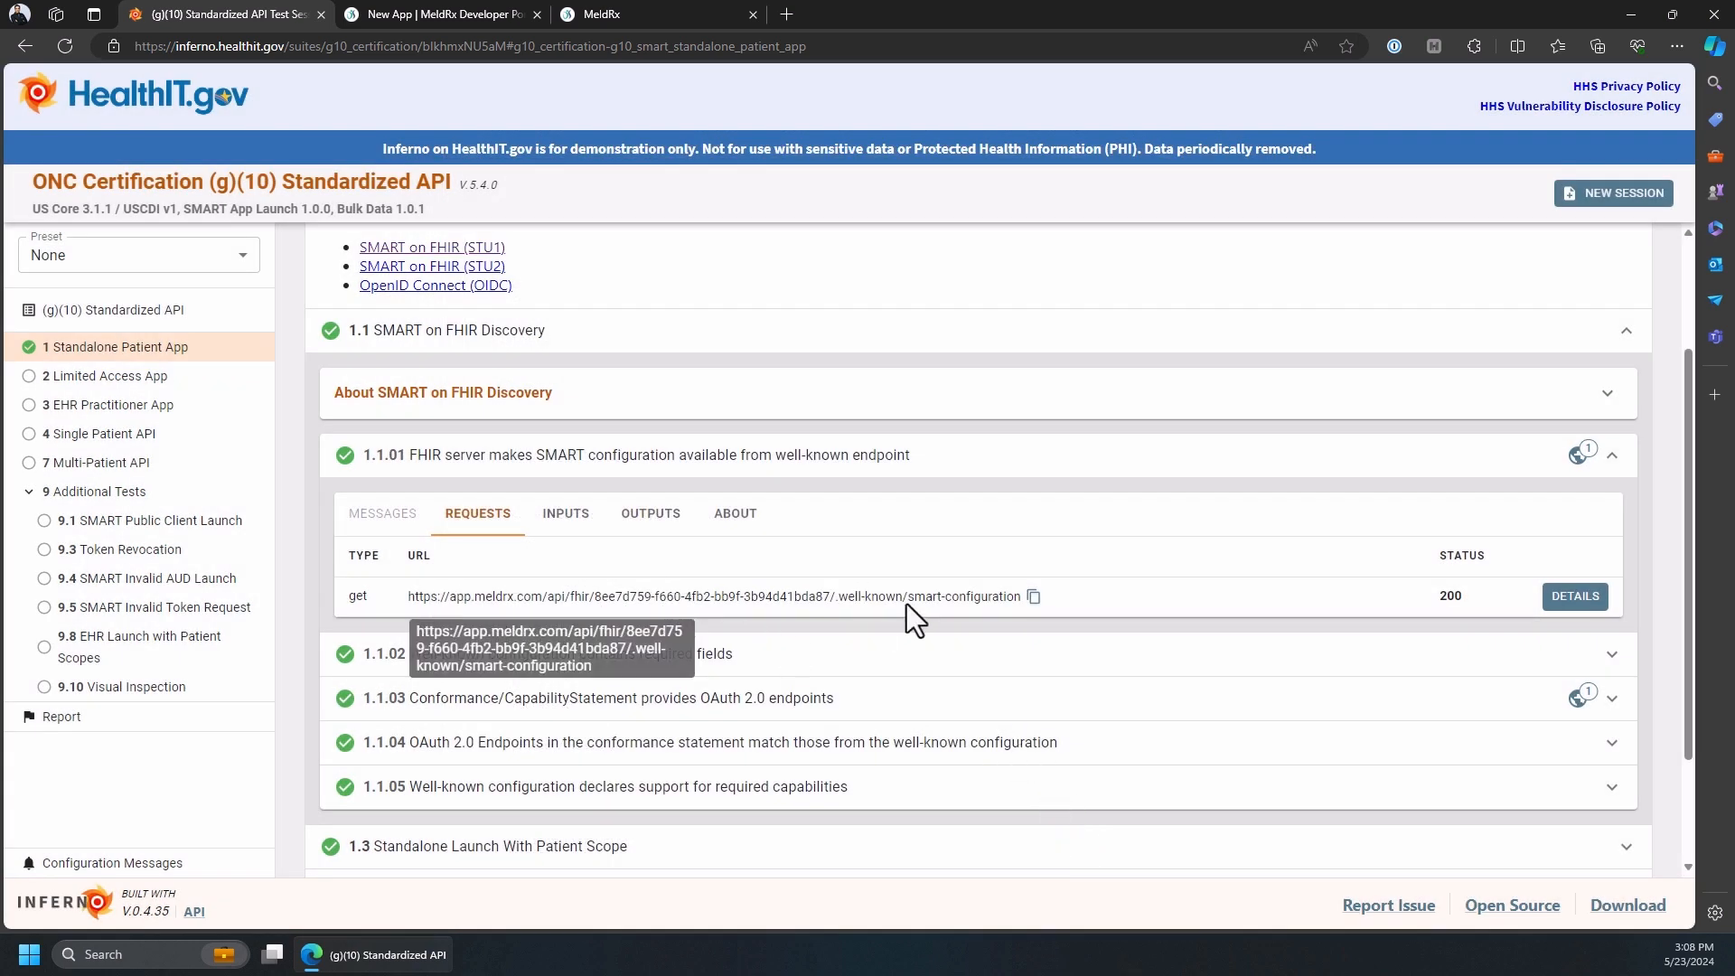
- Examine the 1.7 Unrestricted Resource Type Access tests, including the request details and response body of the 1.7.06 Condition test
scroll(904, 615, down, 3)
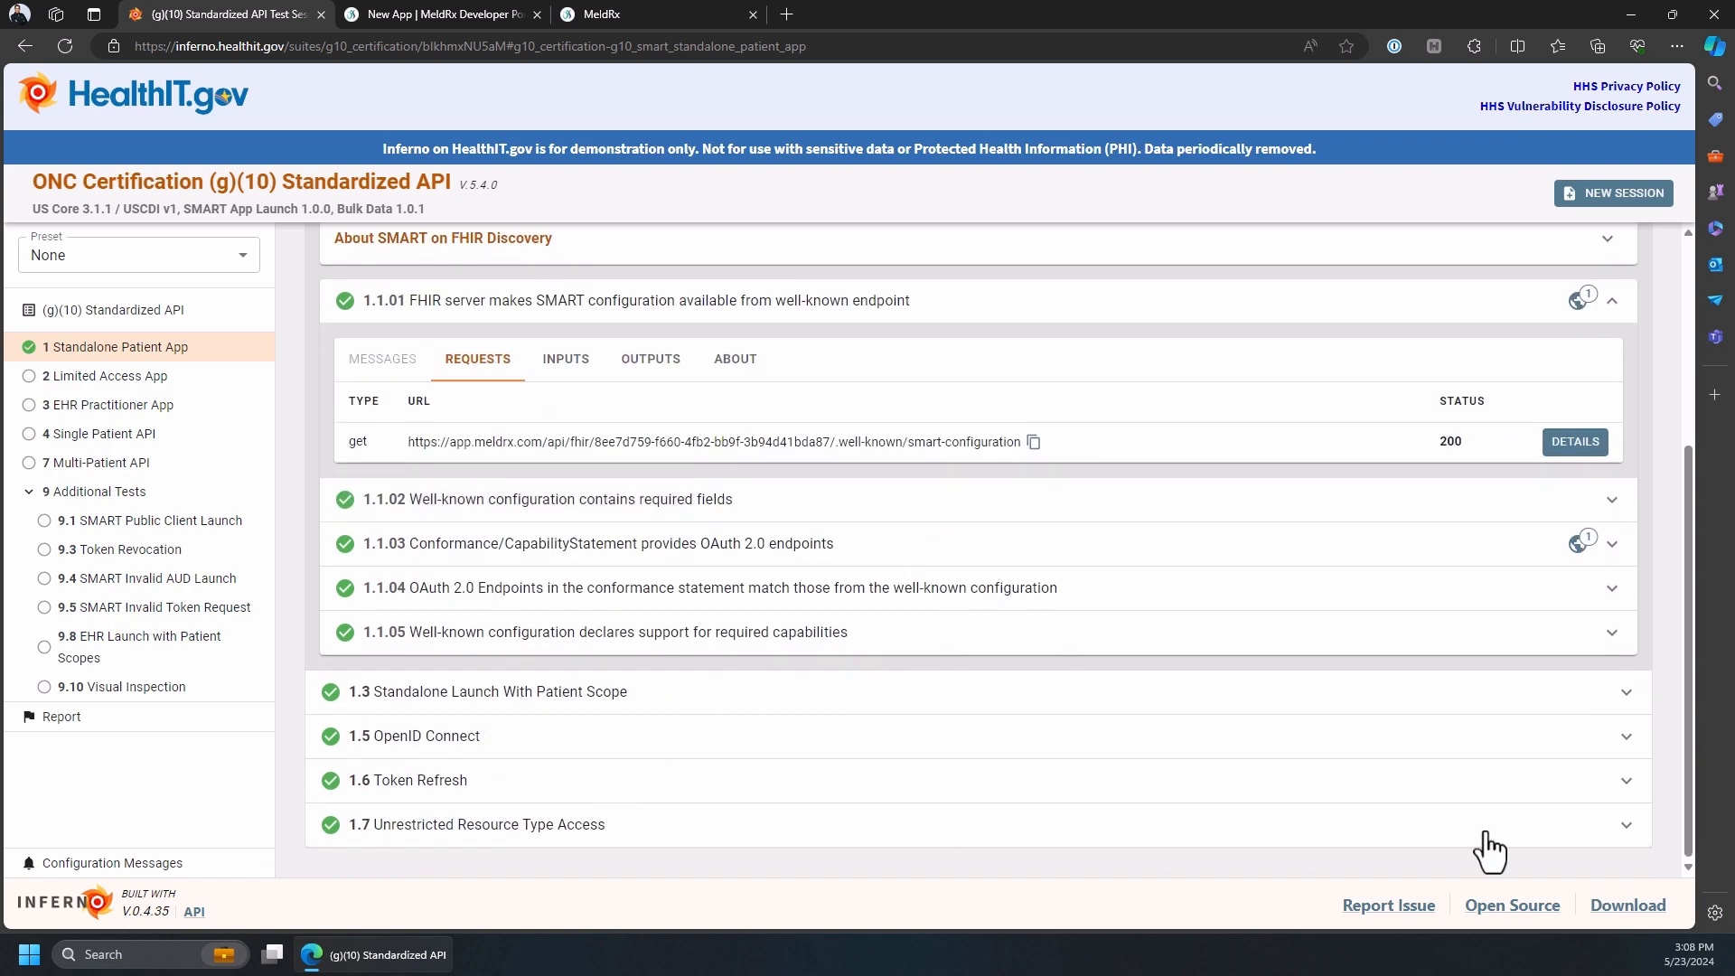
click(1626, 825)
scroll(1181, 670, down, 4)
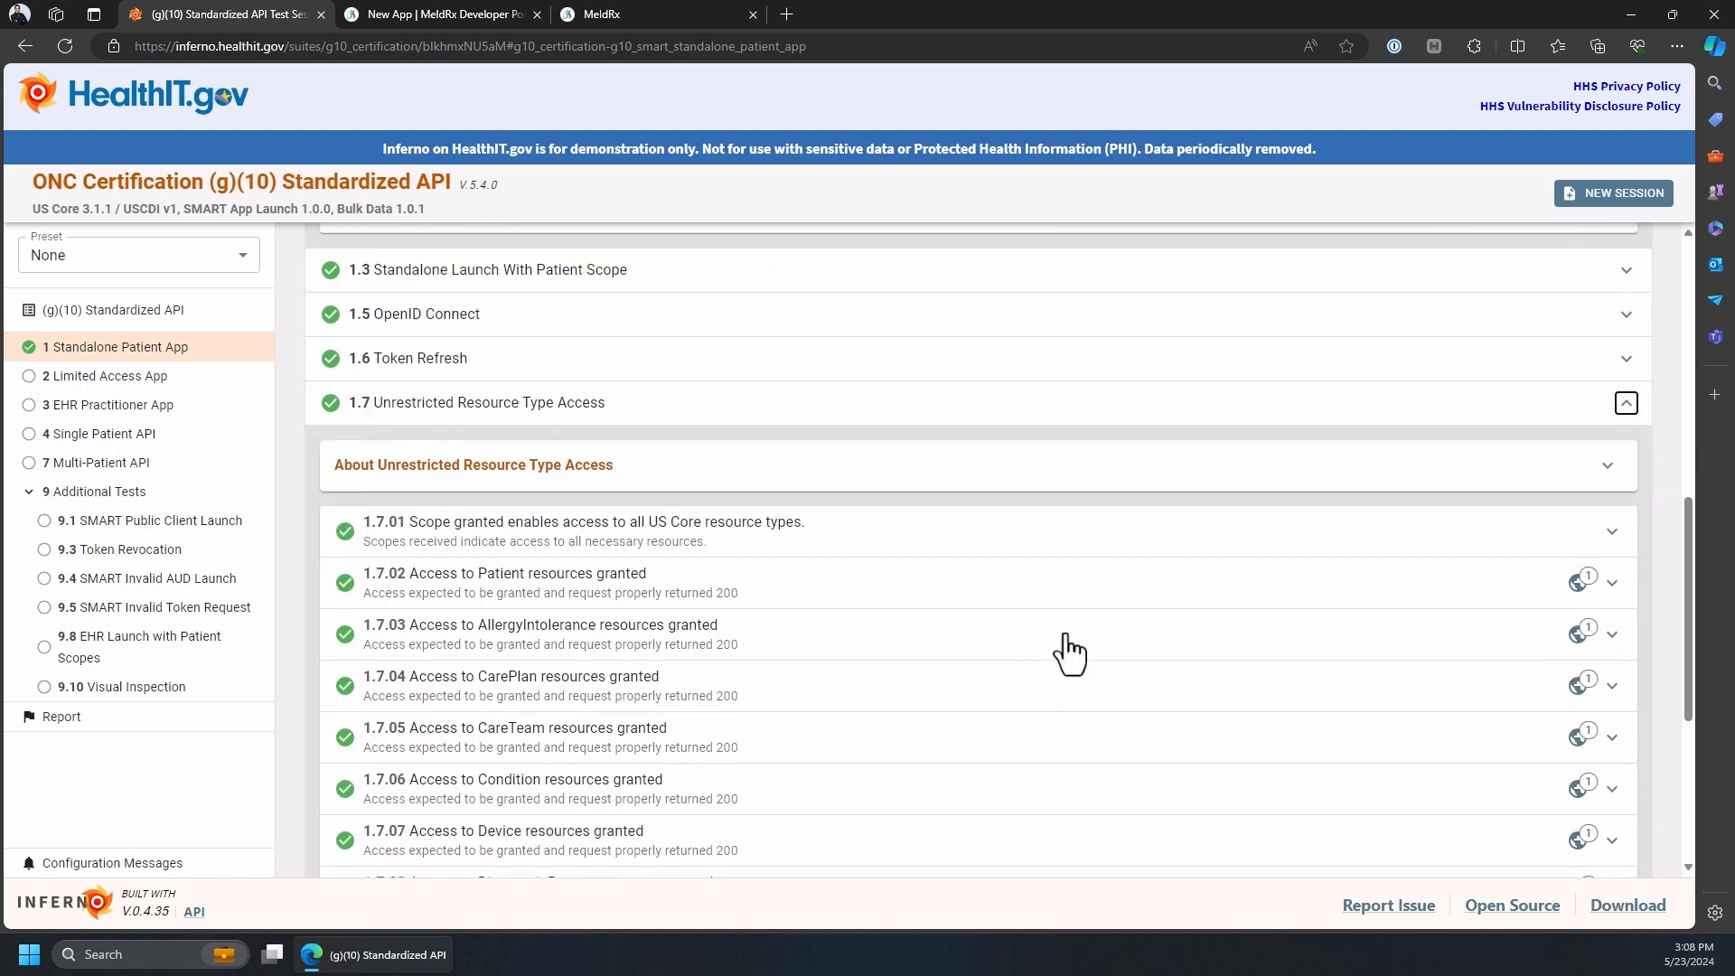
scroll(1071, 653, down, 1)
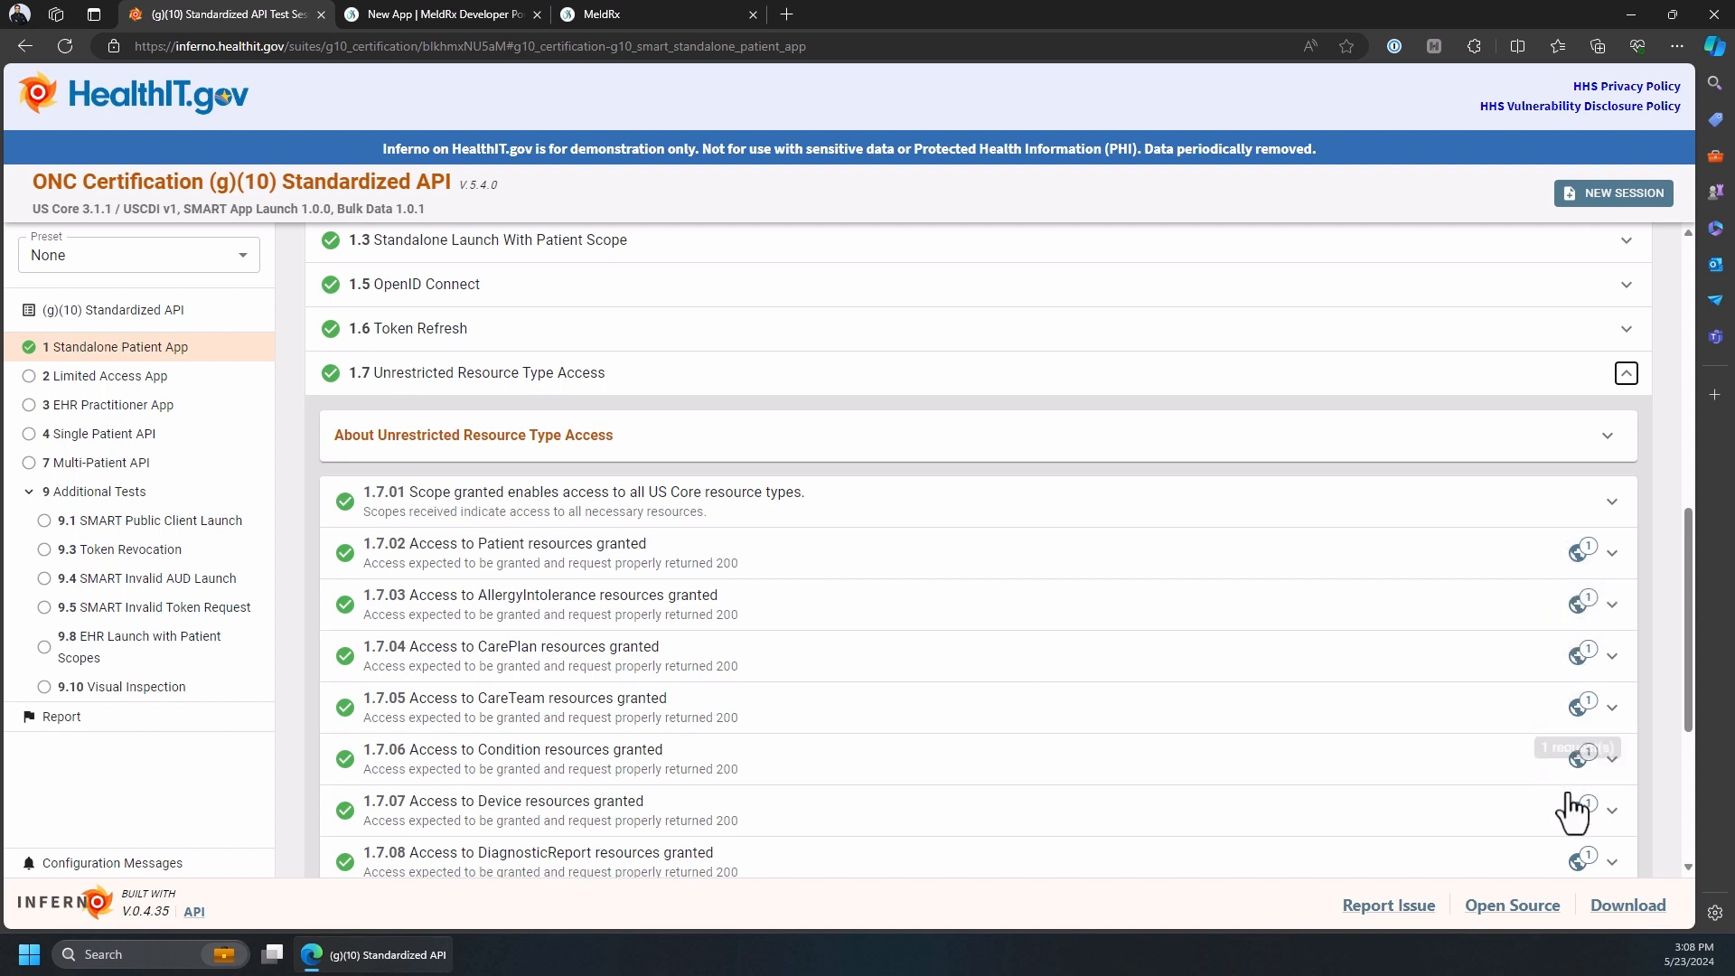
click(1579, 759)
scroll(1078, 666, down, 5)
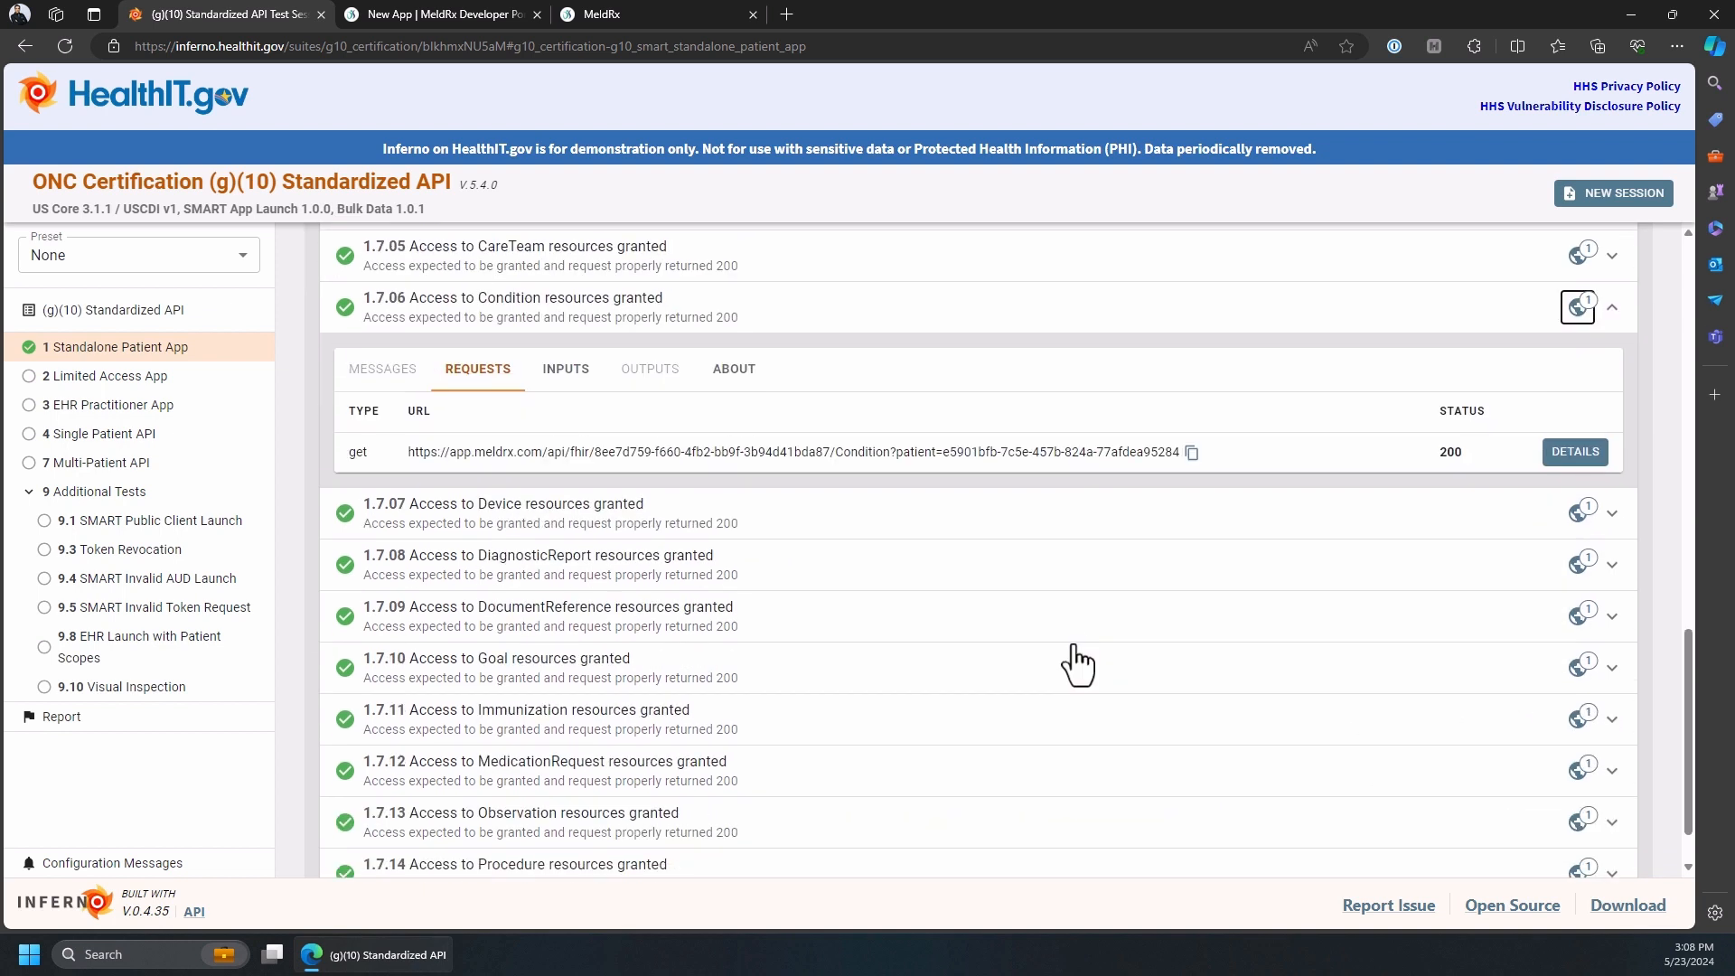
click(1568, 457)
scroll(817, 488, down, 2)
scroll(817, 488, up, 2)
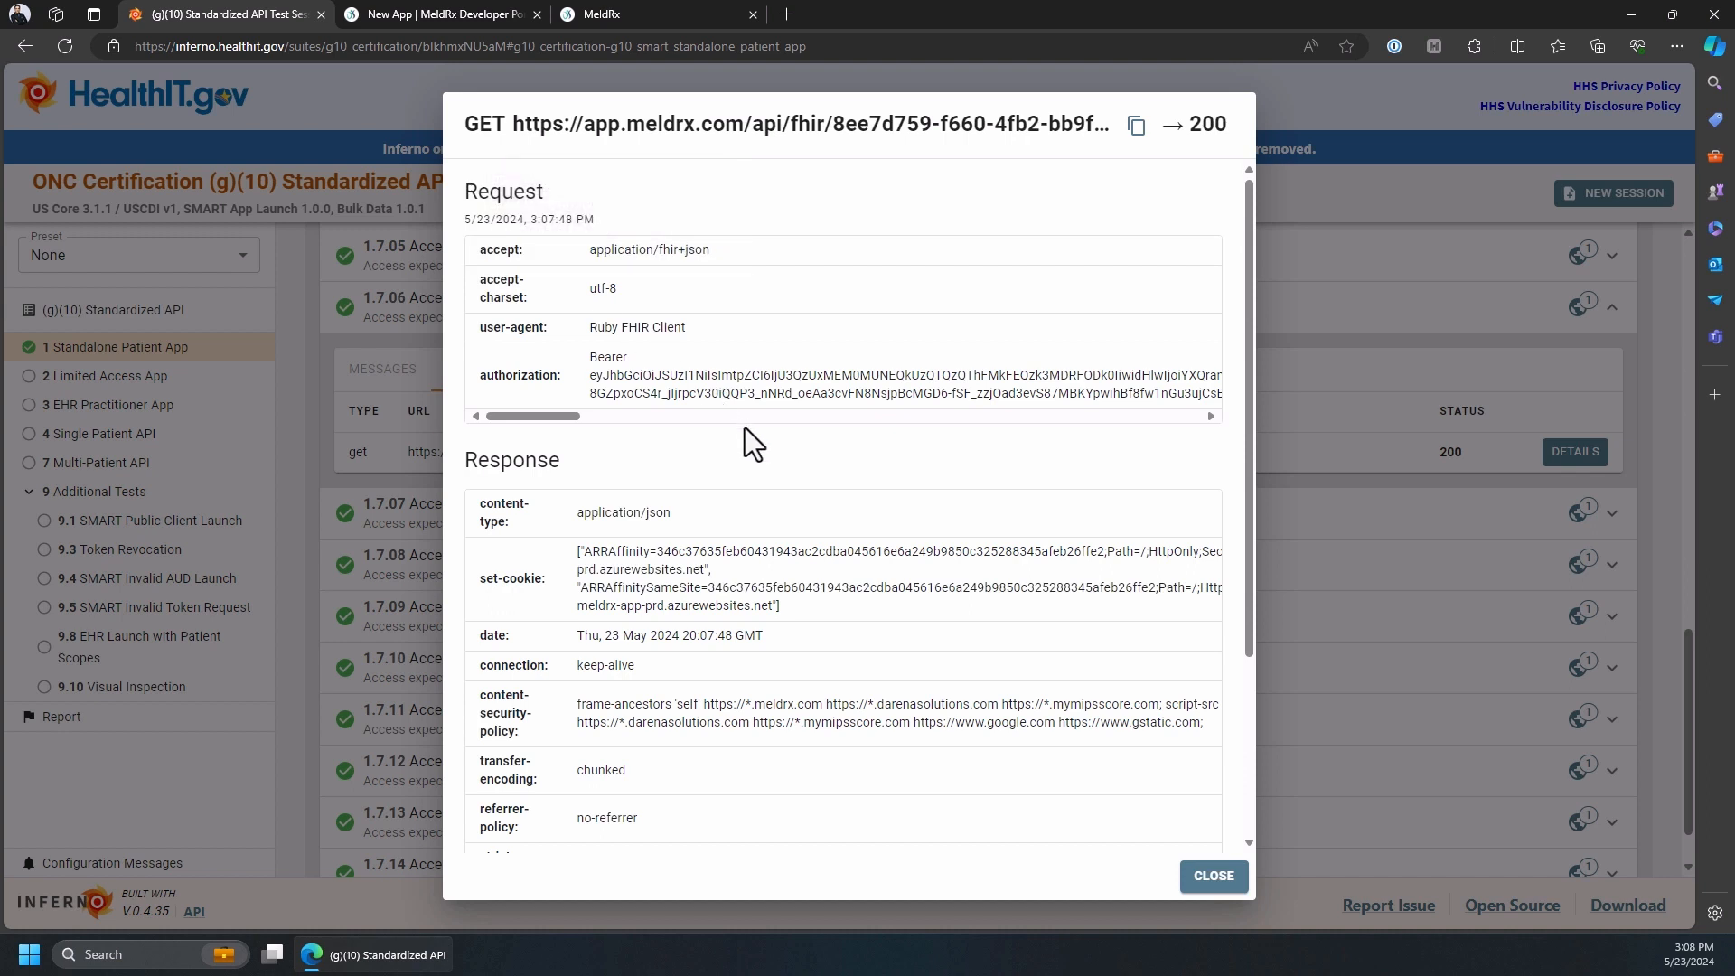
scroll(745, 427, down, 3)
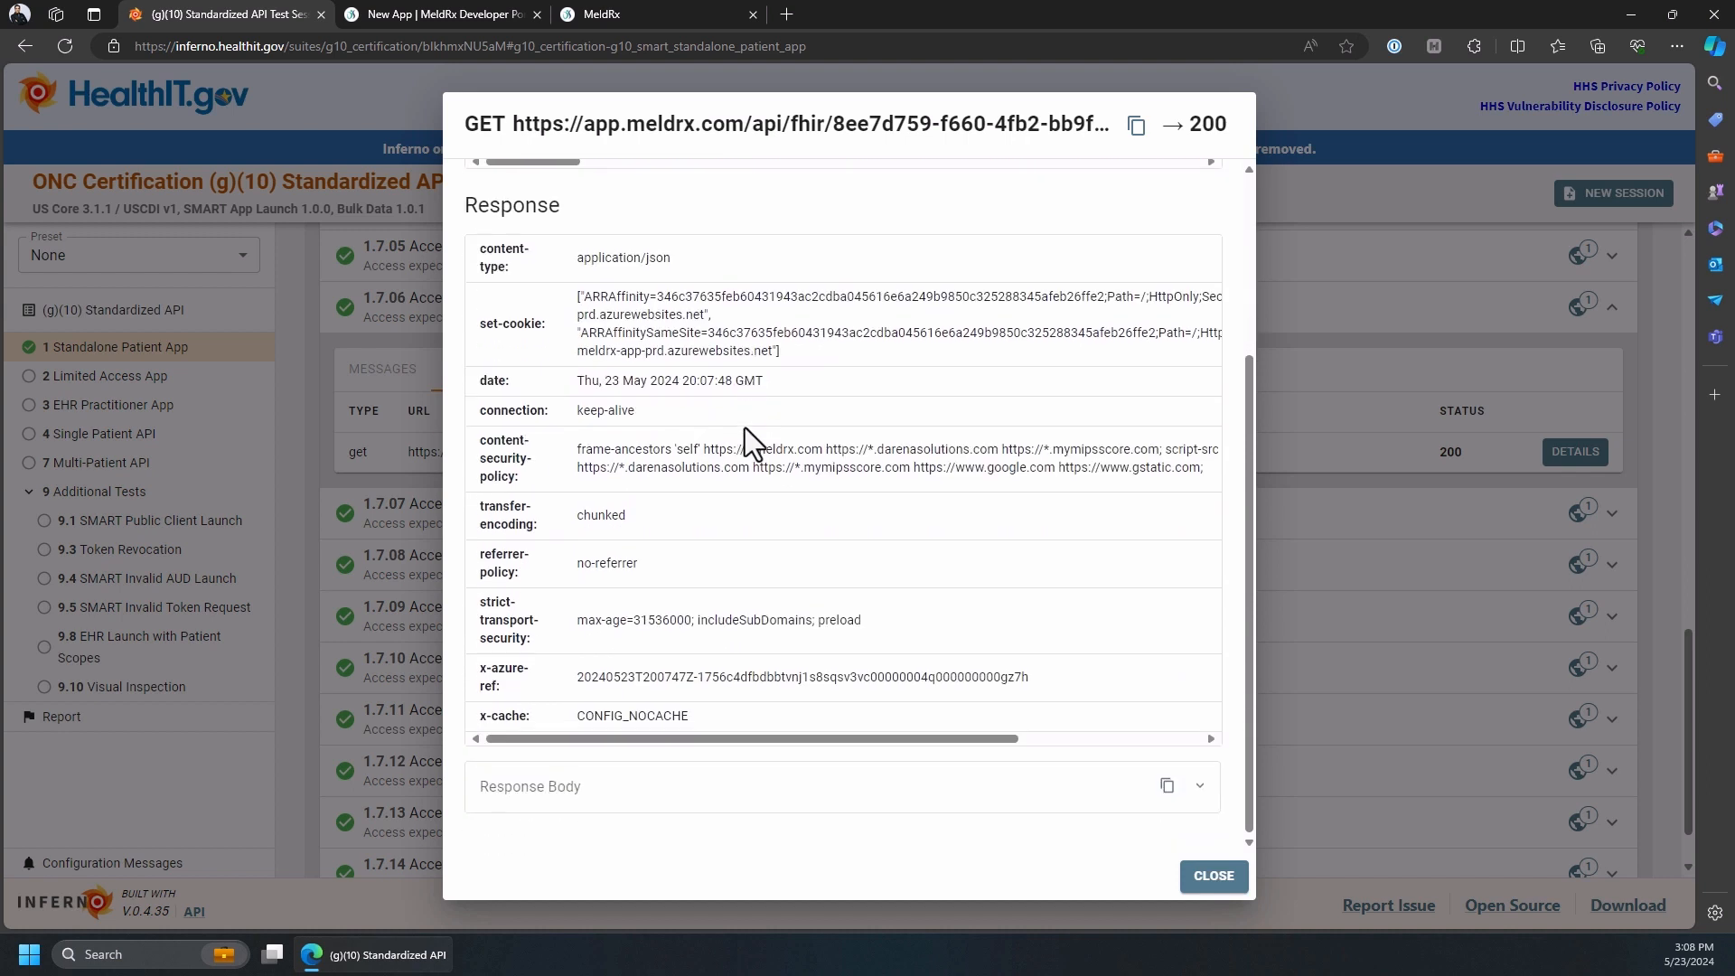
click(1200, 786)
scroll(855, 612, down, 7)
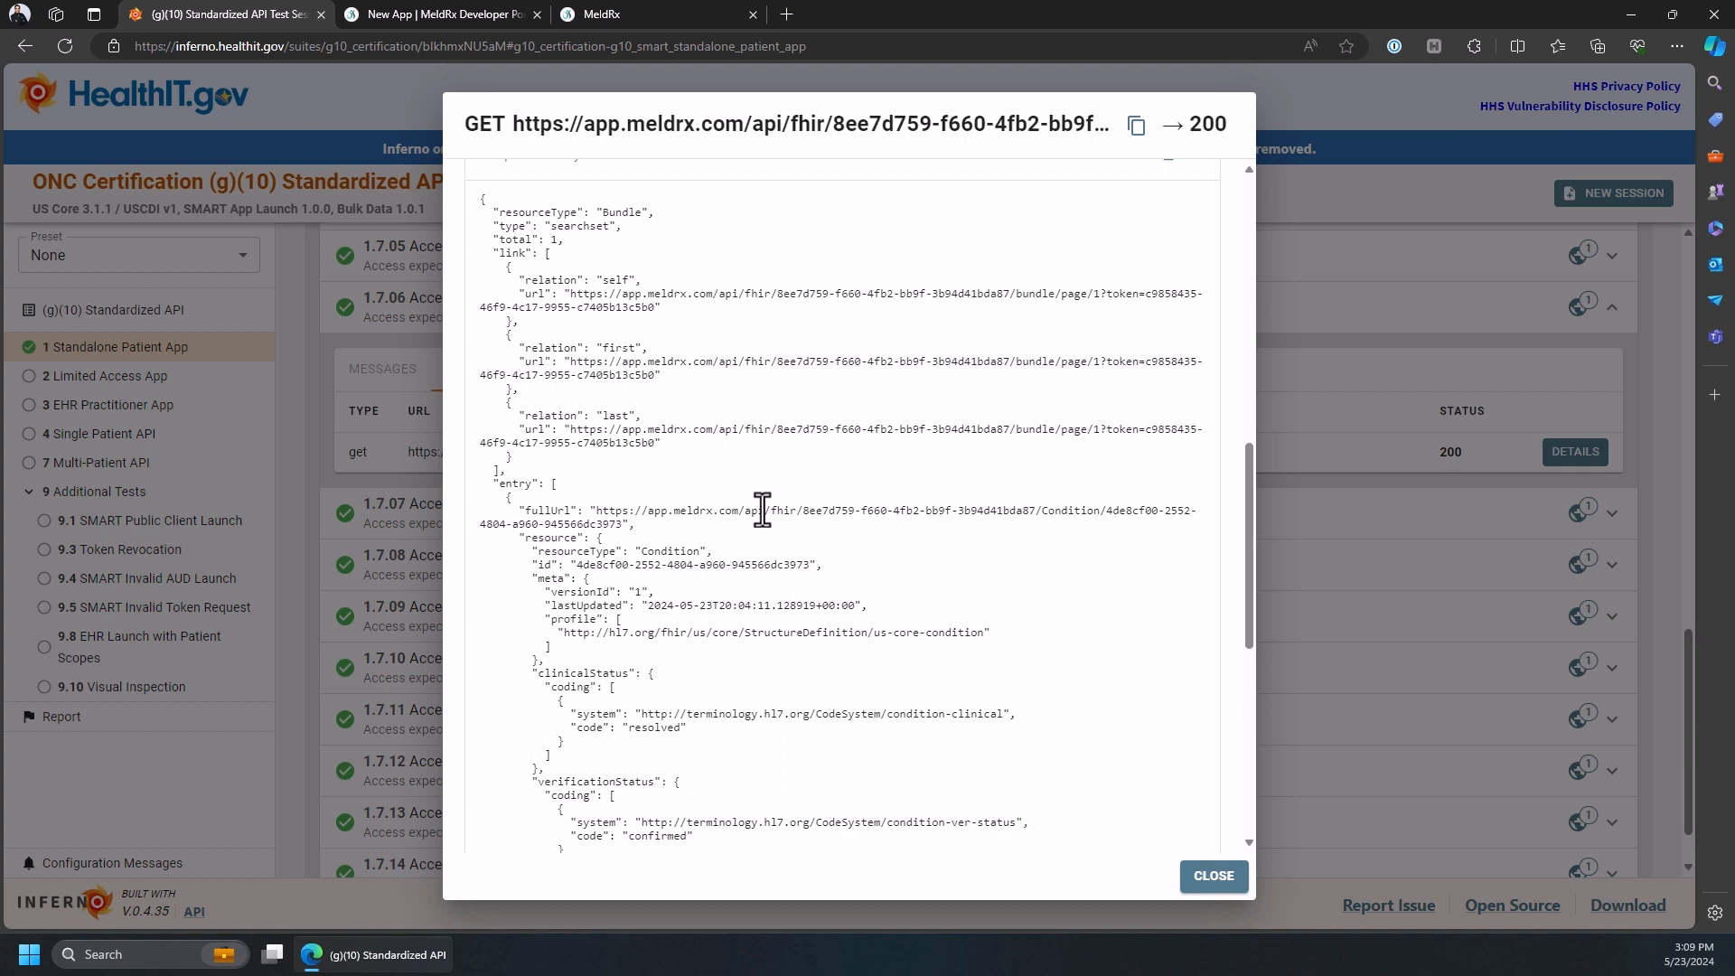
click(1214, 876)
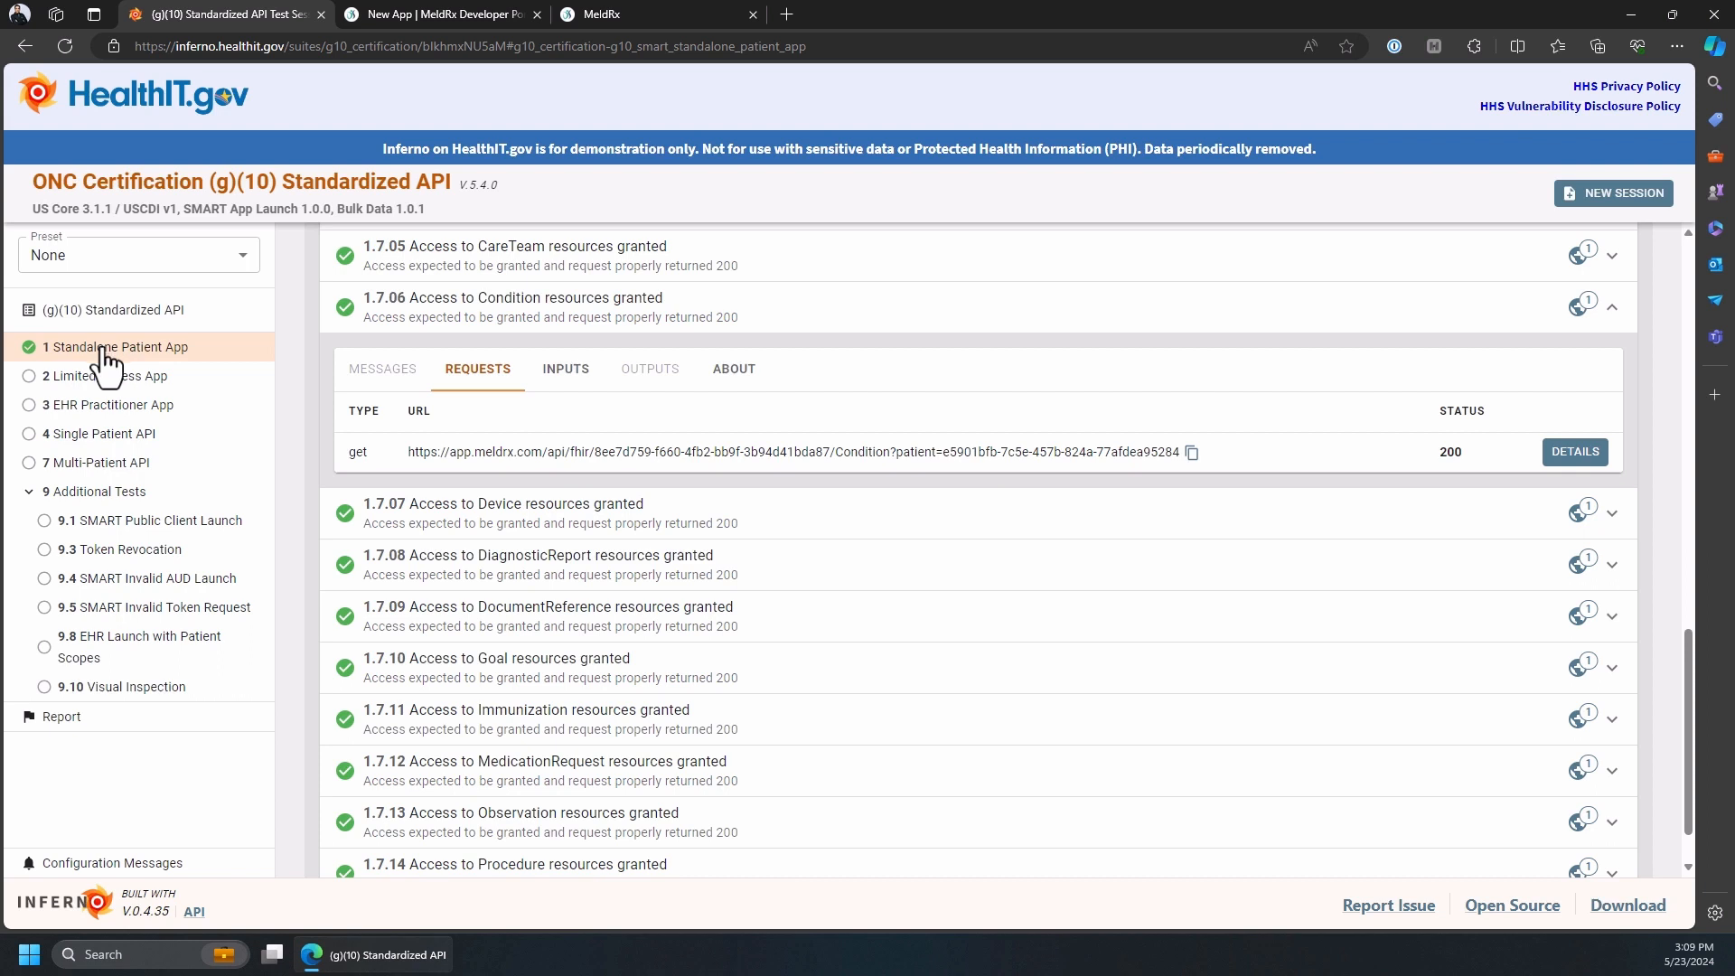
- Open the EHR Practitioner App test in Inferno, and connect to the MeldRx SMART site at smart.meldrx.com in a new tab
click(94, 417)
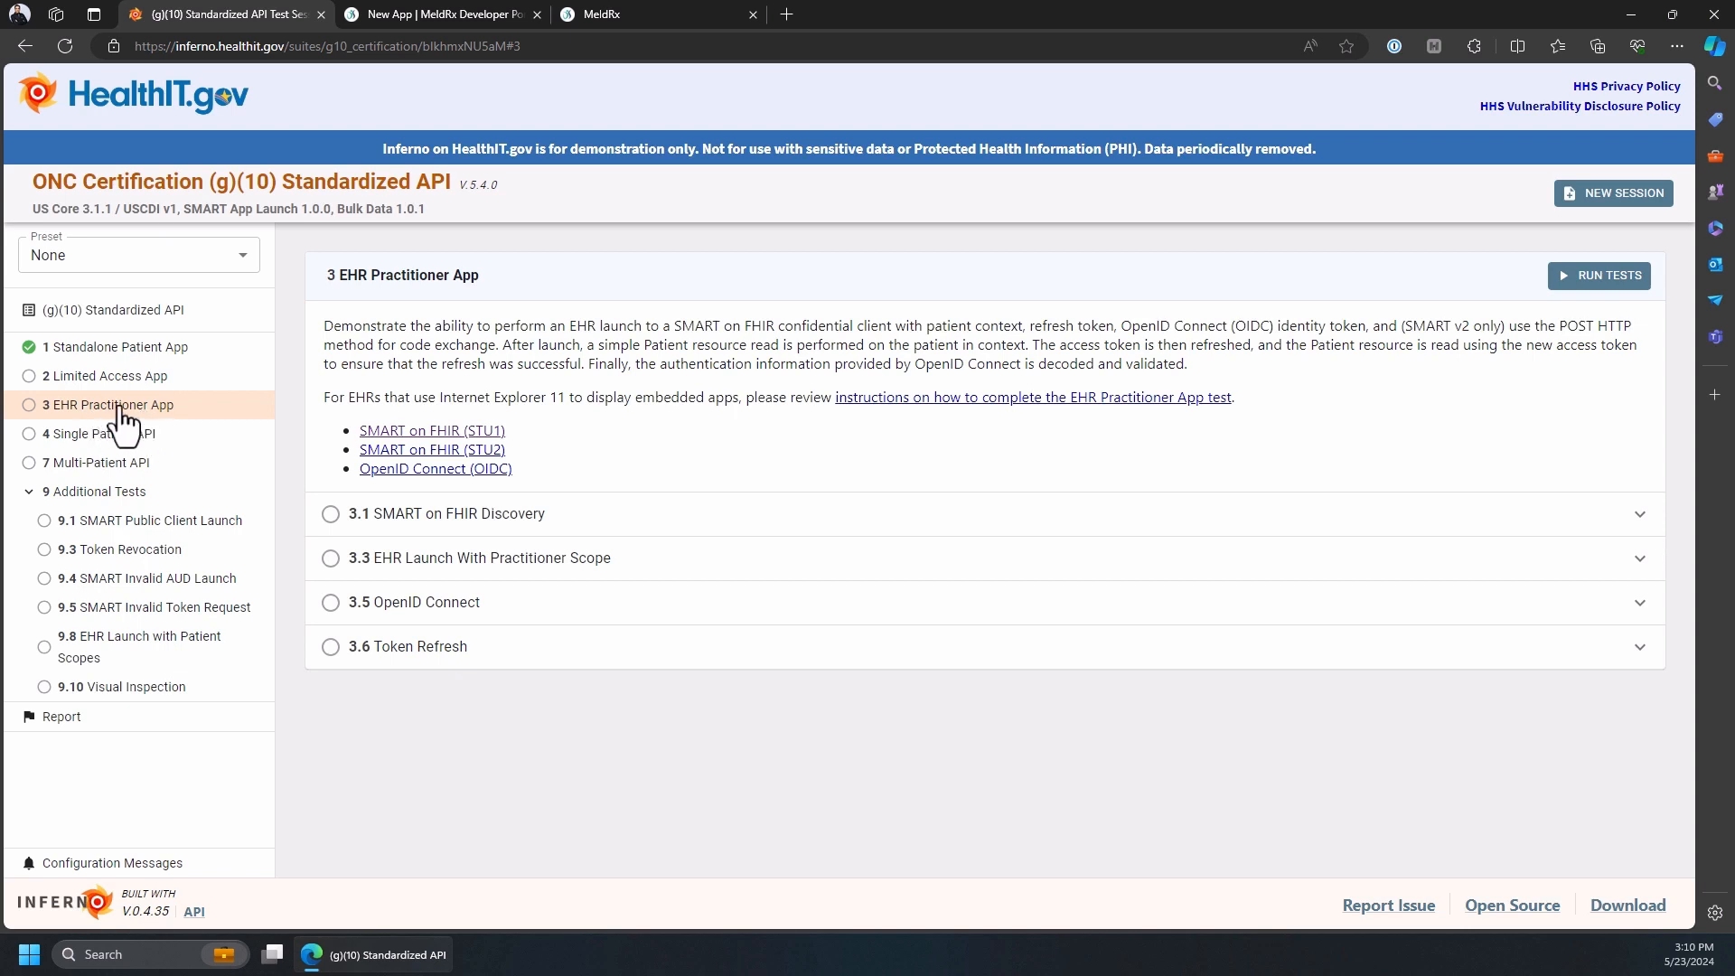
click(785, 18)
text(smart)
key(Return)
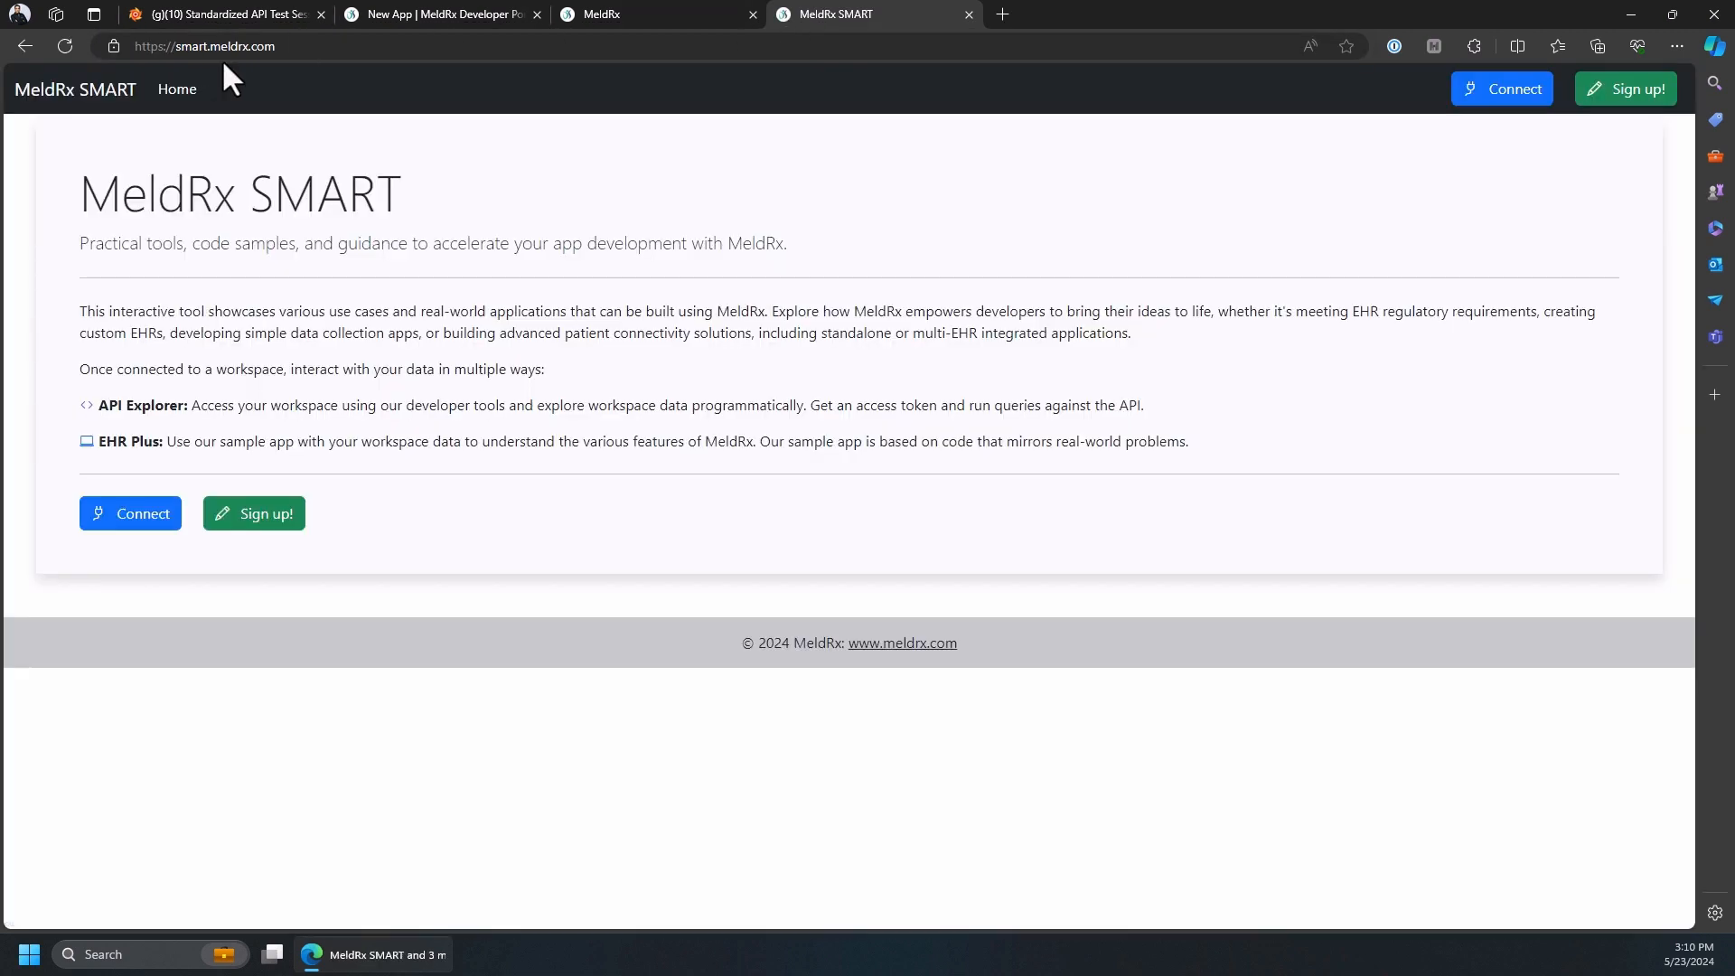
click(134, 522)
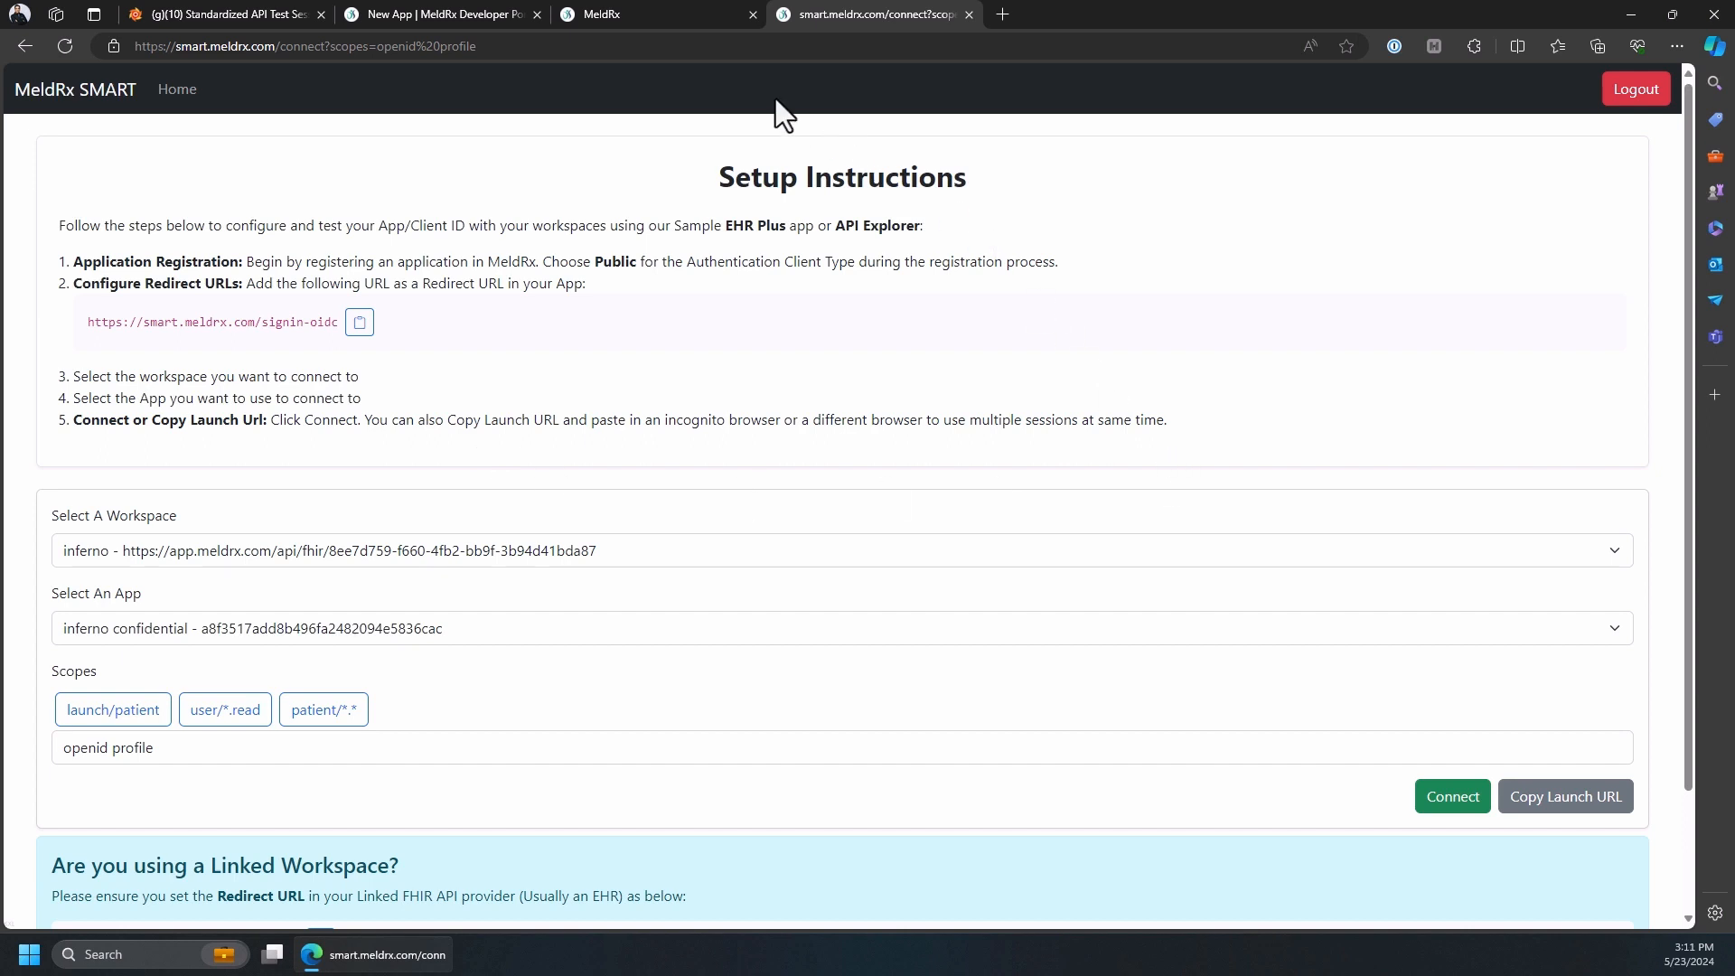
- Start registering a new app in the MeldRx Developer Portal, named EHR, with Provider as its user type
click(454, 12)
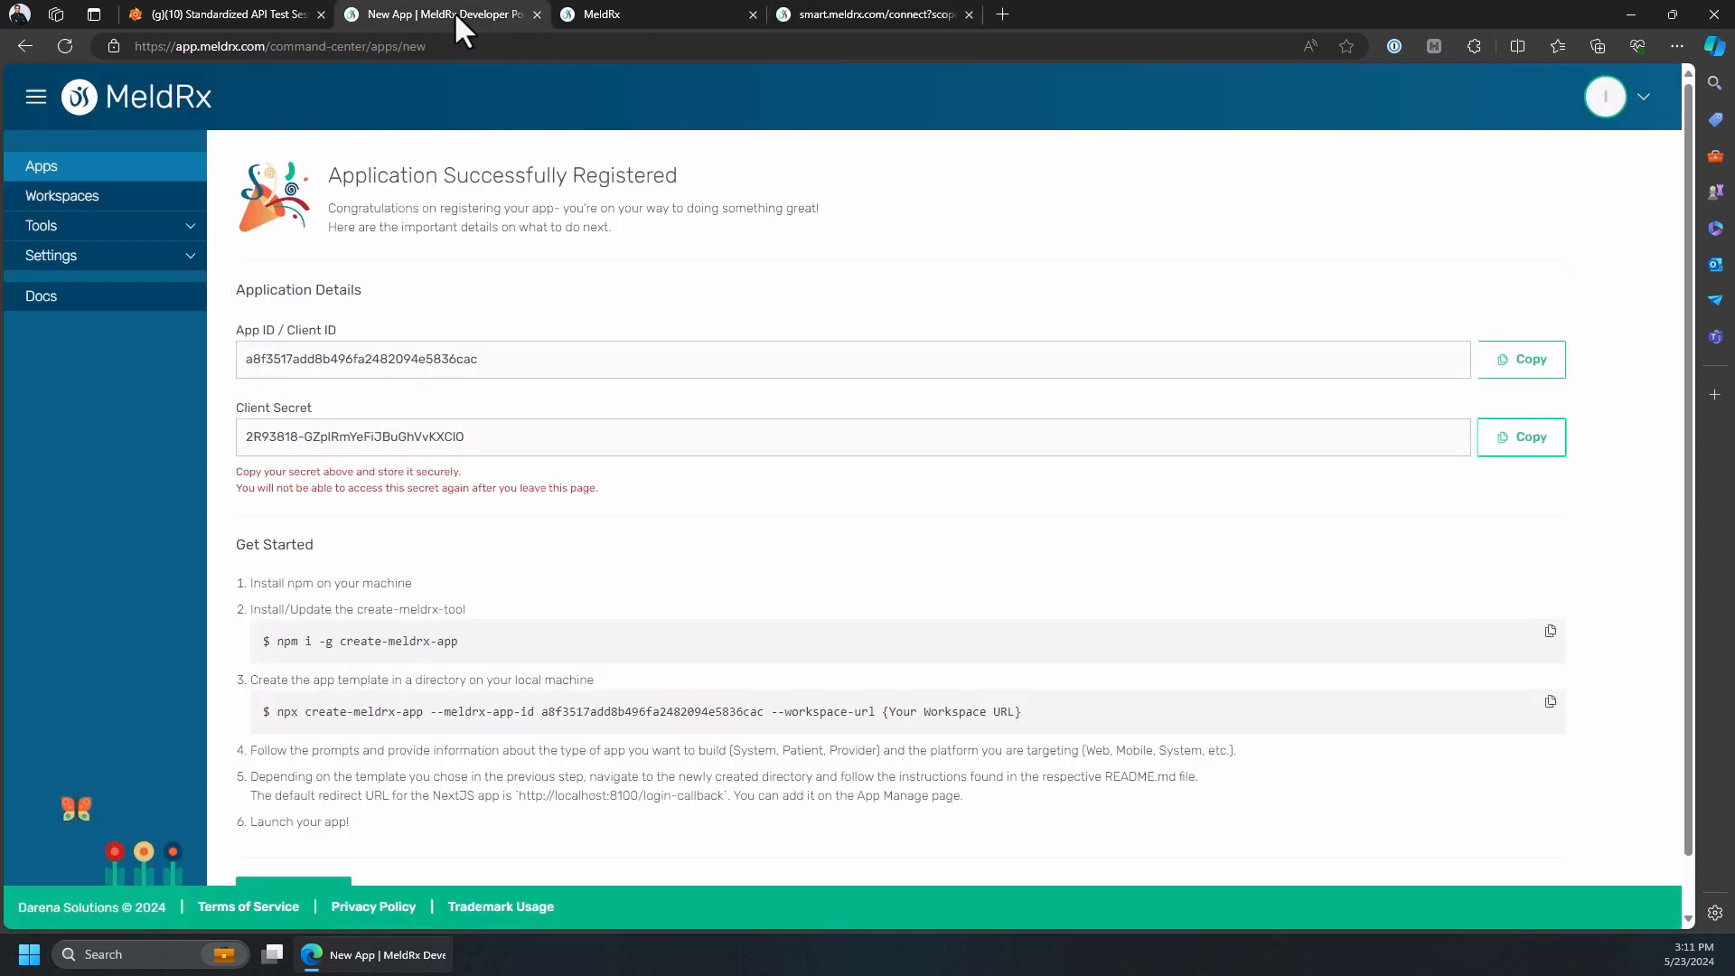
click(86, 170)
click(304, 282)
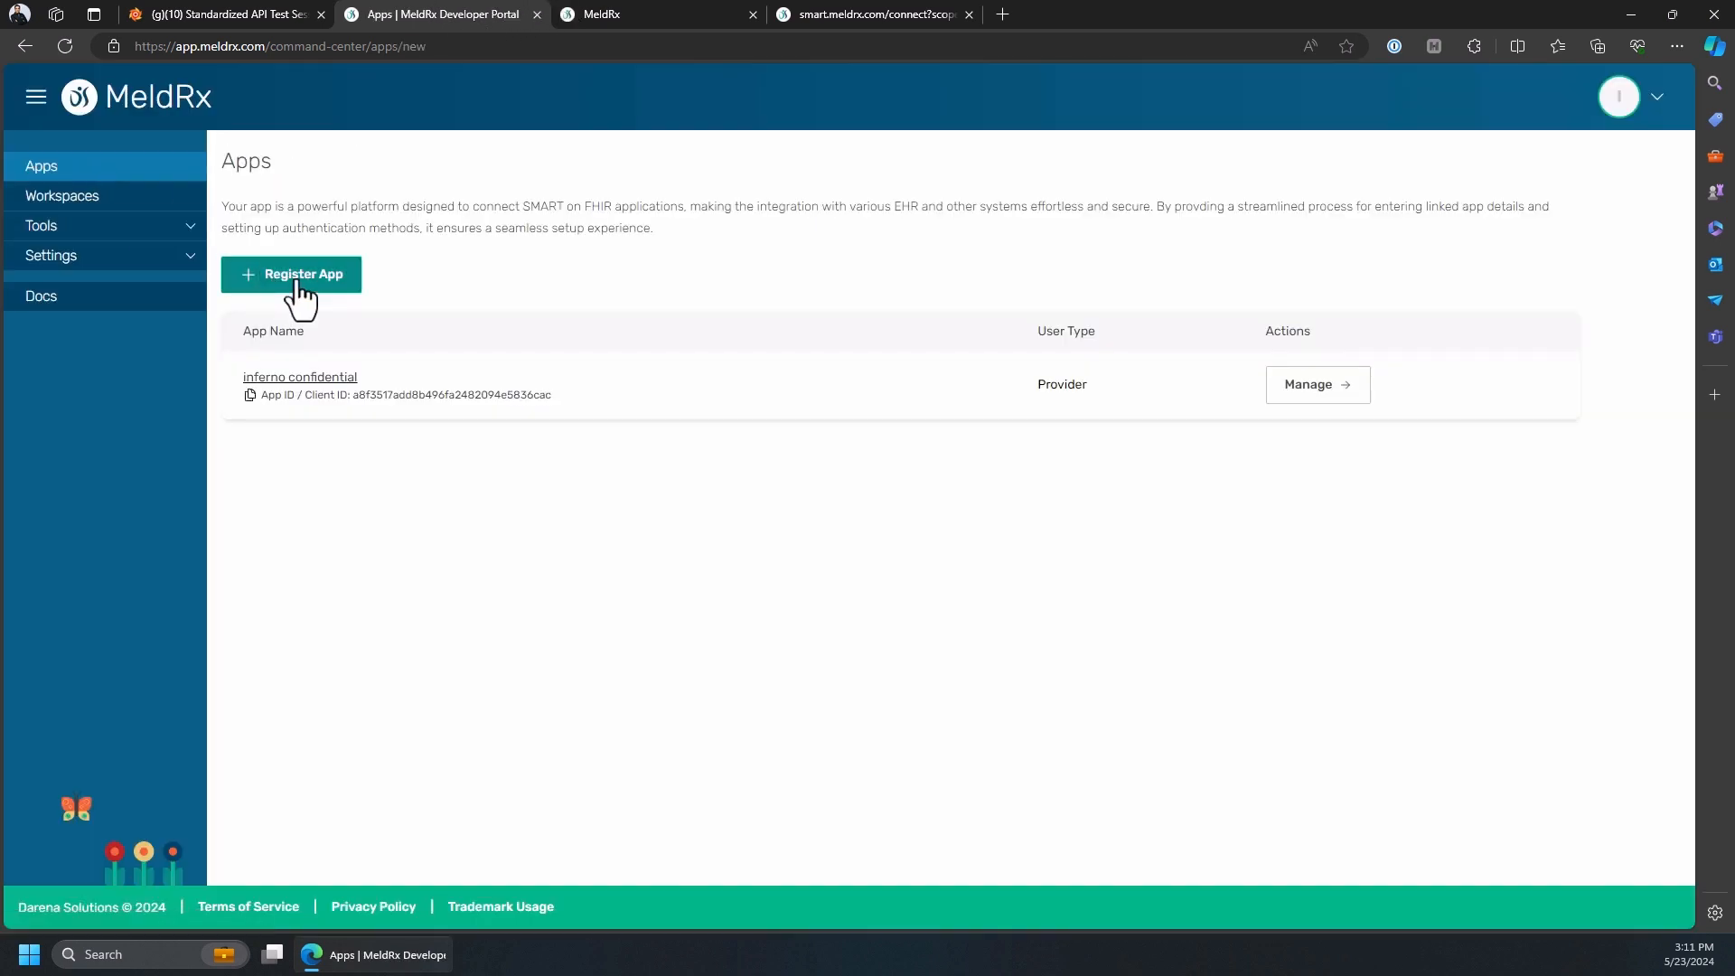
click(764, 351)
text(EHR)
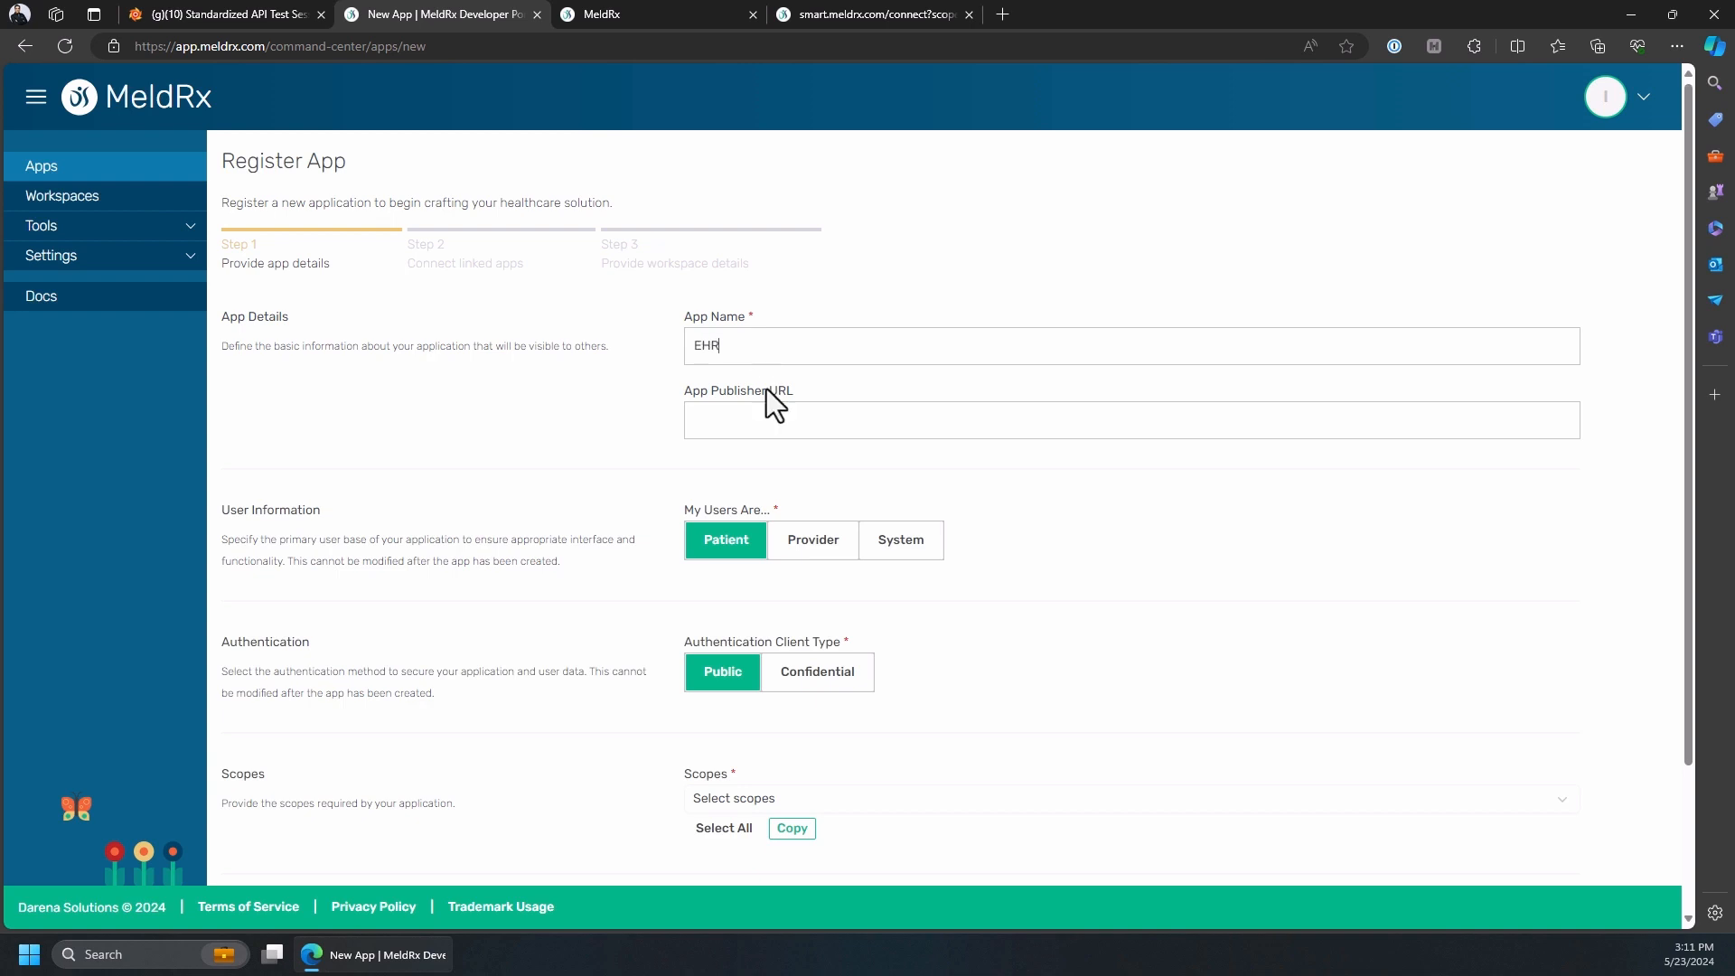
click(805, 553)
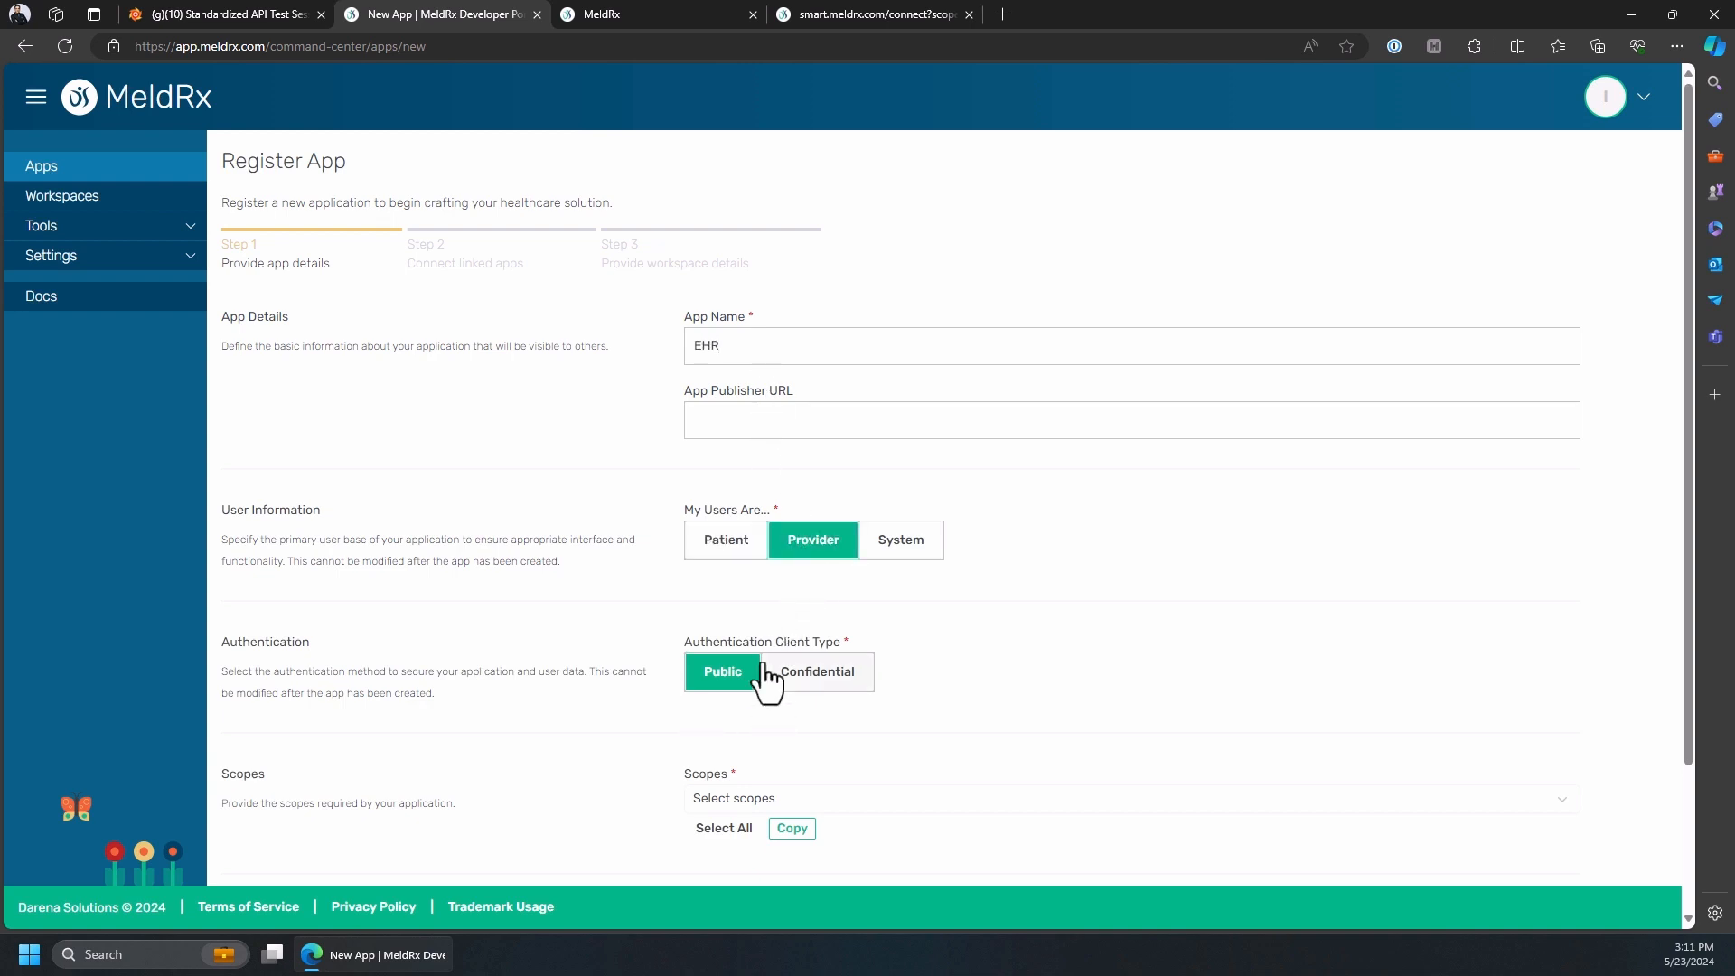
- Add the scopes profile, openid and patient/*.* to the EHR app
scroll(714, 705, down, 1)
click(714, 708)
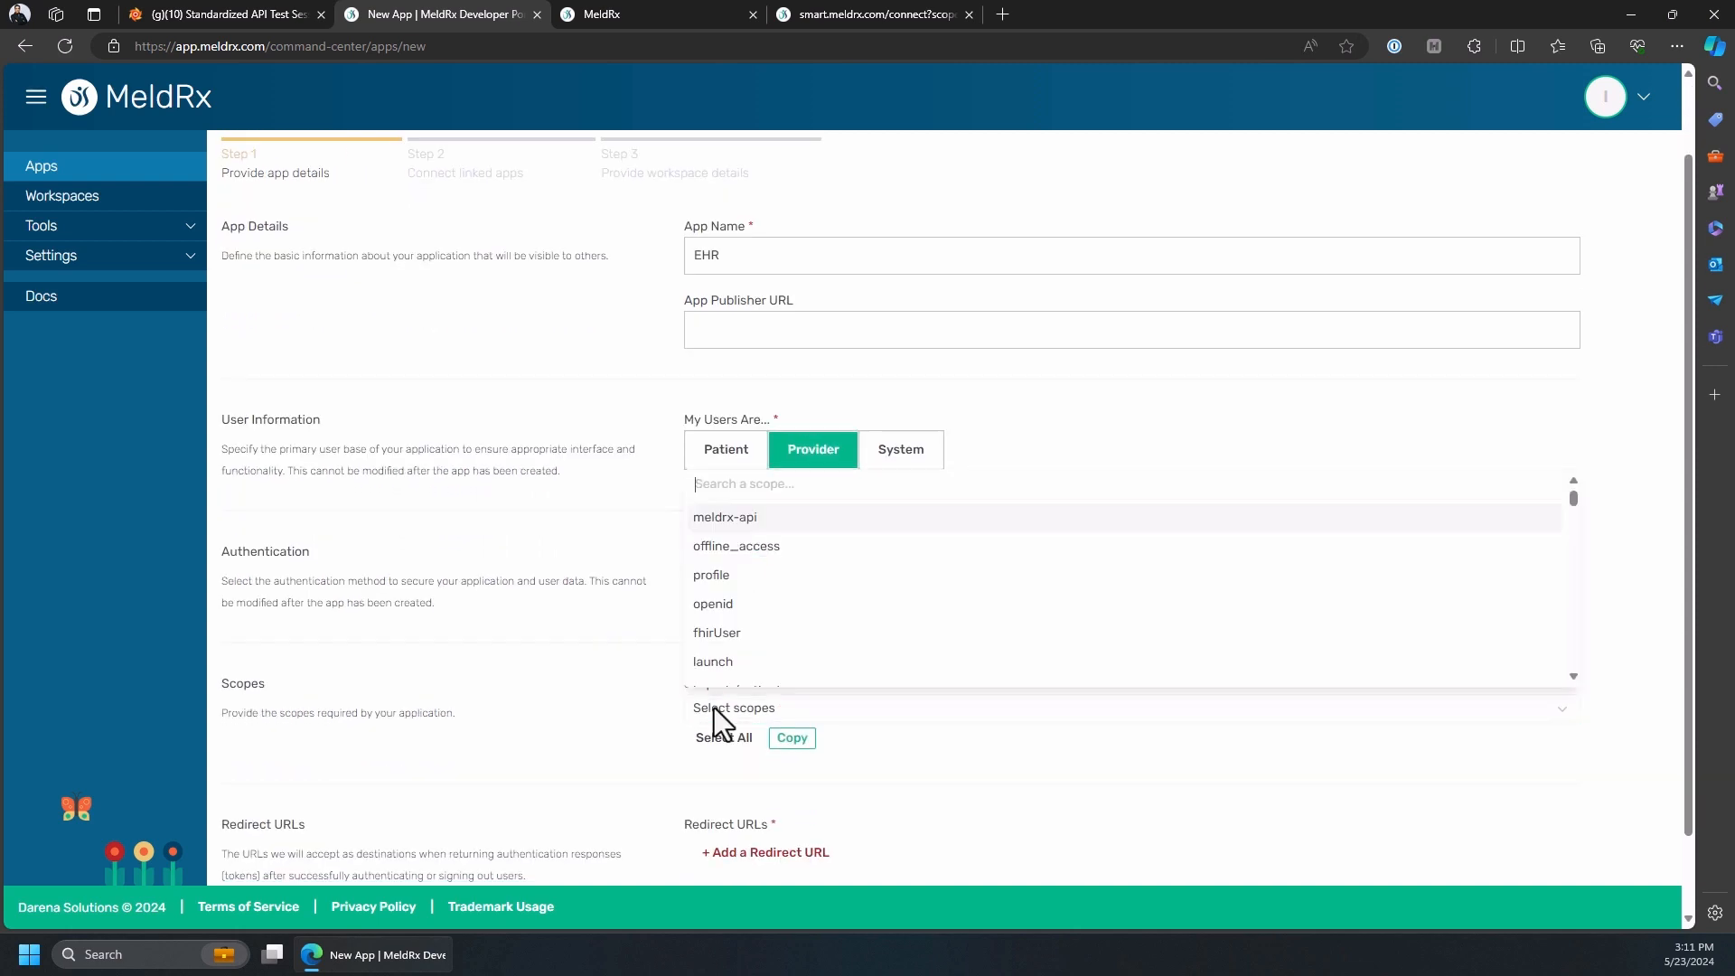
click(734, 586)
click(732, 606)
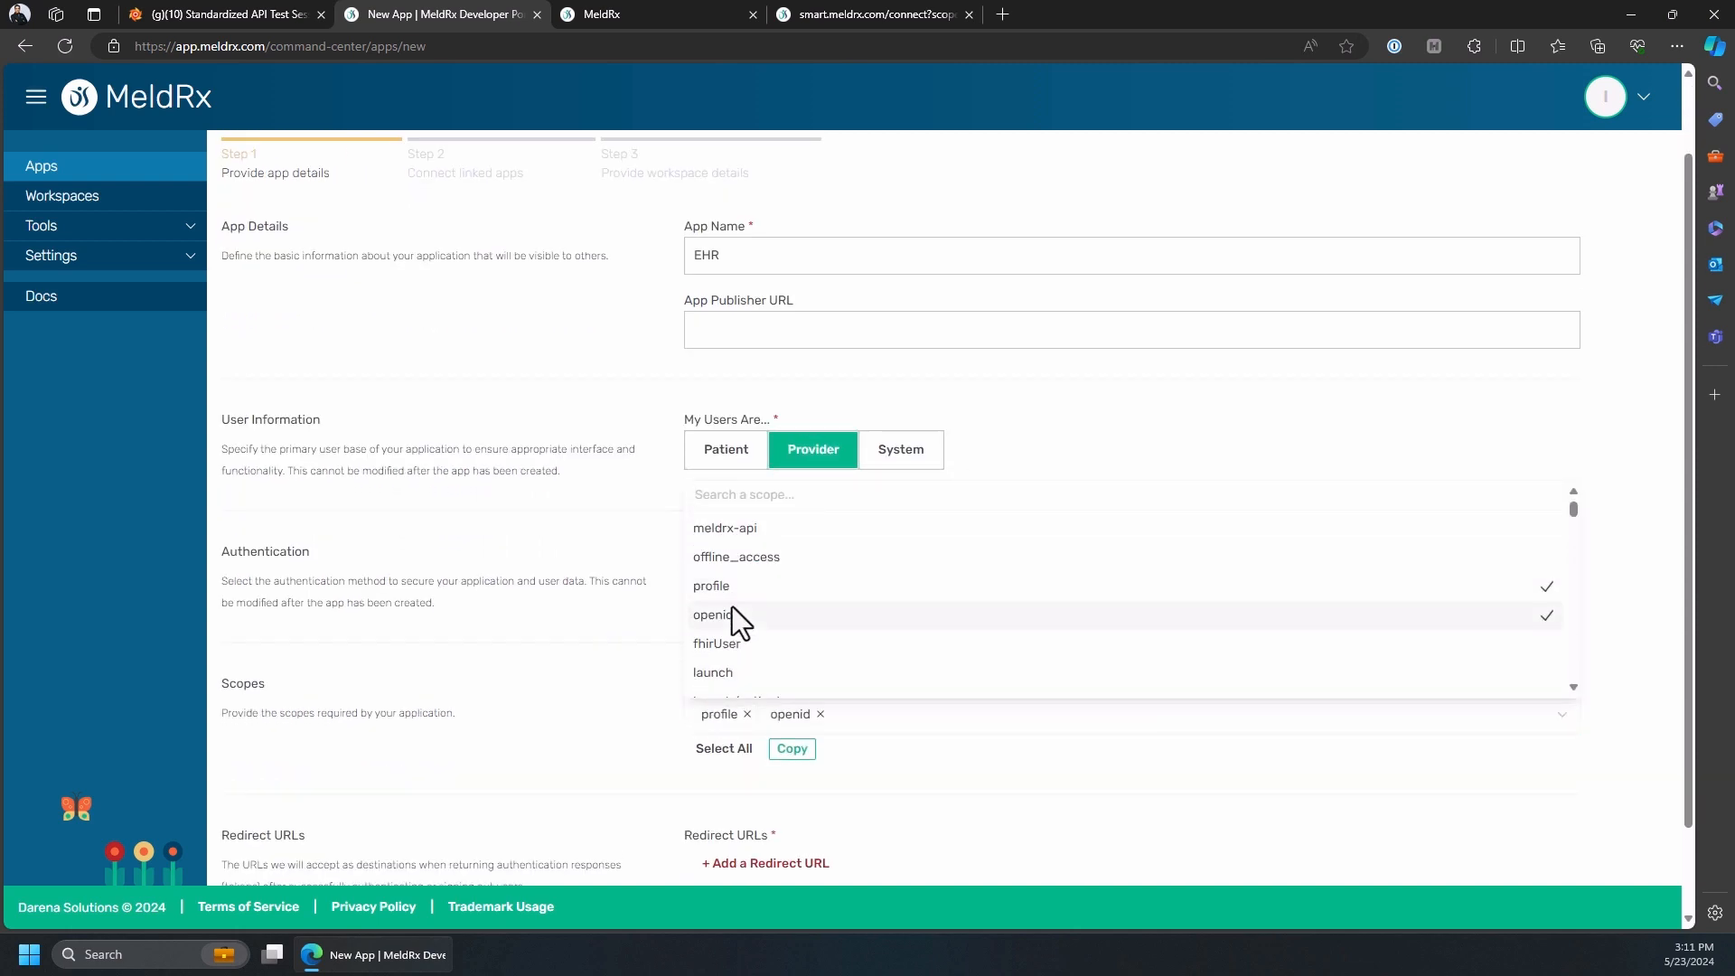
text(pati)
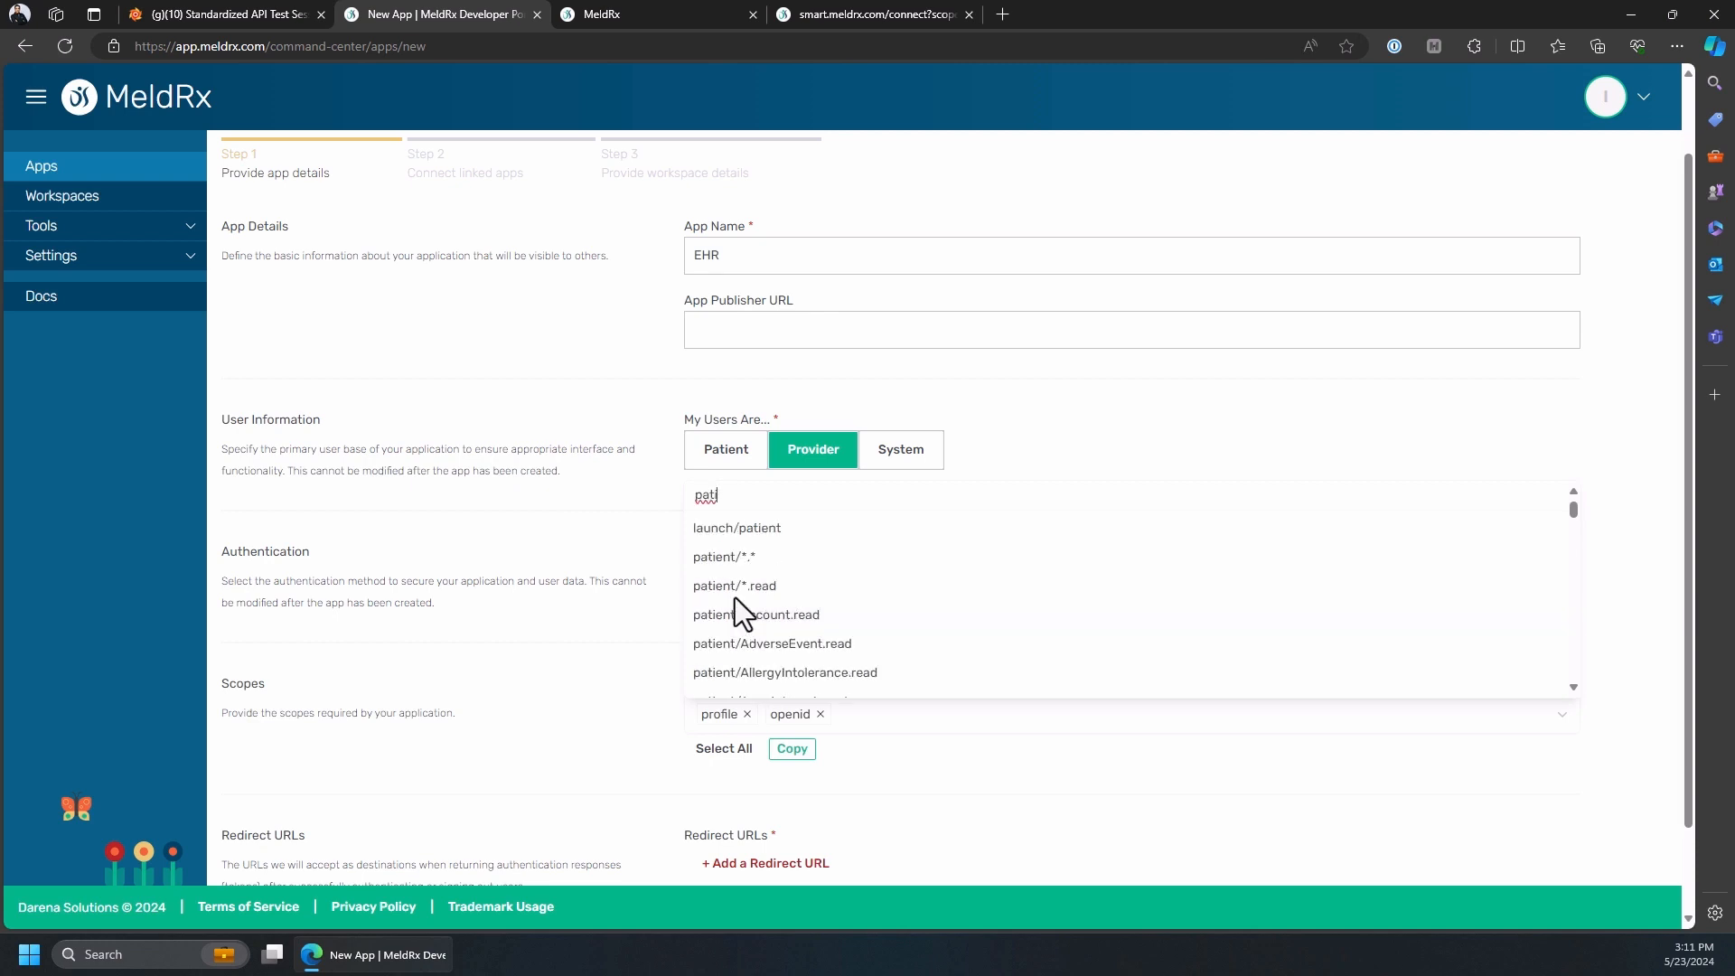
click(752, 555)
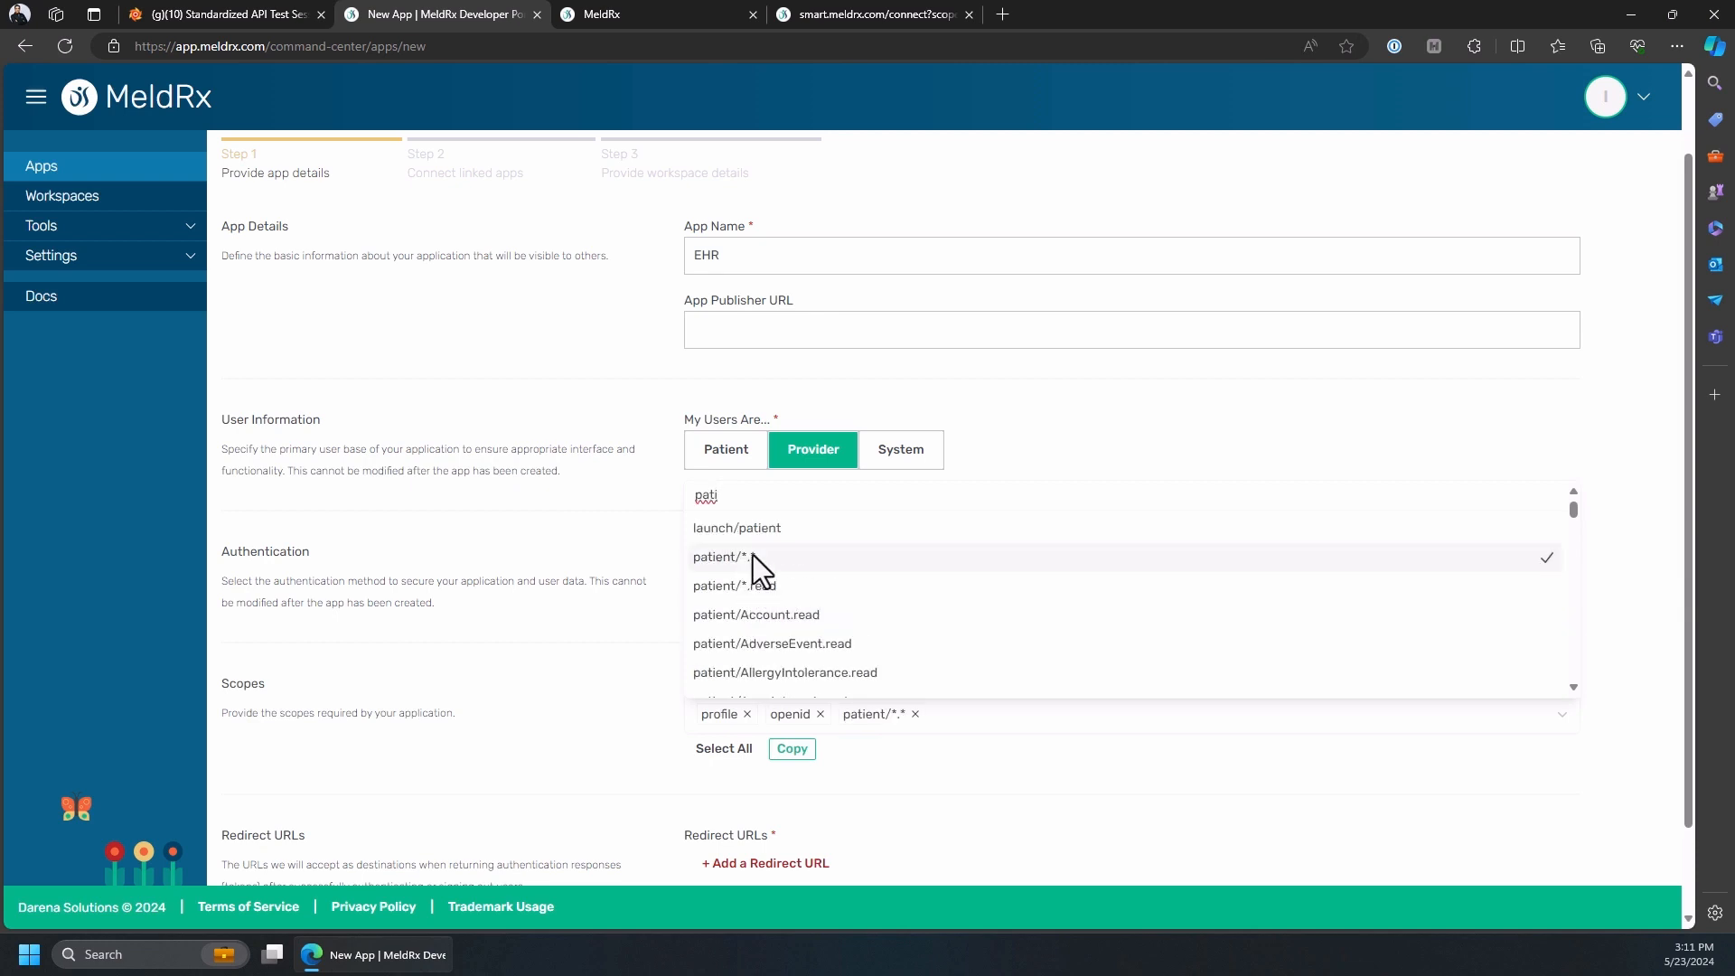
click(1007, 779)
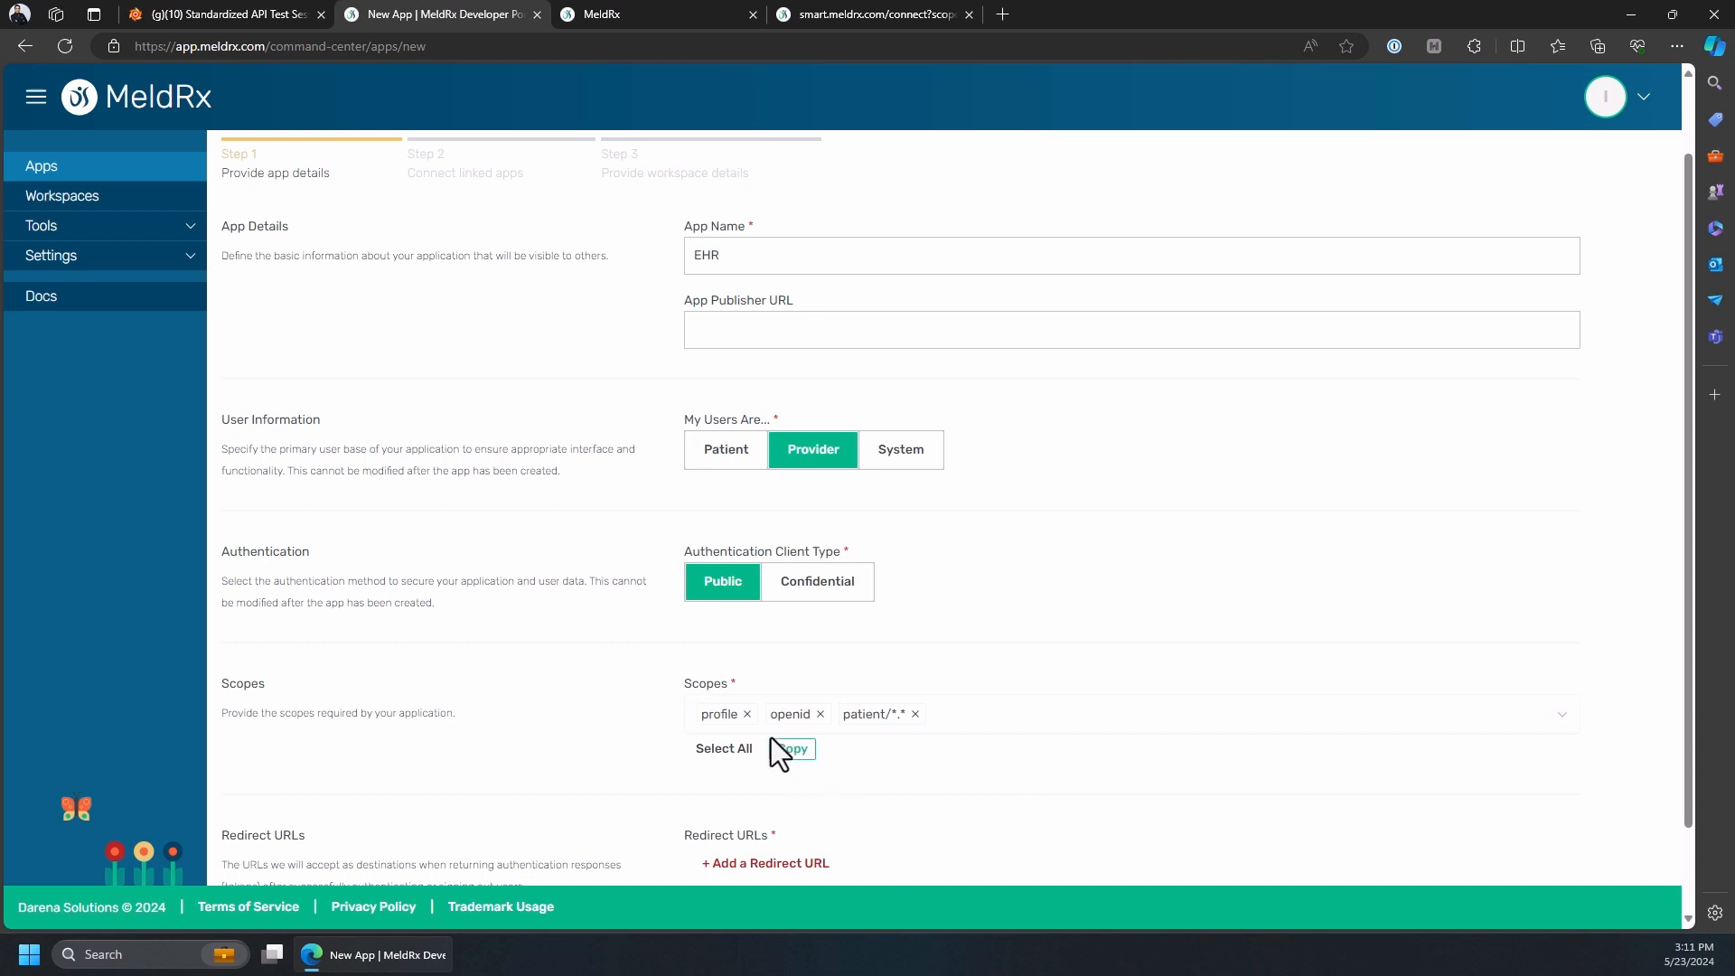
scroll(973, 718, down, 1)
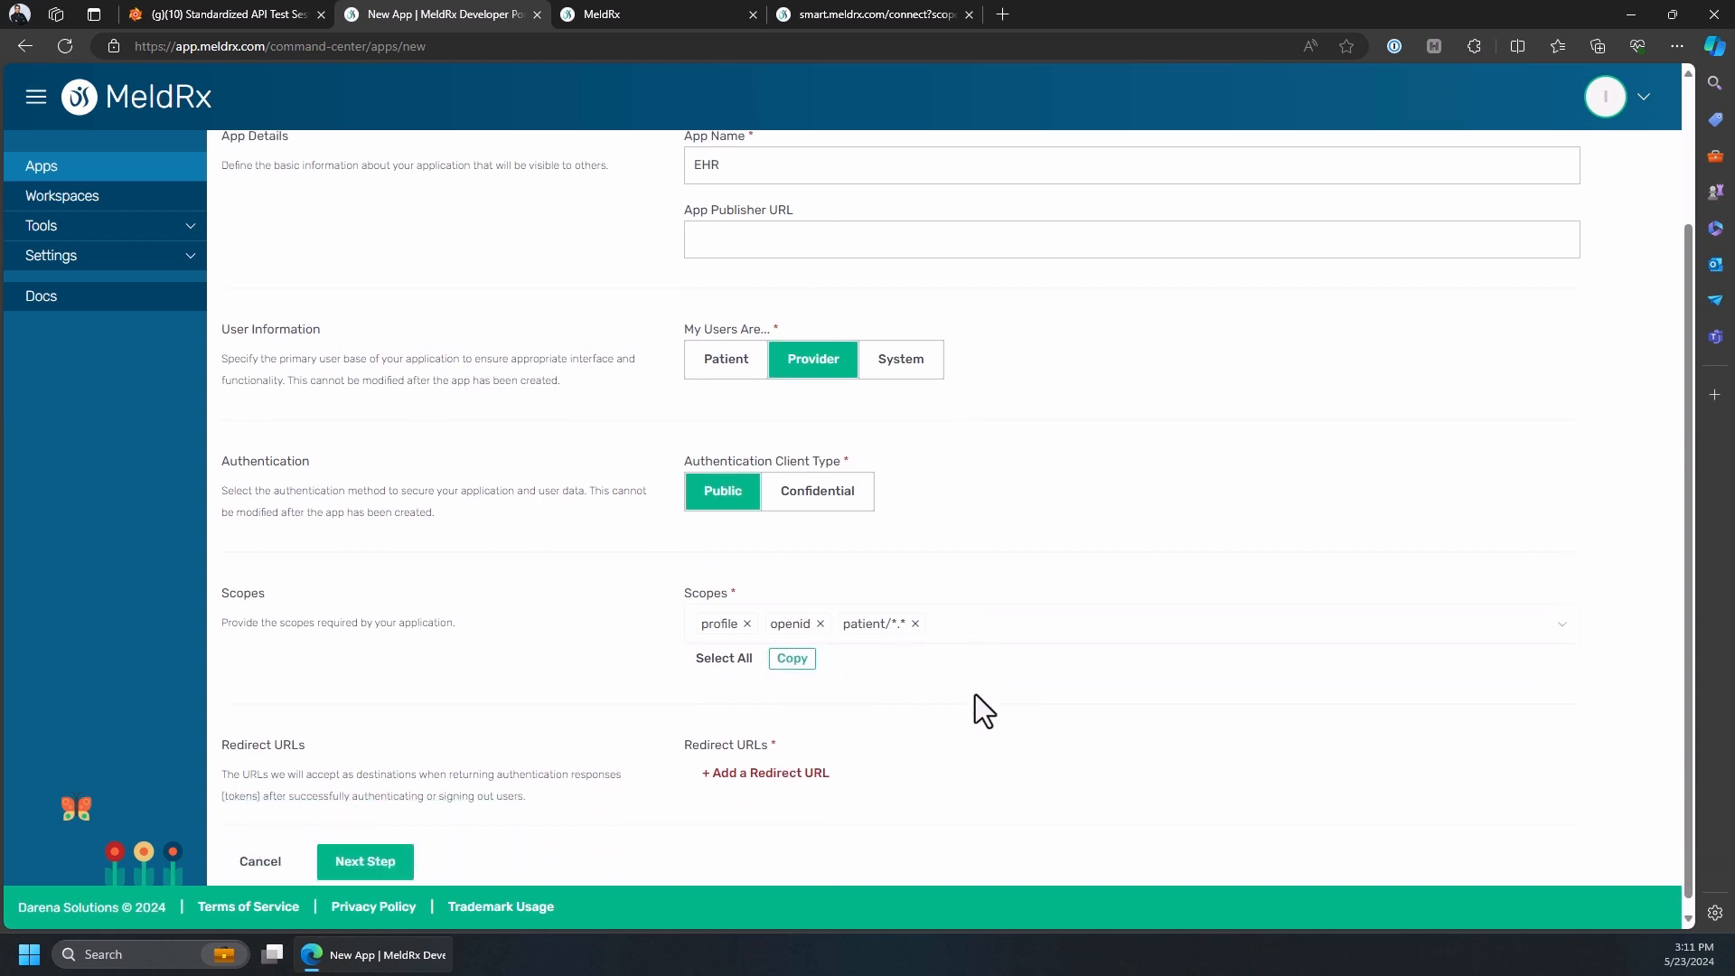
click(744, 775)
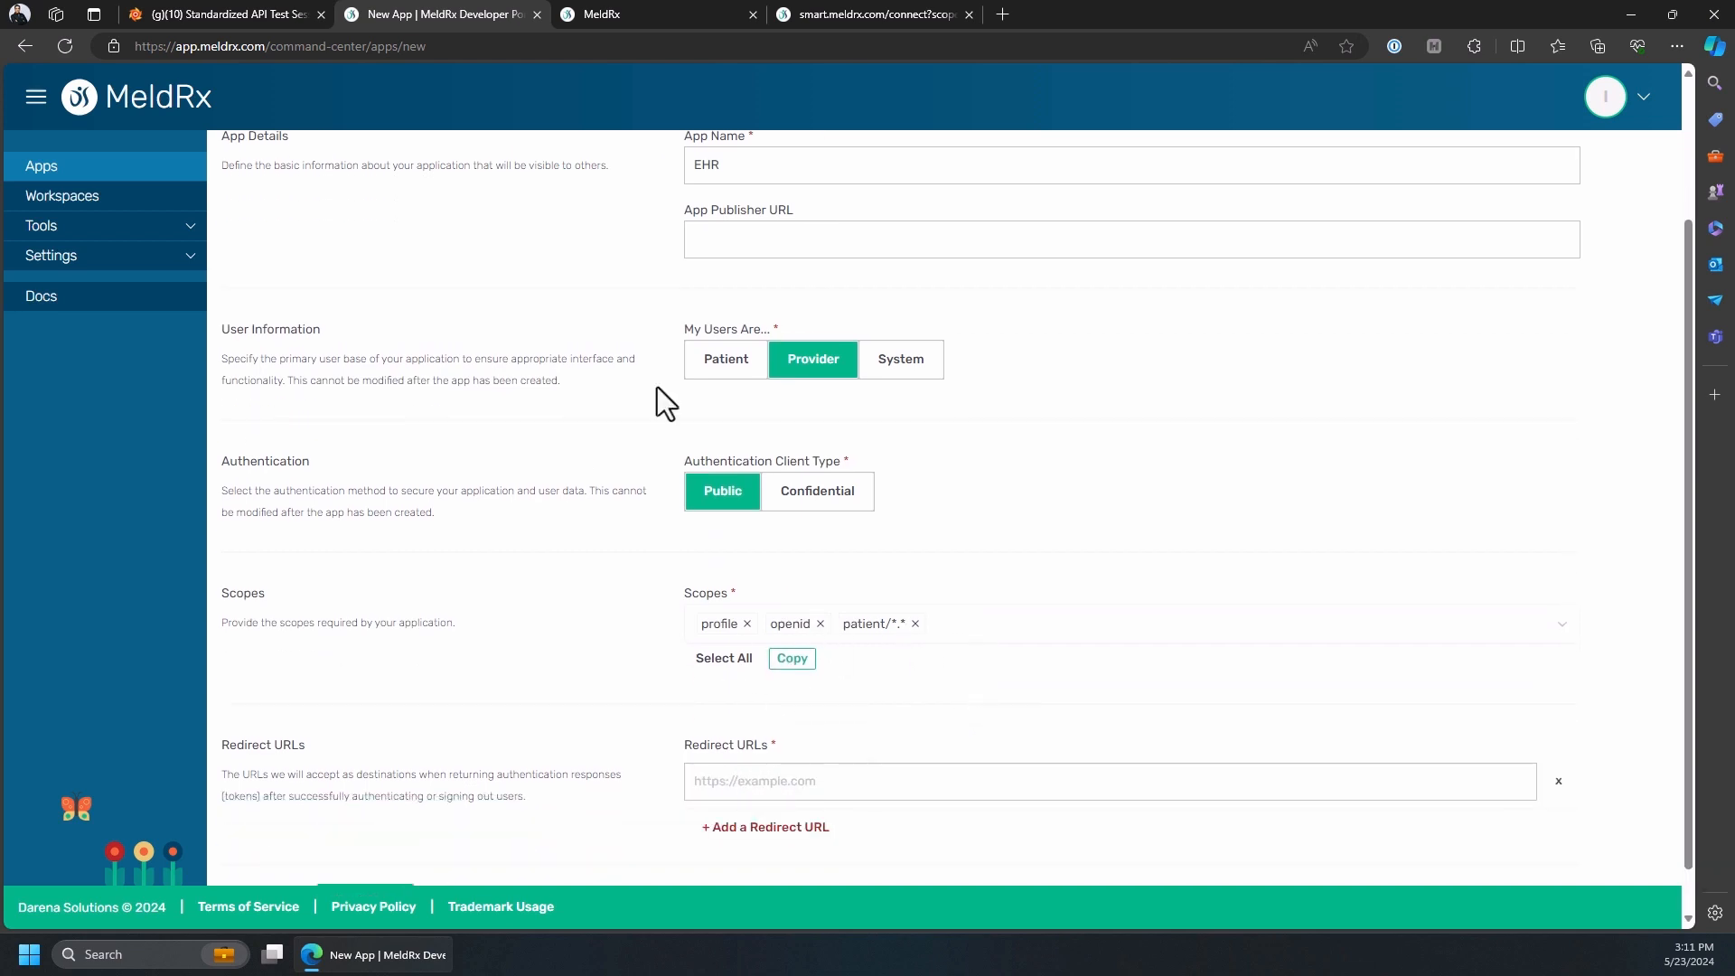
click(805, 24)
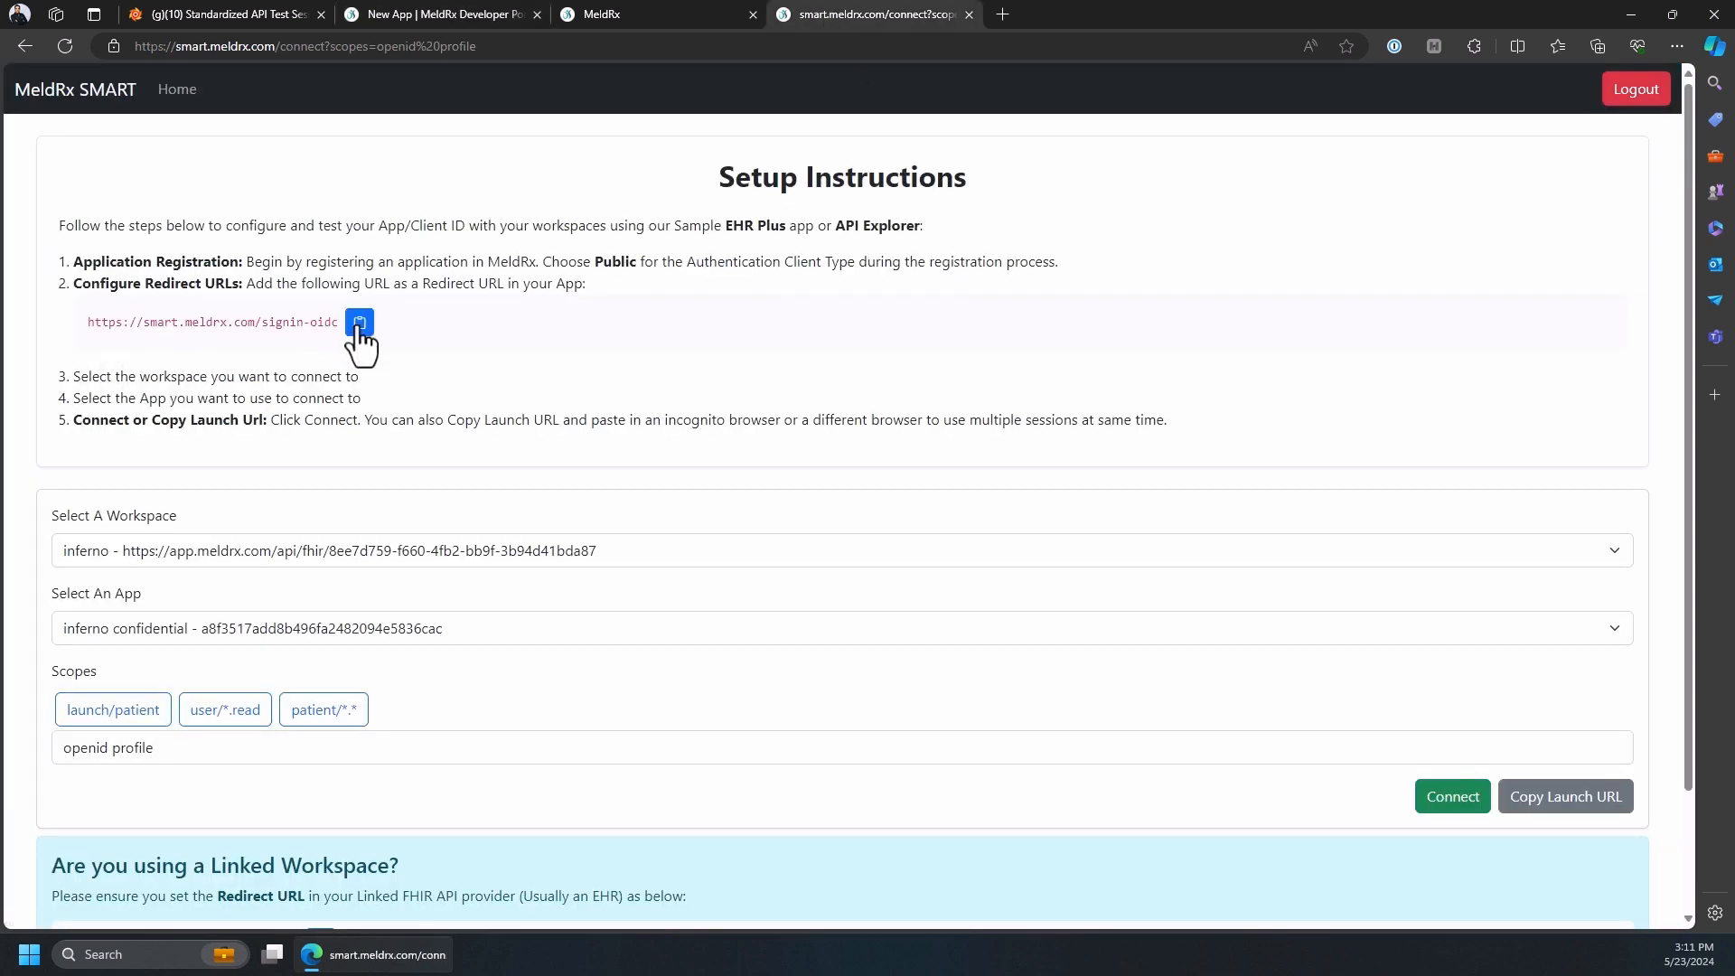
click(421, 18)
click(802, 778)
key(ctrl+v)
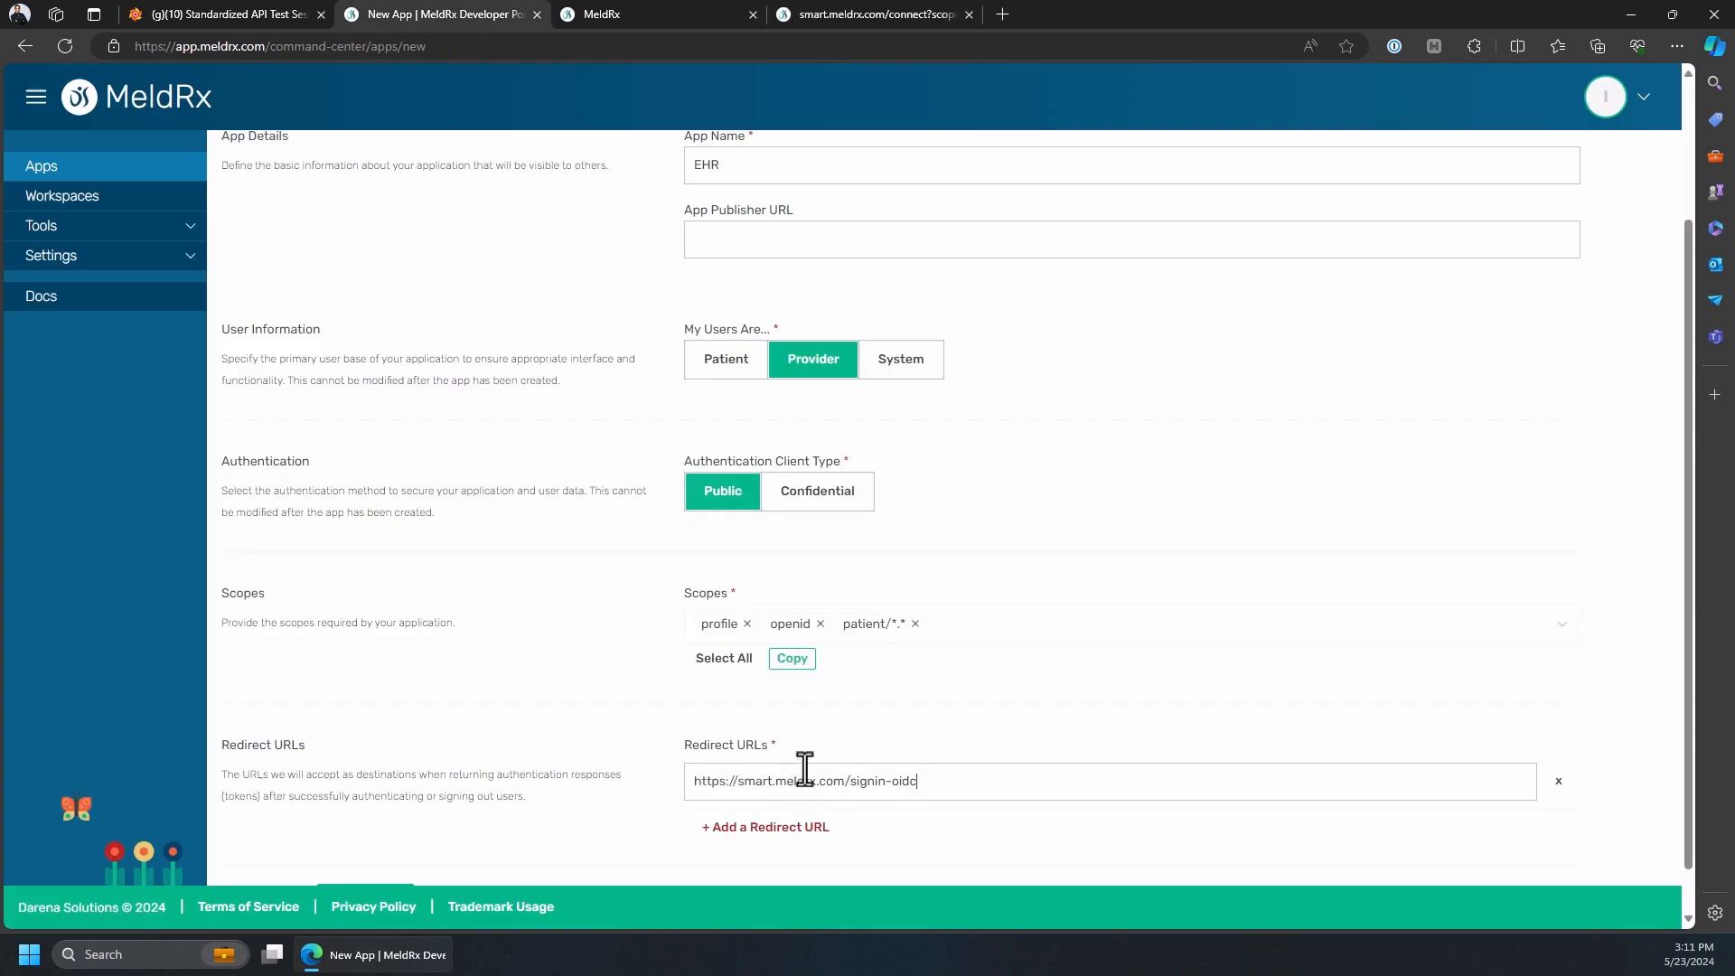
- Finish registering the EHR app without adding any linked app or workspace details
scroll(805, 769, down, 1)
click(406, 851)
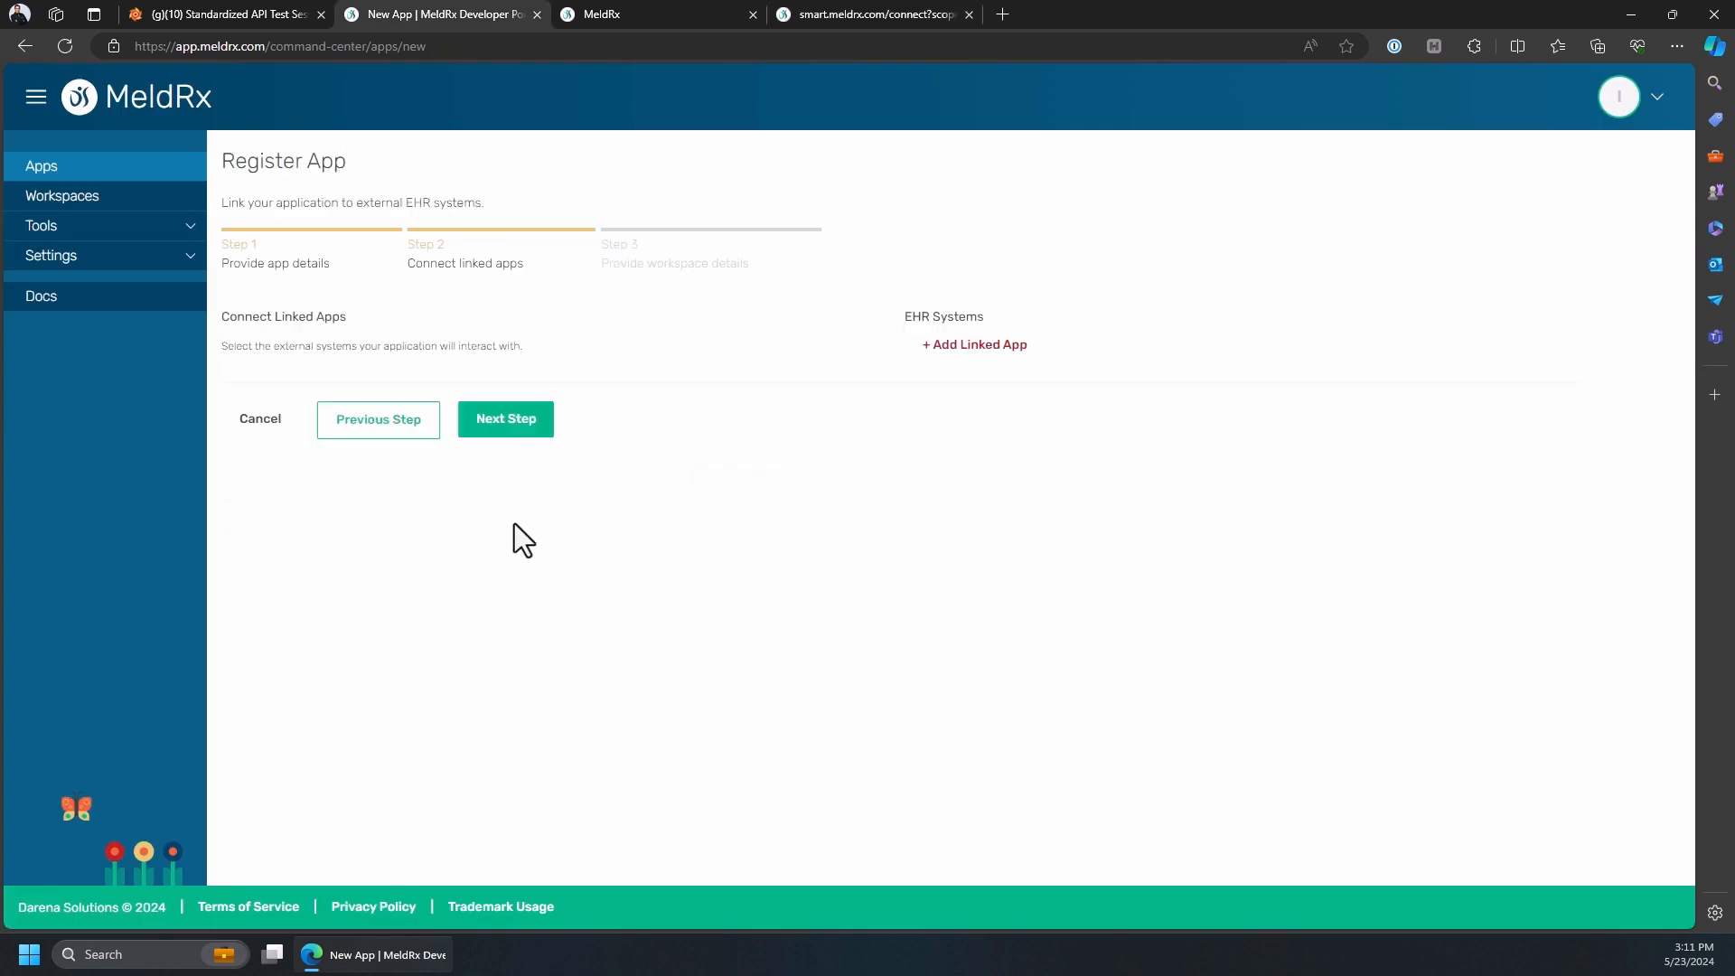
click(506, 418)
click(503, 432)
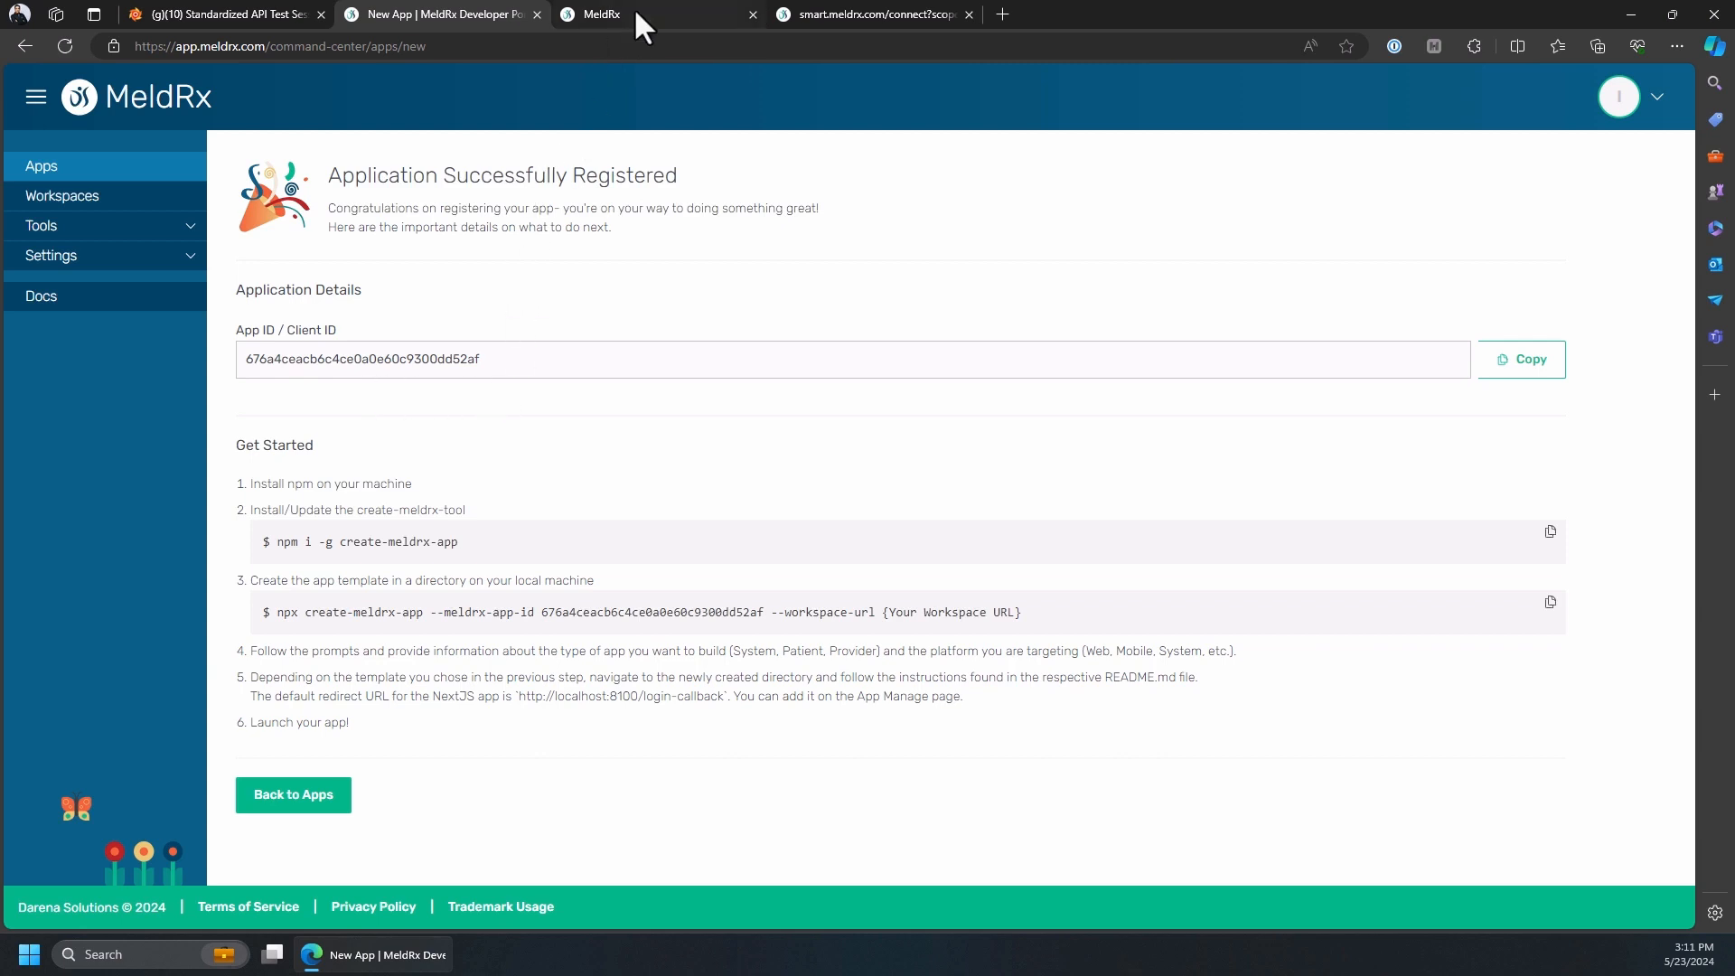
- Reload the MeldRx SMART connection page and select the EHR app for the inferno workspace
click(903, 19)
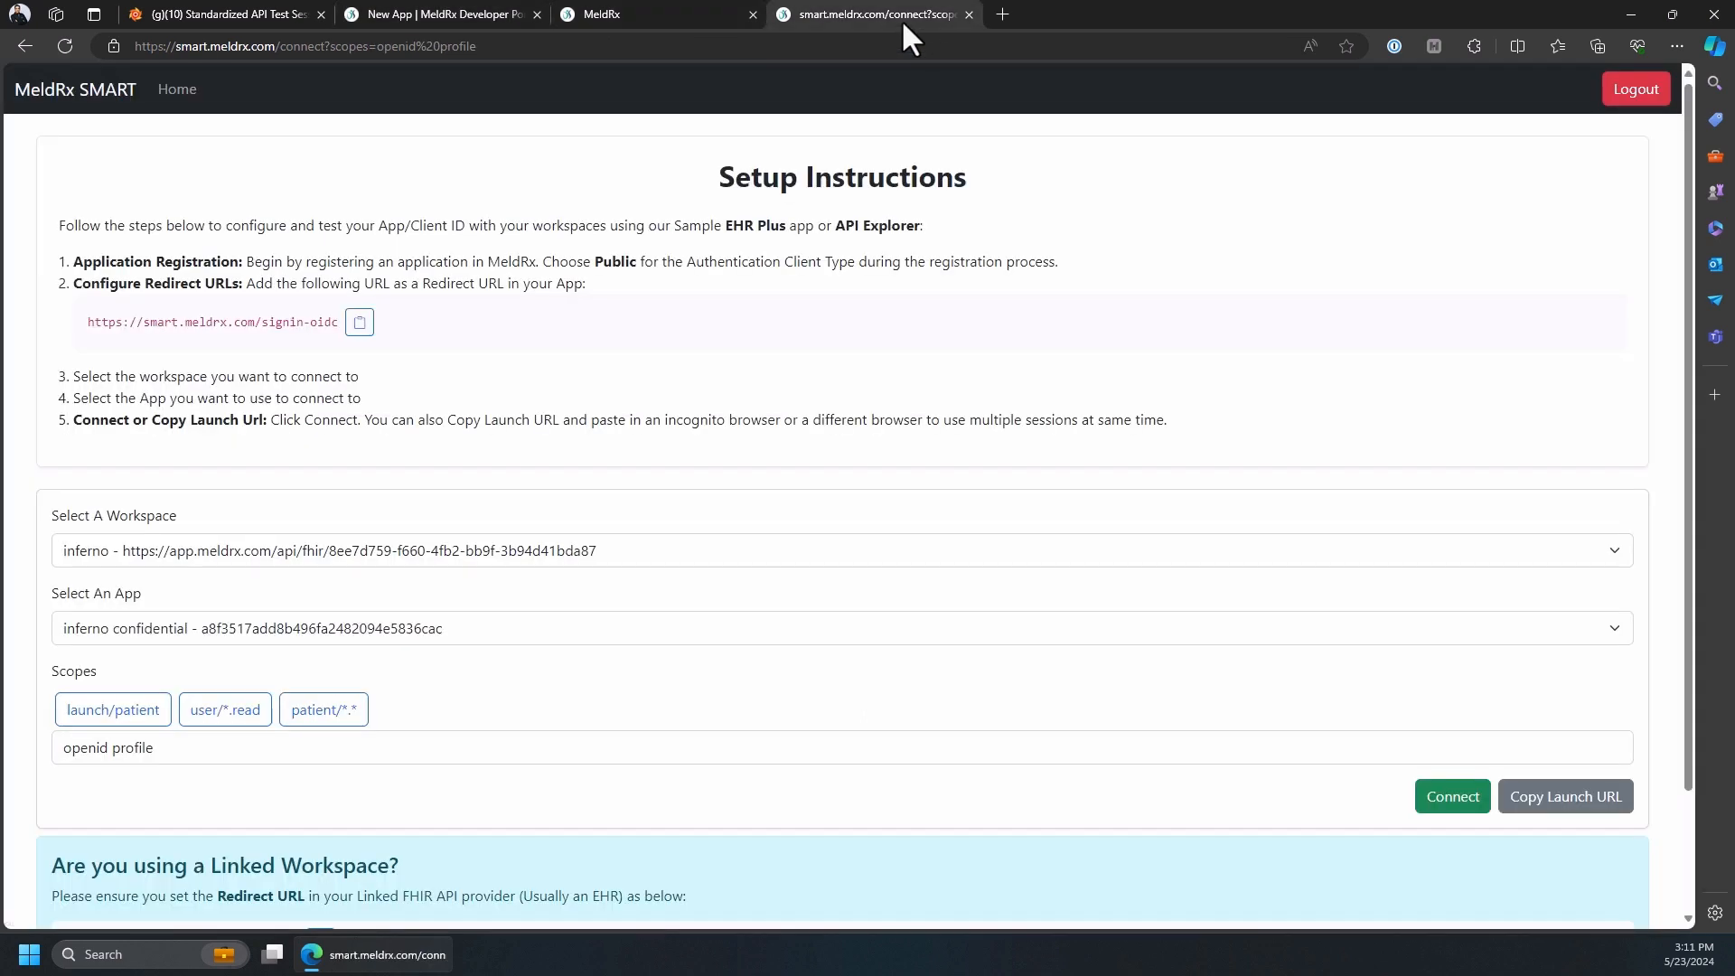
click(254, 630)
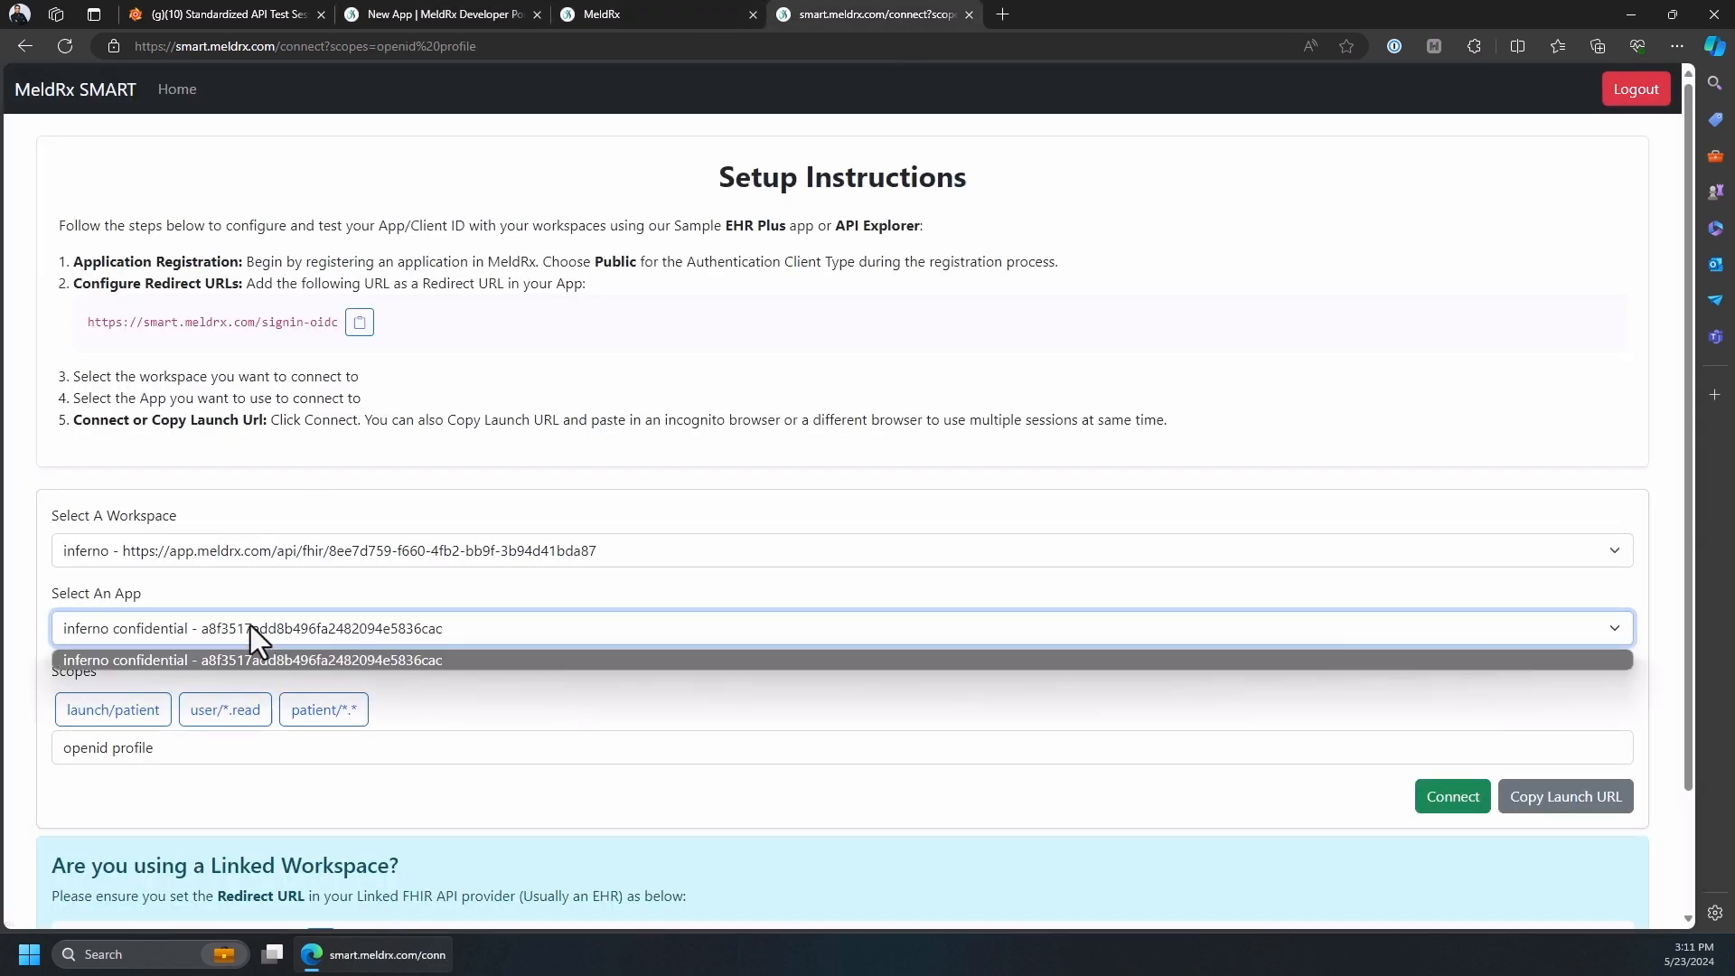
click(60, 42)
click(405, 647)
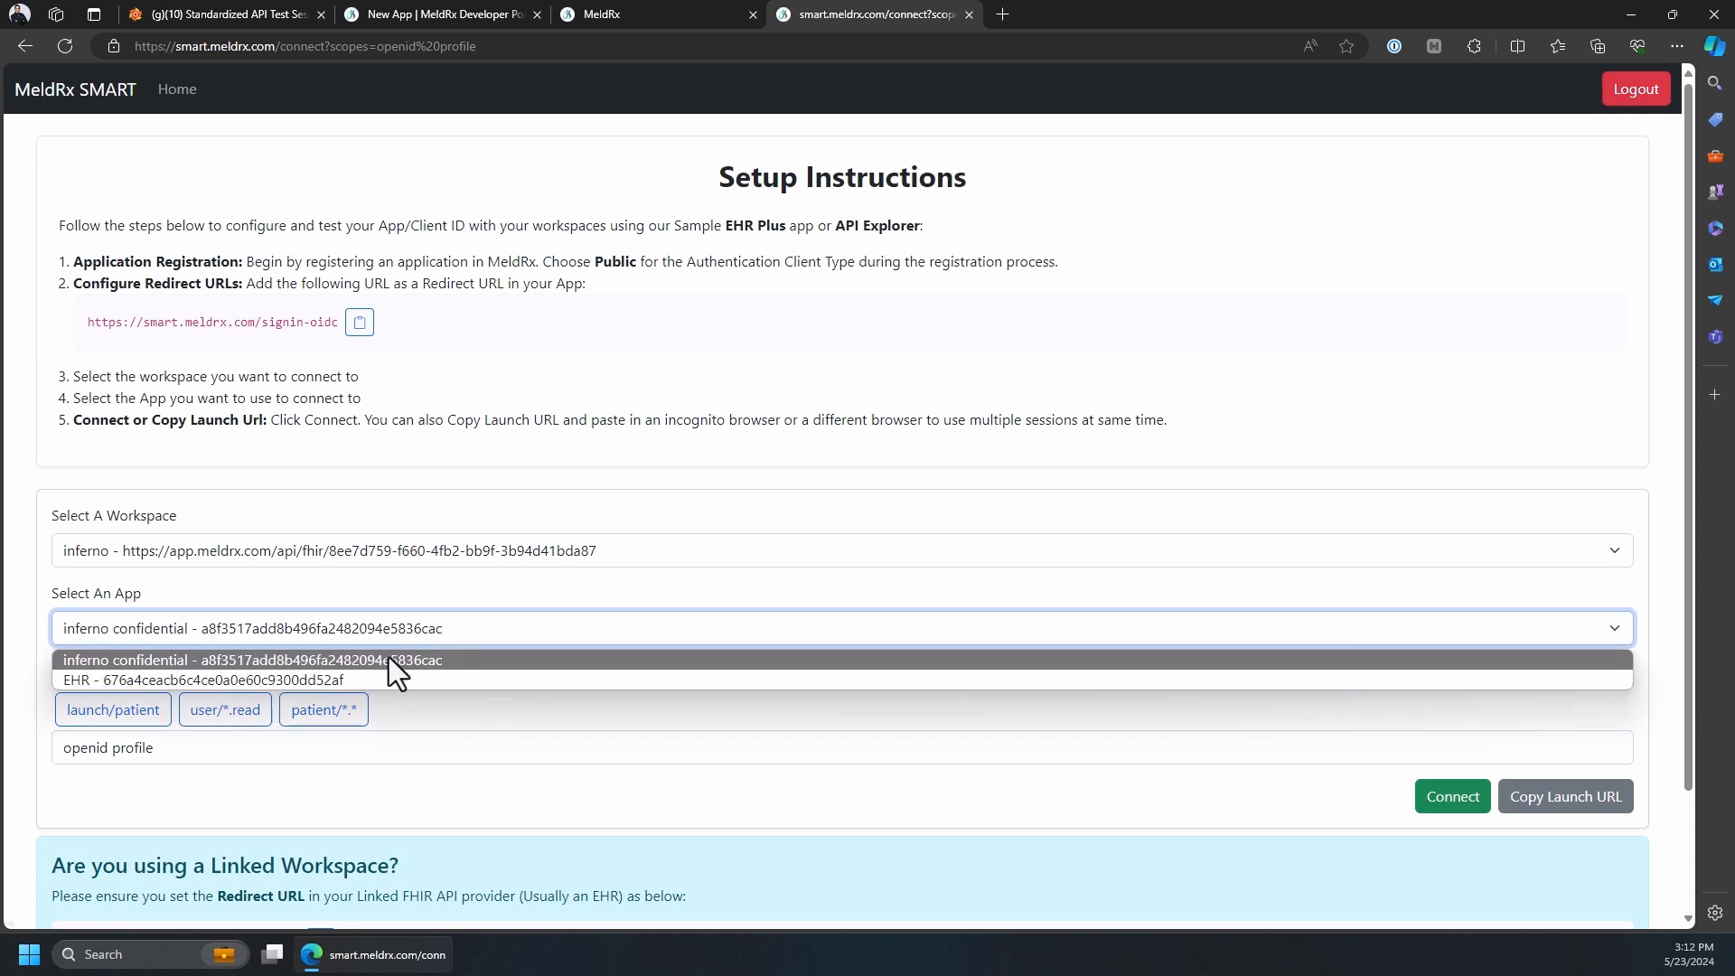
click(402, 676)
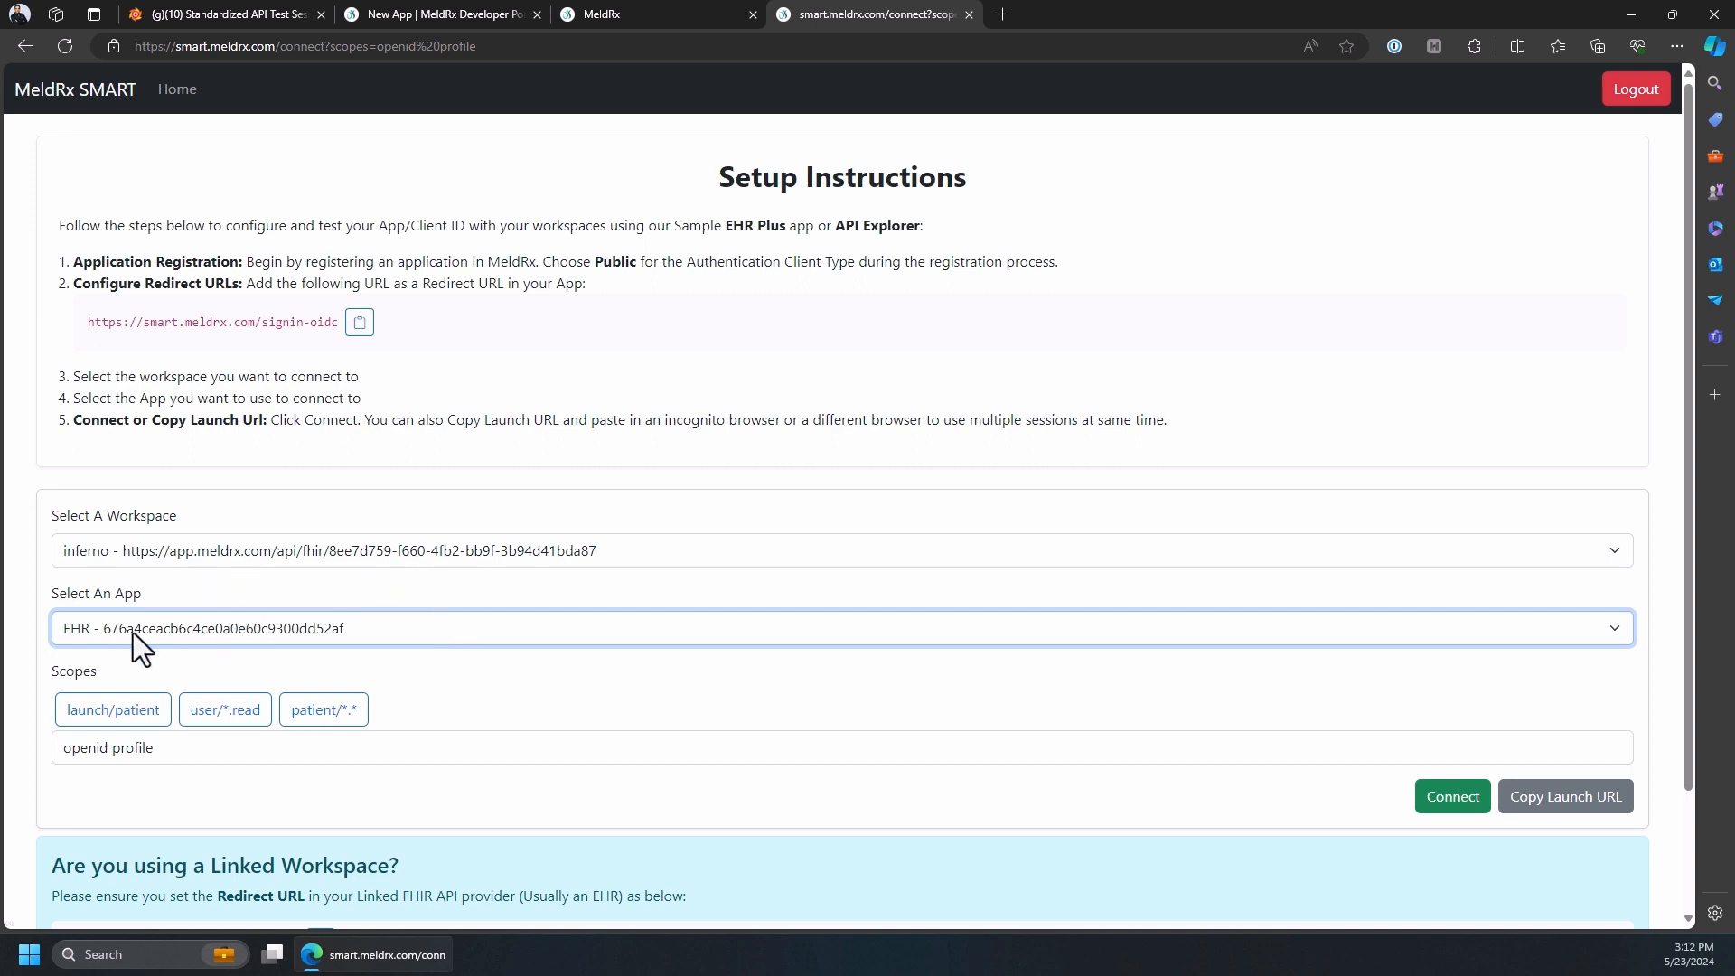
- Add the patient/*.* scope, connect to the workspace, and allow the EHR app the requested access
click(317, 721)
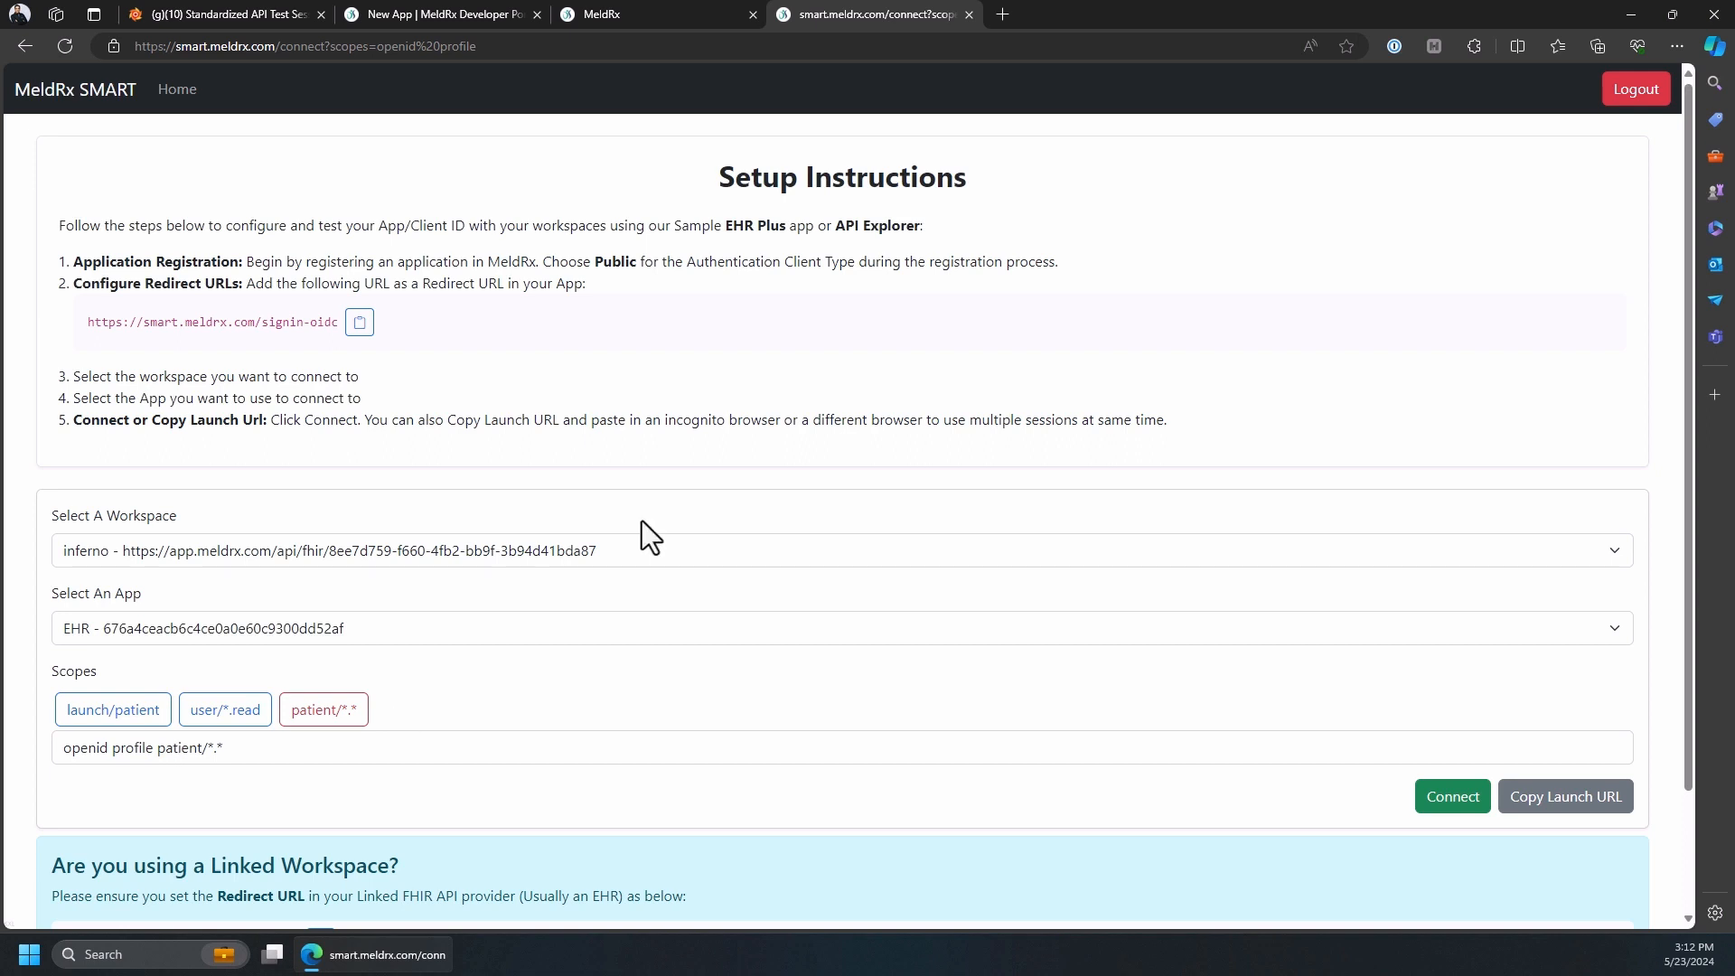
click(1451, 806)
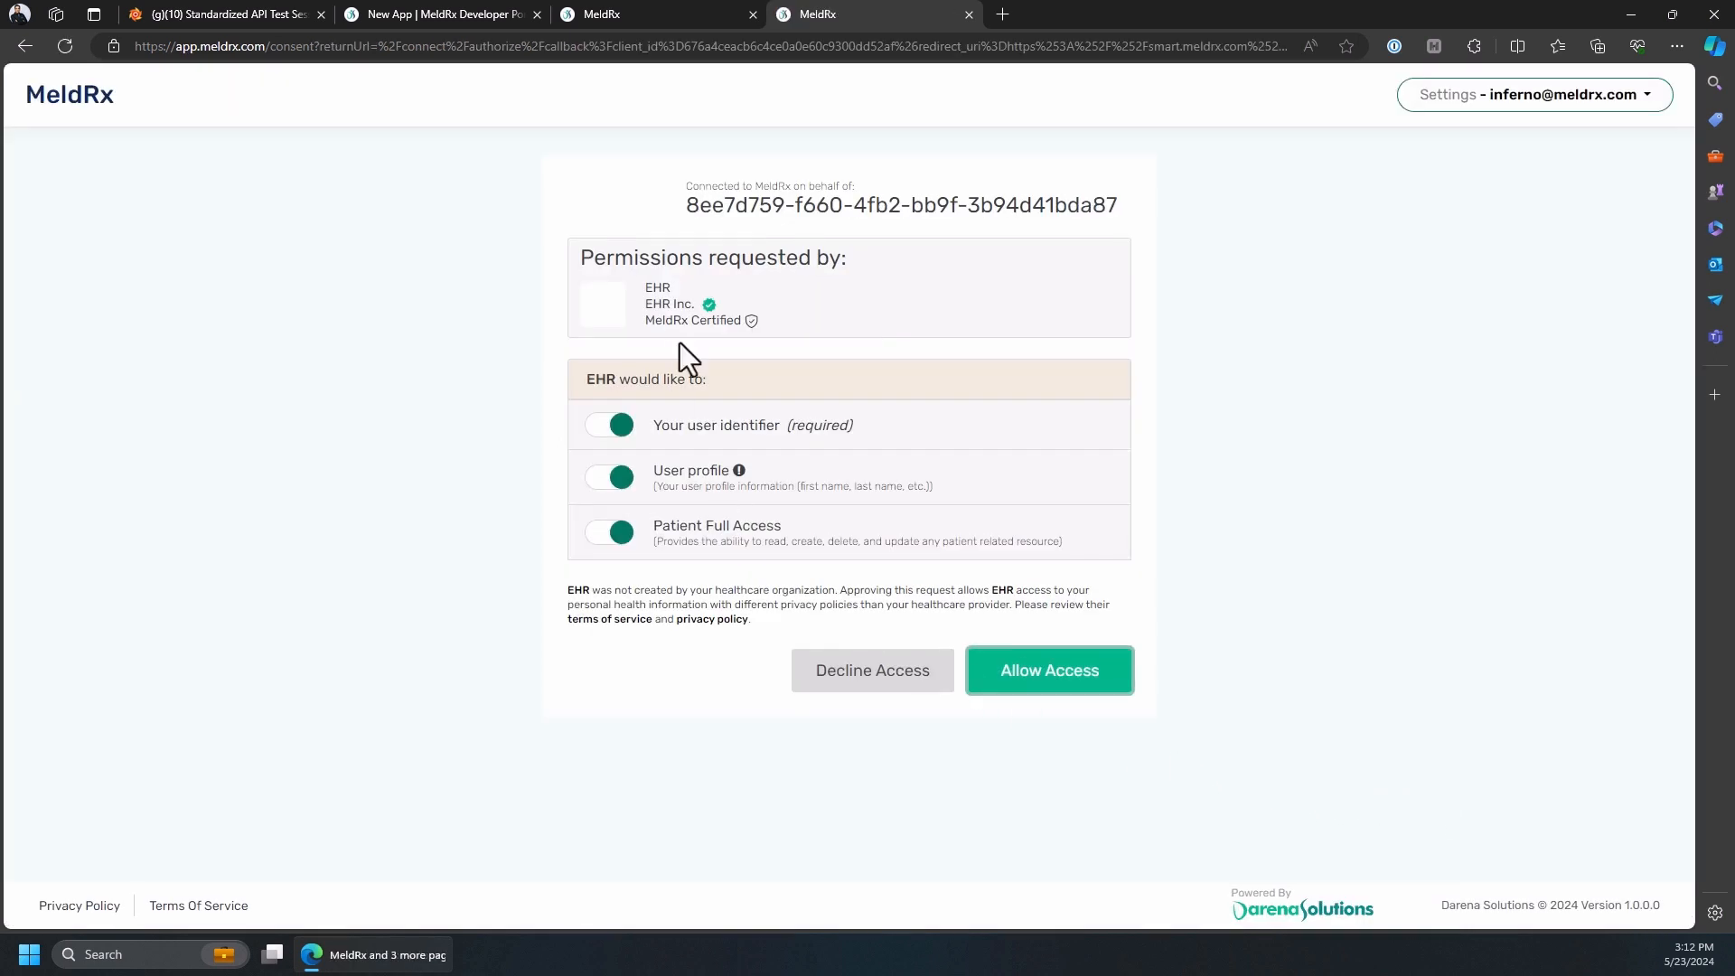
click(1052, 667)
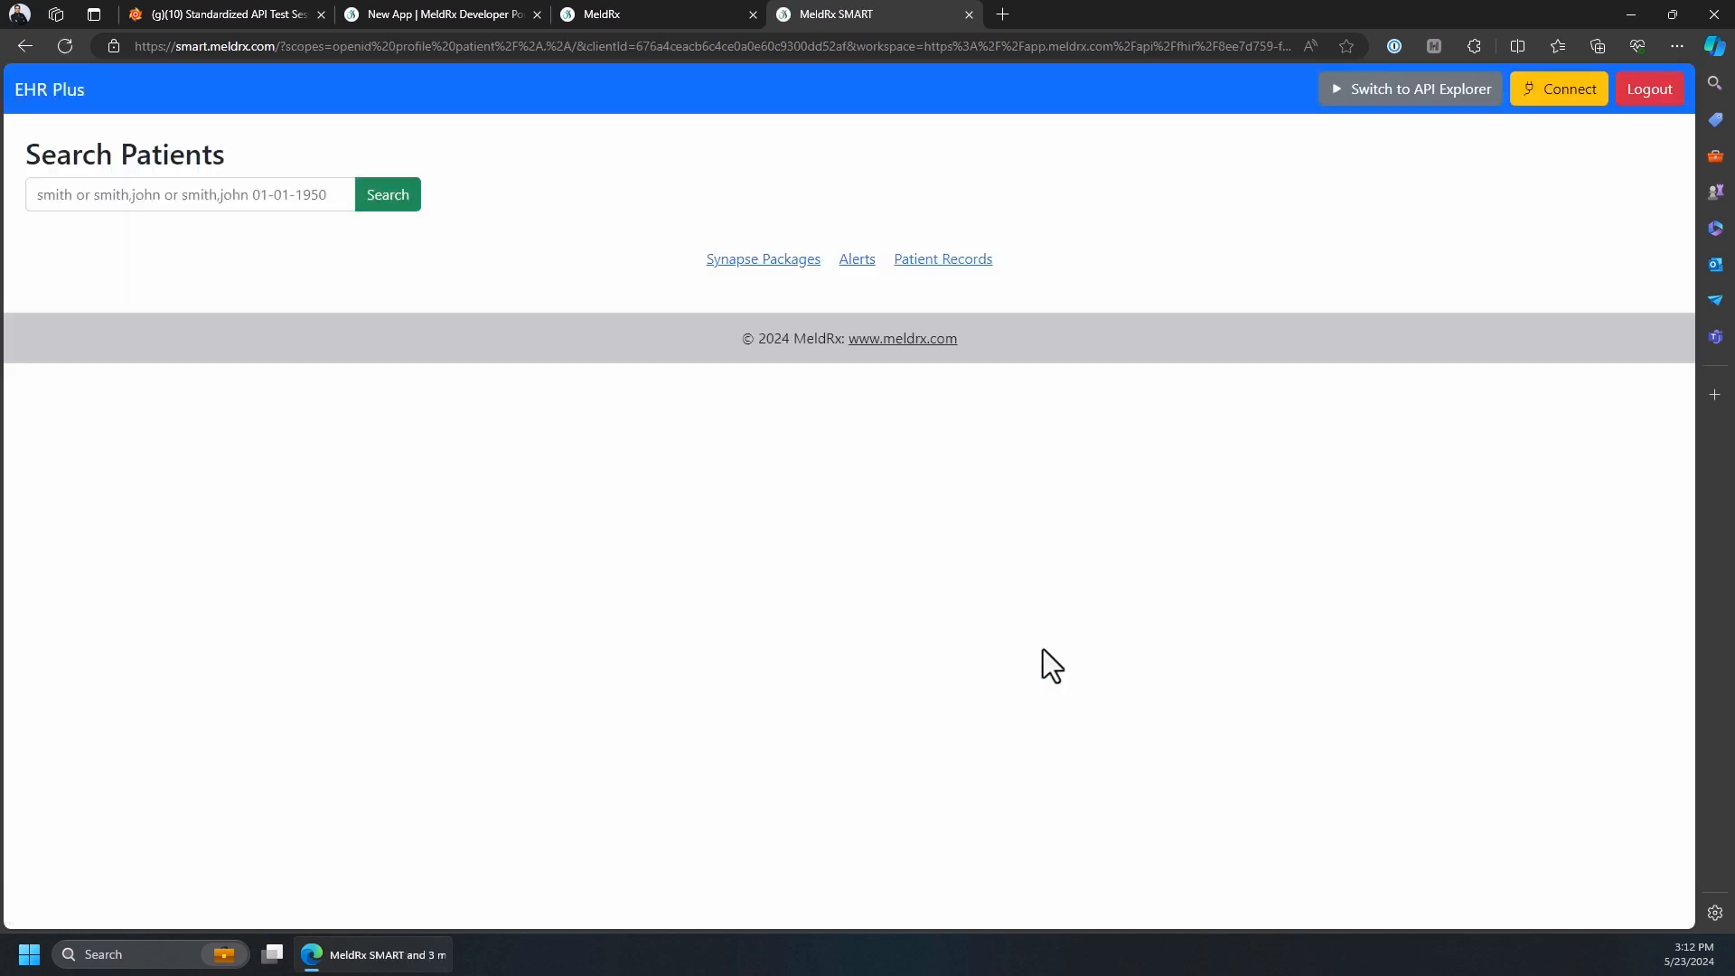
- List all patients in EHR Plus and open the second patient's record to review the summary and the launchable apps
click(381, 201)
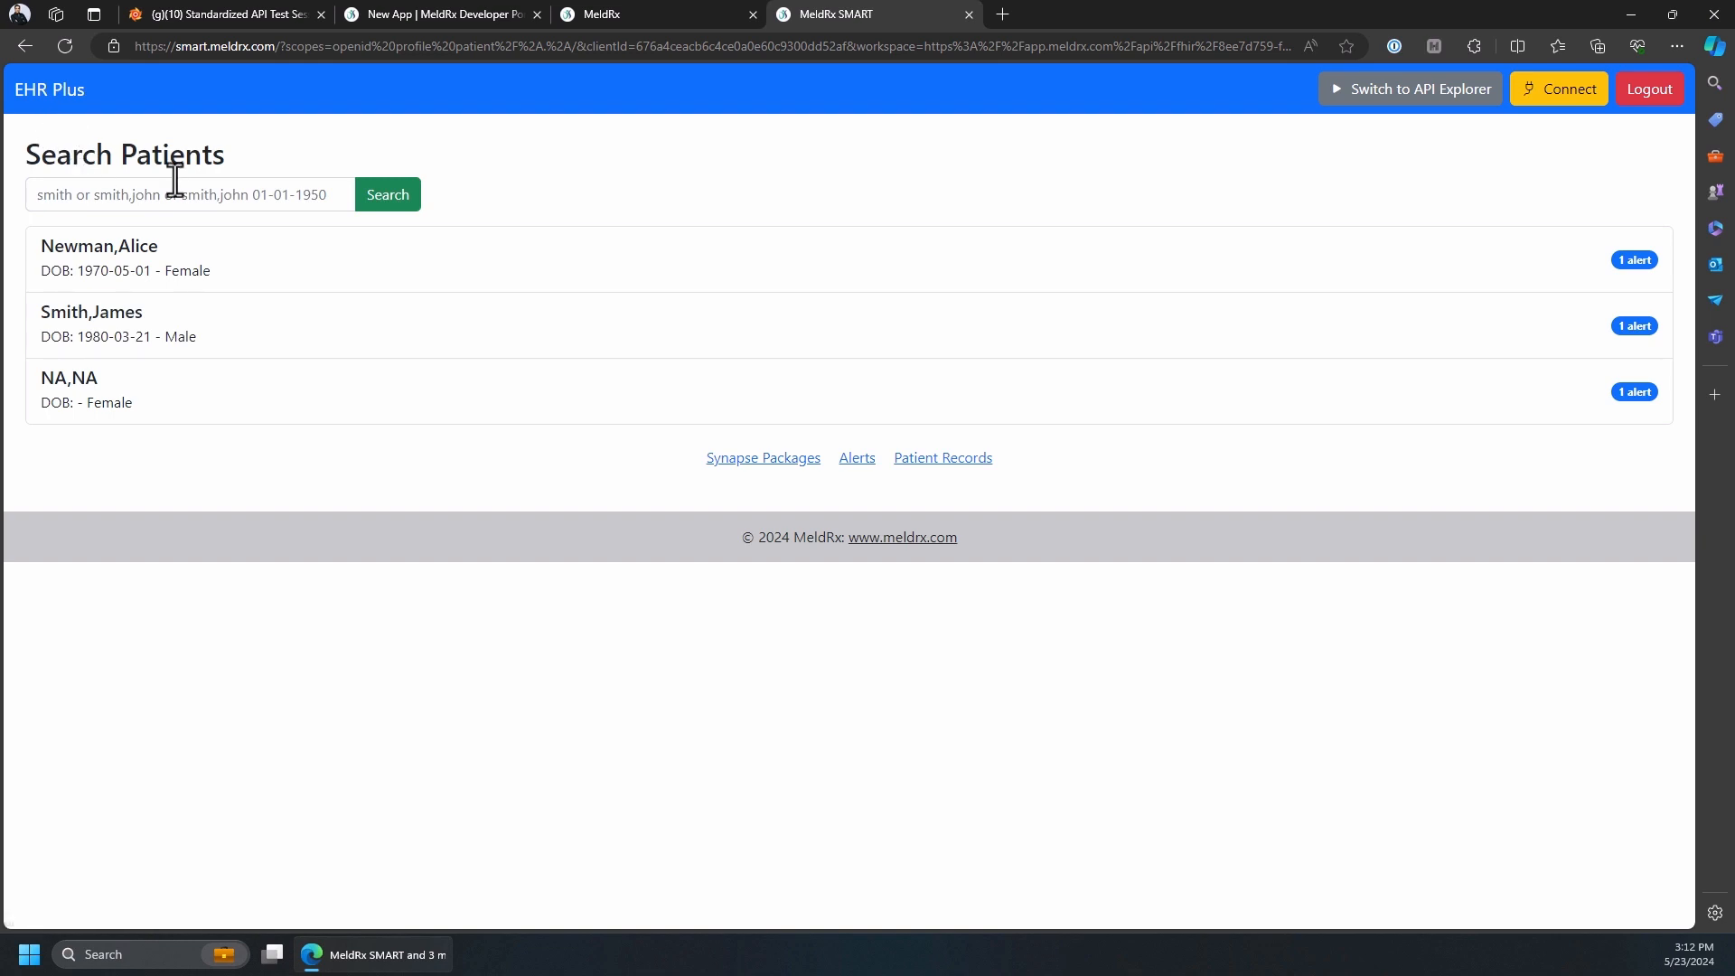
click(170, 330)
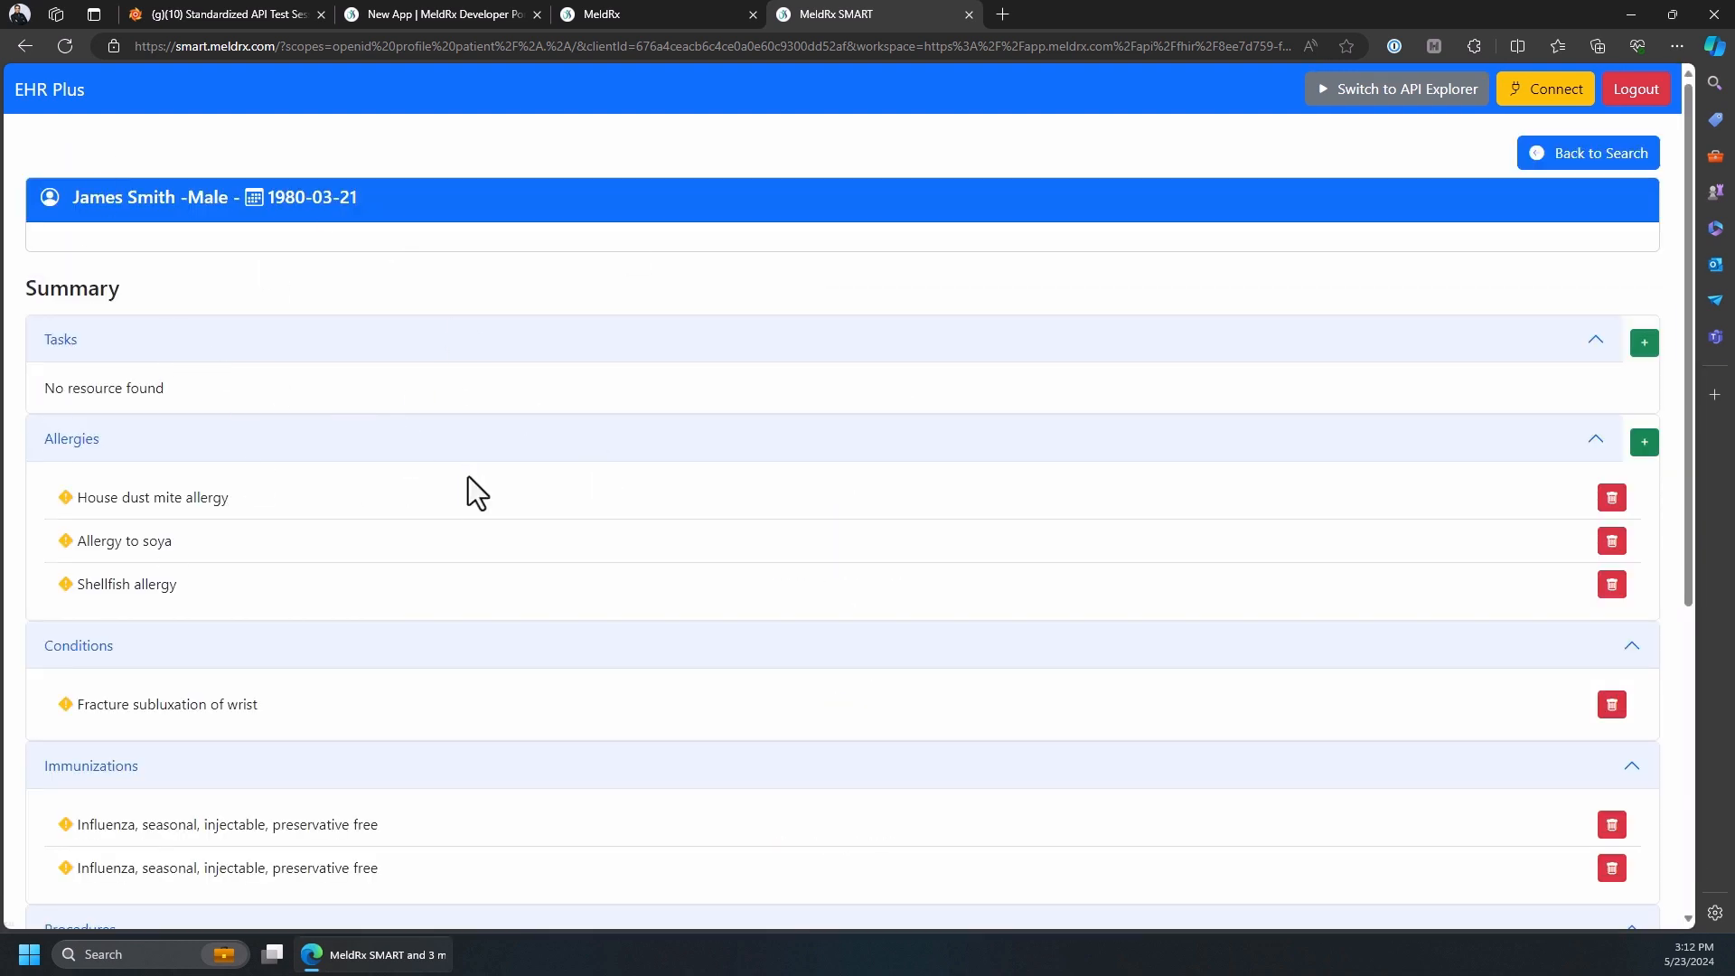
scroll(474, 496, down, 5)
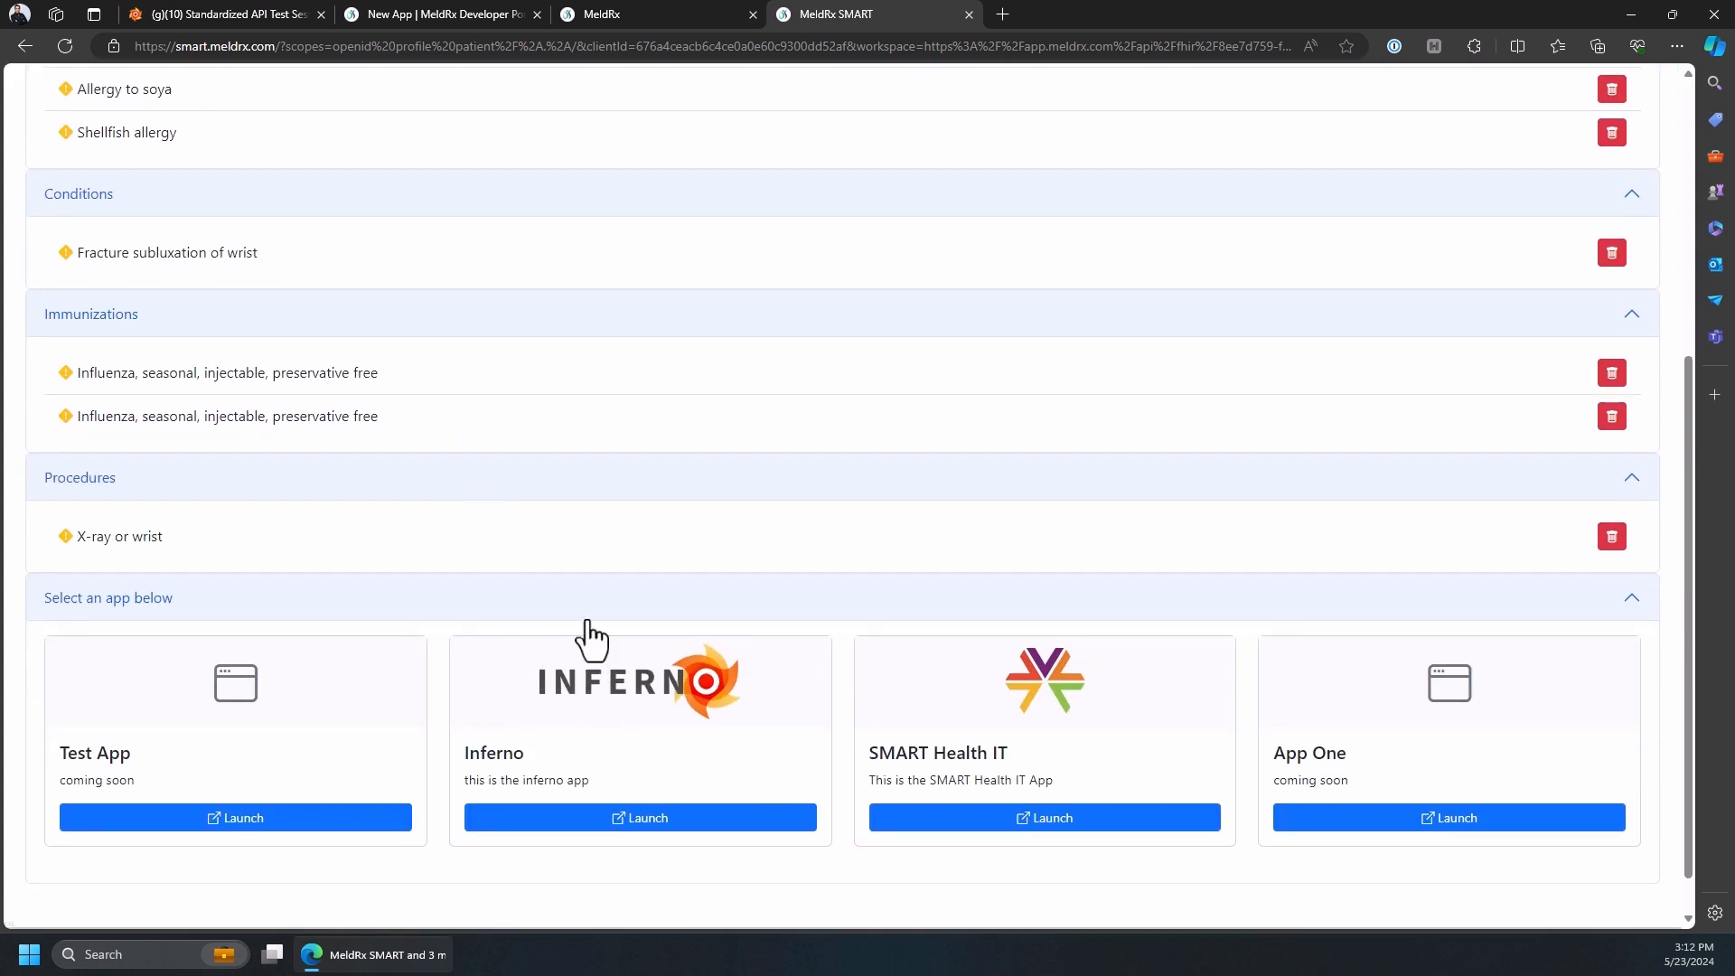
scroll(589, 639, up, 4)
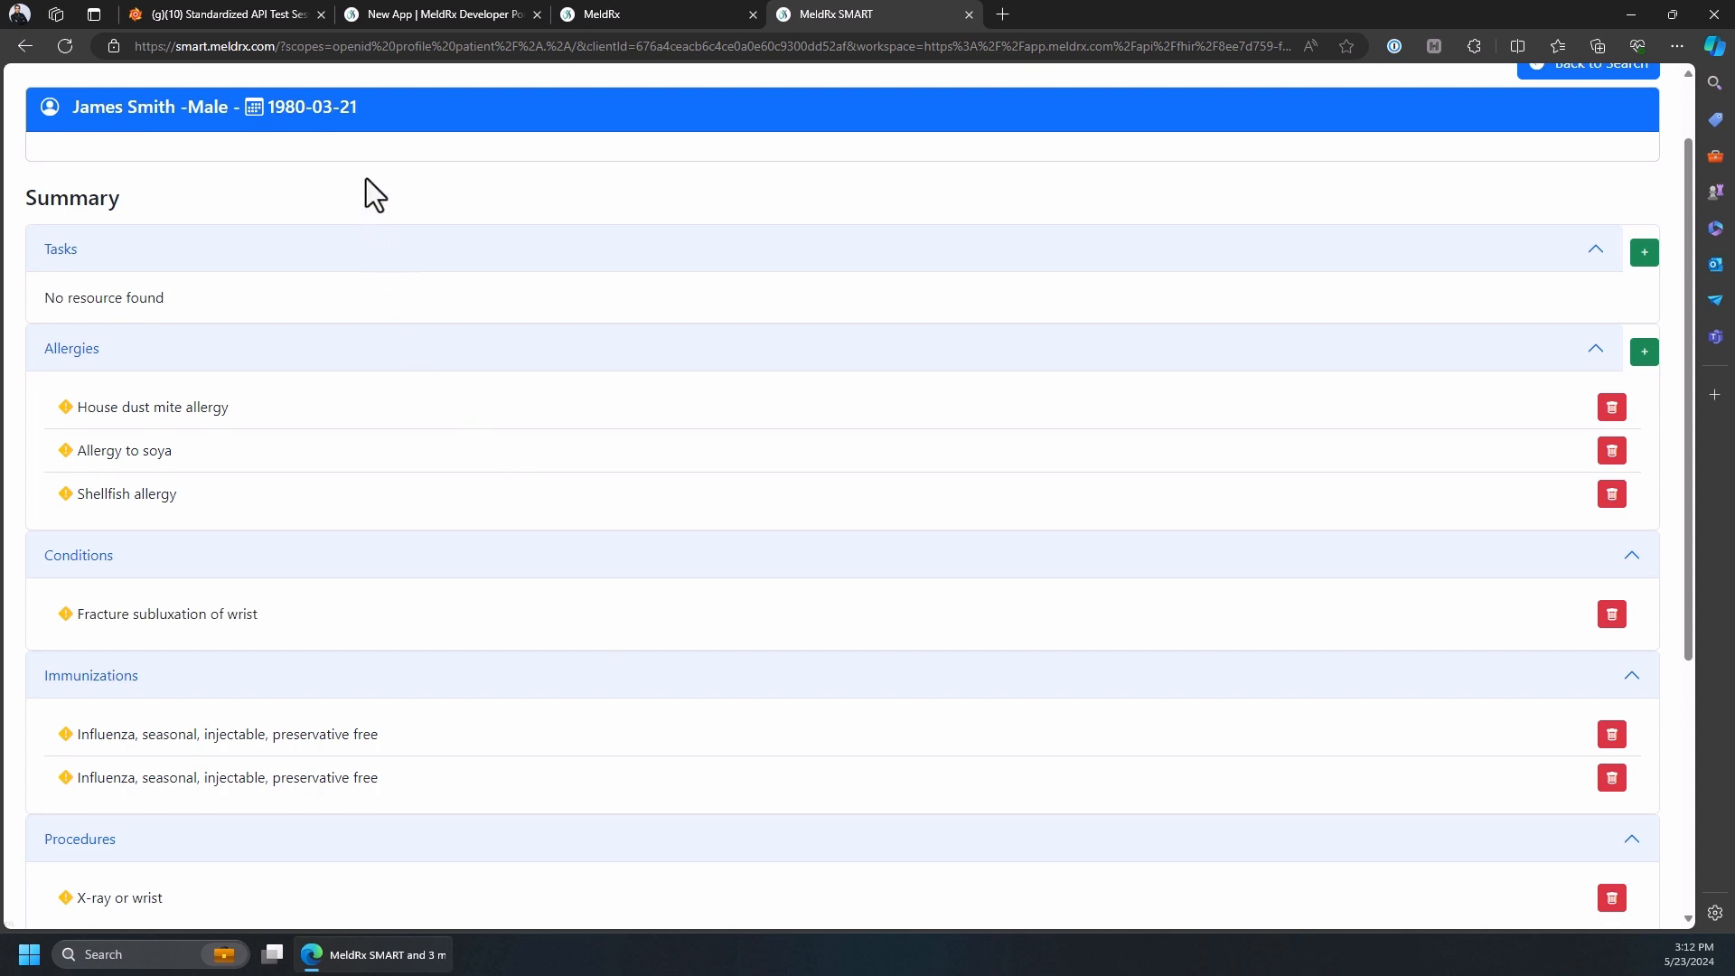
scroll(366, 179, up, 1)
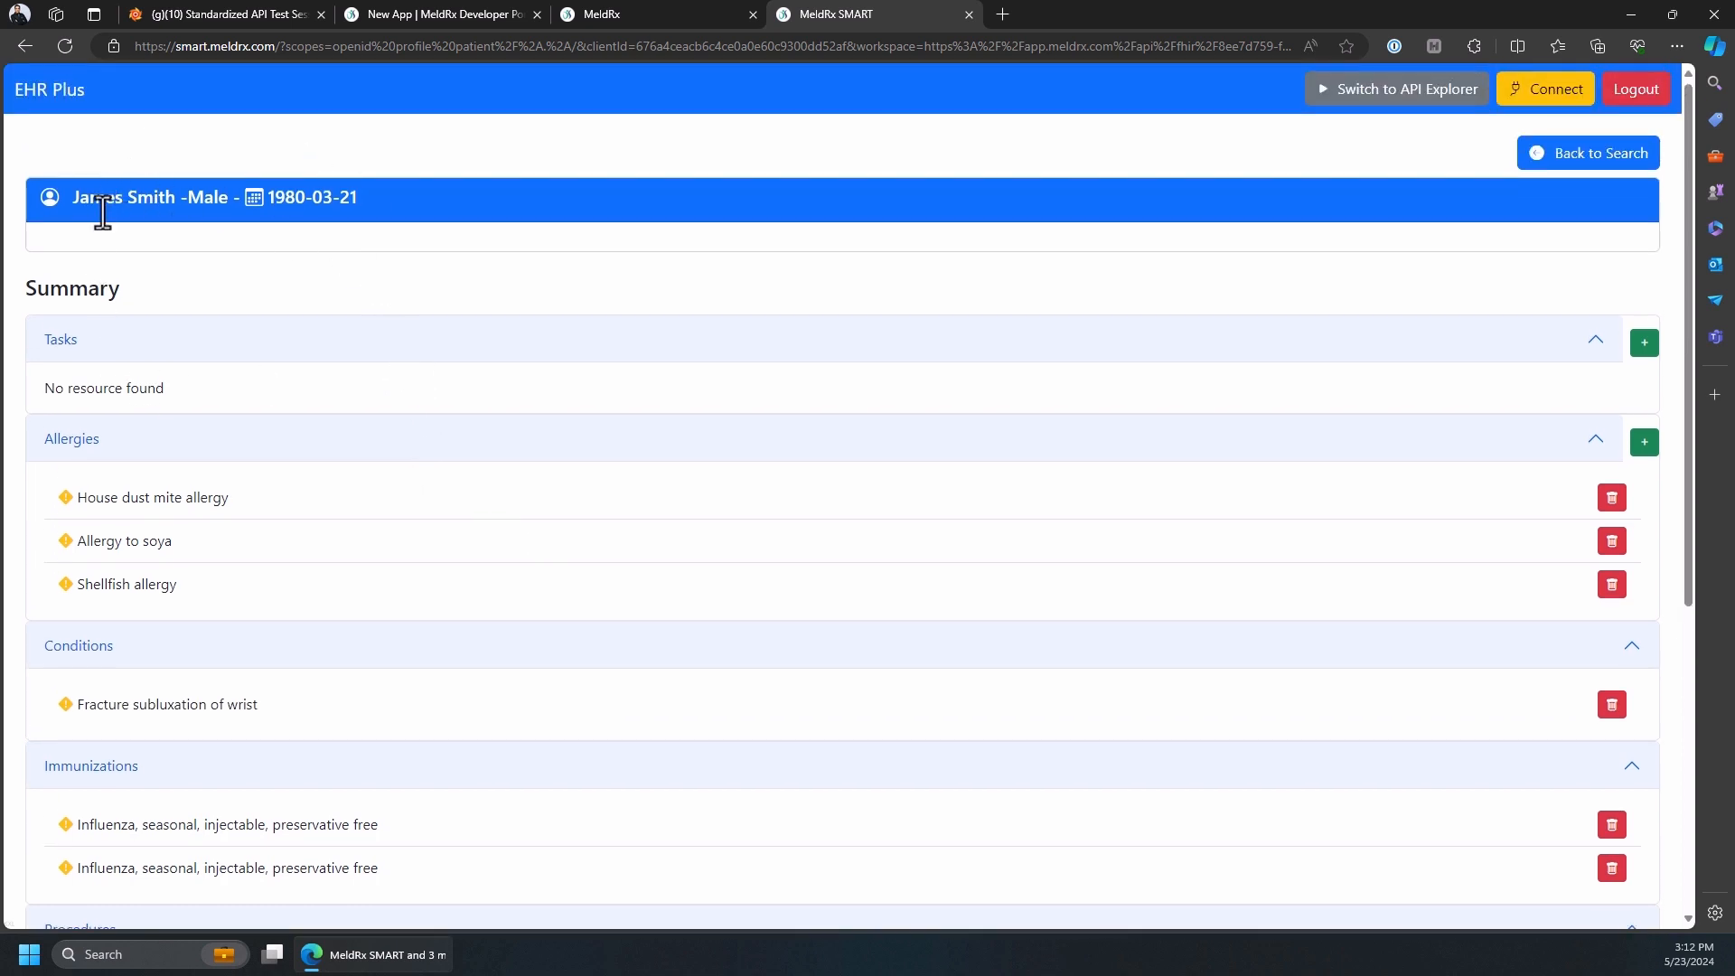
scroll(215, 307, down, 5)
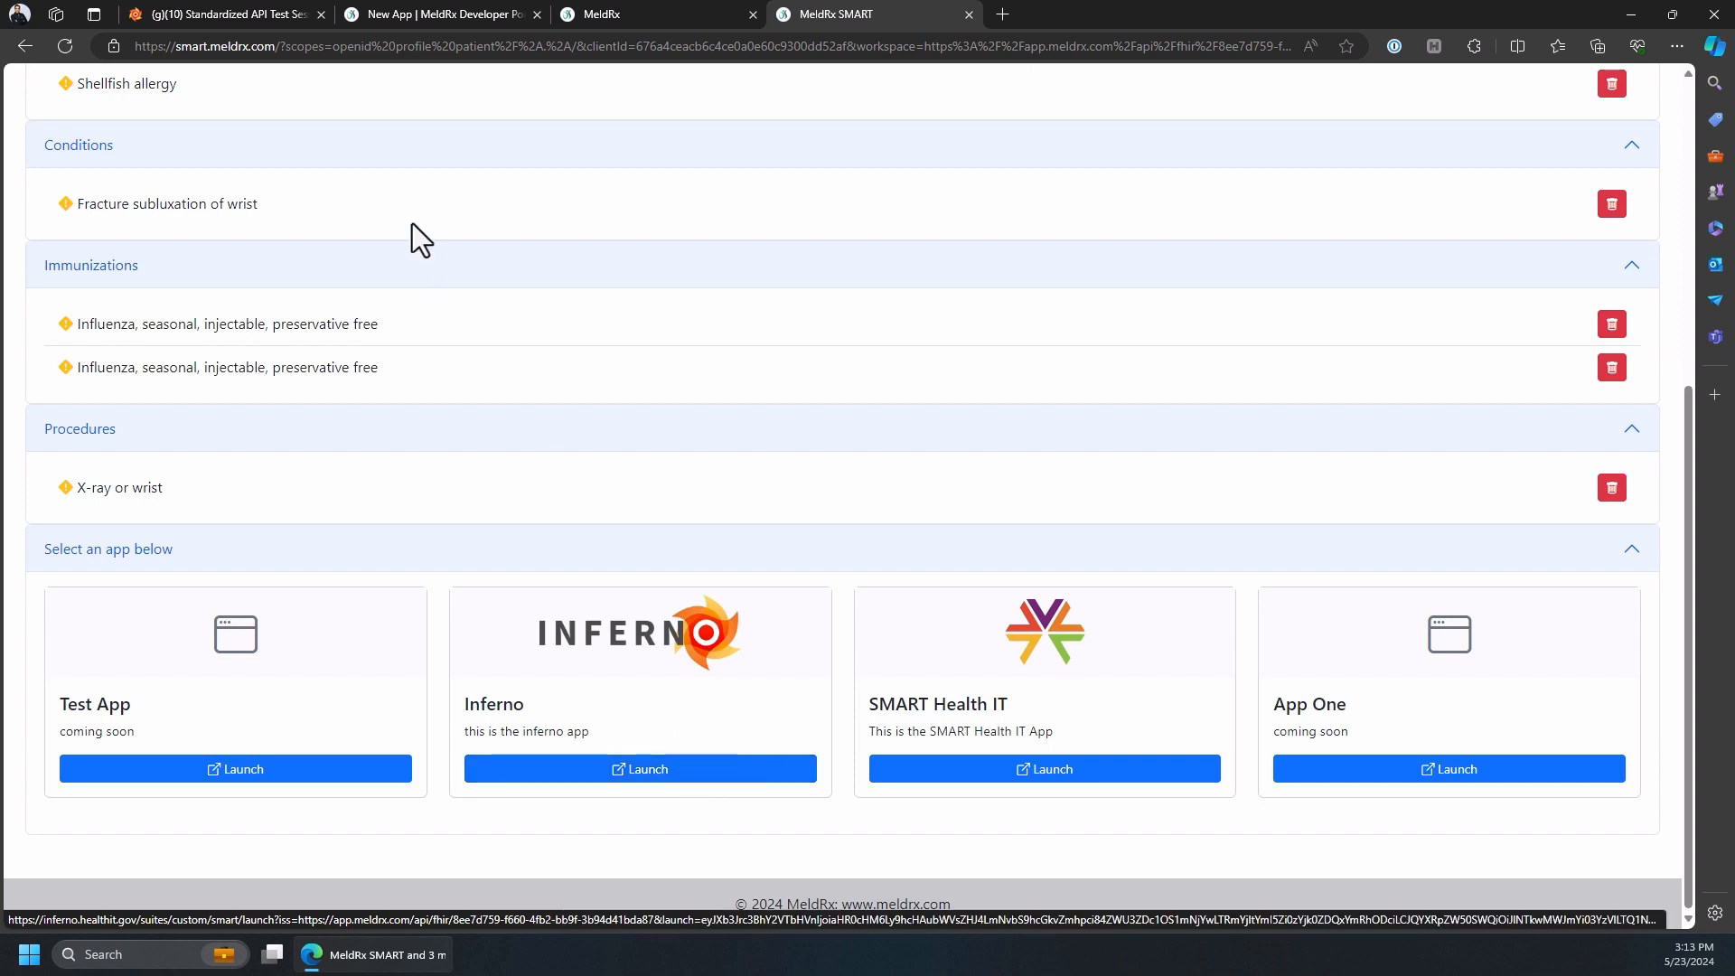
- Open the run inputs of Inferno's EHR Practitioner App test and check its launch and redirect URIs
click(263, 13)
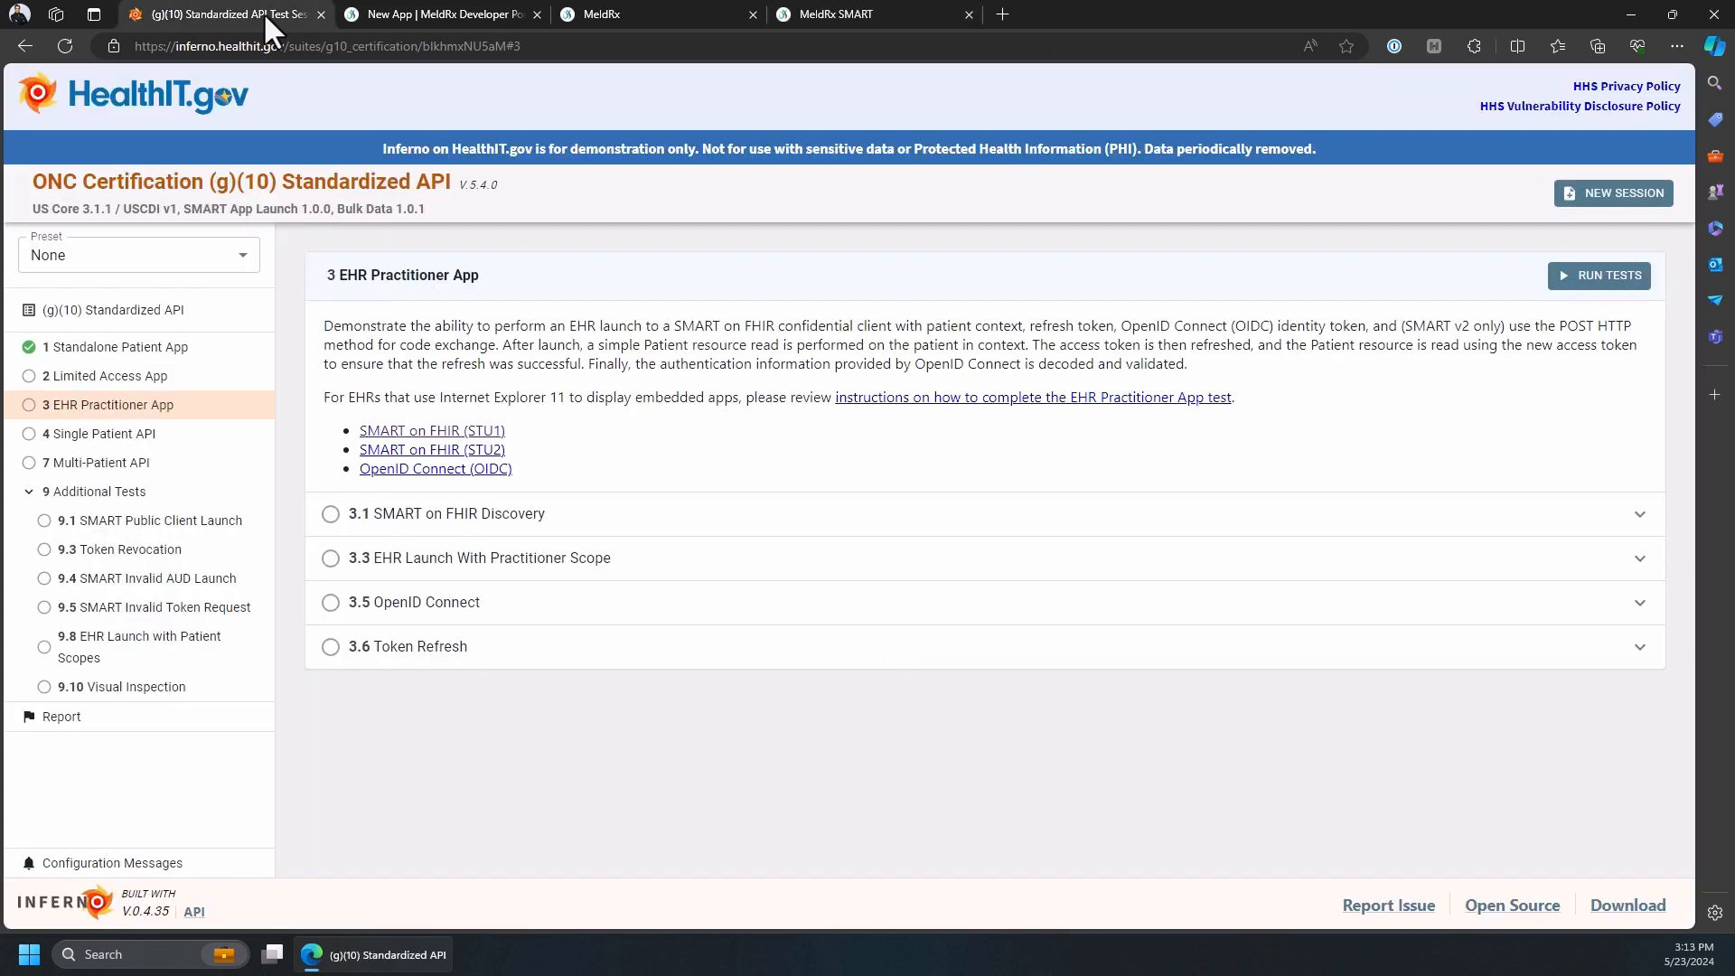
click(1578, 280)
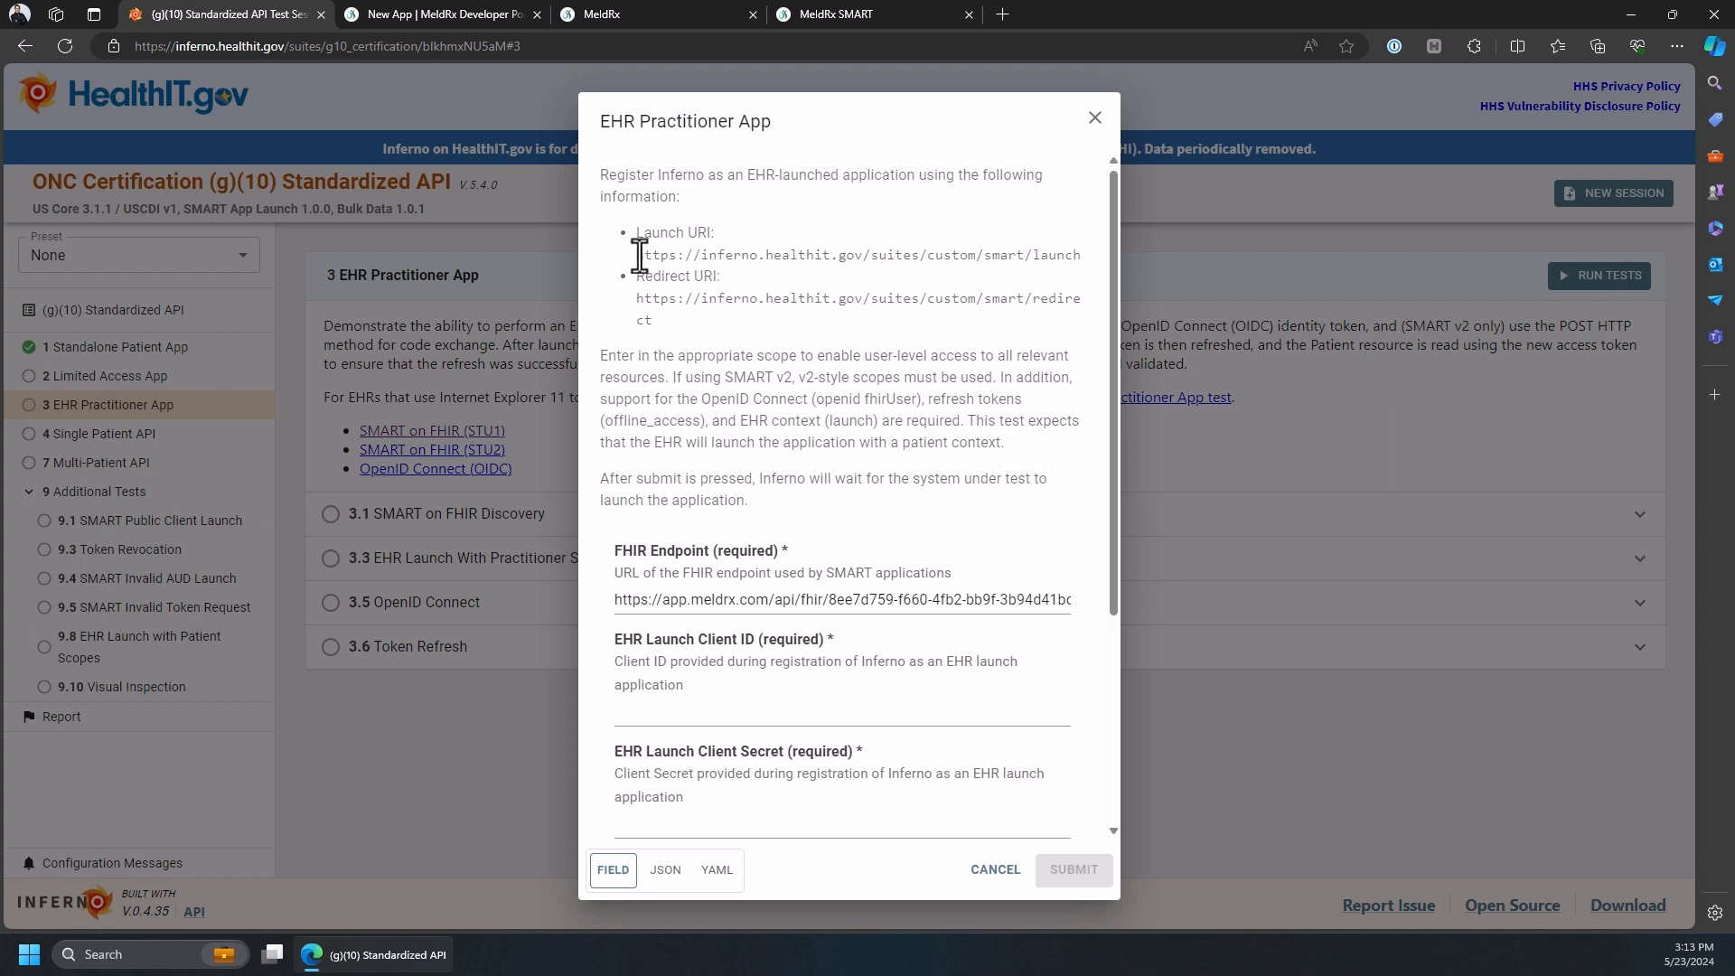
drag(635, 255, 1077, 261)
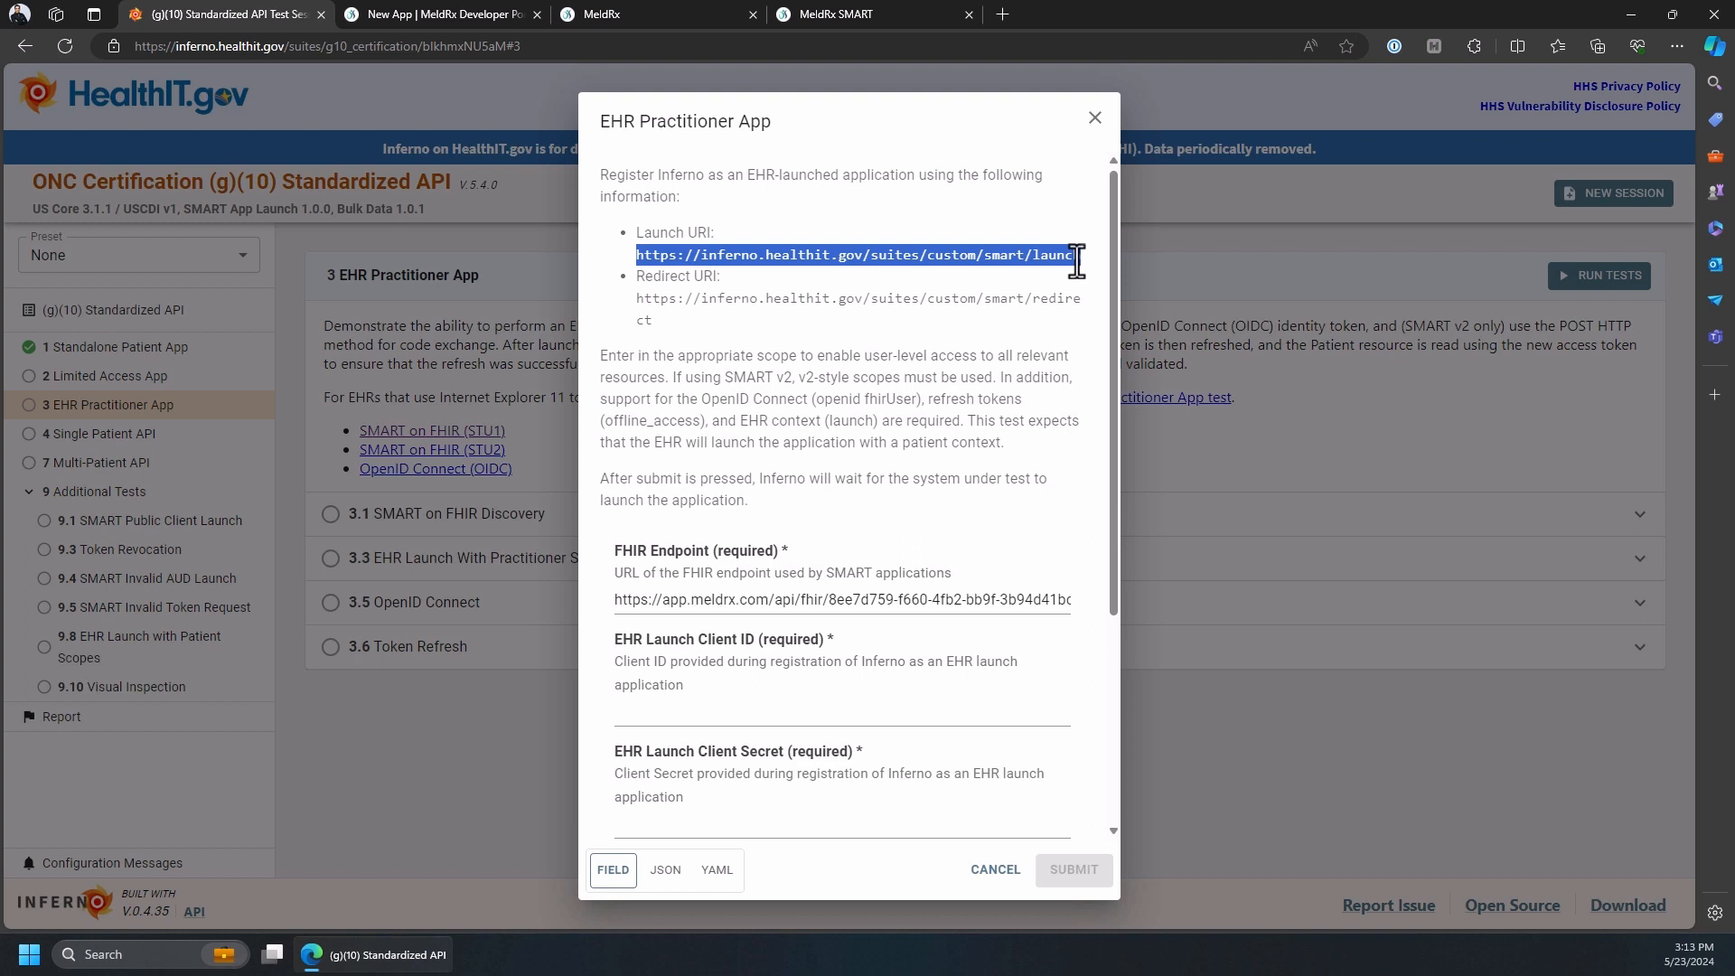
drag(637, 298, 654, 320)
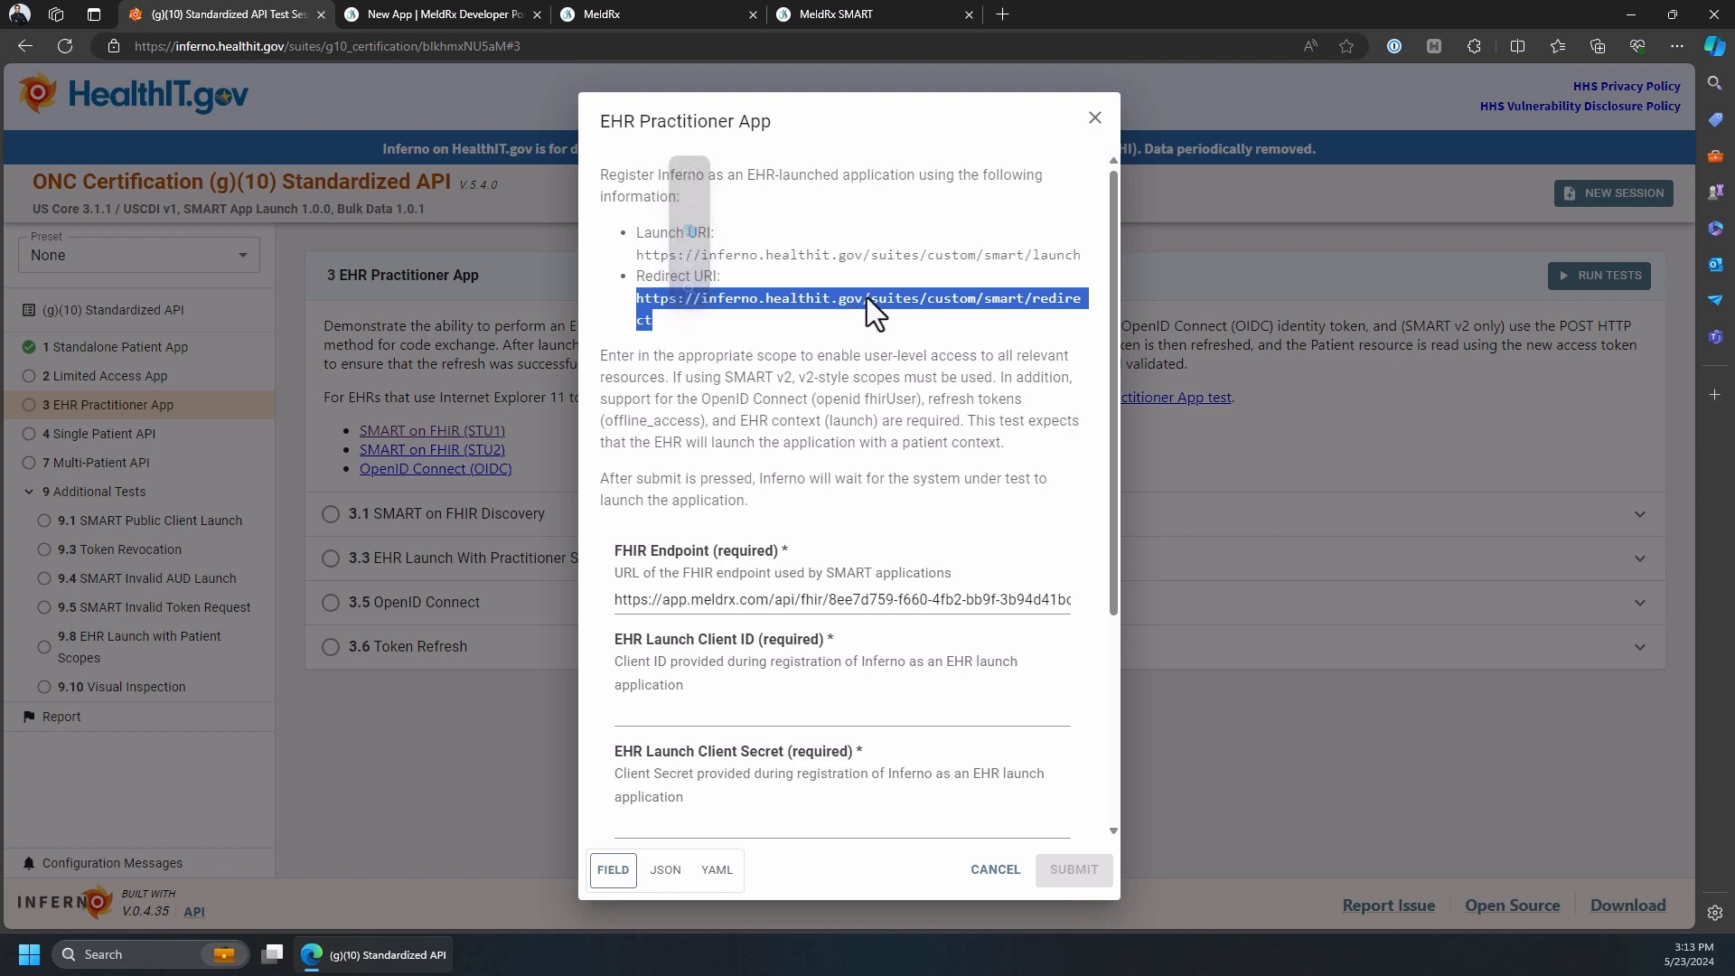
- Fill in the EHR Launch Client ID with the client ID copied from the inferno confidential app in the MeldRx Developer Portal
scroll(865, 346, down, 2)
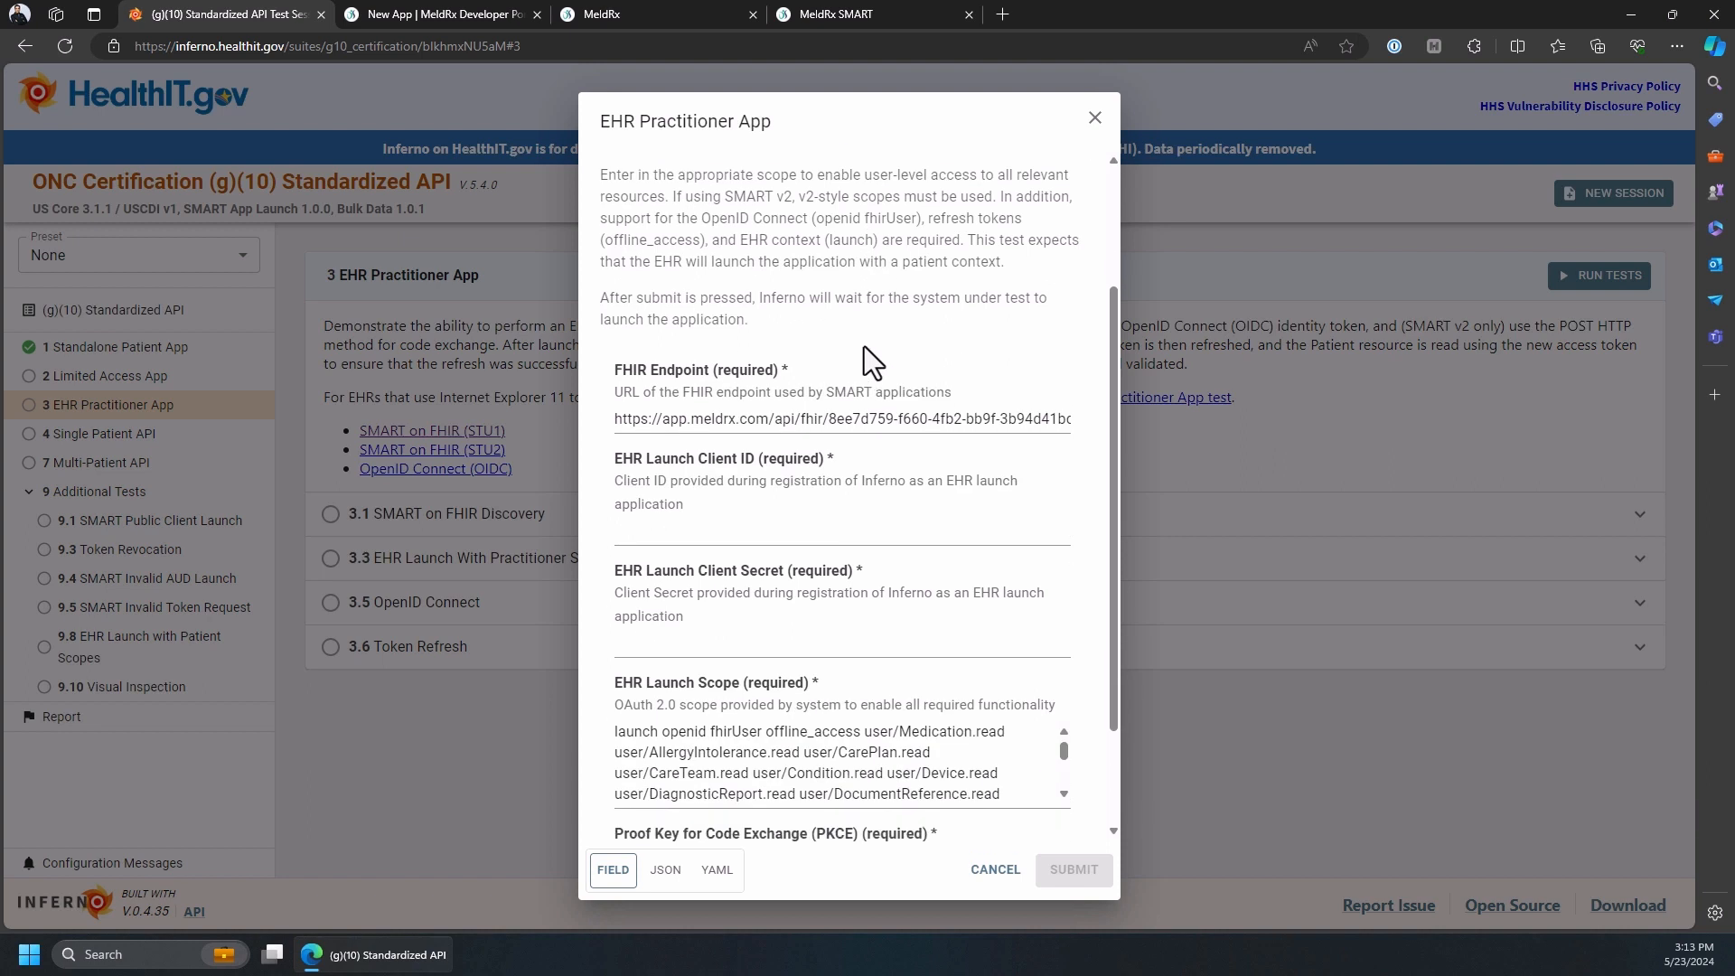
click(751, 534)
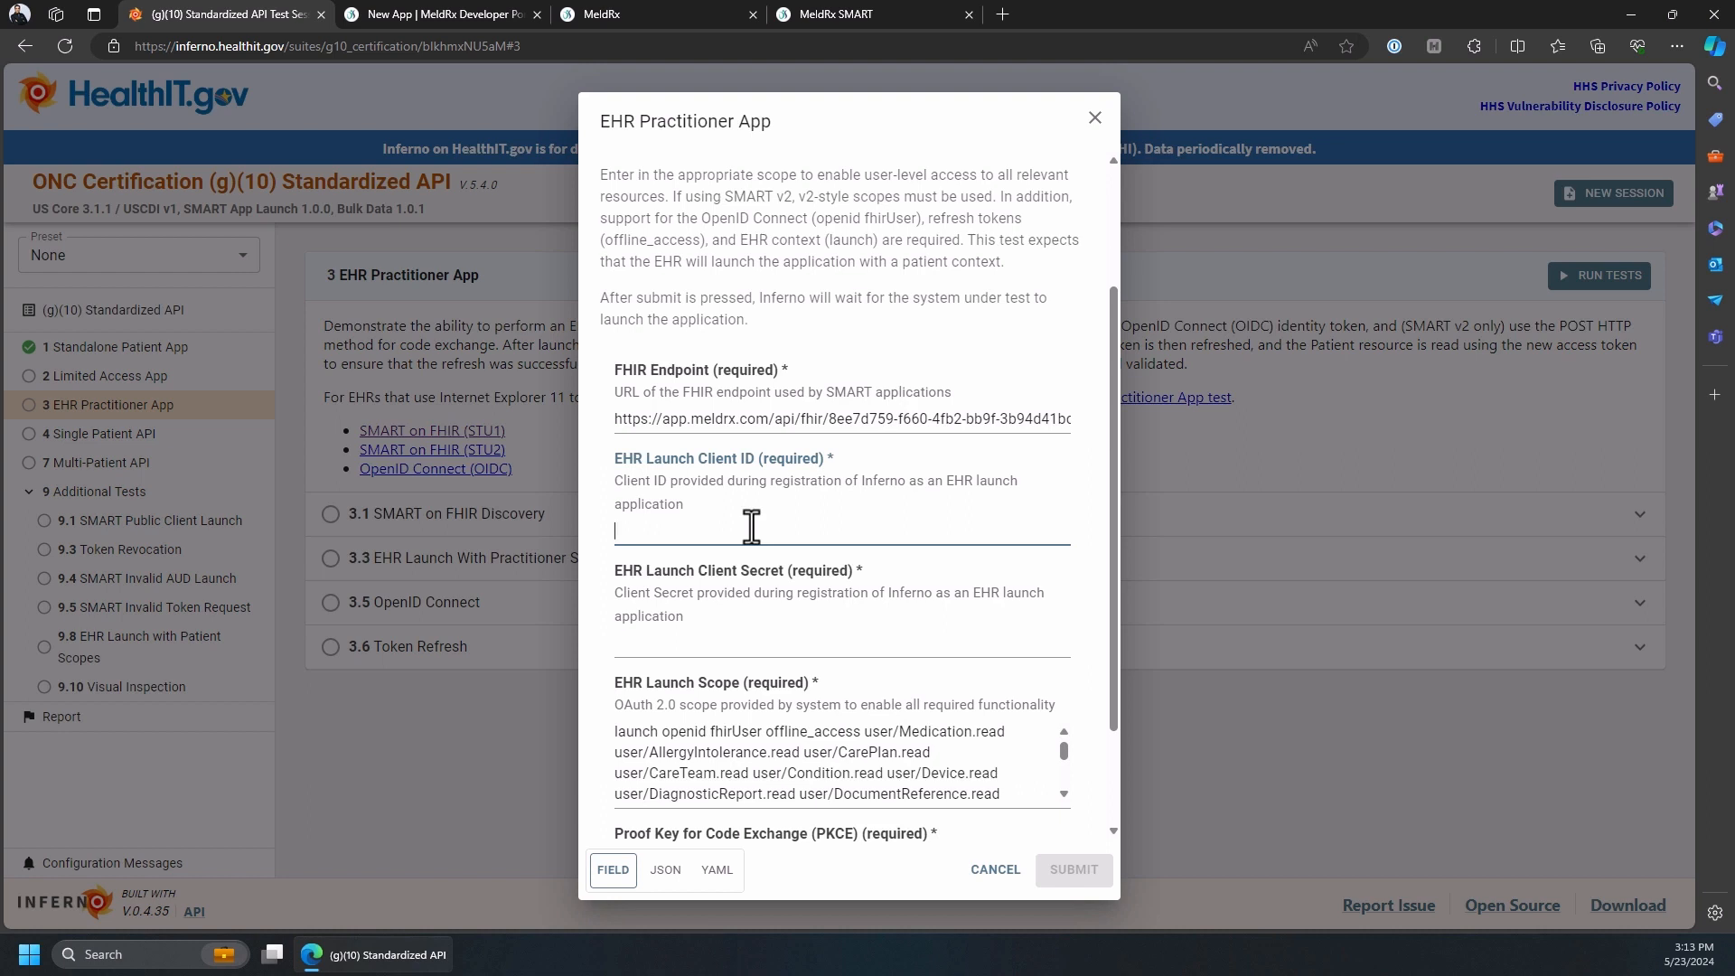
click(496, 13)
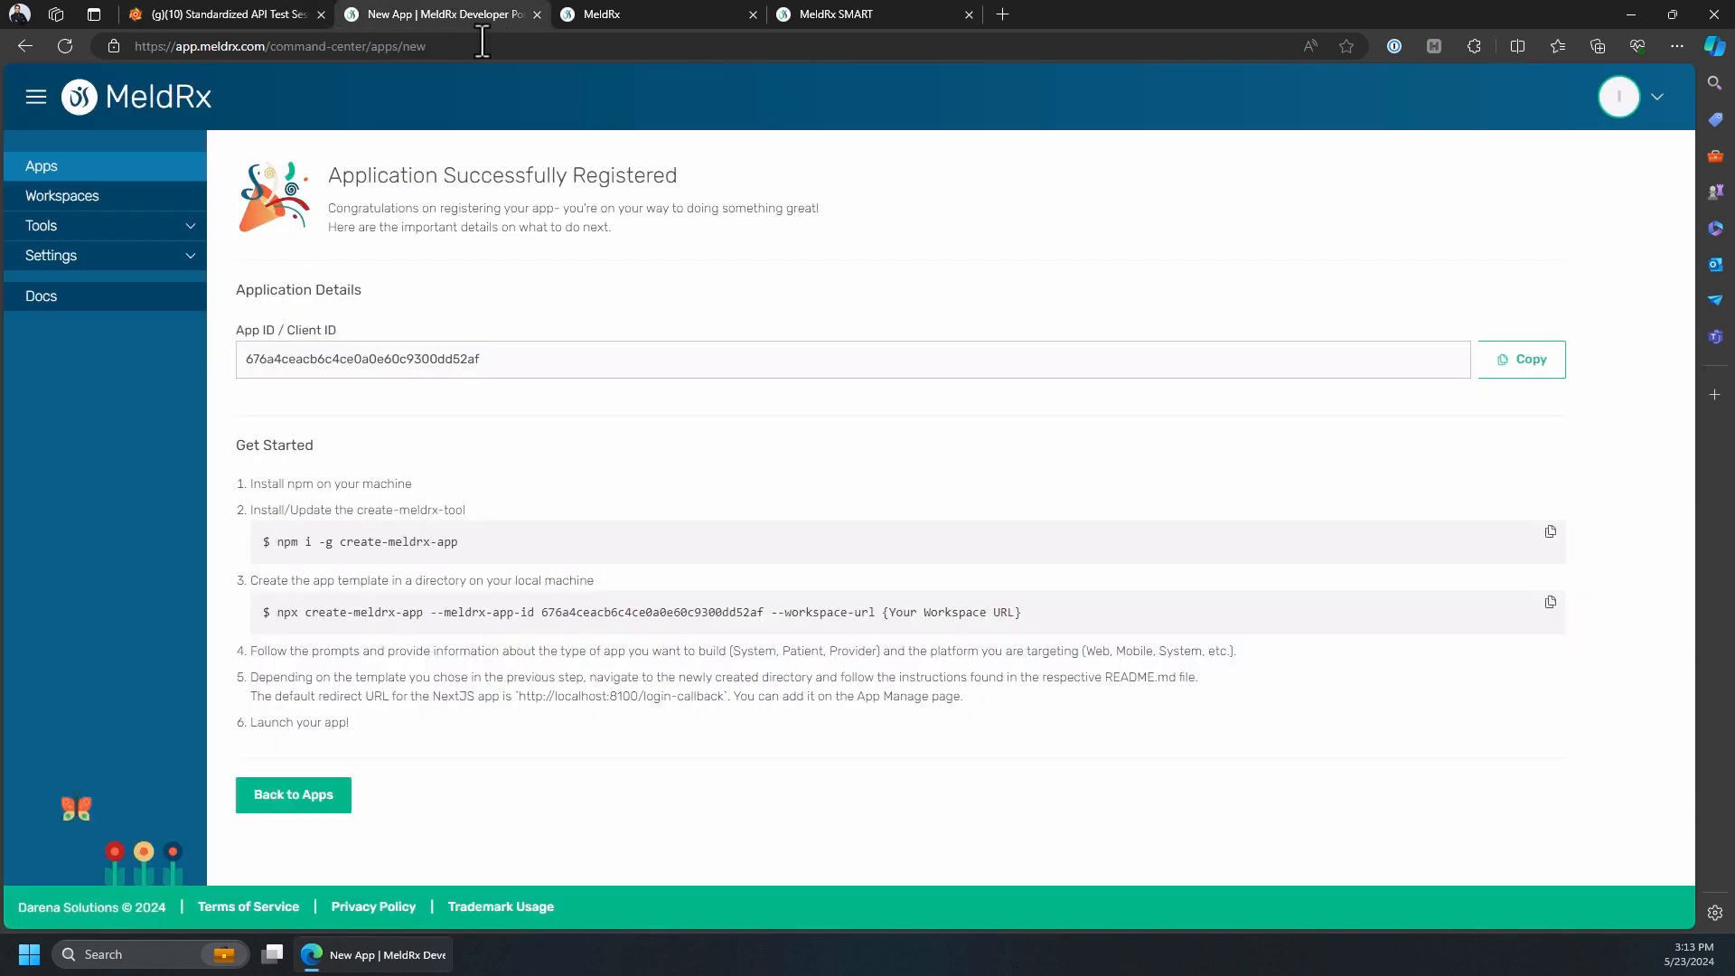
click(119, 168)
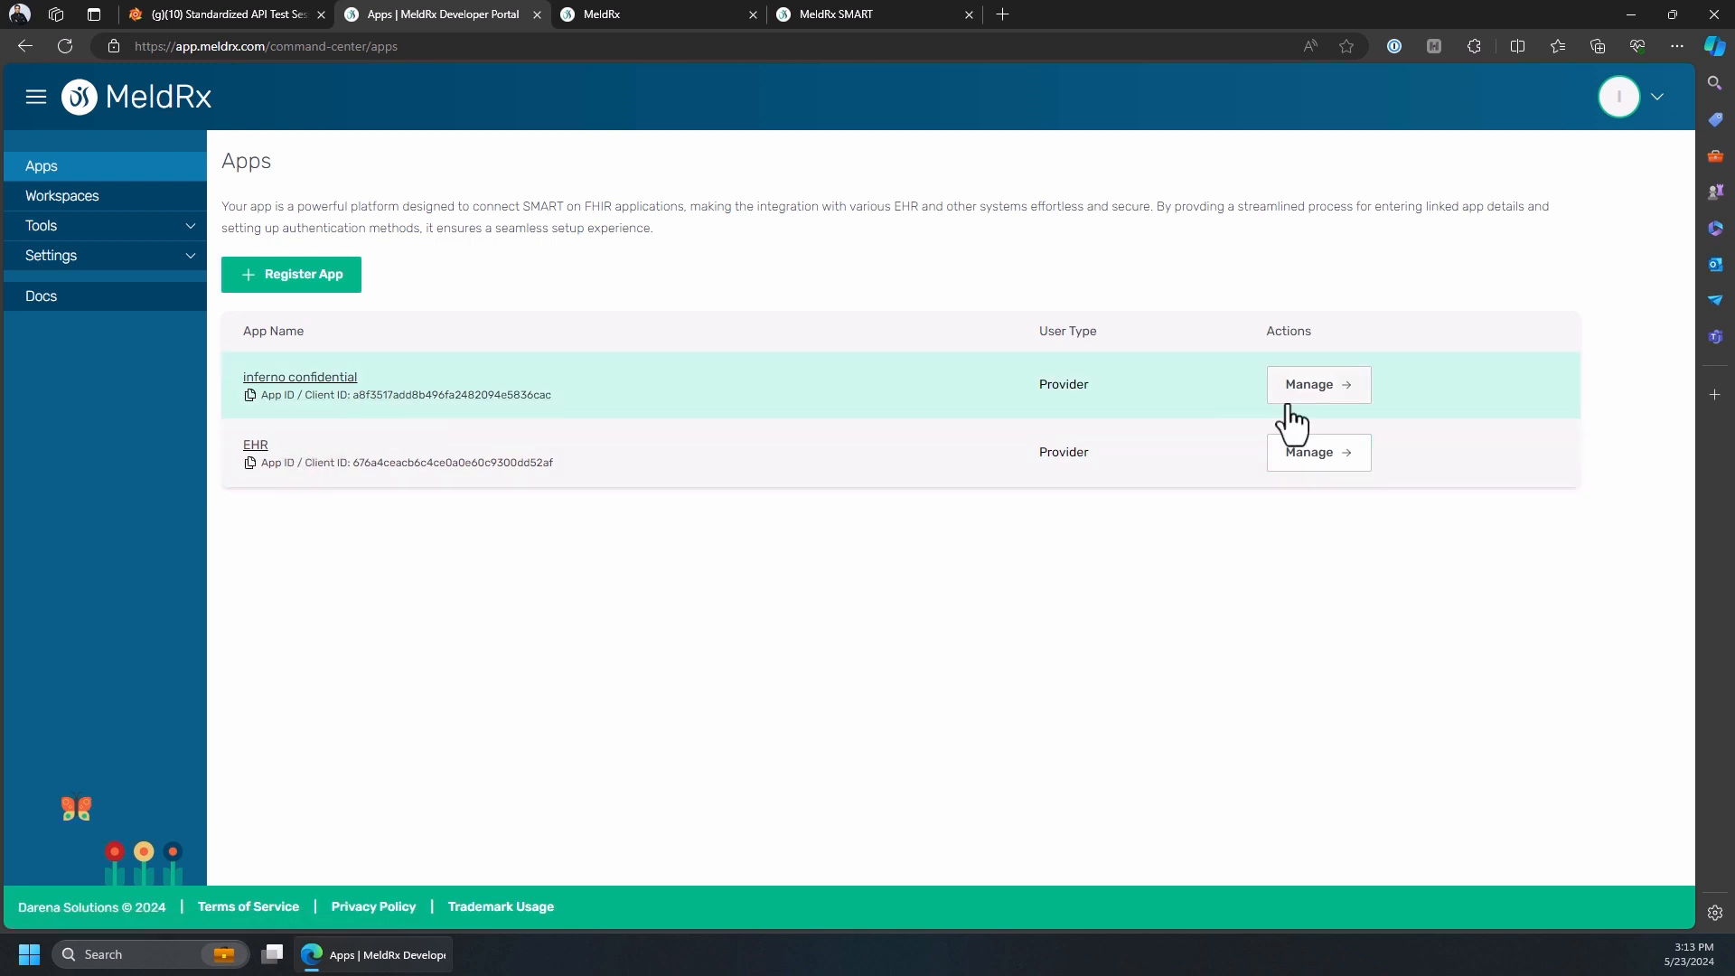
click(466, 398)
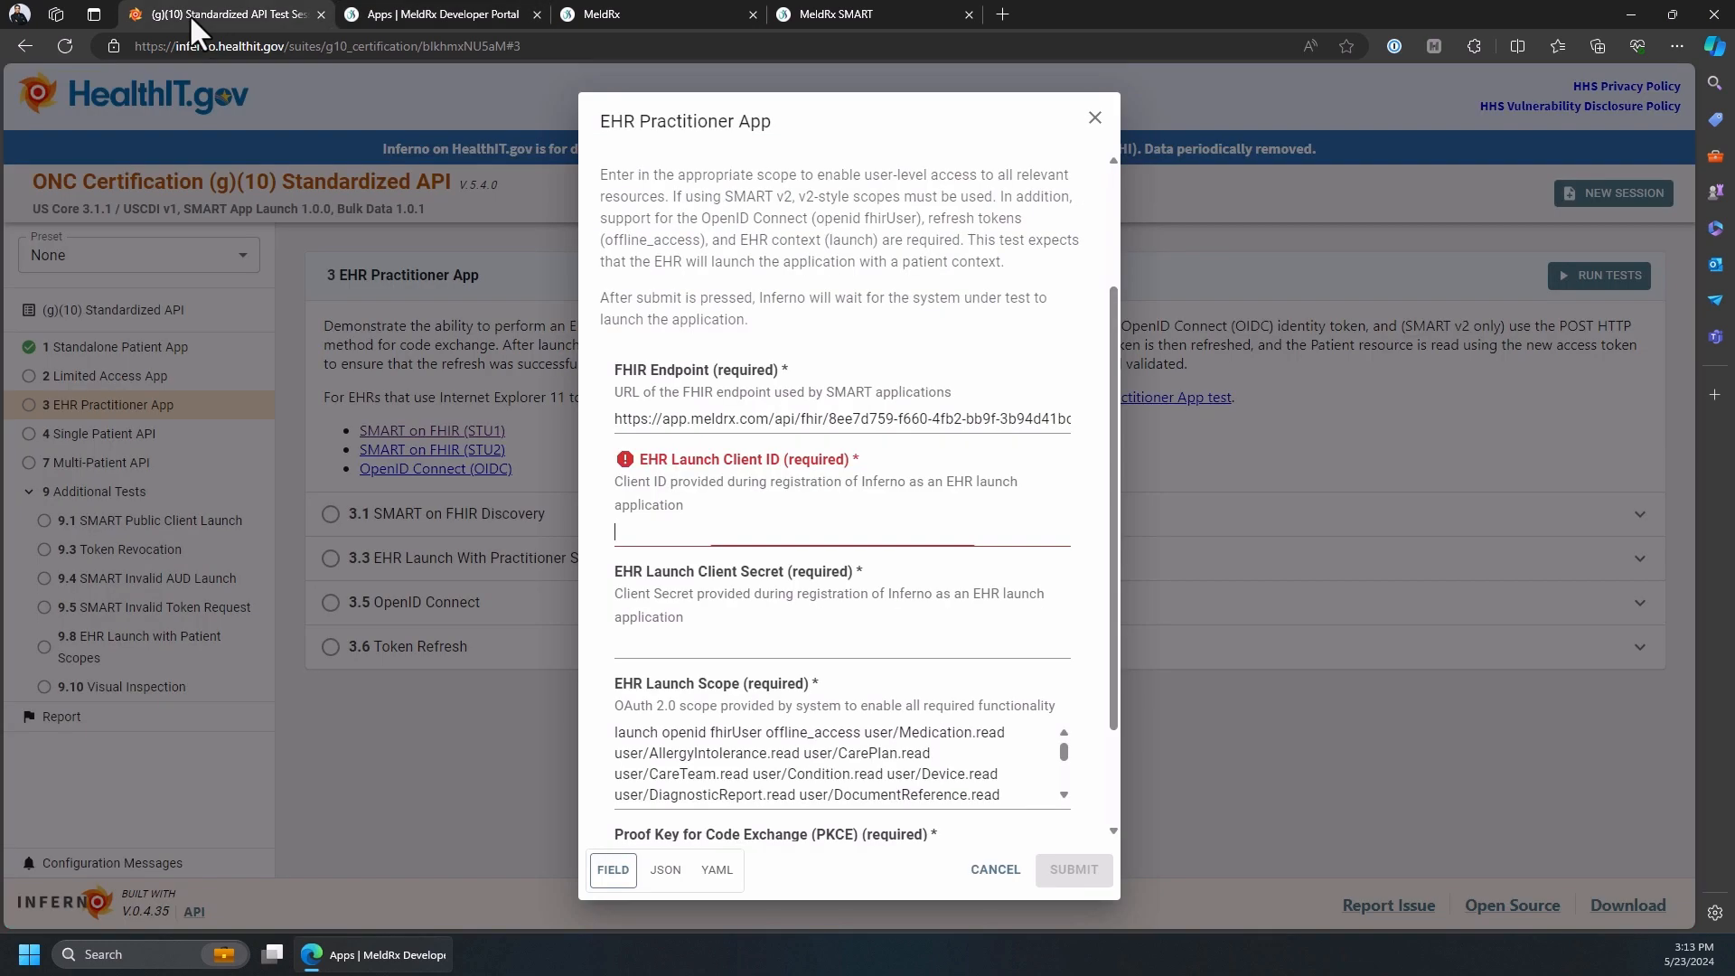
click(188, 13)
key(ctrl+v)
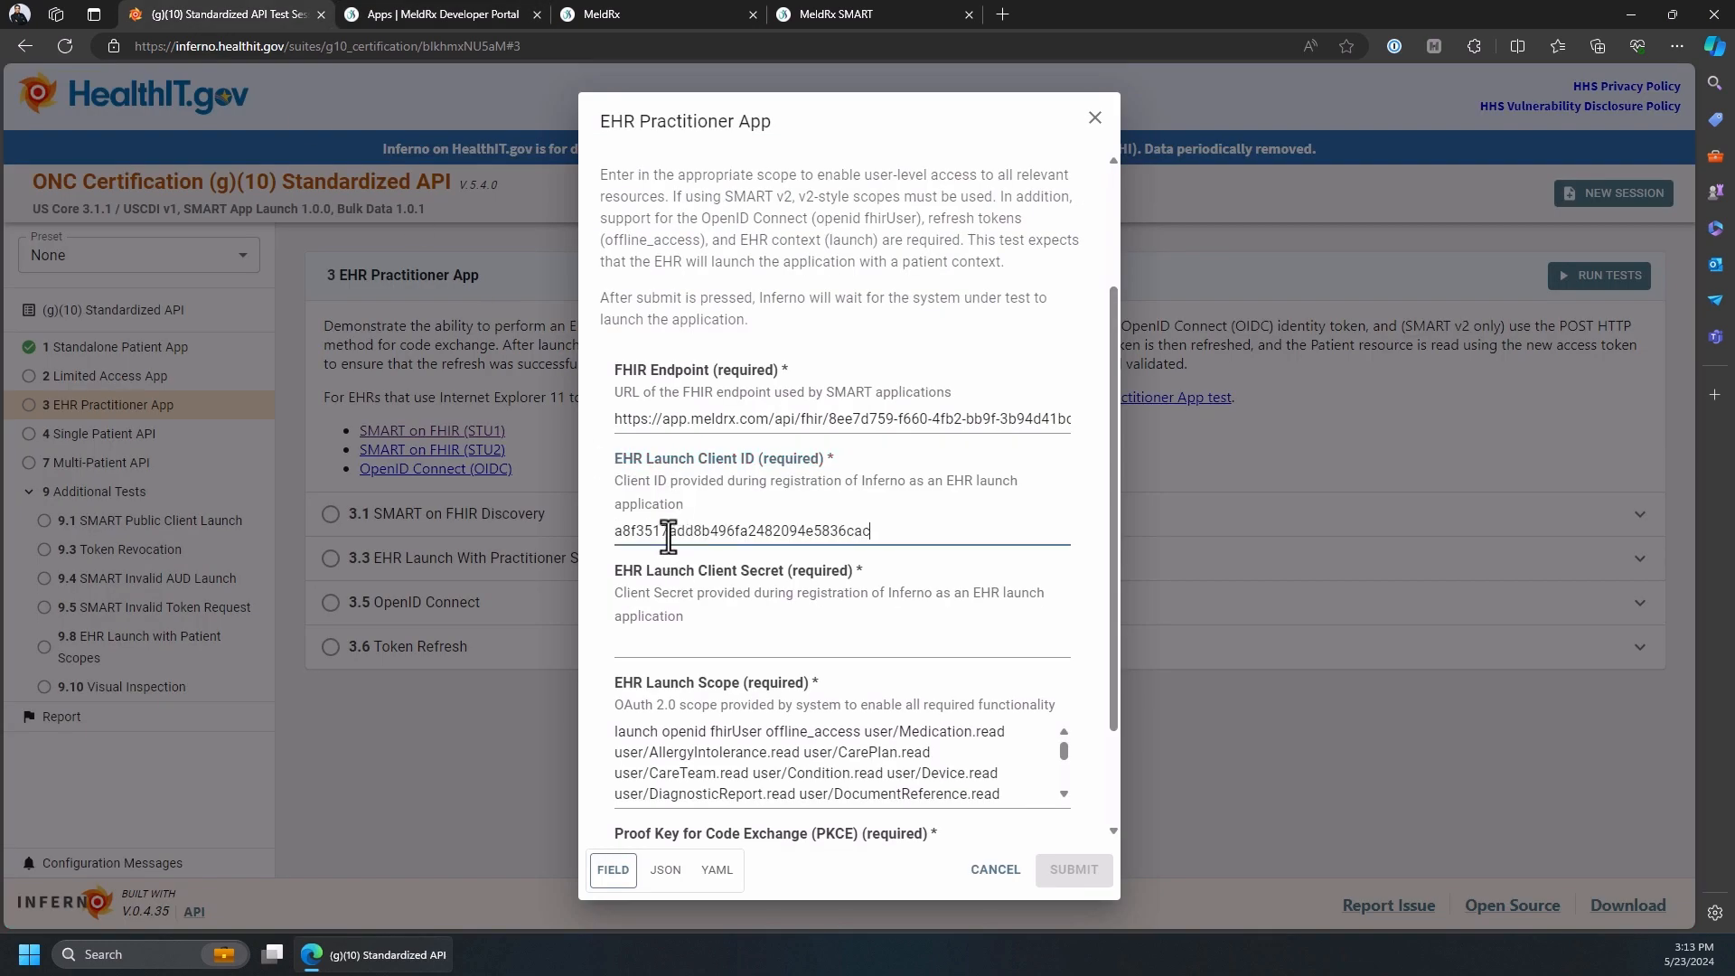
- Fill in the EHR Launch Client Secret with the app's client secret from the clipboard history
click(752, 631)
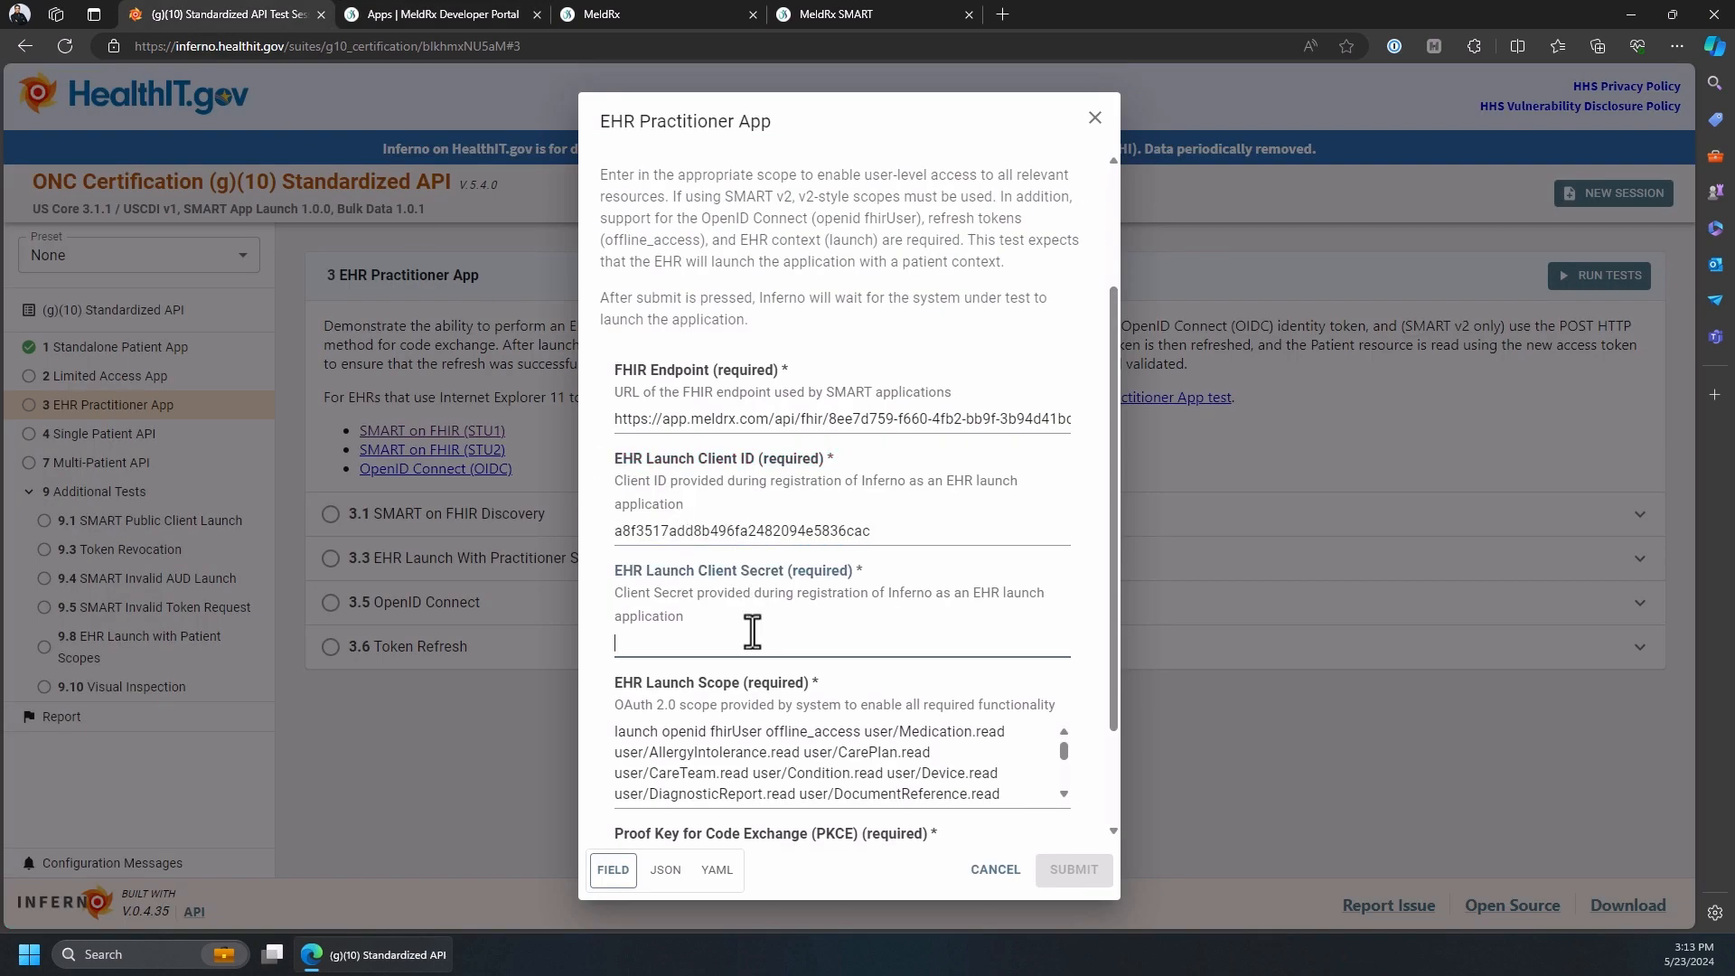
key(super+v)
scroll(762, 506, down, 2)
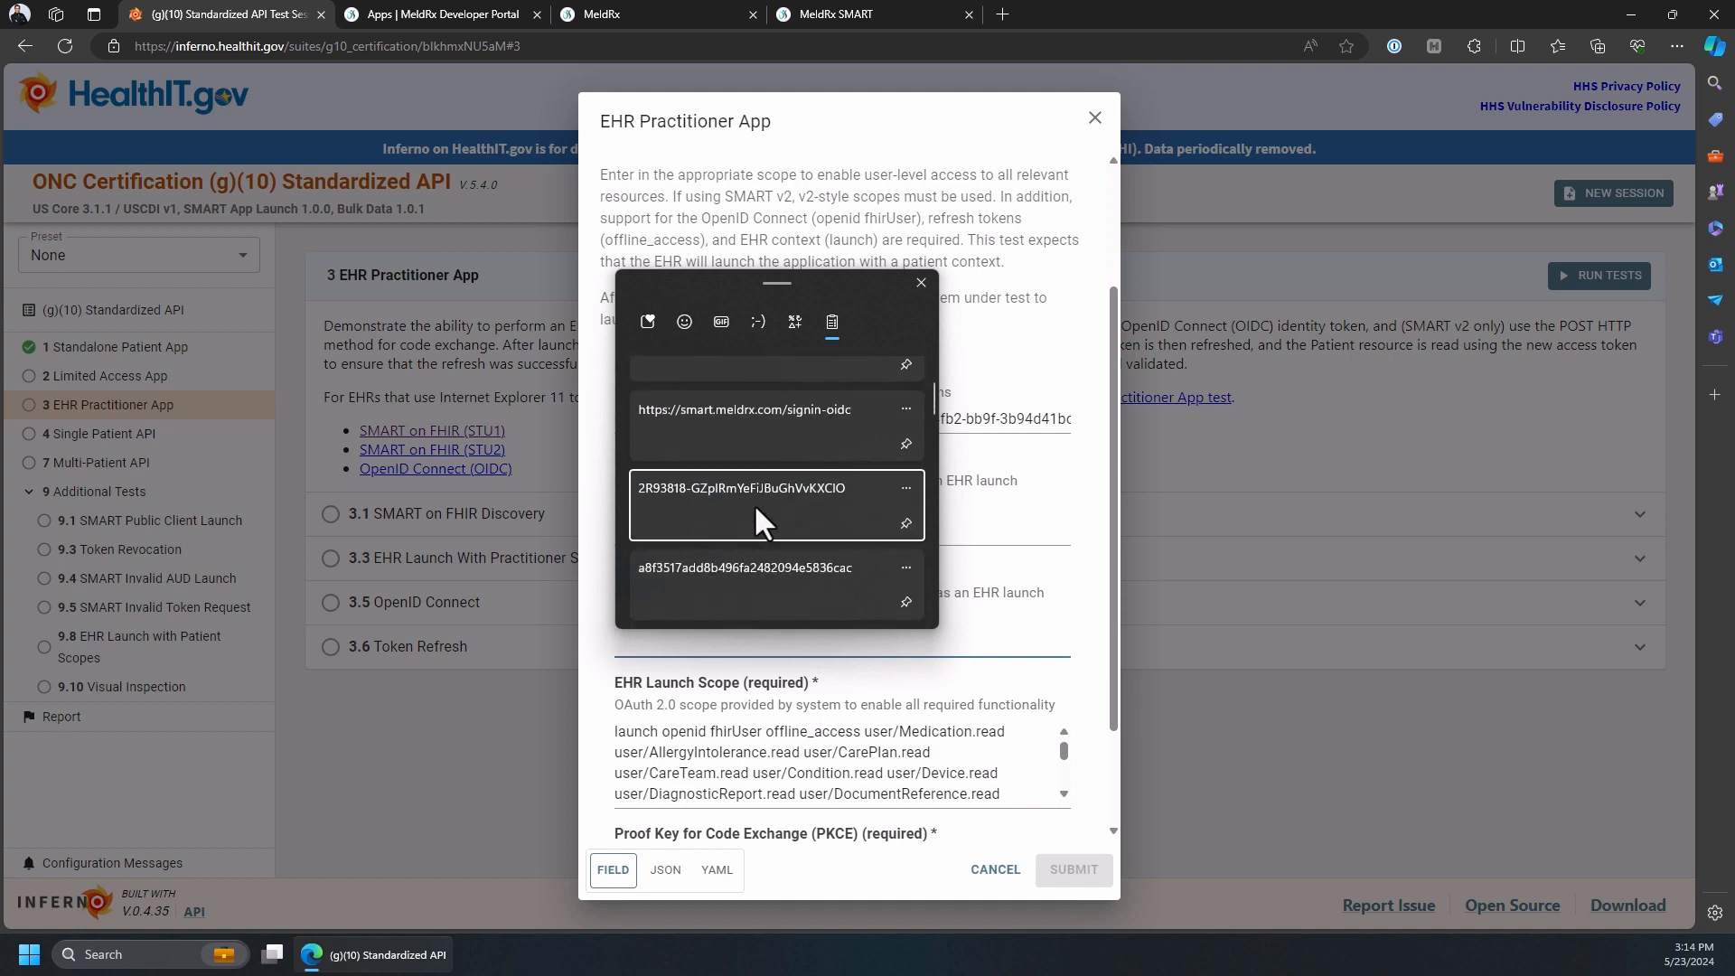
click(753, 502)
- Replace the individual user resource scopes in the EHR Launch Scope with user/*.read, keeping launch openid fhirUser offline_access
scroll(926, 642, down, 2)
scroll(929, 614, down, 2)
scroll(943, 618, up, 2)
scroll(942, 618, up, 2)
scroll(948, 622, down, 2)
drag(882, 589, 975, 678)
key(BackSpace)
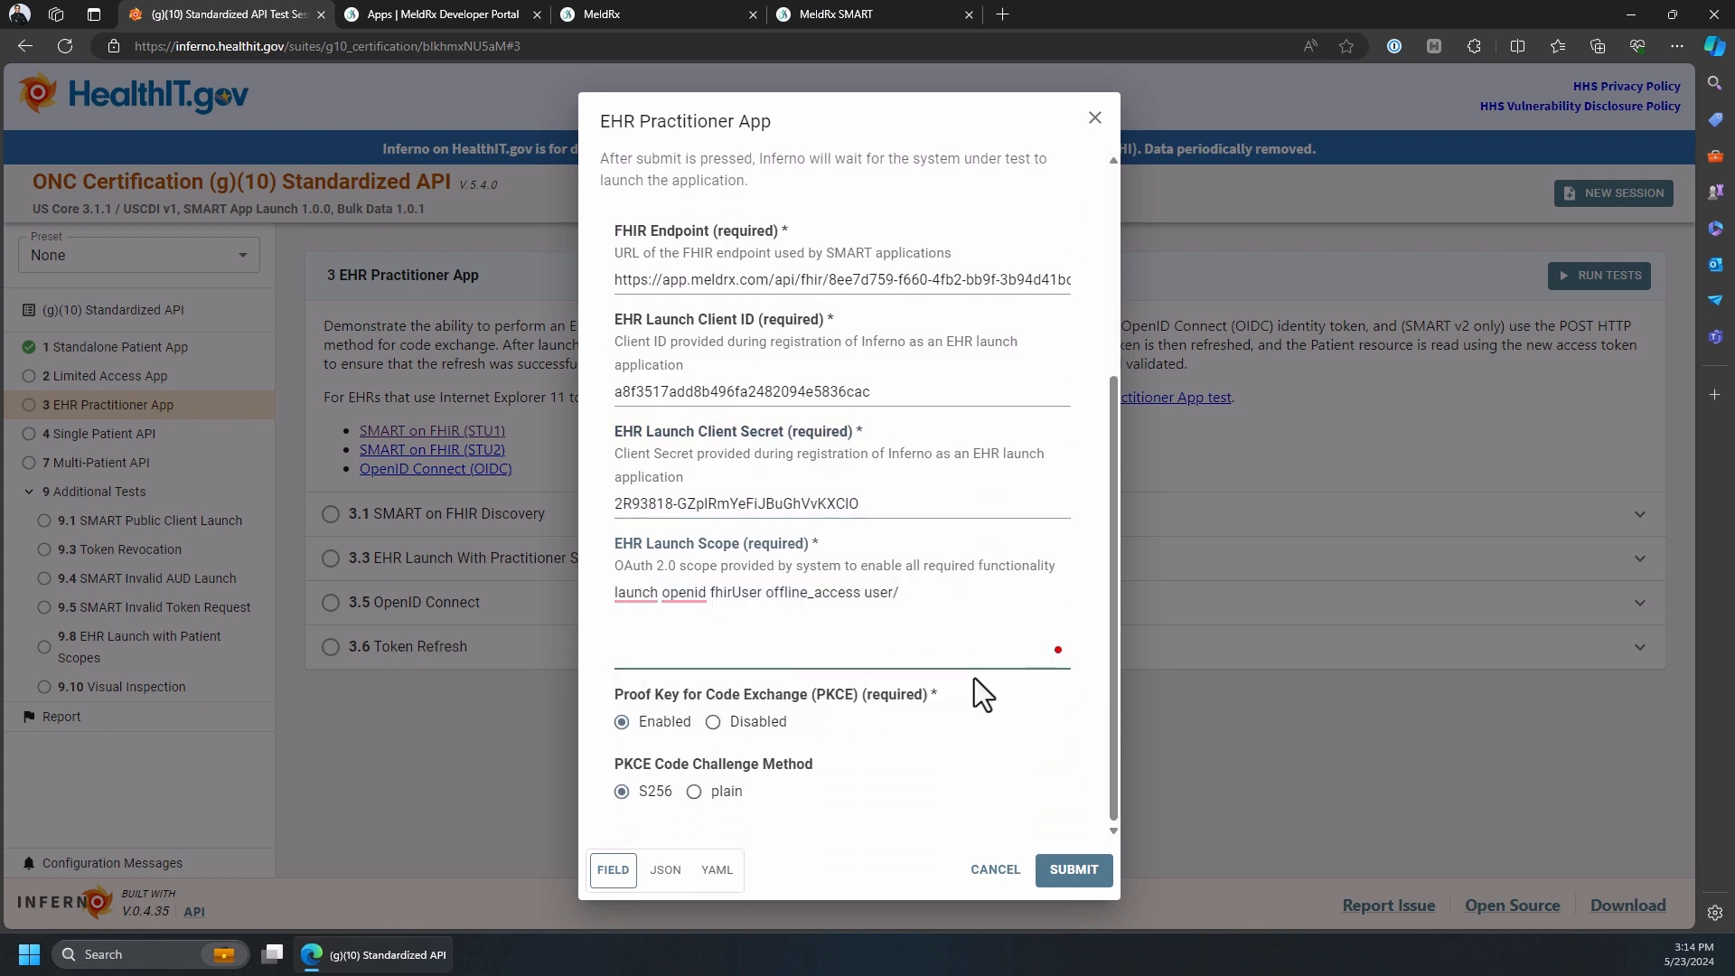
text(*.read)
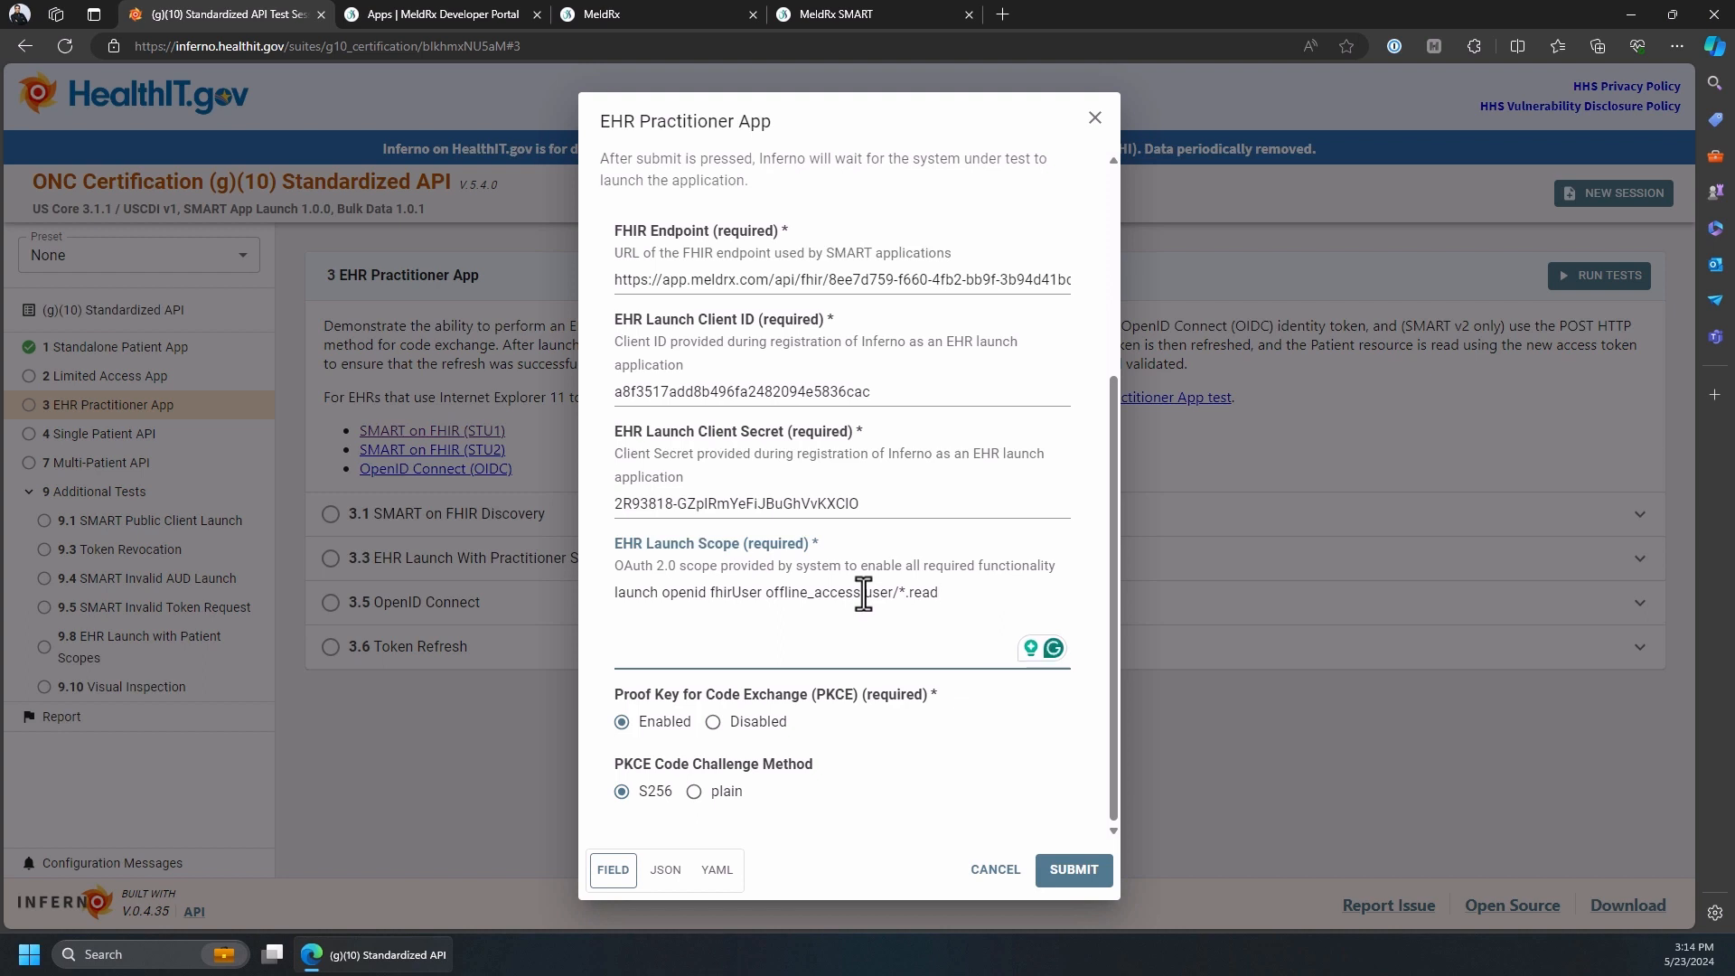
drag(659, 594, 609, 601)
click(621, 613)
click(617, 597)
- Open the inferno confidential app's settings in the MeldRx Developer Portal and add the user/*.read scope
click(429, 13)
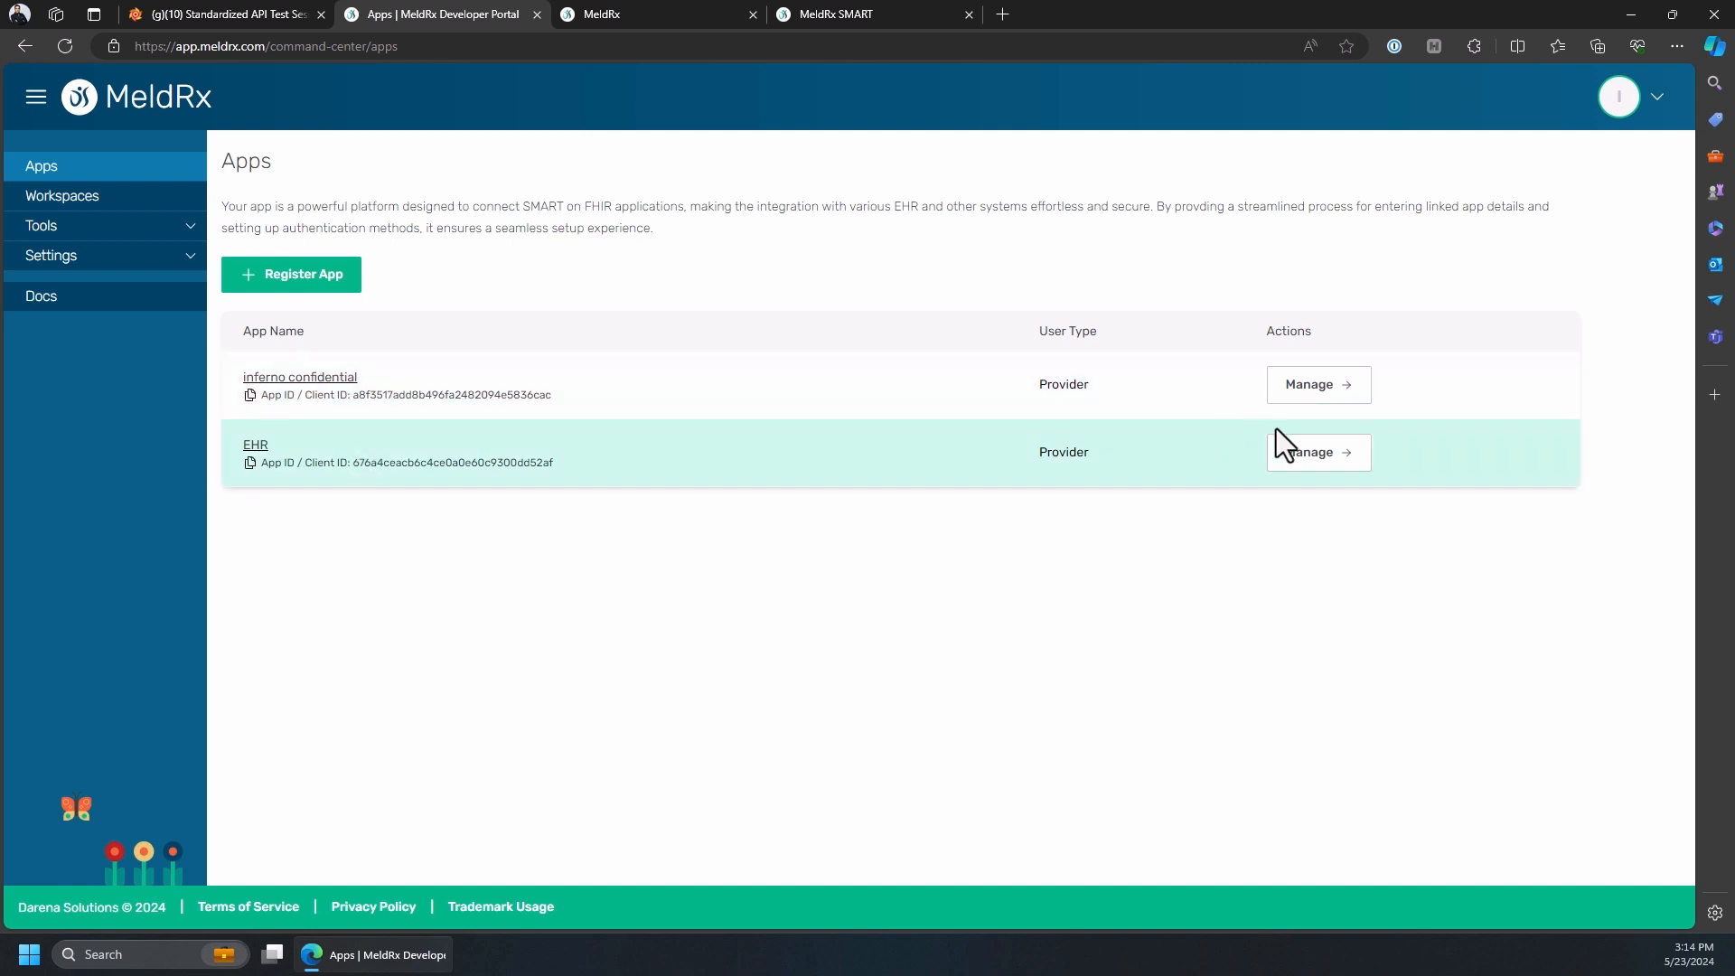
click(1303, 398)
scroll(1220, 405, down, 4)
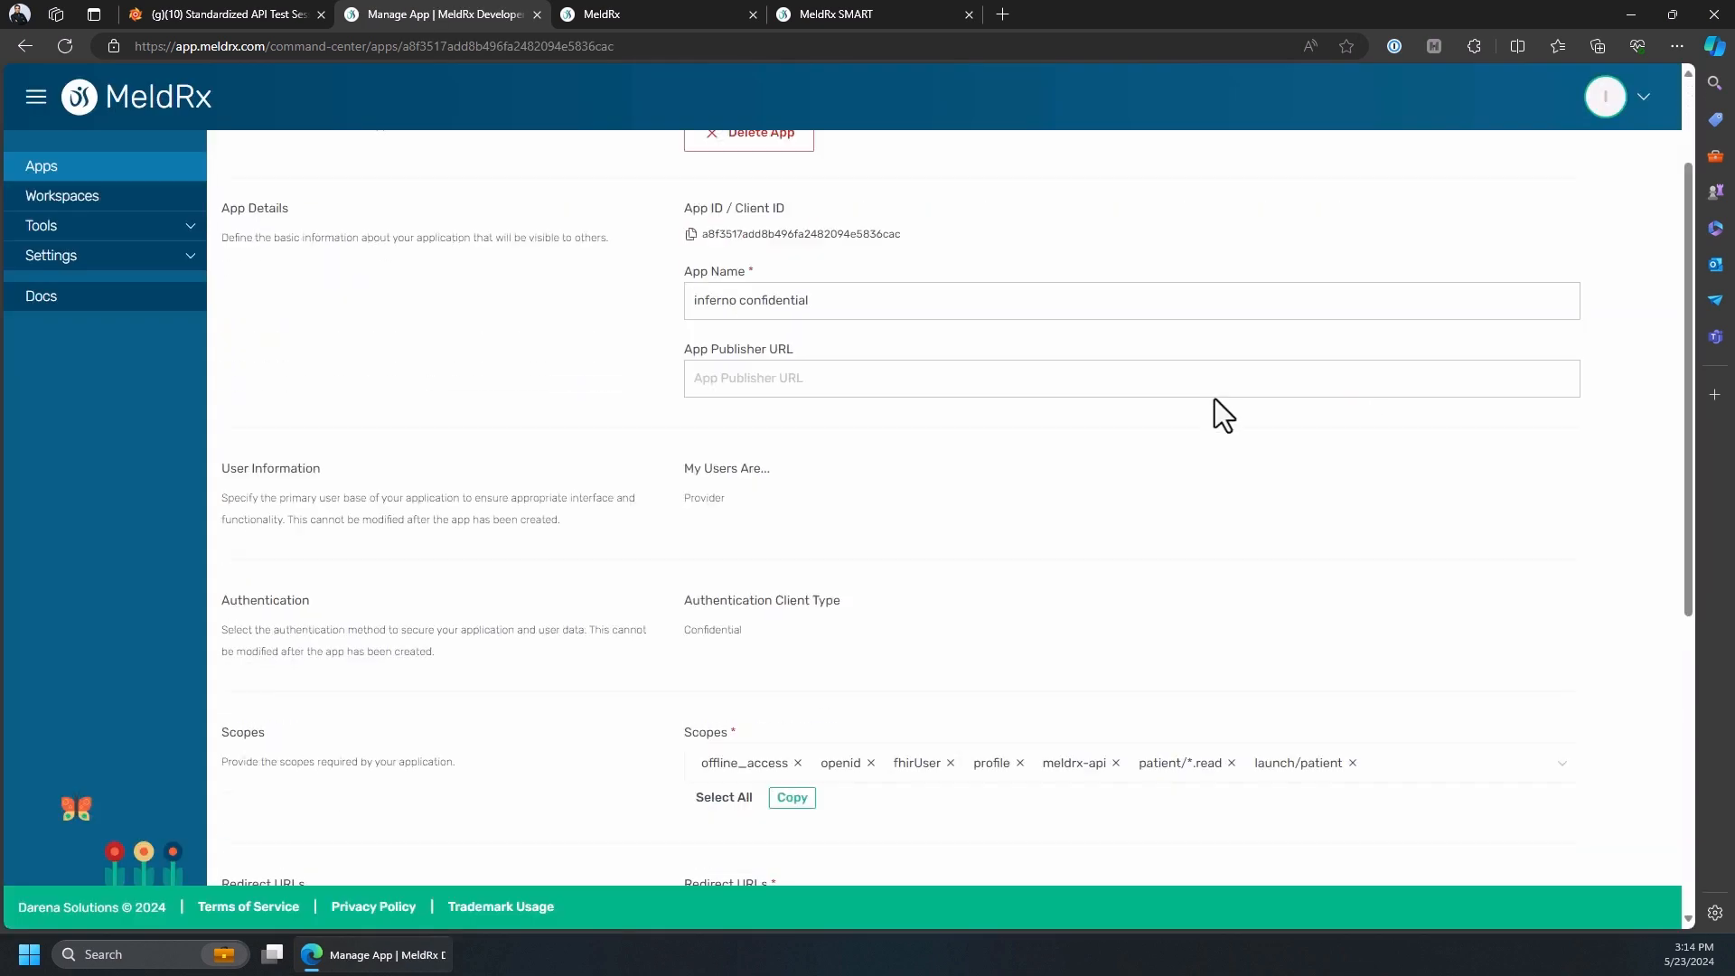
click(1407, 555)
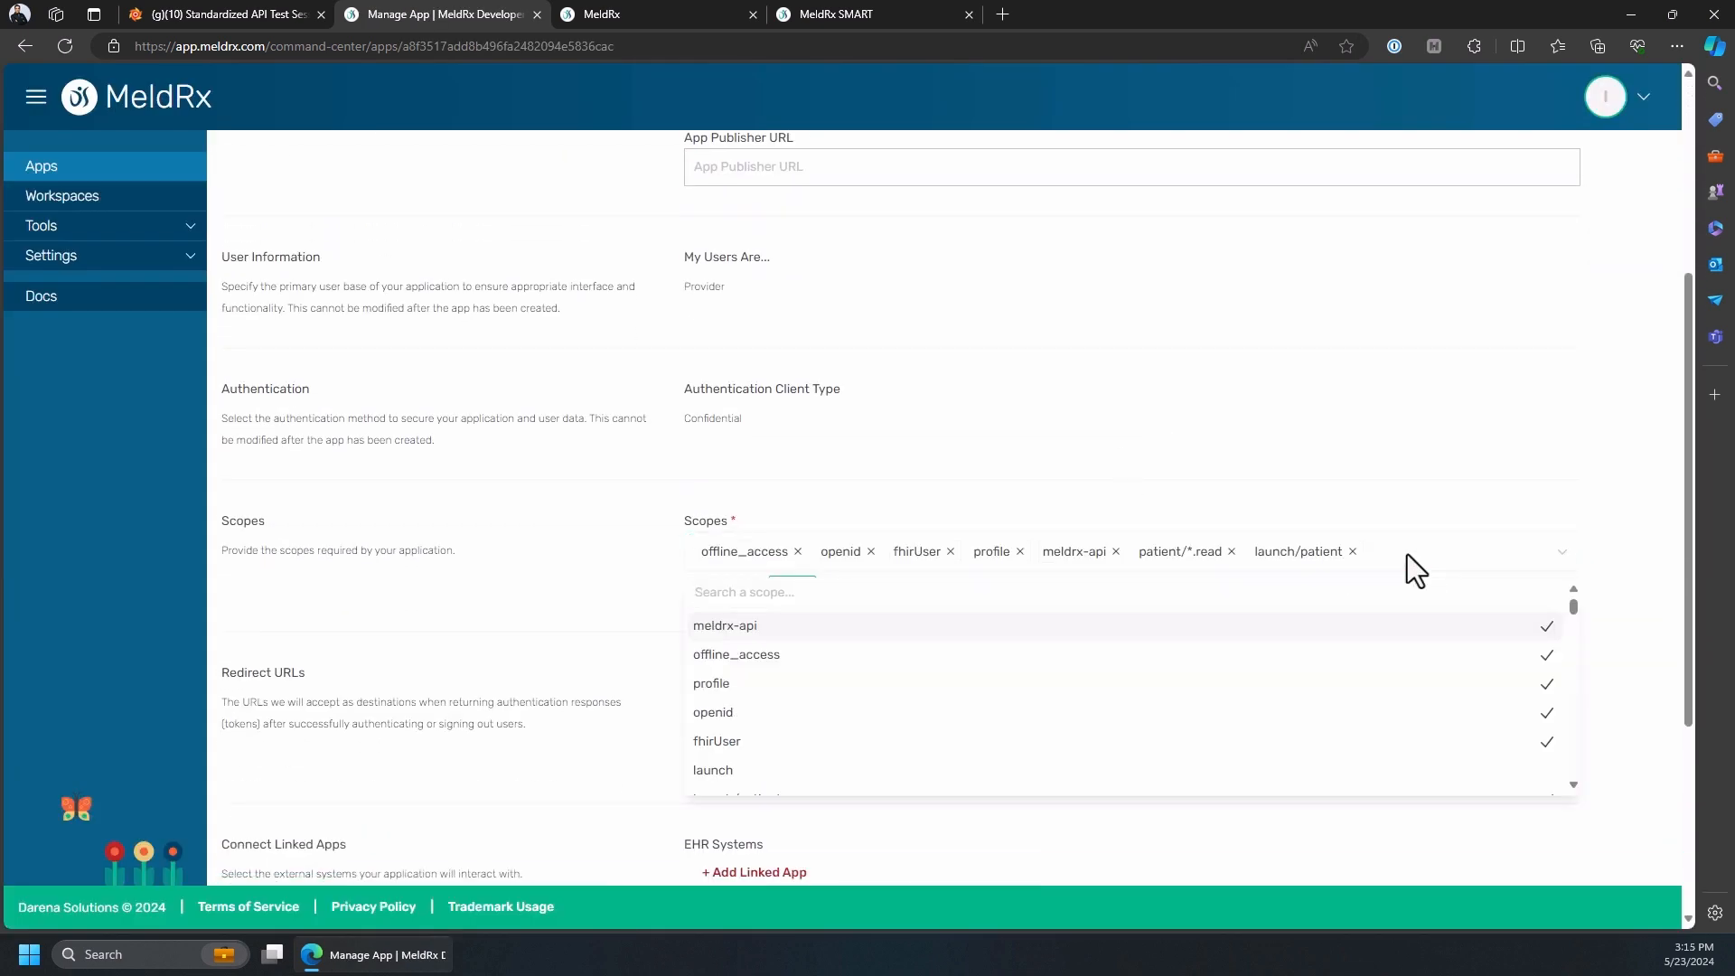
text(user)
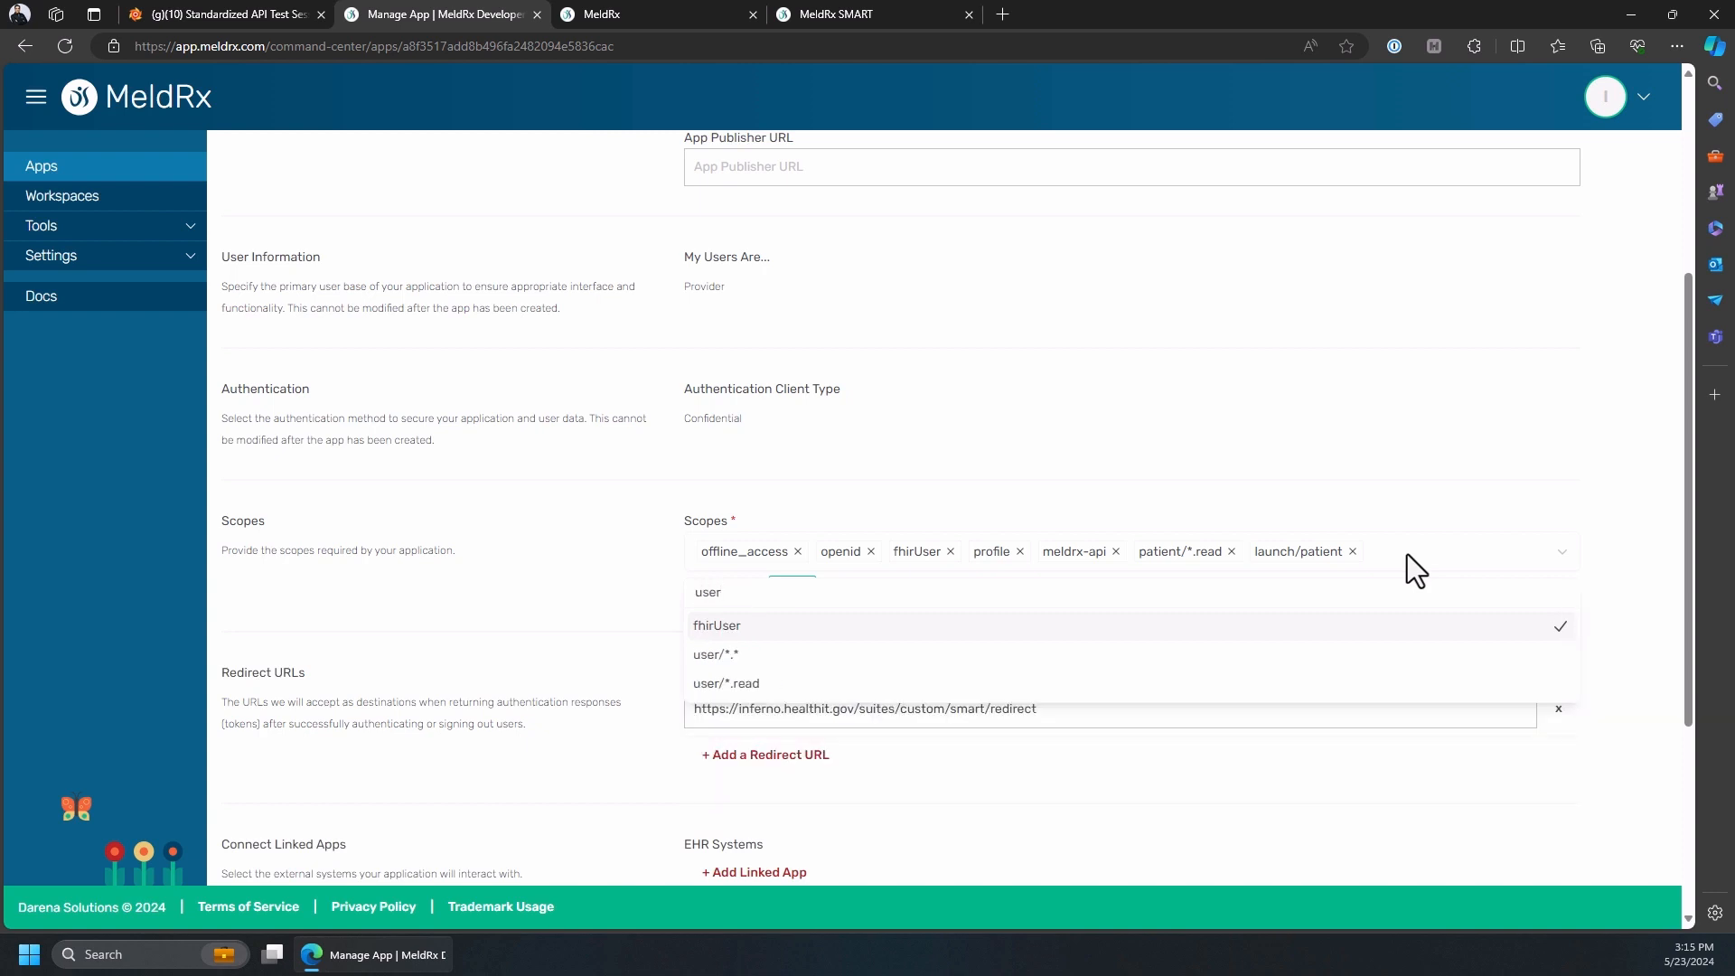
click(733, 686)
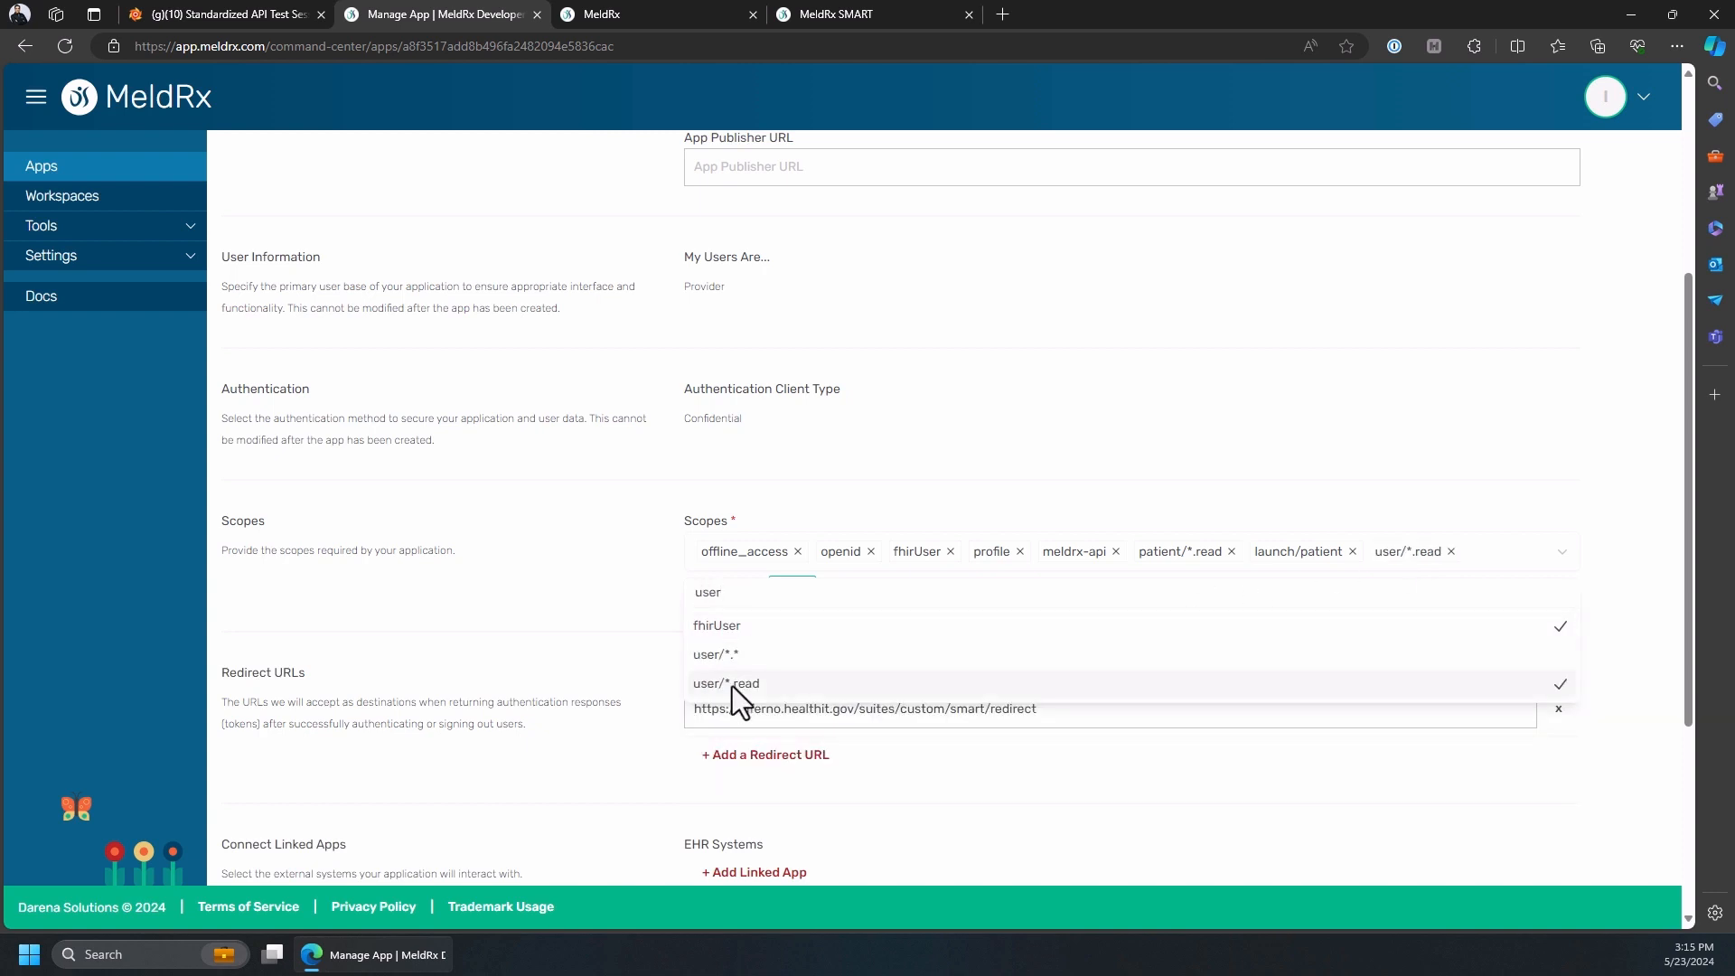
- Search the scope list for "lau" and add the launch scope to the inferno confidential app
key(BackSpace)
key(BackSpace)
key(BackSpace)
key(BackSpace)
text(lau)
click(756, 626)
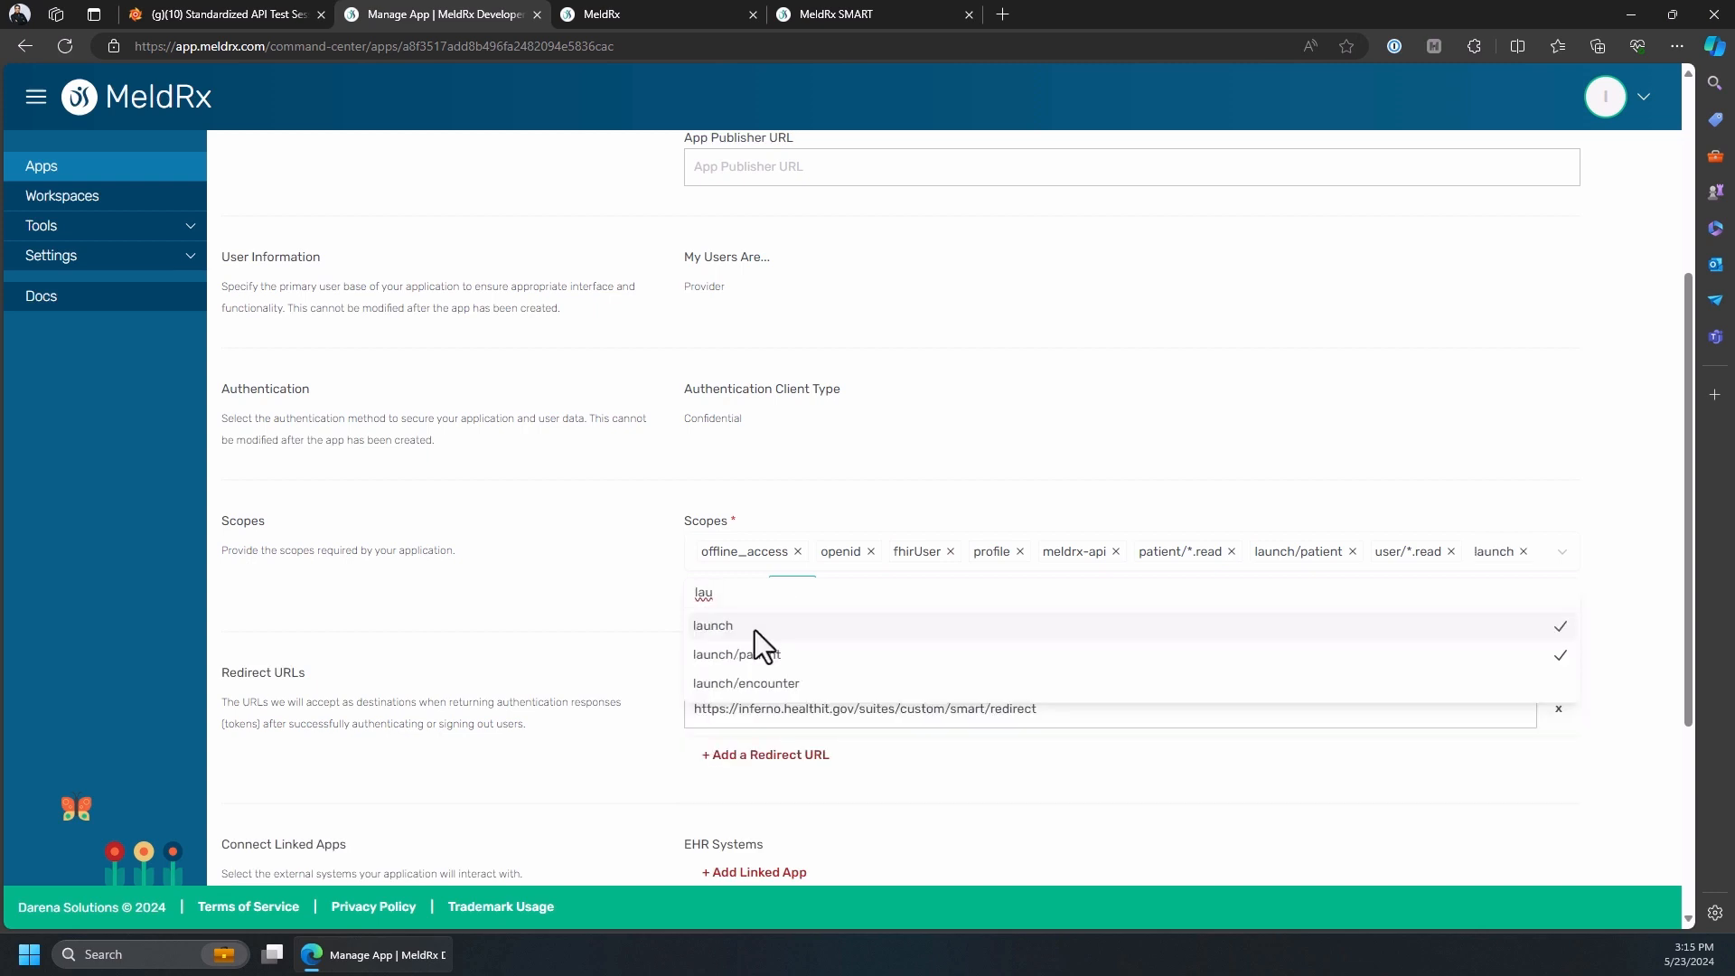
- Save the inferno confidential app's updated scopes and submit the EHR Practitioner App test inputs in Inferno
click(1374, 506)
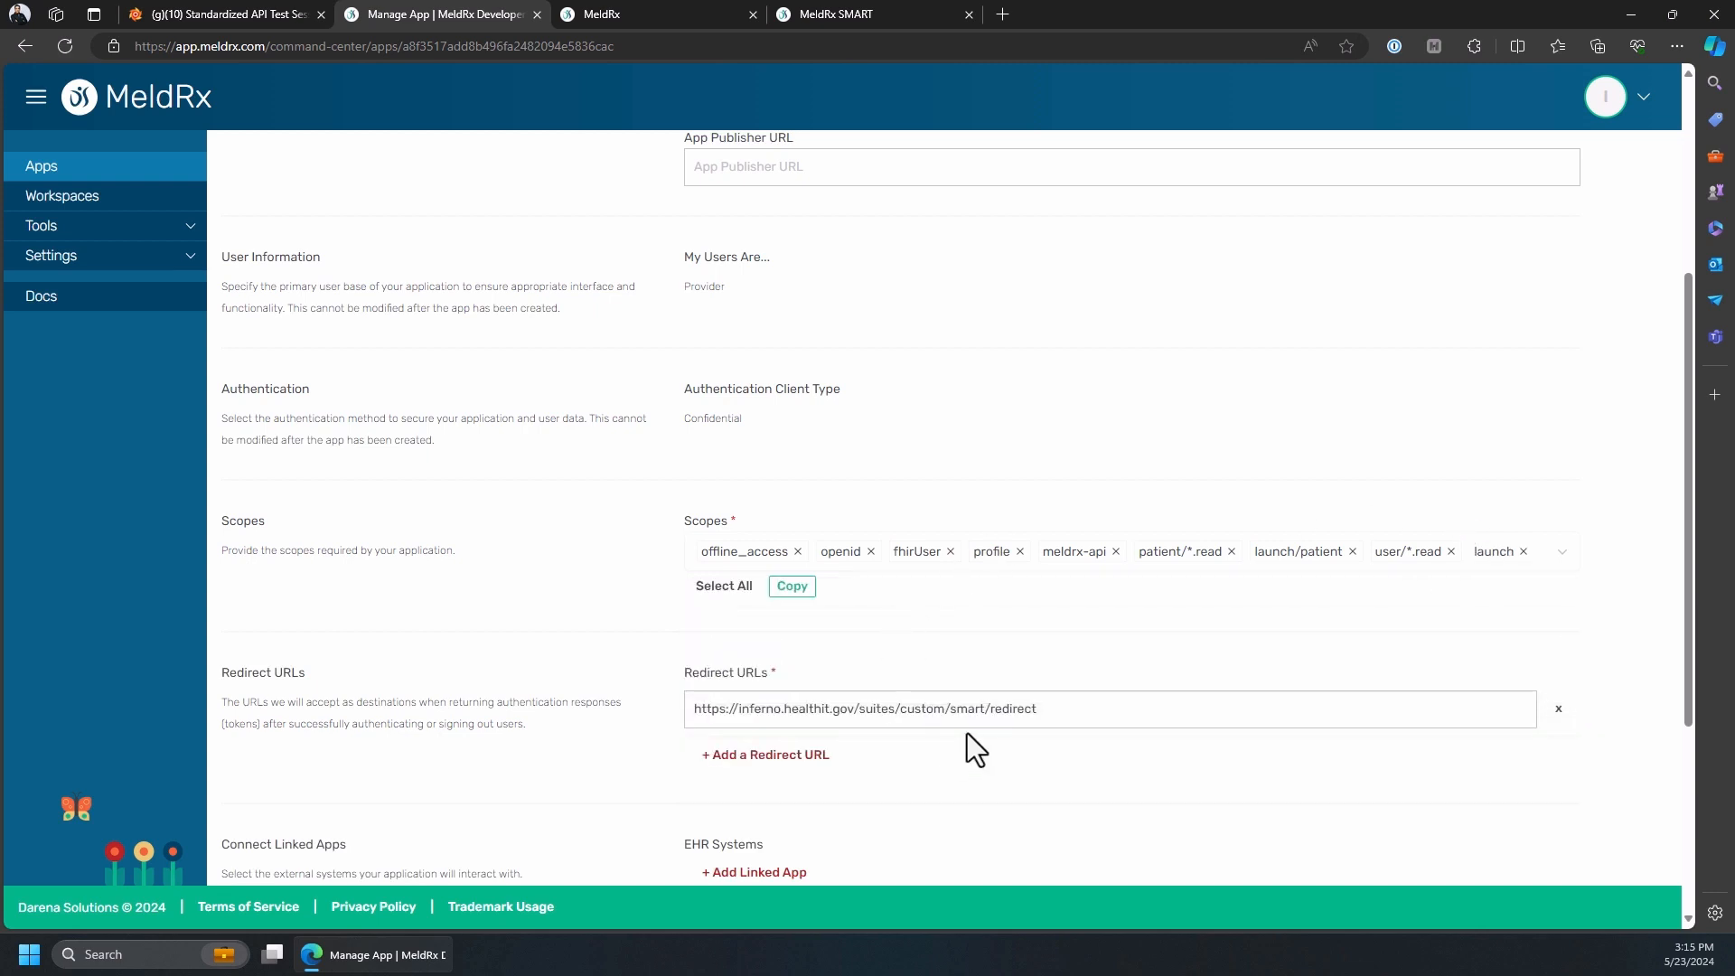
scroll(967, 734, down, 3)
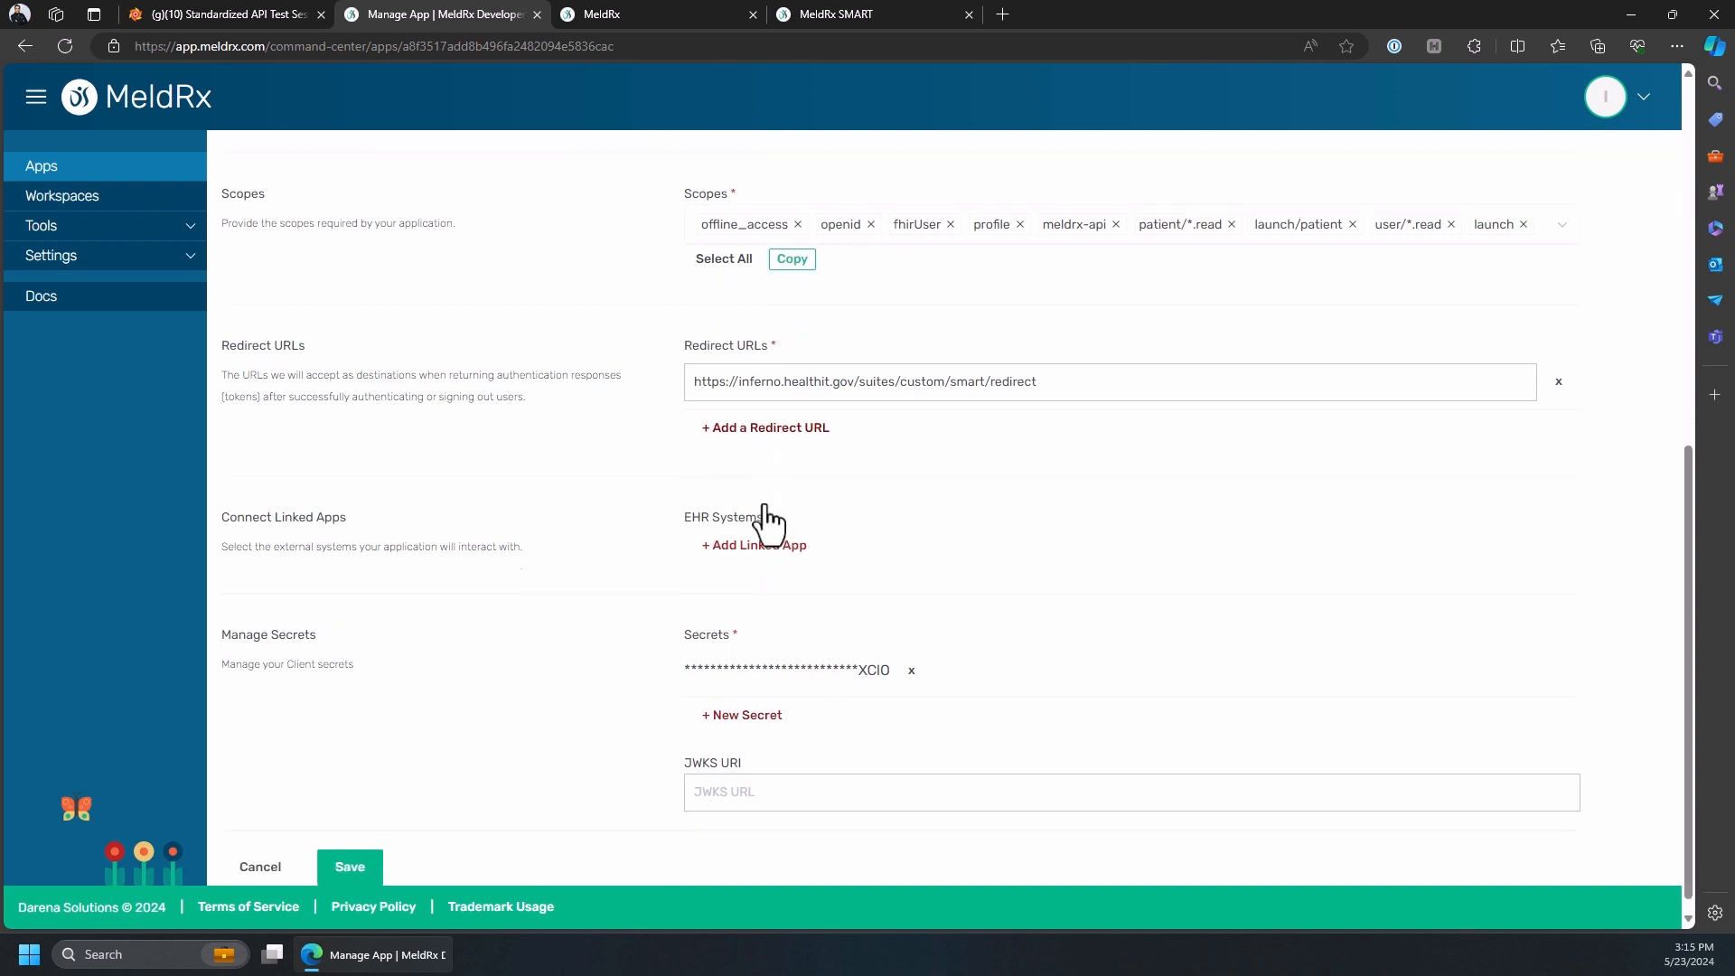
click(351, 852)
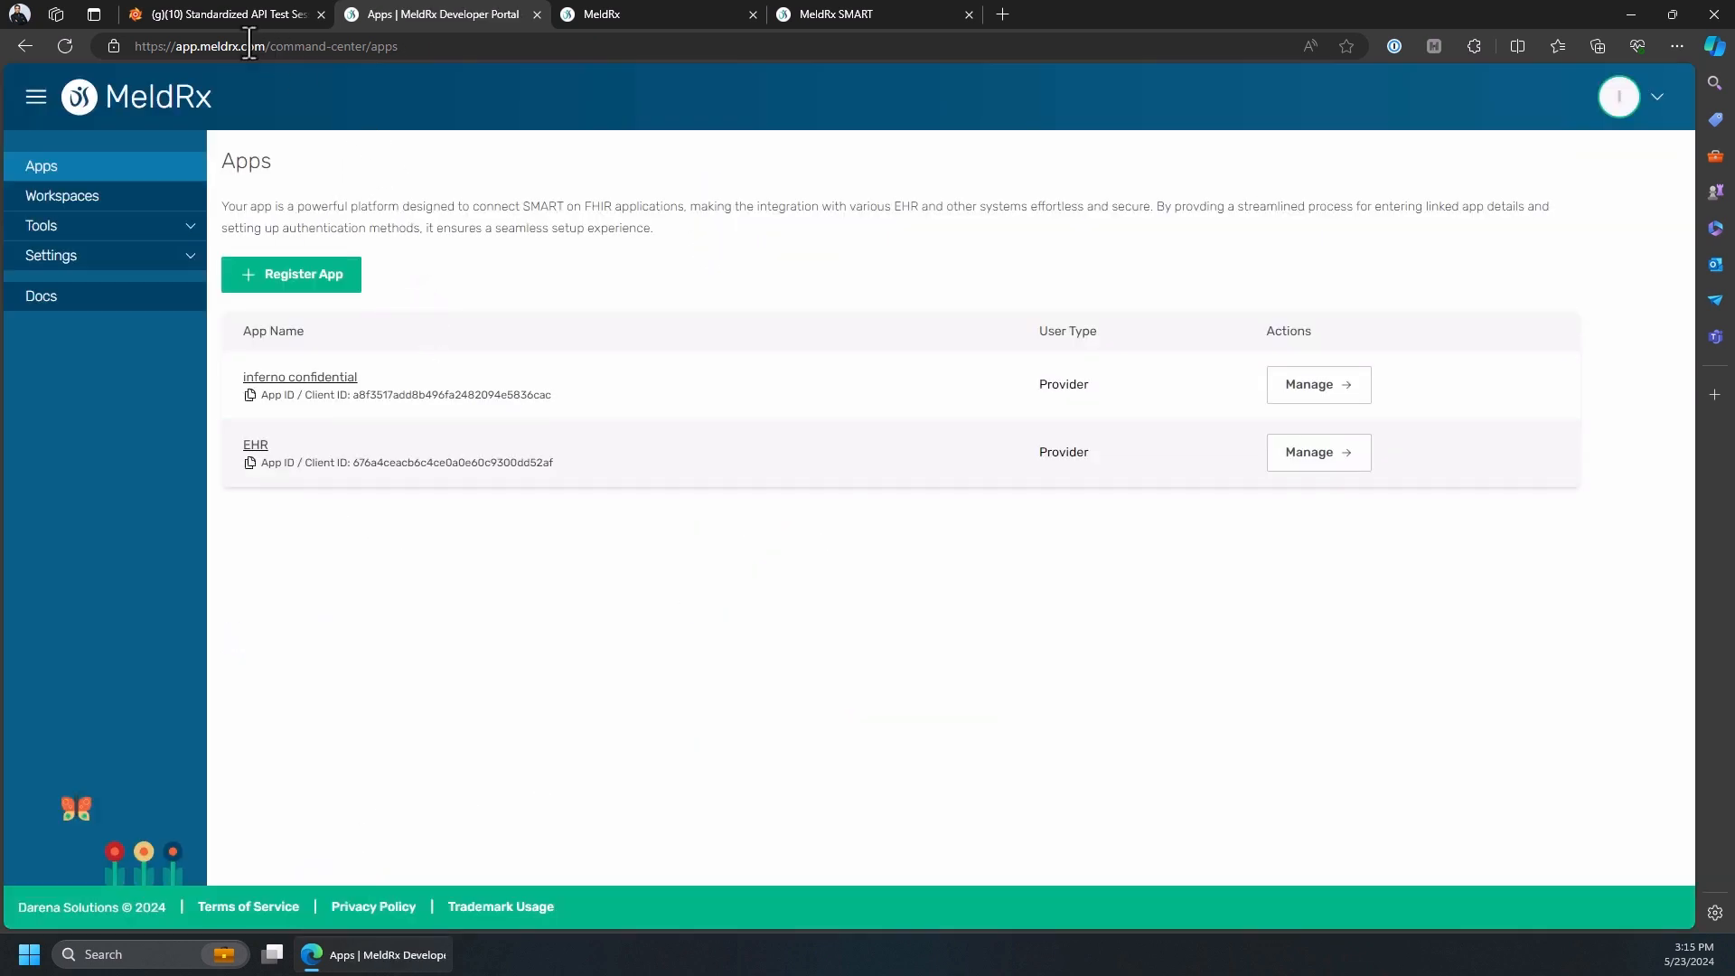
click(240, 15)
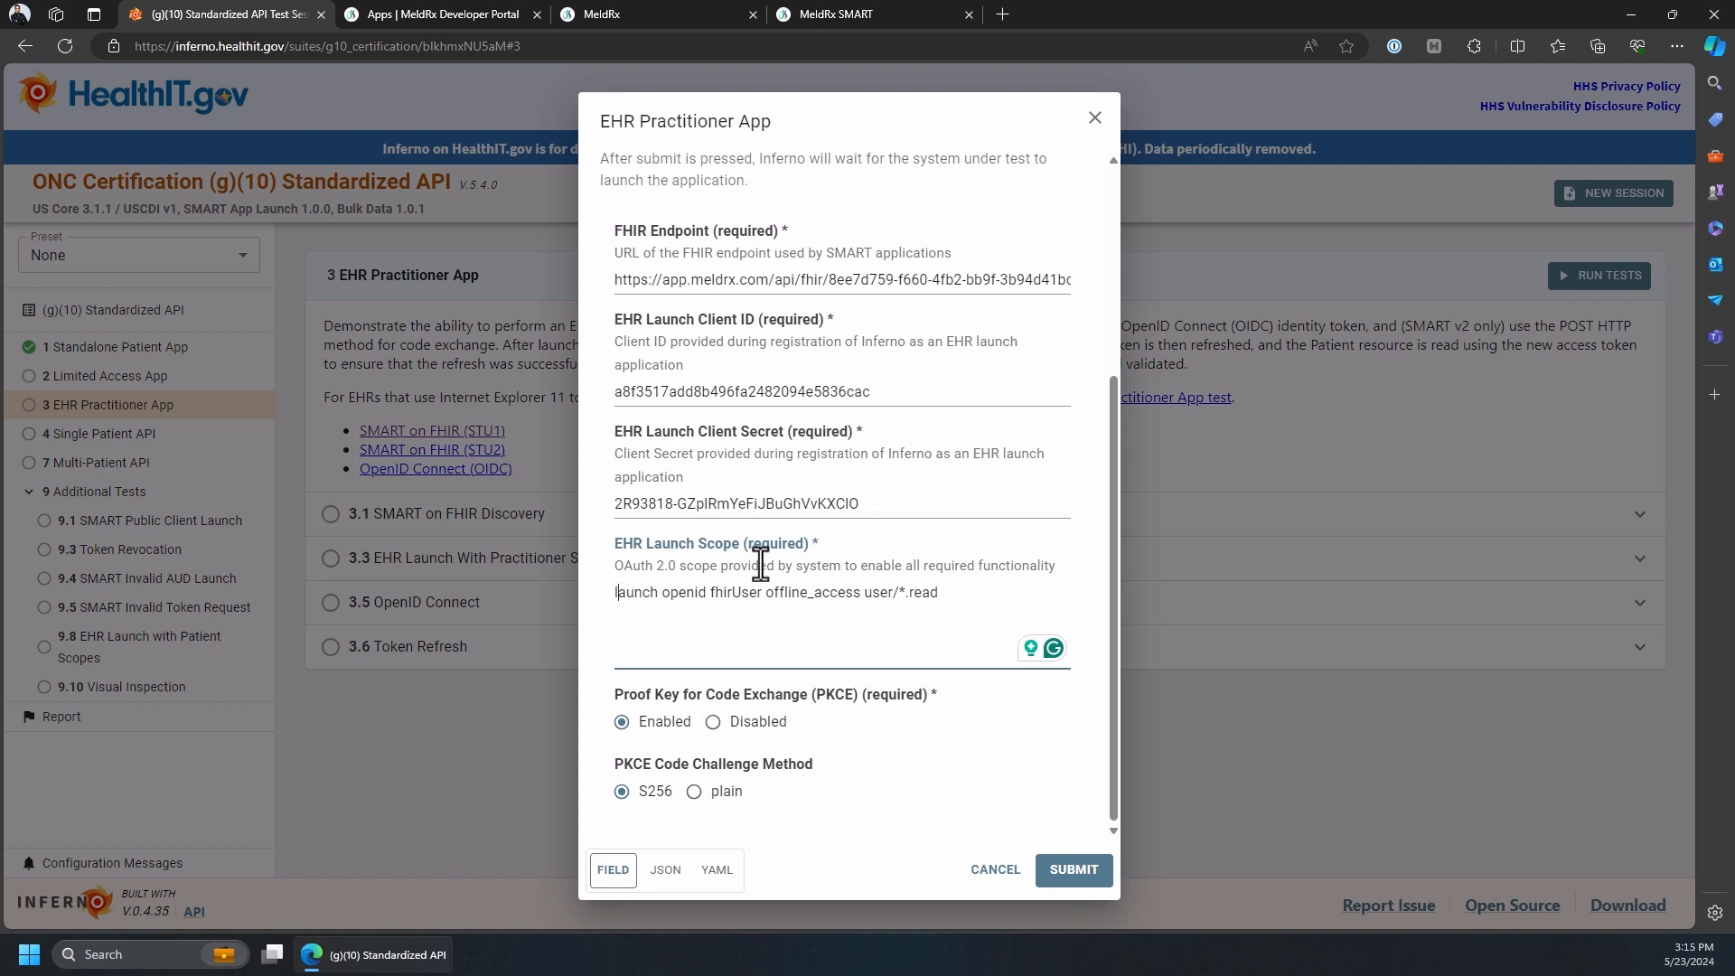
click(1078, 873)
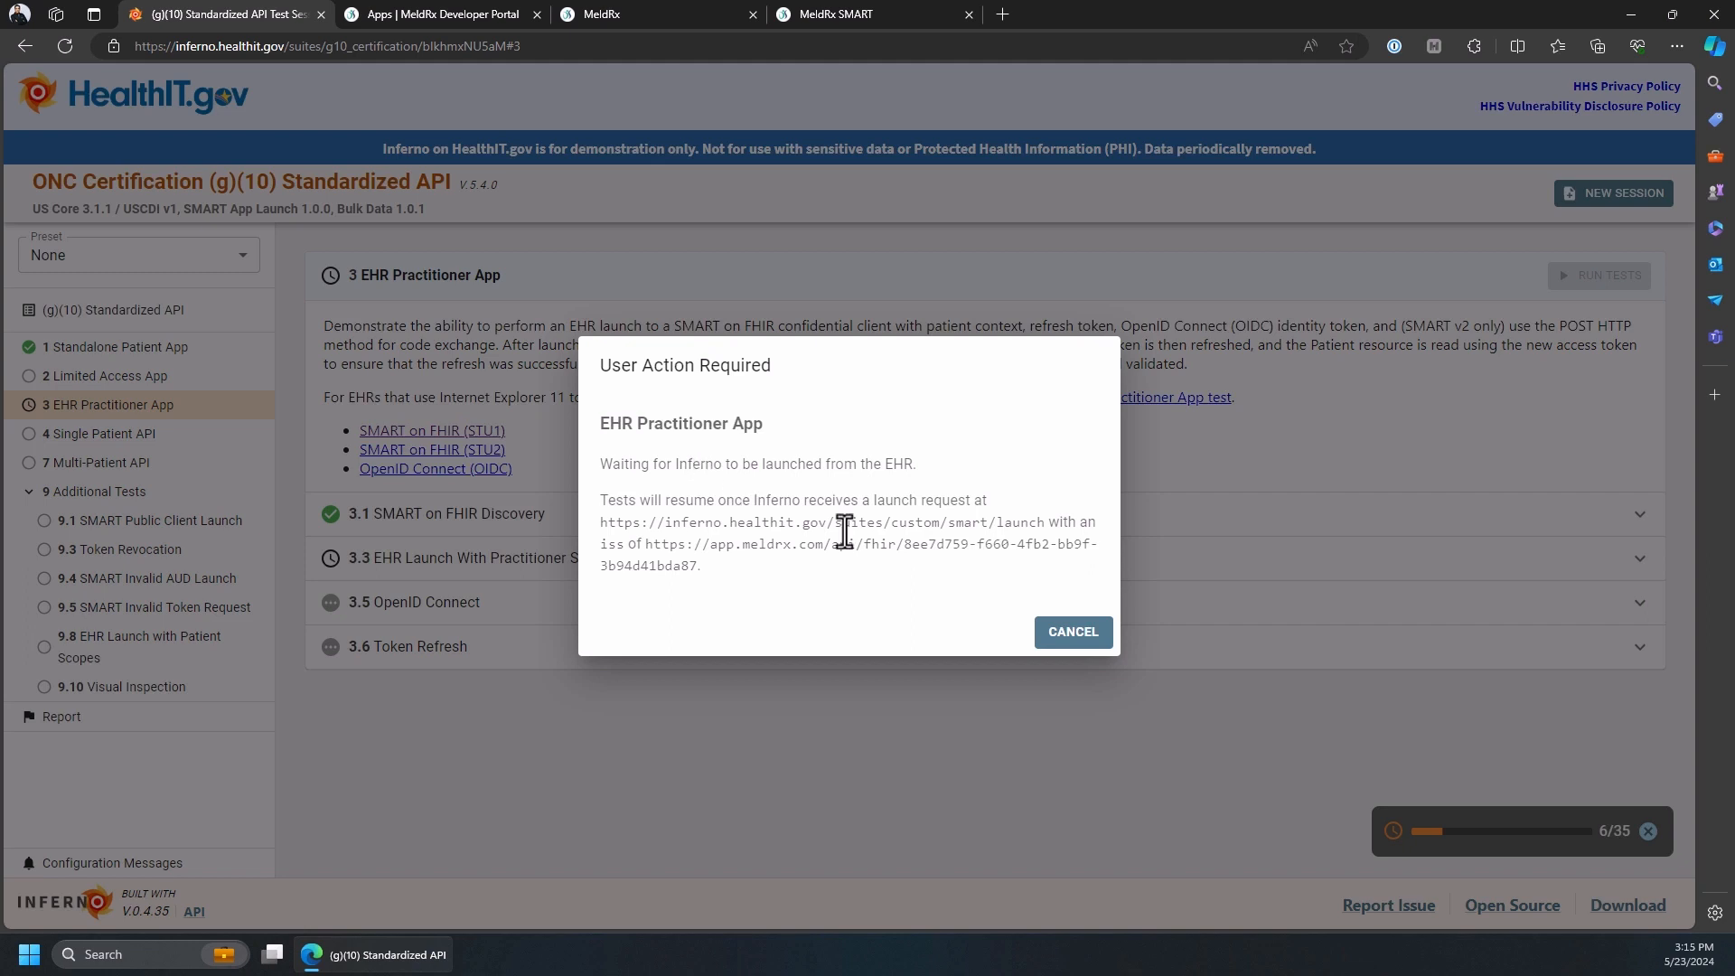
- Launch the Inferno app from the patient summary in MeldRx SMART and authorize inferno confidential with all requested permissions
click(811, 15)
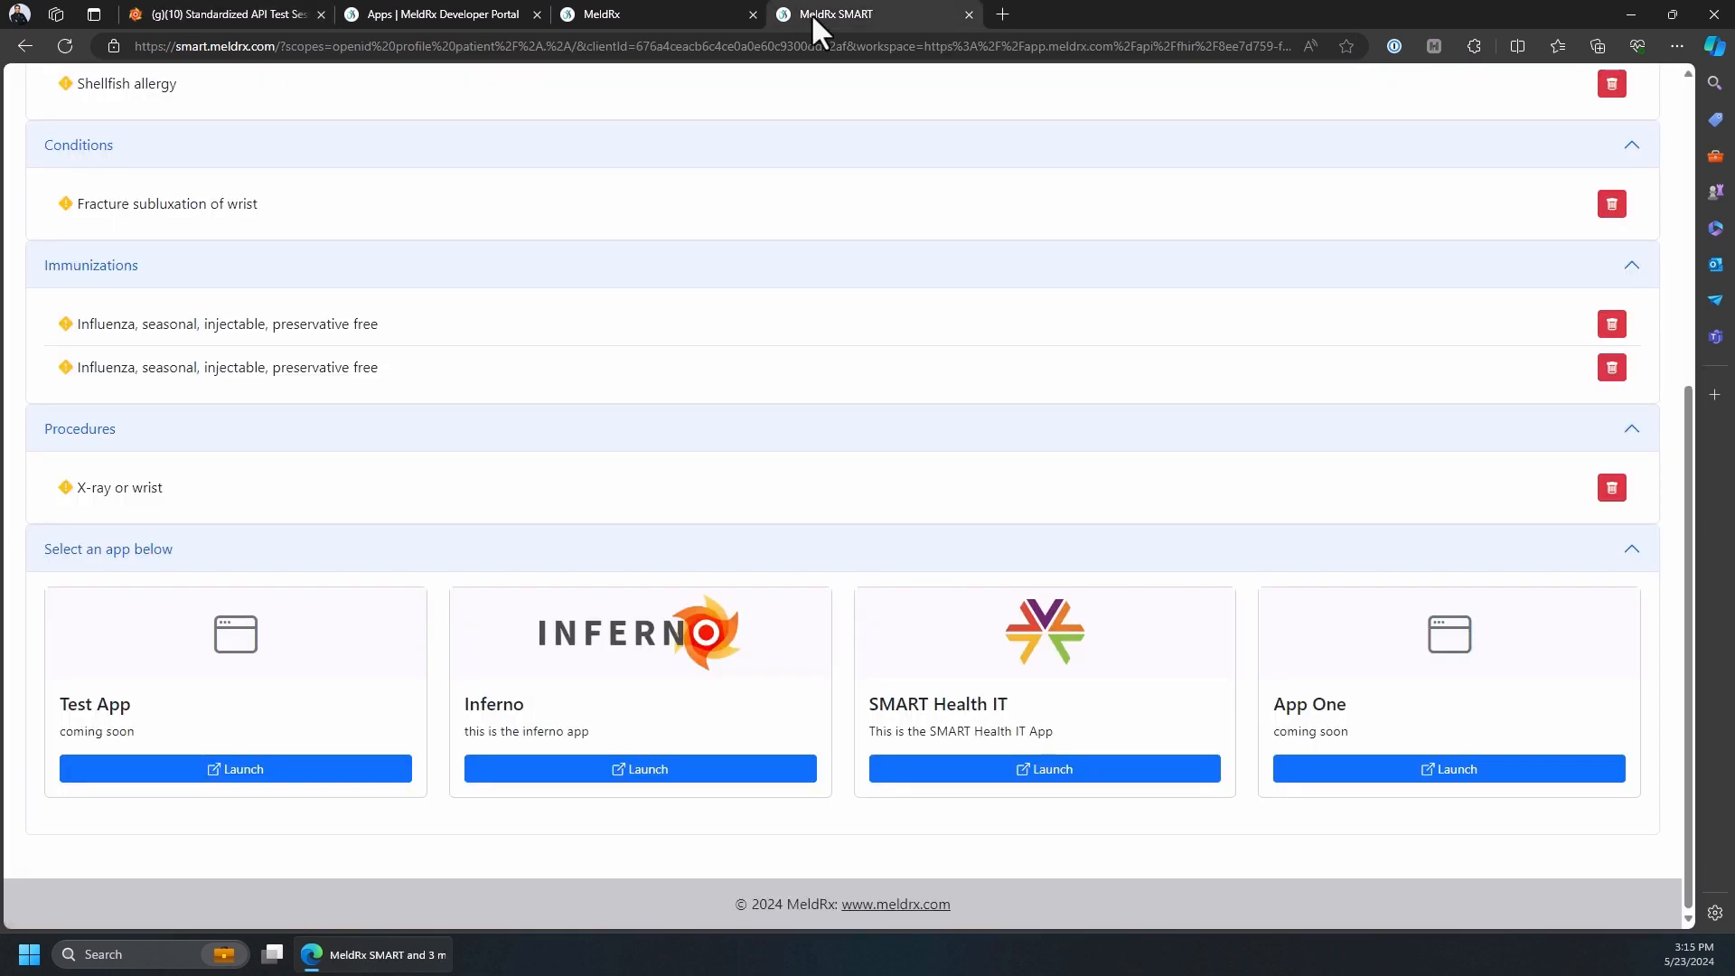
scroll(805, 172, up, 5)
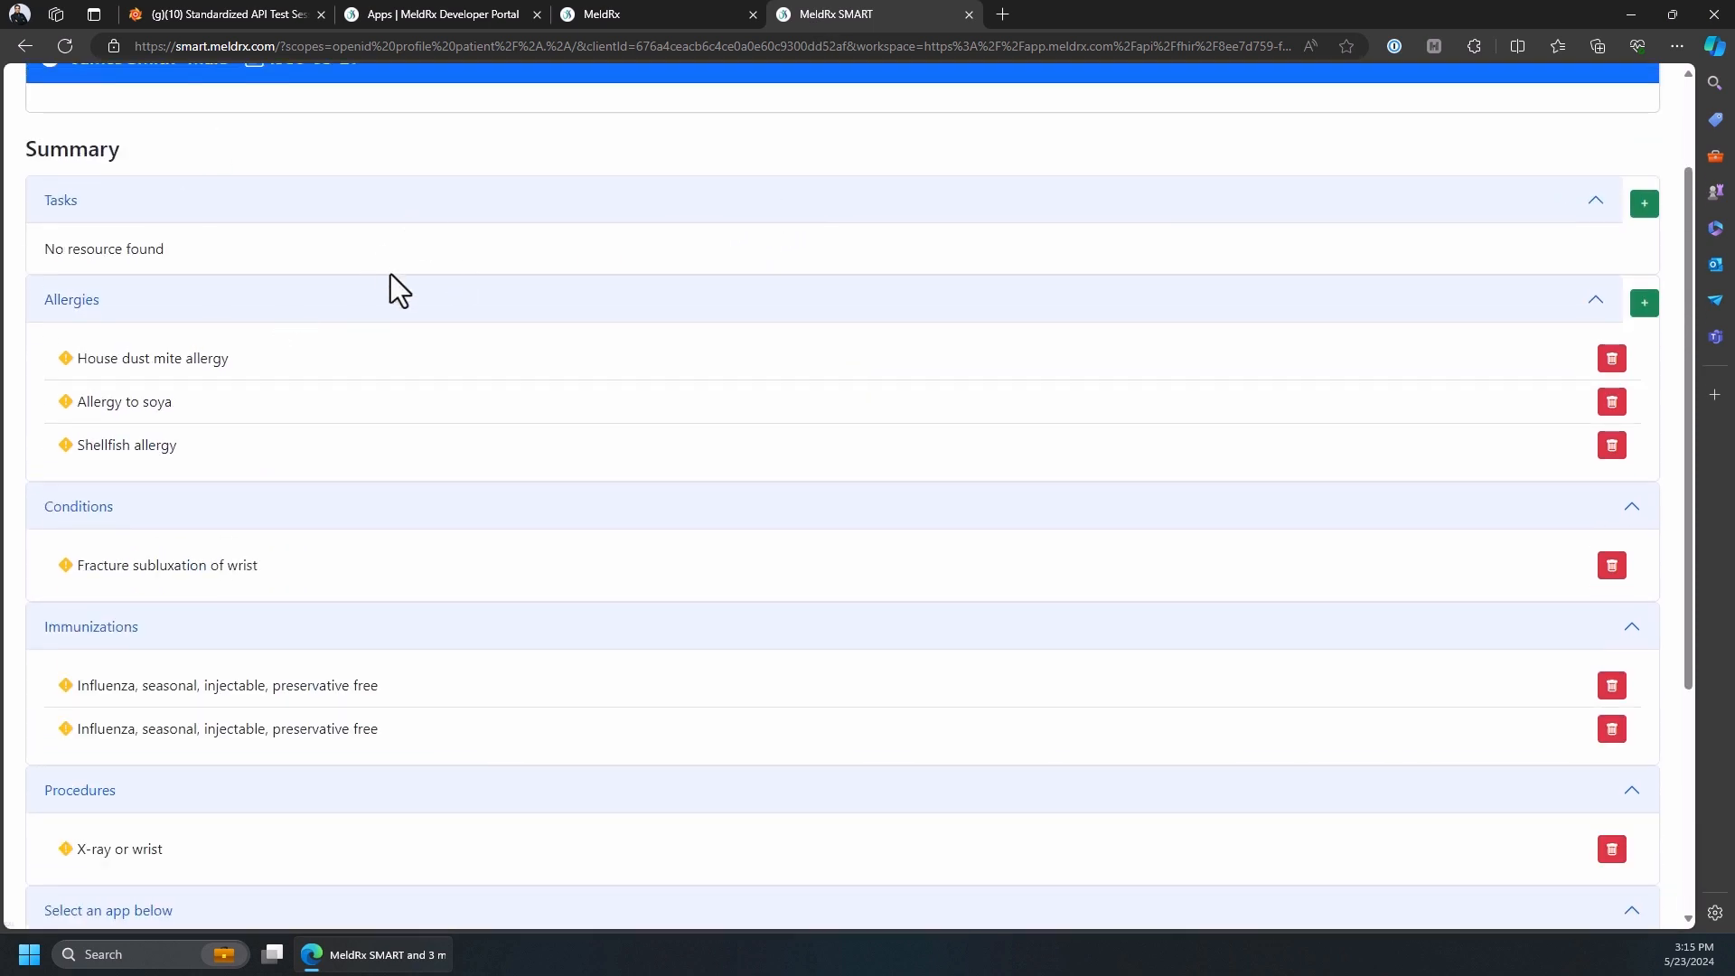
scroll(409, 302, down, 3)
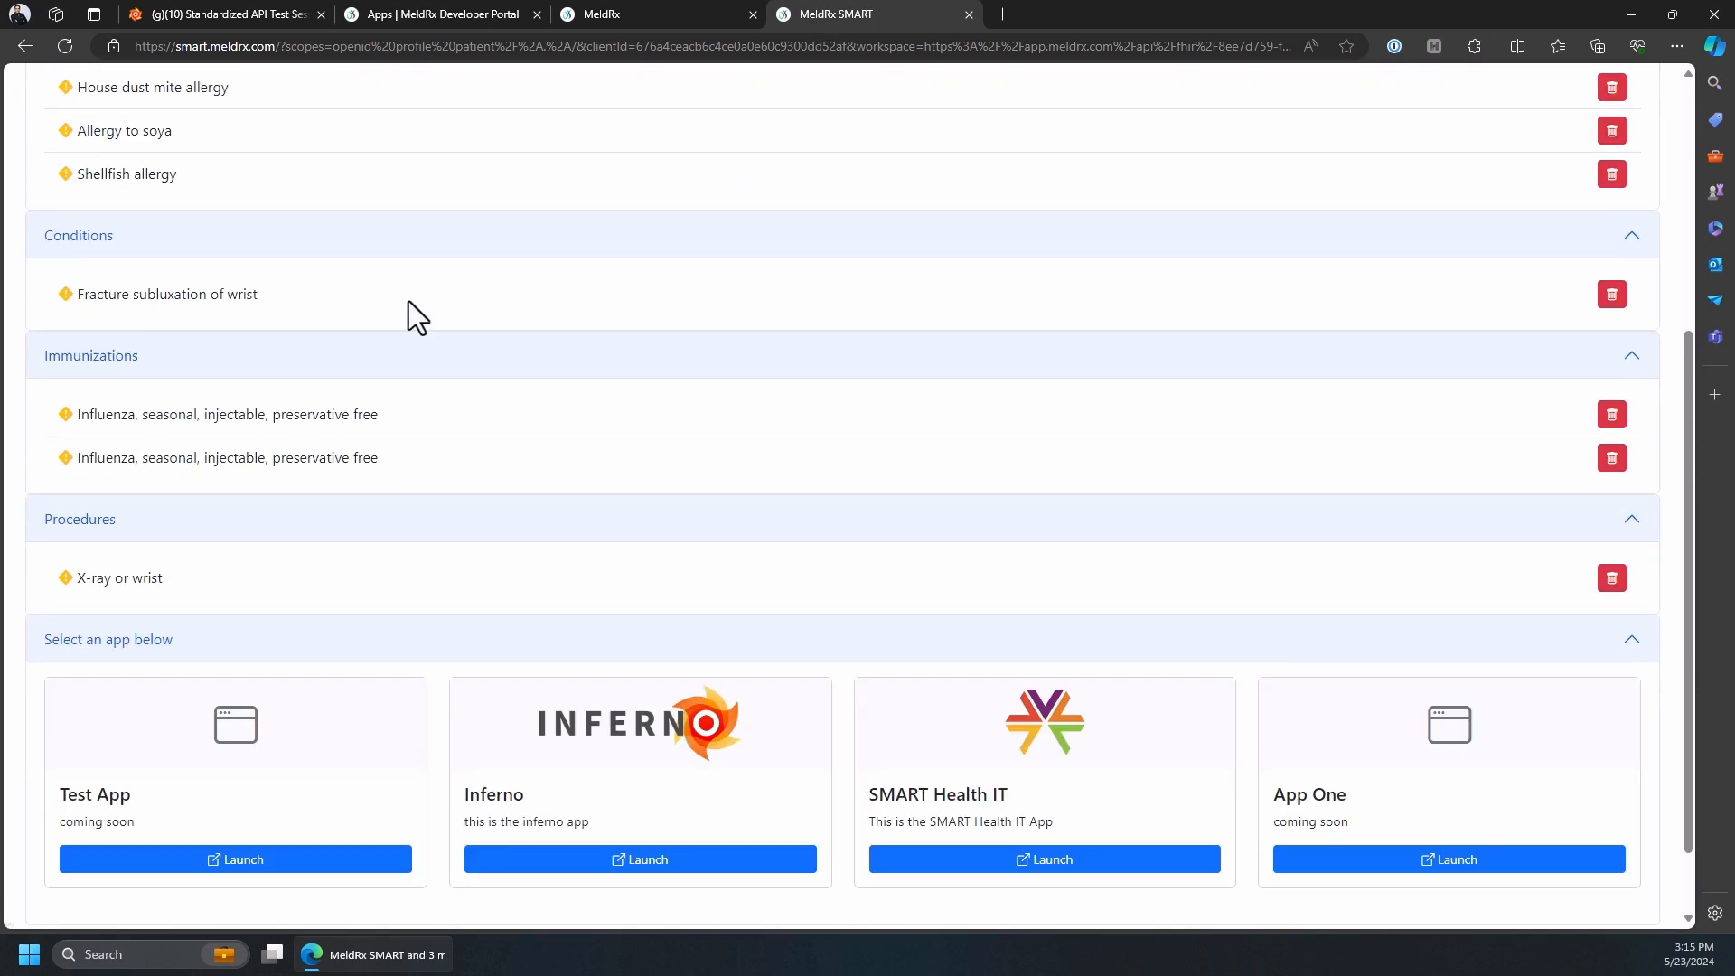
click(648, 865)
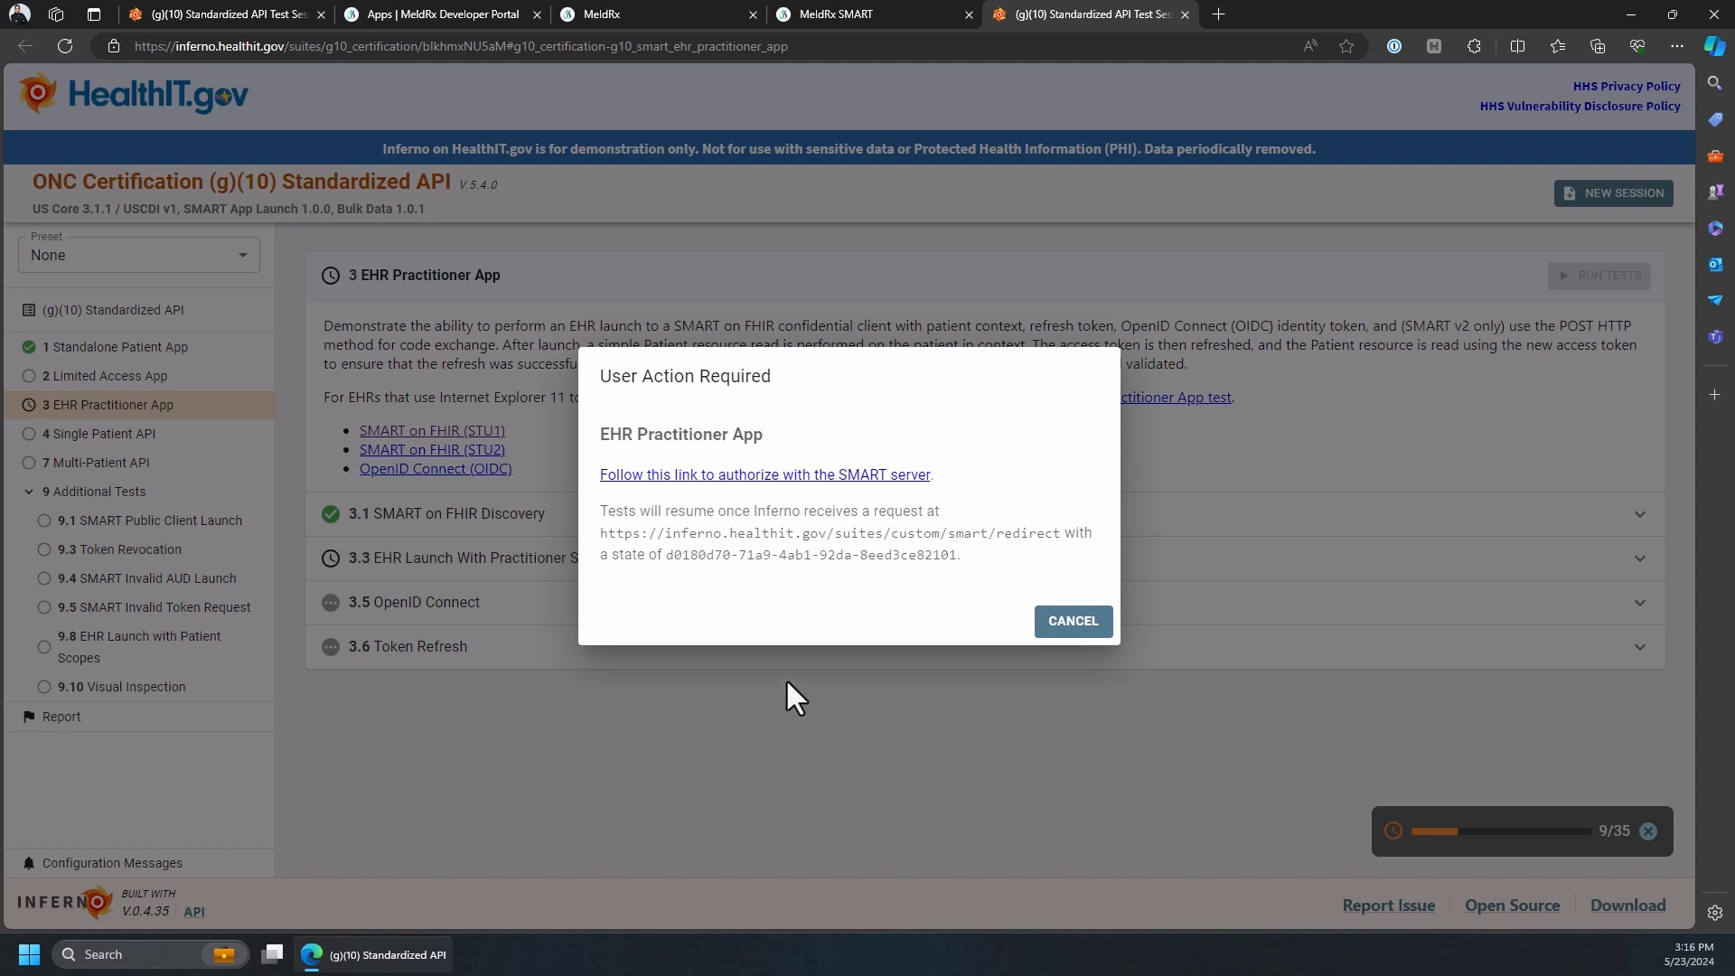
click(866, 477)
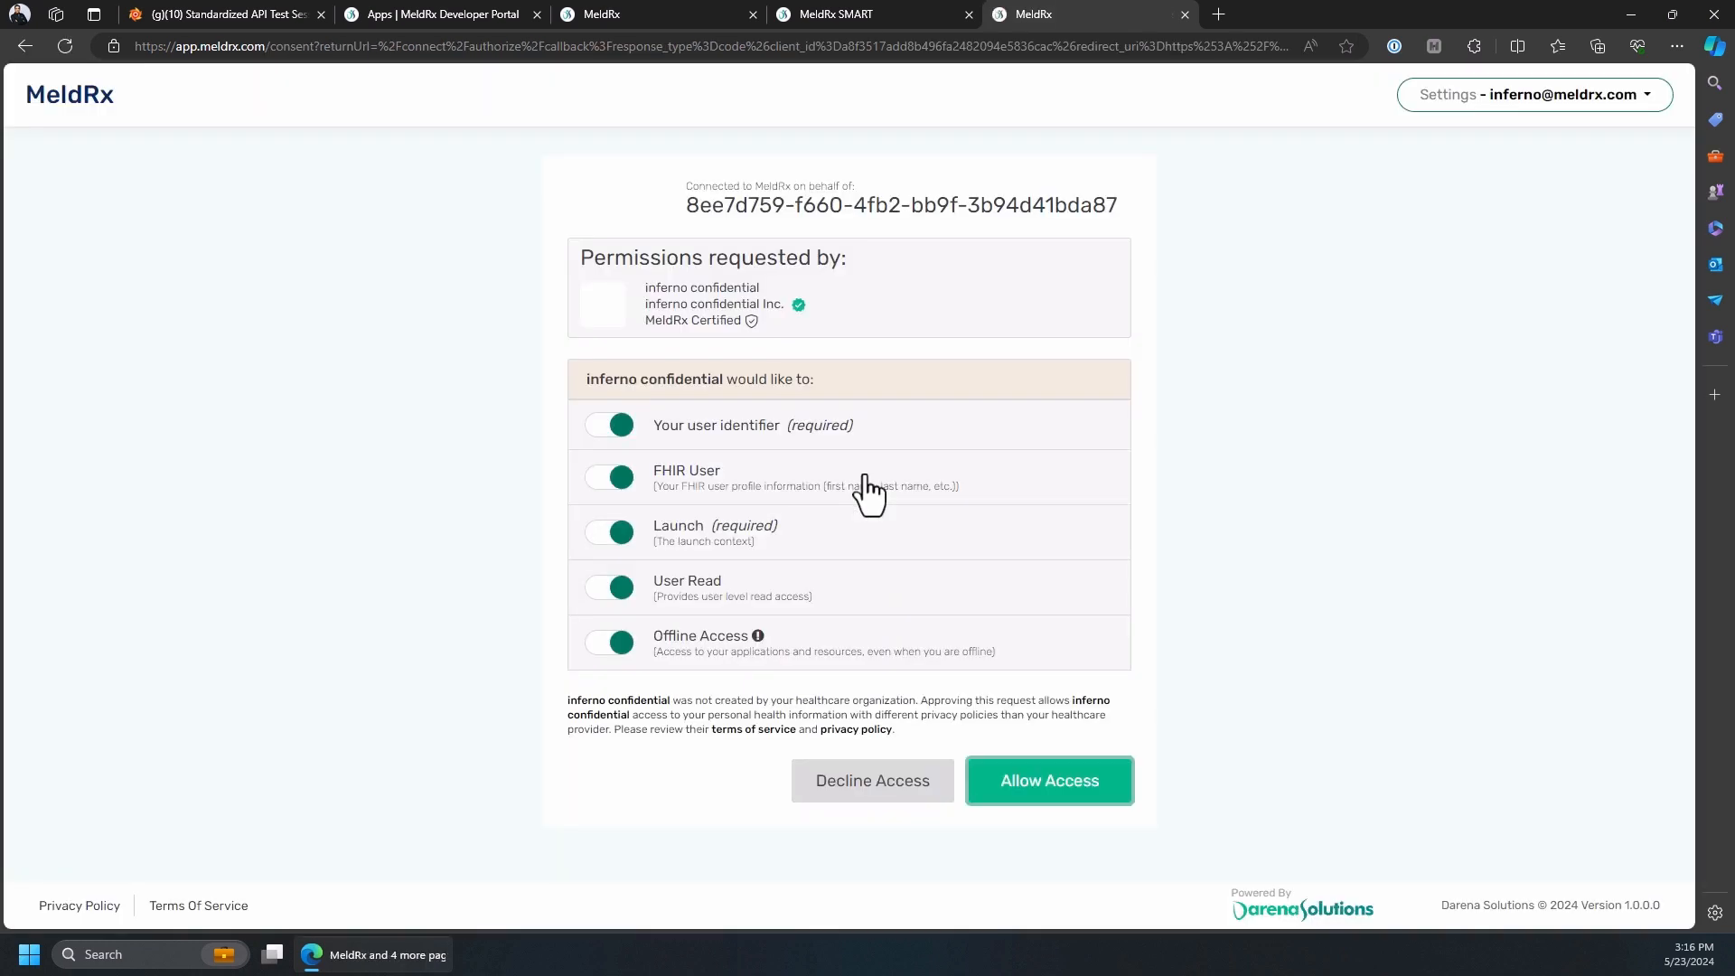
click(1039, 800)
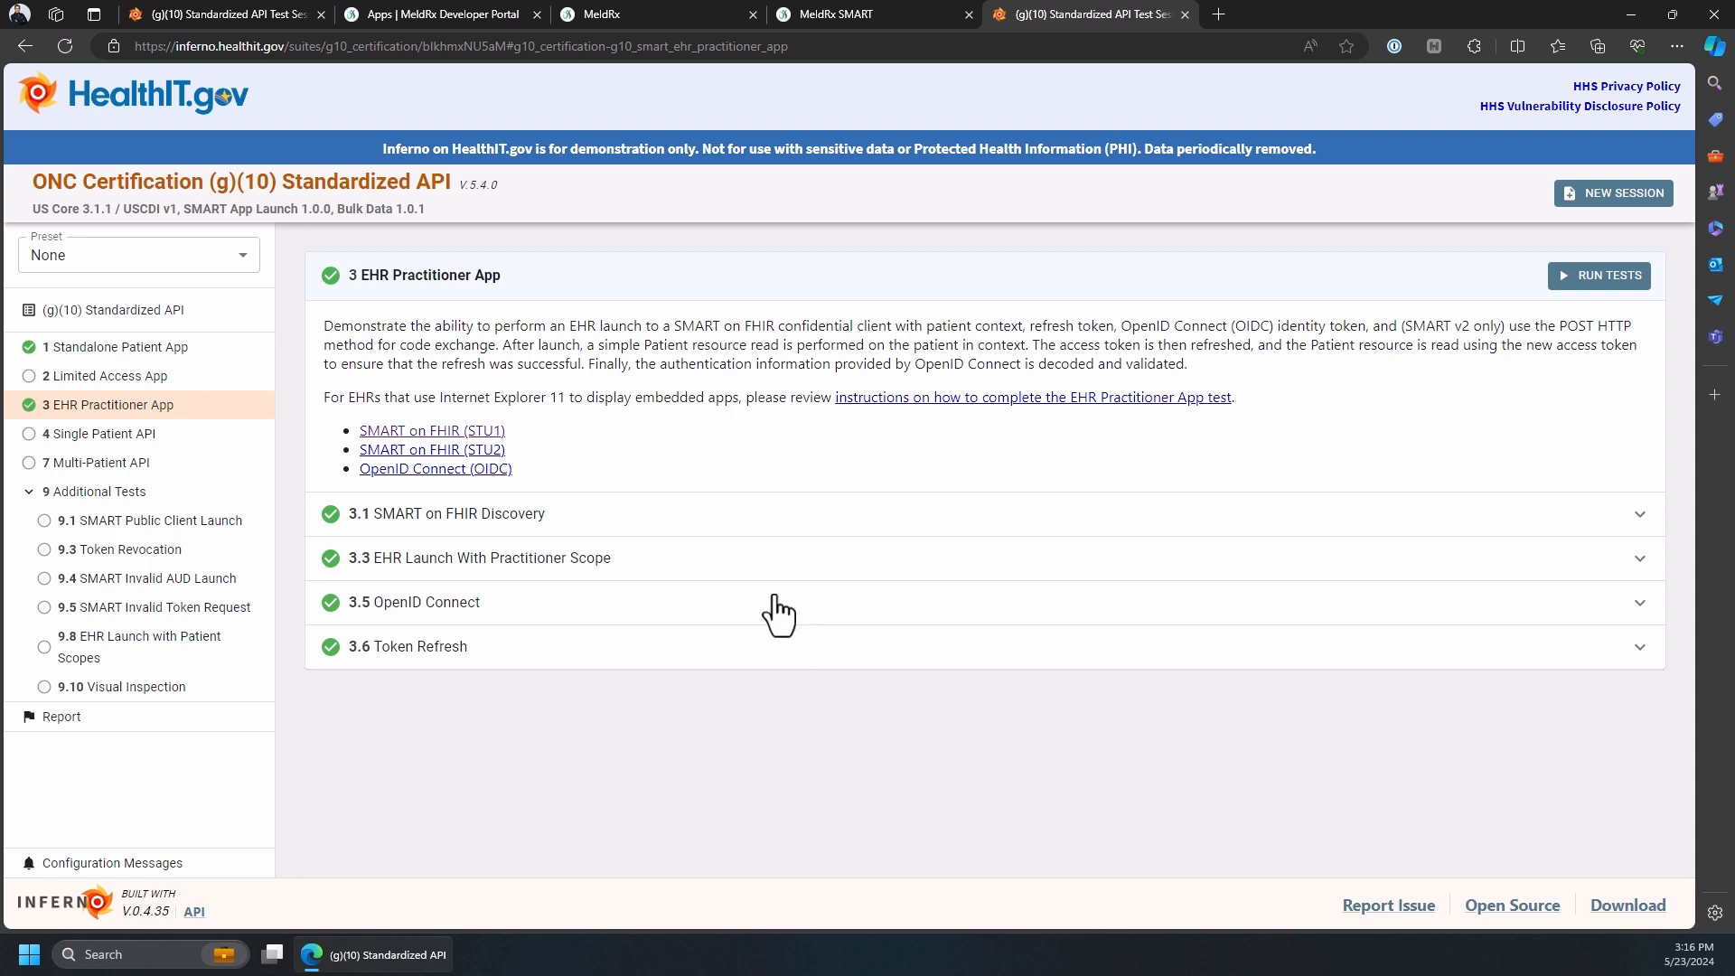
- Examine the EHR Launch With Practitioner Scope results, especially the 3.3.02 launch parameter request, alongside the MeldRx SMART app launcher
click(798, 572)
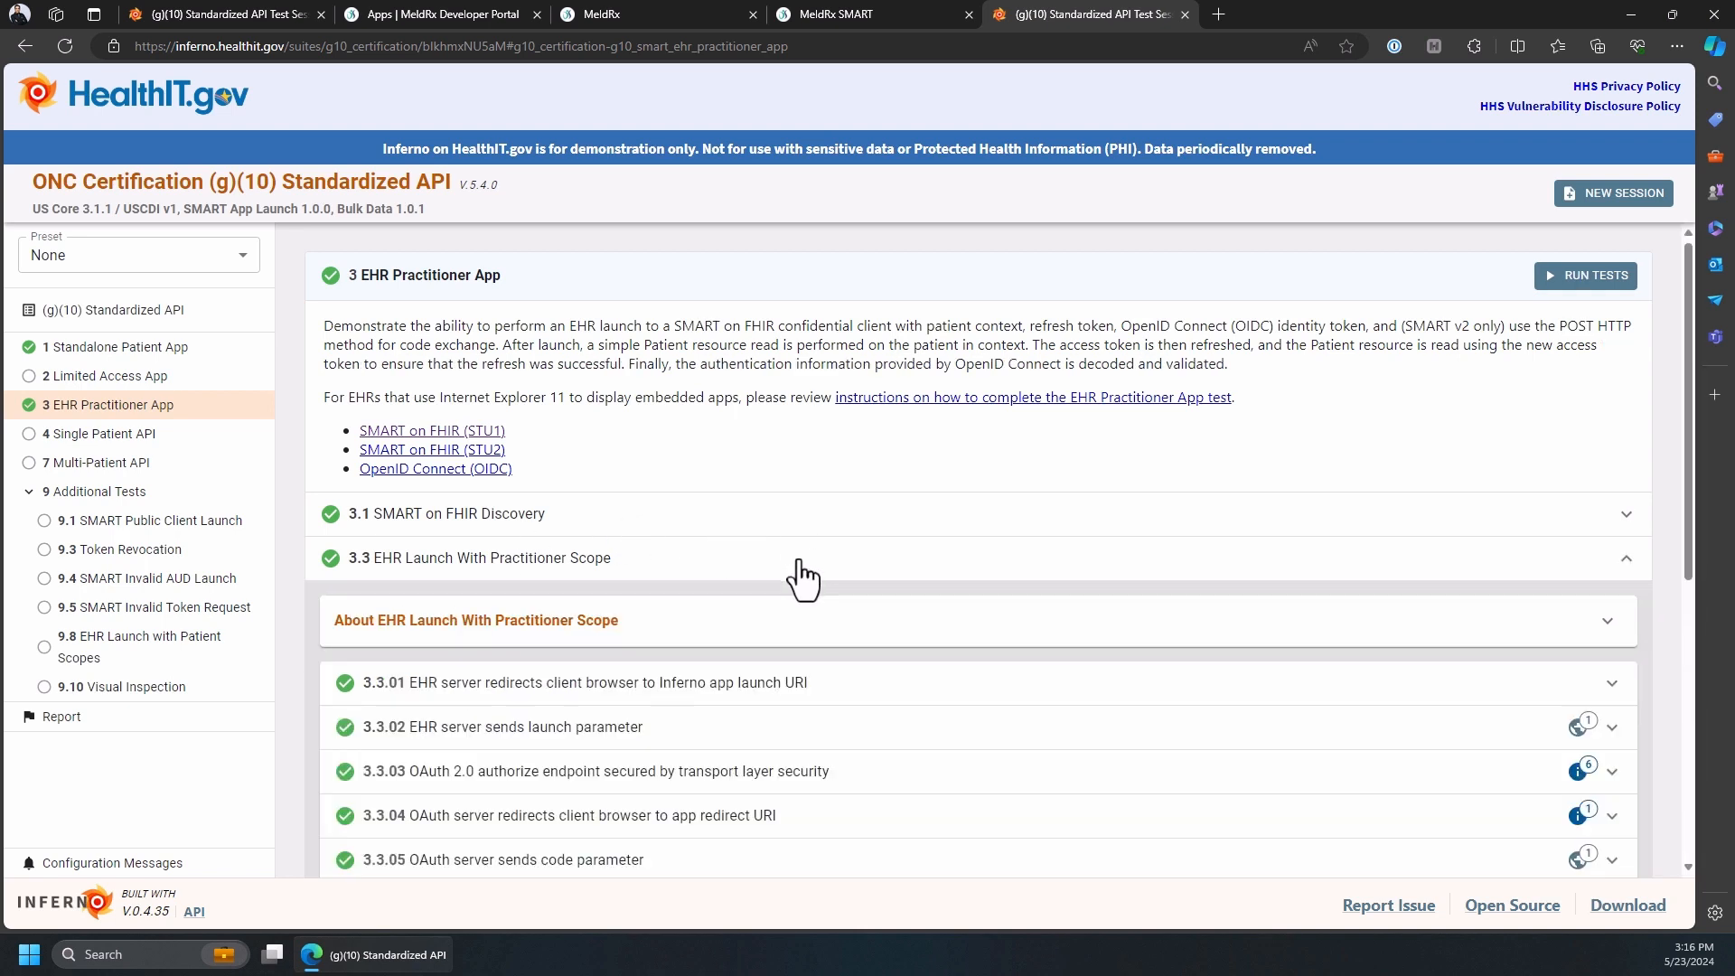
scroll(802, 573, down, 2)
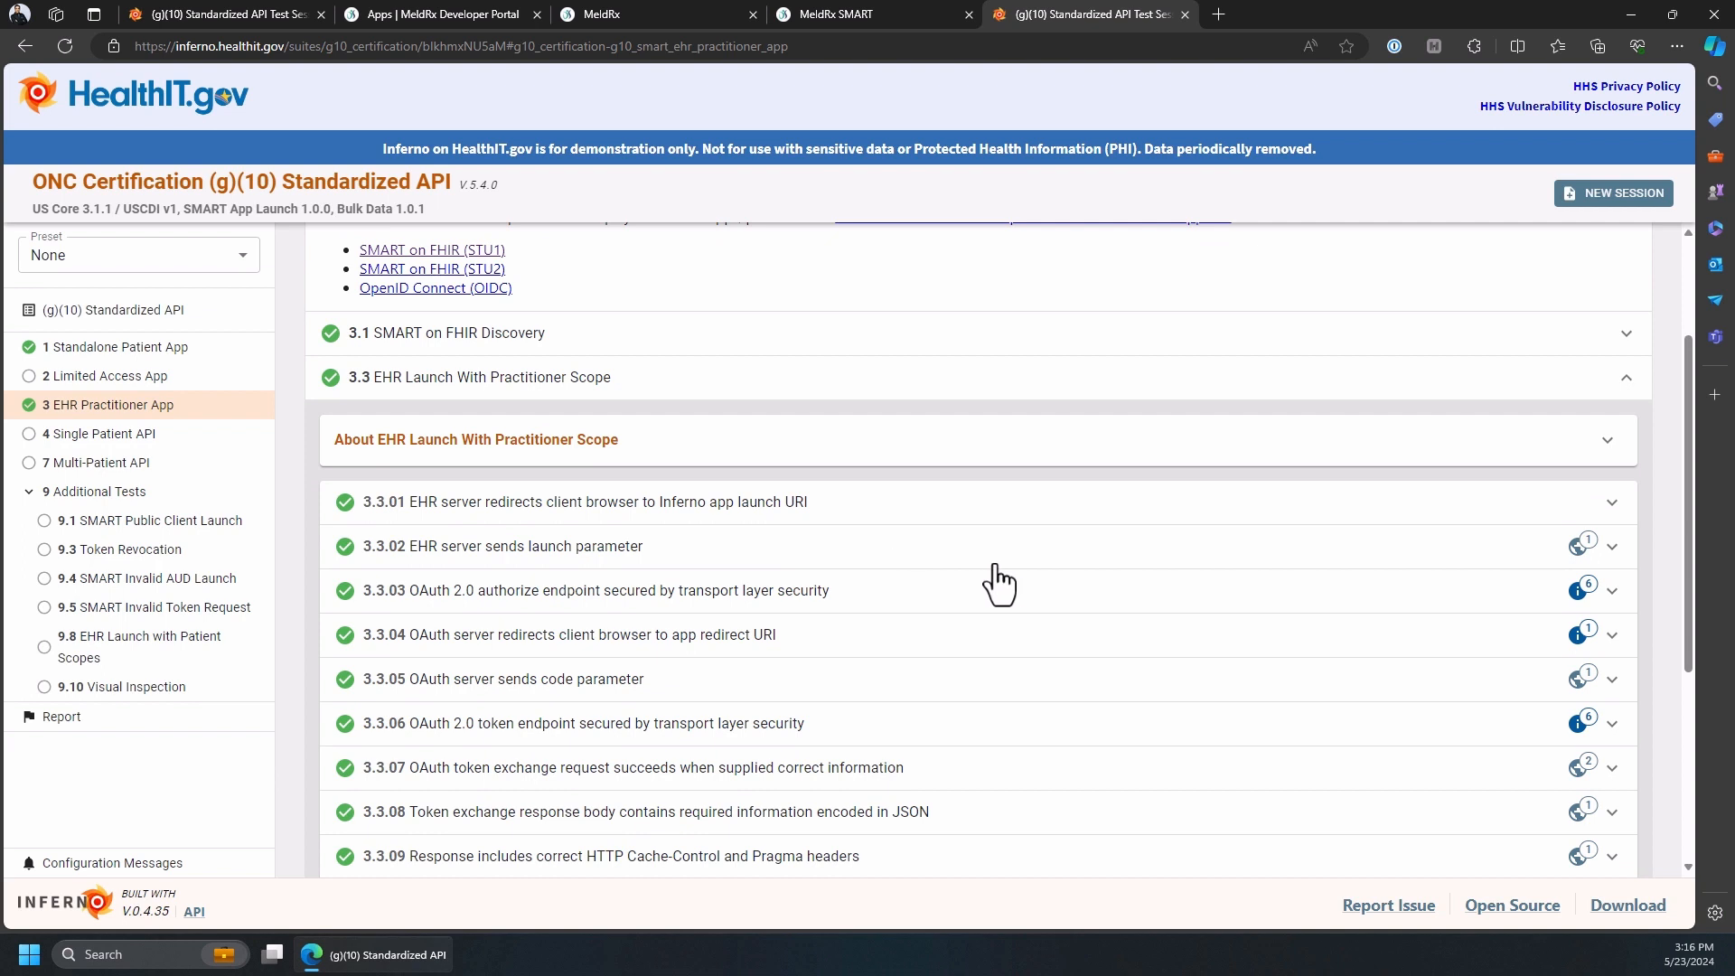
click(927, 553)
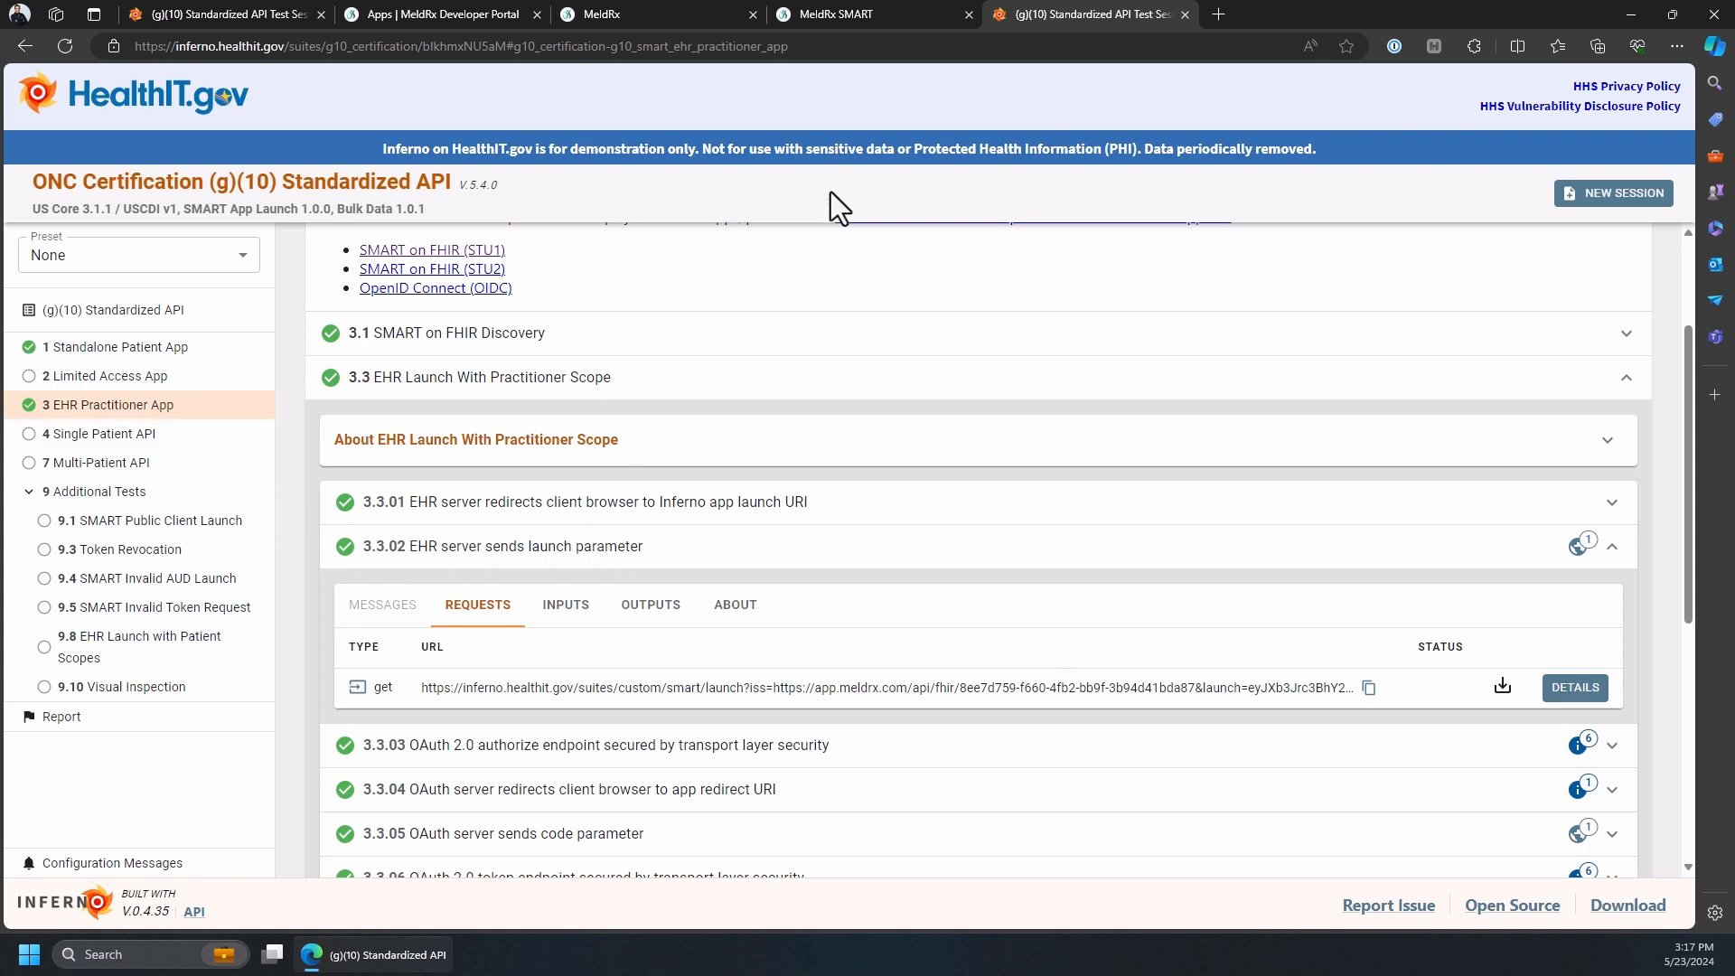
mouse_move(863, 19)
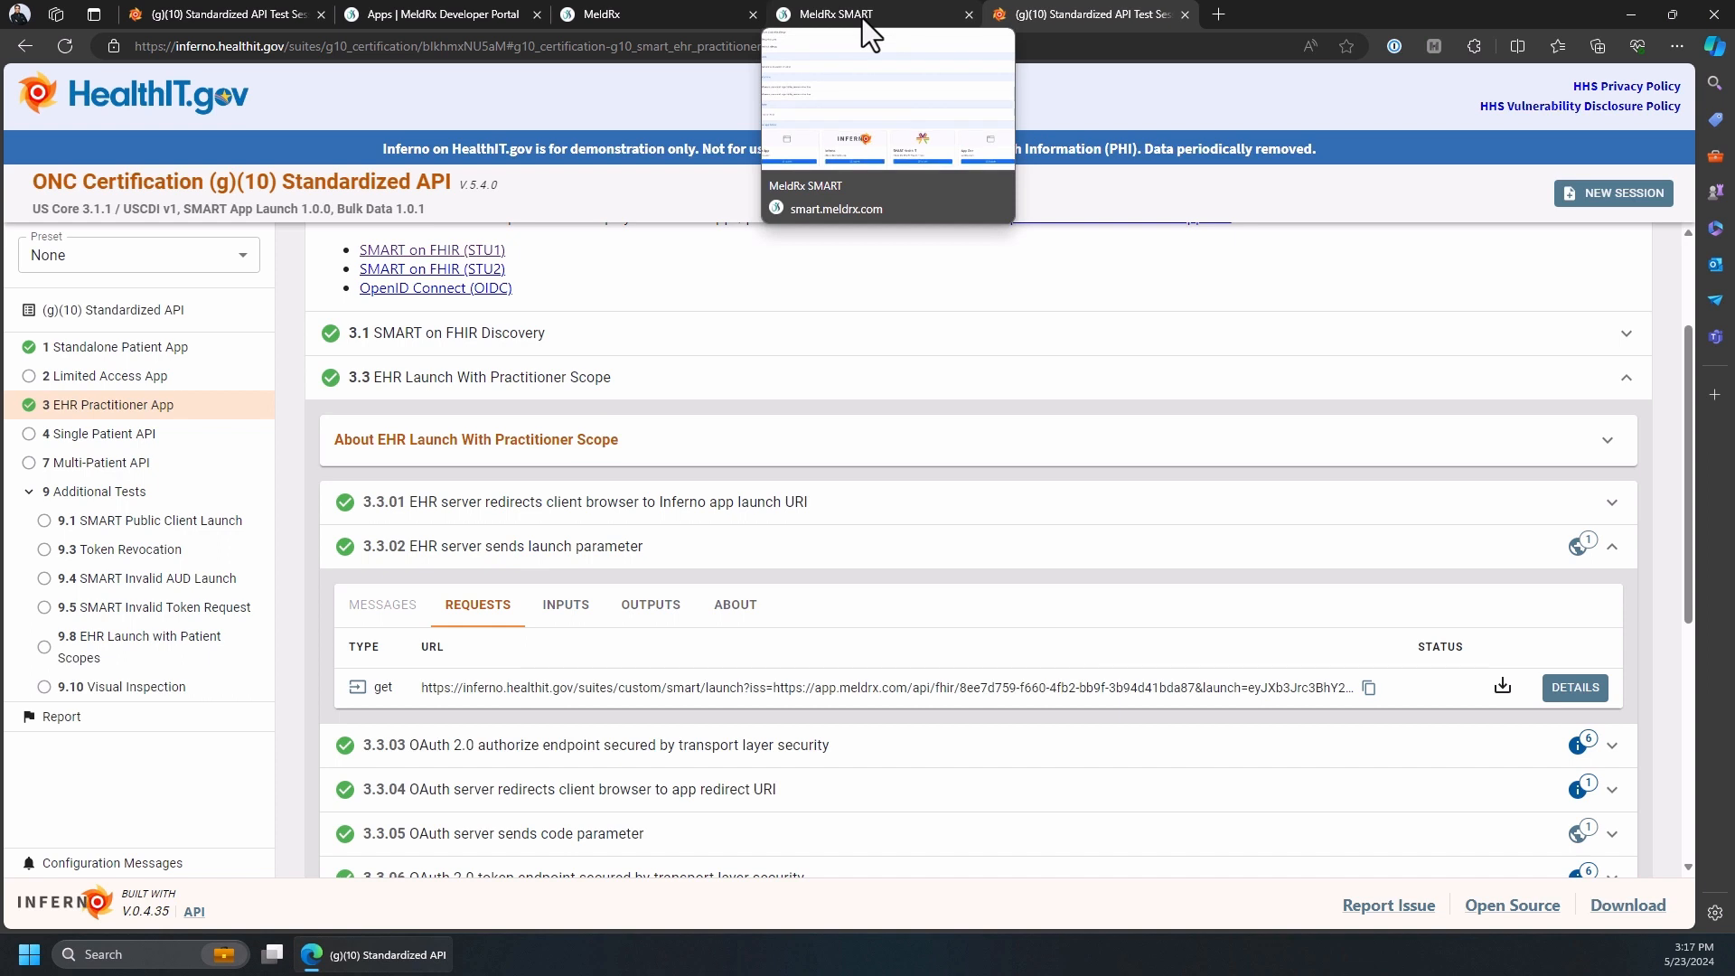
click(863, 18)
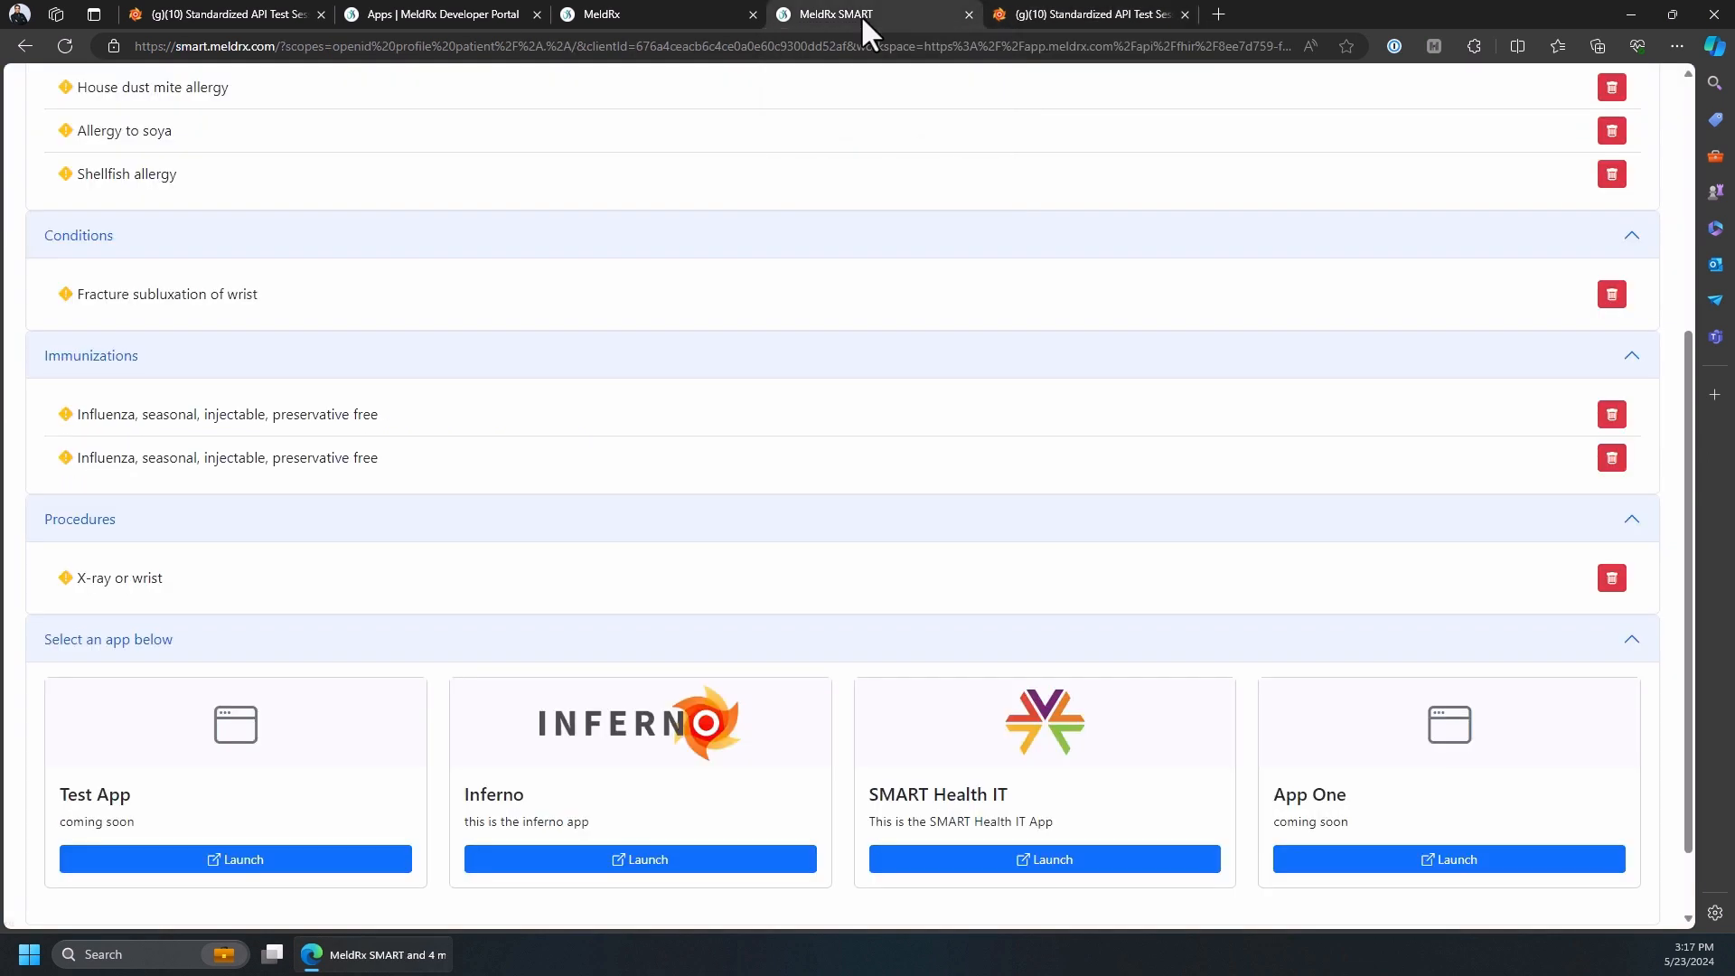
click(1033, 13)
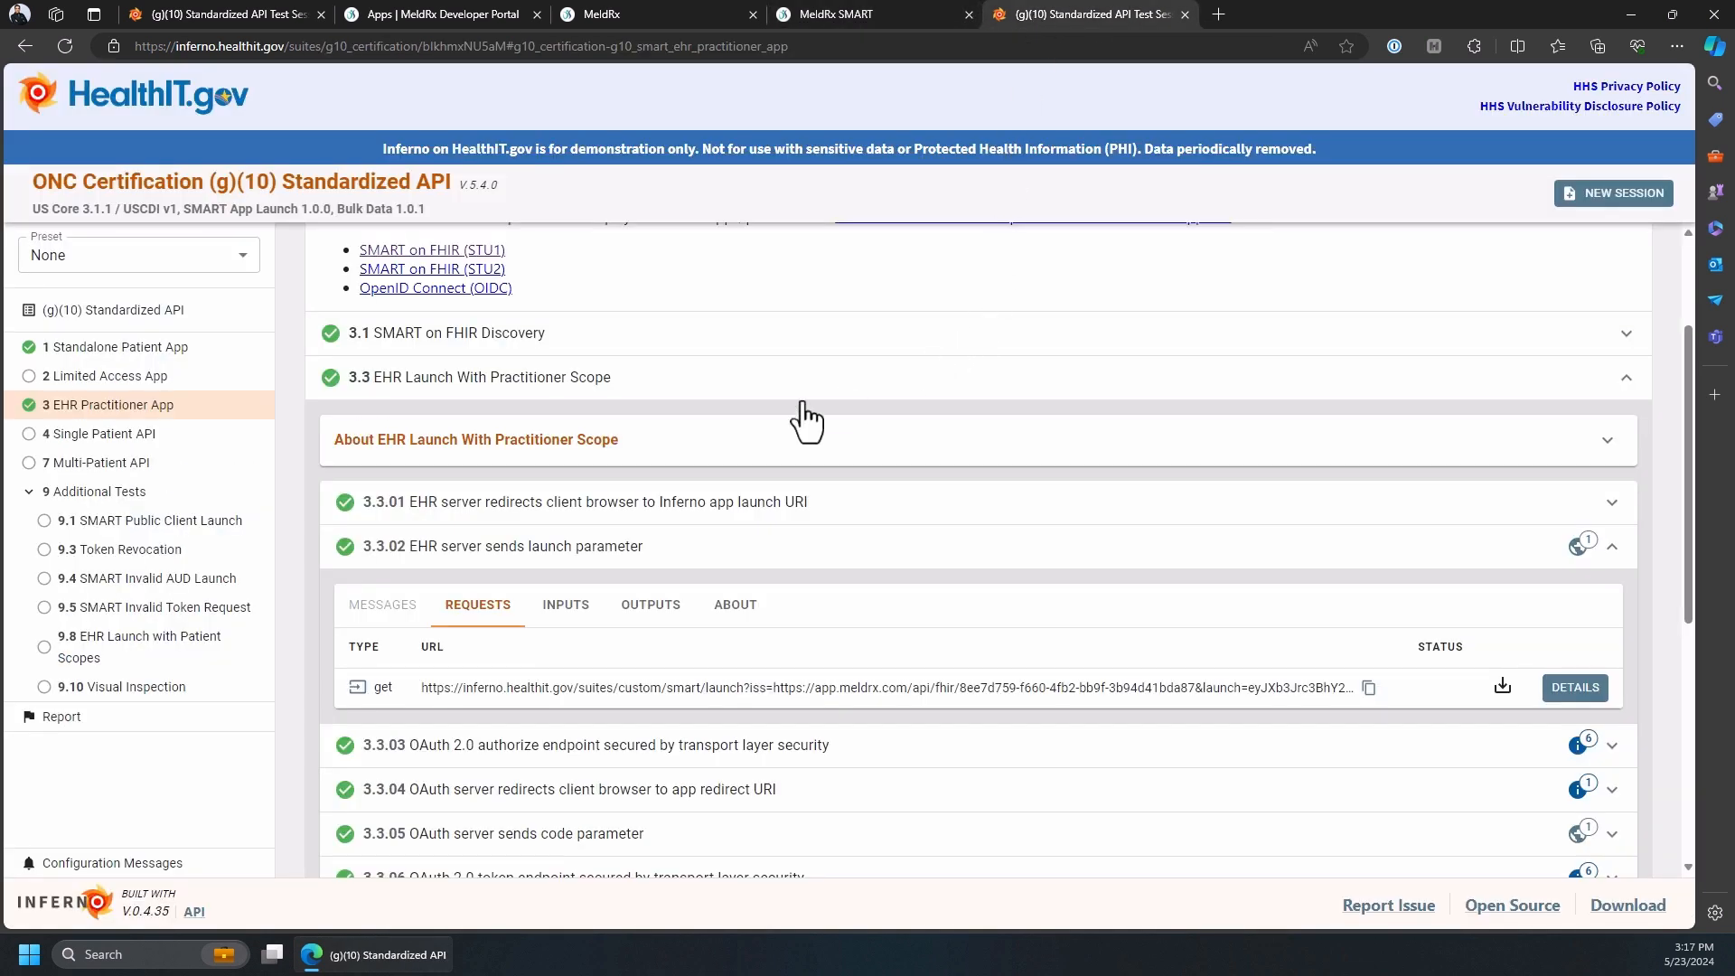
- Open the input form for running the Multi-Patient API tests and review its bulk data URL, scope and group fields
click(119, 465)
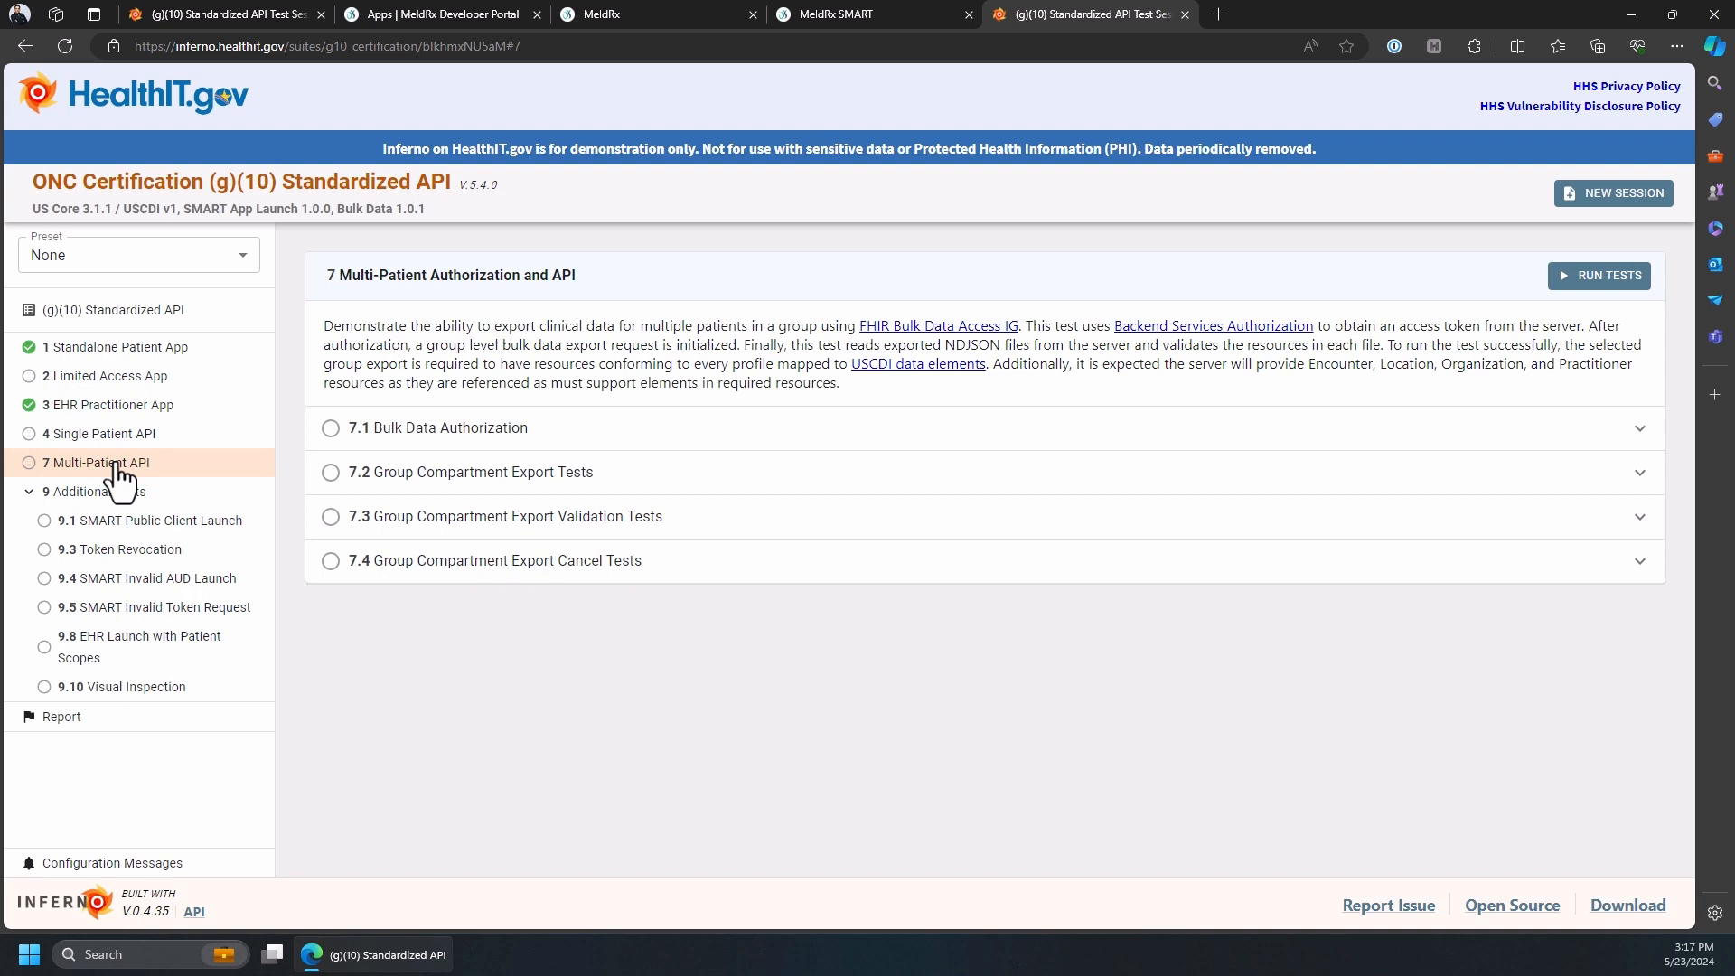
click(1577, 282)
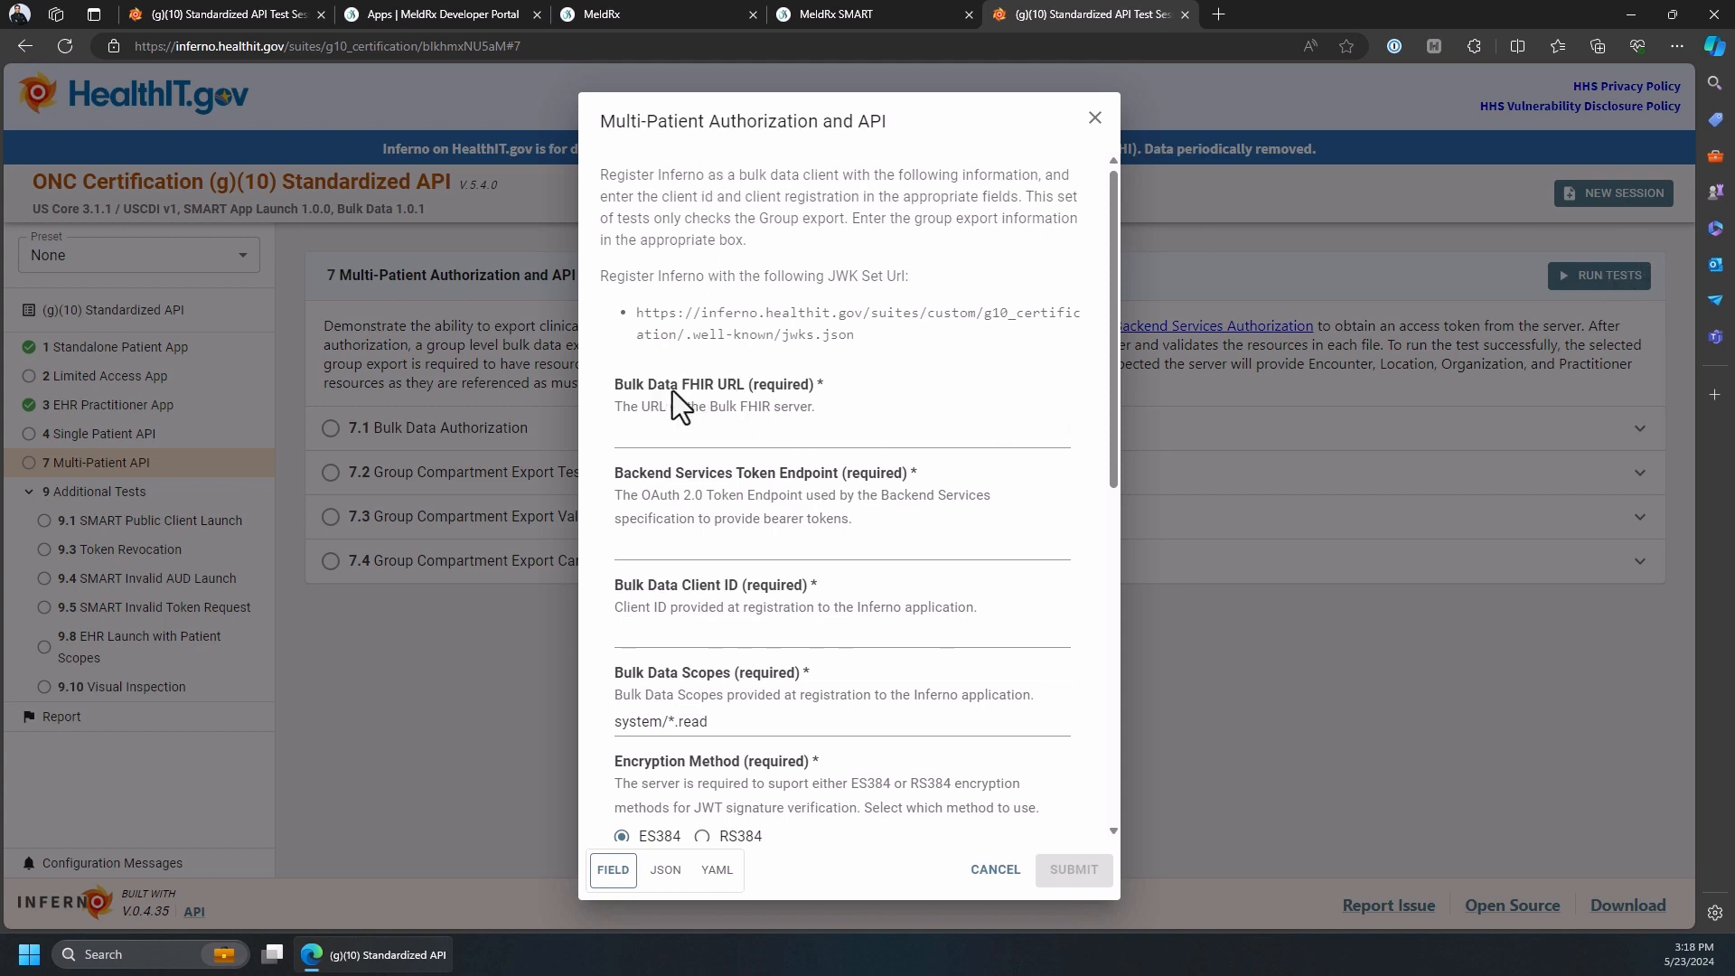
drag(686, 384, 802, 387)
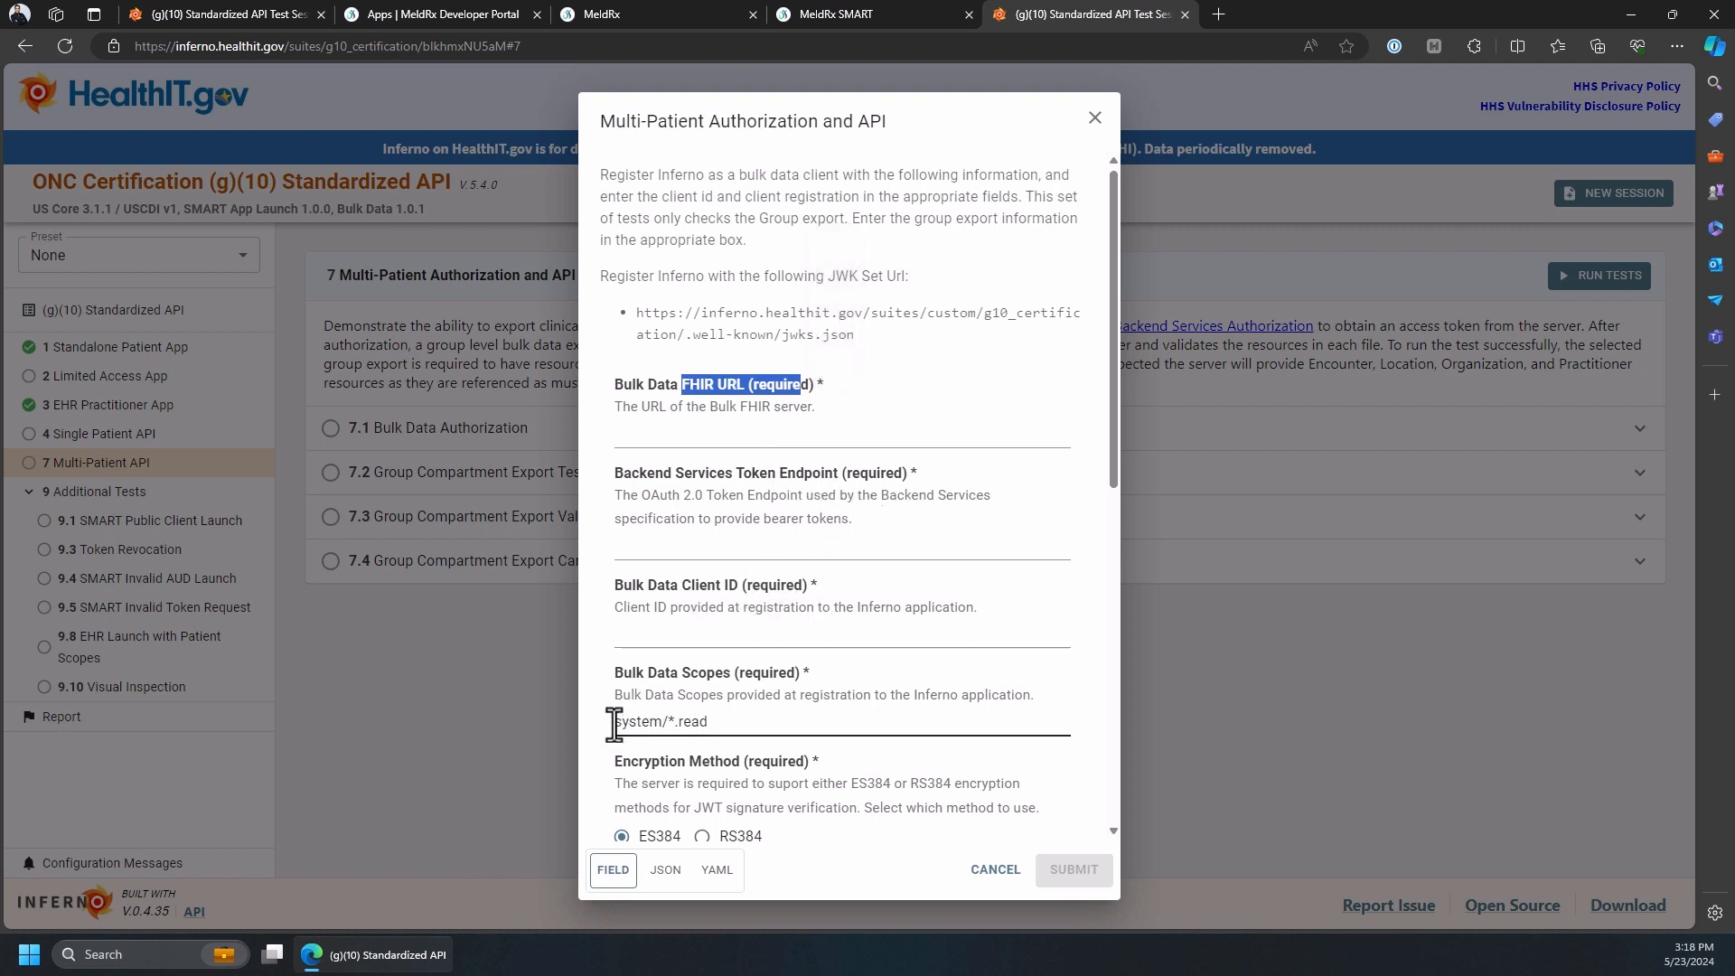
drag(612, 720, 719, 729)
scroll(848, 578, down, 4)
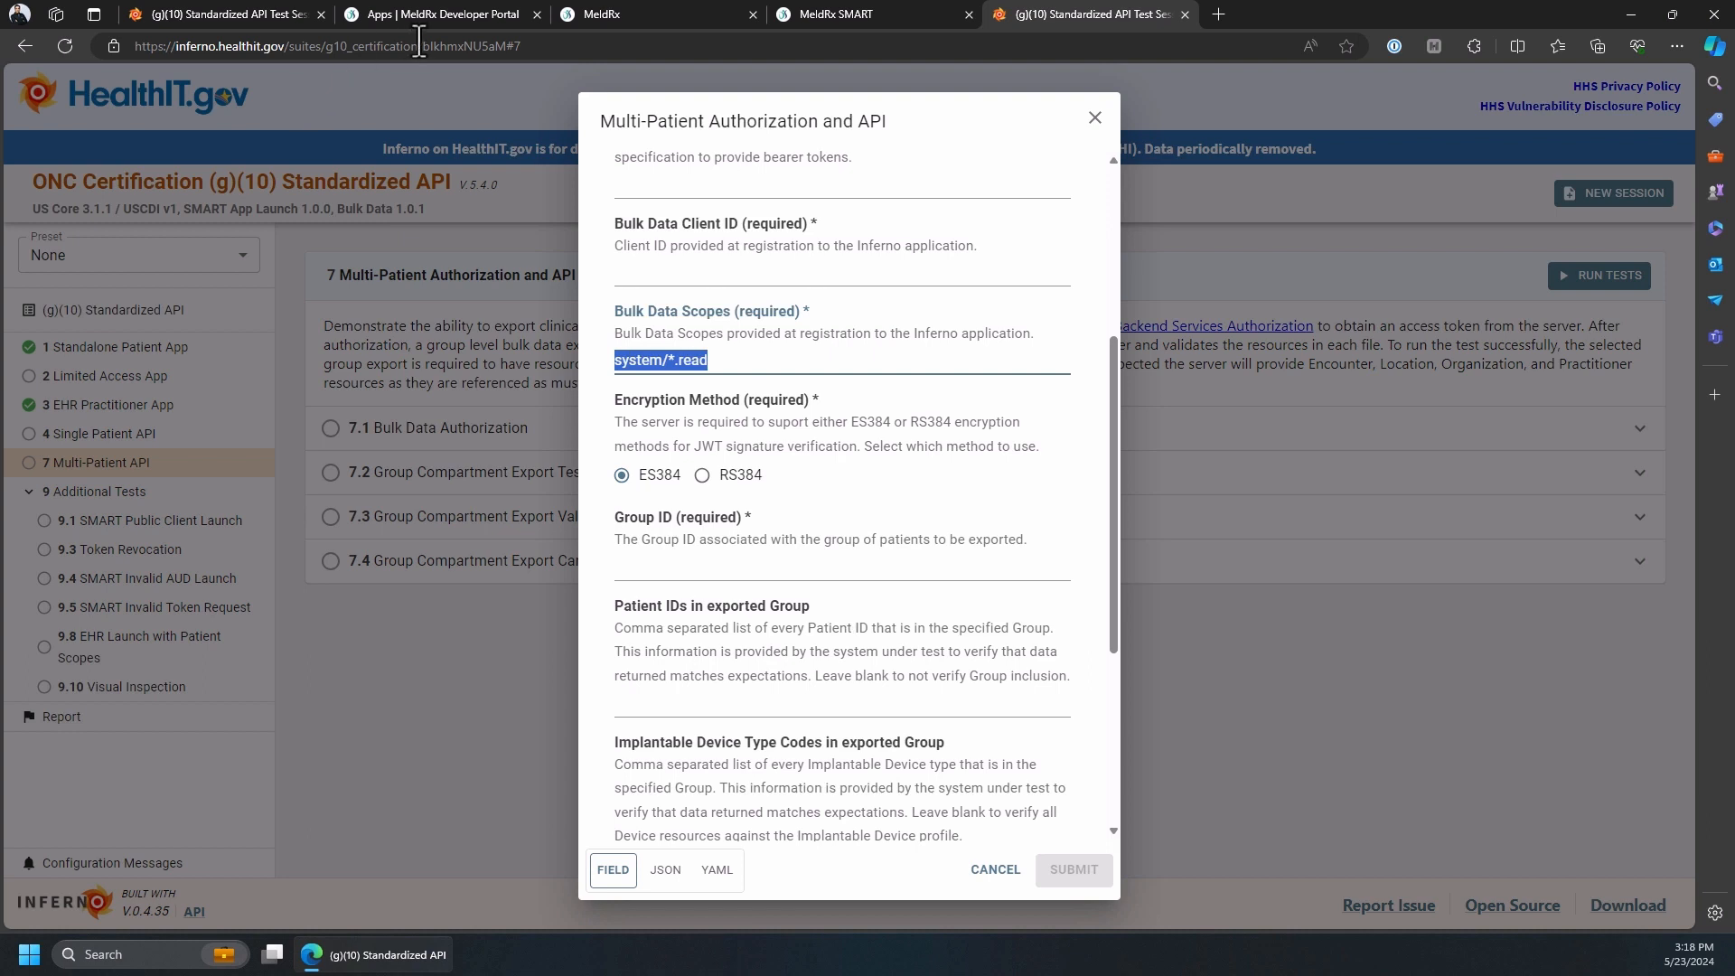
- Start registering a MeldRx app named bulk export for System users with the system/*.read scope
mouse_move(425, 18)
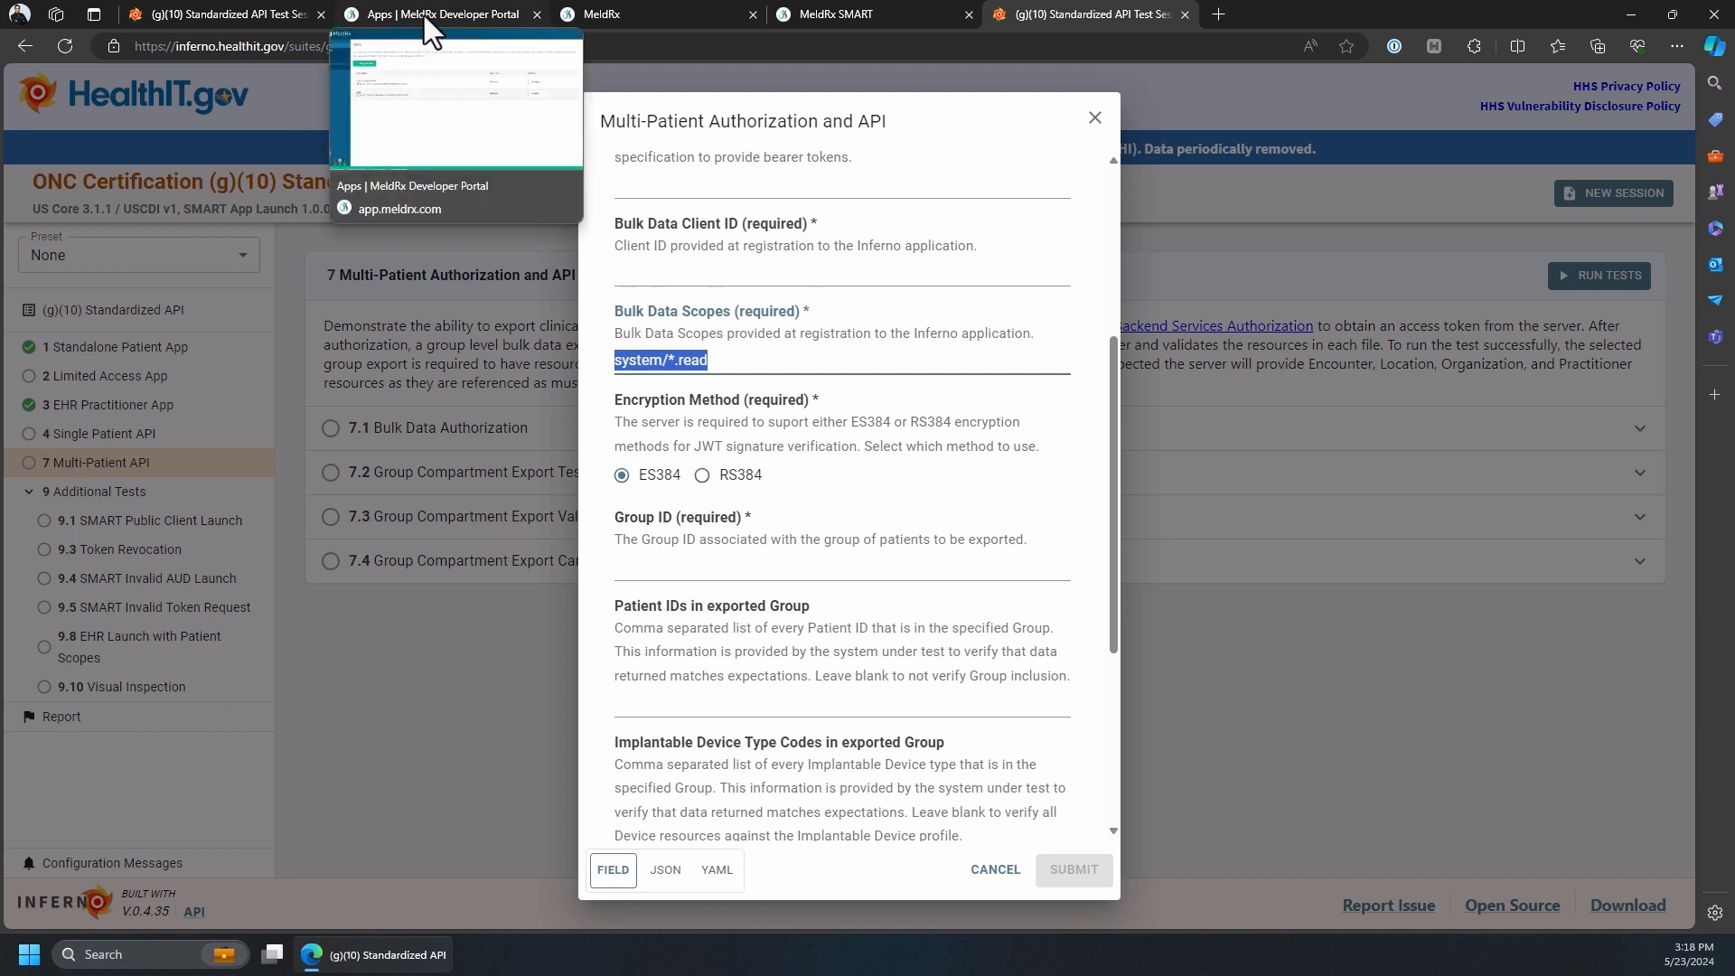
click(425, 14)
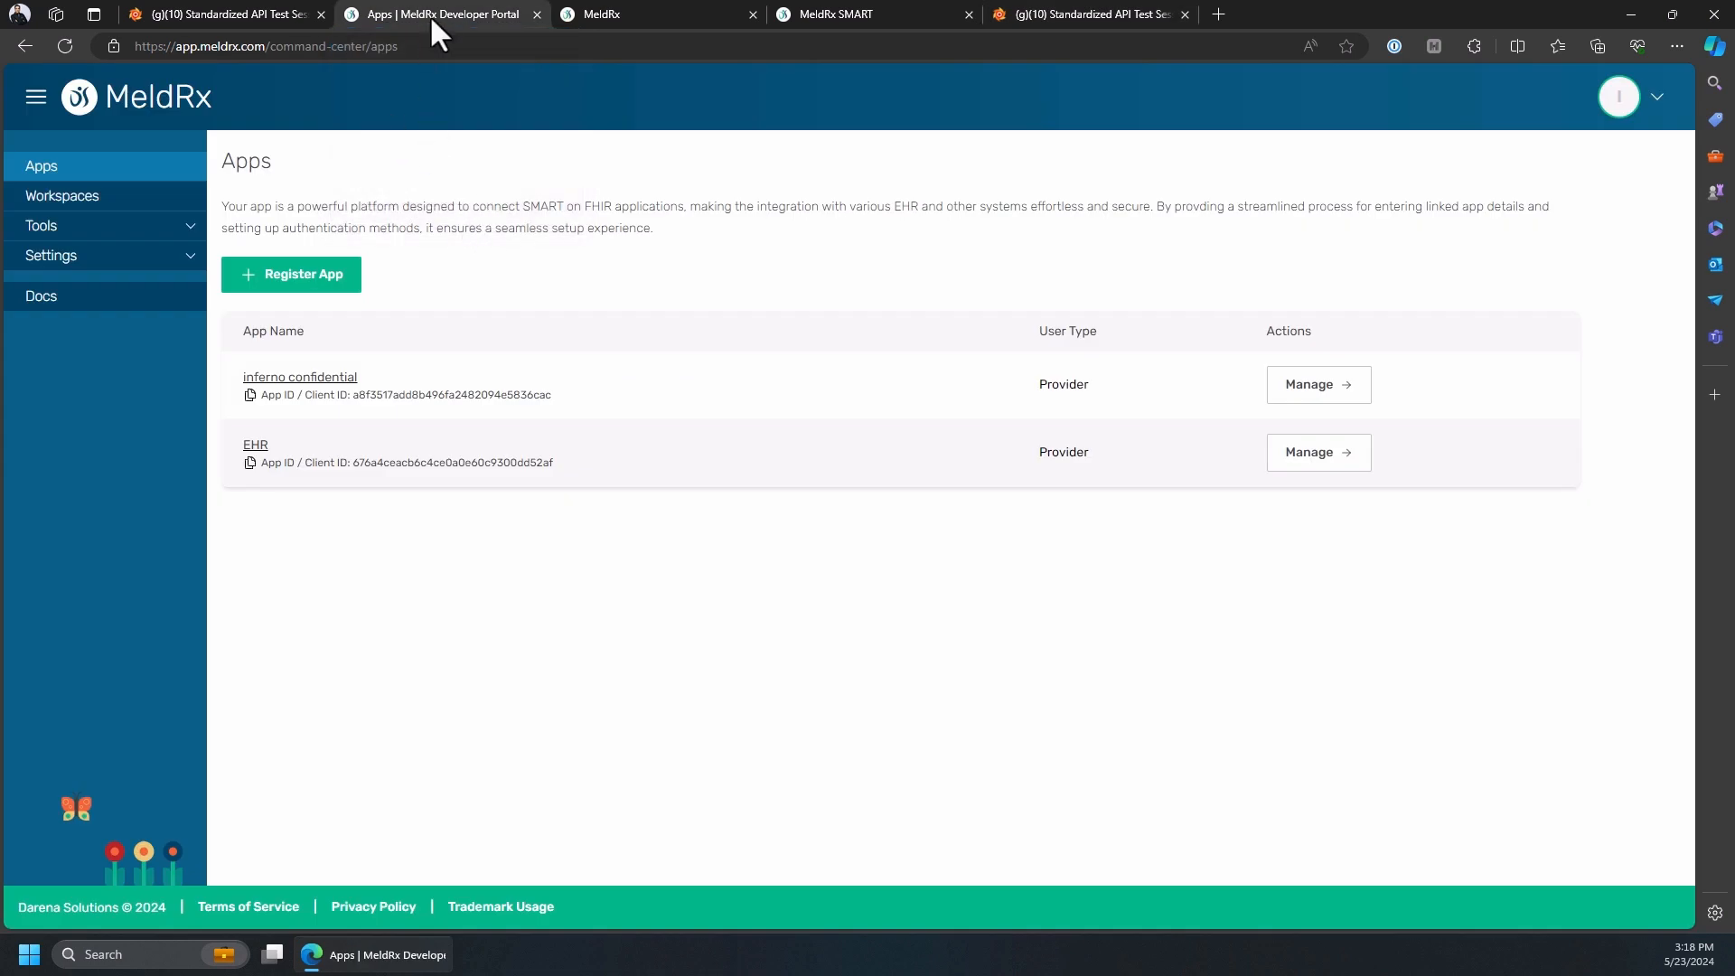
click(331, 279)
click(708, 357)
text(bulk export)
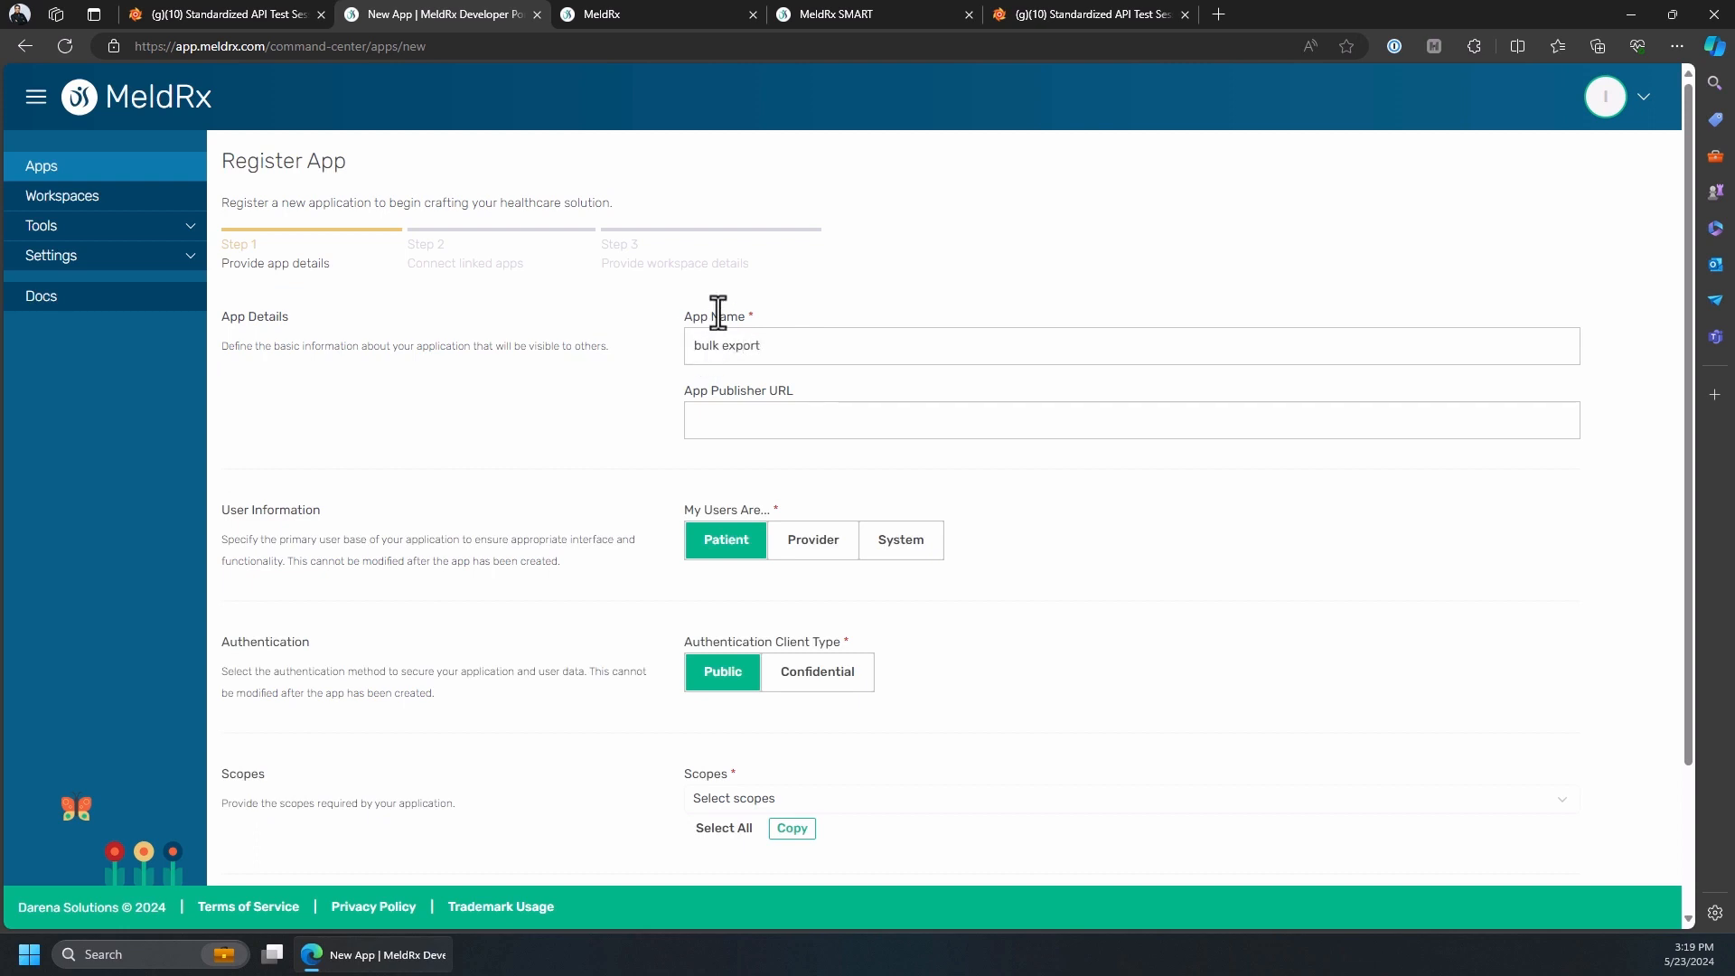
click(898, 549)
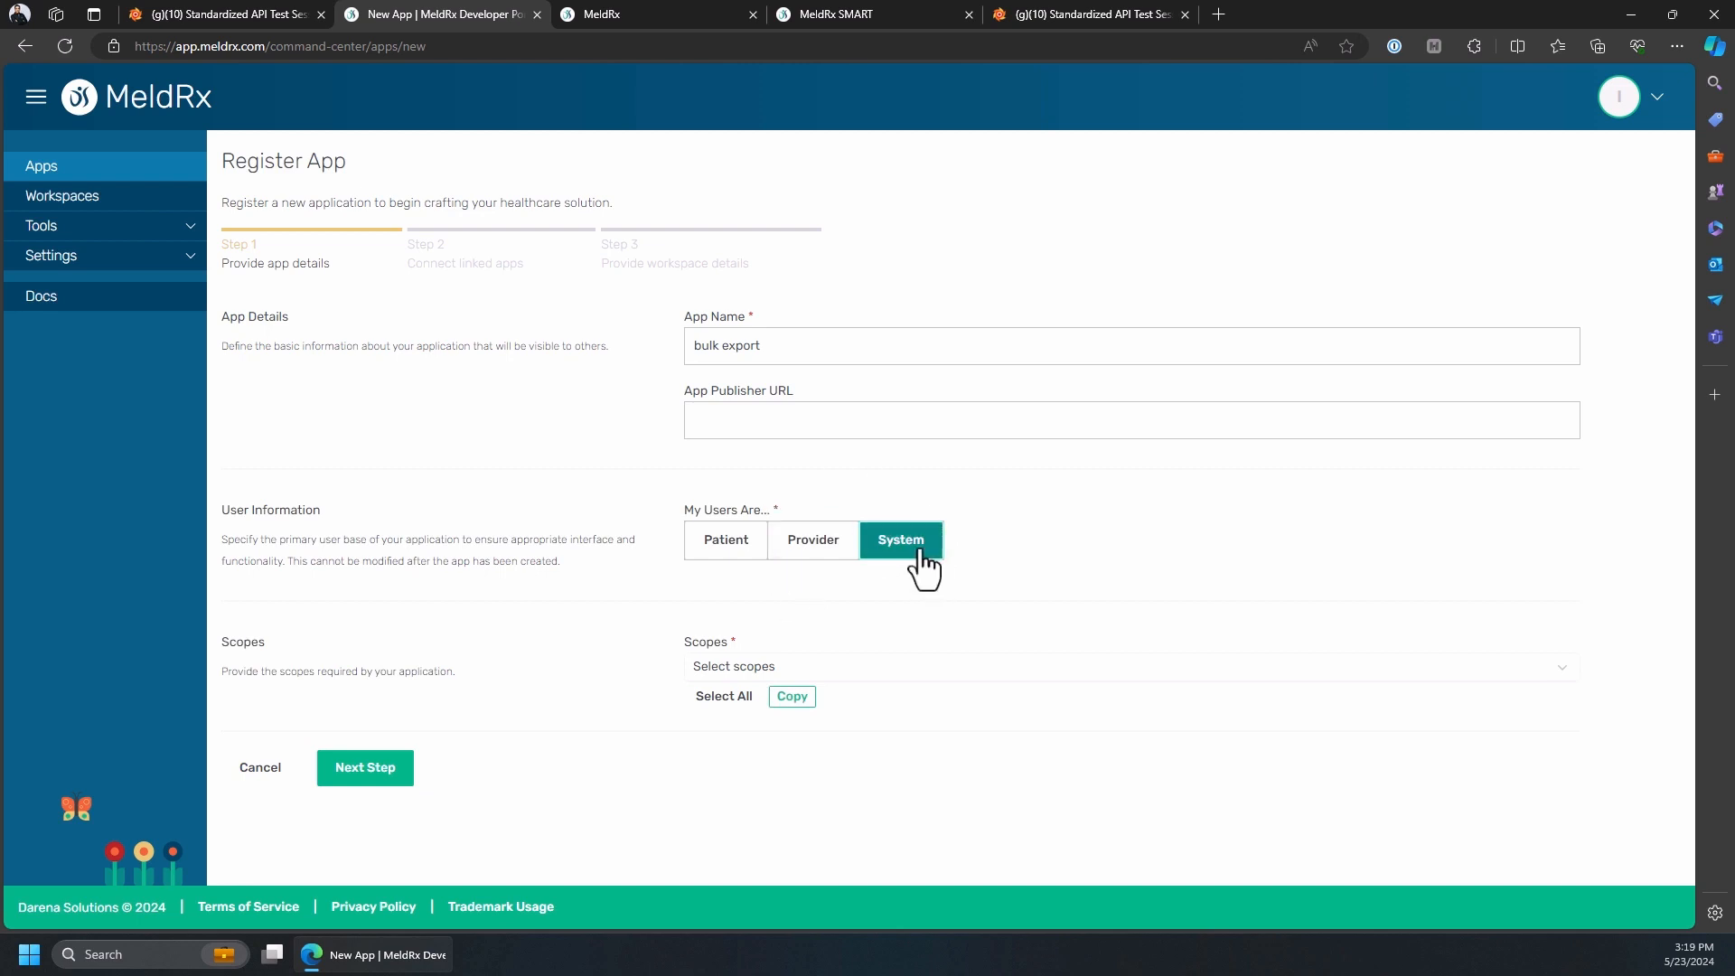
click(746, 669)
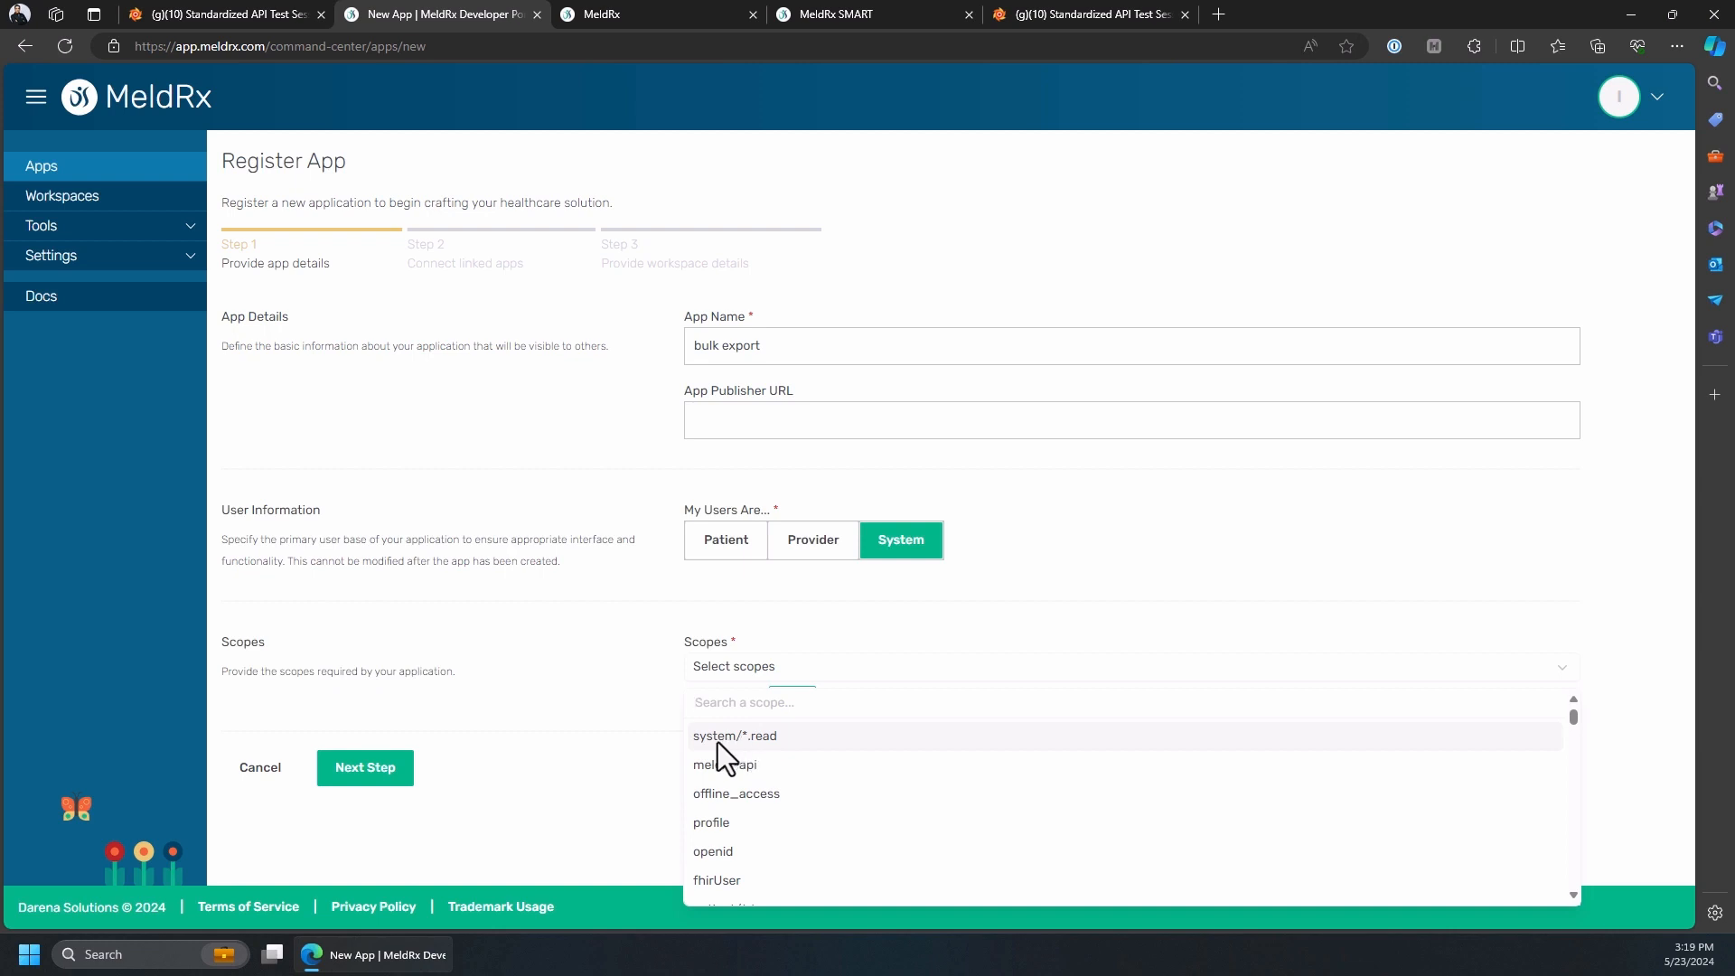
click(717, 741)
click(768, 652)
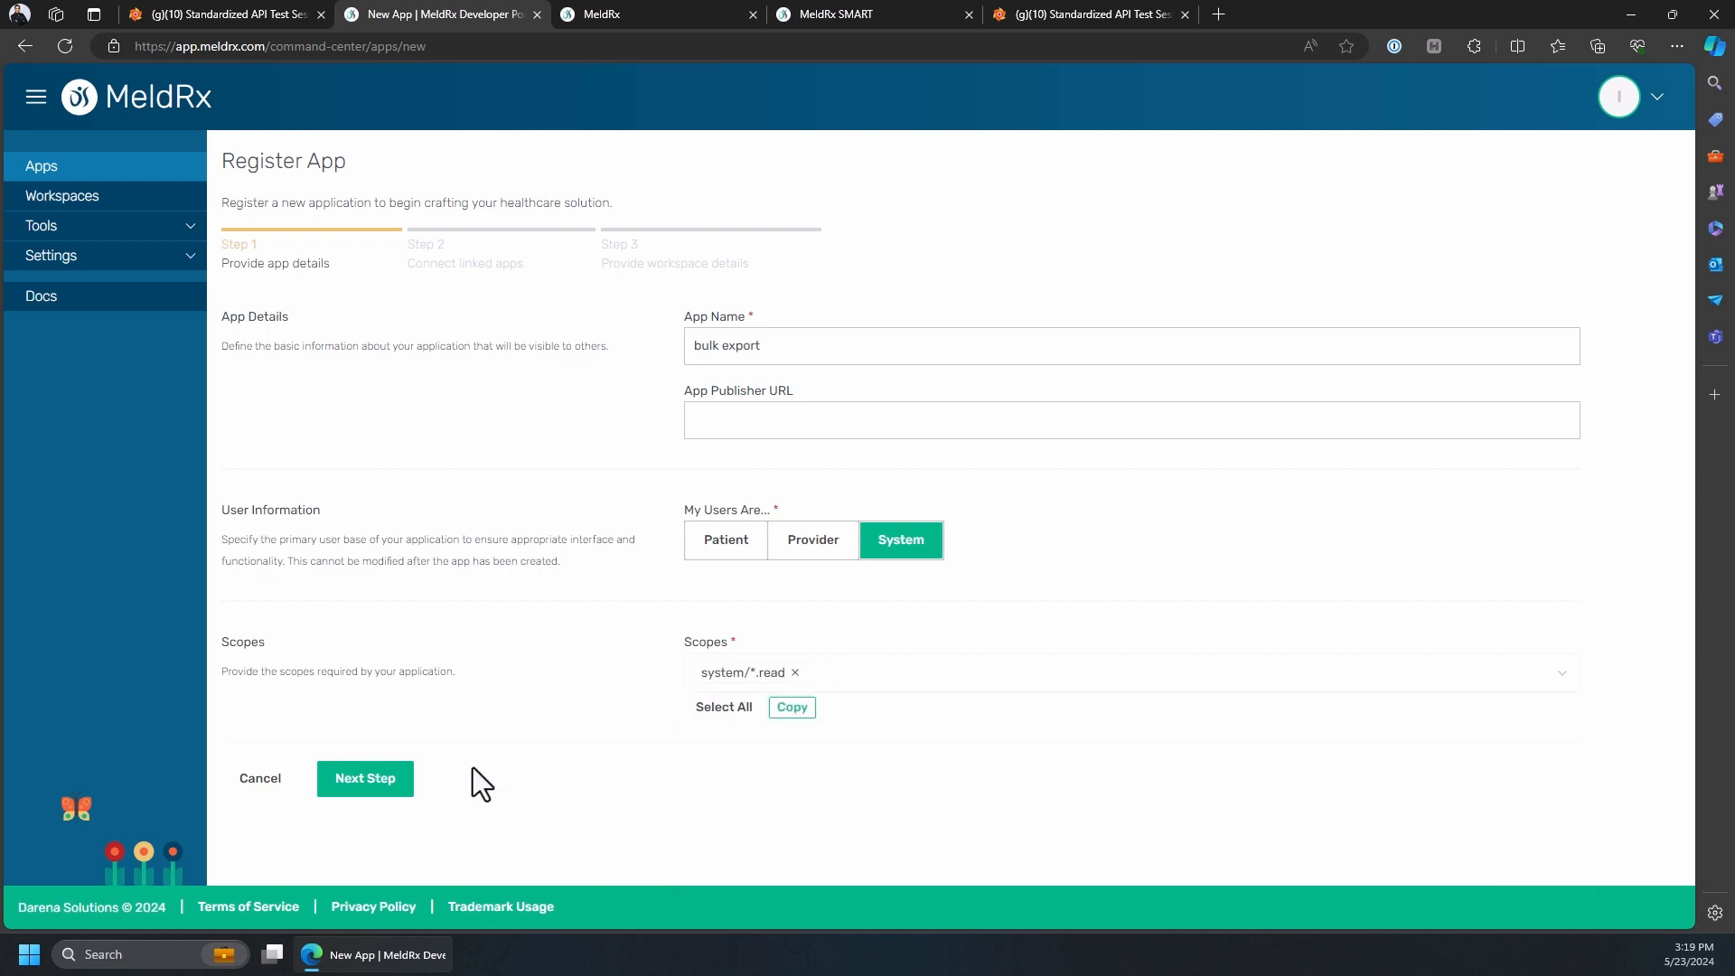
- Complete the bulk export app's registration without linked apps and copy its client ID
click(373, 780)
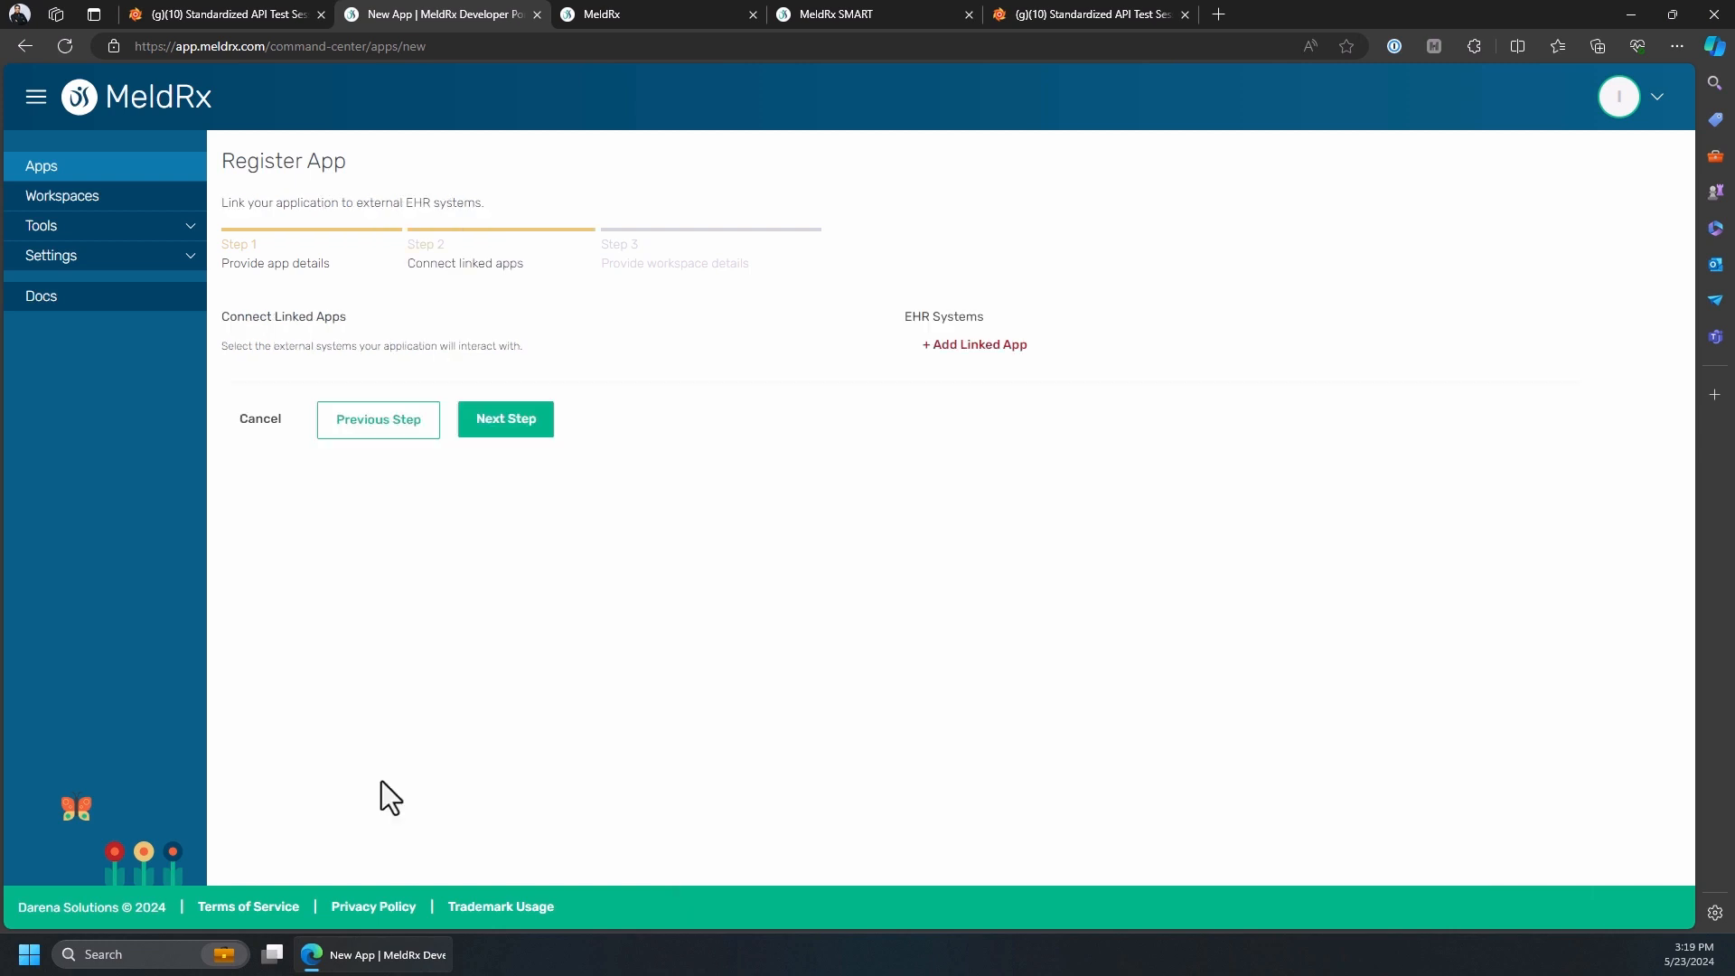
click(531, 428)
click(533, 449)
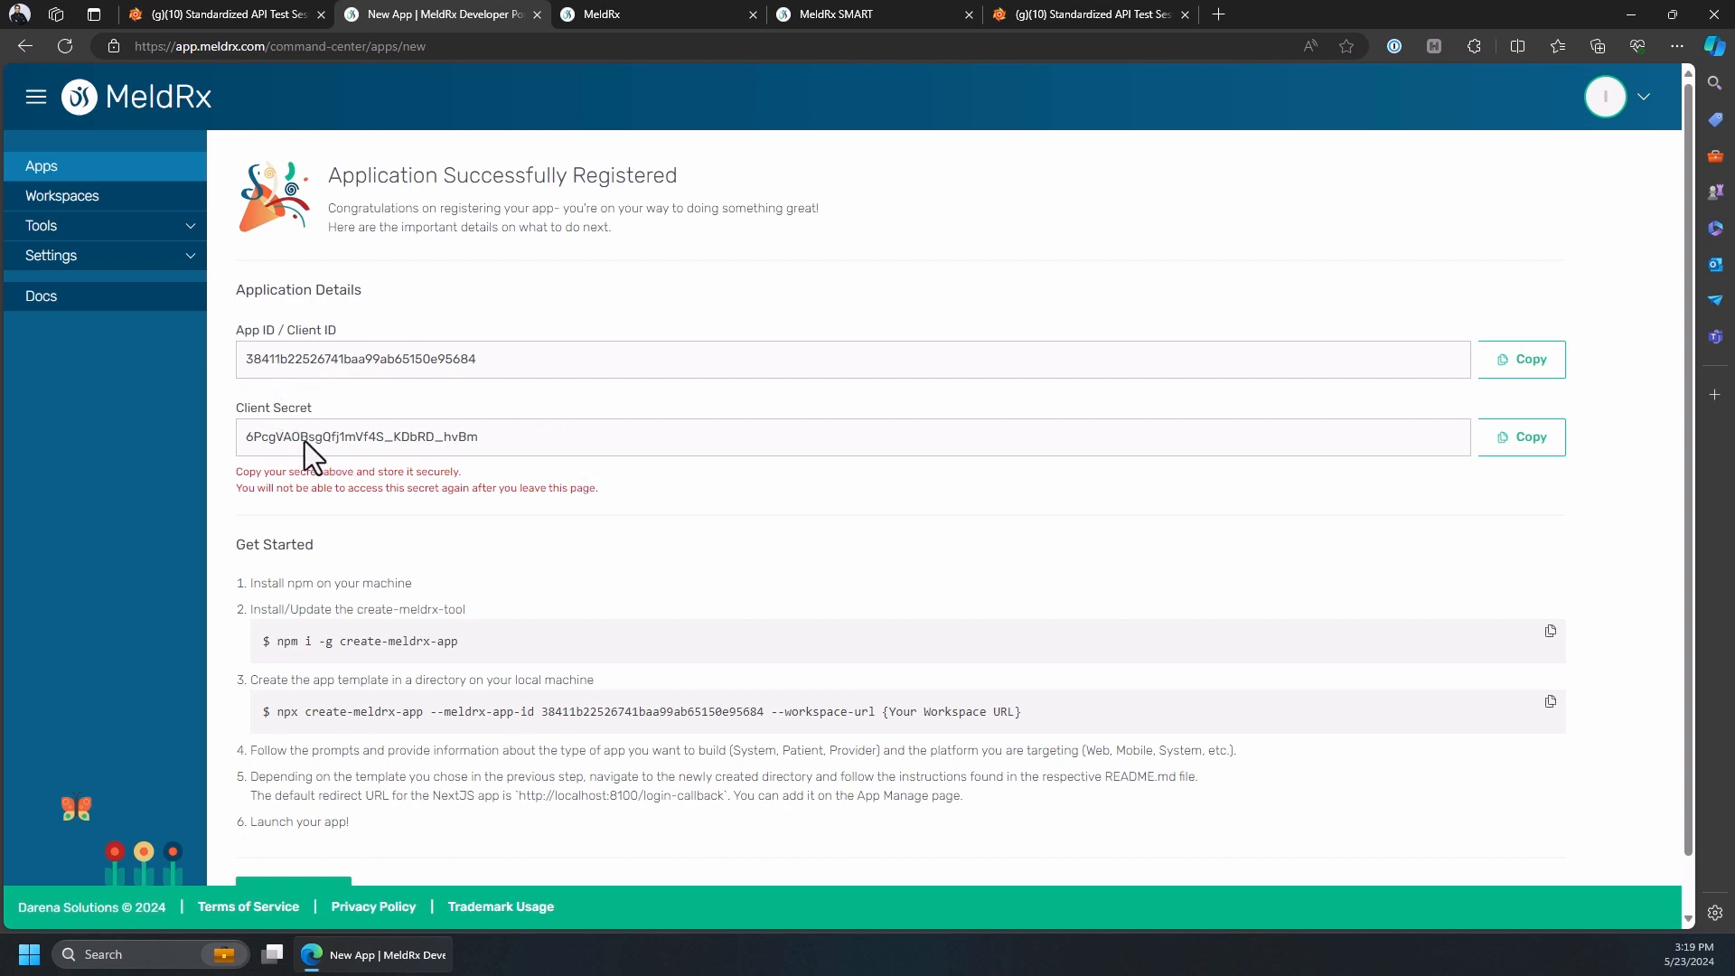
click(1530, 375)
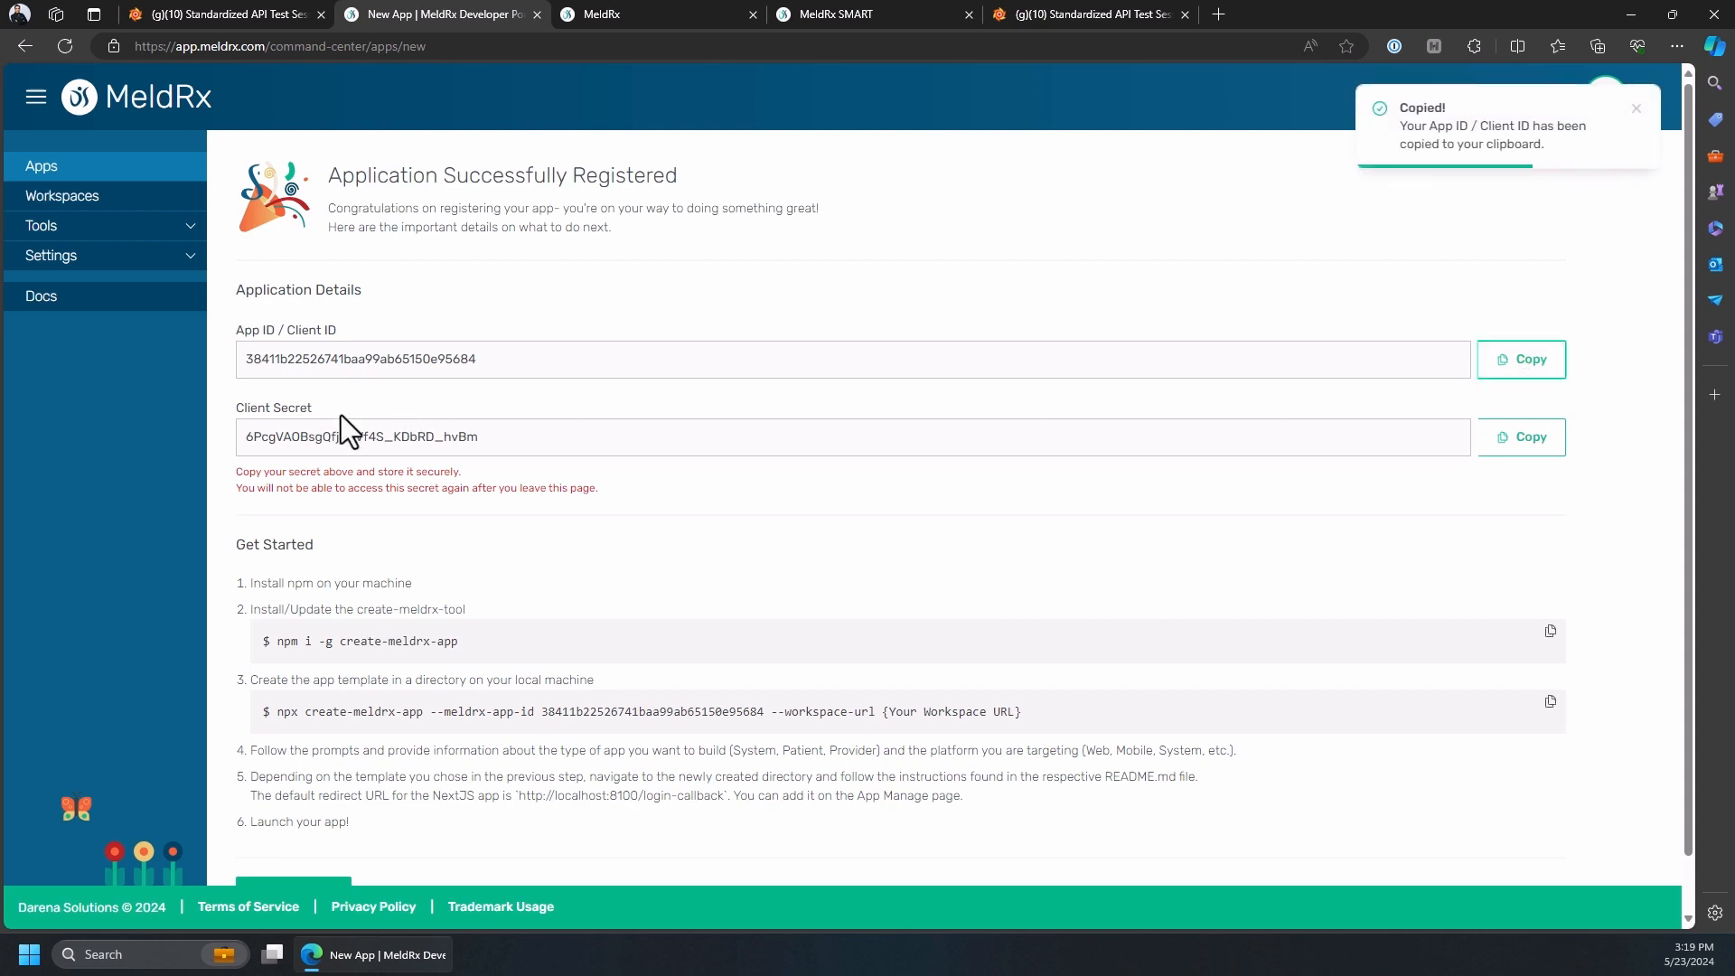
- Open the bulk export app's settings from the Apps list and go to its JWKS URI field
scroll(521, 482, down, 1)
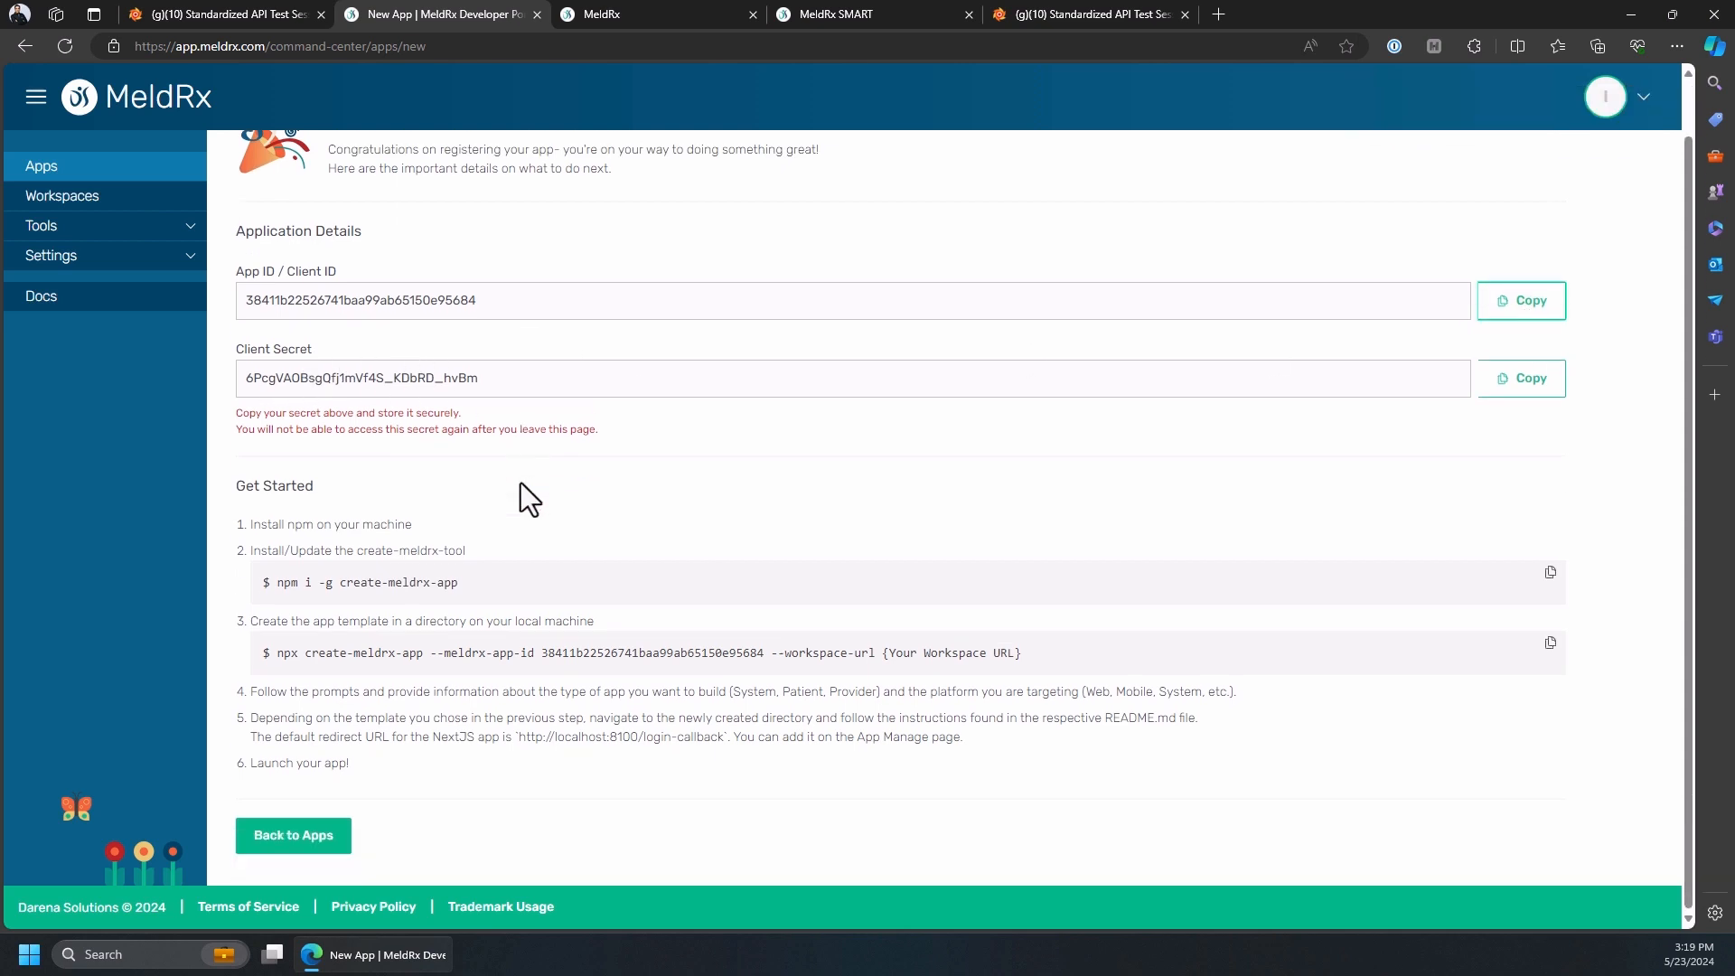
click(319, 845)
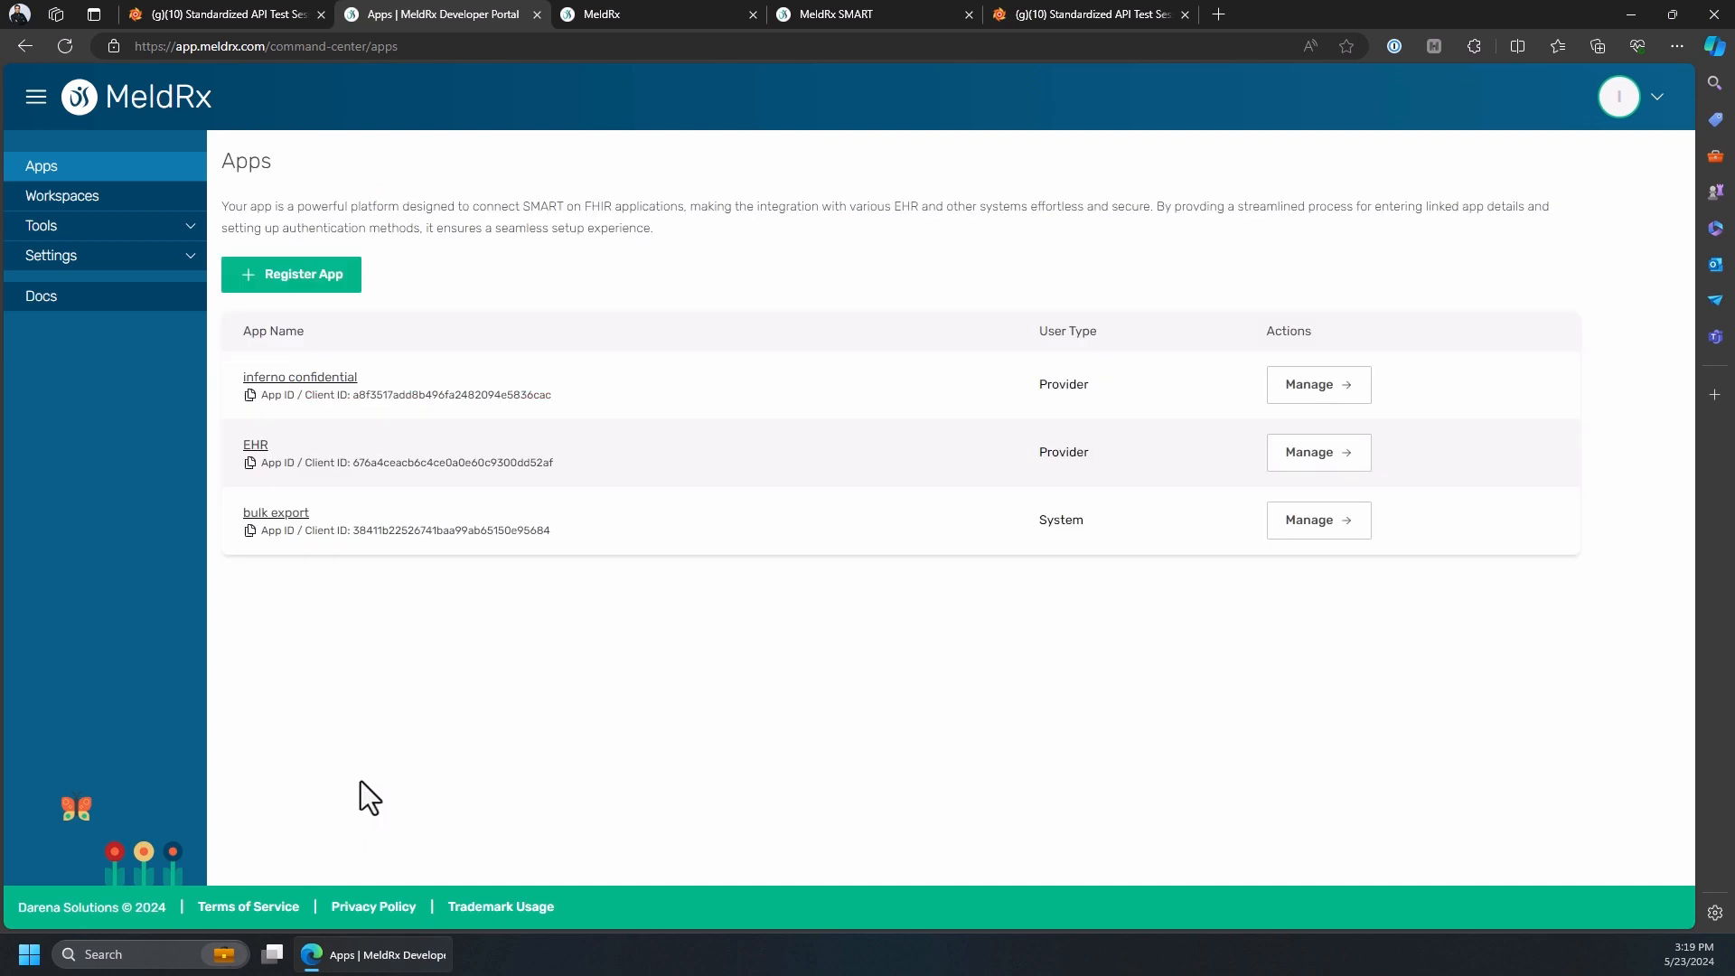
click(1294, 531)
scroll(986, 556, down, 4)
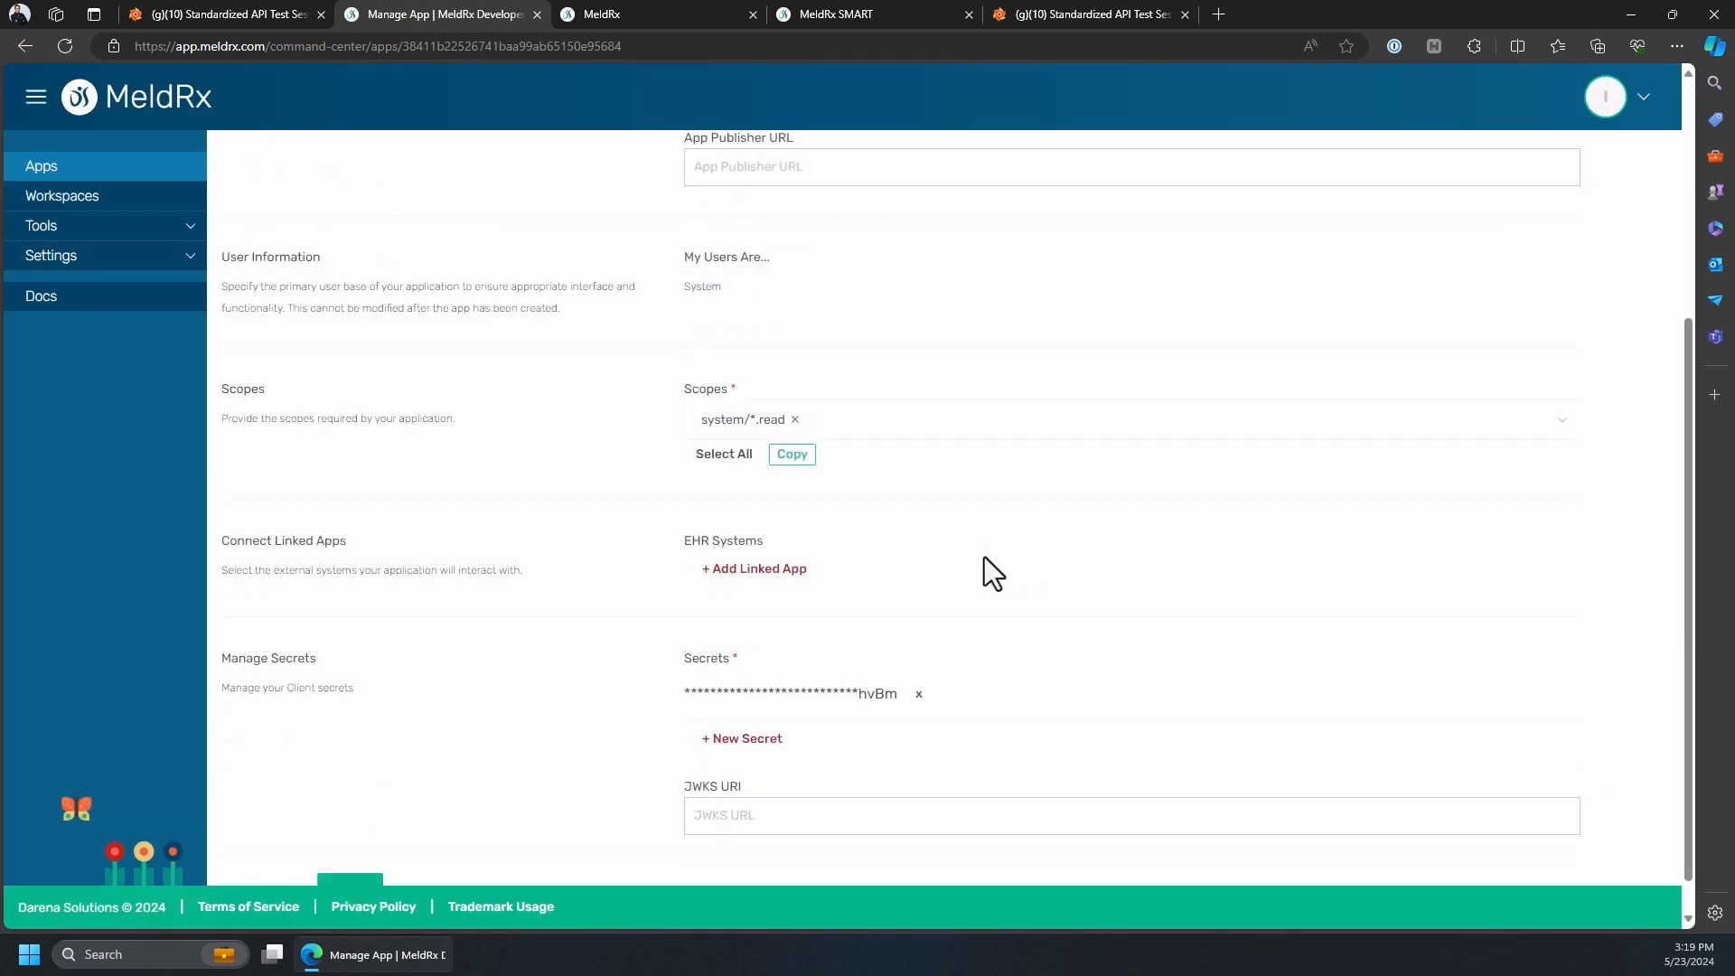
- Return to Inferno's Multi-Patient API form and fill in the Bulk Data Client ID with the copied client ID
click(1033, 15)
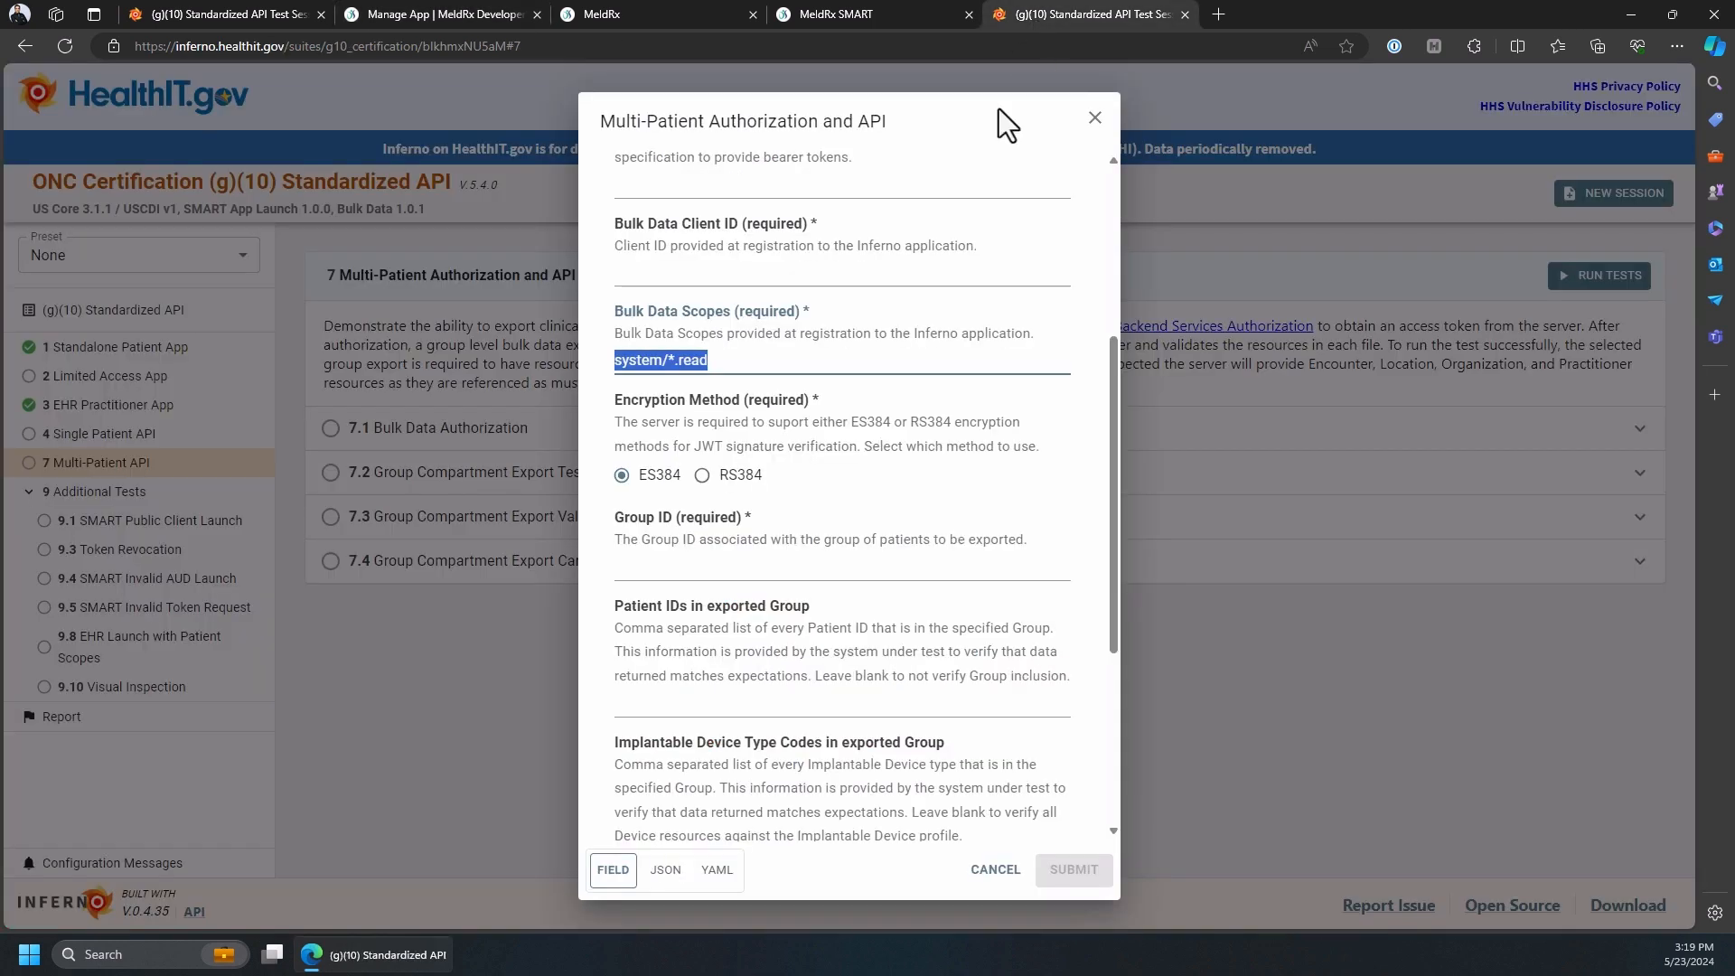
scroll(786, 262, up, 3)
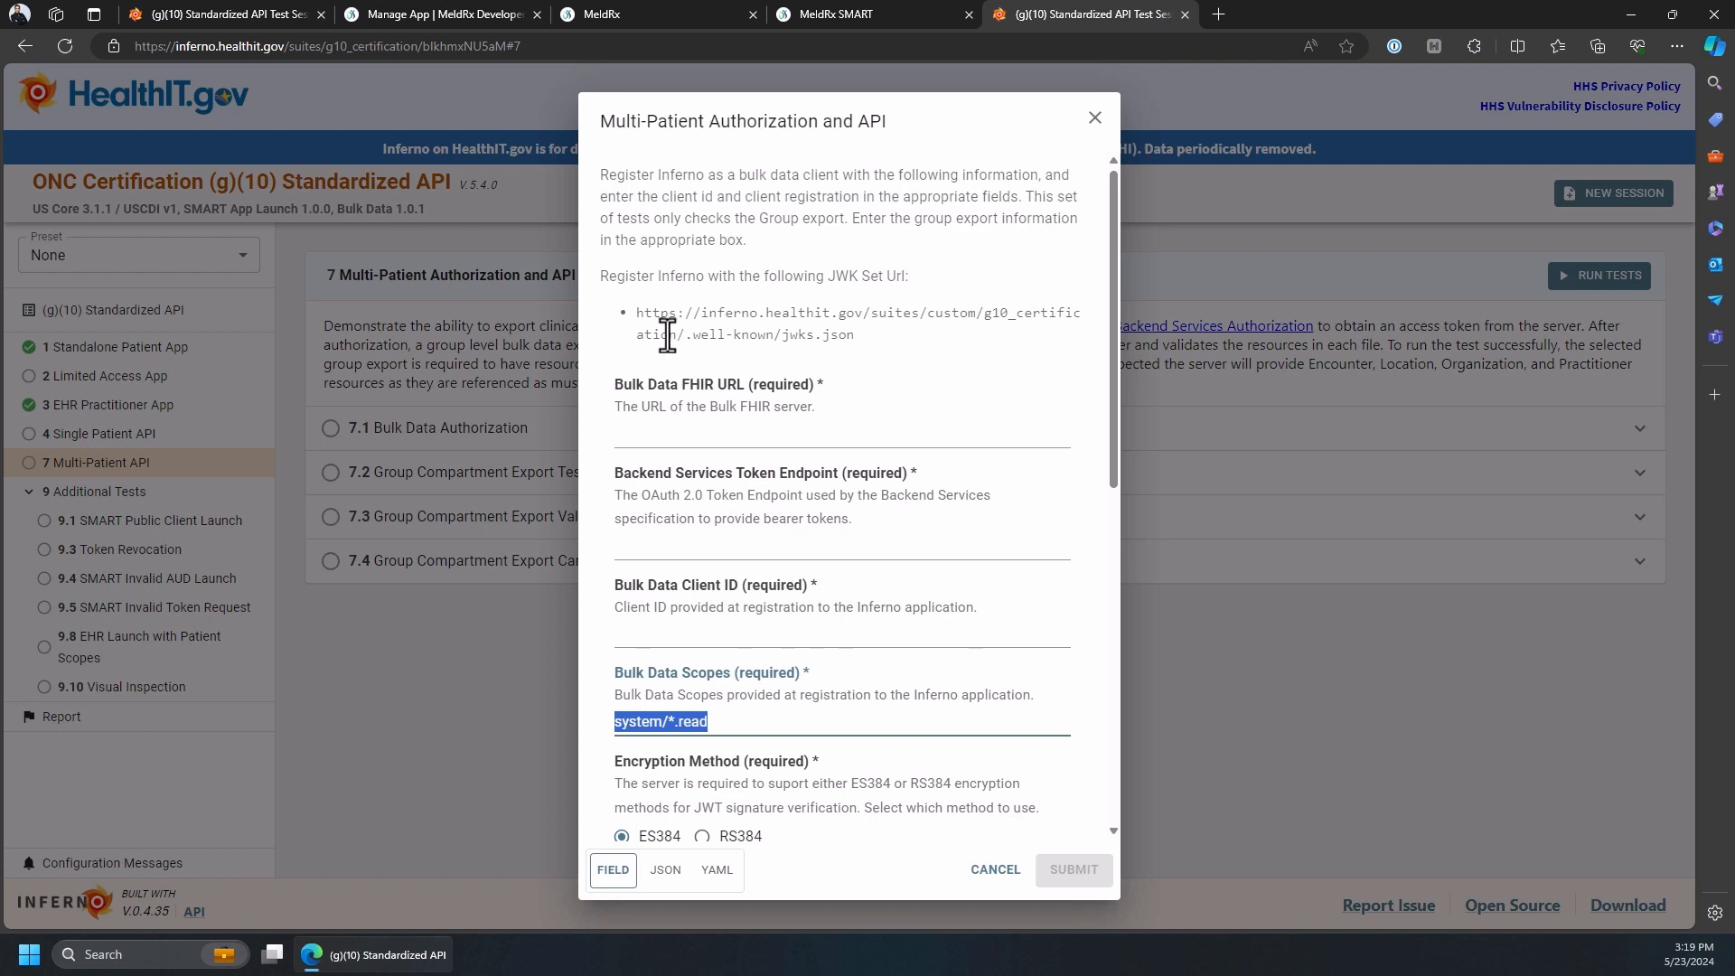
drag(828, 281, 903, 279)
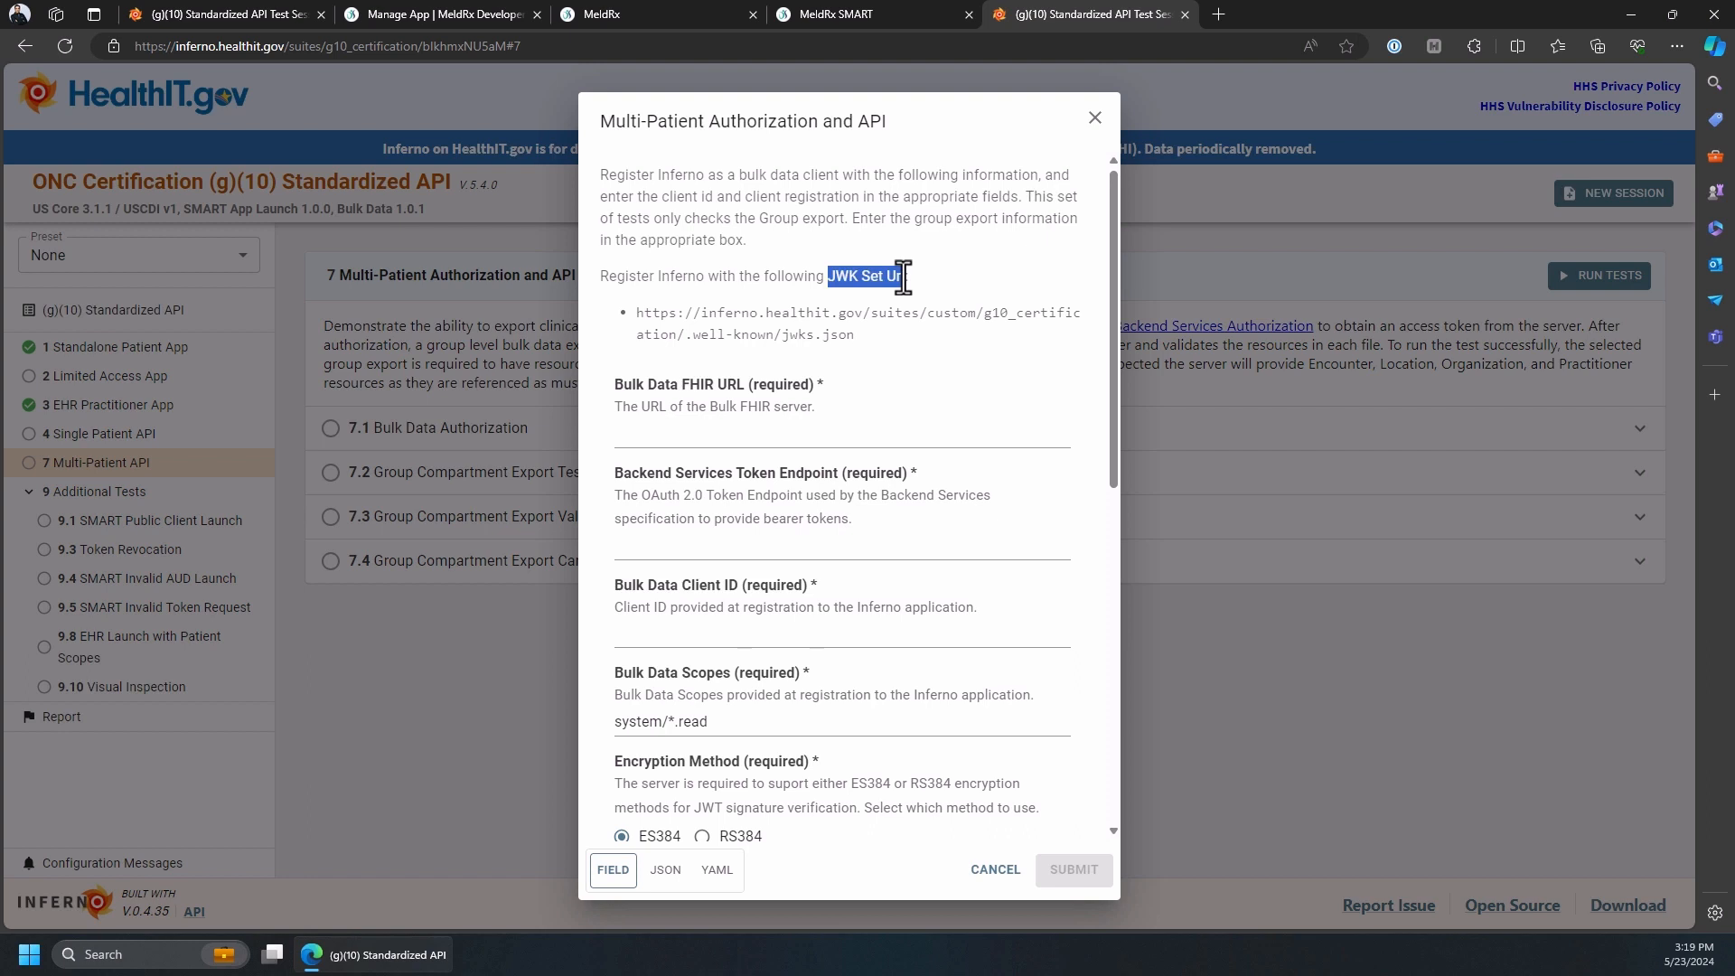
click(793, 633)
key(ctrl+v)
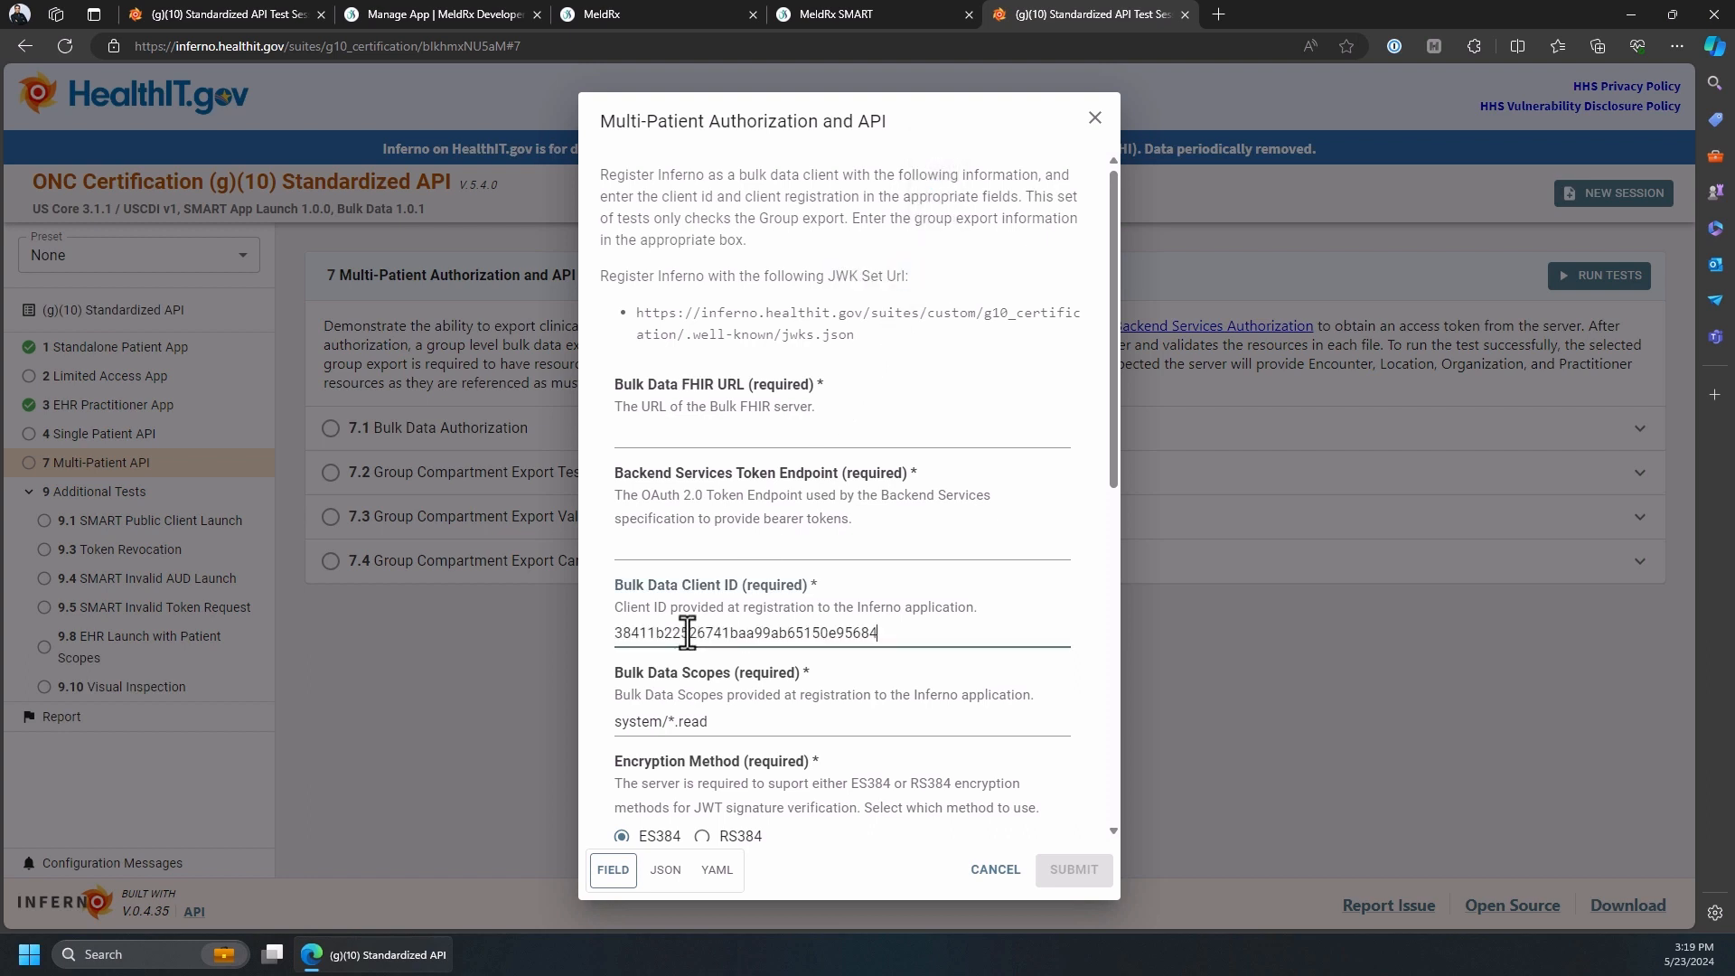
- Copy Inferno's JWK Set URL and return to the bulk export app's settings in MeldRx, closing the BlueButtonPRO patient page
drag(859, 335, 642, 317)
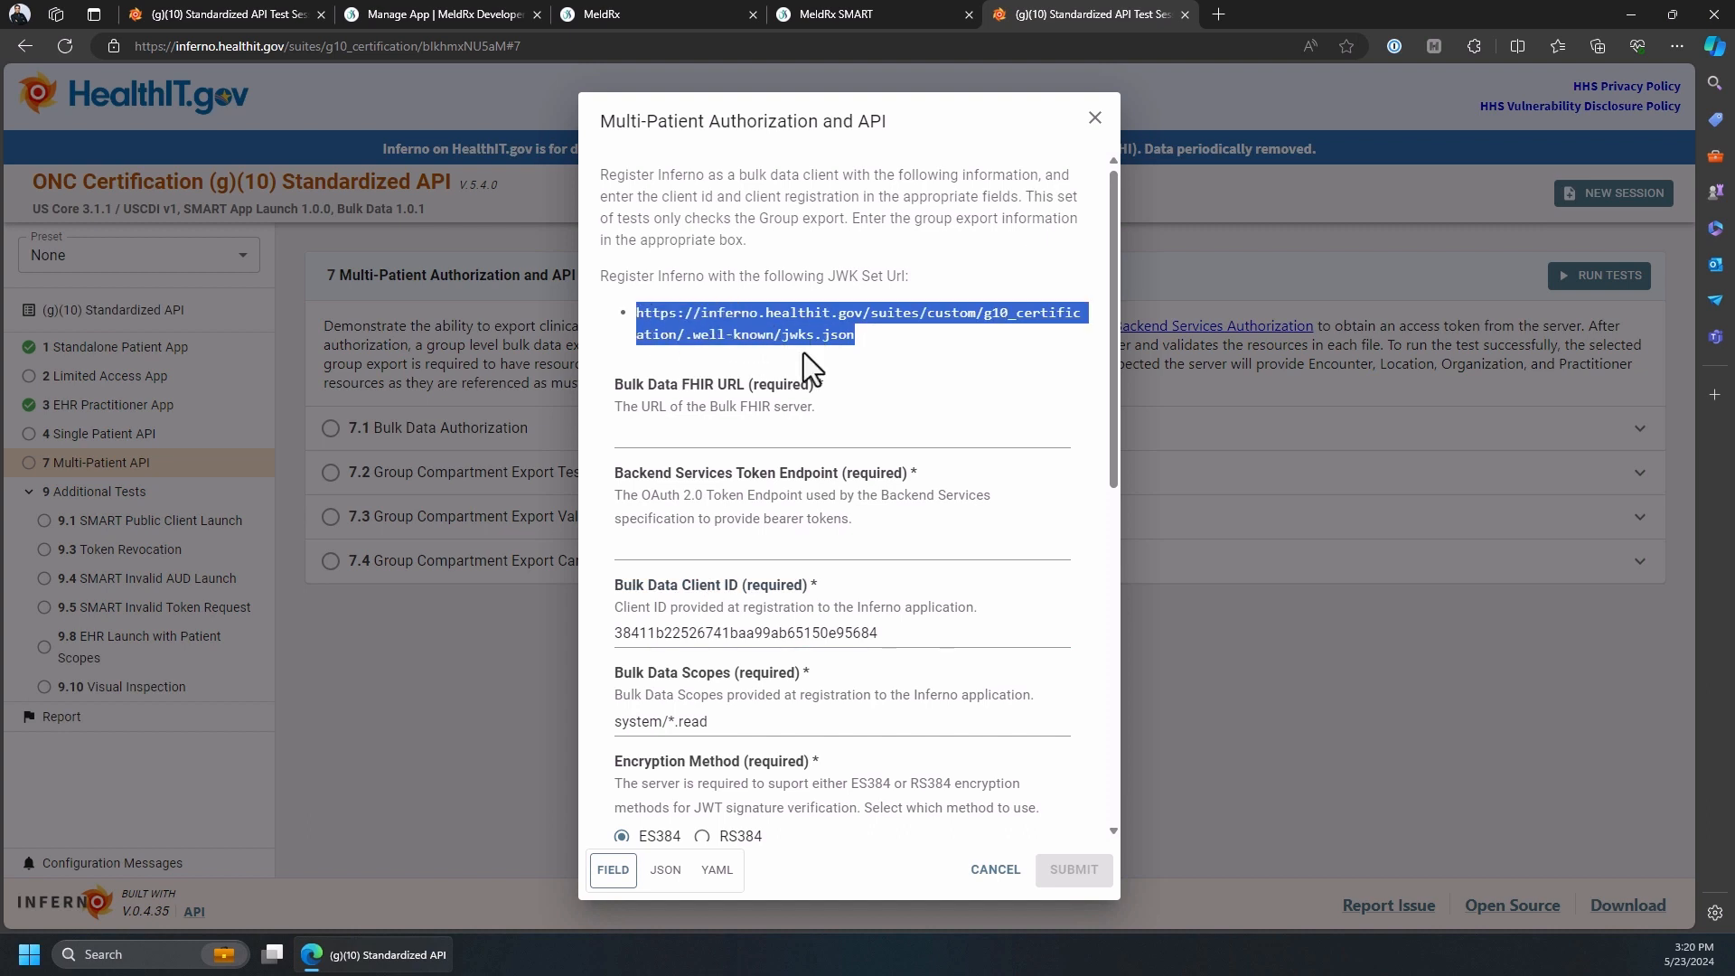
click(868, 15)
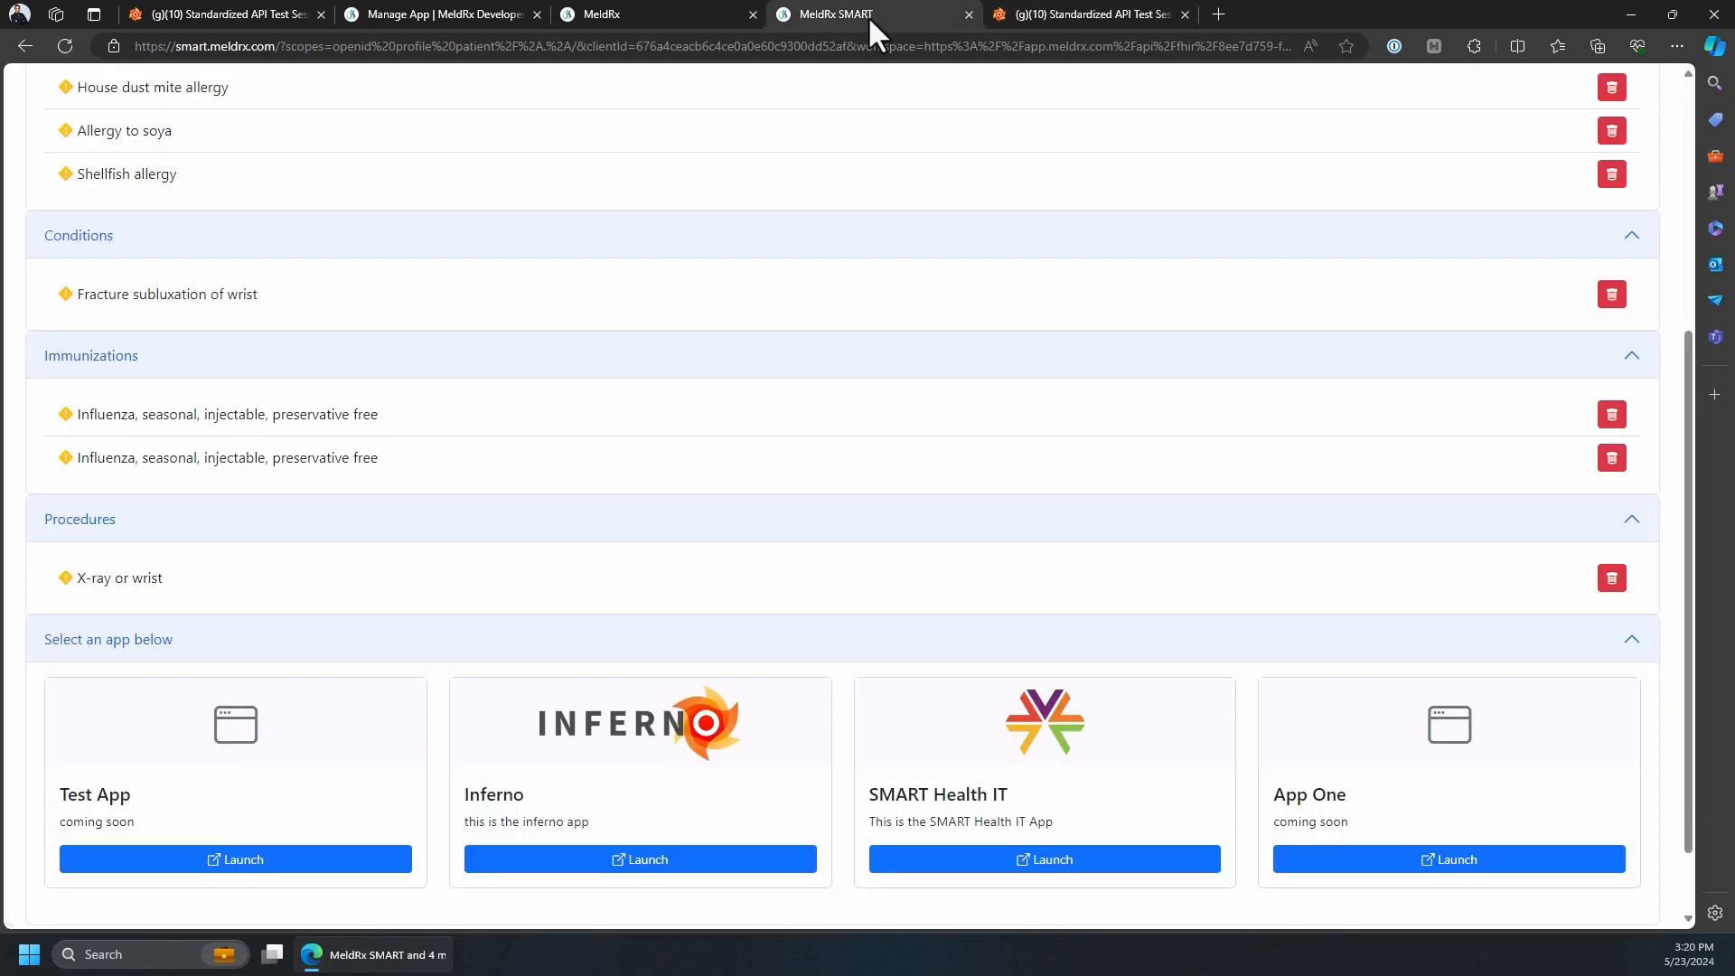
click(657, 15)
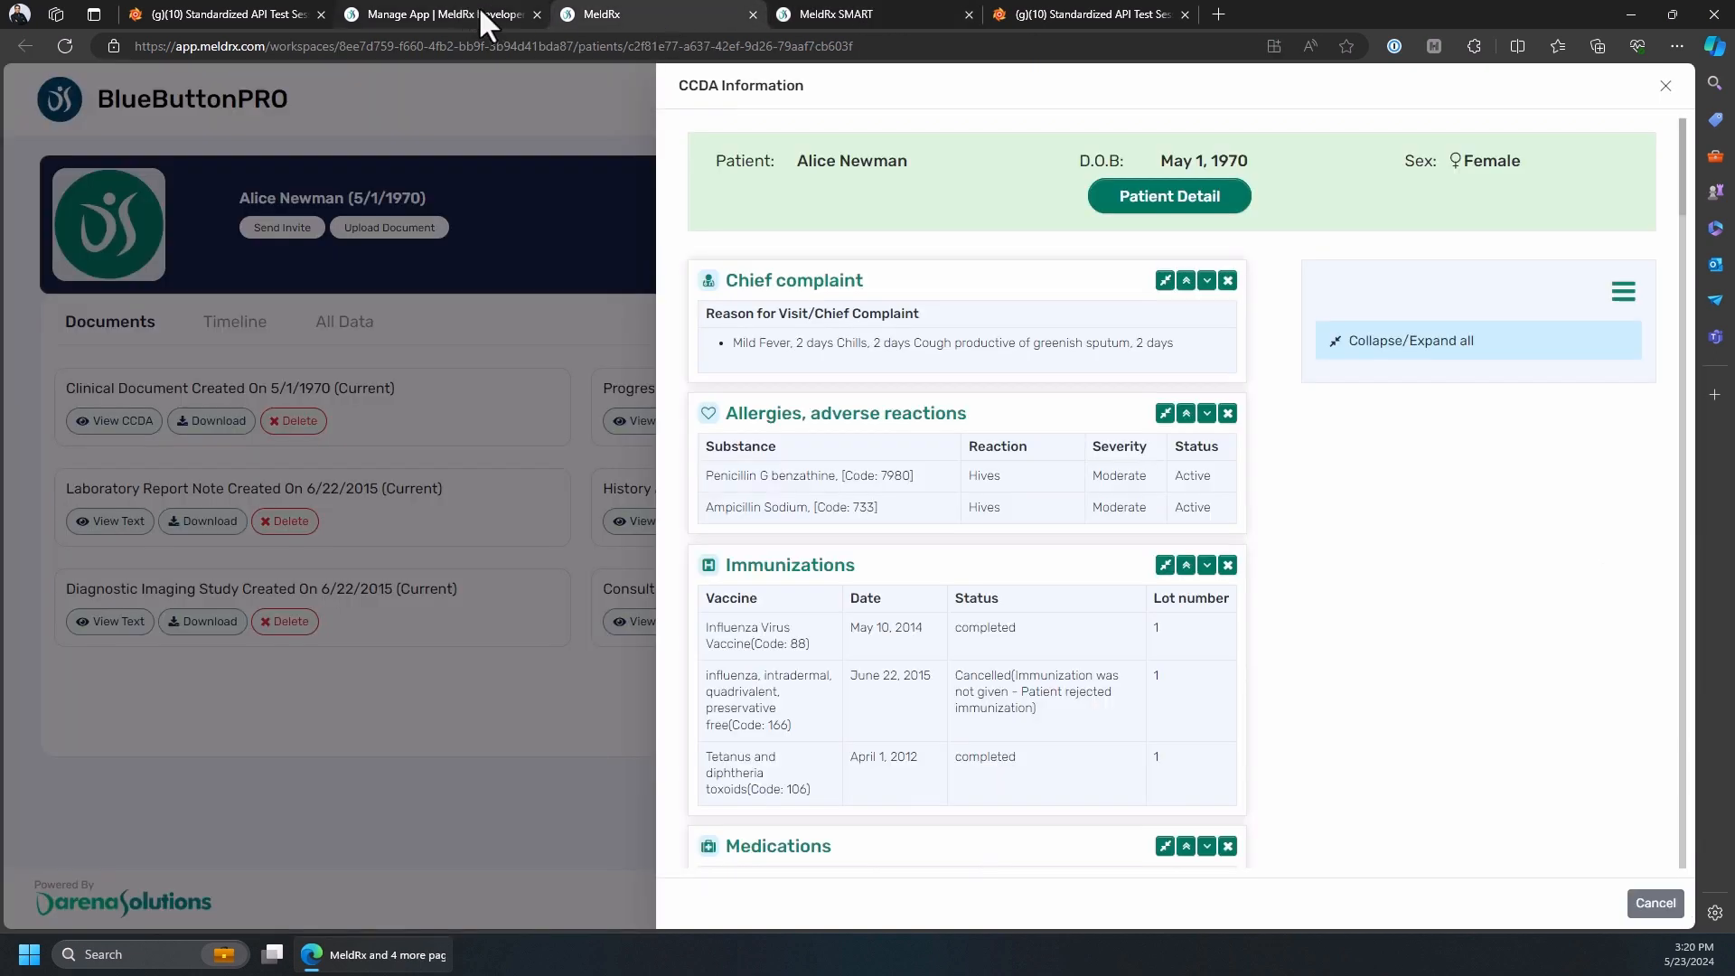
click(752, 13)
click(488, 14)
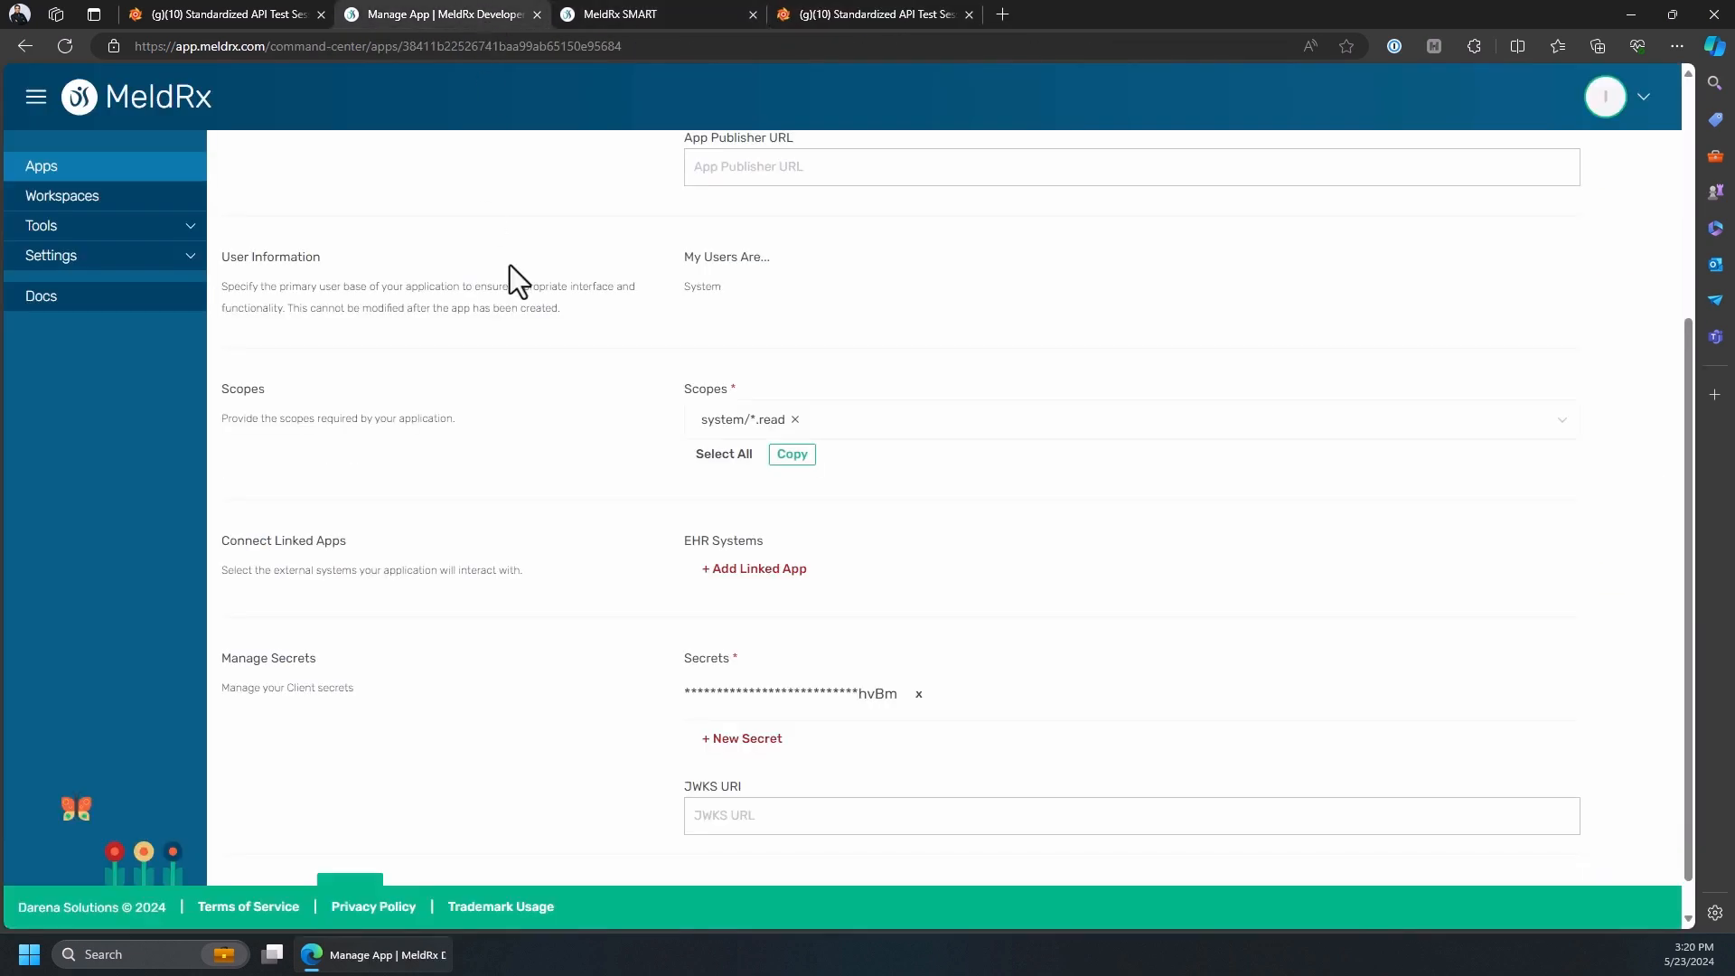
- Delete the existing client secret from the bulk export app
scroll(714, 516, down, 1)
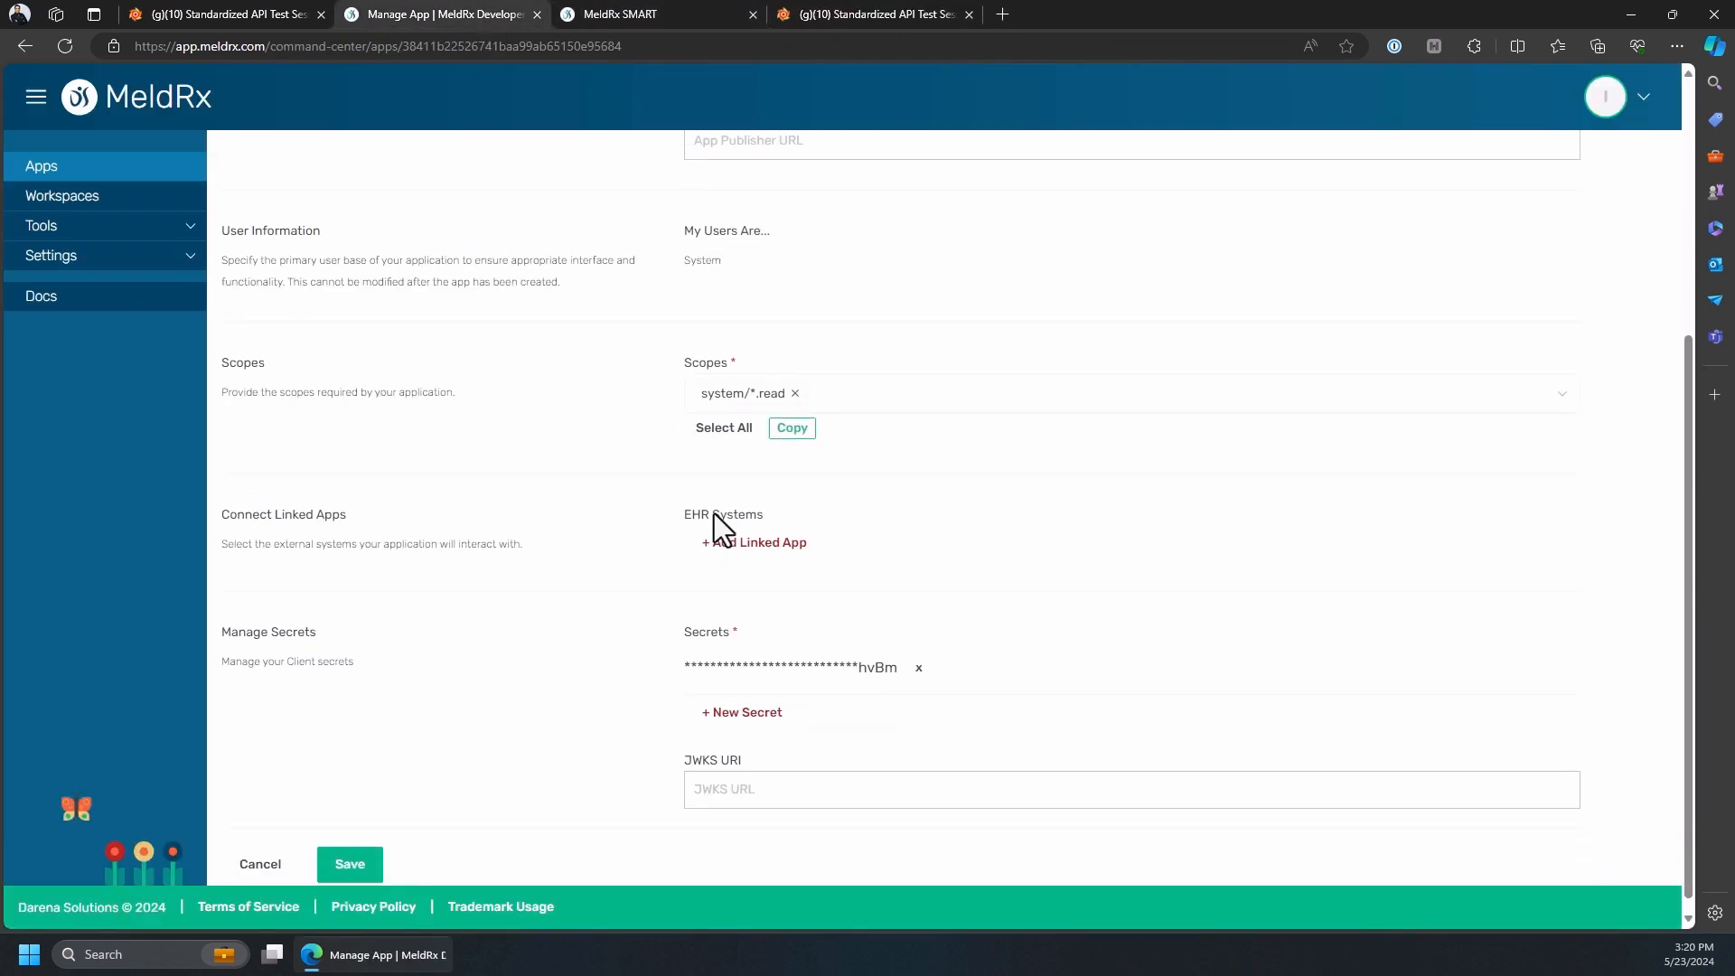
click(916, 655)
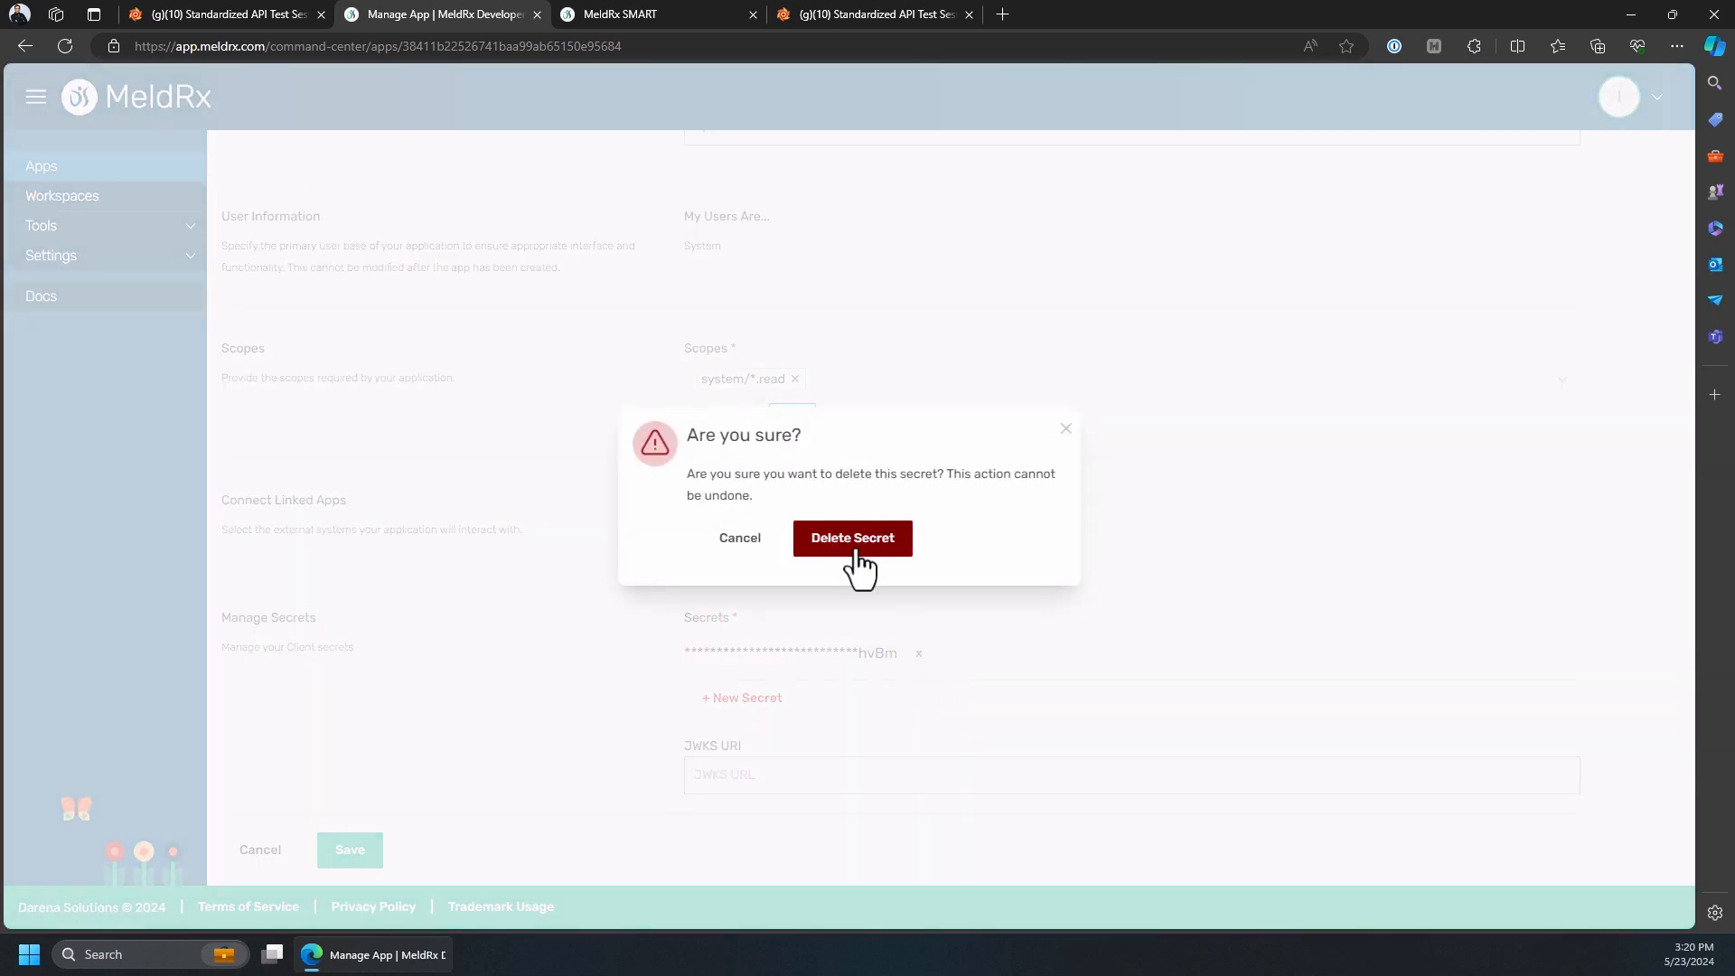
click(856, 541)
key(ctrl+v)
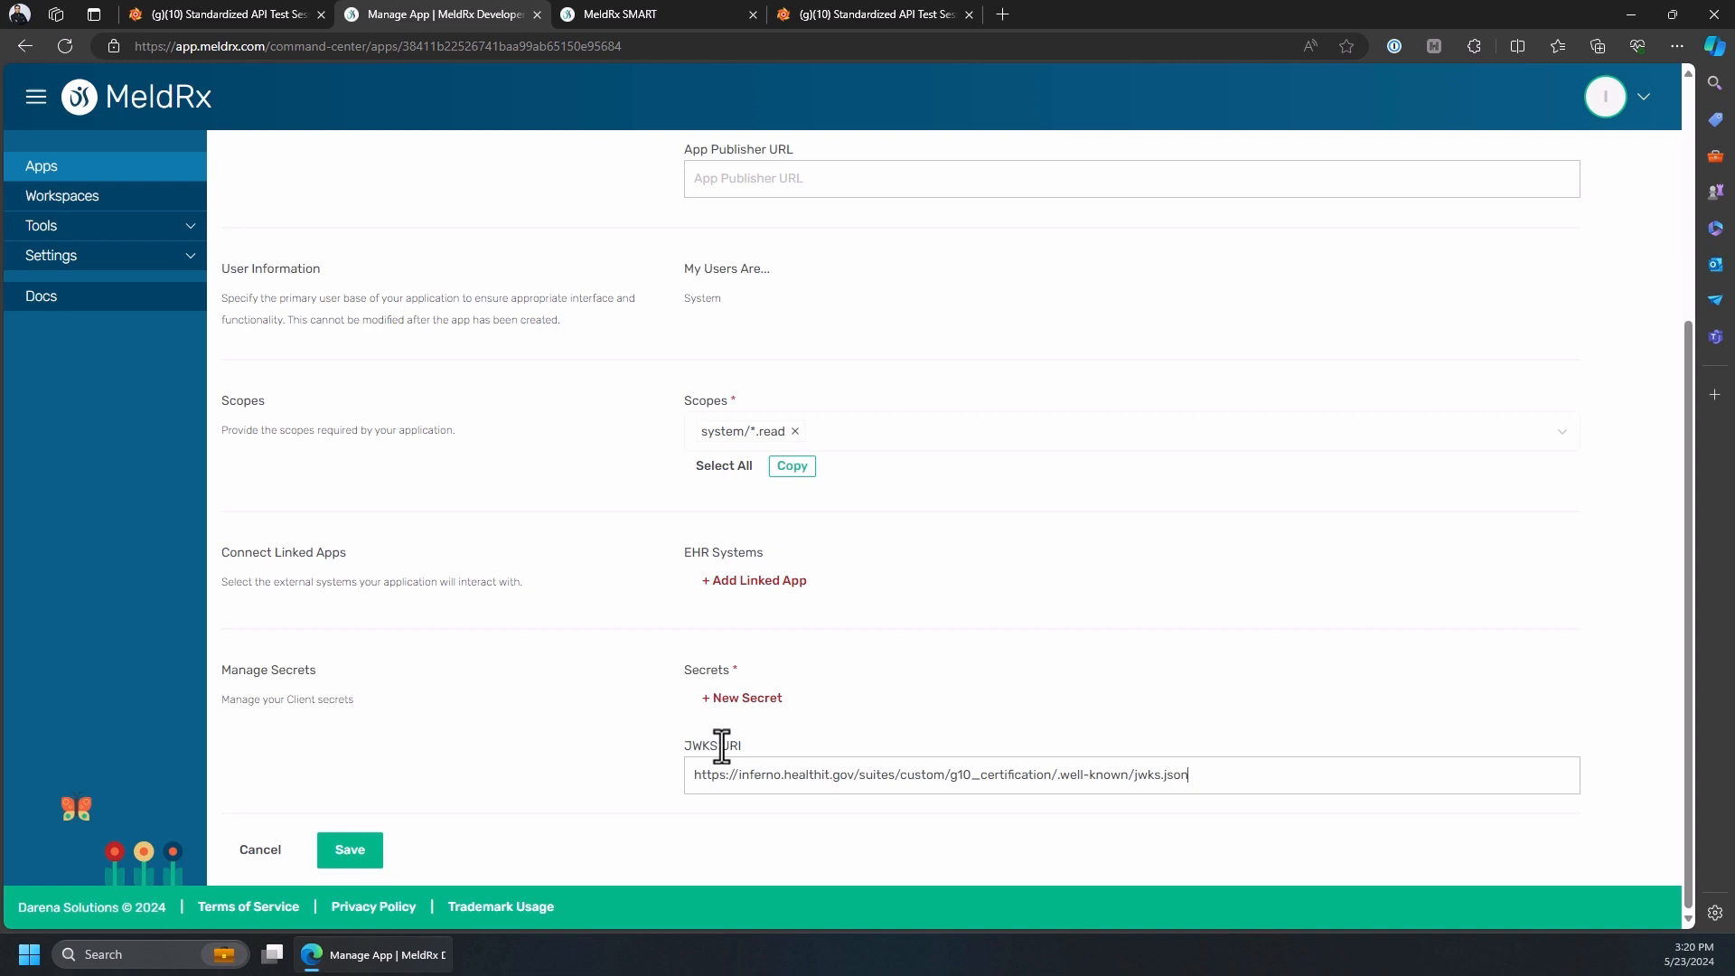
scroll(743, 647, up, 4)
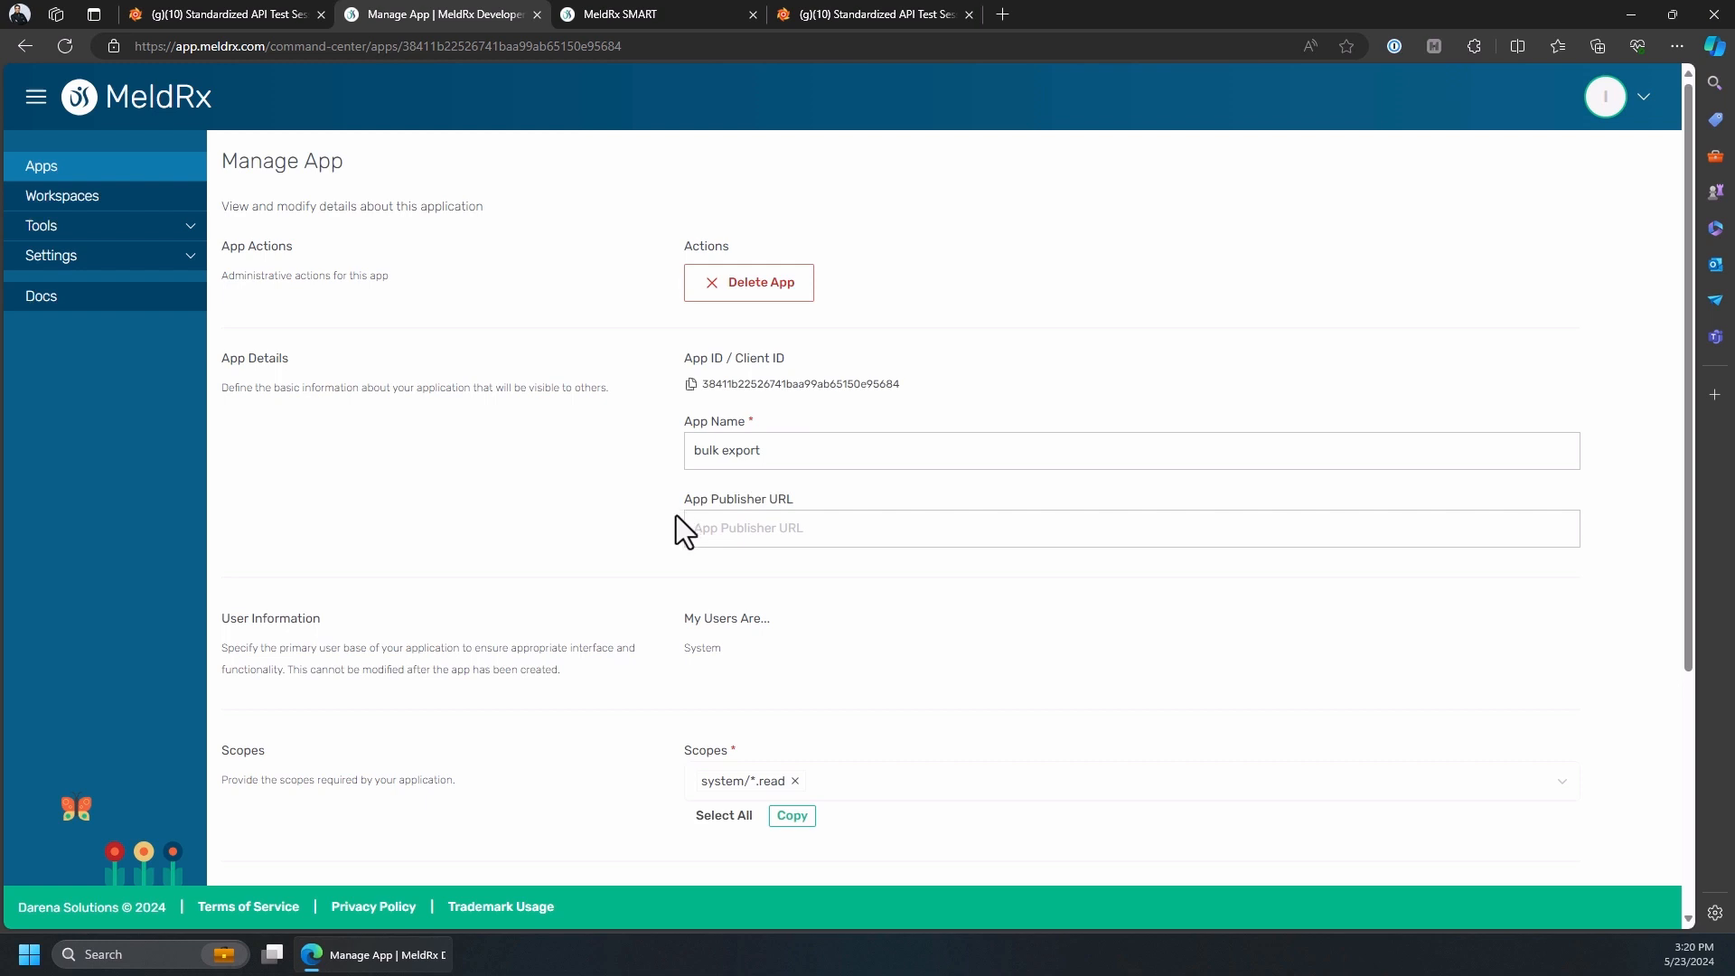
scroll(675, 514, down, 3)
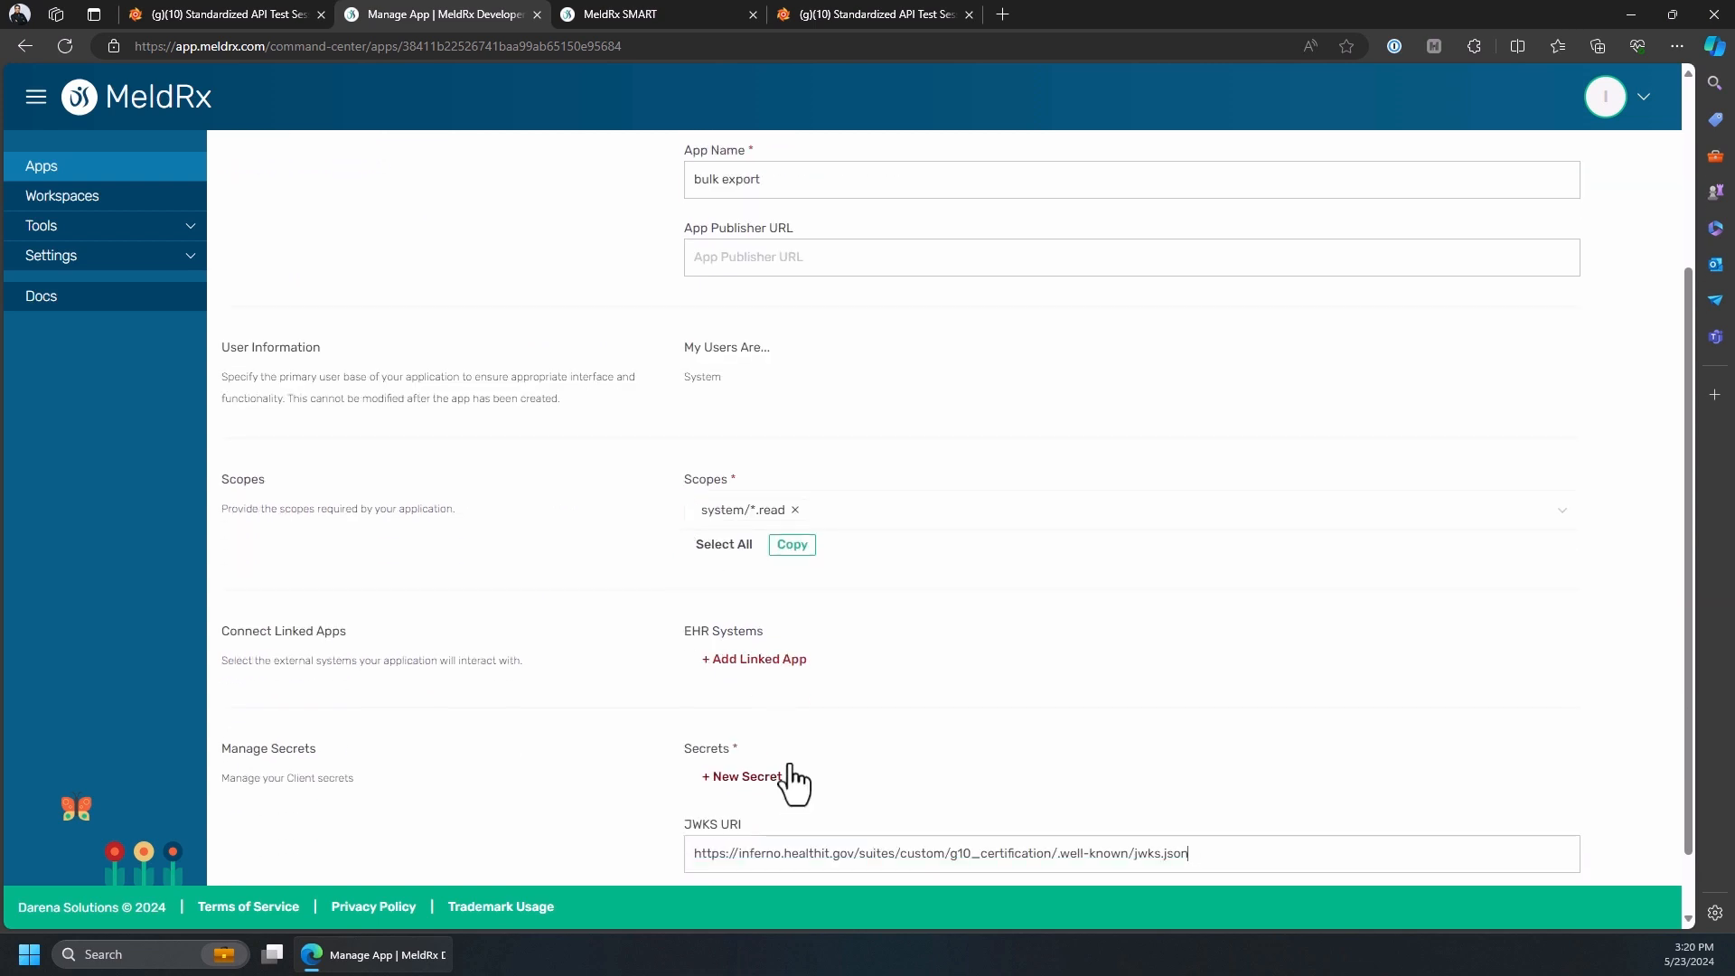
scroll(792, 796, down, 1)
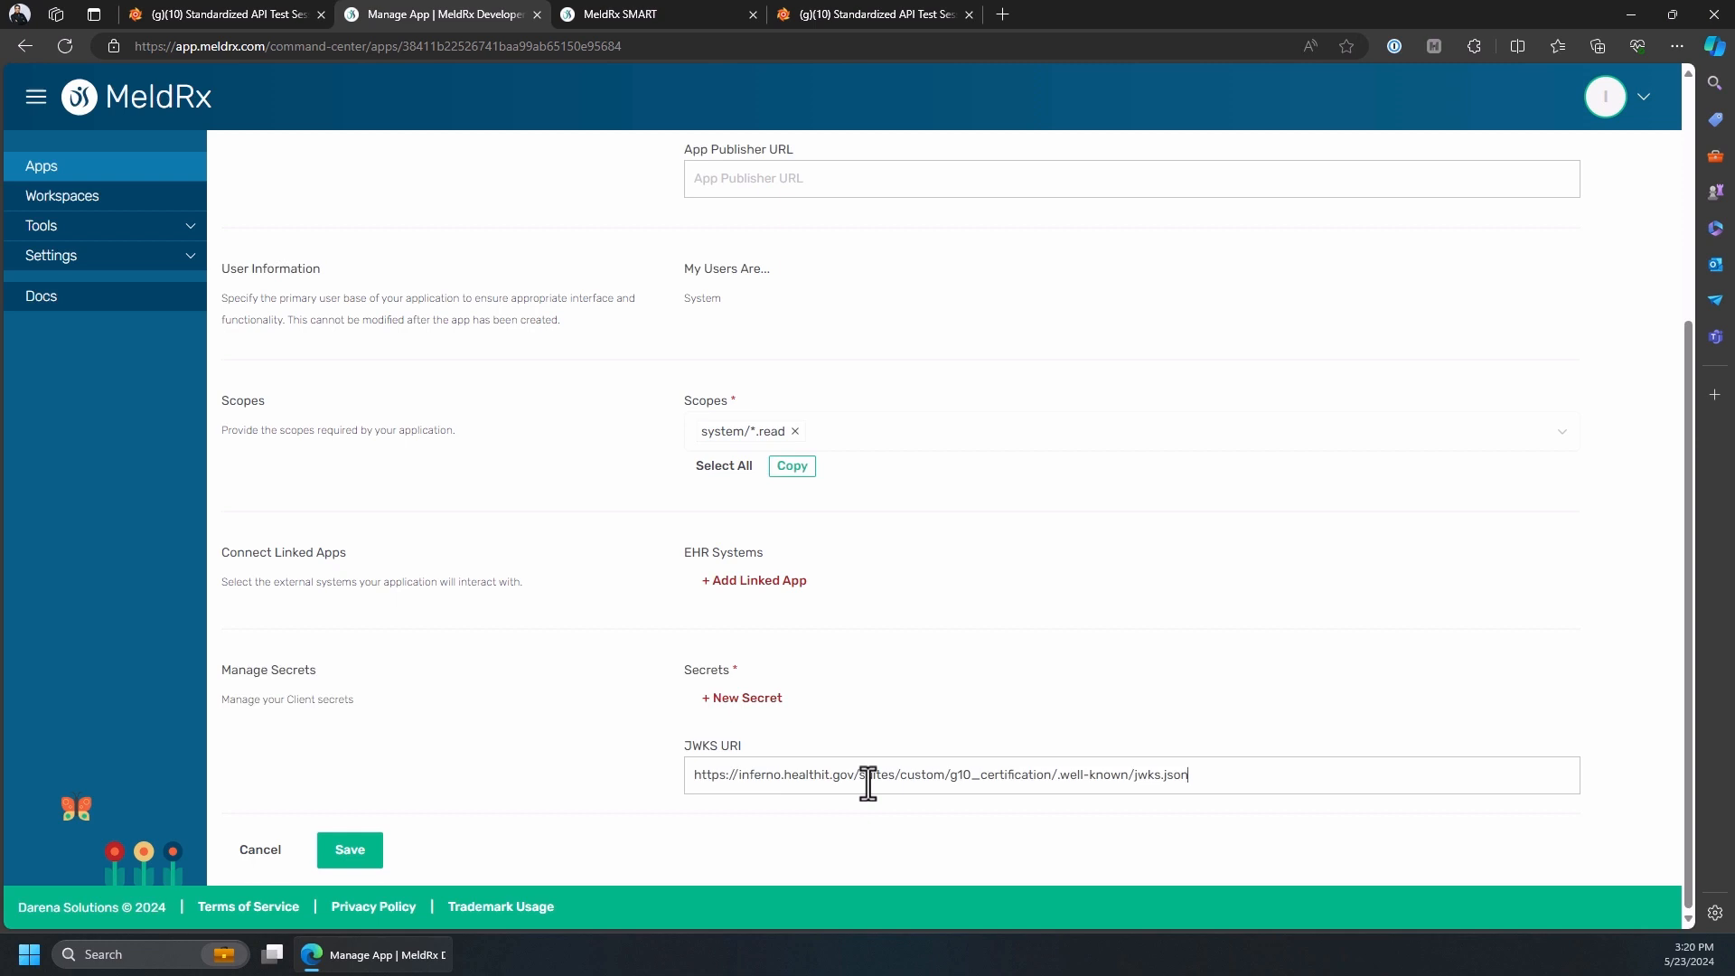
click(358, 855)
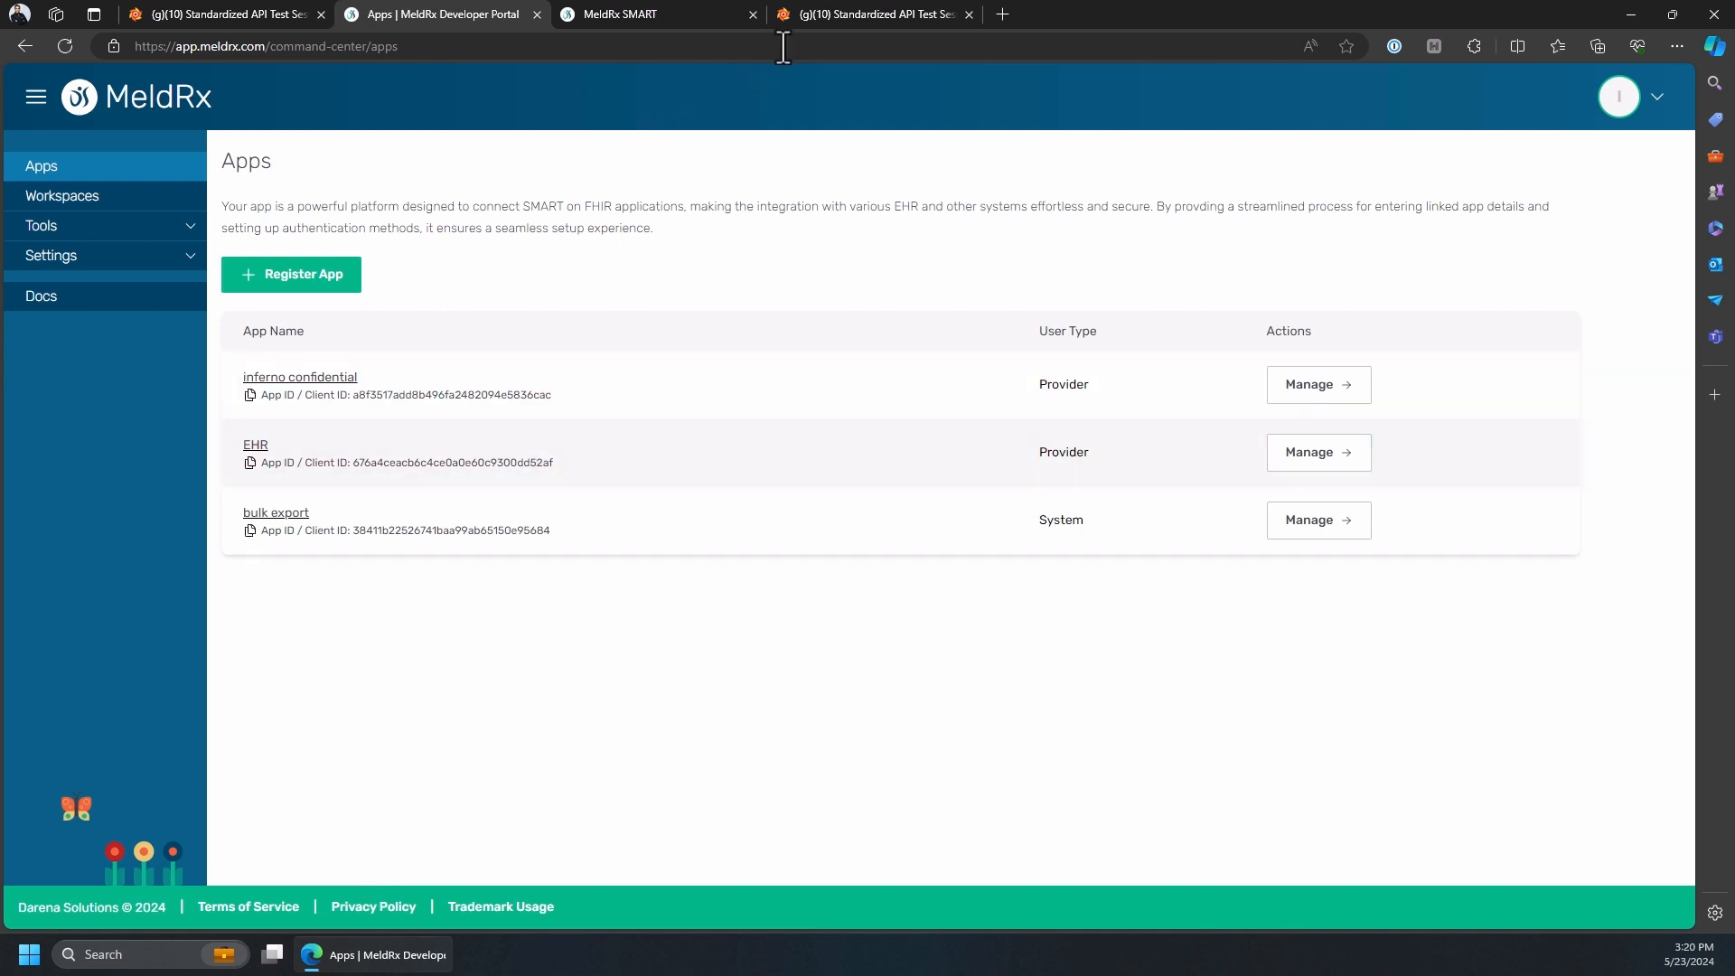
- Copy the inferno workspace URL from MeldRx and enter it as the Bulk Data FHIR URL in Inferno's Multi-Patient API form
click(819, 14)
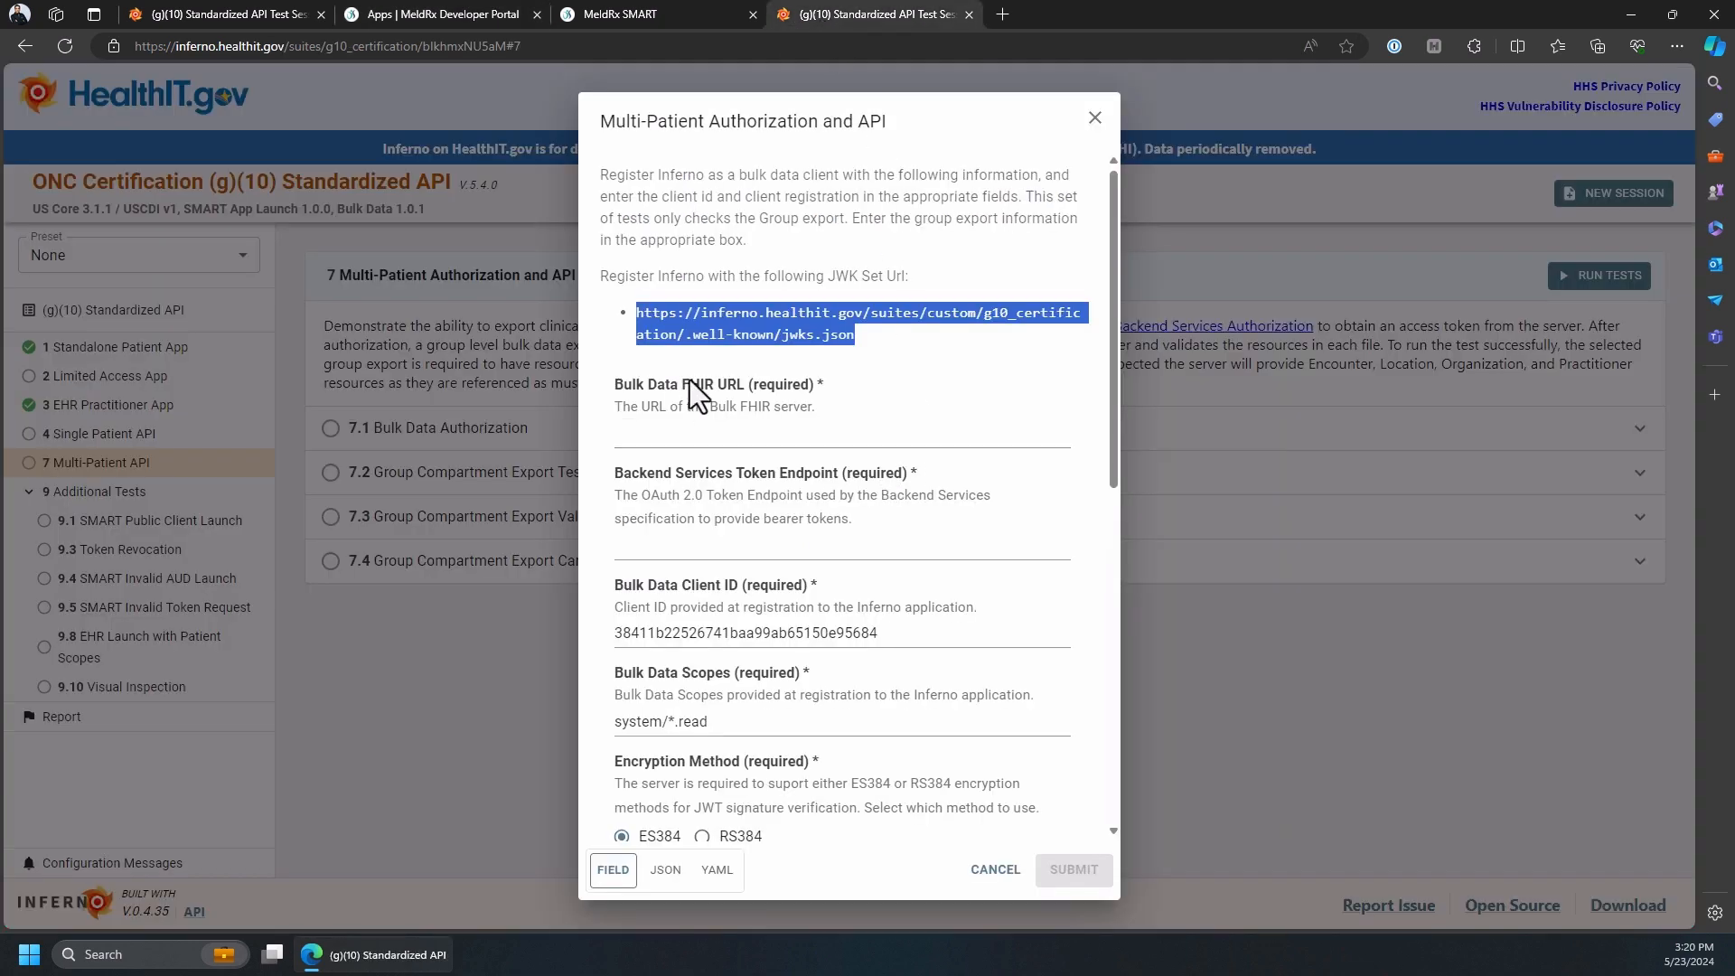
click(686, 427)
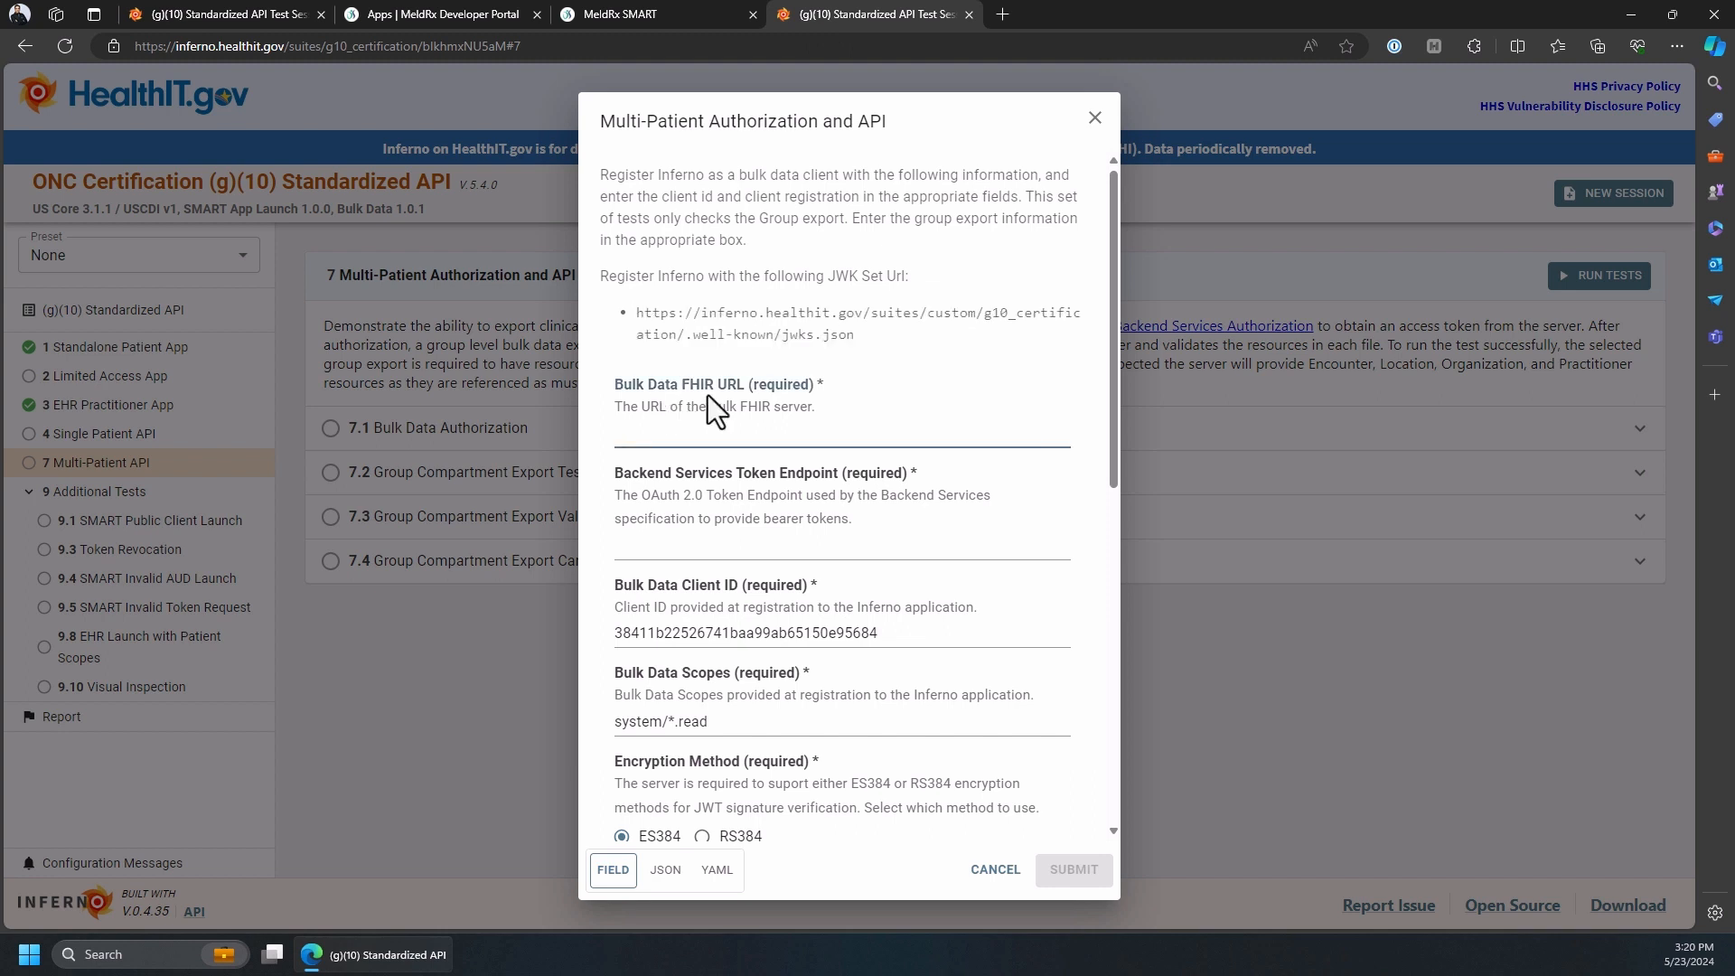
click(253, 11)
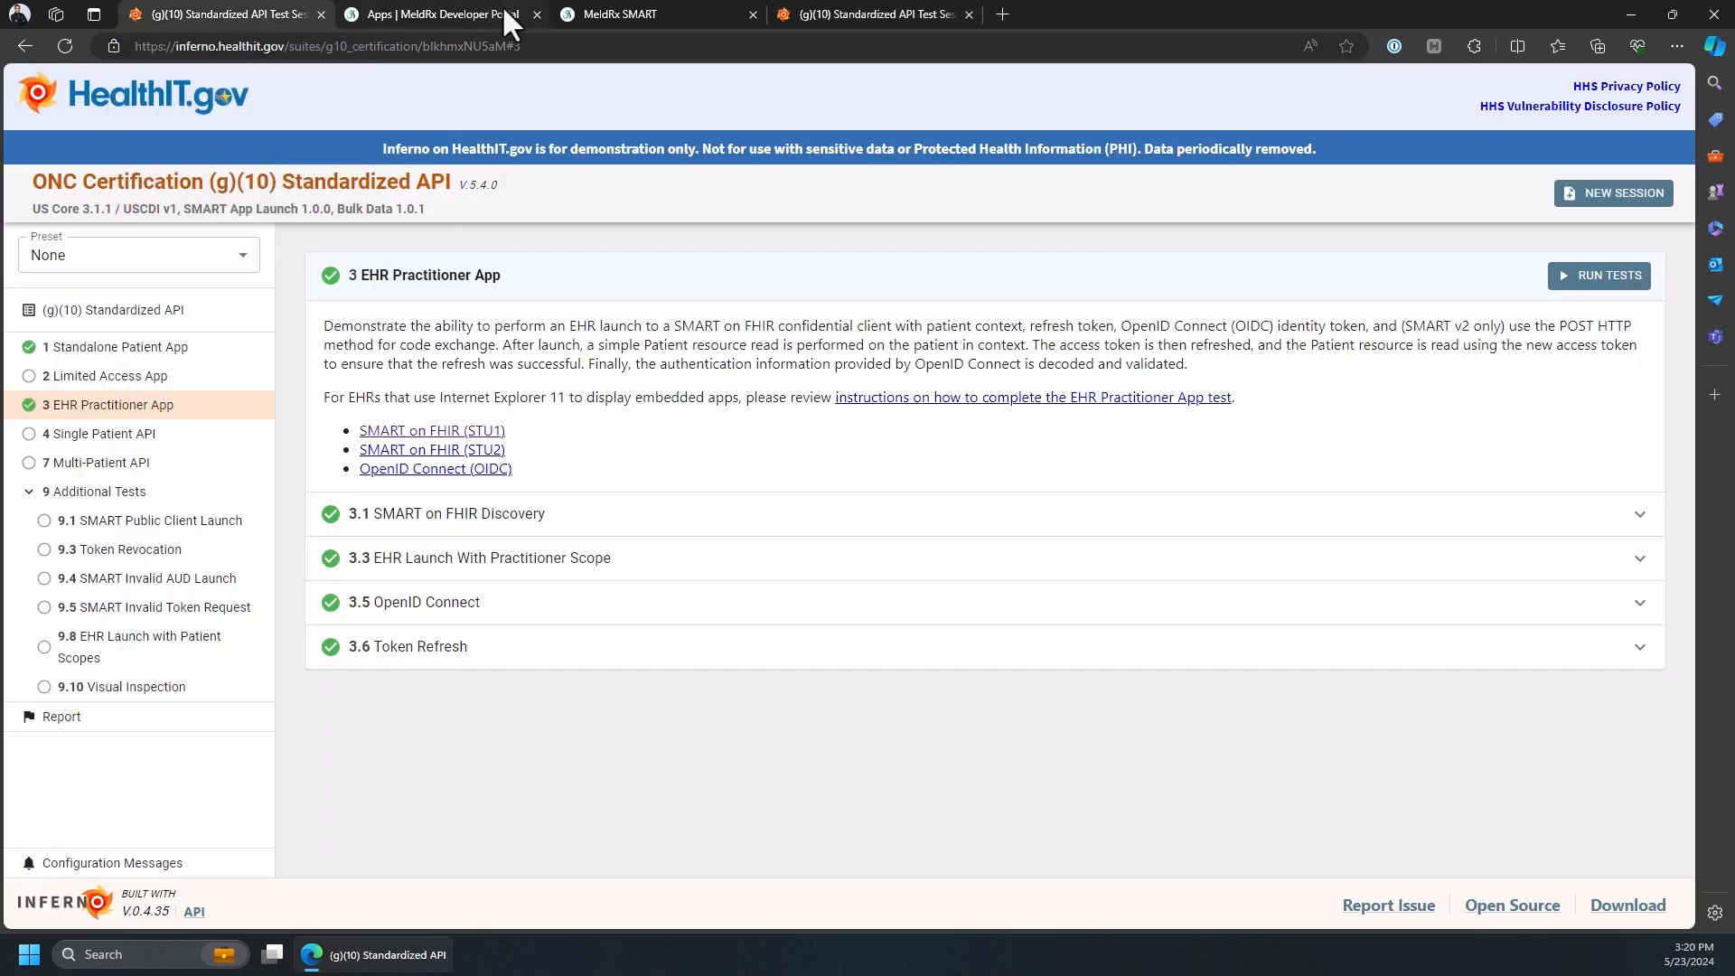
click(504, 10)
click(116, 199)
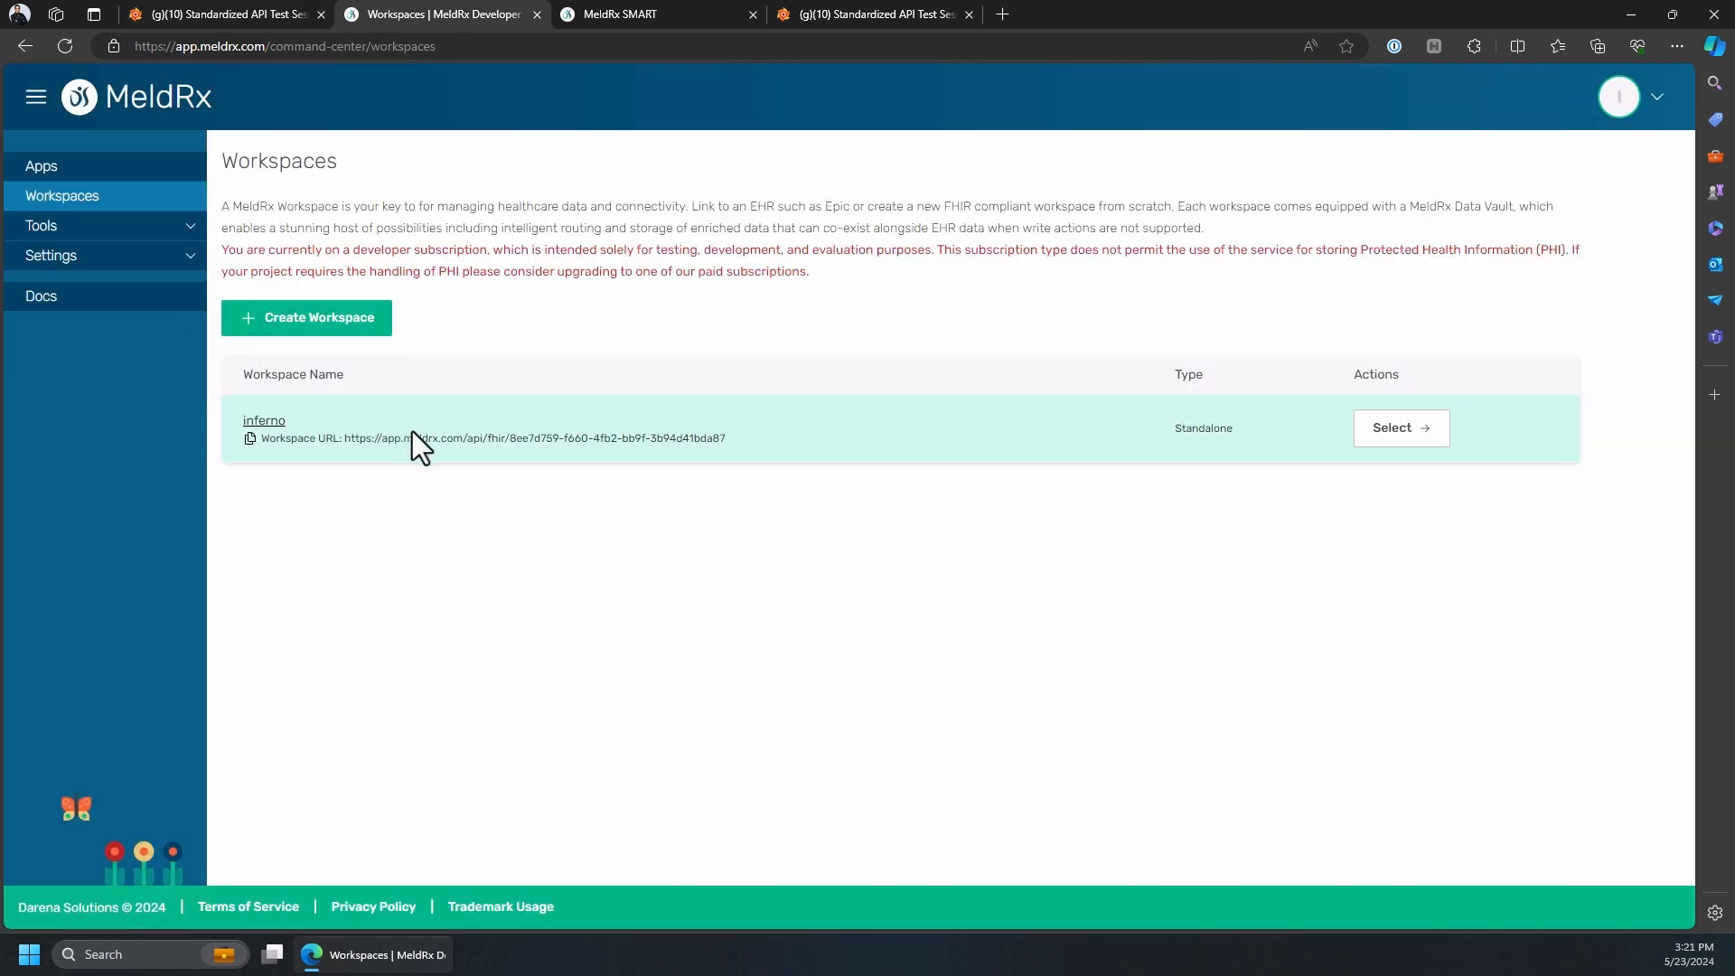
click(430, 439)
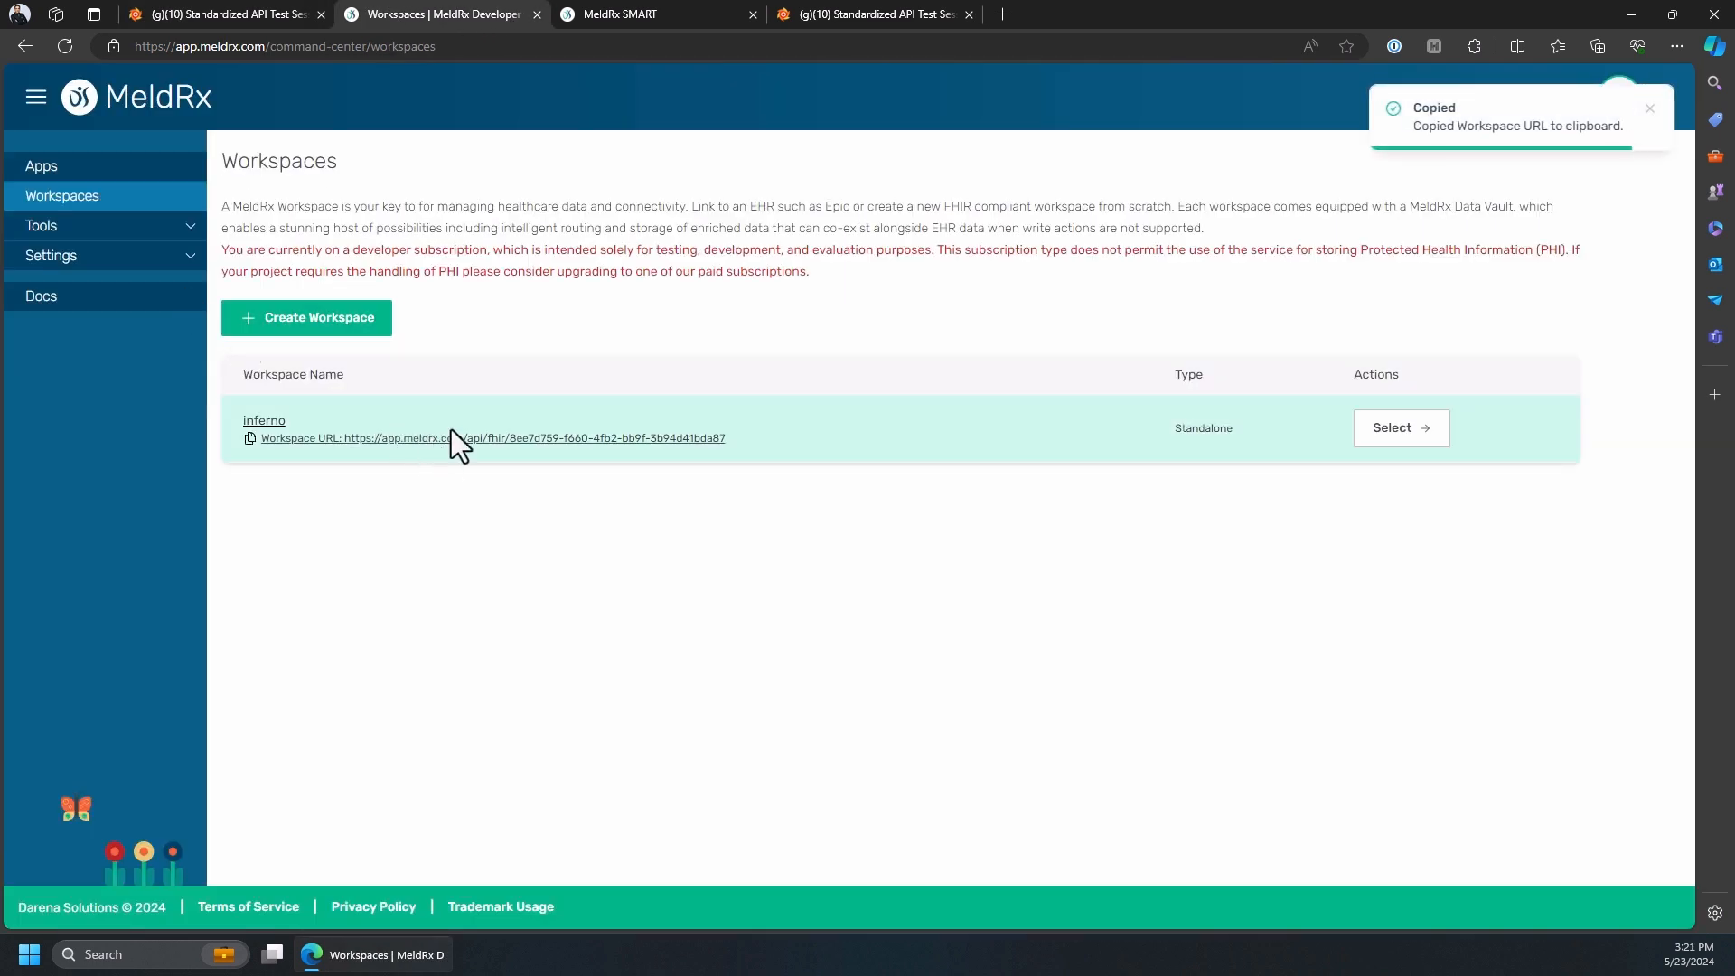
click(848, 11)
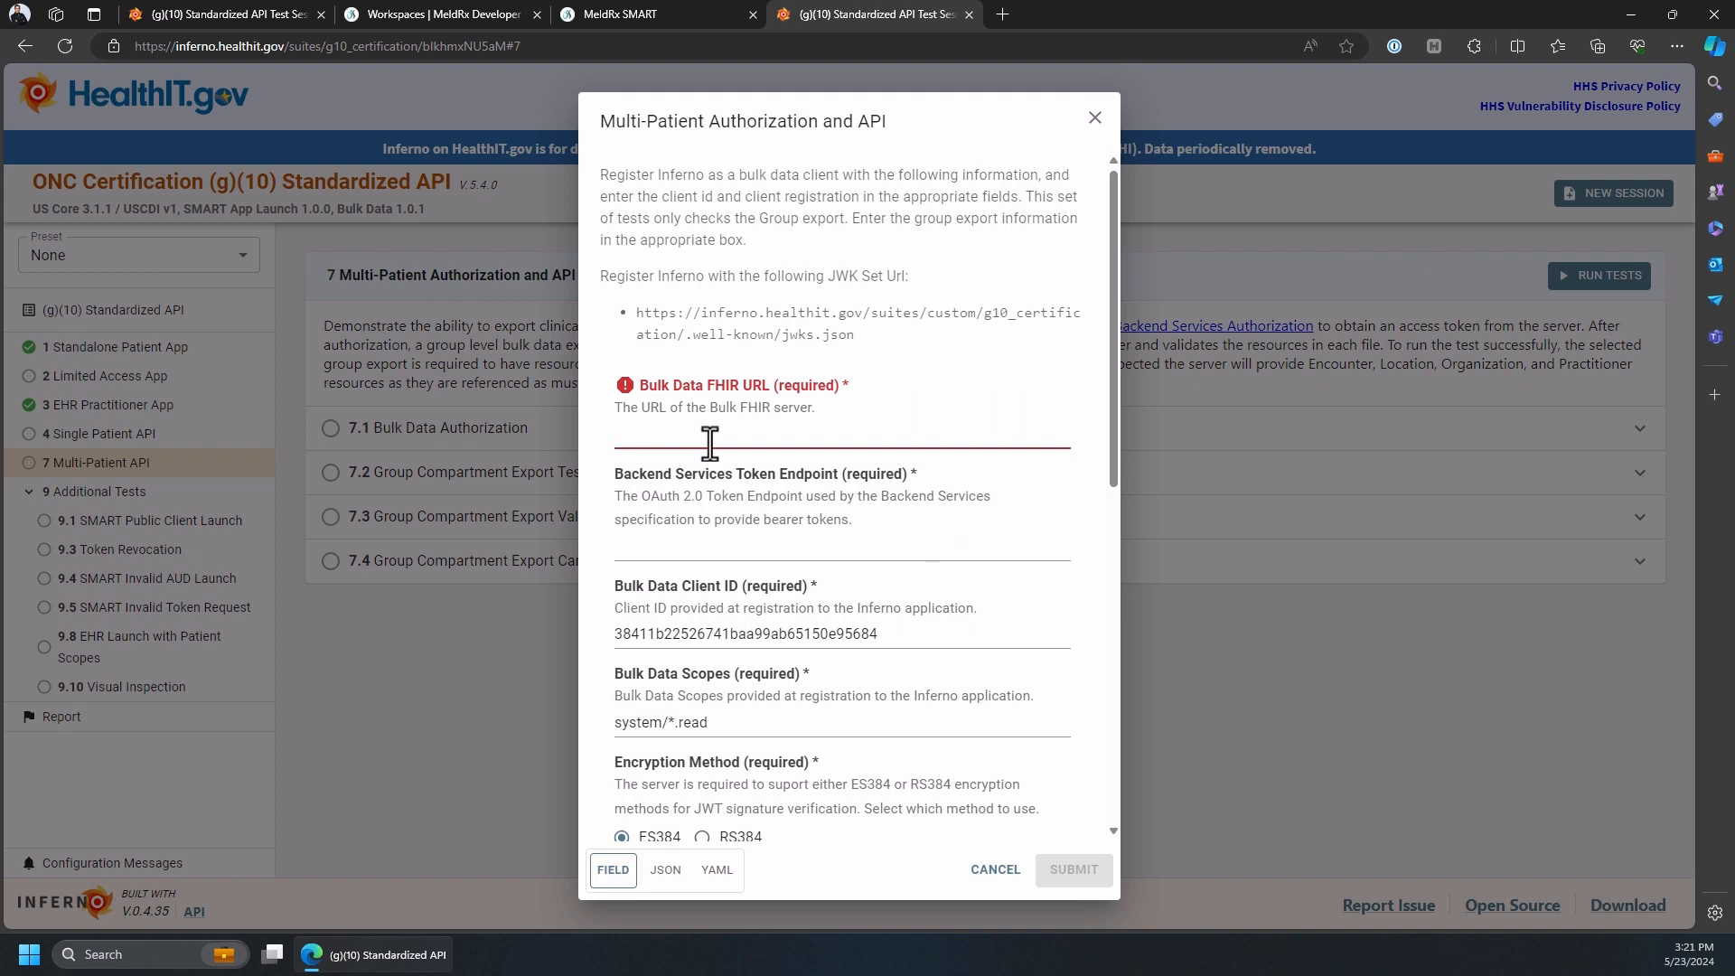
key(ctrl+v)
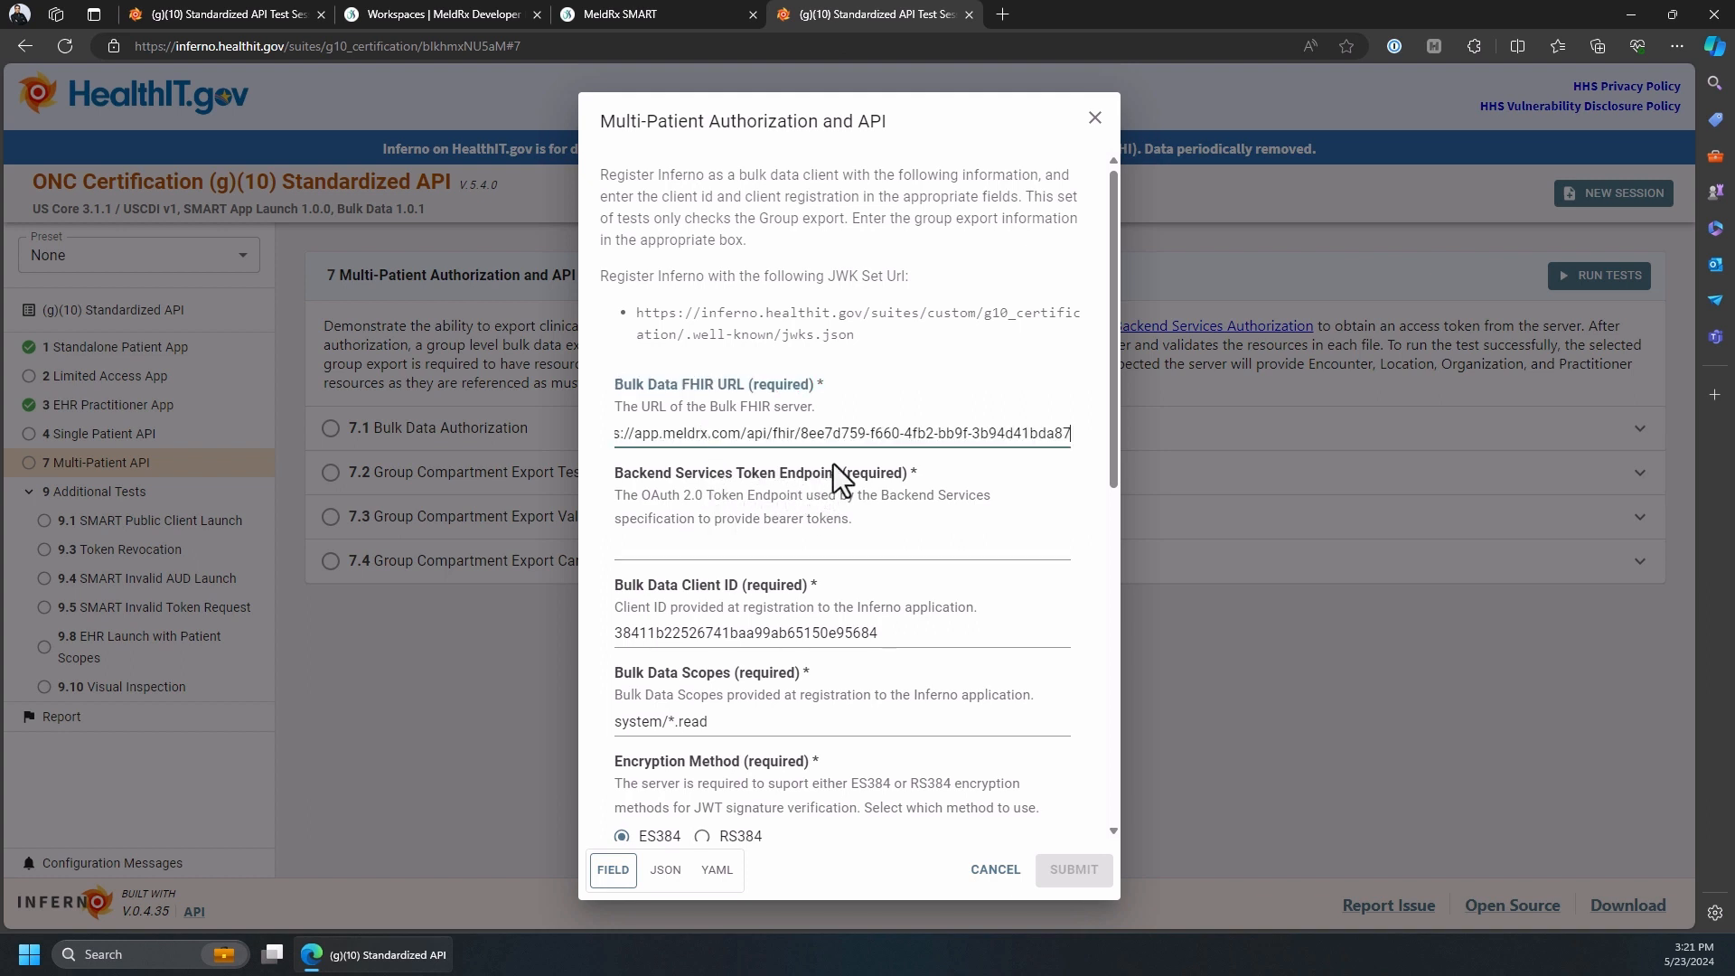
- Open the workspace's FHIR capability statement in a new tab by appending /metadata to the workspace URL
click(1002, 12)
key(ctrl+v)
text(/me)
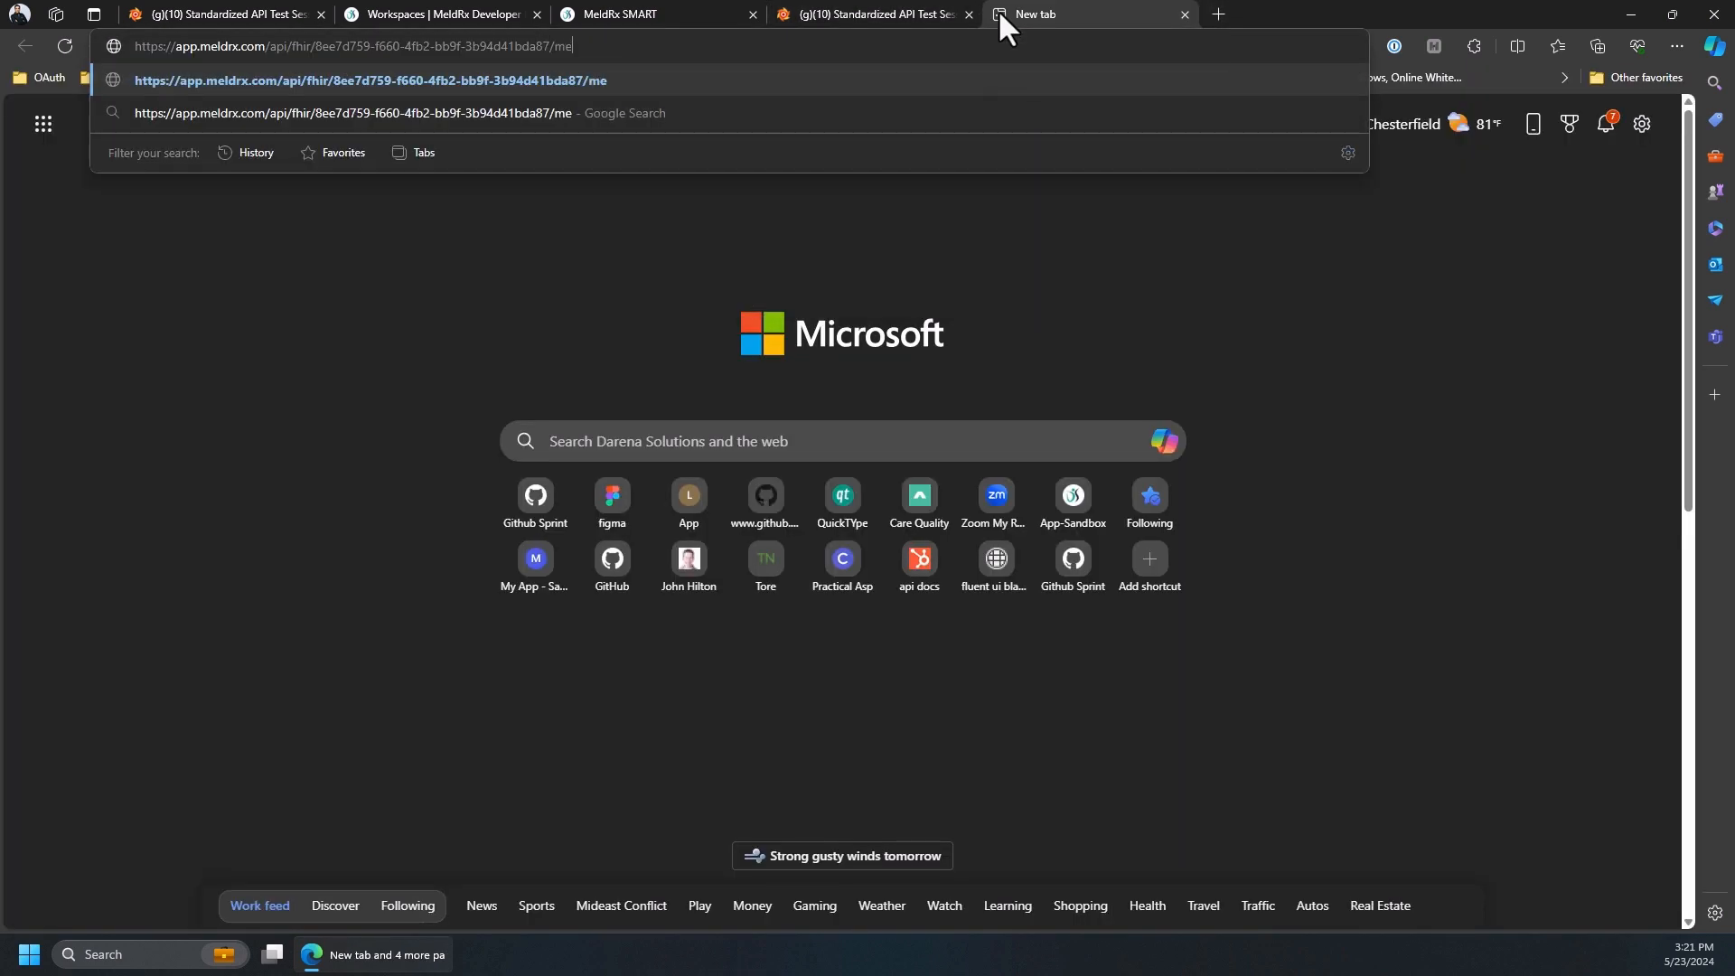
text(tadata)
key(Return)
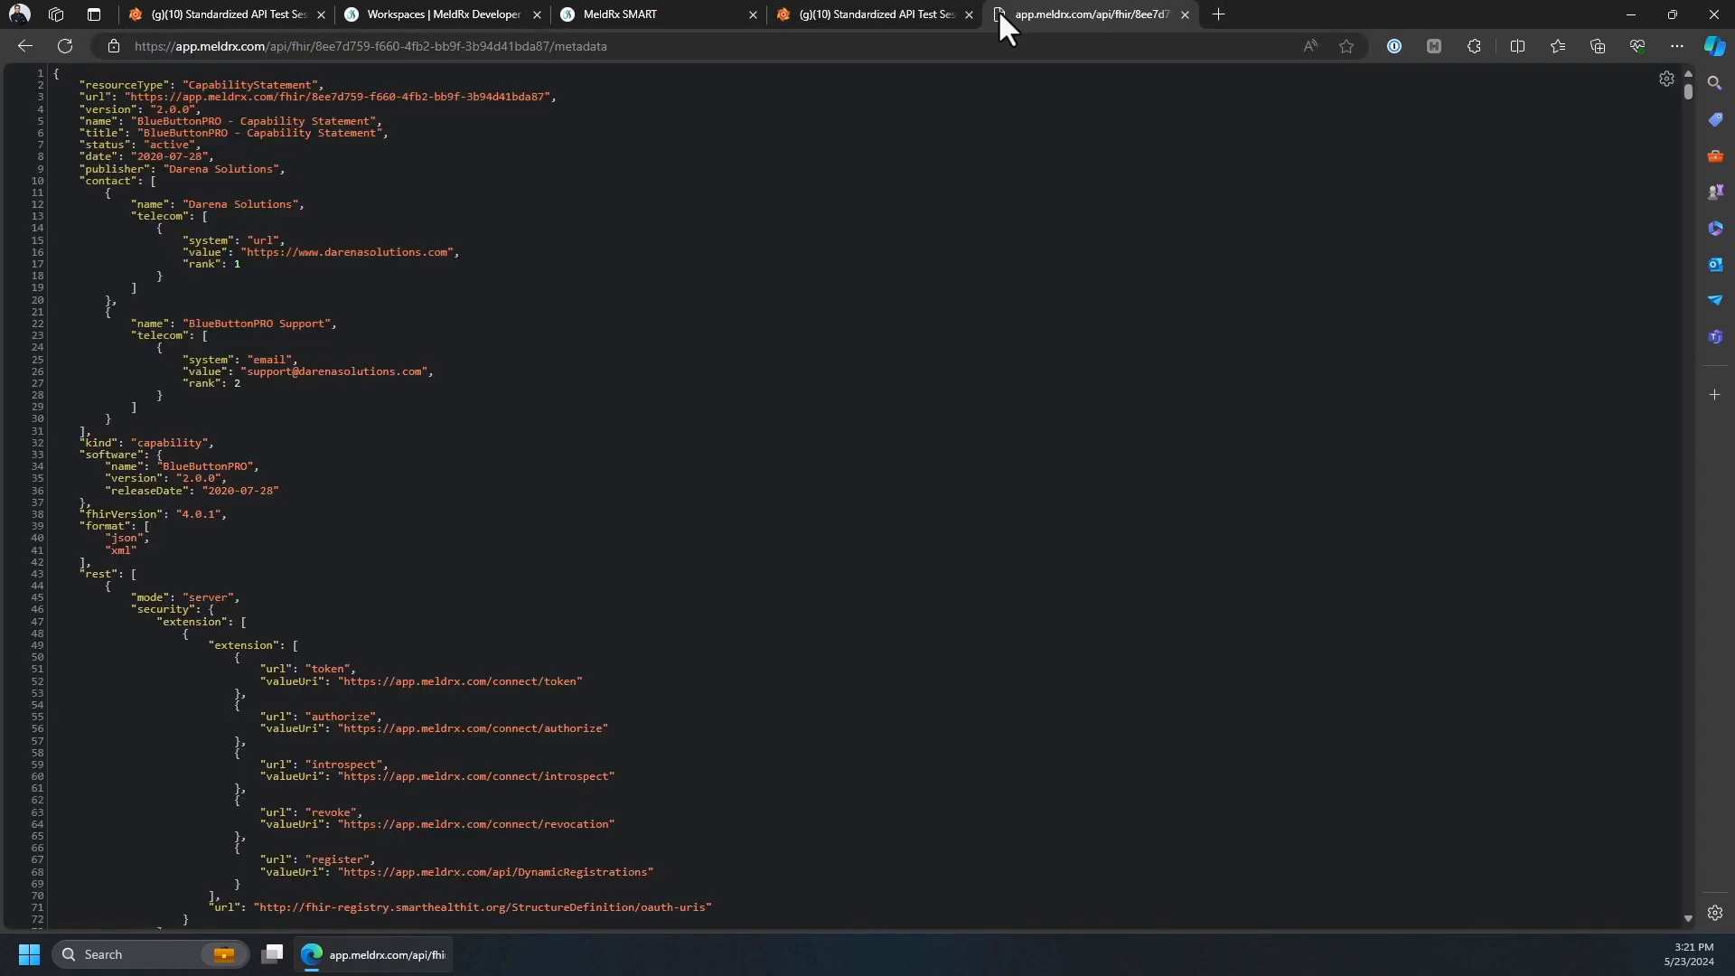
scroll(231, 462, down, 2)
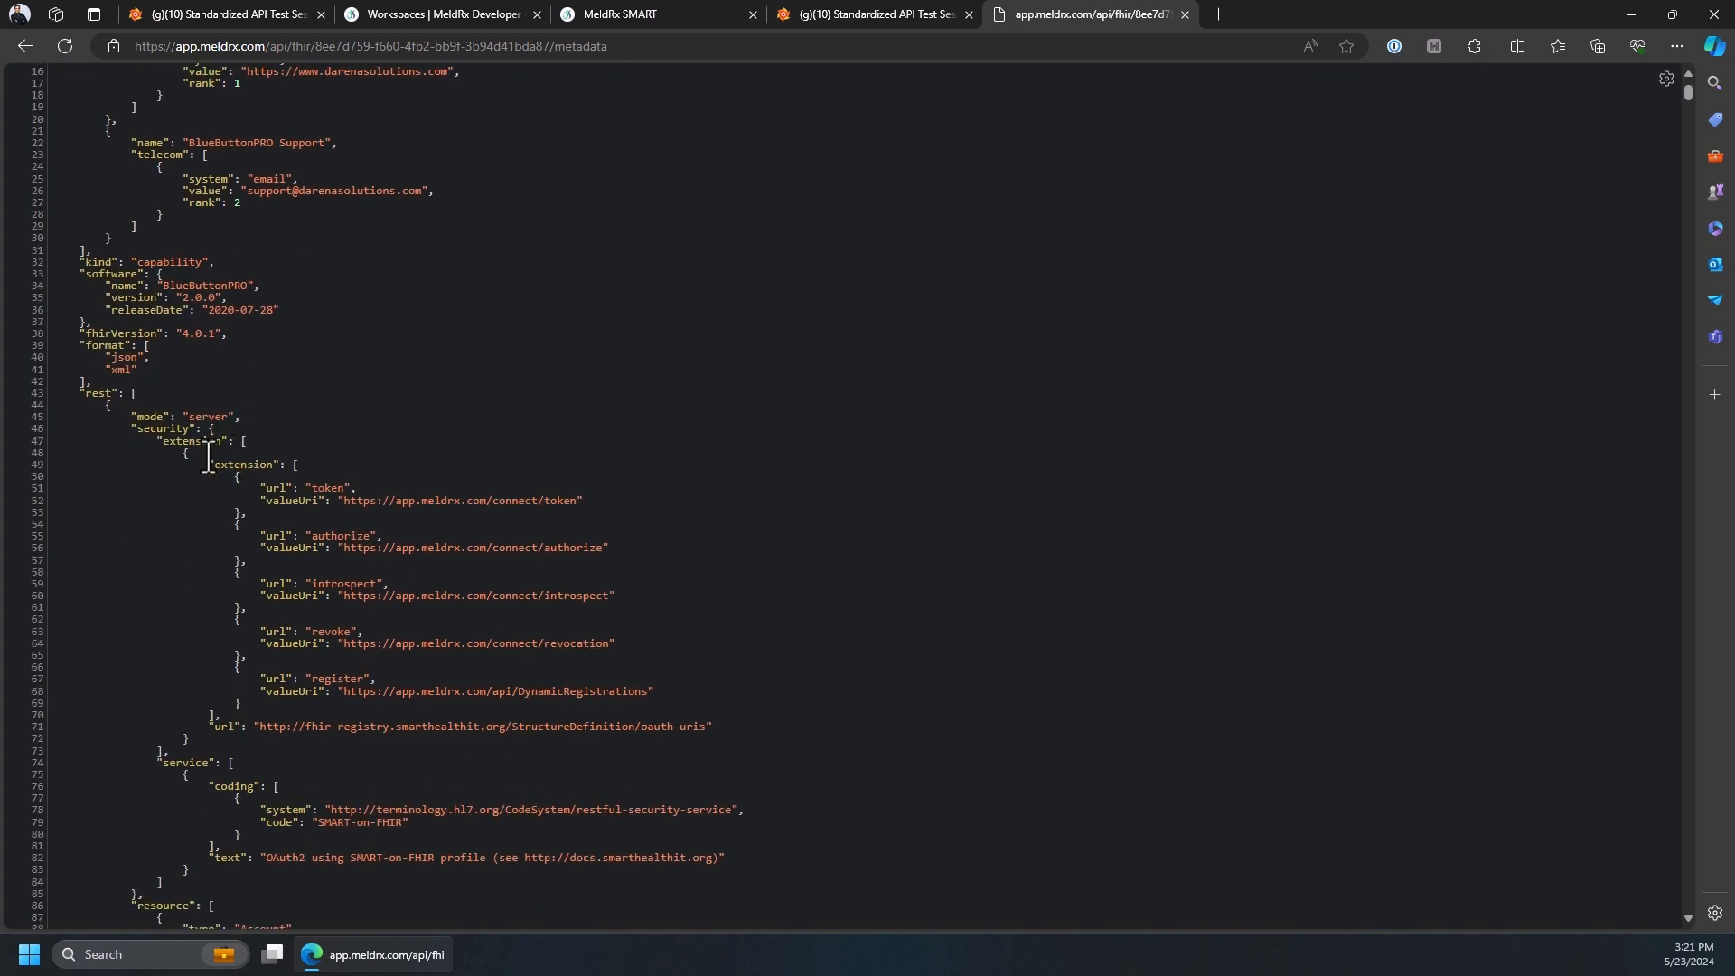
click(158, 442)
drag(184, 443, 213, 450)
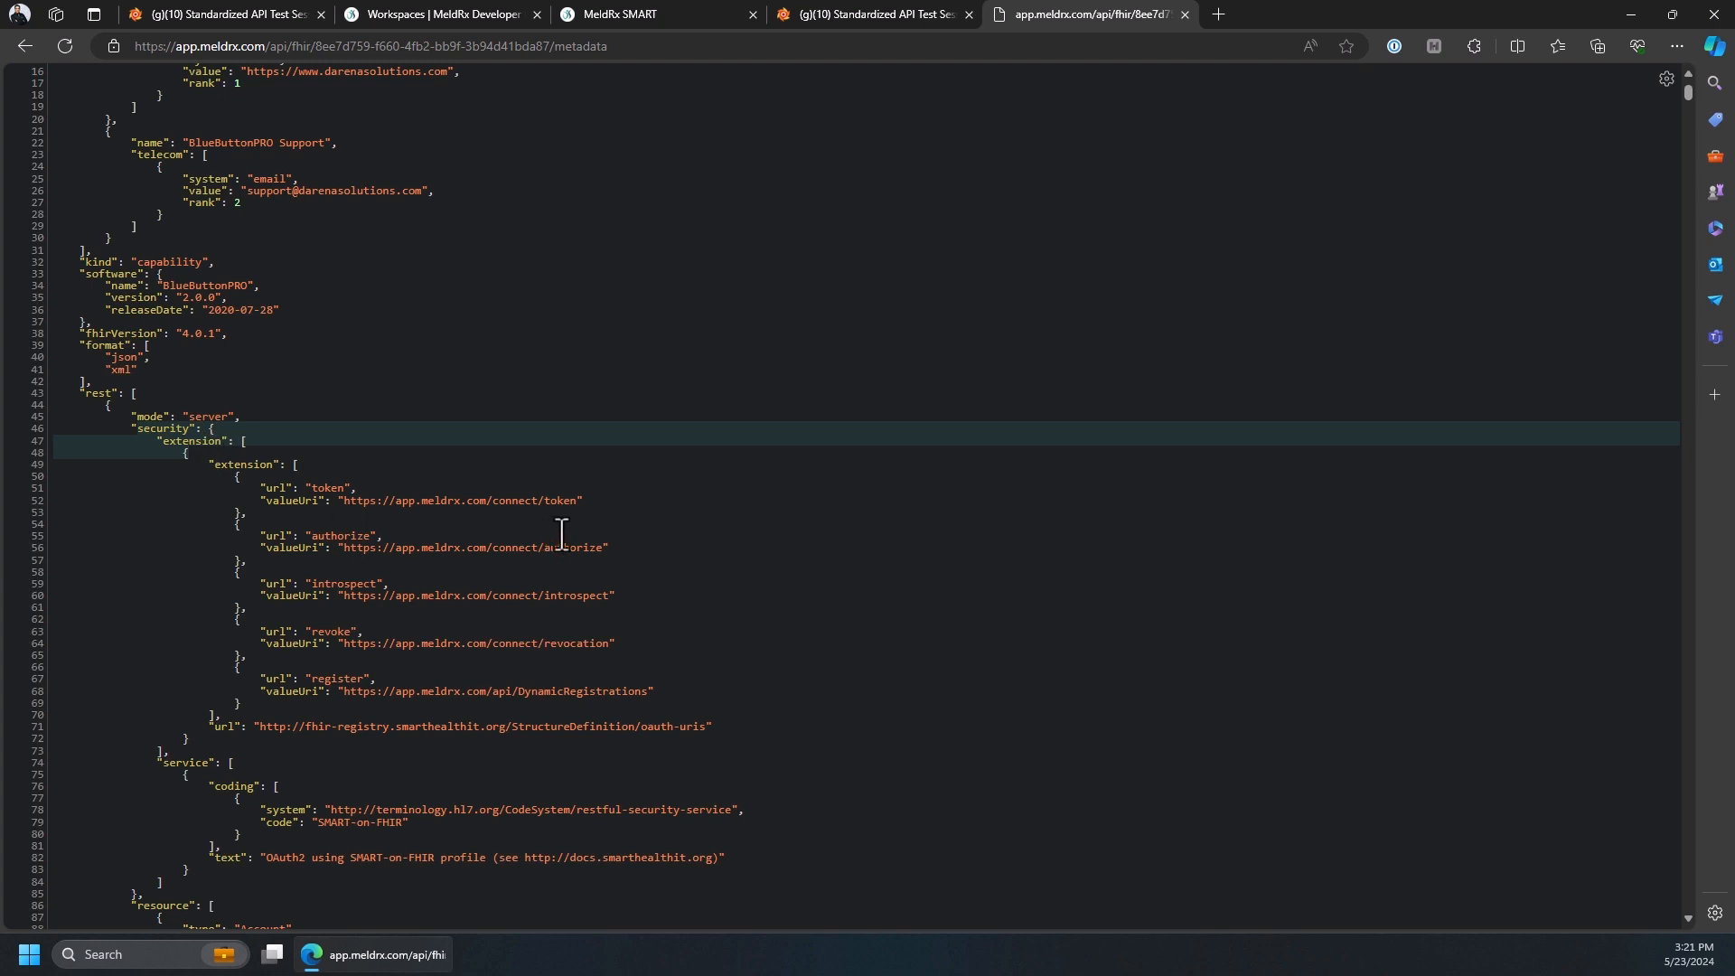
drag(314, 489, 325, 489)
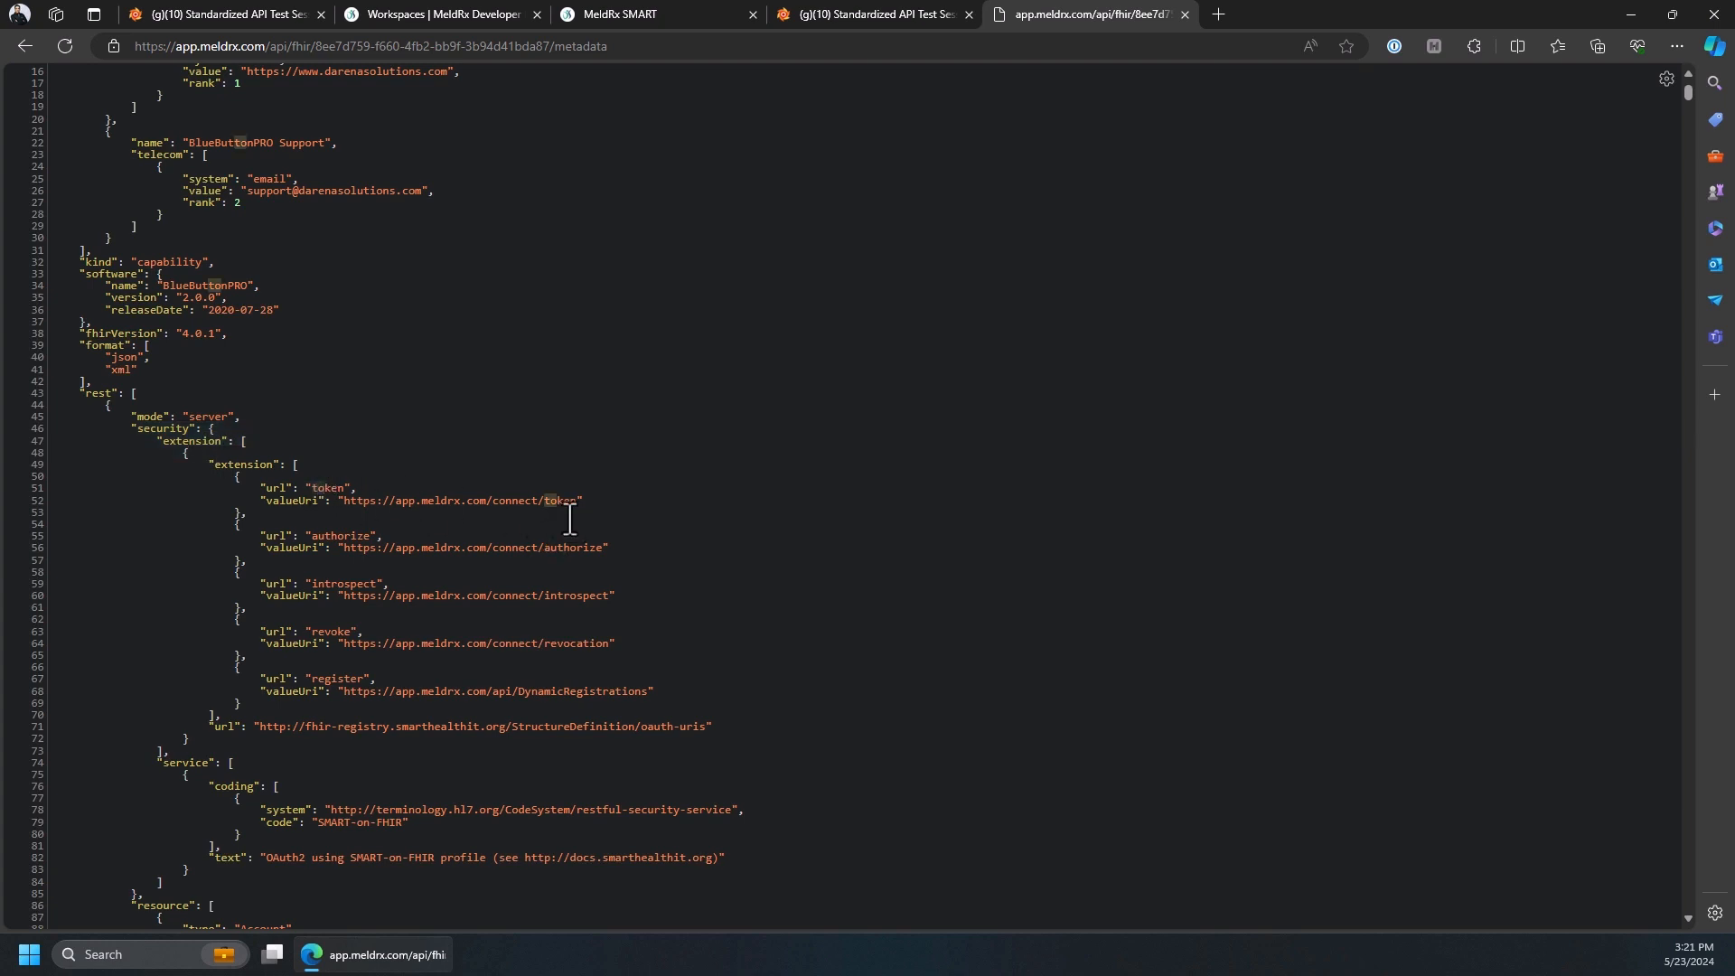
drag(576, 507, 348, 505)
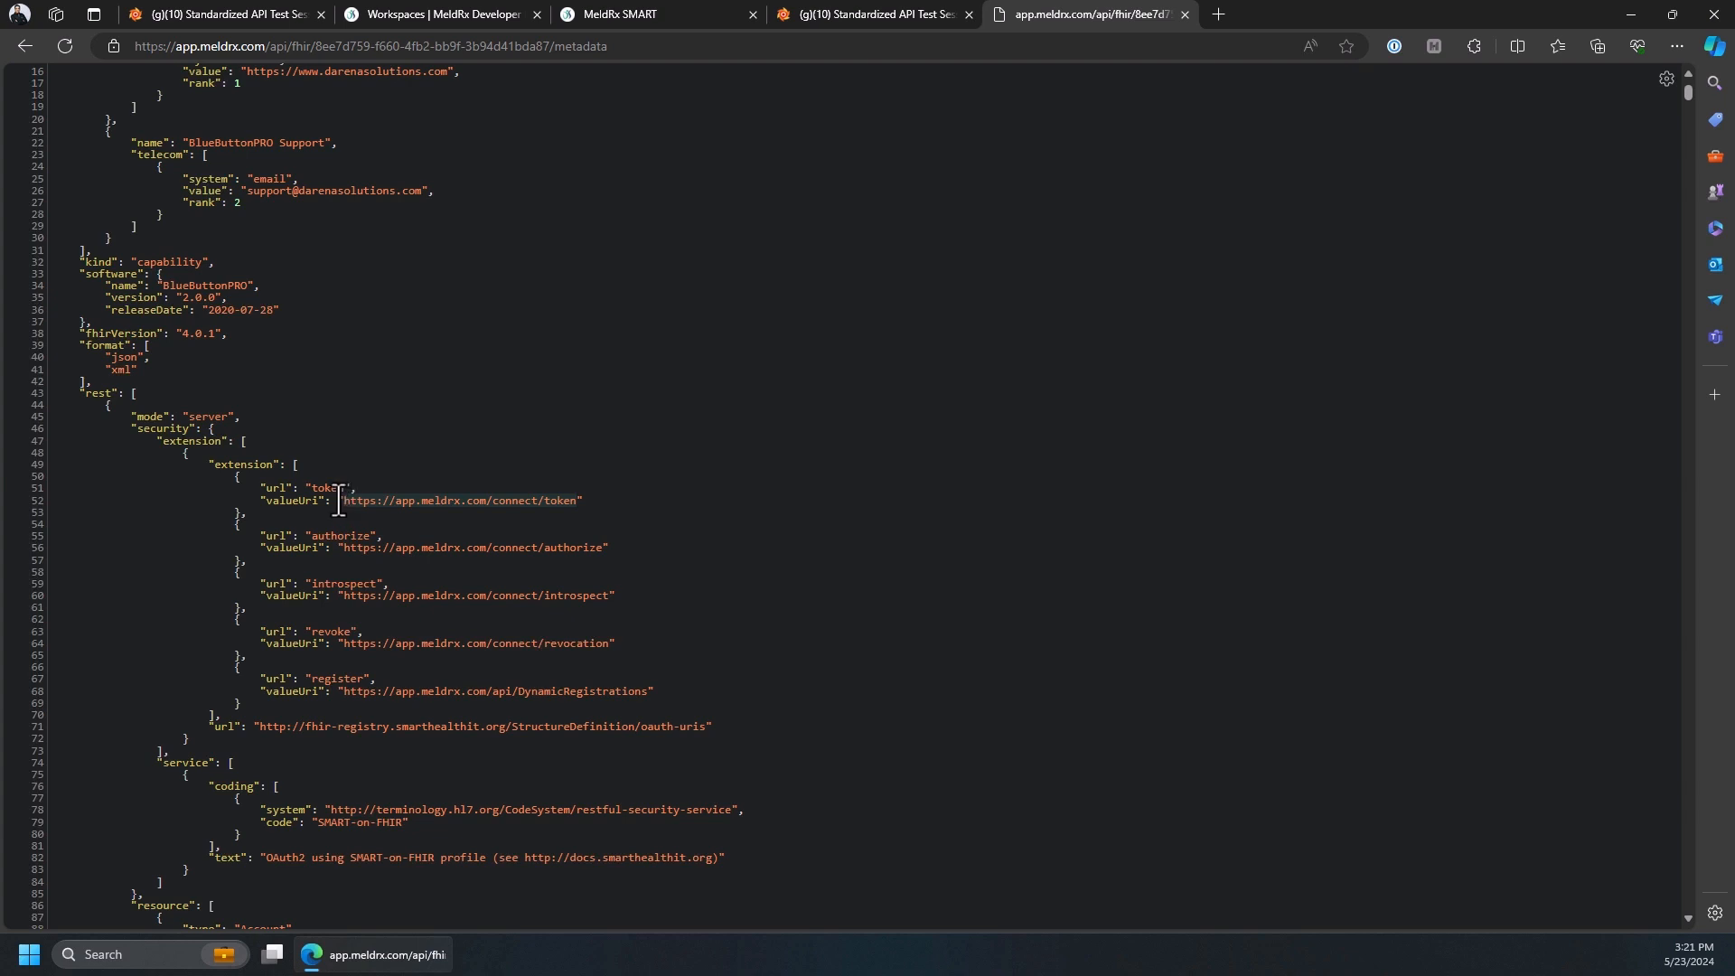
click(930, 15)
click(776, 547)
text(v)
key(BackSpace)
key(ctrl+v)
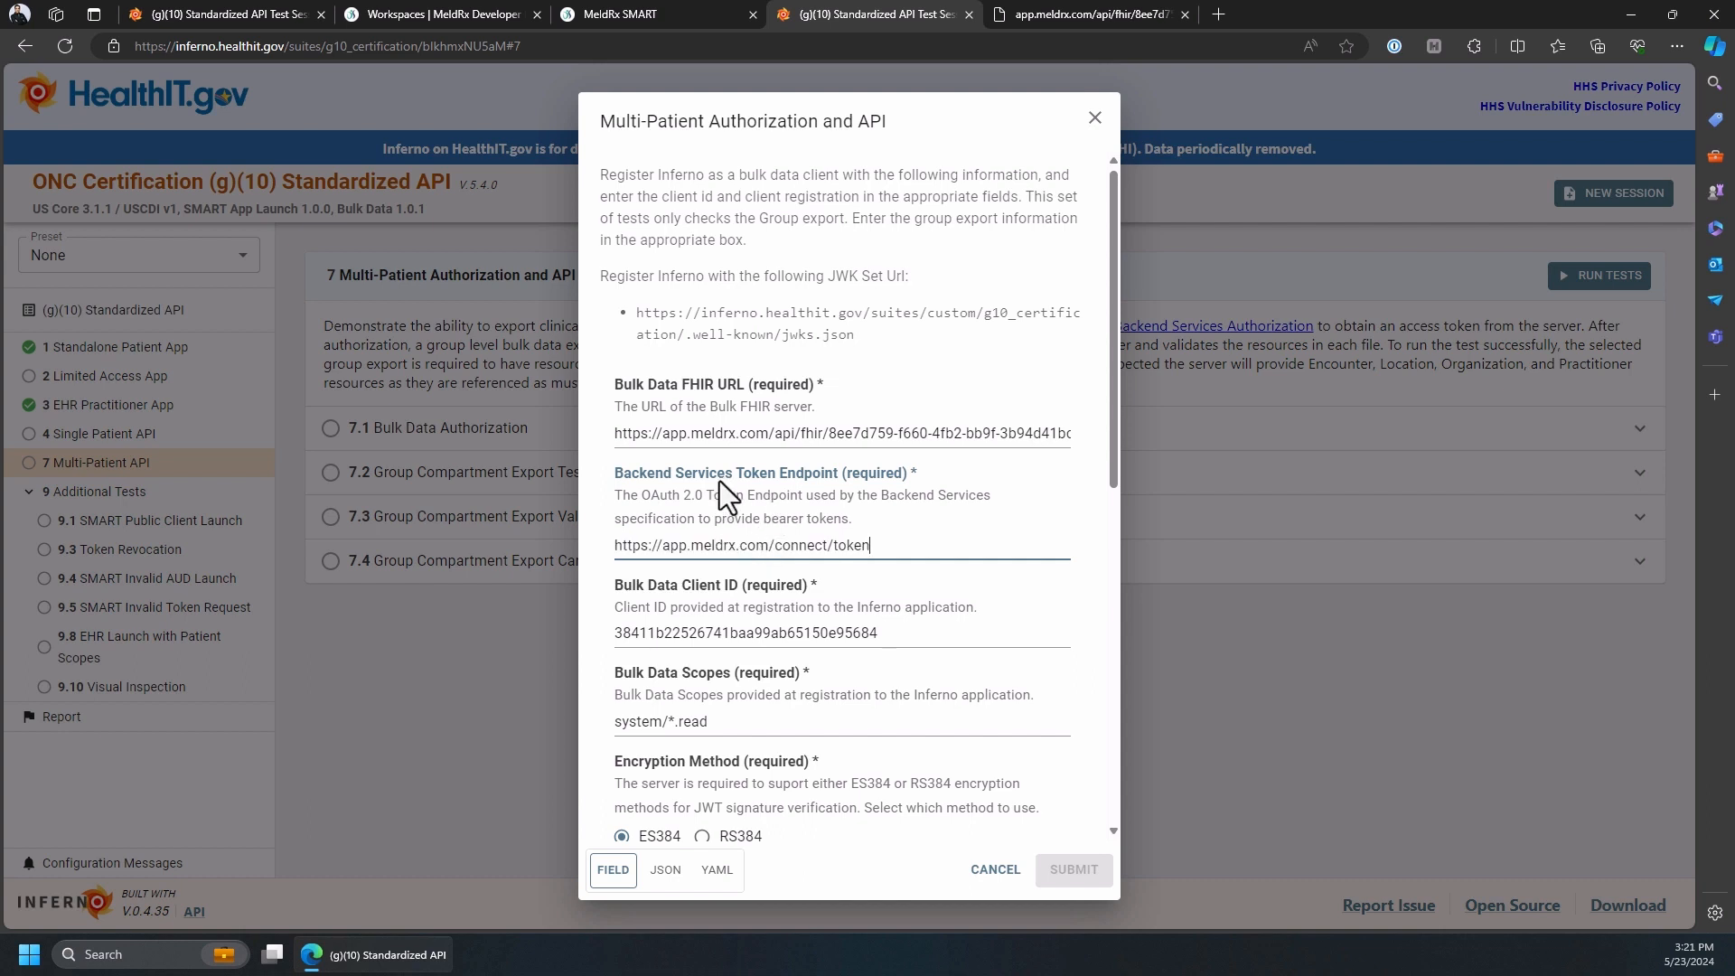
scroll(720, 481, down, 3)
click(702, 566)
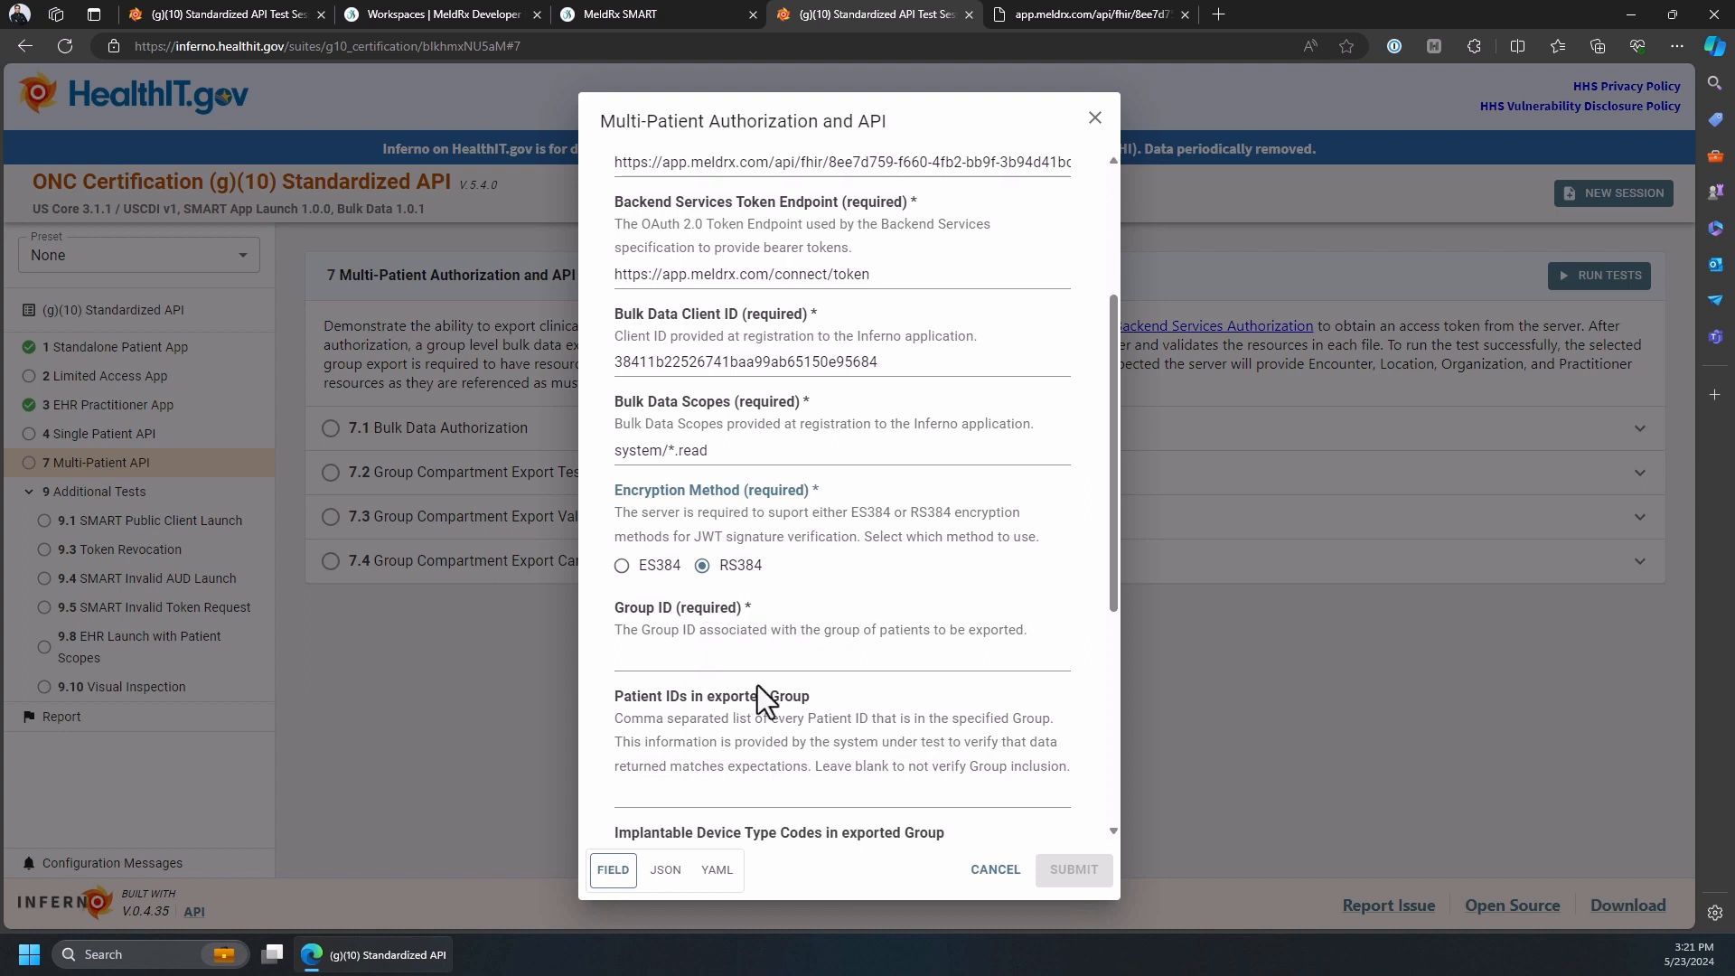
- Create a patient group named Inferno in MeldRx's inferno workspace
click(425, 15)
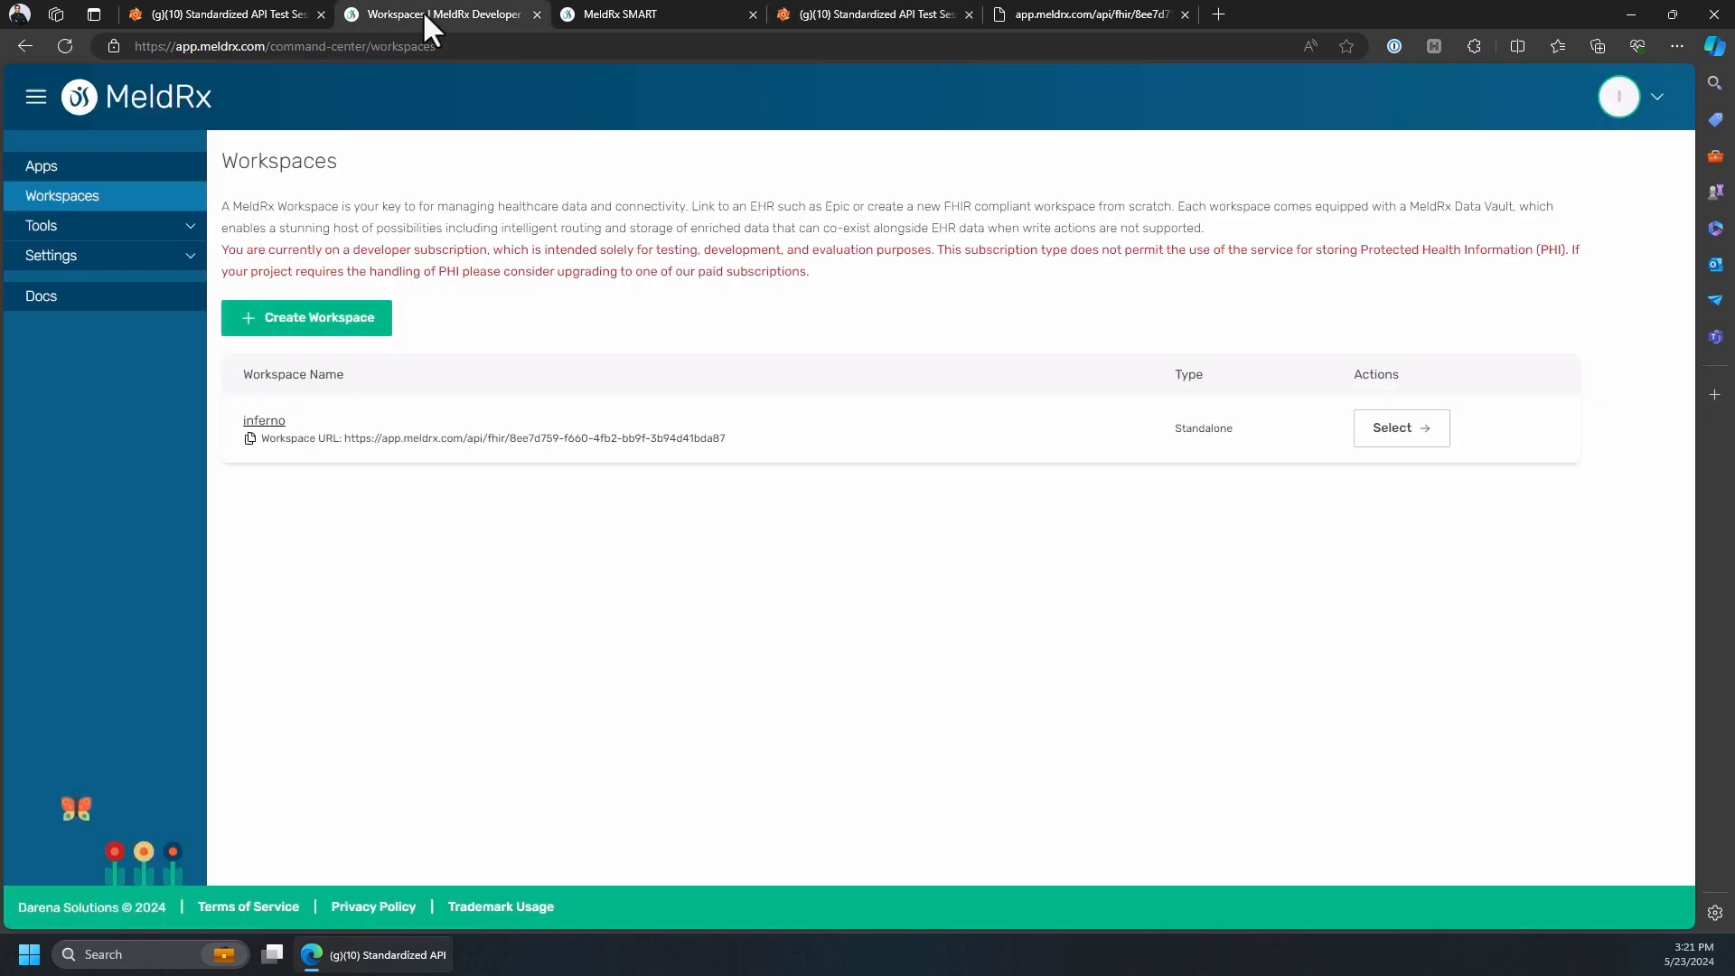
click(1414, 438)
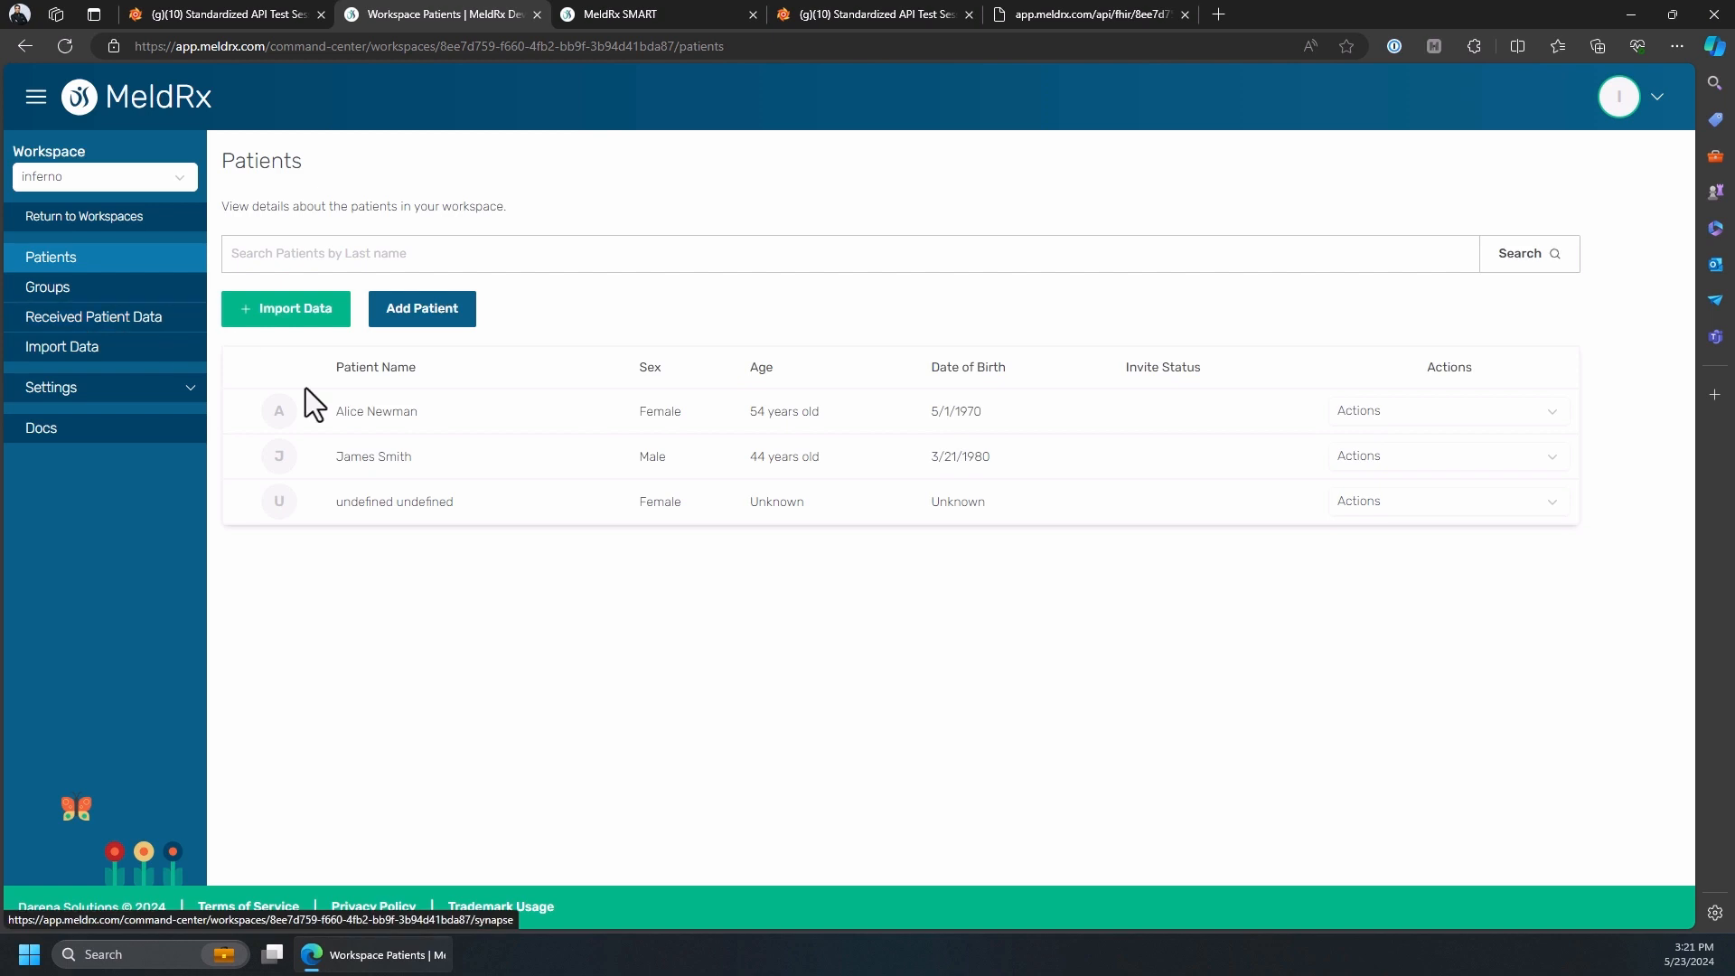
click(86, 303)
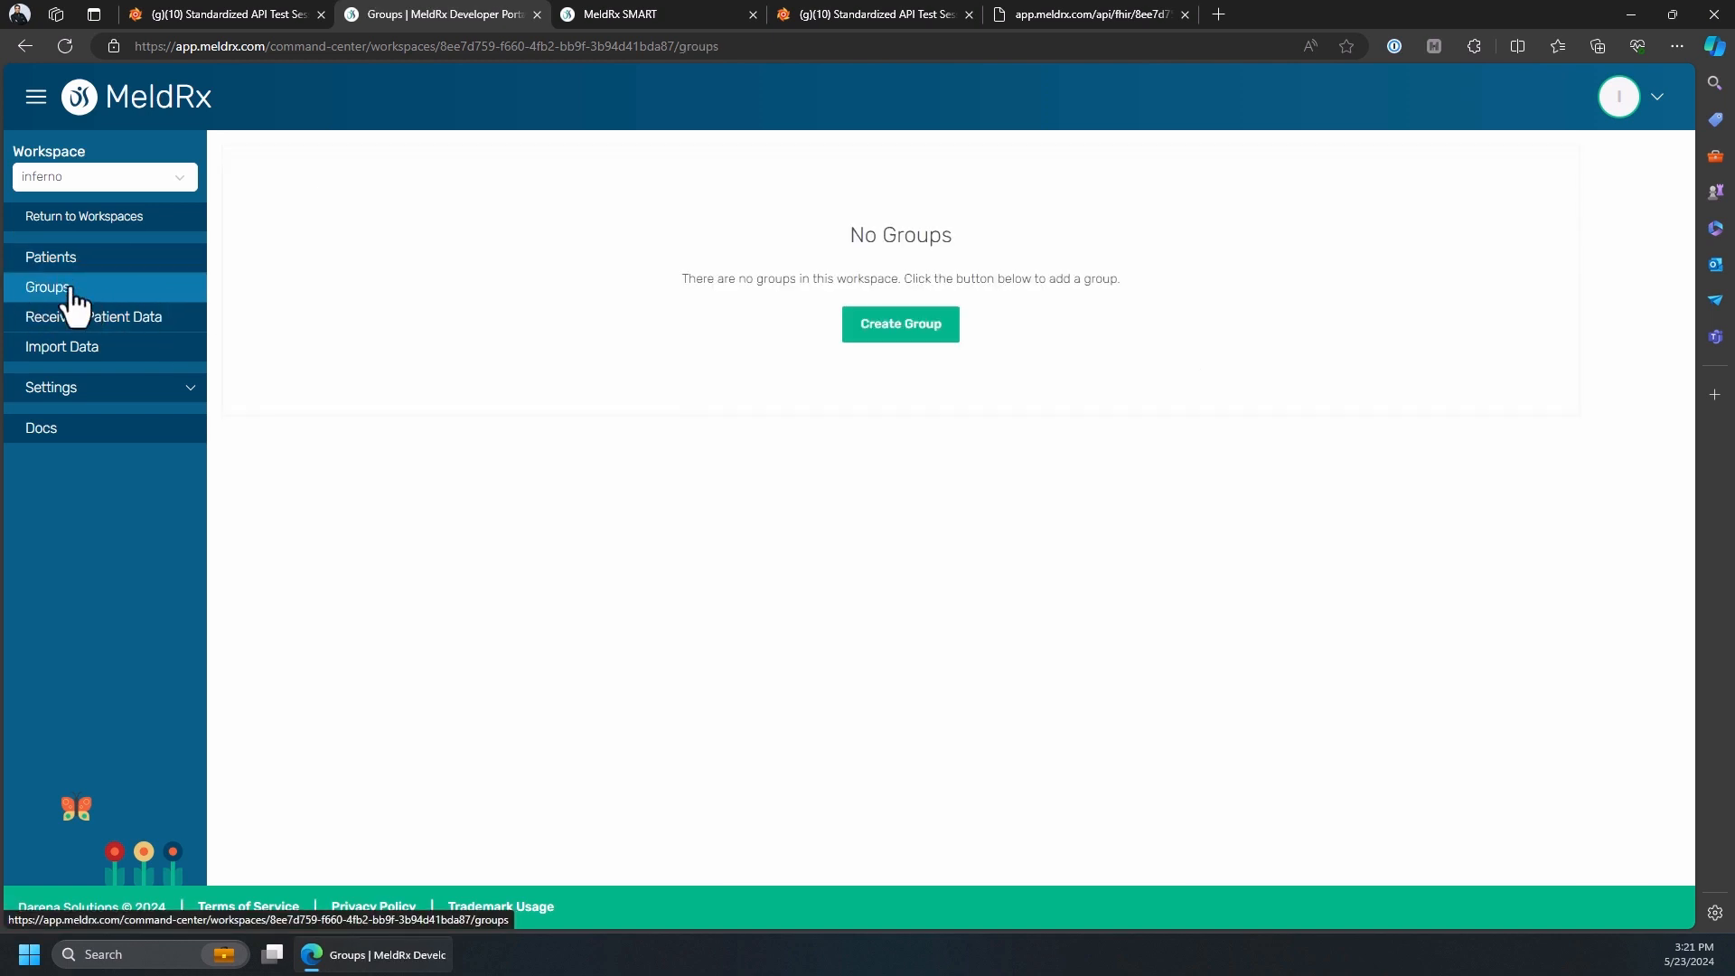
click(859, 331)
click(683, 561)
text(Inferno)
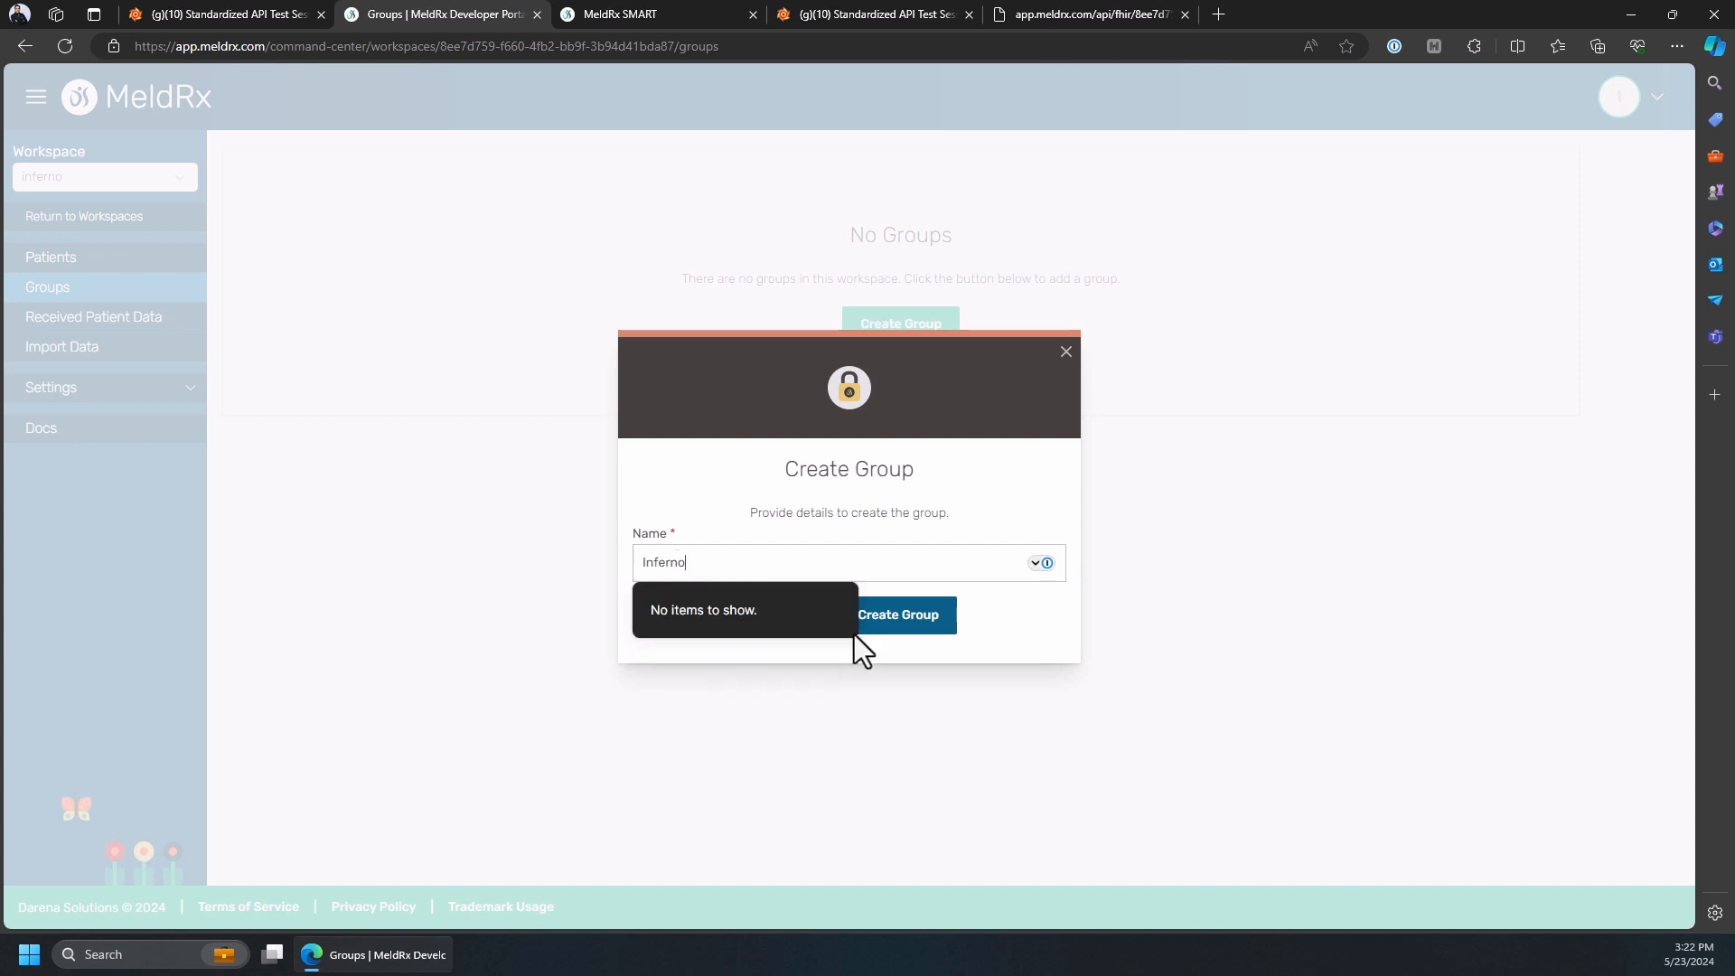
click(878, 627)
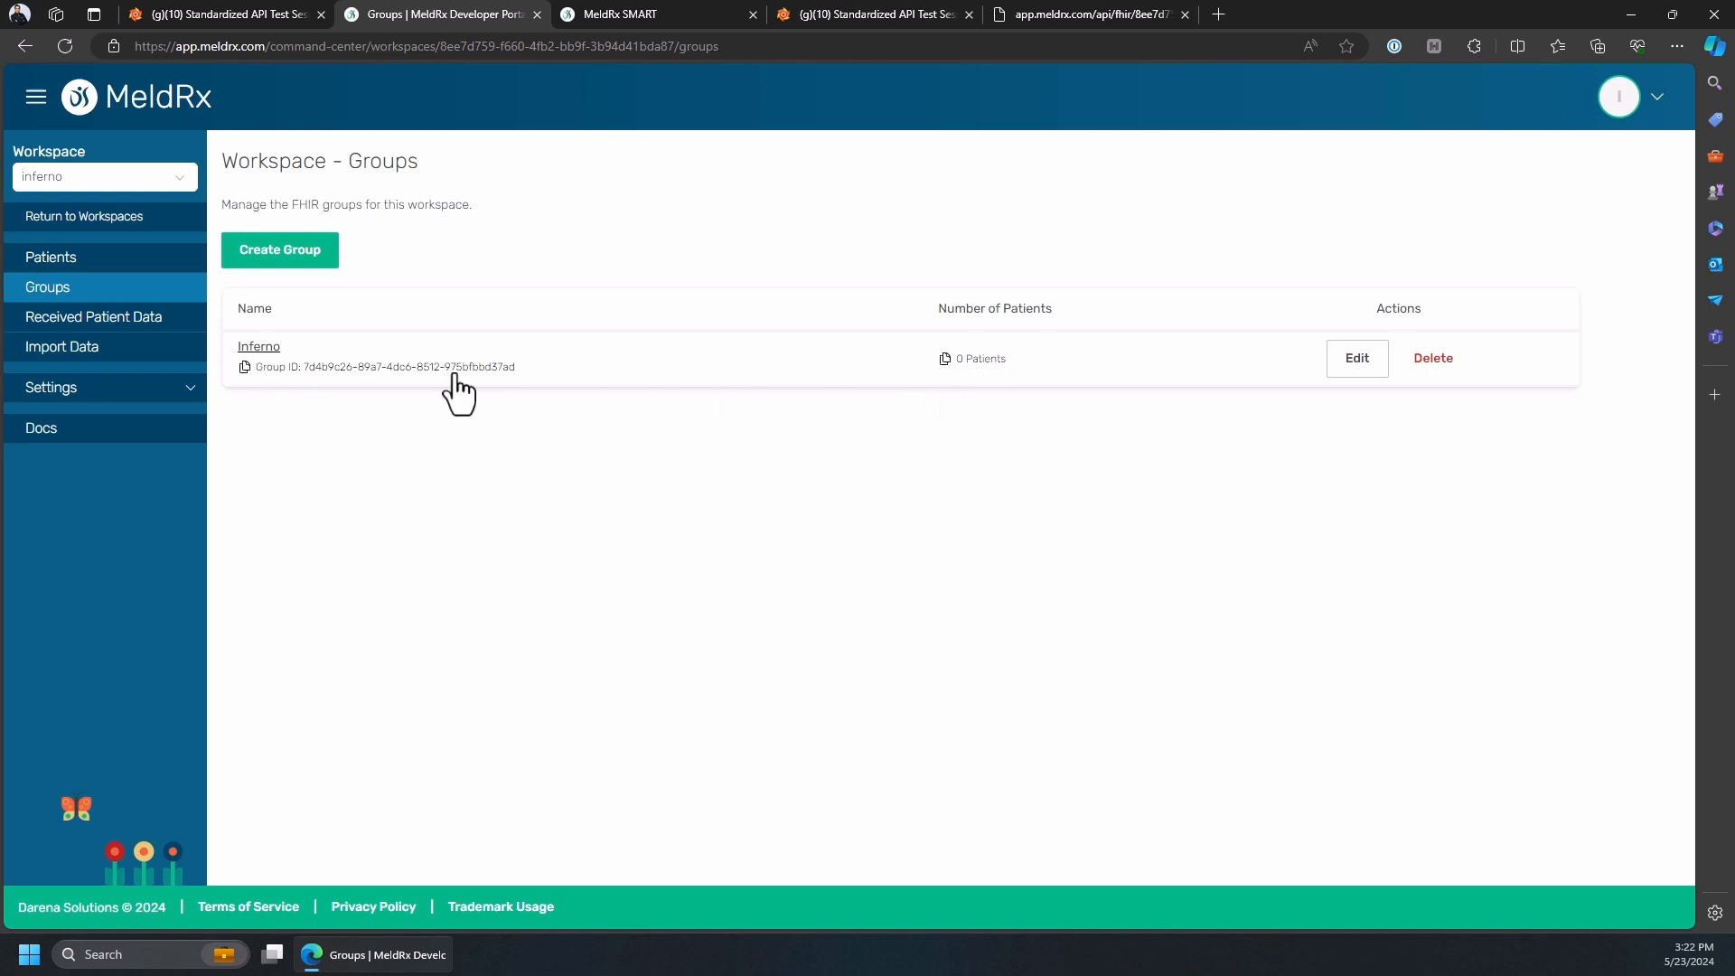
- Add the male patient from the MeldRx workspace's patient list to the Inferno group
click(100, 264)
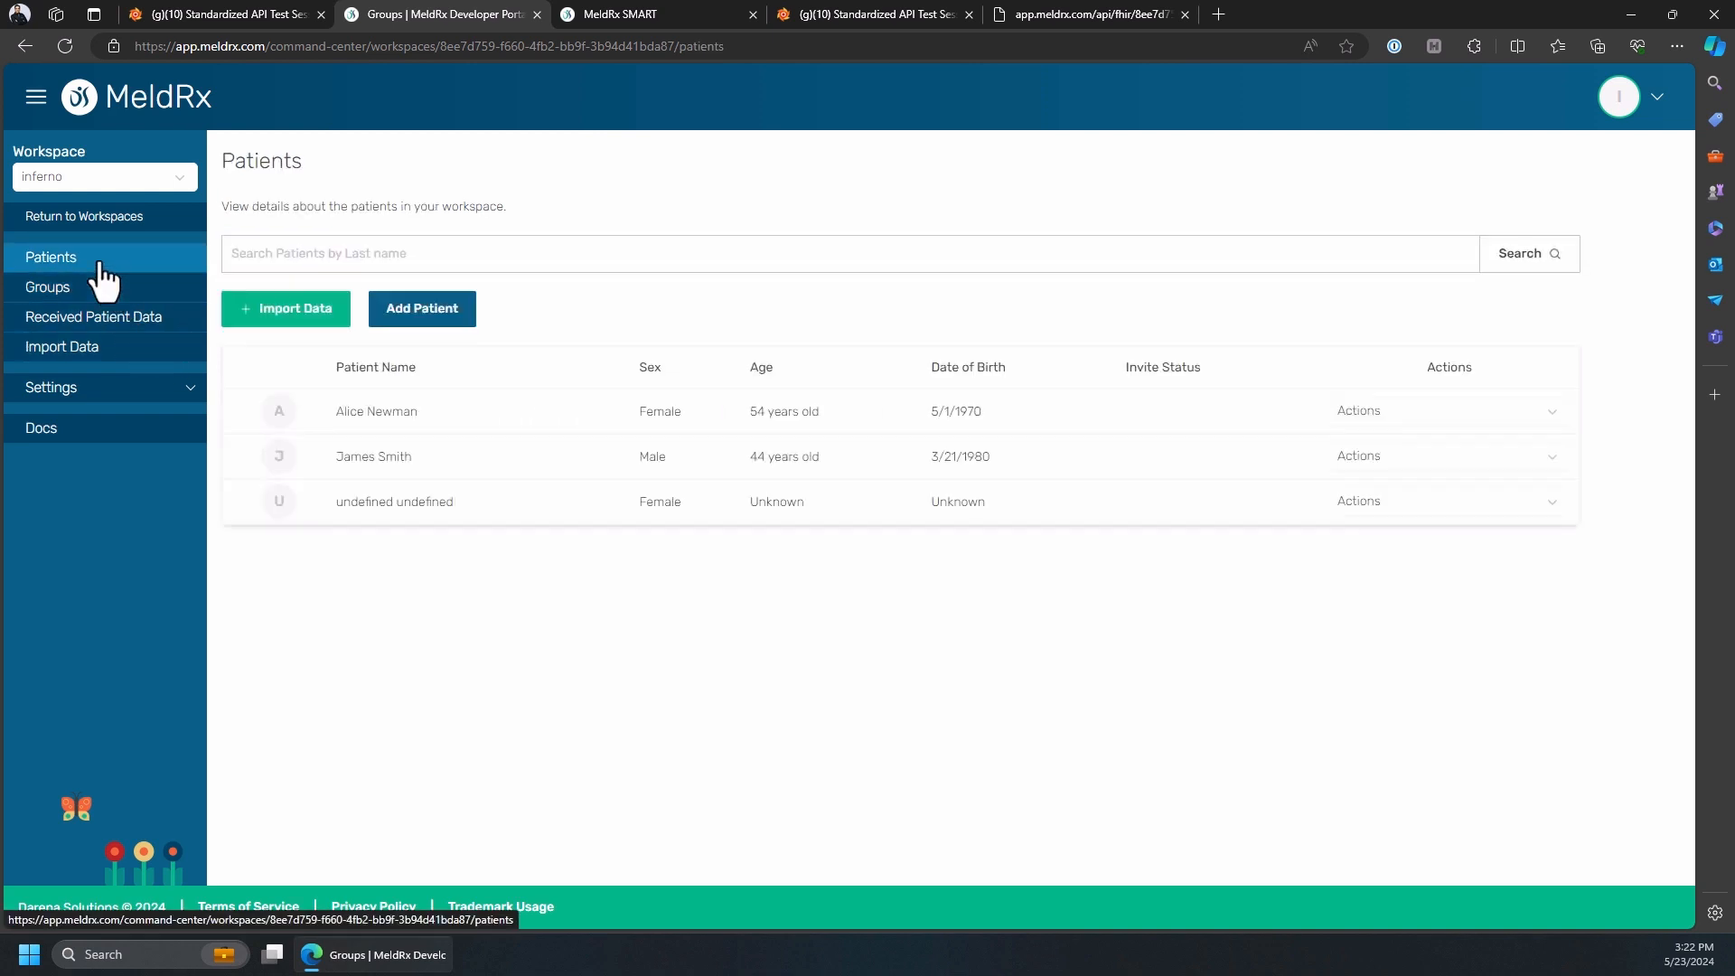
click(1470, 457)
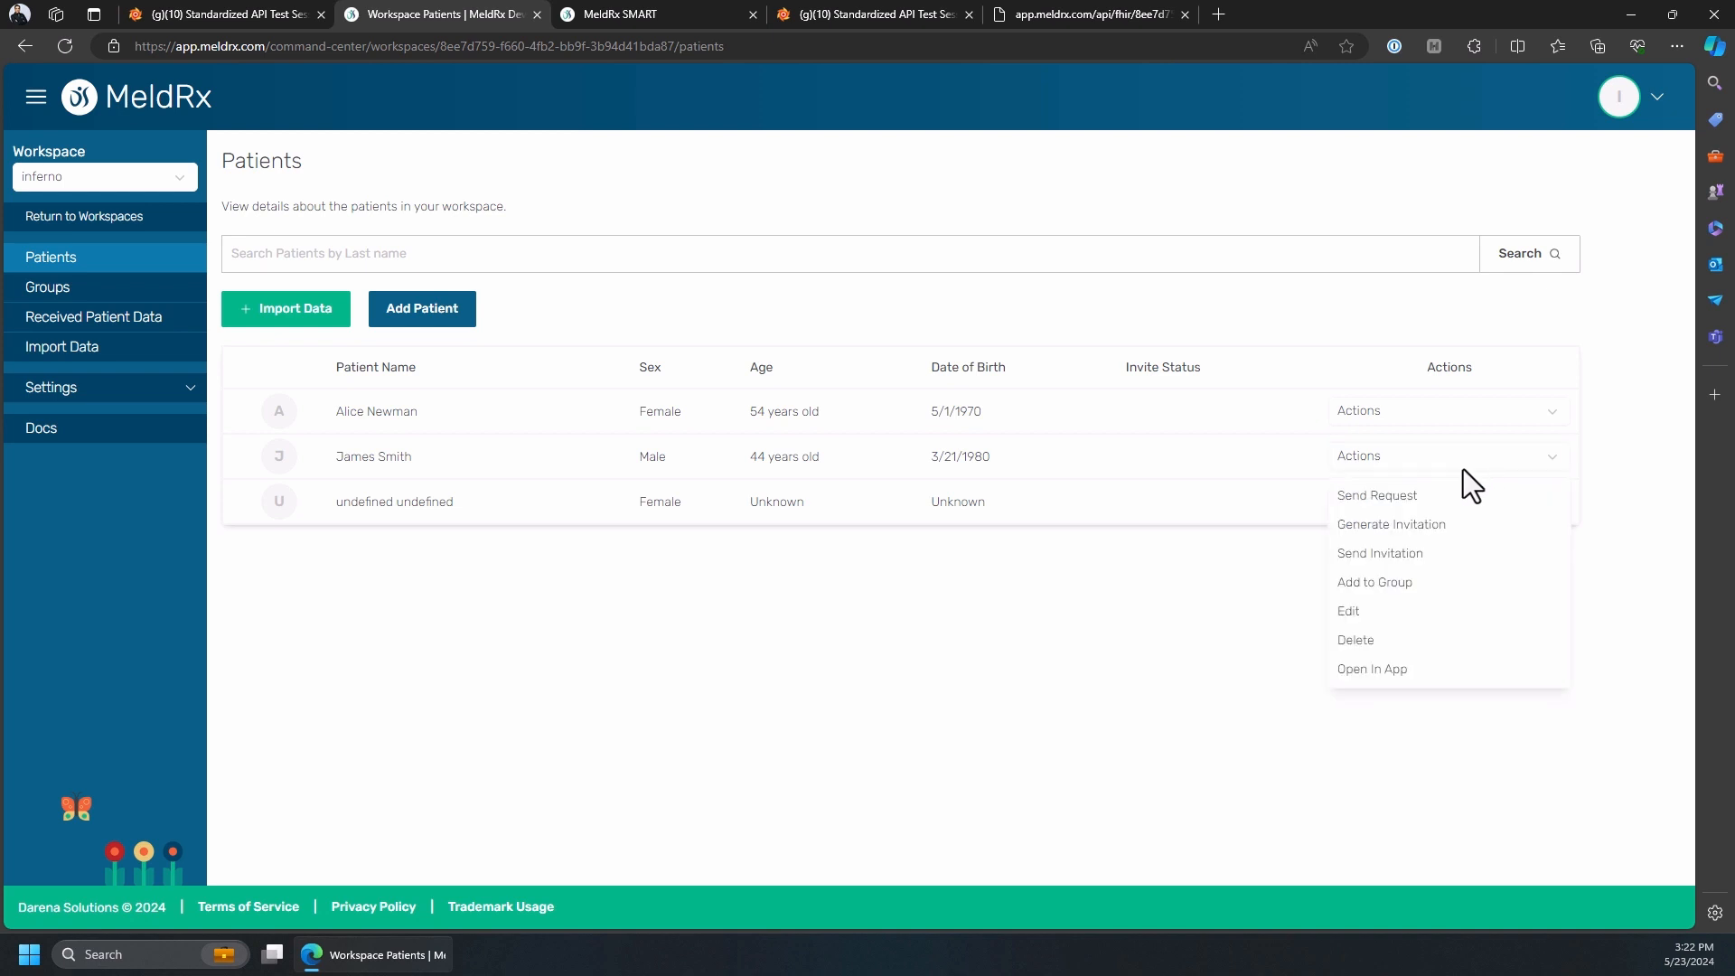
click(1410, 584)
click(823, 566)
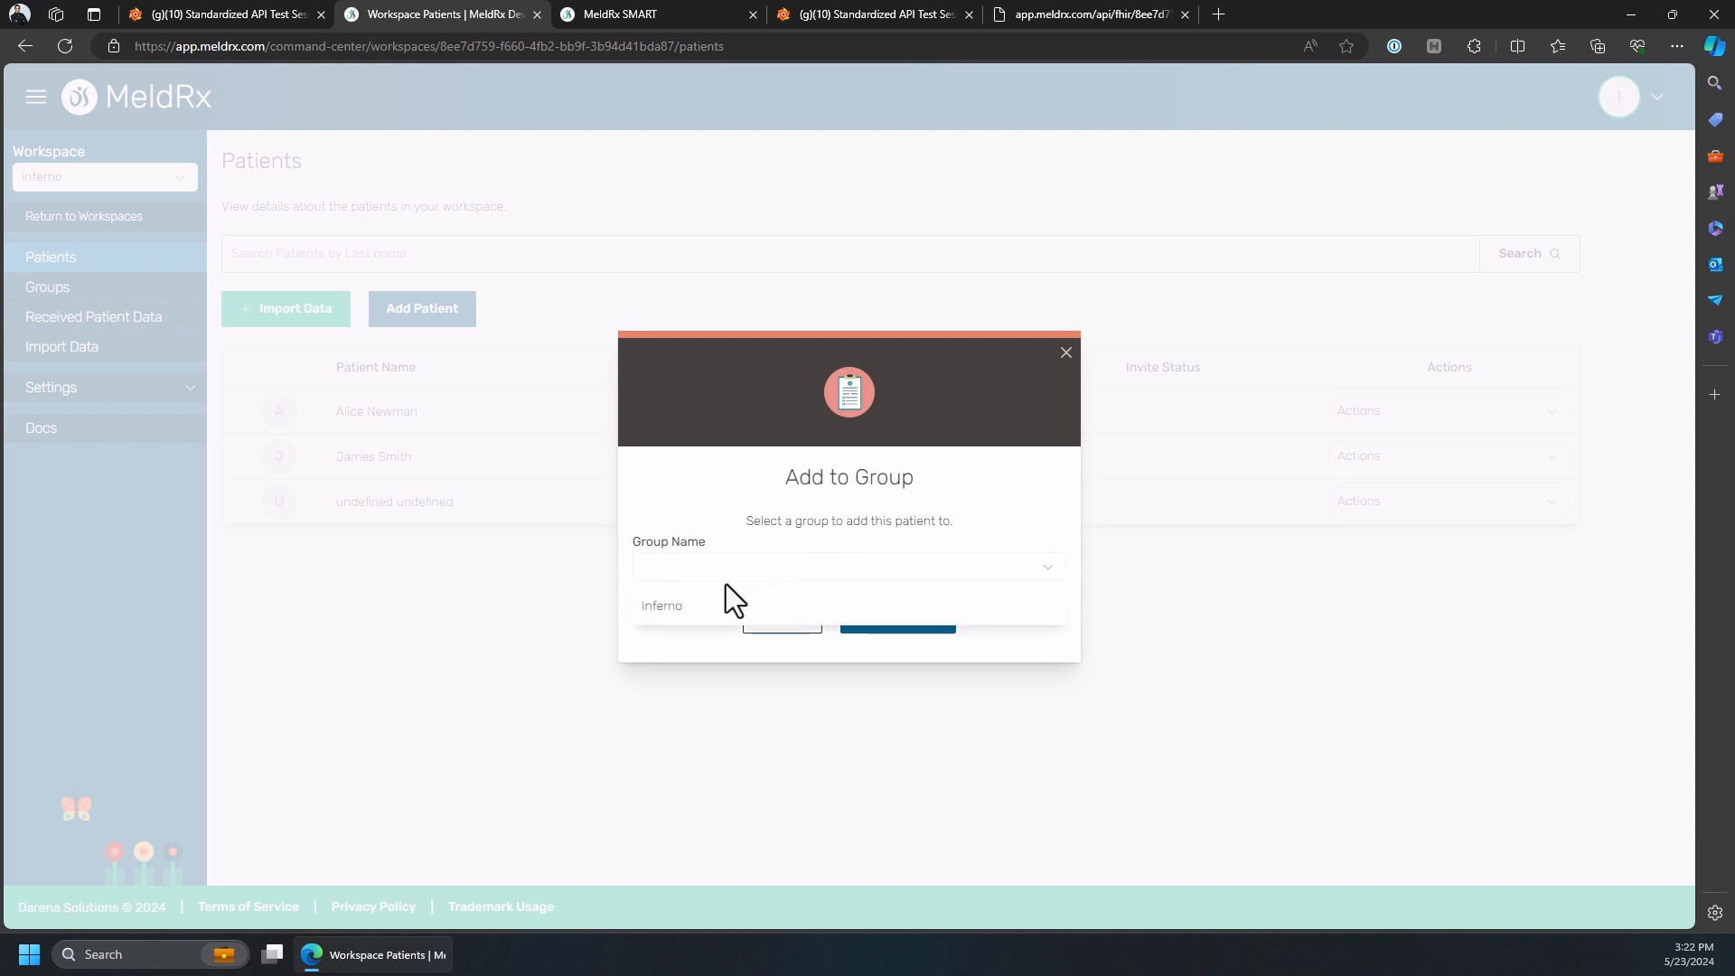
click(684, 611)
click(898, 616)
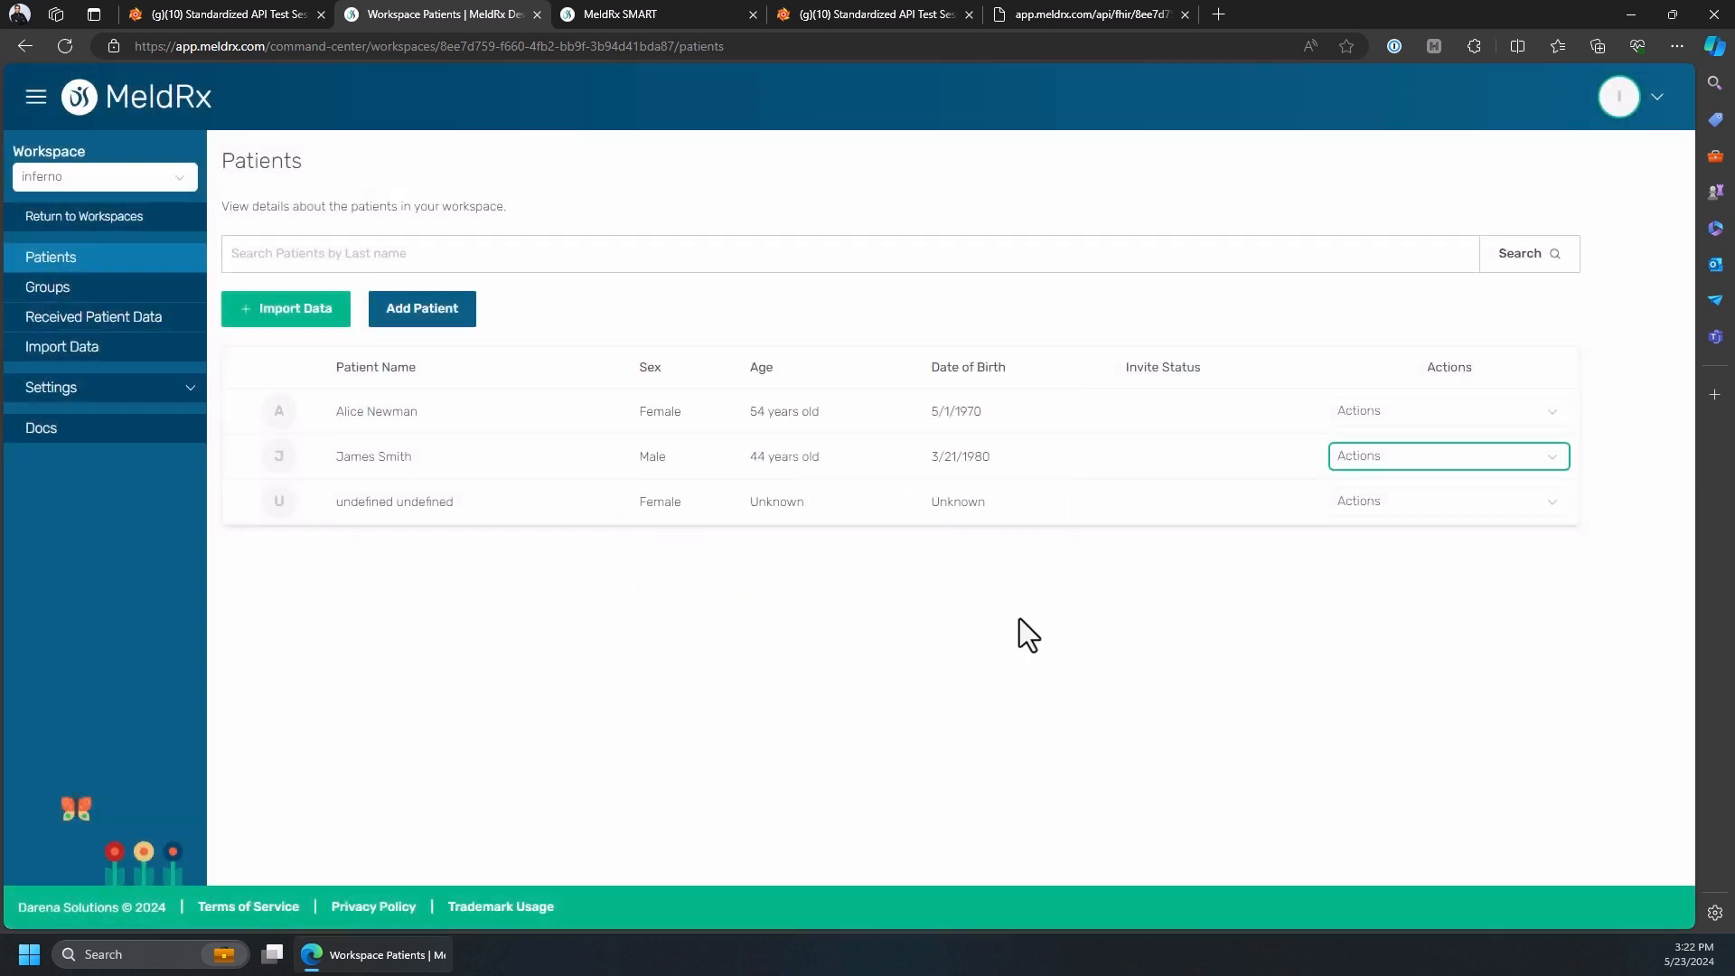
- Add the patient listed as "undefined undefined" to the Inferno group
click(1366, 504)
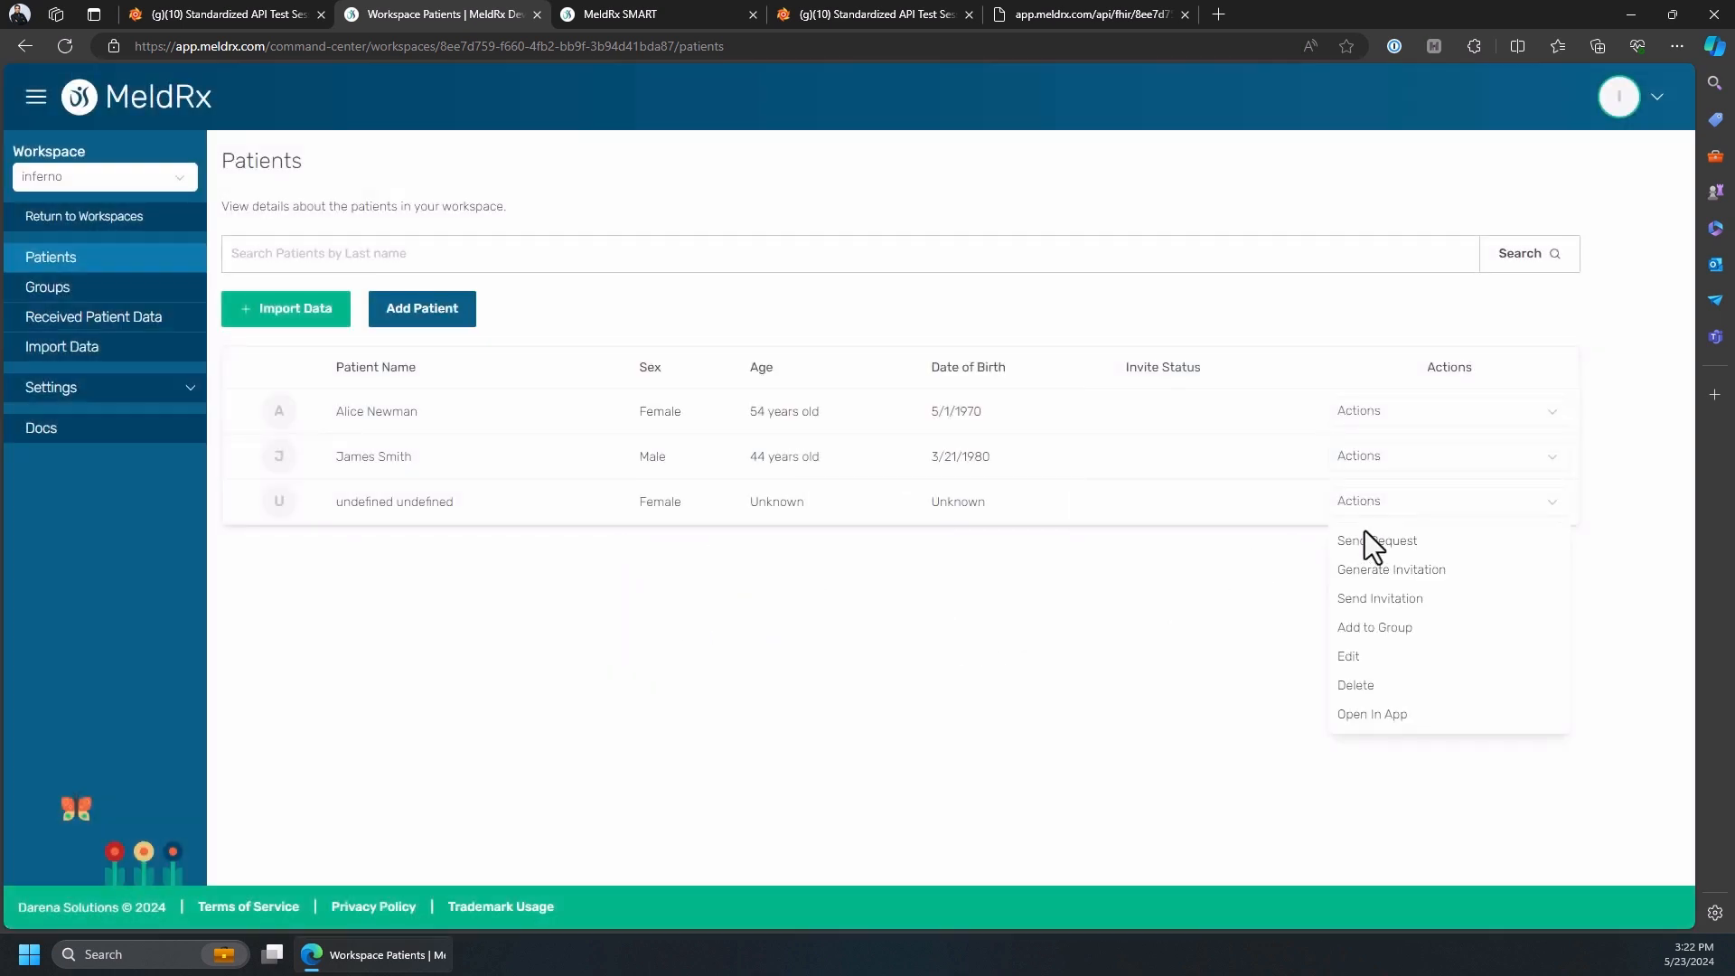
click(1392, 625)
click(698, 569)
click(678, 607)
click(890, 624)
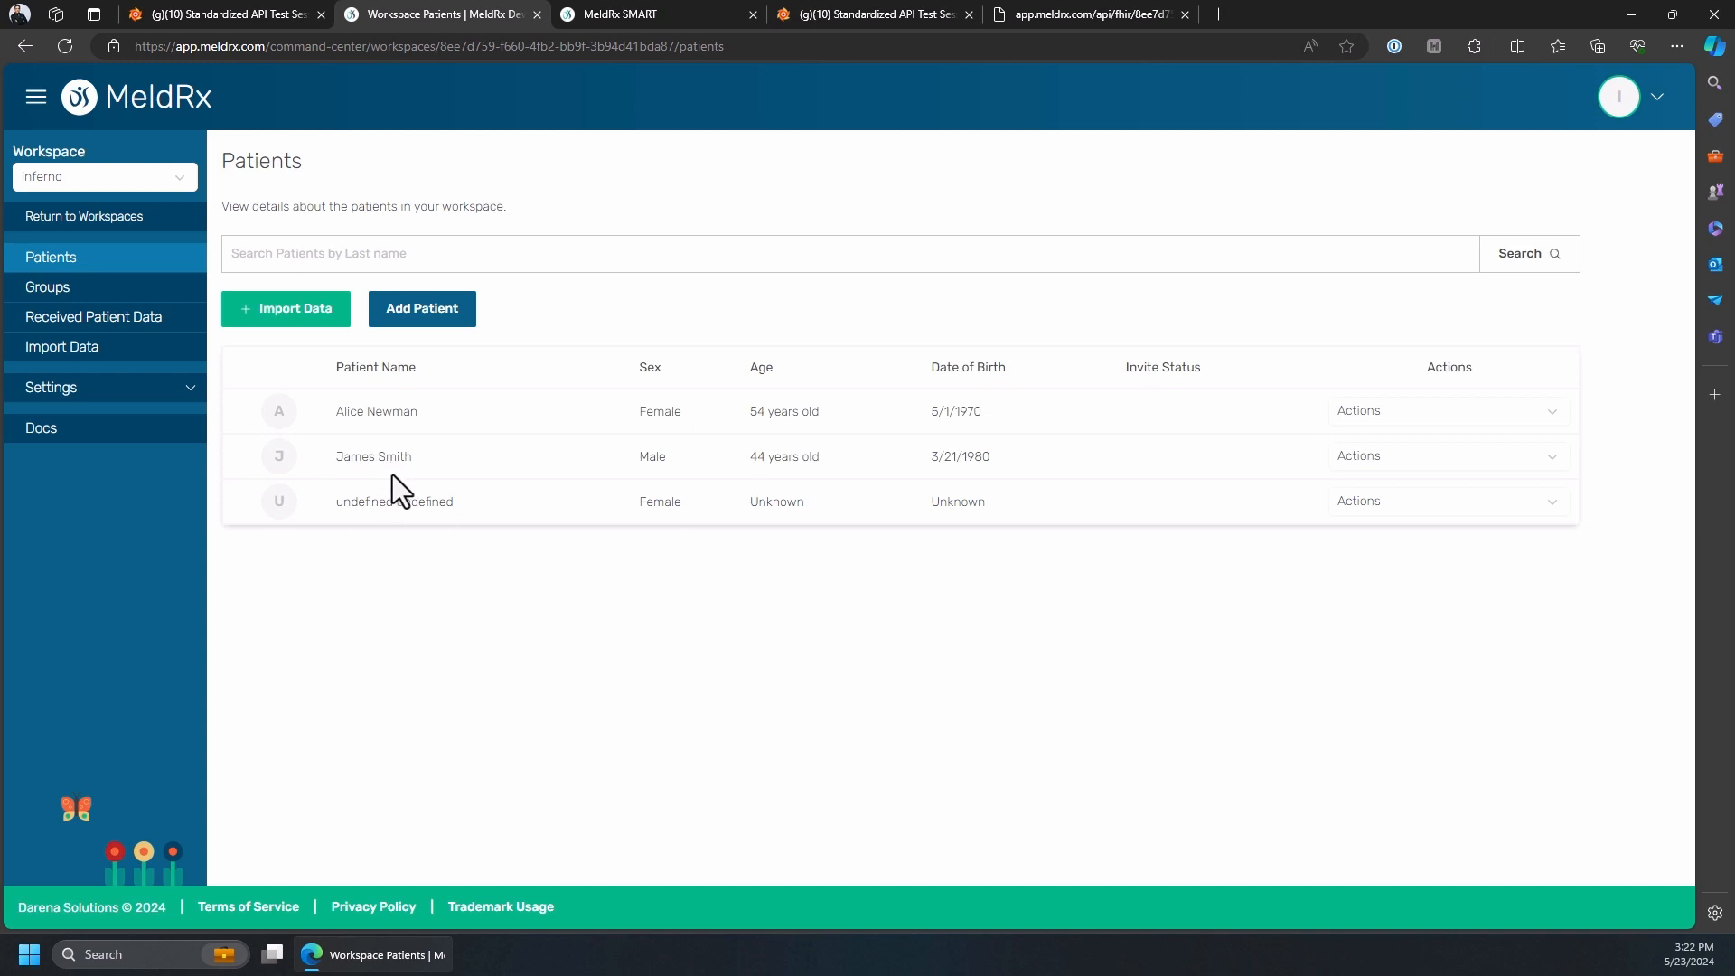
- Check the Inferno group's patient count and its list of members
click(84, 290)
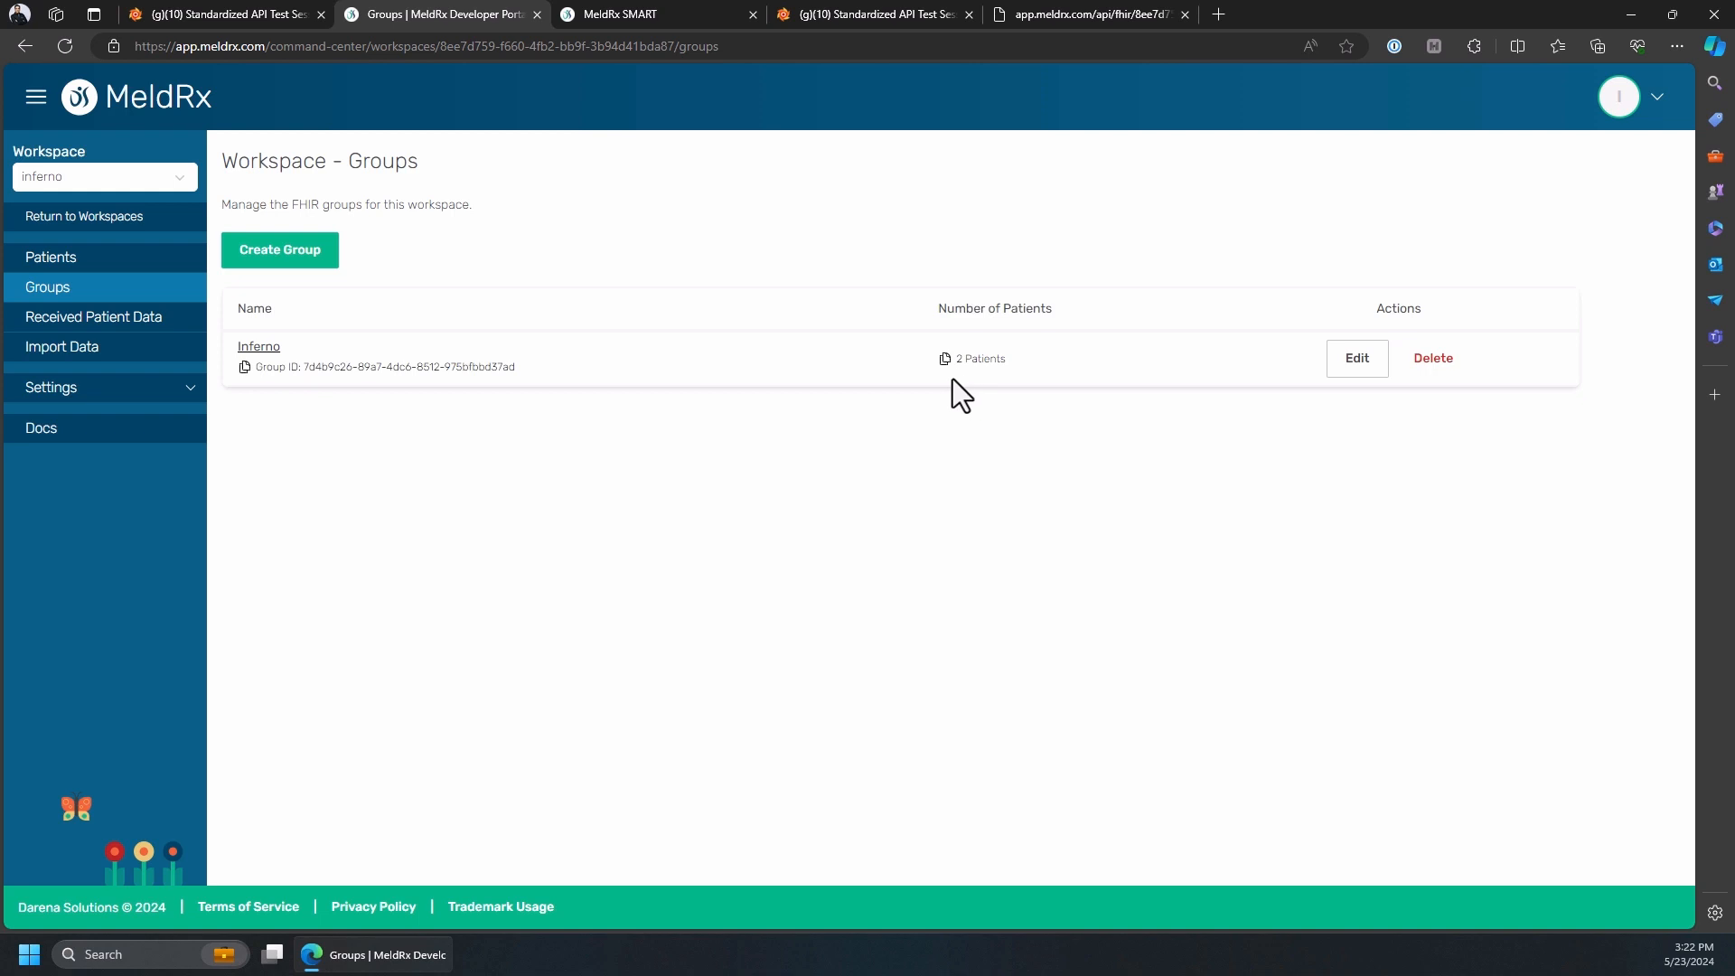
click(259, 348)
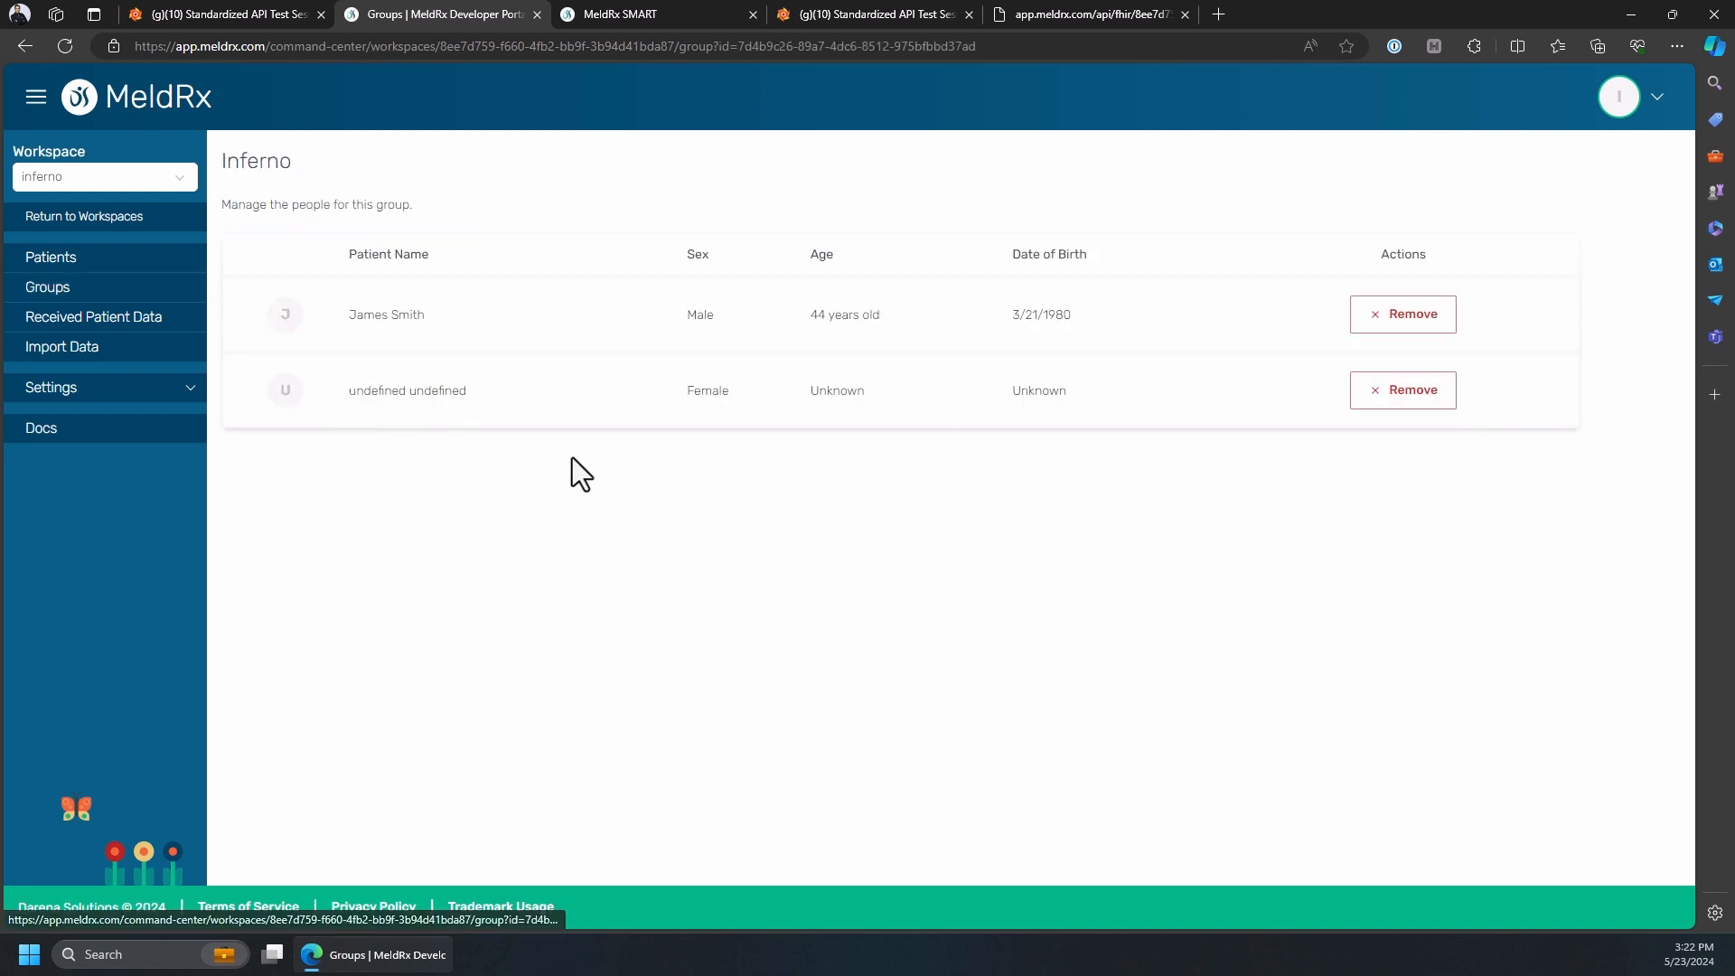
click(11, 48)
- Copy the Inferno group's ID from MeldRx and enter it as the Group ID in Inferno's Multi-Patient form
click(406, 370)
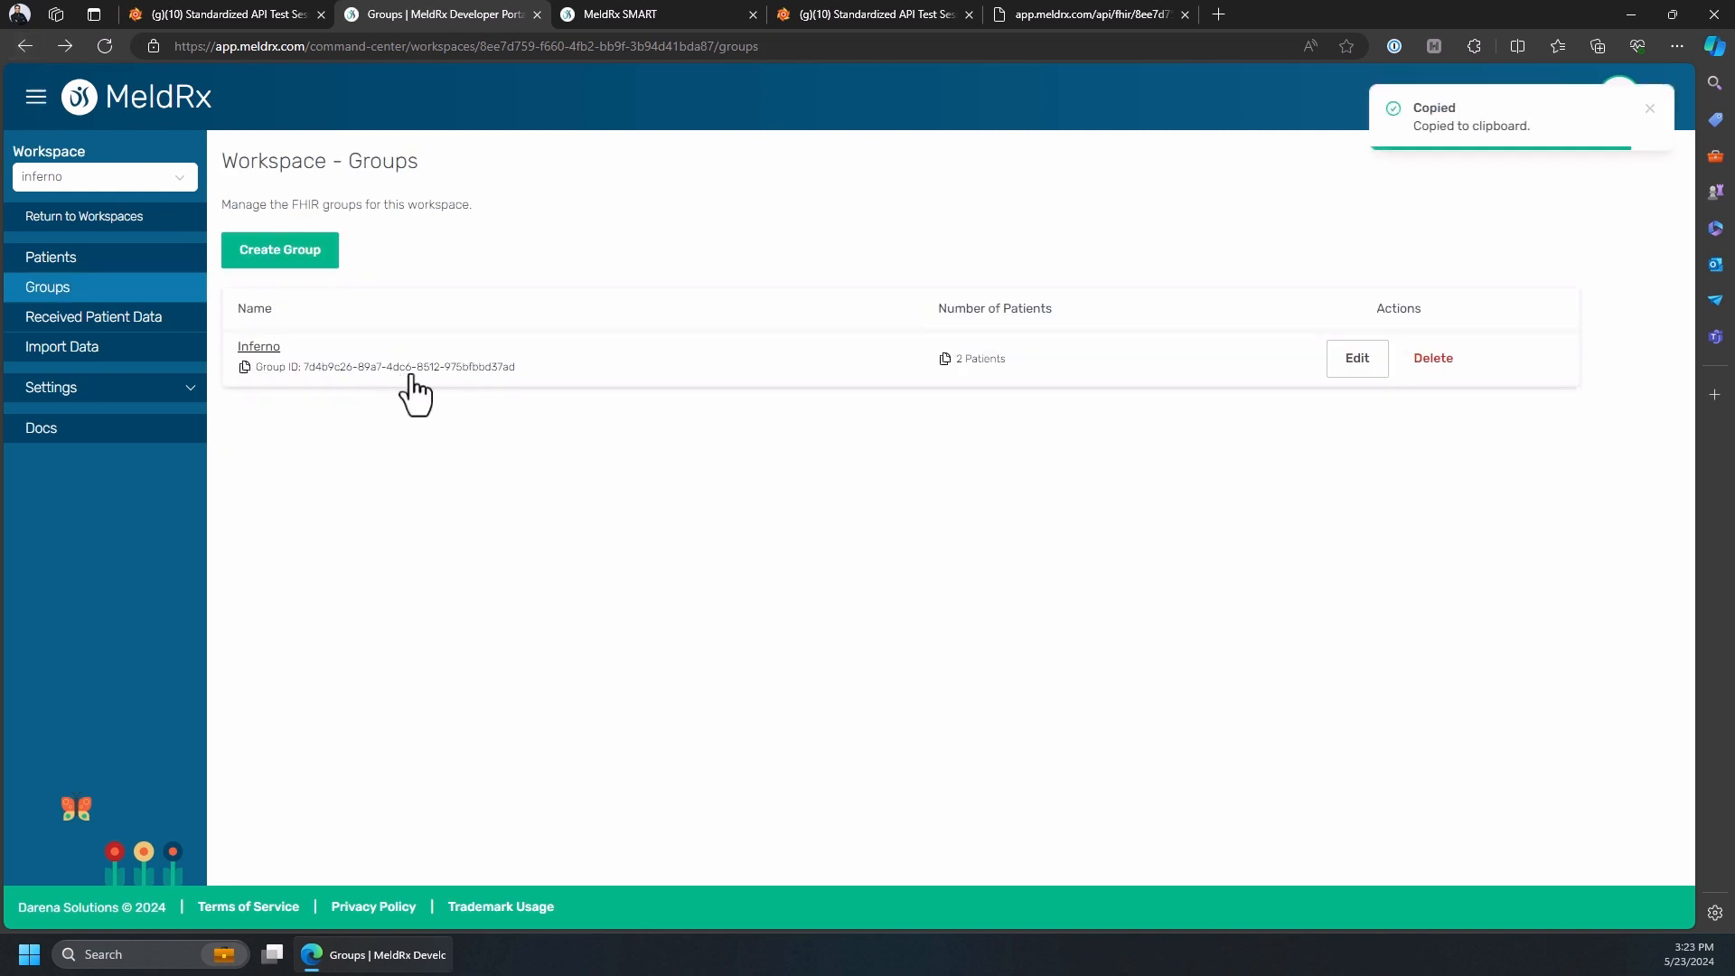
click(219, 13)
click(821, 11)
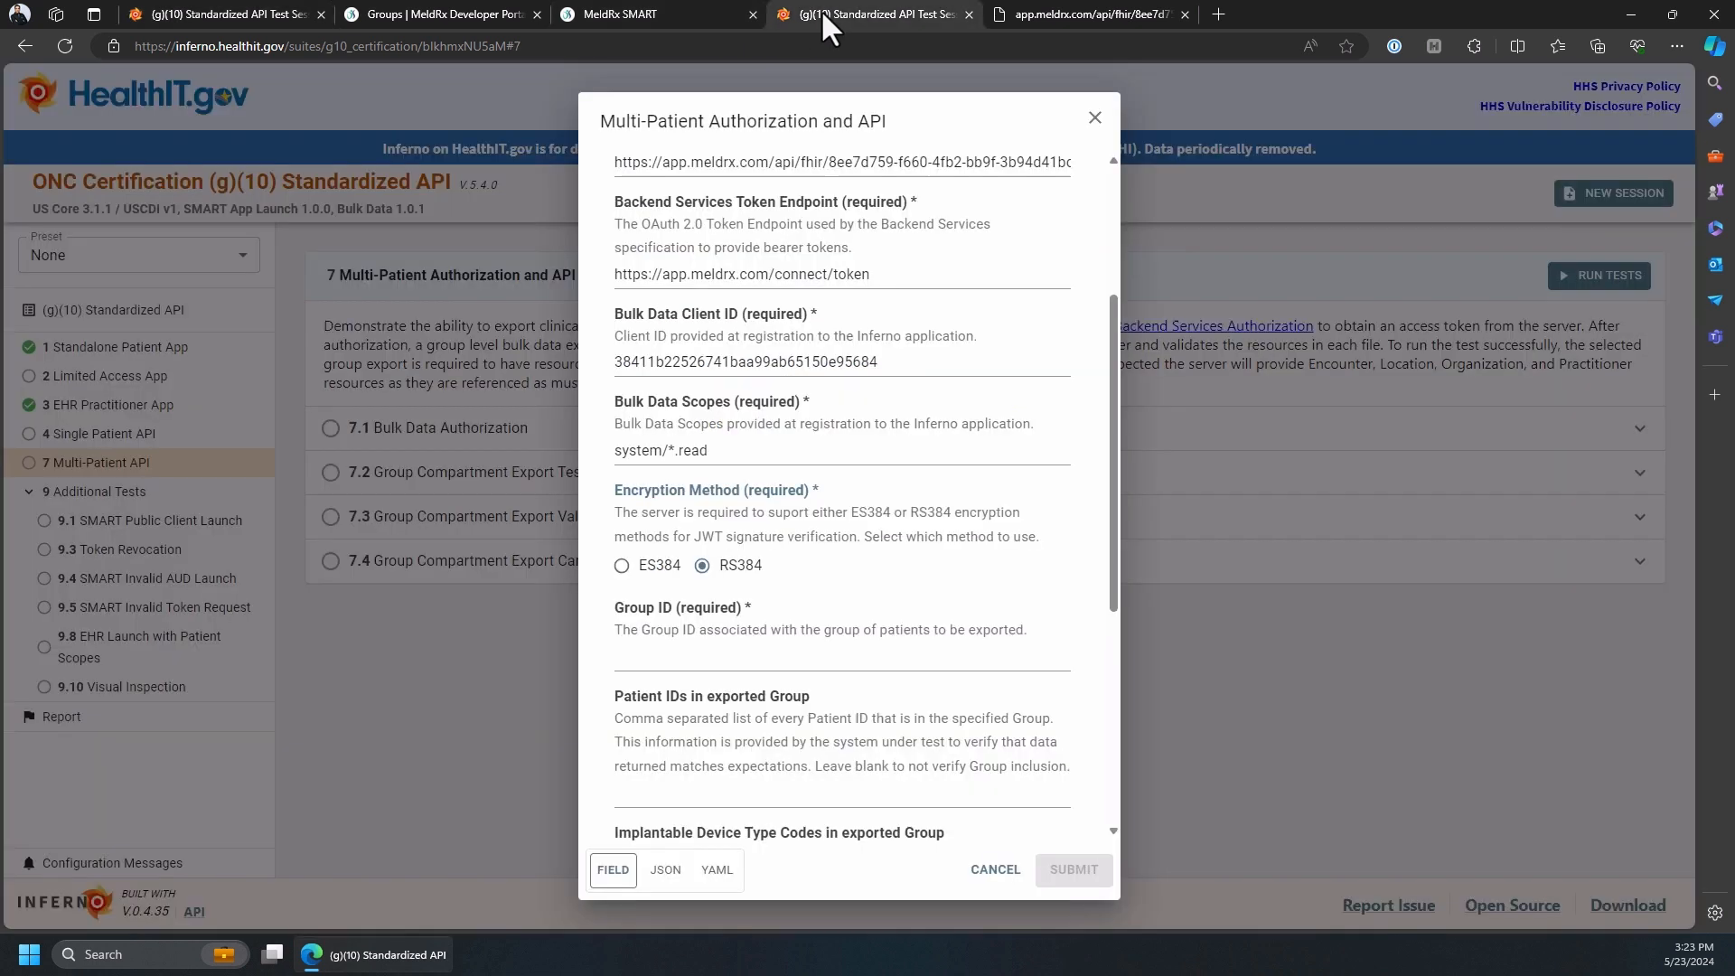
click(679, 662)
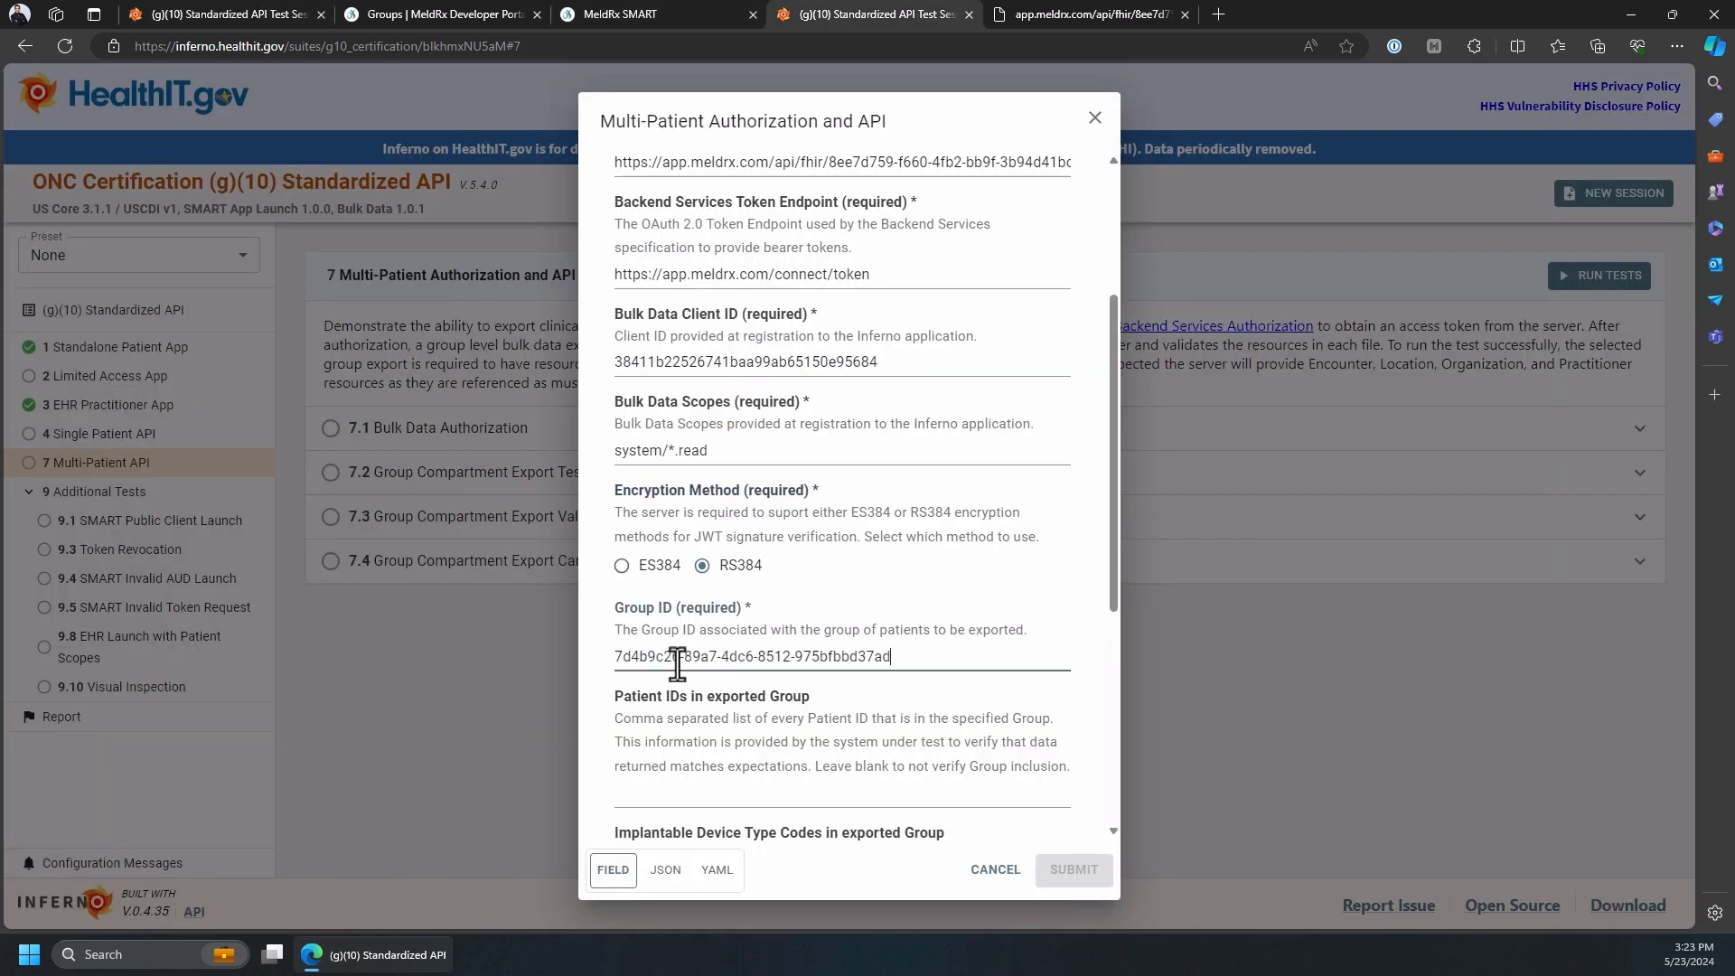
key(ctrl+v)
- Copy the group's patient IDs from MeldRx and enter them as Patient IDs in exported Group in Inferno's form
scroll(802, 512, down, 2)
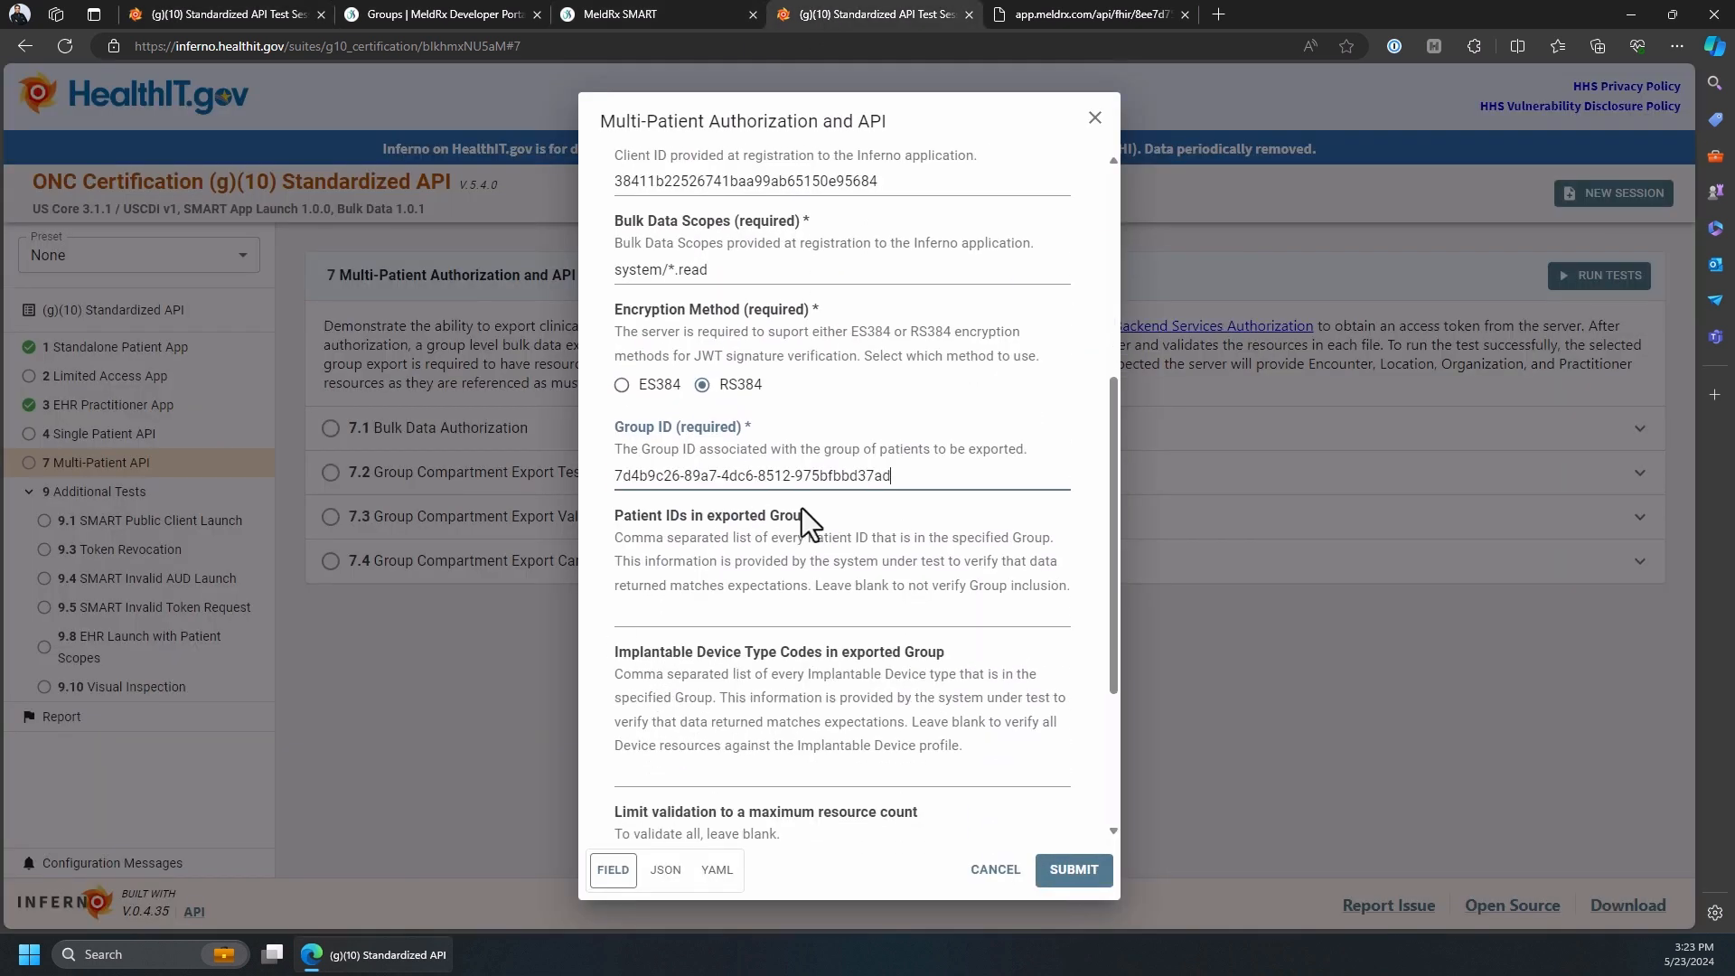
click(459, 13)
click(945, 360)
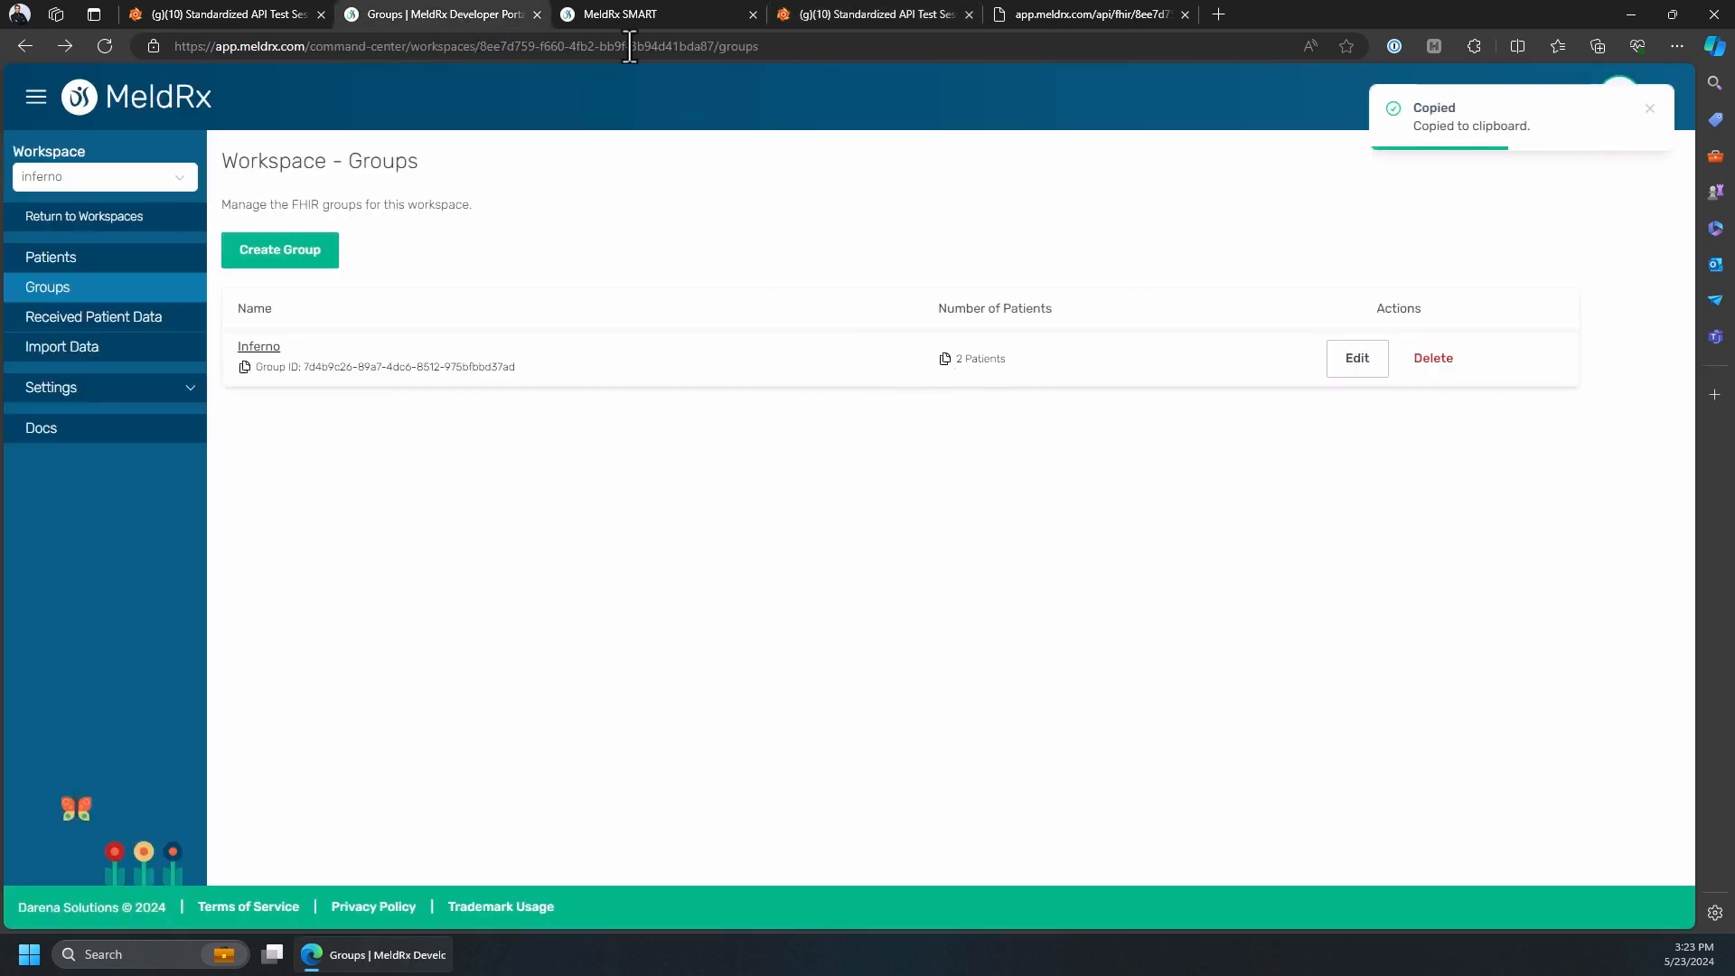
click(897, 8)
click(750, 612)
key(ctrl+v)
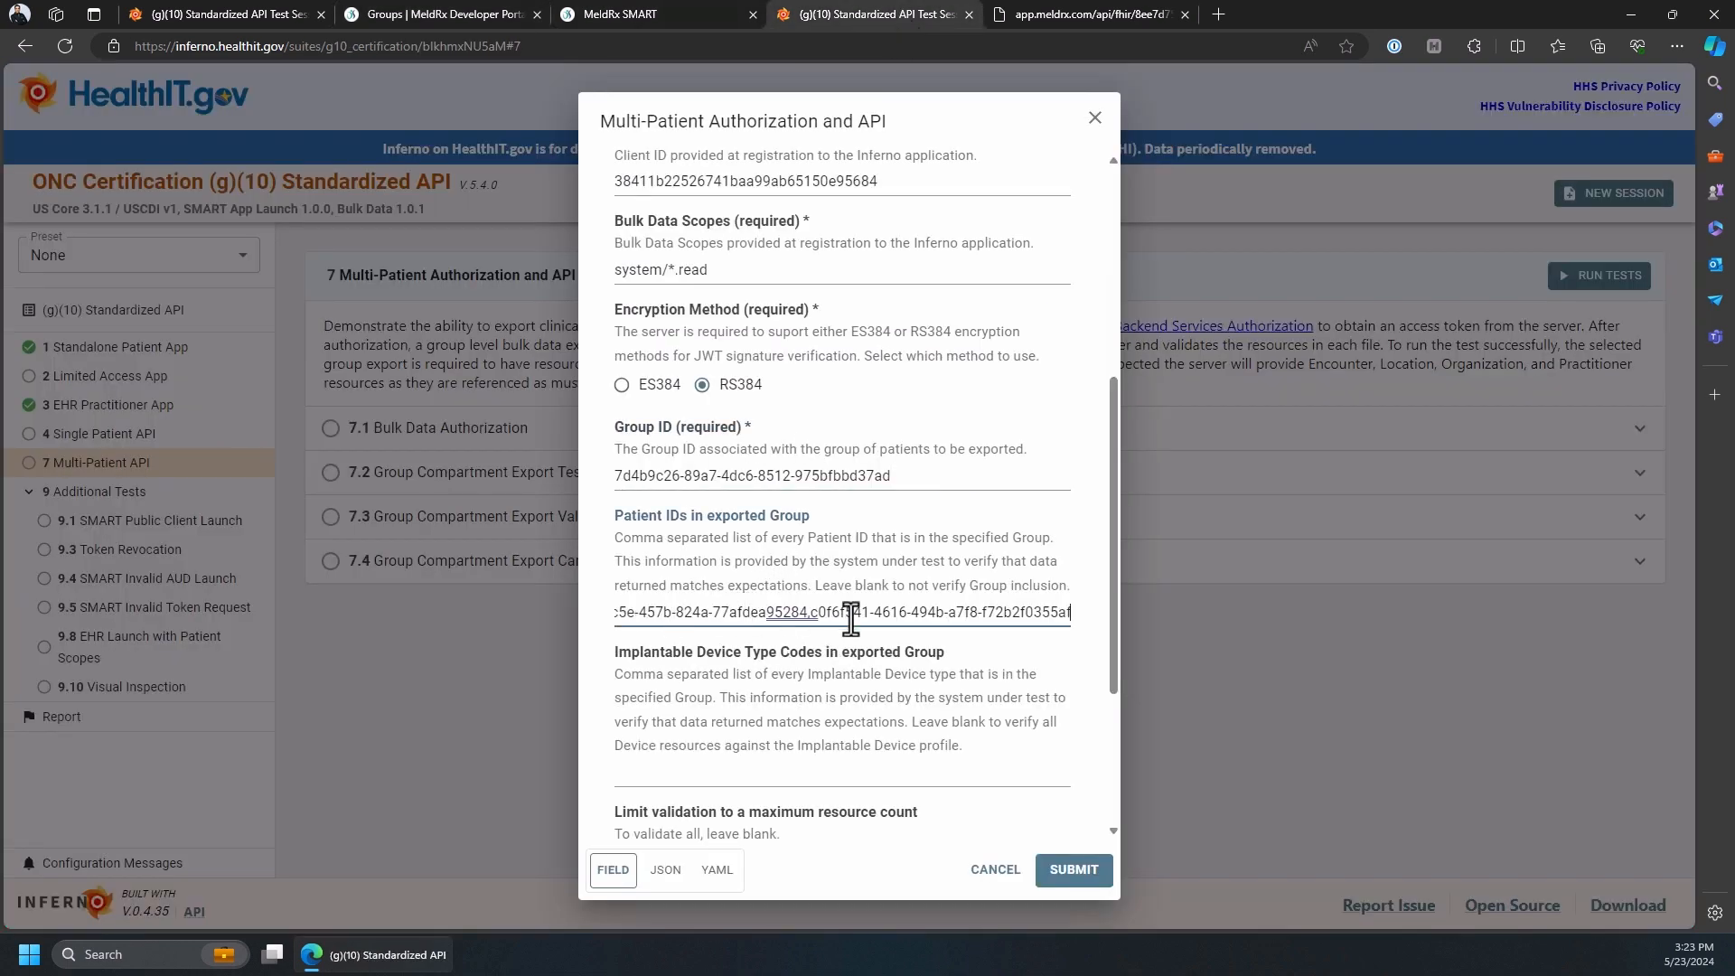
- Submit the Multi-Patient Authorization and API test with an export timeout of 180 and look over its results
scroll(756, 486, down, 1)
scroll(755, 487, down, 3)
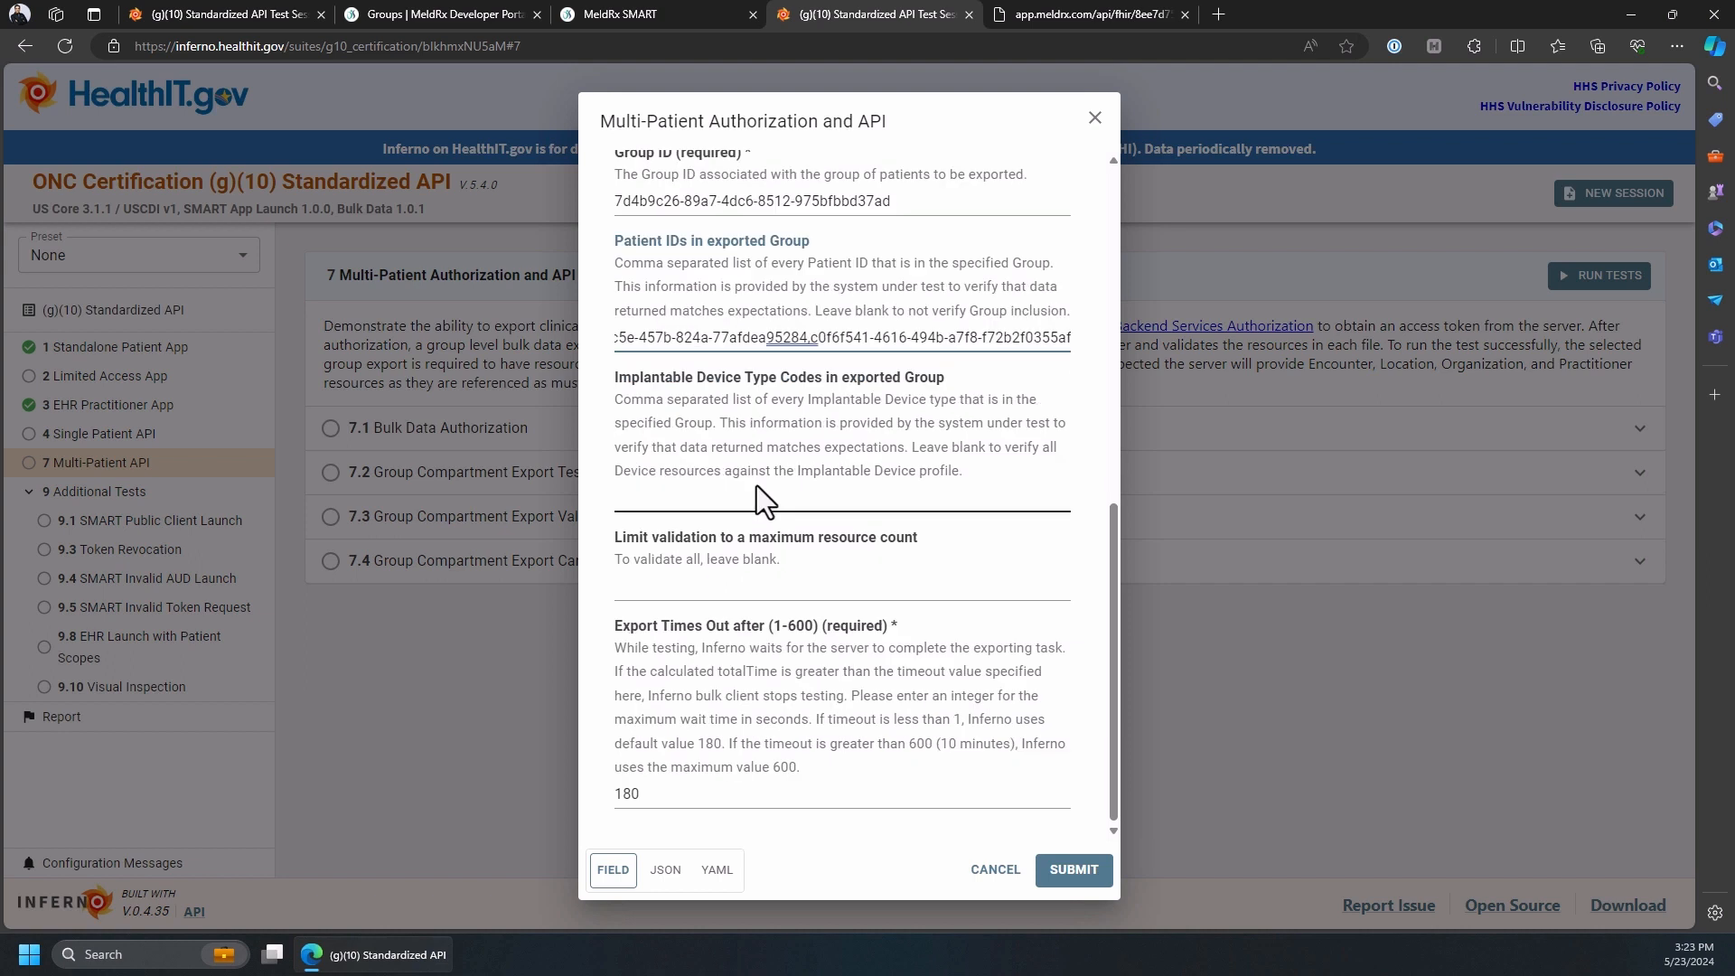
drag(618, 795, 647, 797)
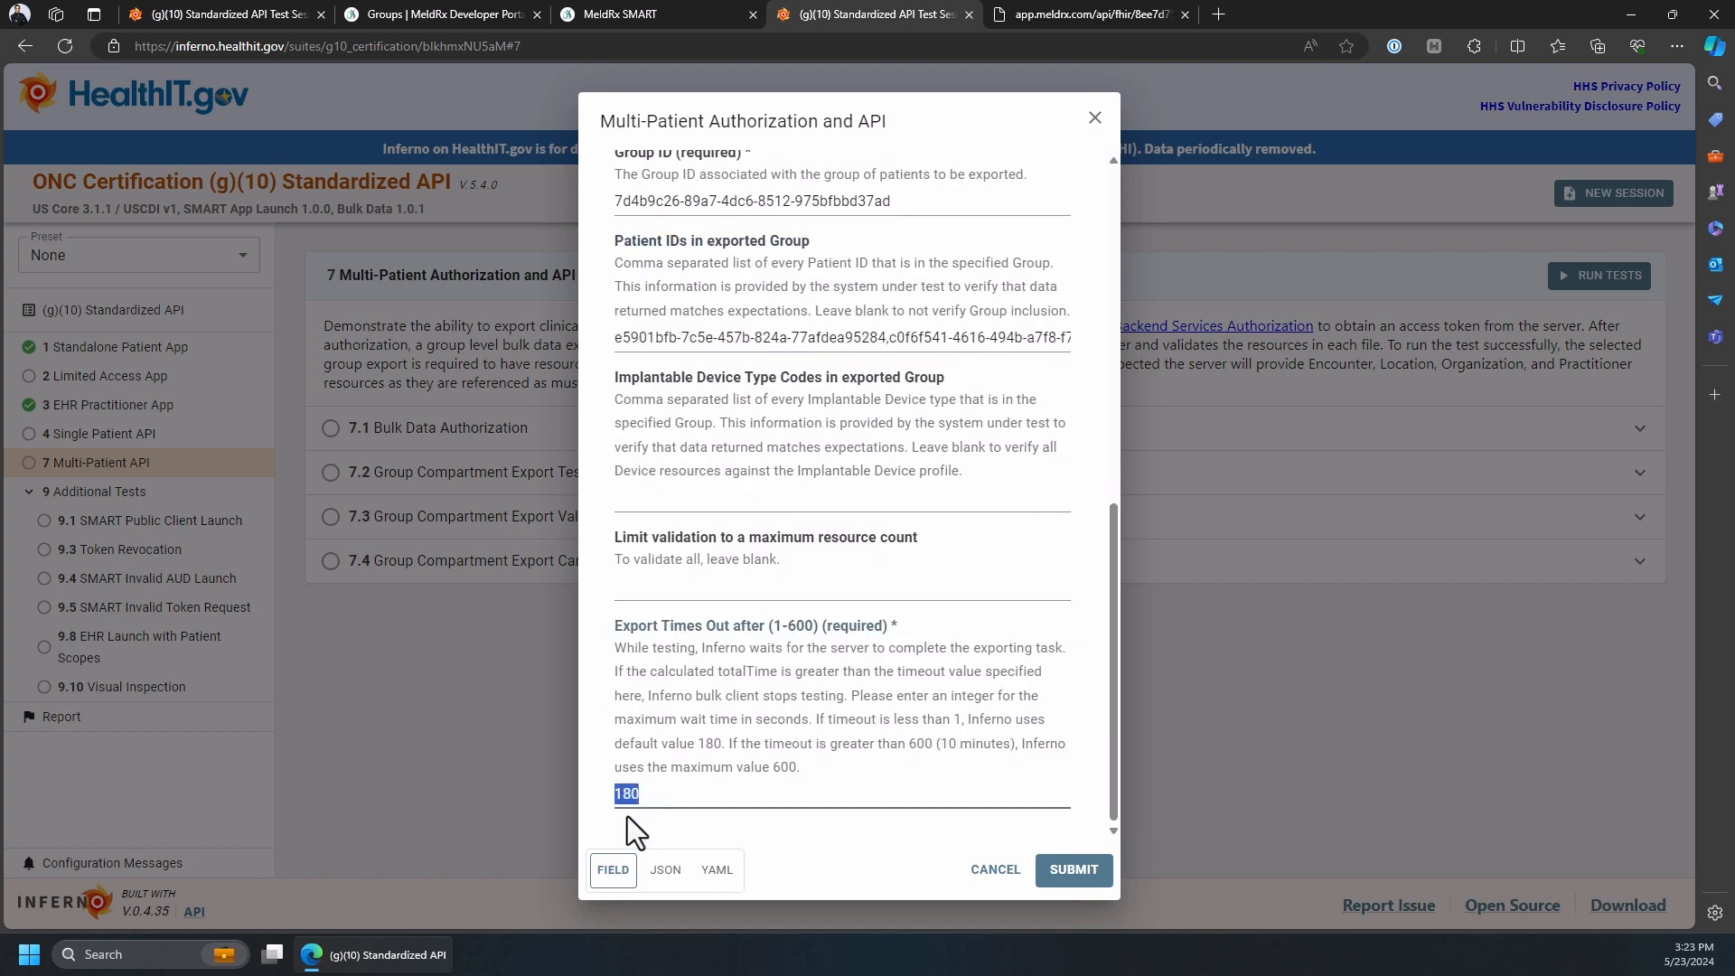
click(1074, 871)
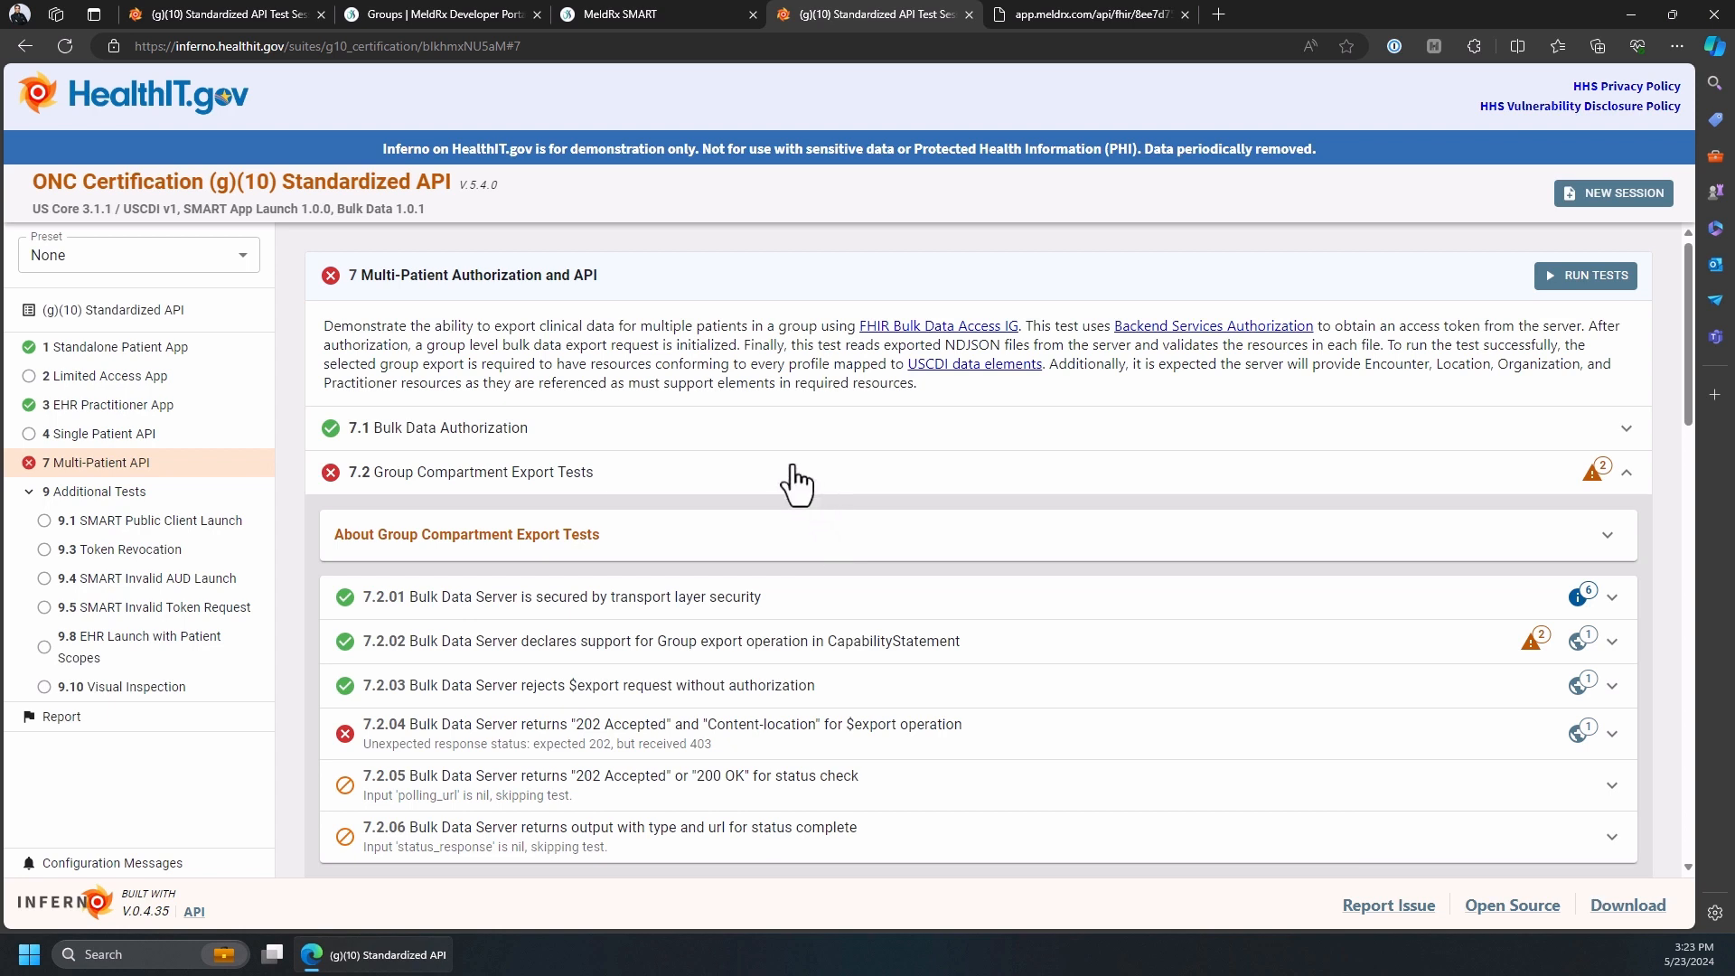
scroll(578, 623, down, 1)
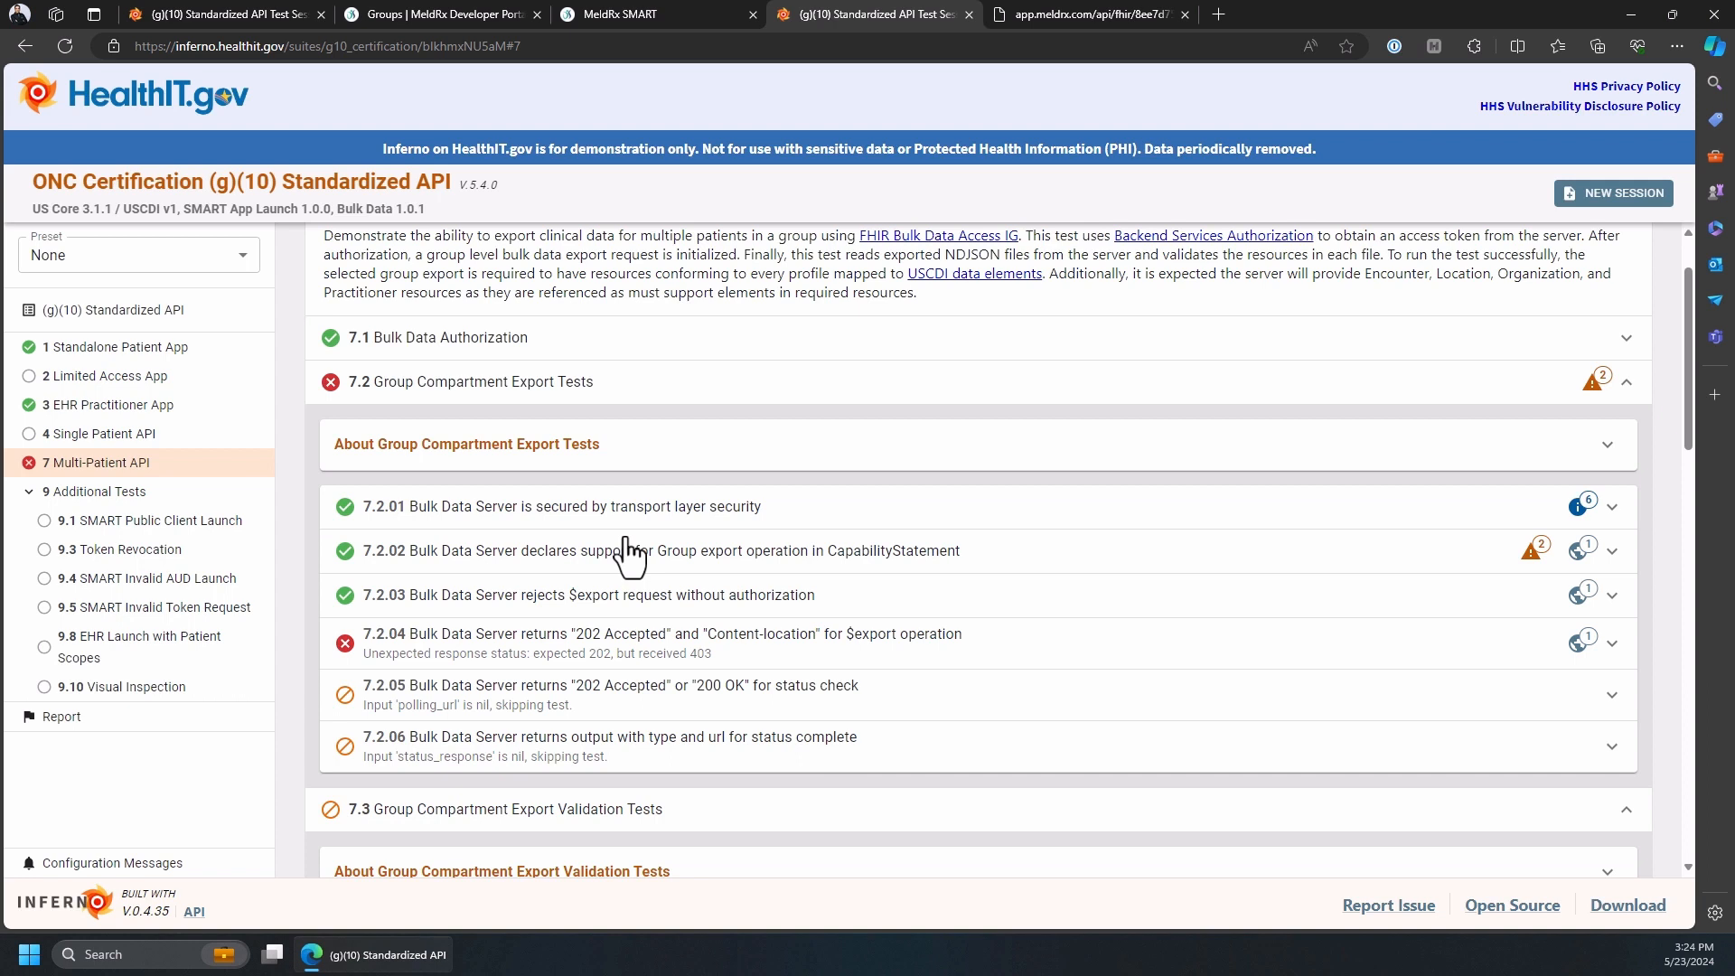
- In MeldRx's inferno workspace, add the bulk export app as a workspace app with the Read role
click(457, 14)
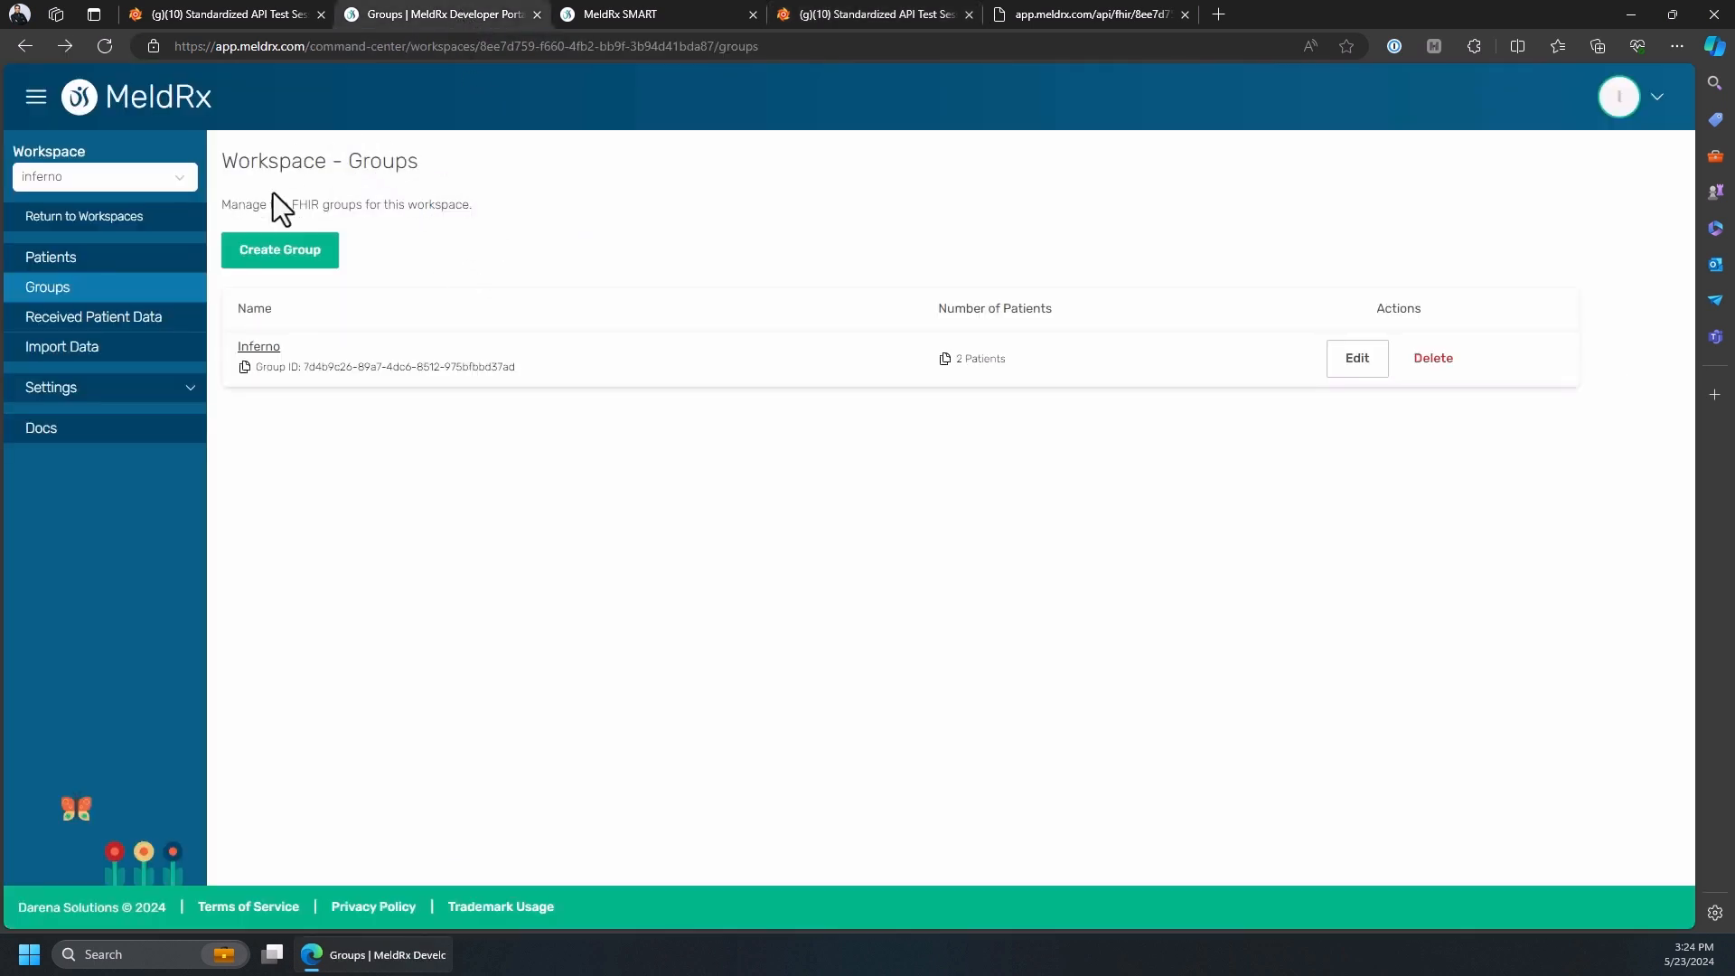
click(85, 387)
click(94, 445)
click(341, 258)
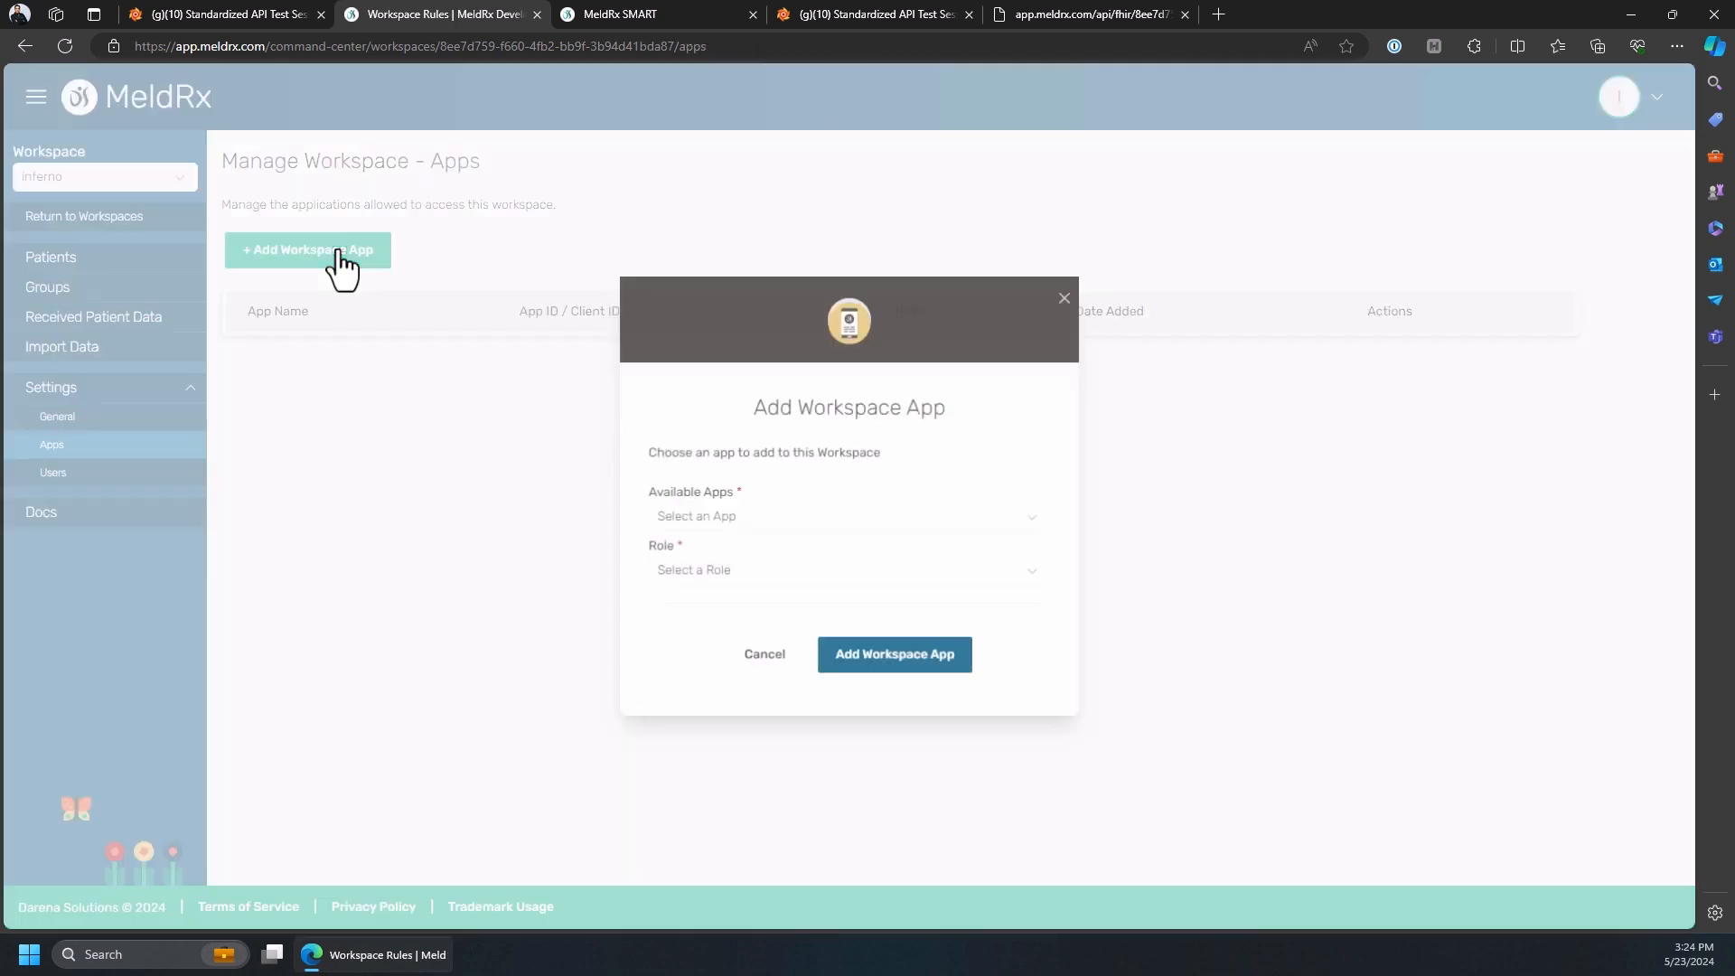
click(705, 525)
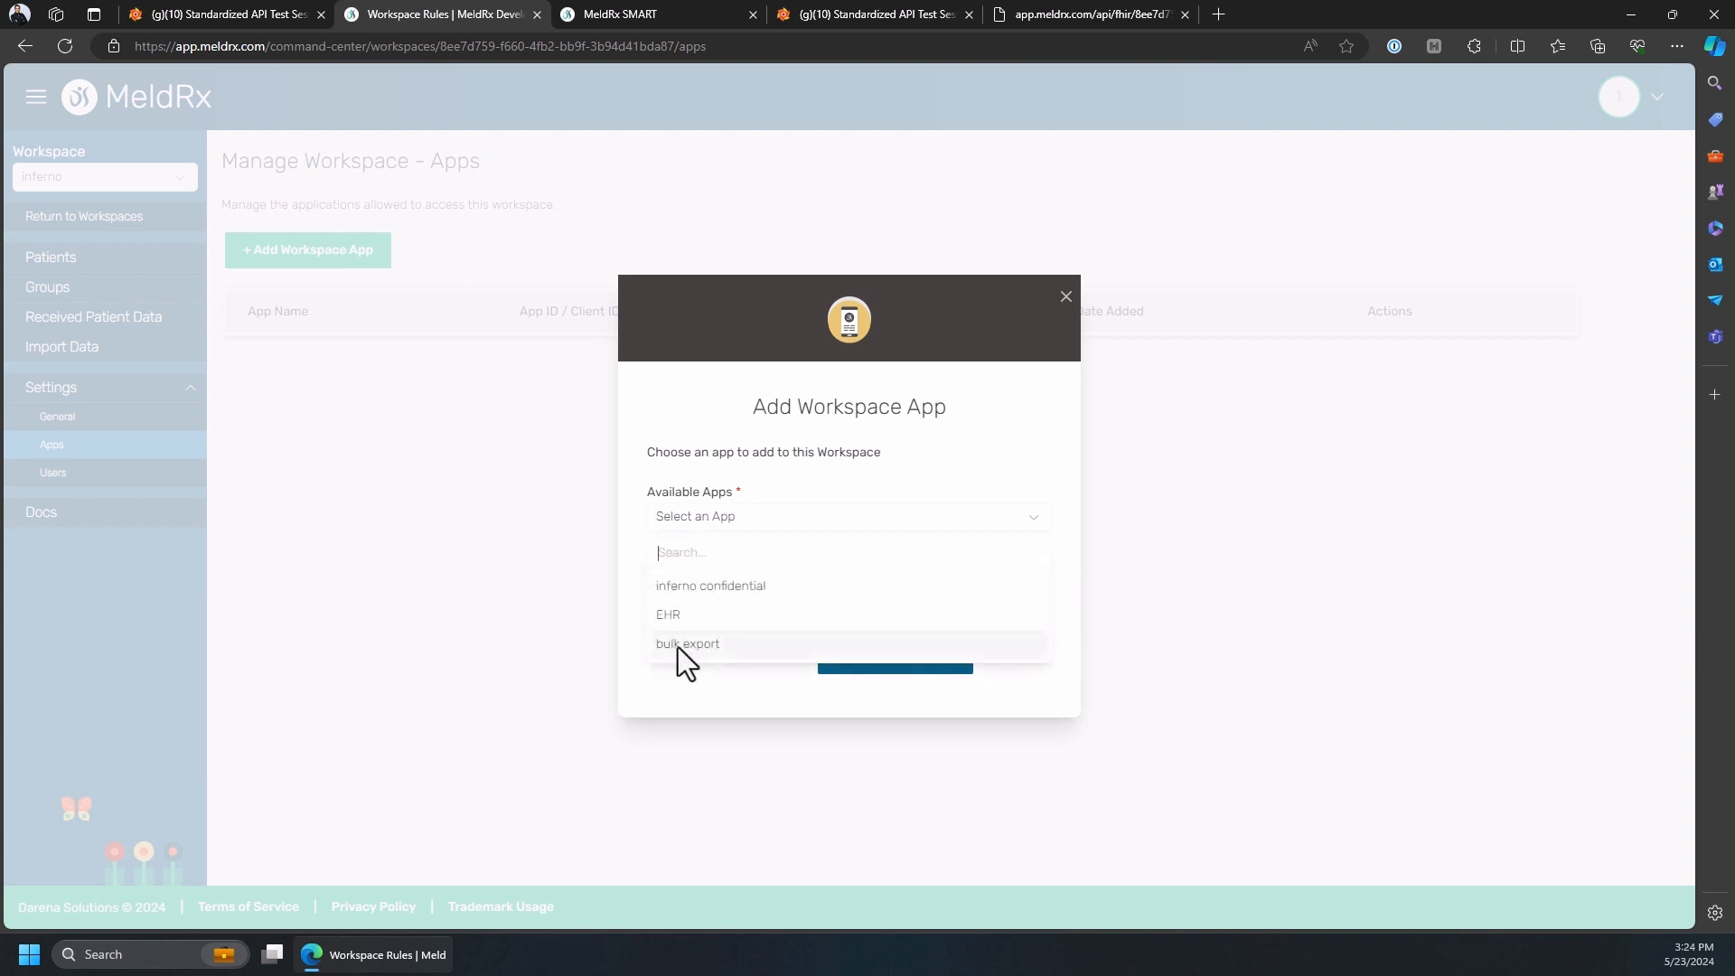
click(680, 644)
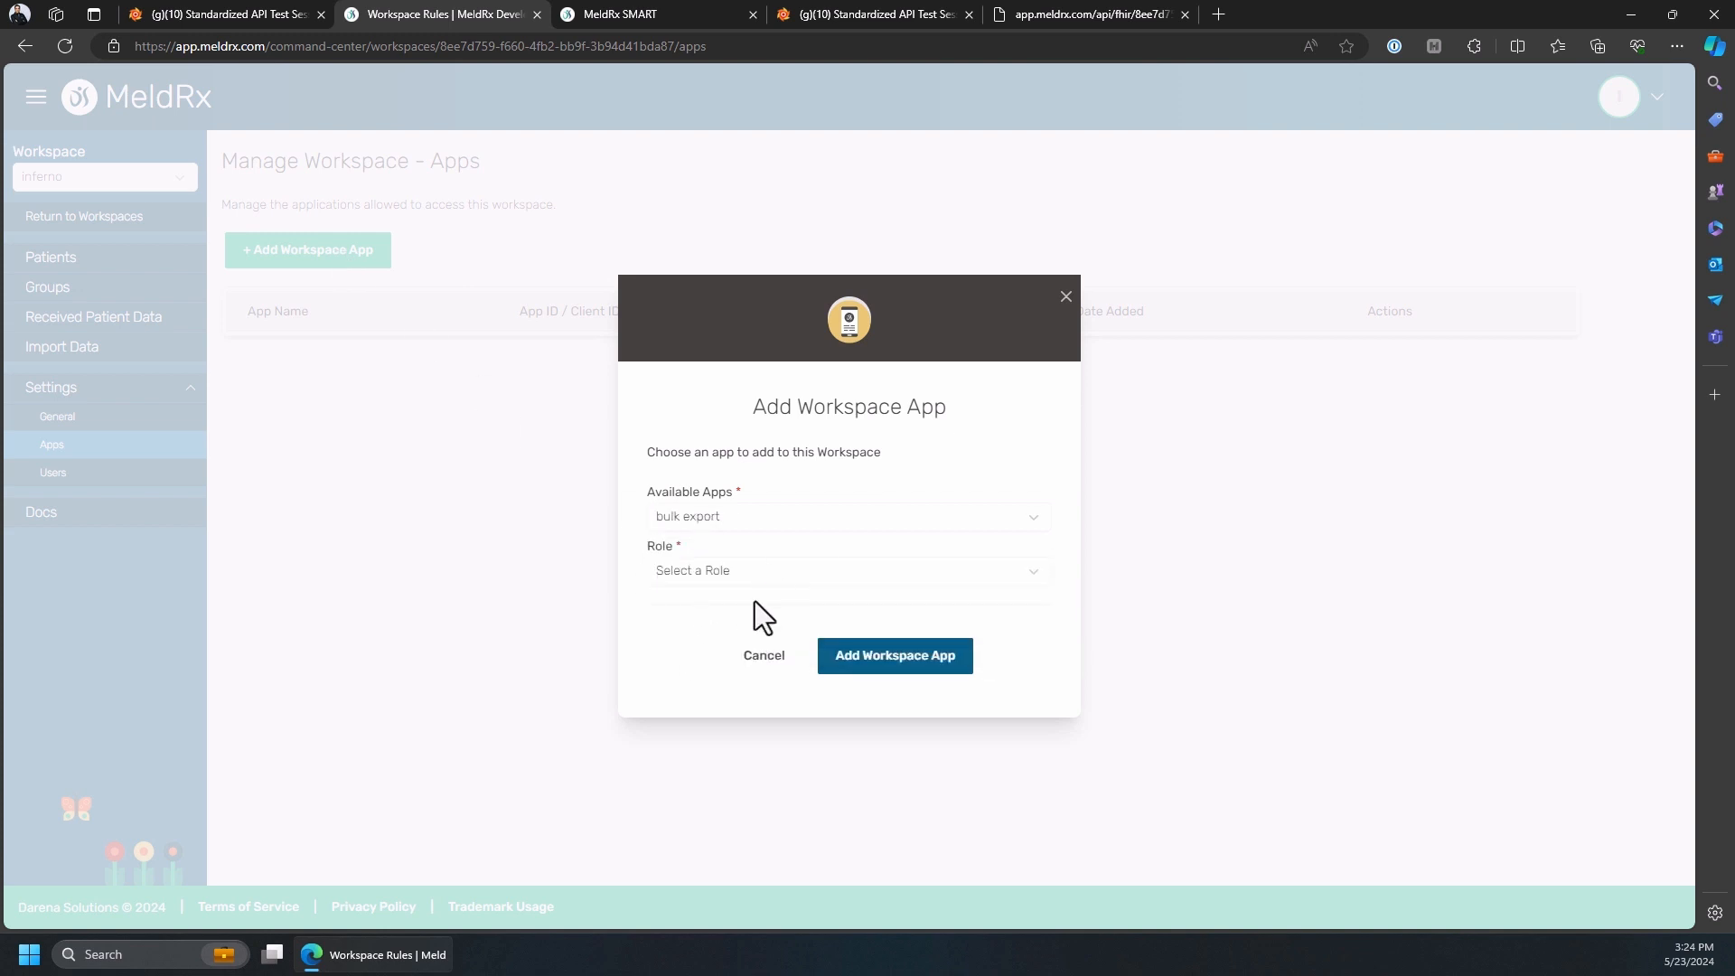
click(757, 577)
click(687, 669)
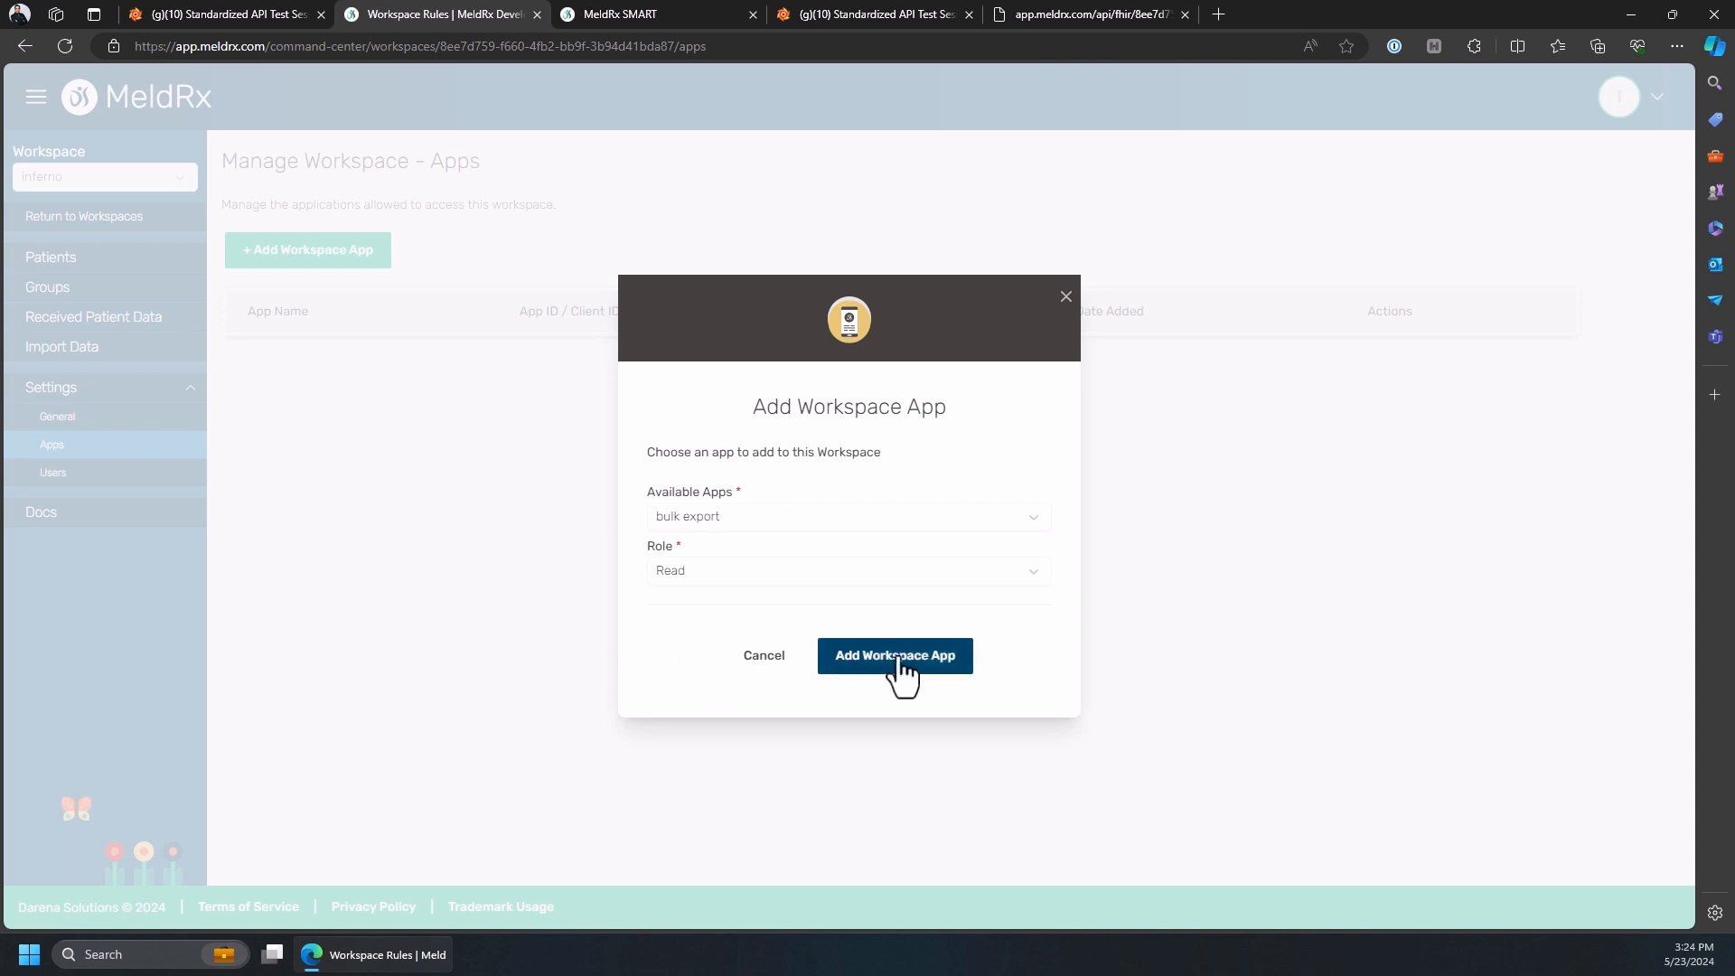
click(913, 662)
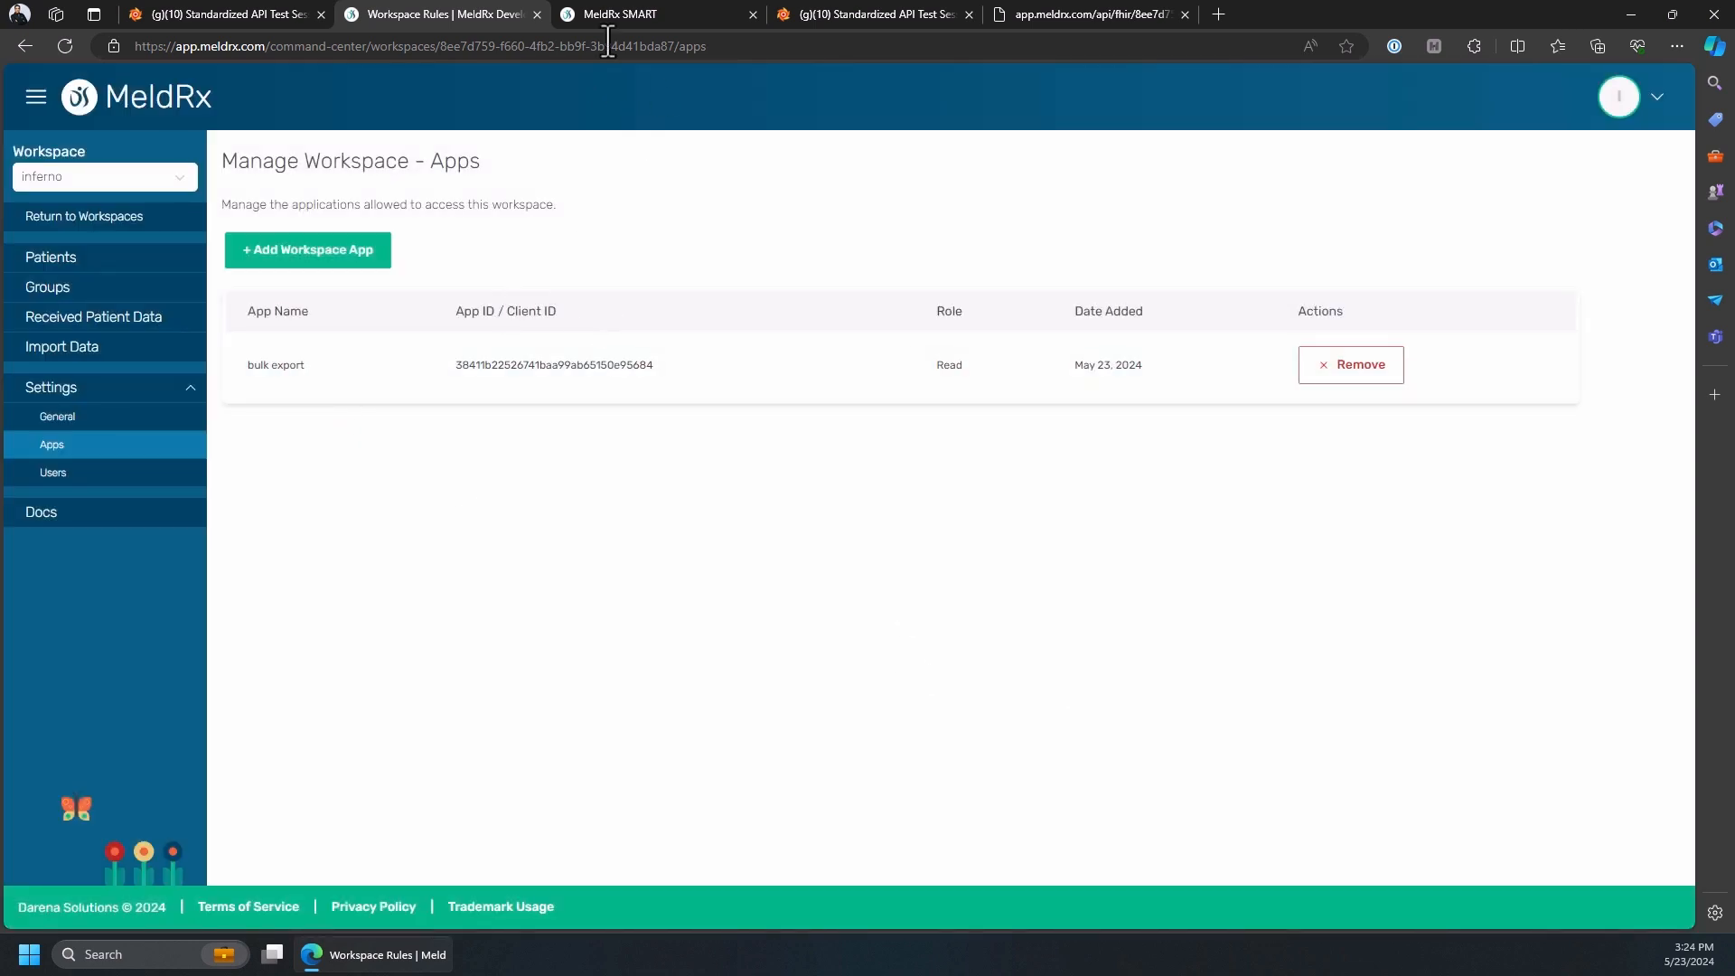
- Rerun Inferno's Multi-Patient Authorization and API test with the stored form values
click(799, 15)
scroll(1112, 395, up, 1)
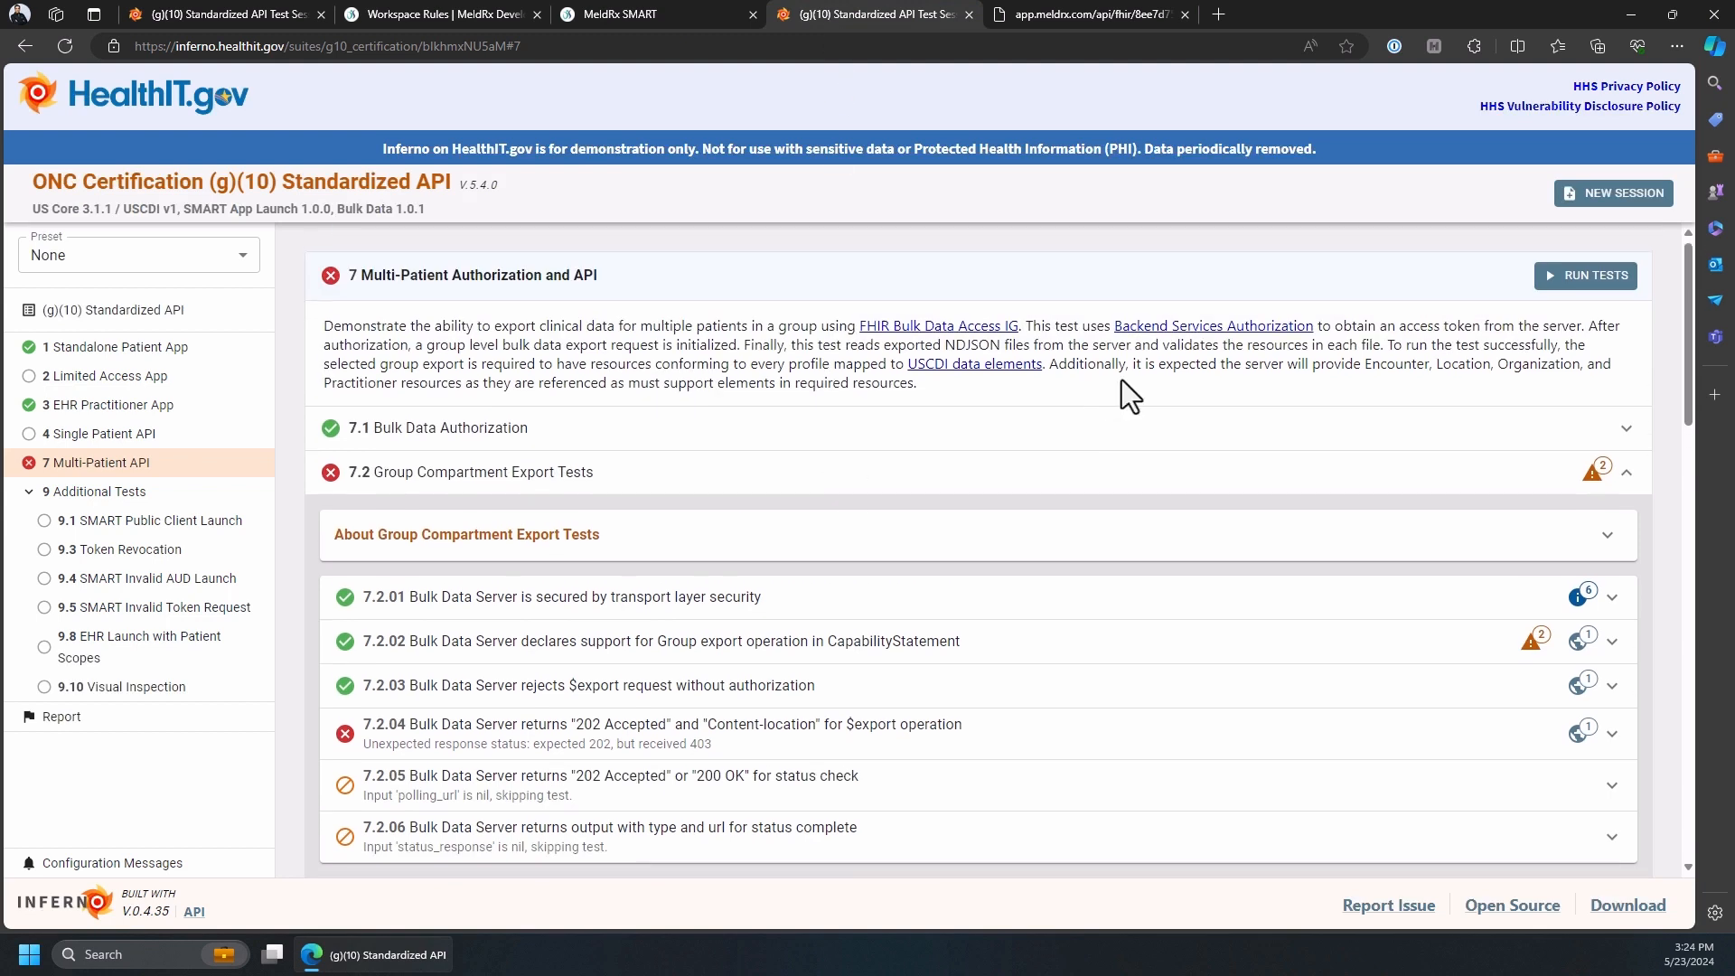
click(1562, 280)
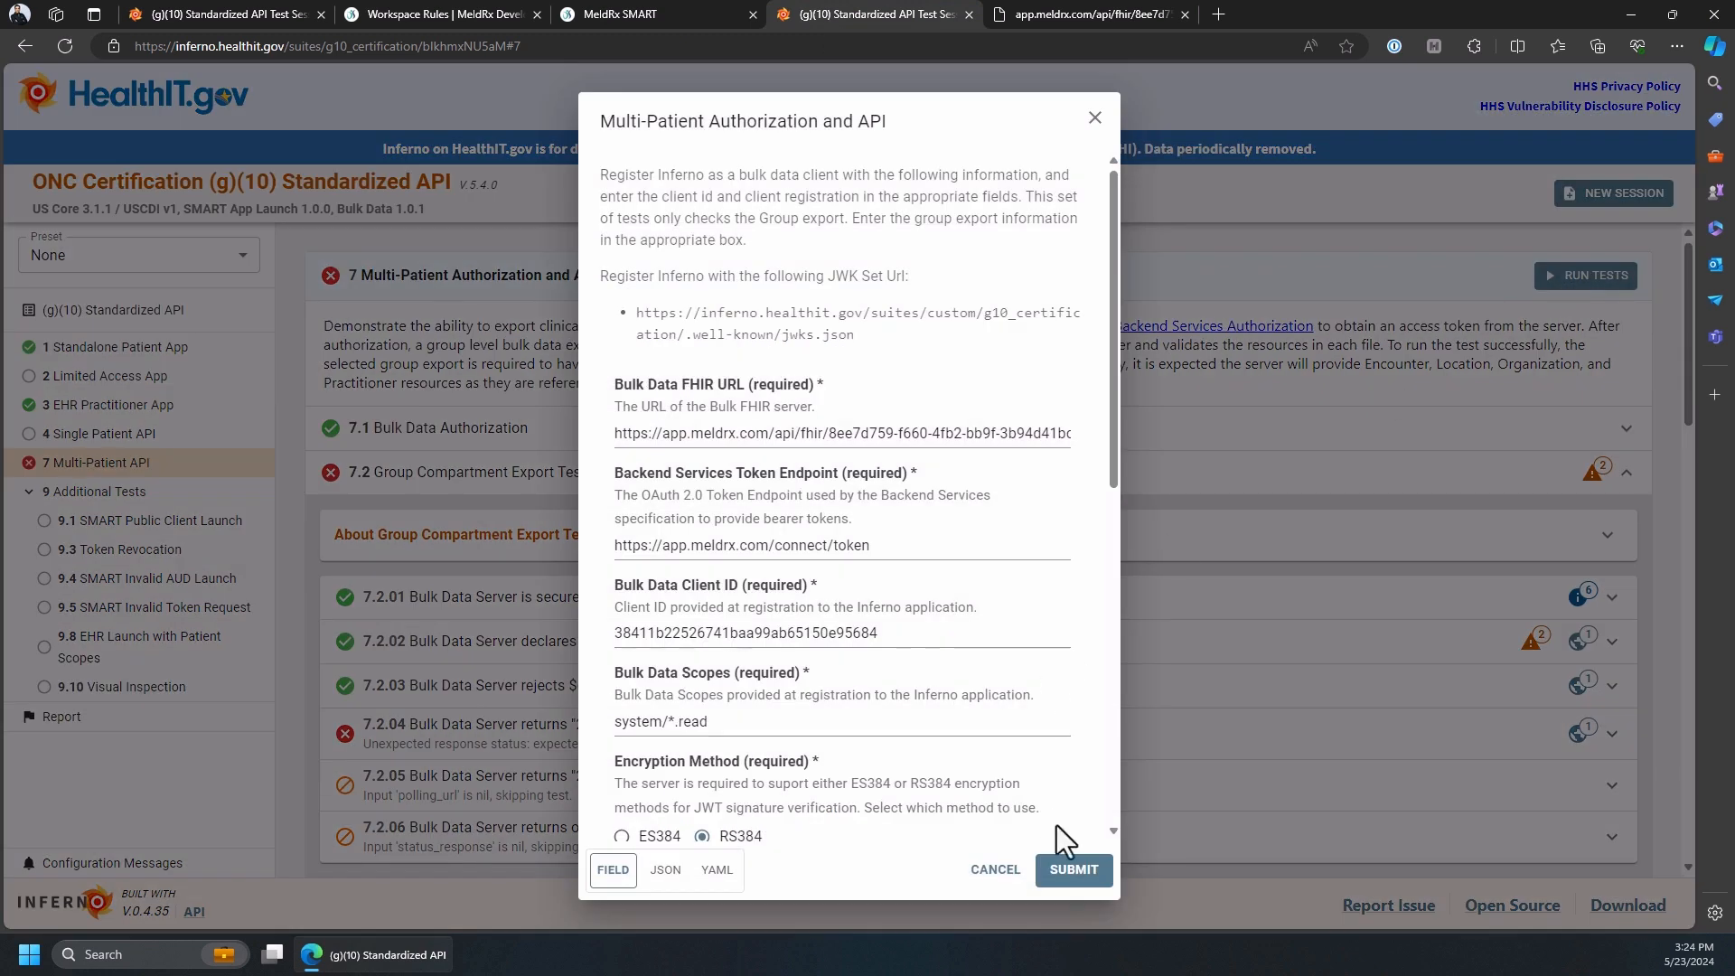
click(1073, 870)
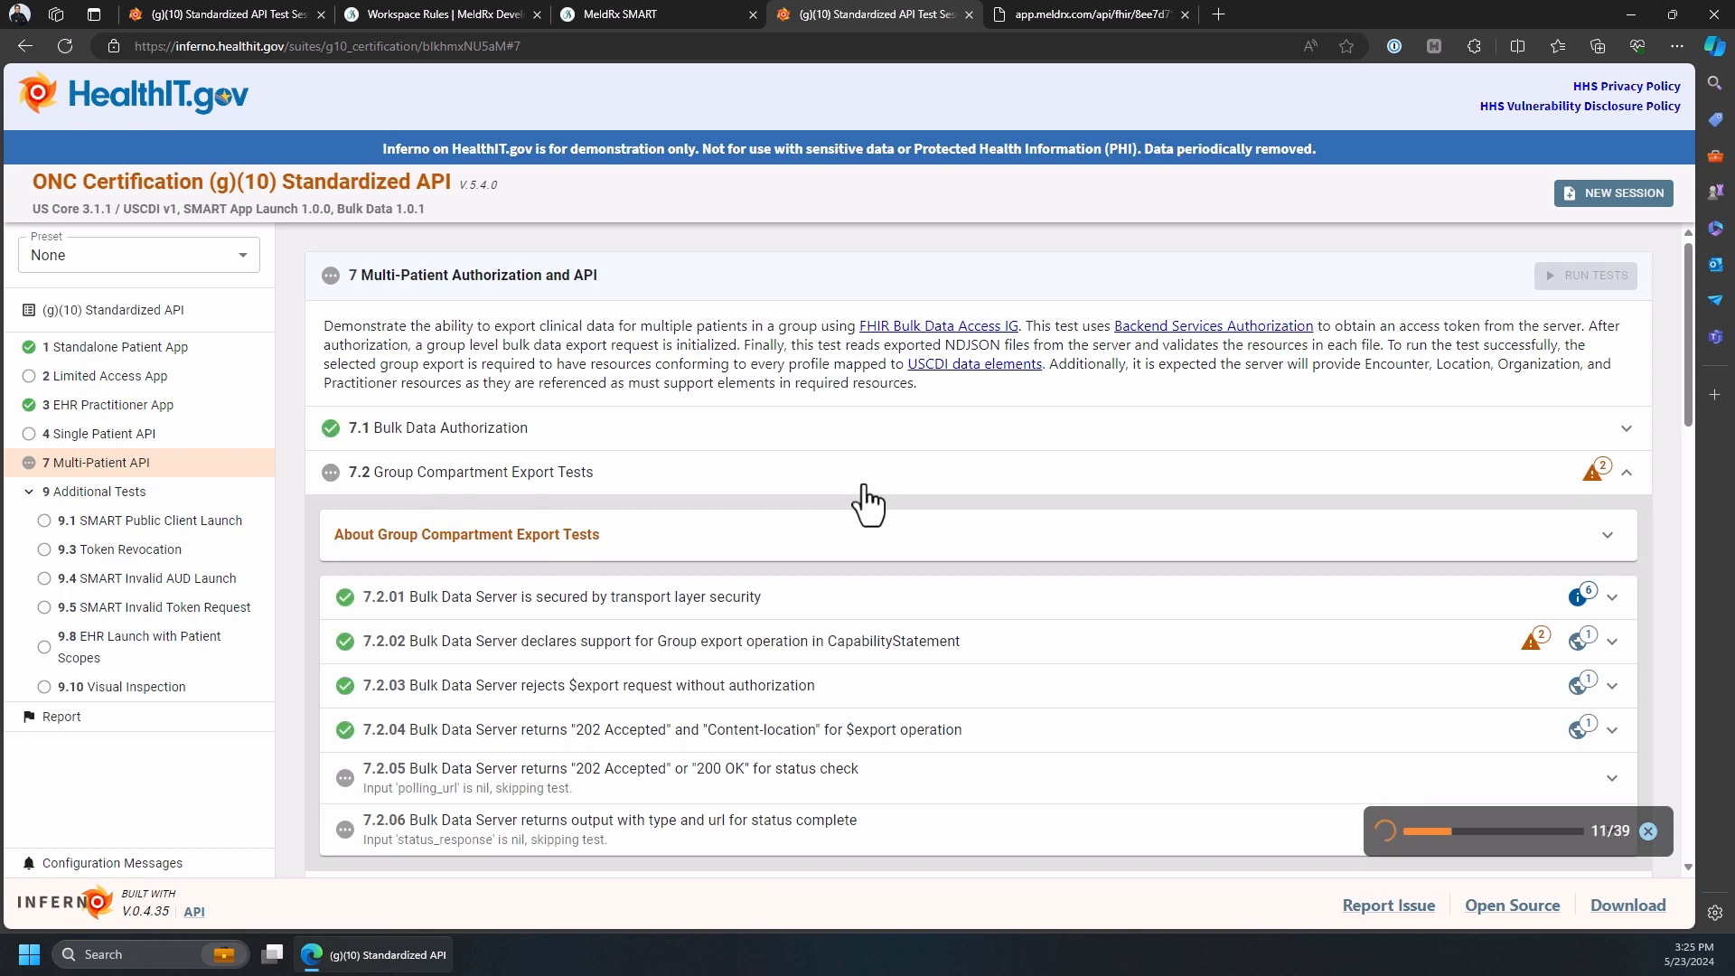
- Examine the individual results of the 7.2 Group Compartment Export and 7.3 Export Validation tests
scroll(708, 734, down, 2)
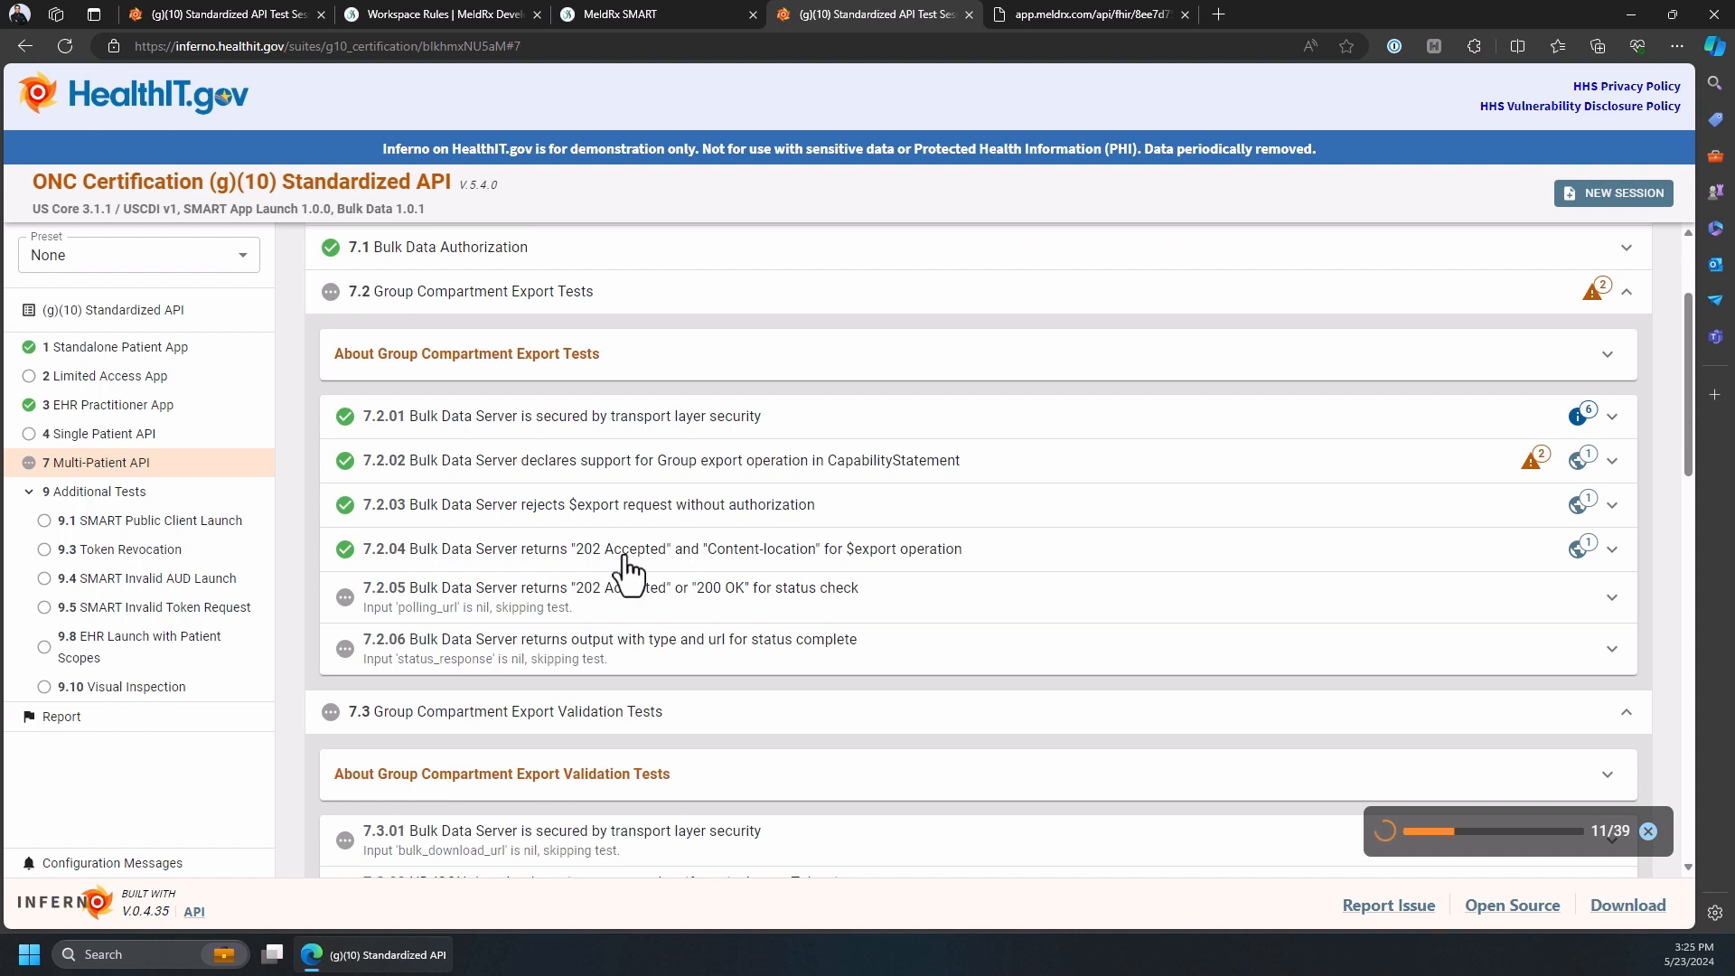
scroll(625, 565, down, 1)
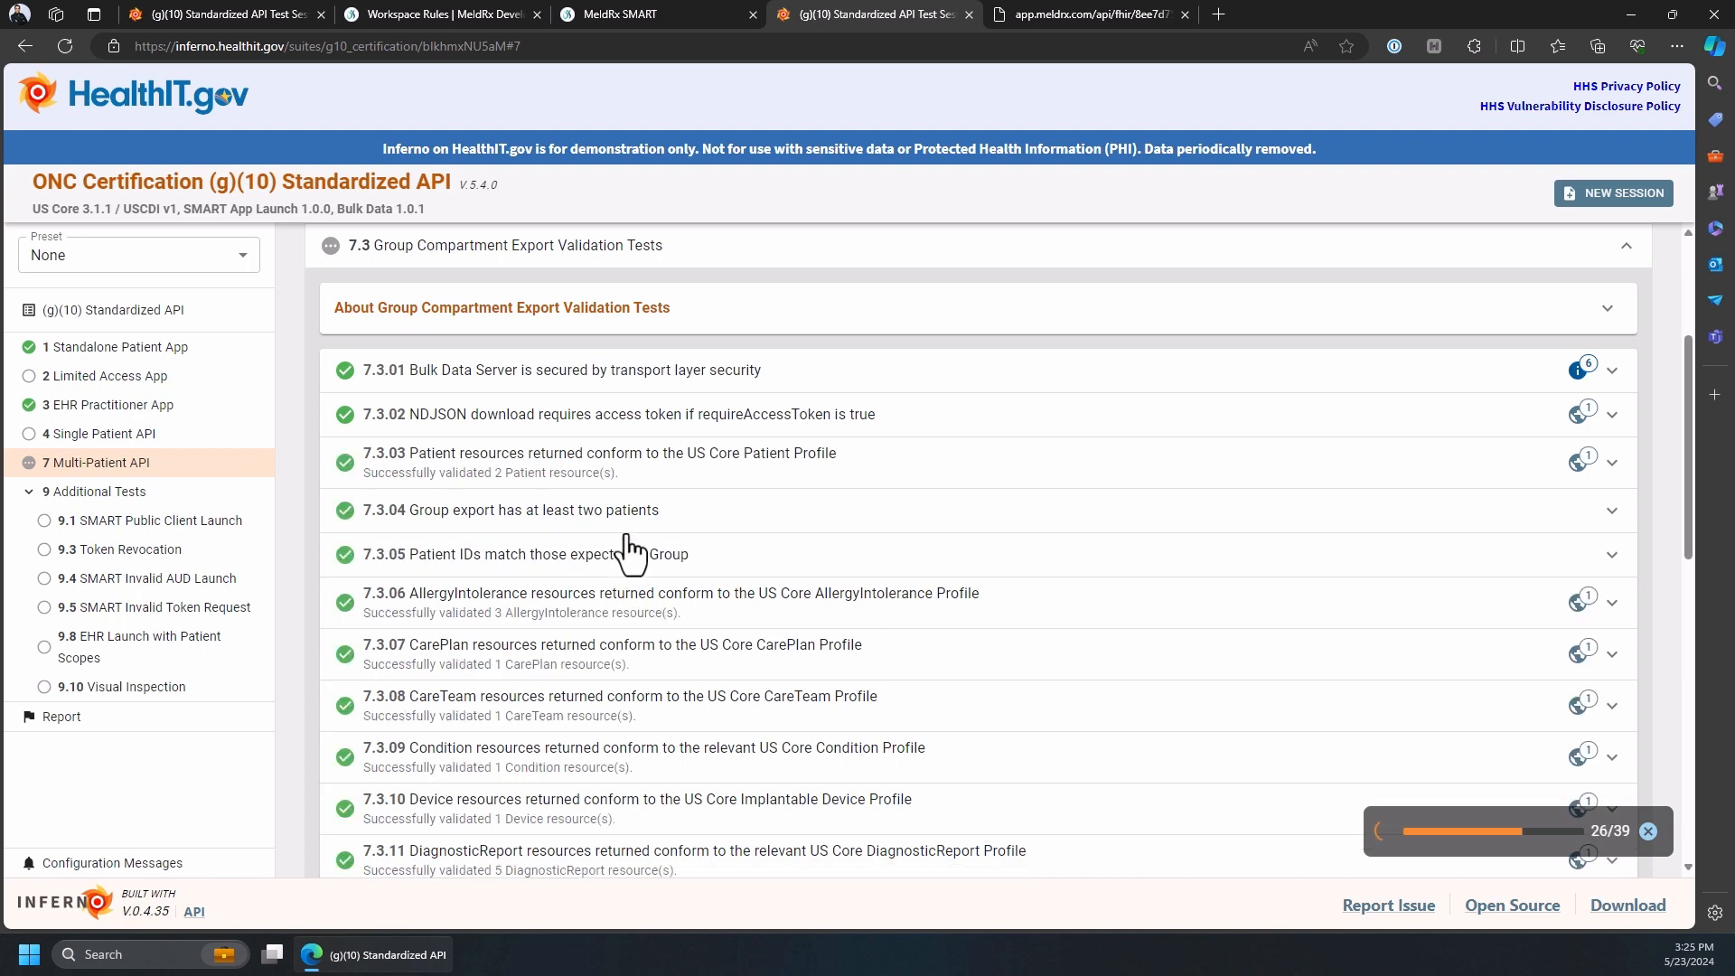
scroll(631, 551, down, 3)
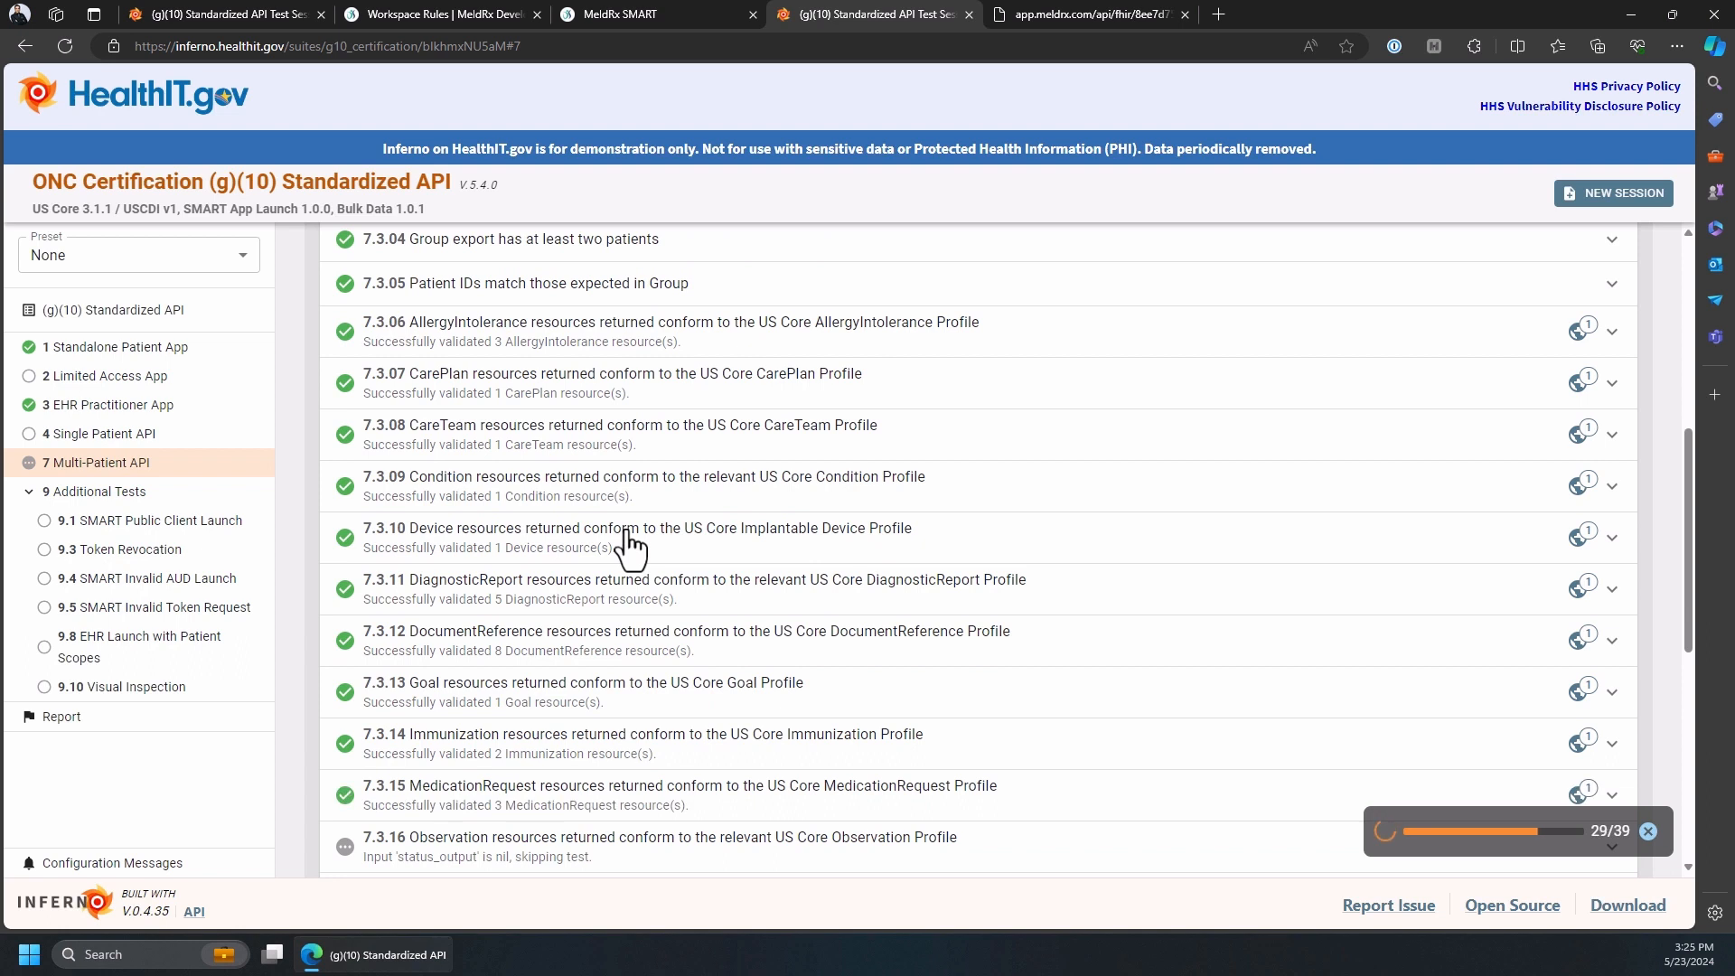
scroll(631, 547, down, 3)
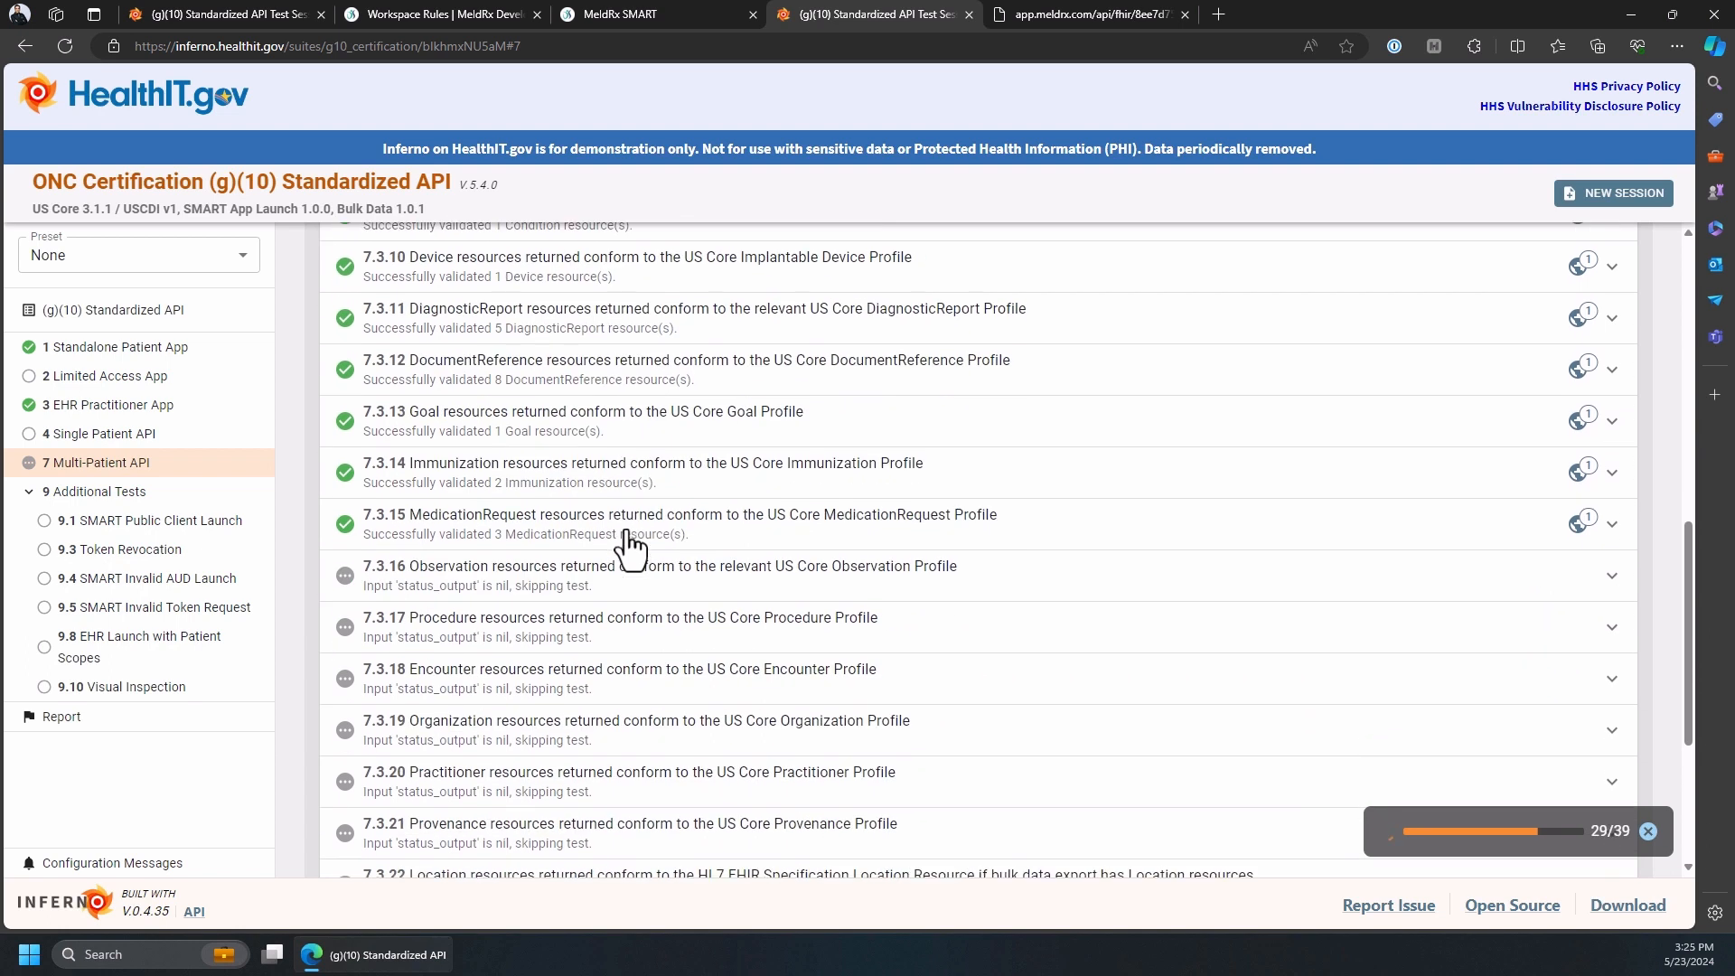
scroll(631, 548, down, 2)
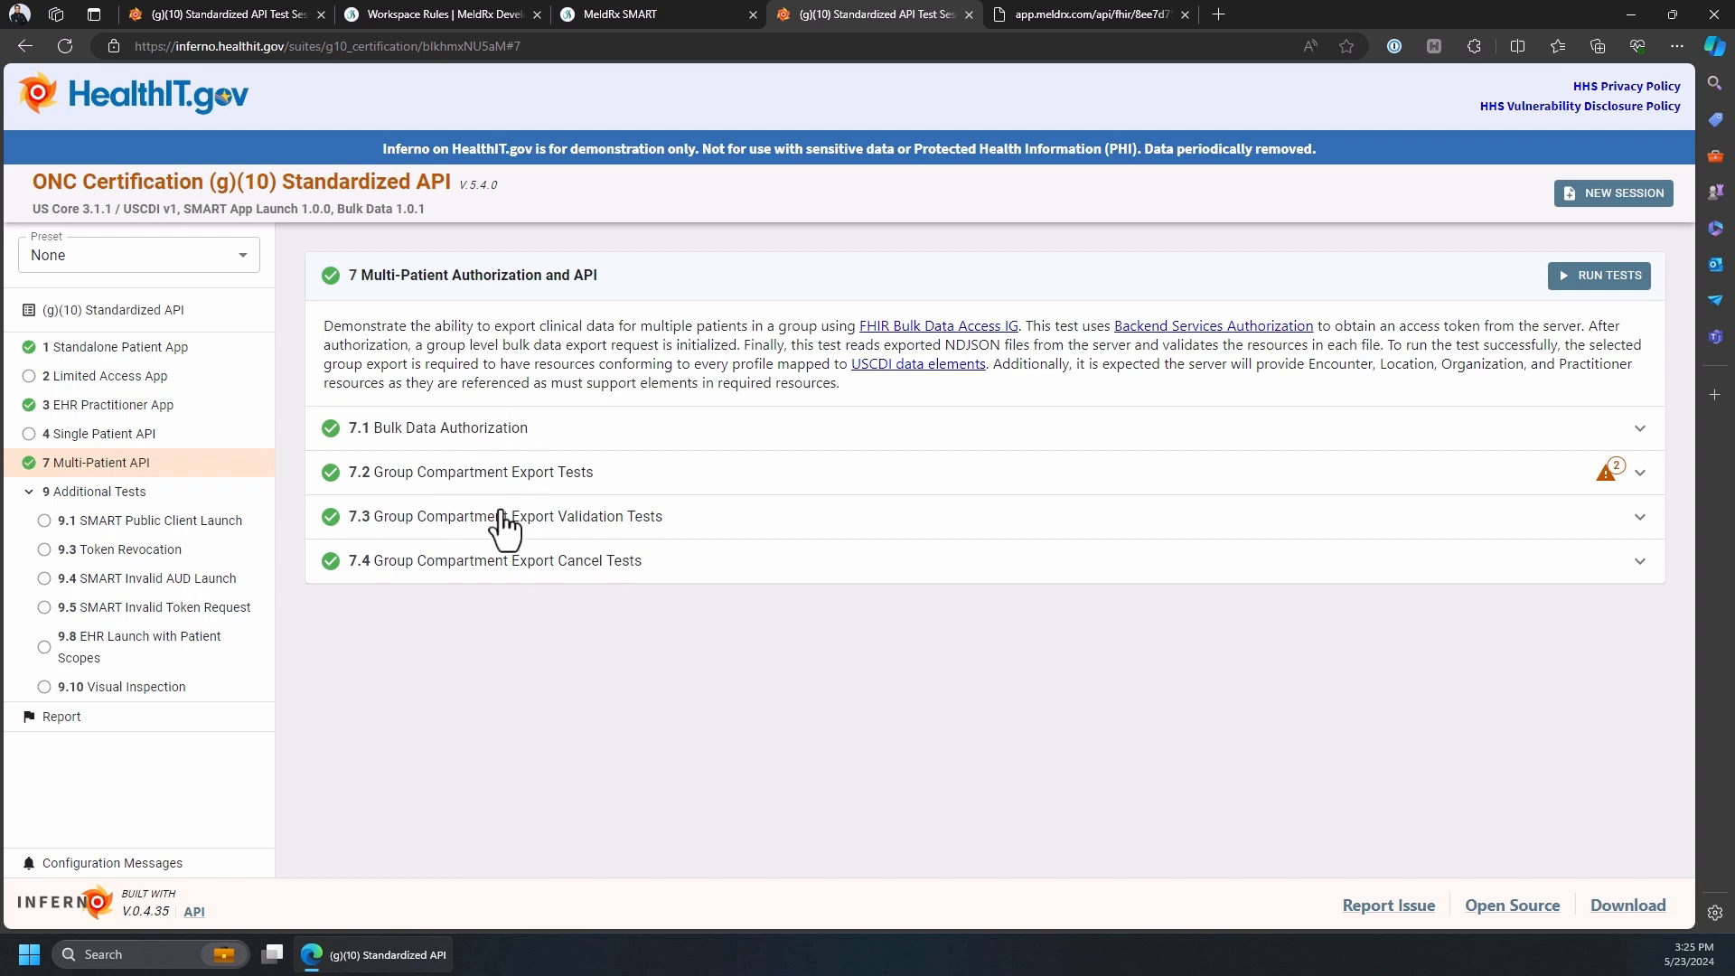
click(1640, 473)
scroll(1131, 546, down, 1)
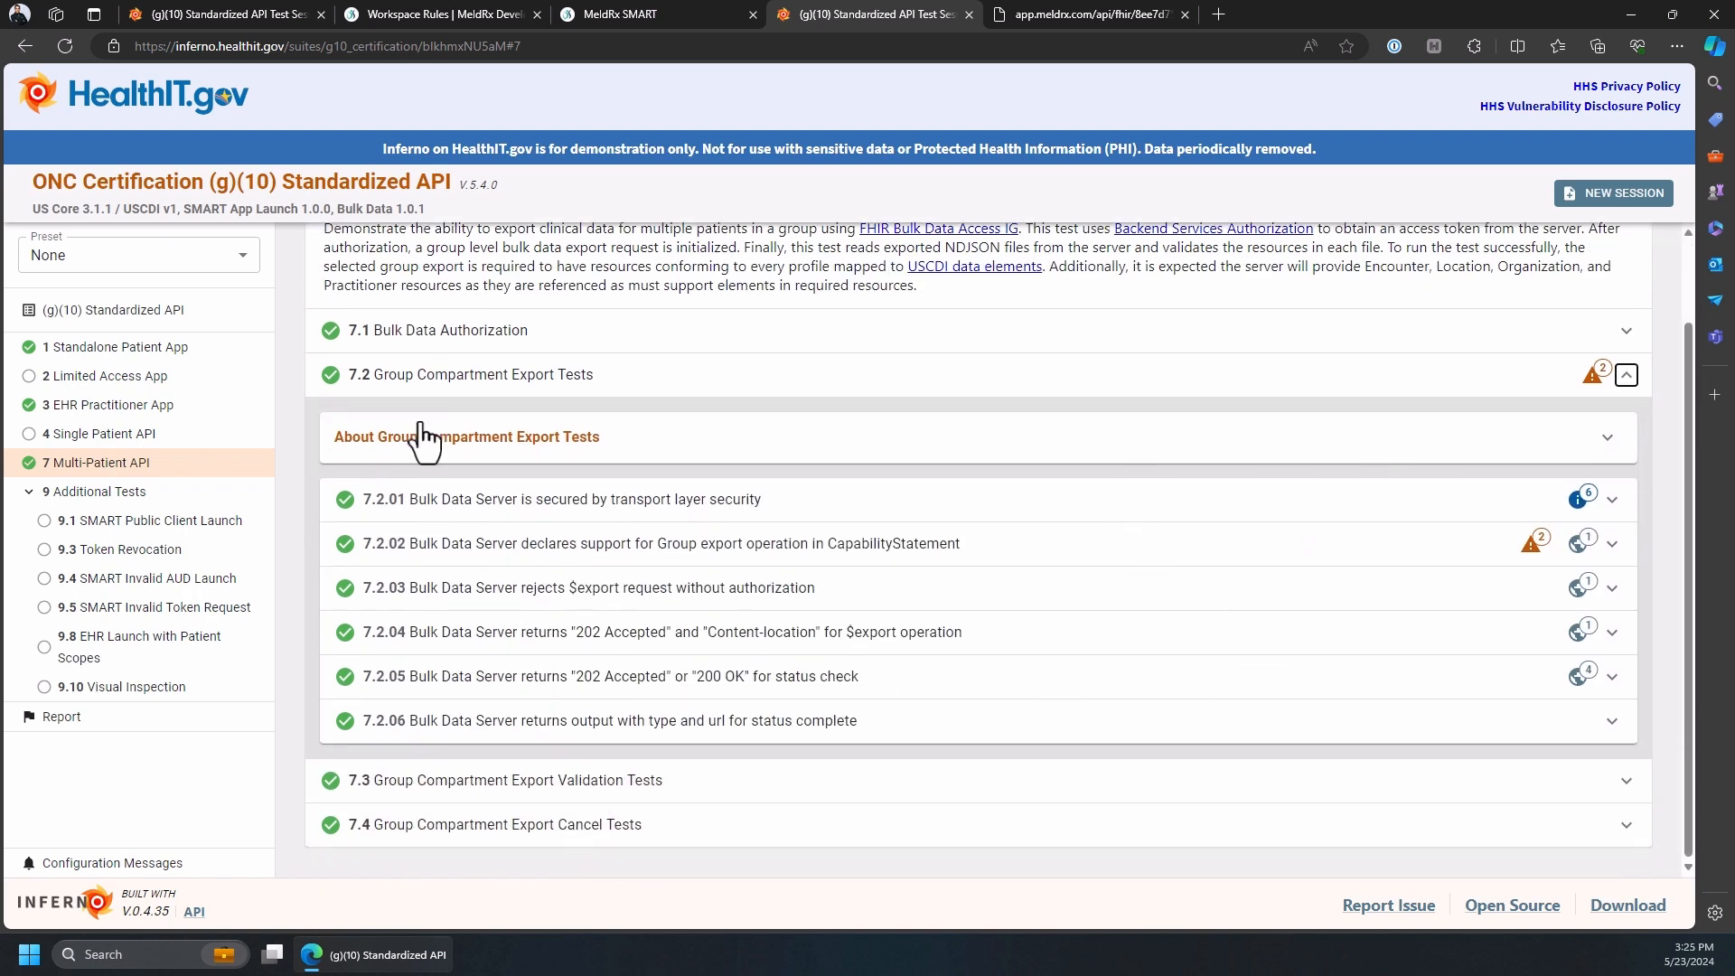
click(1627, 782)
scroll(1146, 611, down, 6)
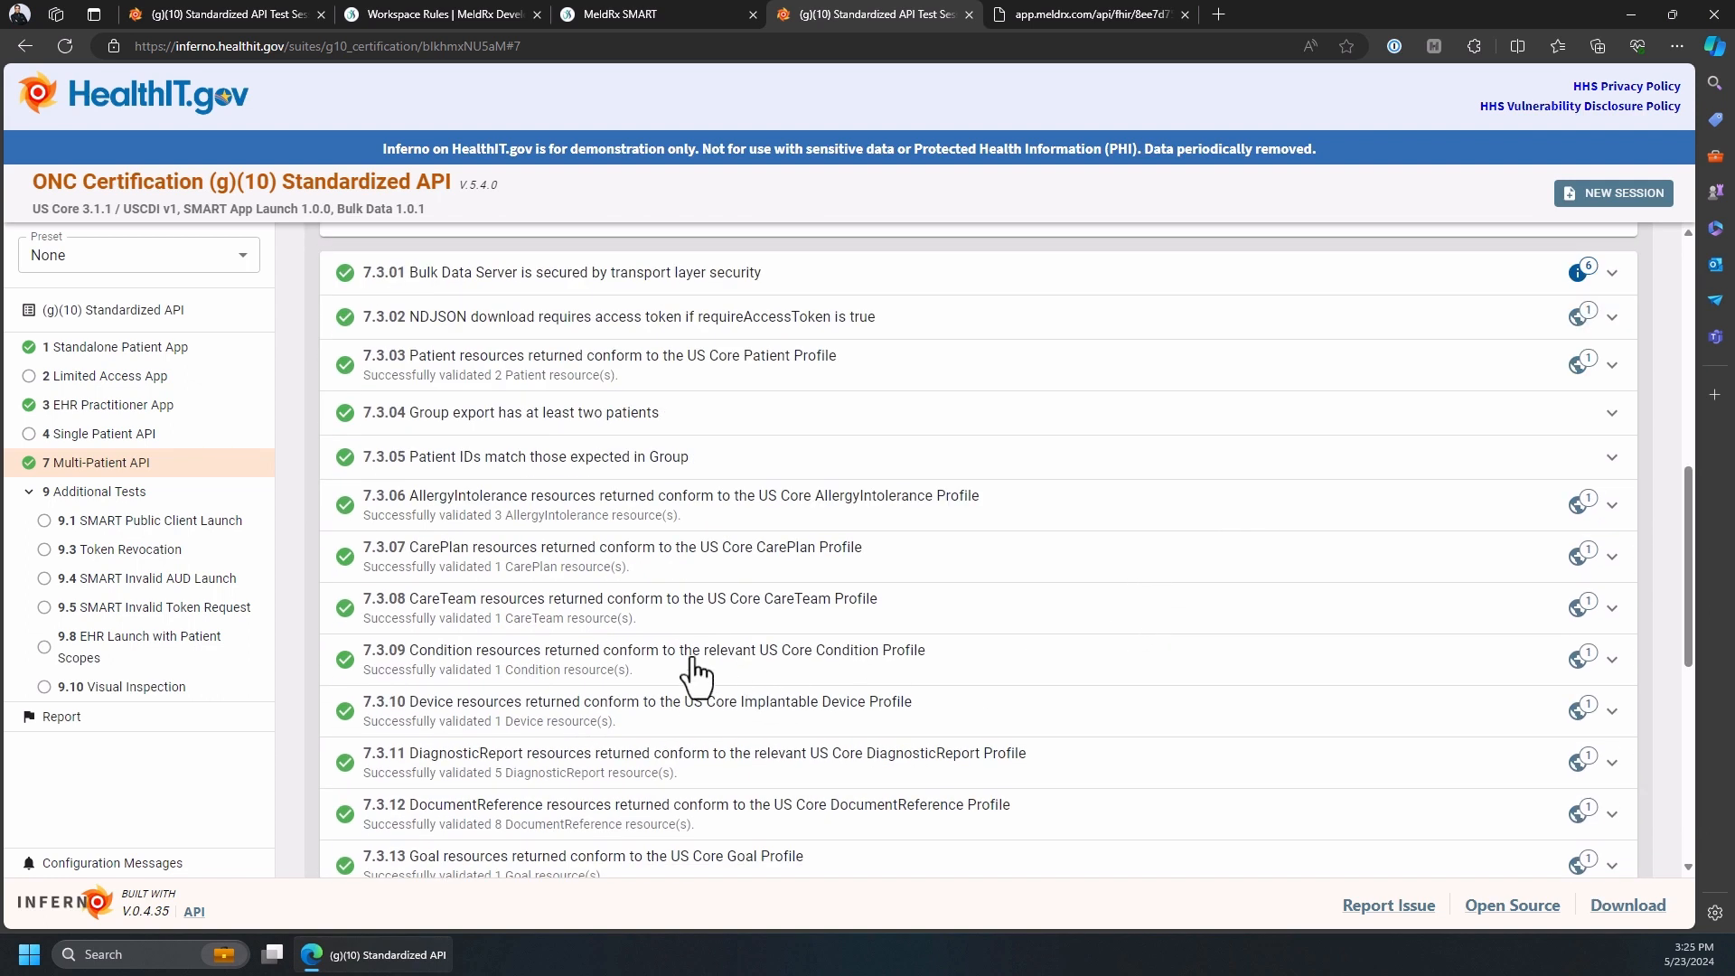
- Open the HTTP request details of test 7.3.09 on Condition resources
click(1581, 670)
scroll(1000, 569, down, 4)
click(1576, 442)
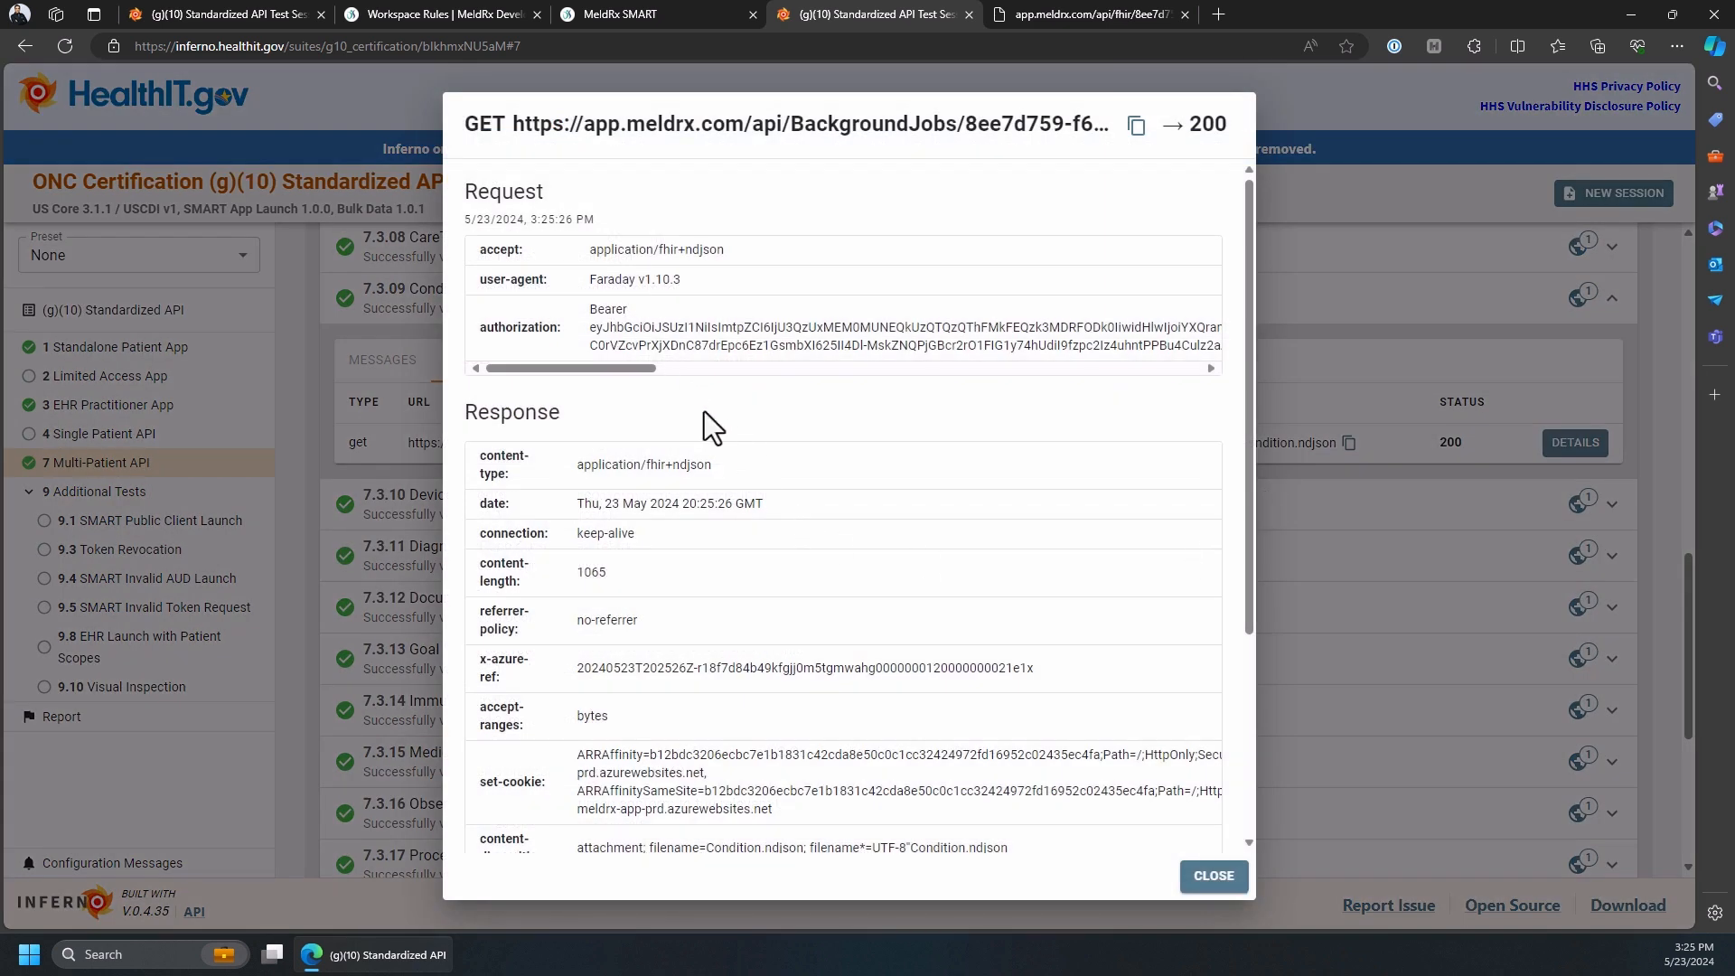
- Expand and examine the returned Condition resource in the request's response body, close the details, and return to the Multi-Patient test overview
scroll(901, 533, down, 3)
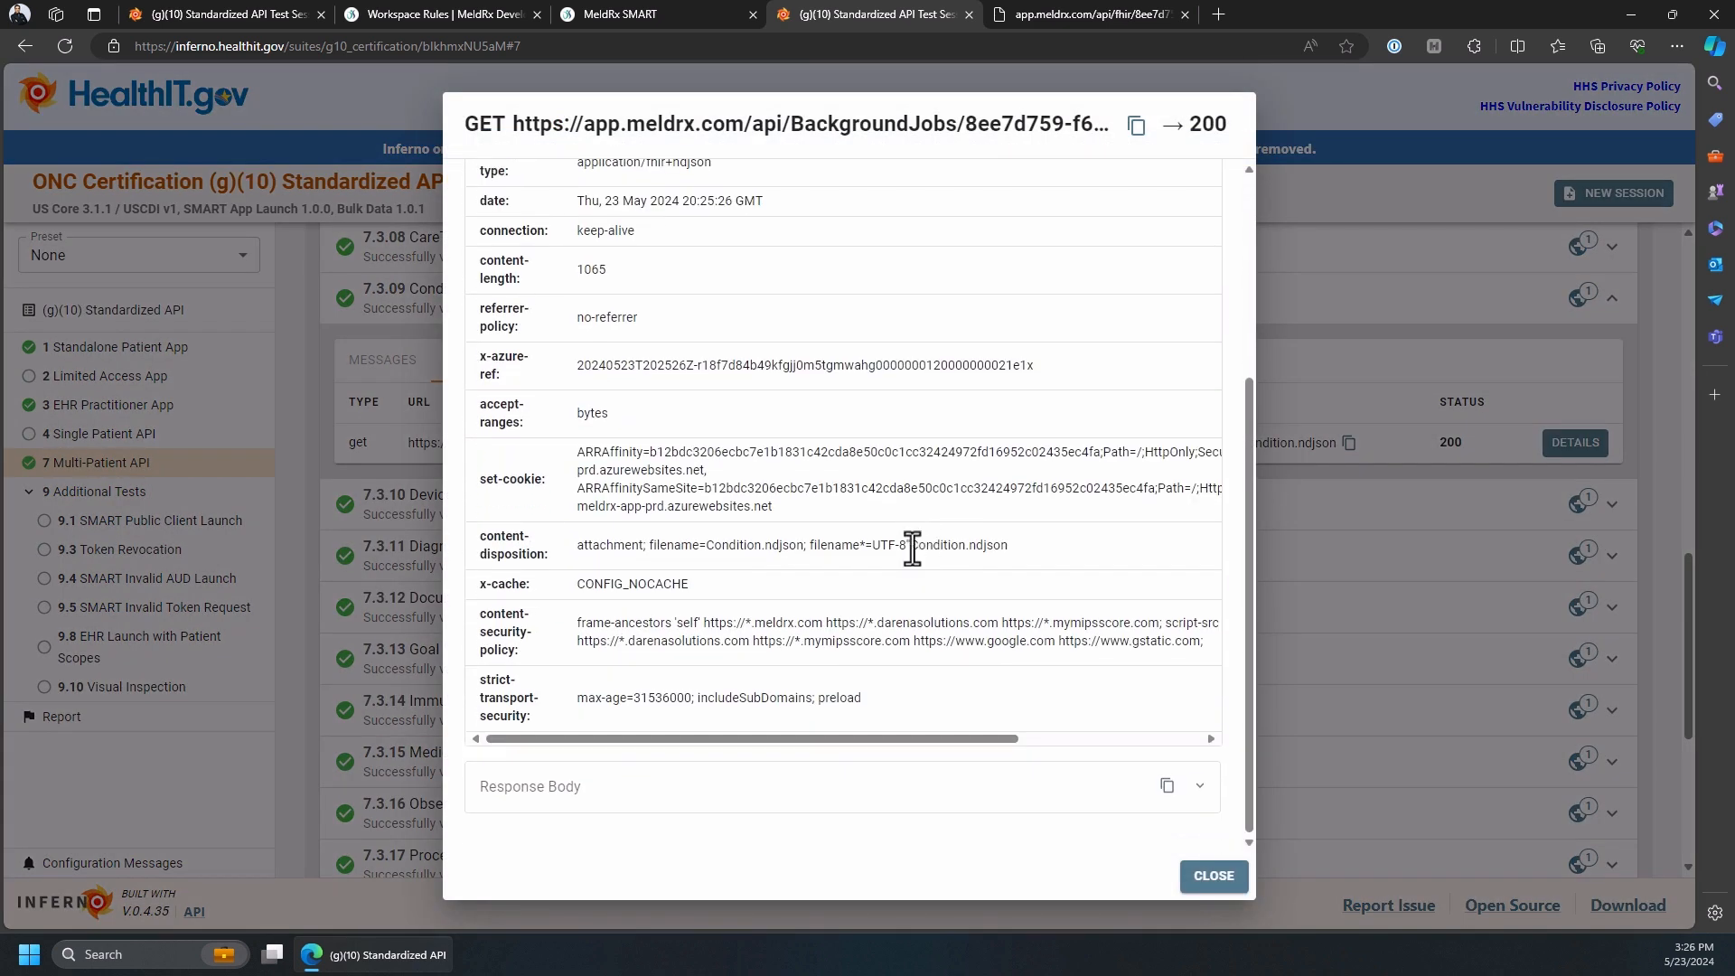
click(1203, 788)
scroll(844, 557, down, 2)
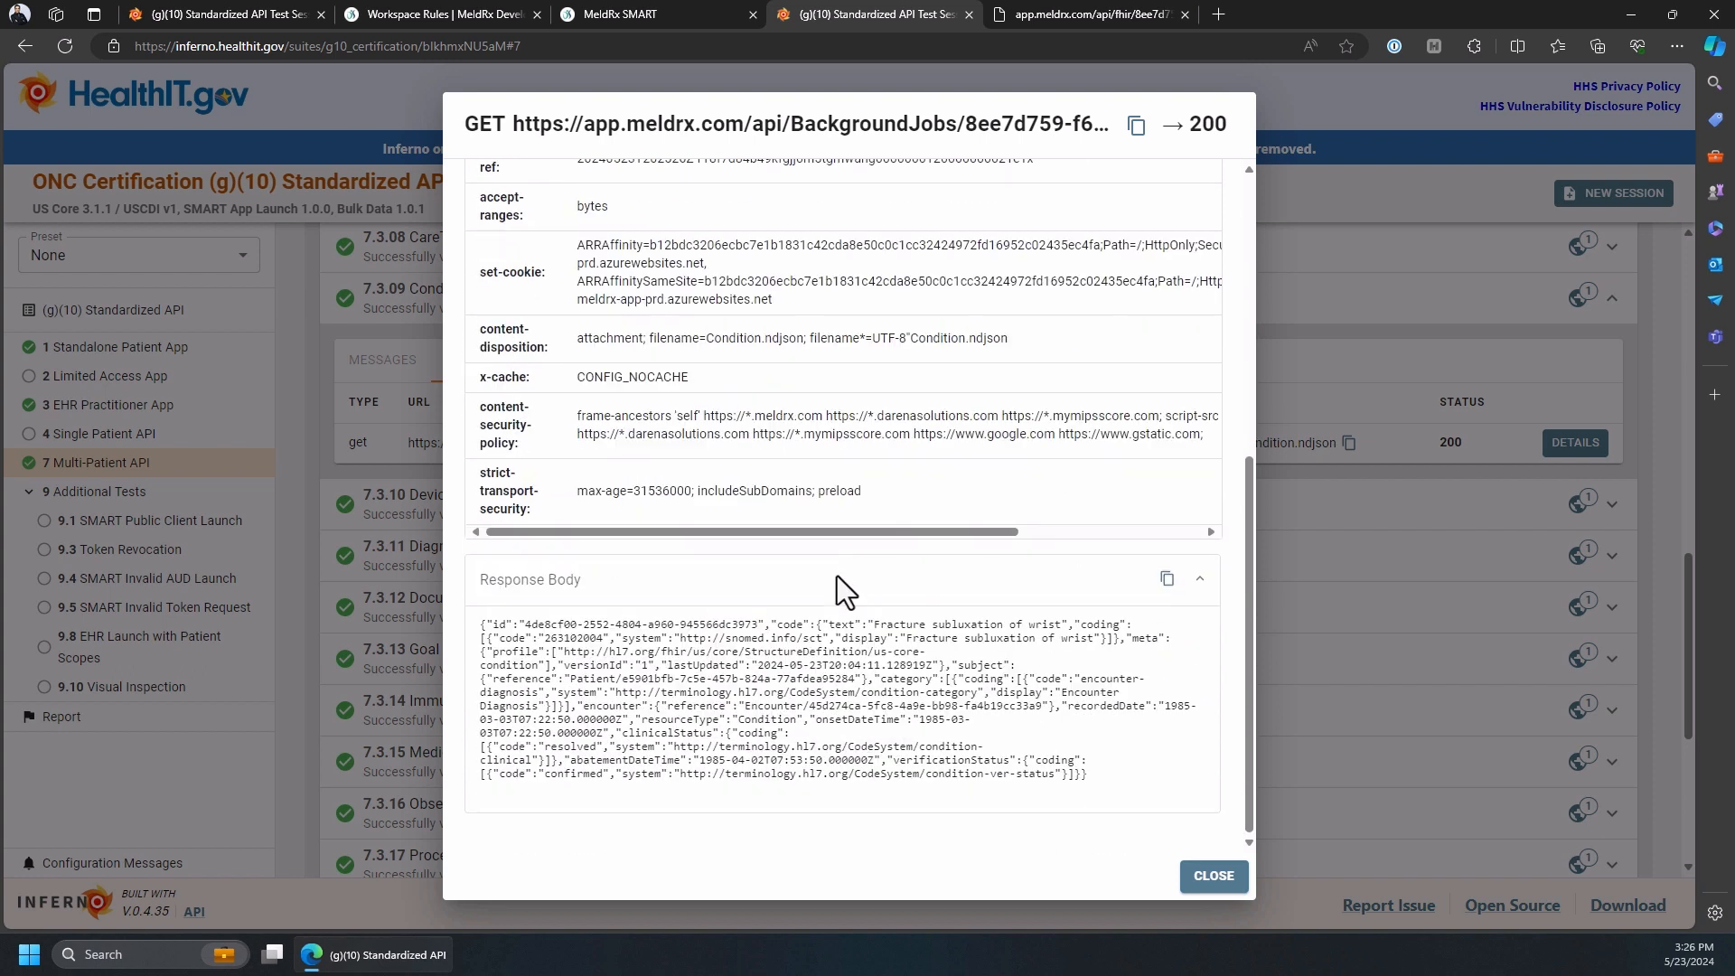
drag(480, 624, 1092, 761)
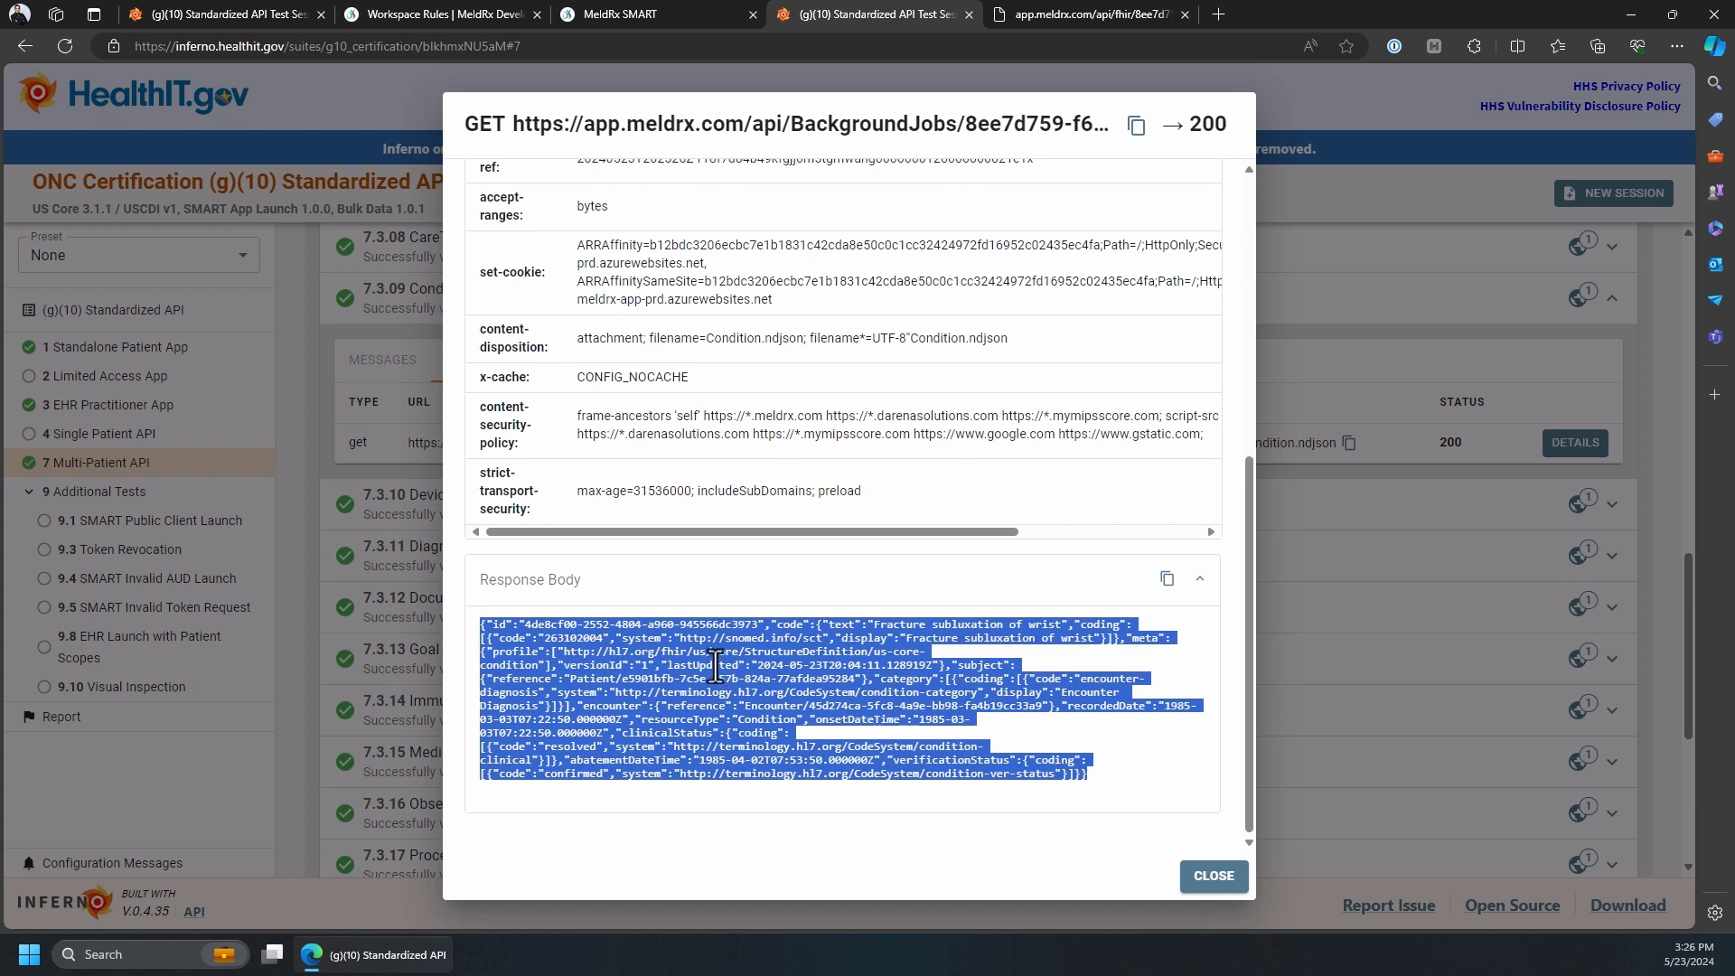
click(1205, 875)
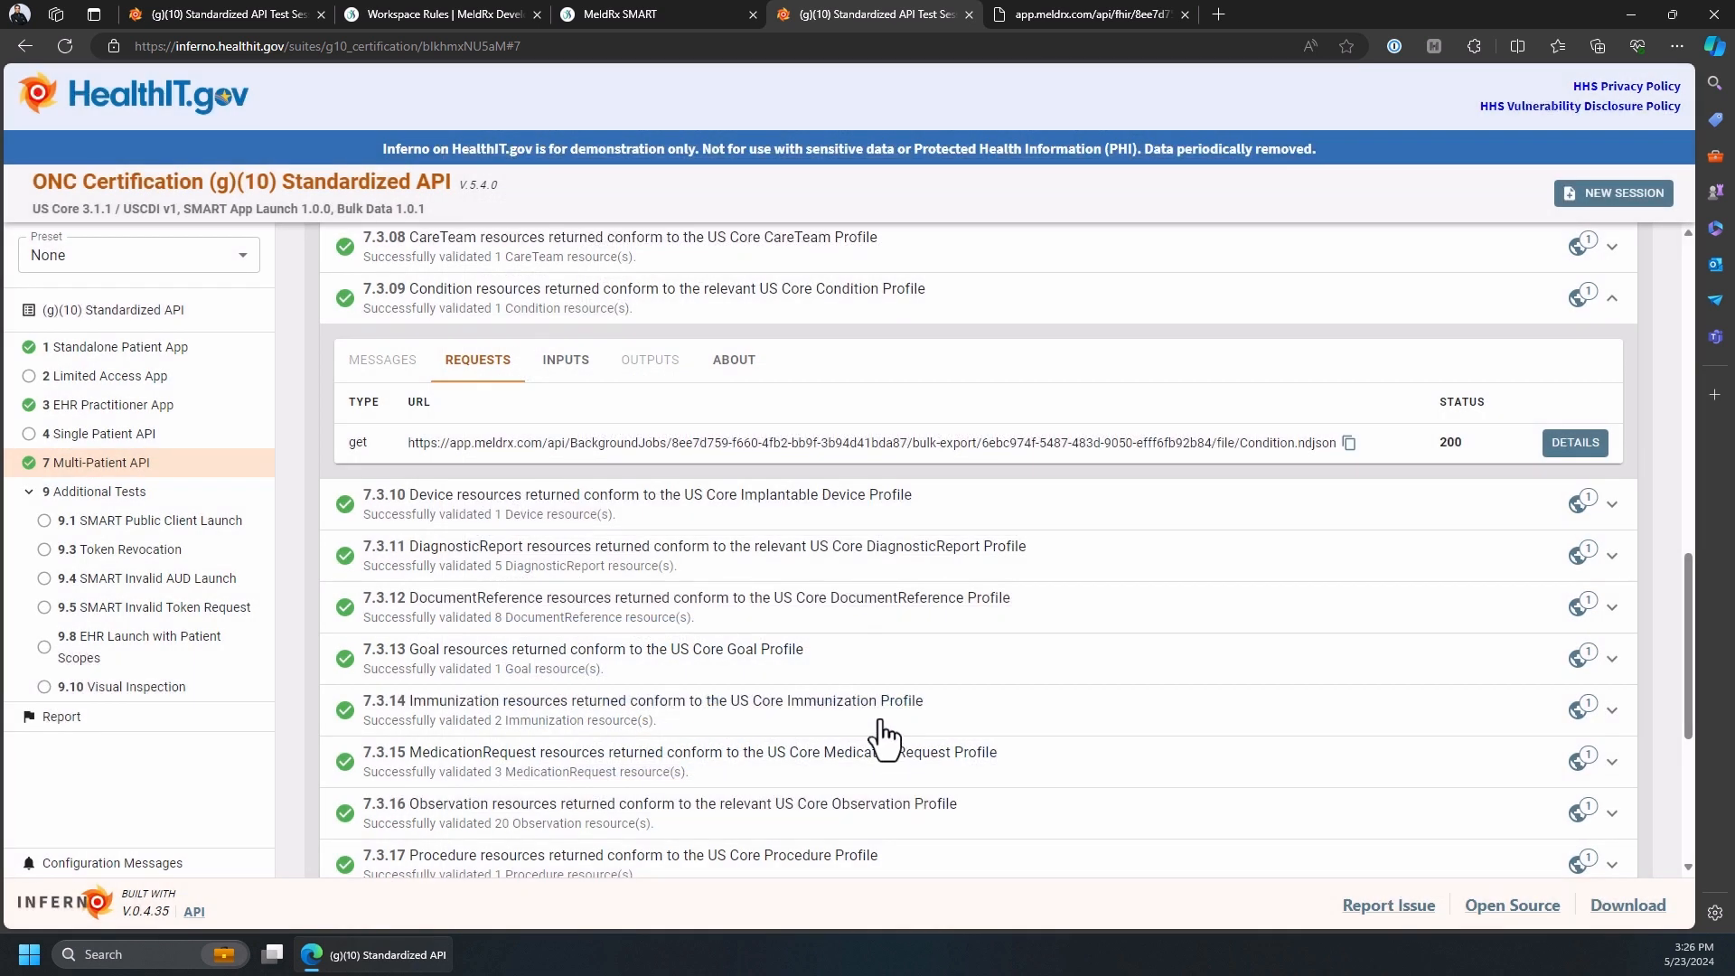
scroll(734, 619, up, 12)
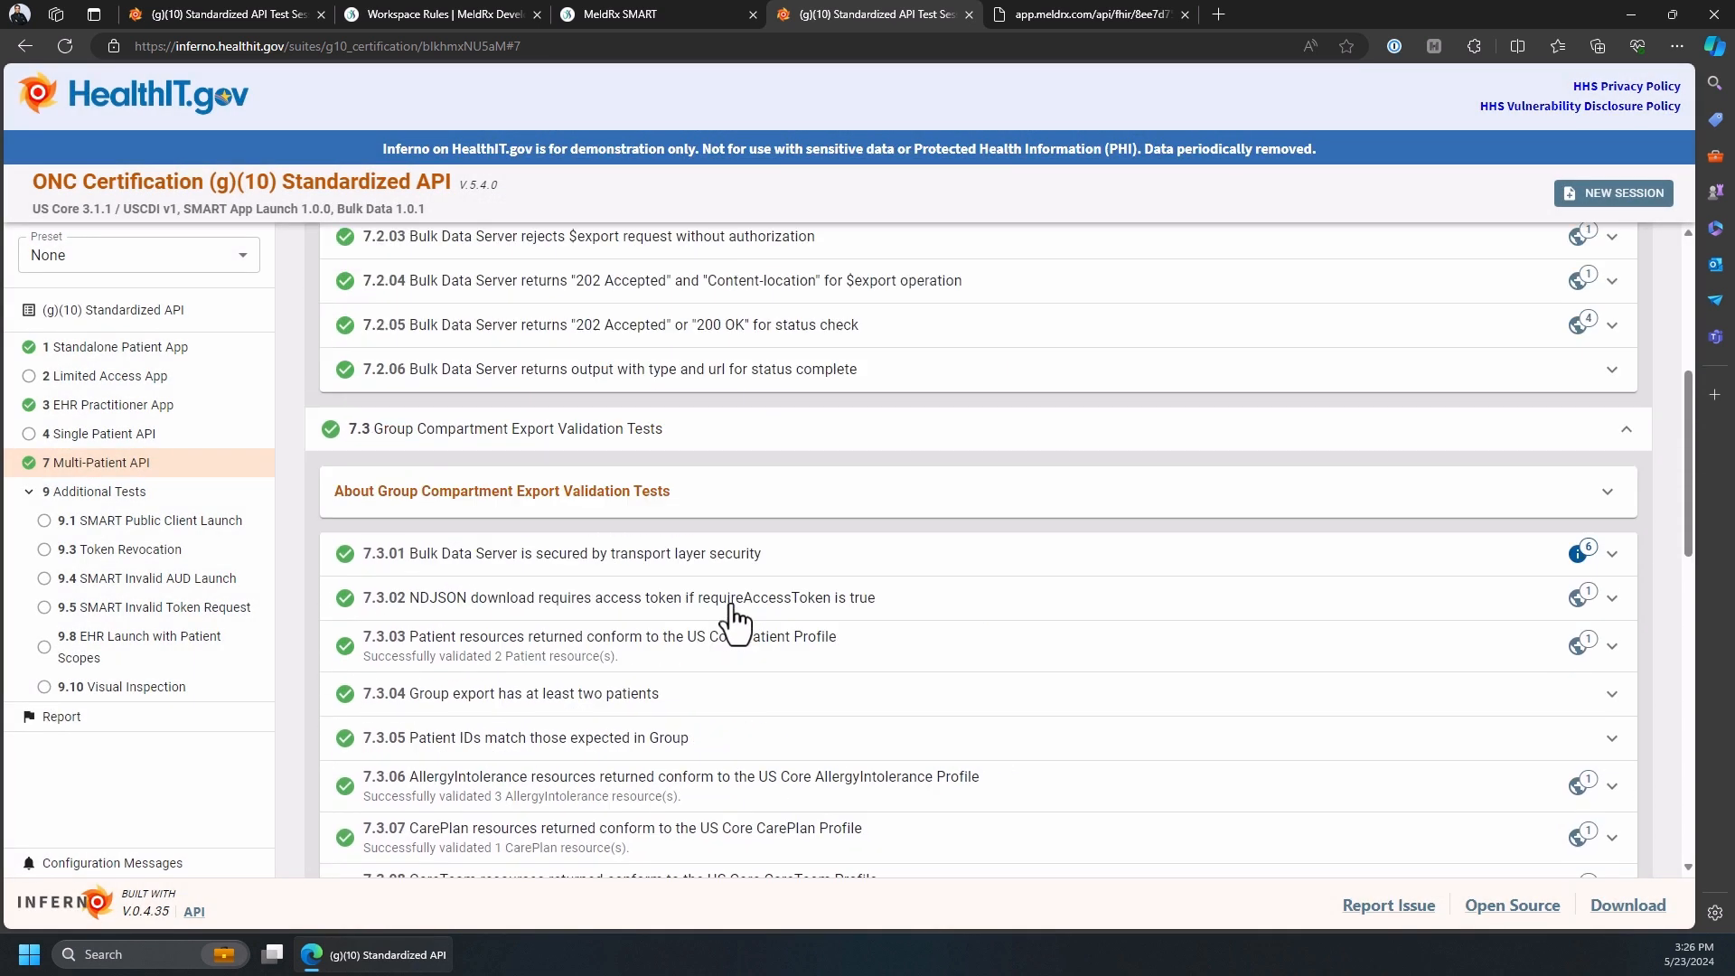
scroll(734, 619, up, 2)
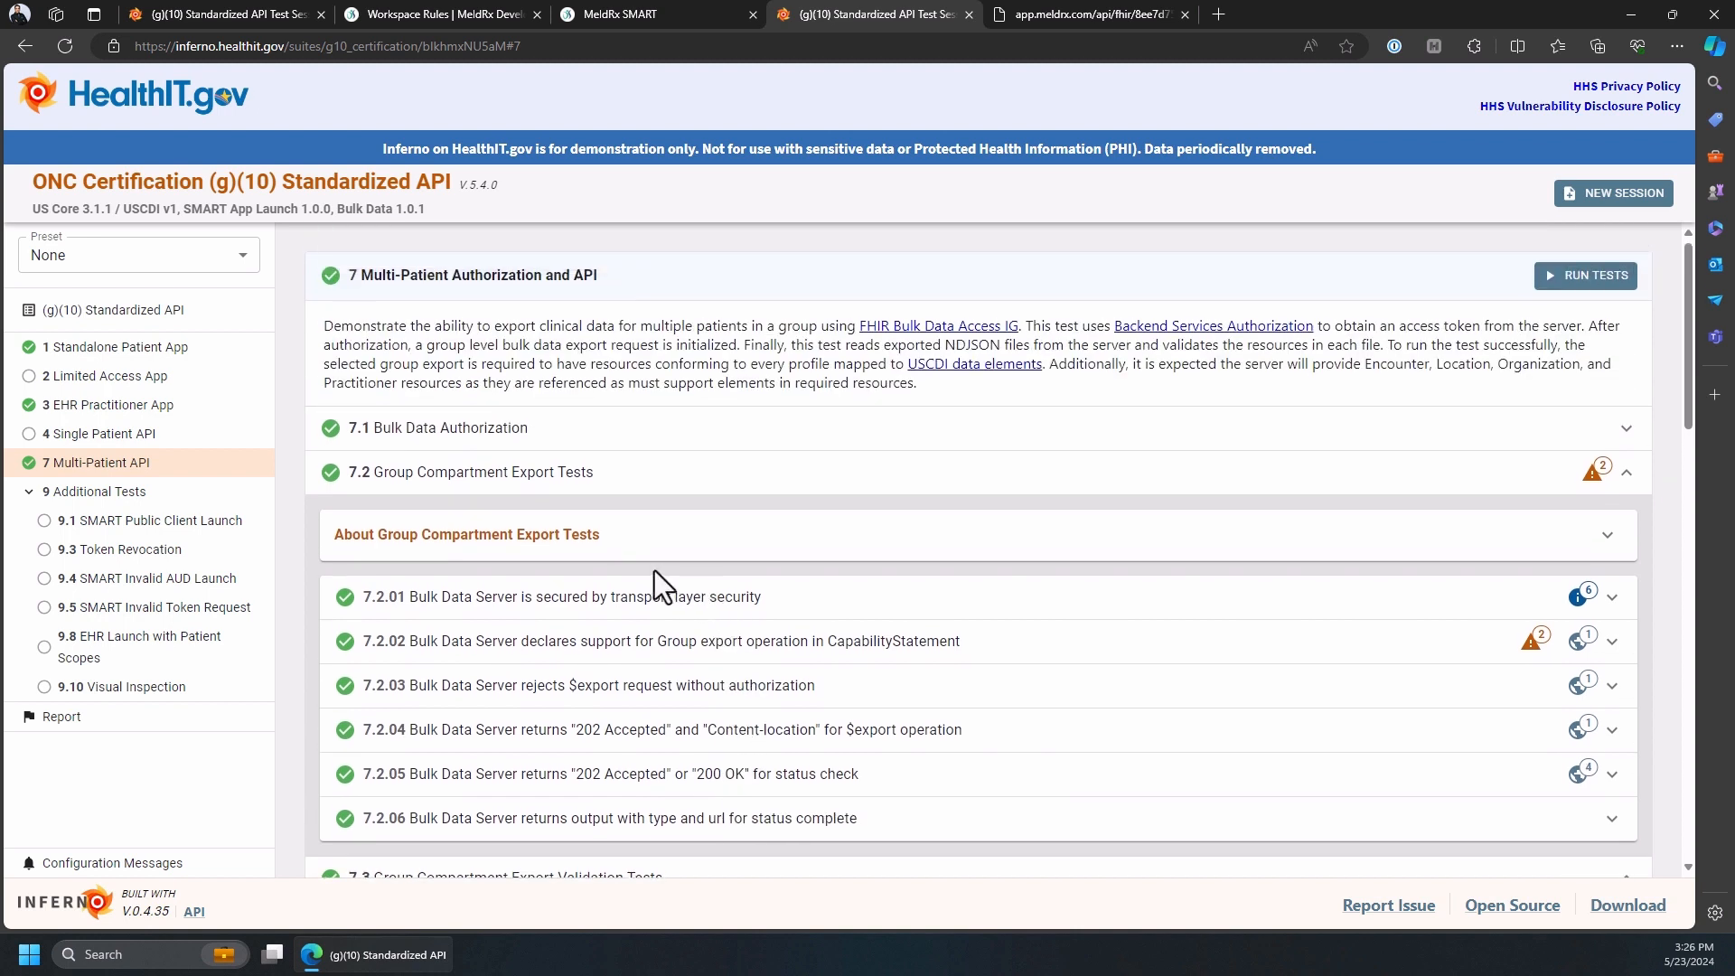